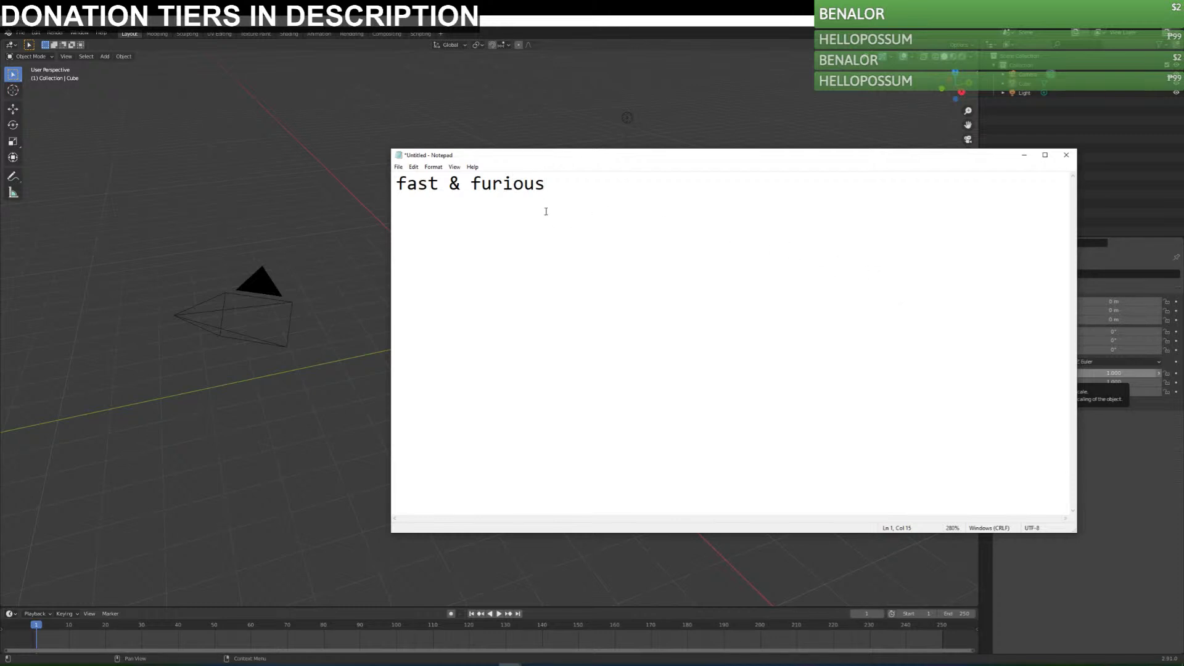
Add the line "LAZER KIWI" below "fast & furious" in the notes.
key("ctrl+a")
left_click(737, 253)
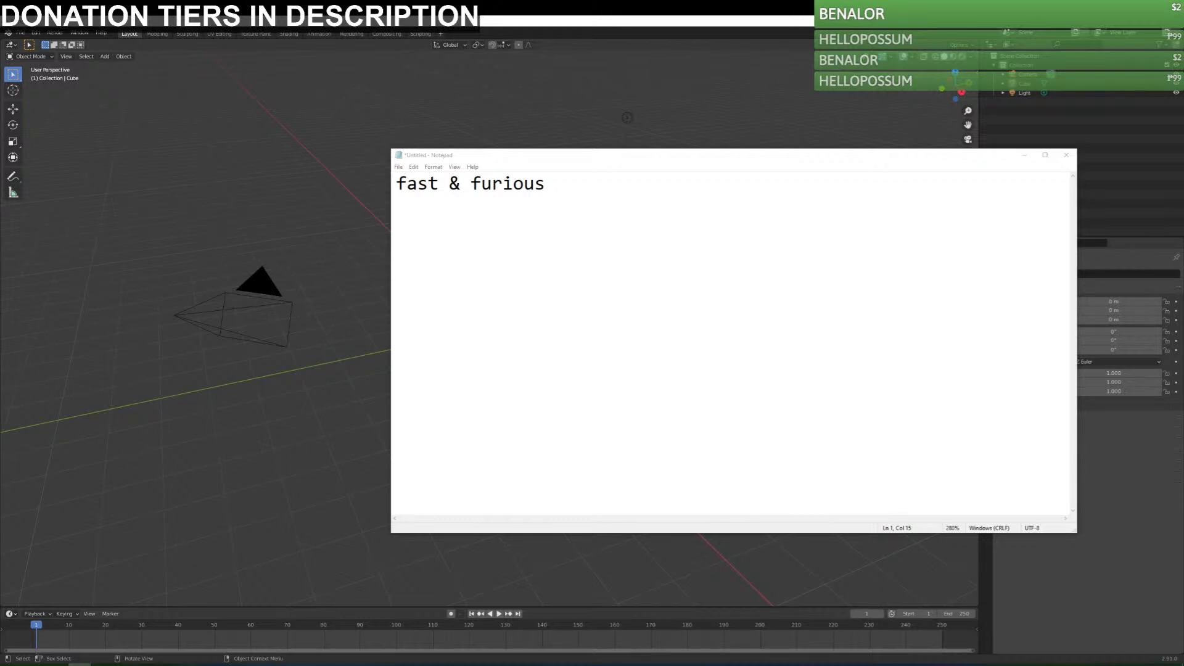
left_click(891, 235)
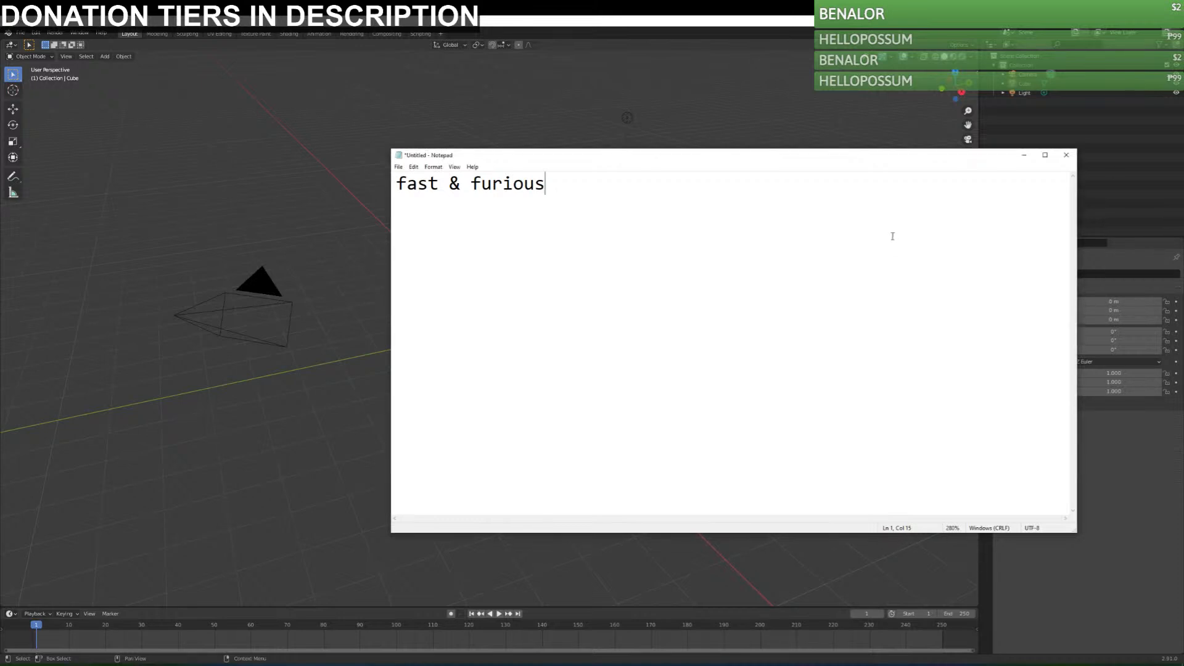
key("Return")
type("LAZER KIWI")
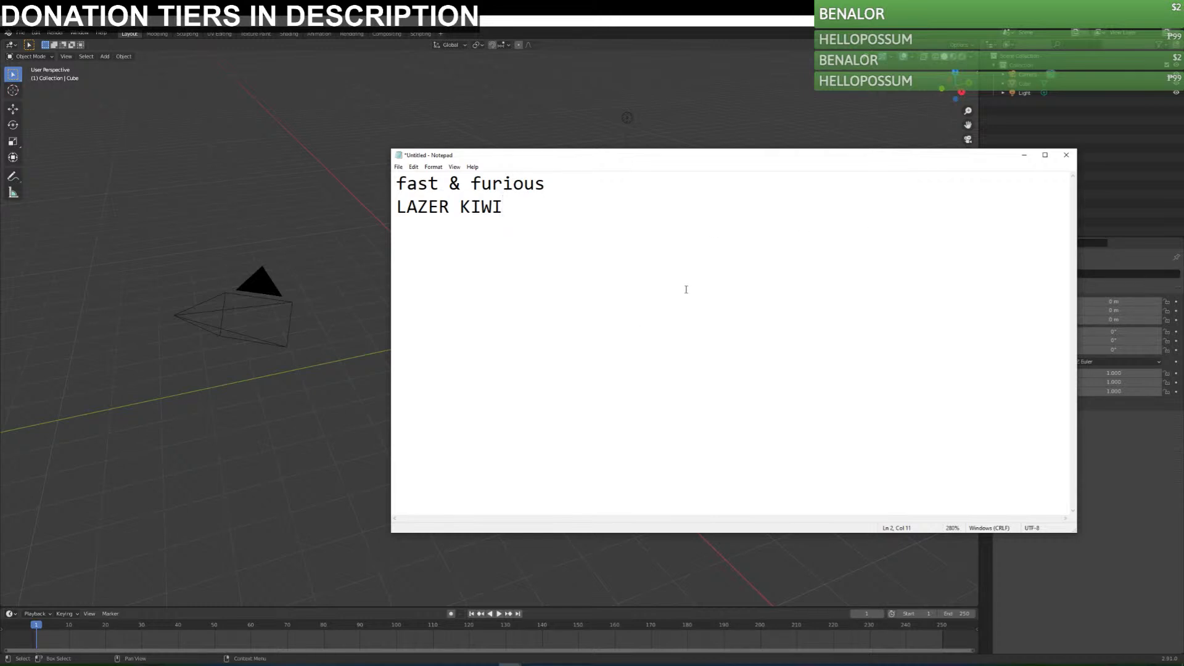
Add the line "Lost in Space" below "LAZER KIWI".
key("Return")
type("LOST IN SPACE")
key("BackSpace")
key("BackSpace")
key("BackSpace")
key("BackSpace")
key("BackSpace")
key("BackSpace")
key("BackSpace")
key("BackSpace")
key("BackSpace")
key("BackSpace")
key("BackSpace")
key("BackSpace")
type("ost in Space")
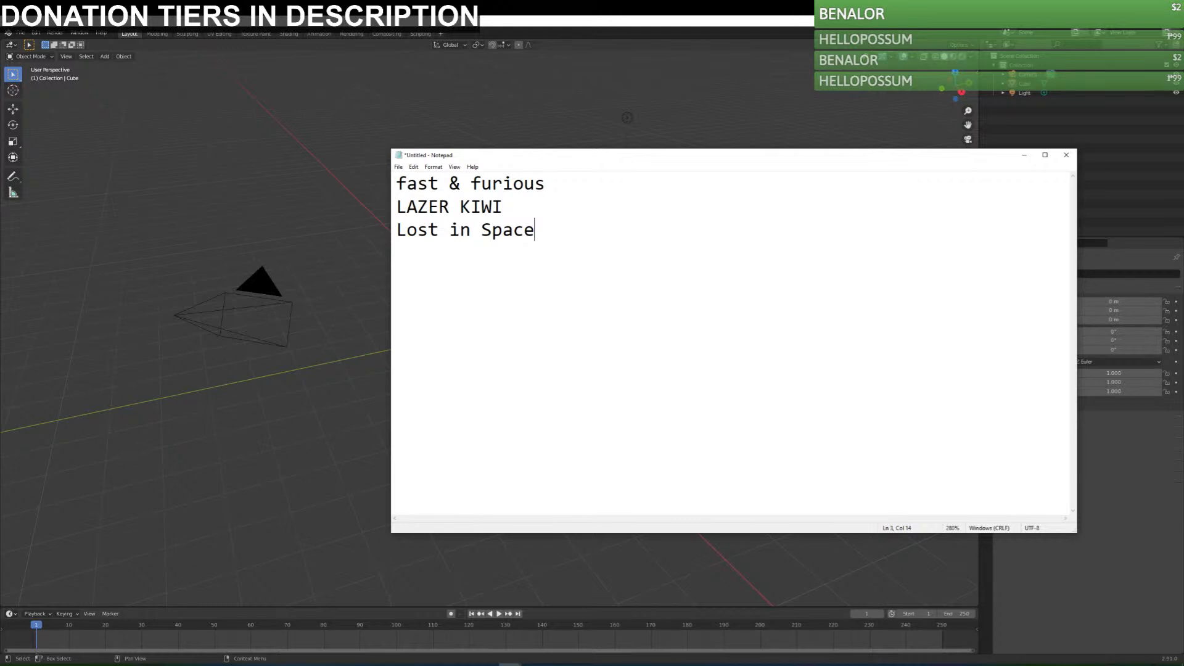
Add the line "Zombie Apocalypse - zombies are countries that dont exist anymore" and widen the window to fit it.
key("Return")
type("Zombie Apocalypse")
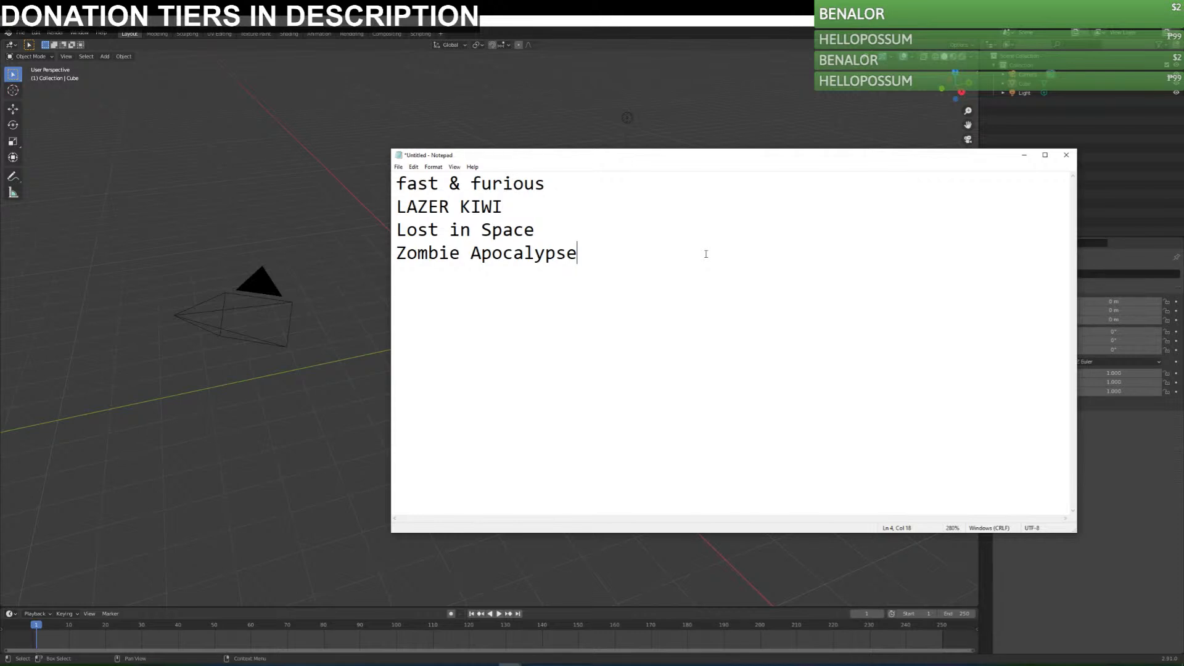
type("- zombies are countrie")
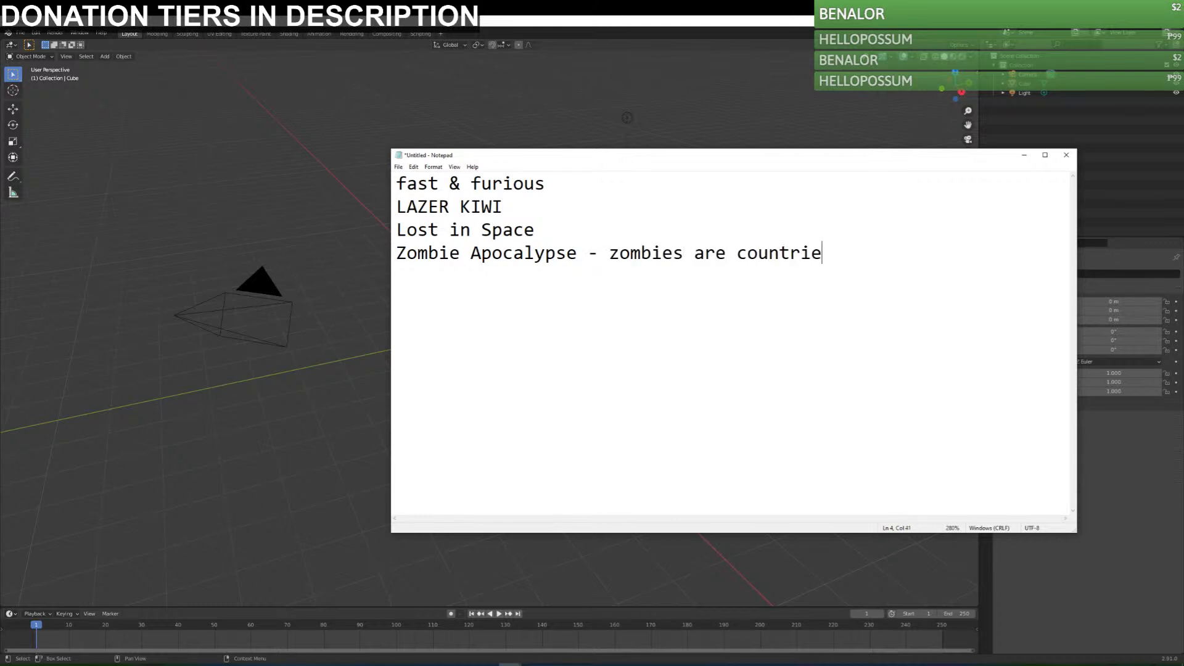
type("s that dont exist anymore")
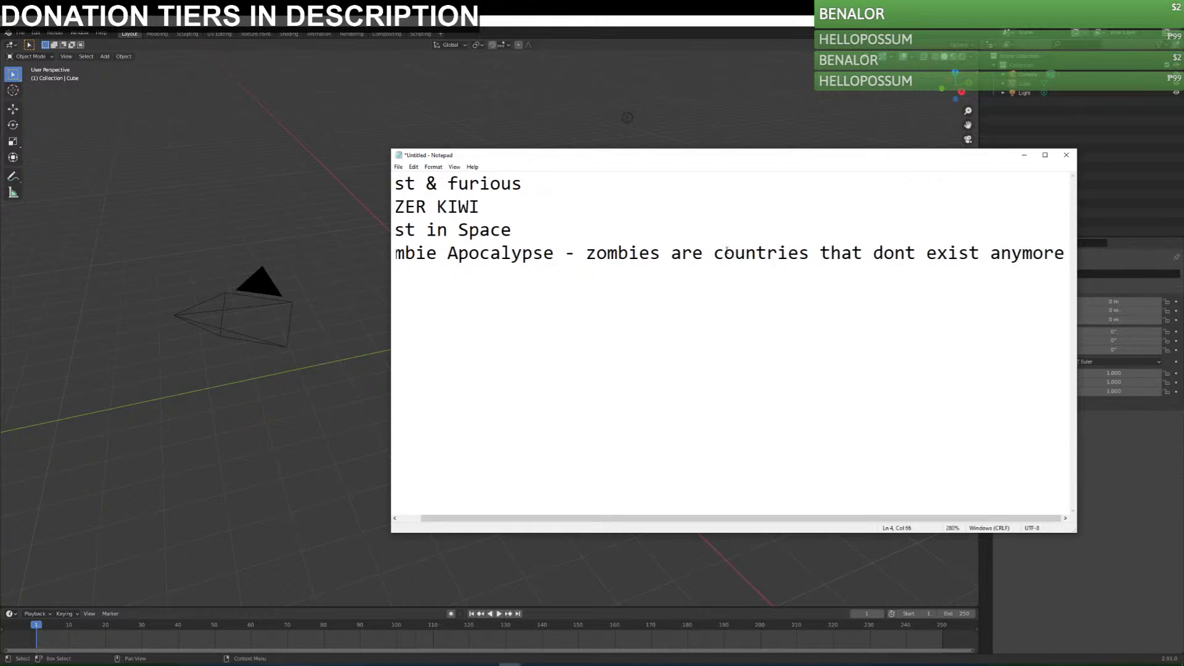
left_click_drag(391, 329, 267, 331)
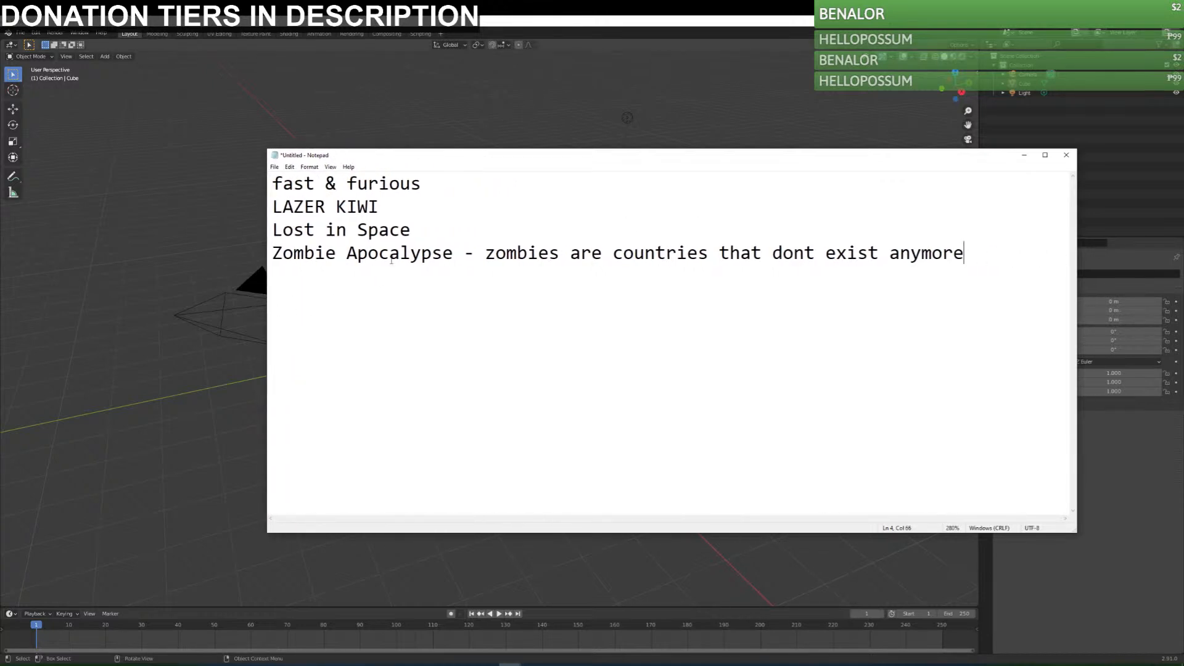
Separate the Zombie Apocalypse line from the ideas above with two blank lines and start a new line below it.
left_click(453, 253)
left_click_drag(277, 259, 456, 256)
left_click(933, 256)
left_click(995, 263)
key("Return")
left_click(442, 234)
key("Return")
key("Return")
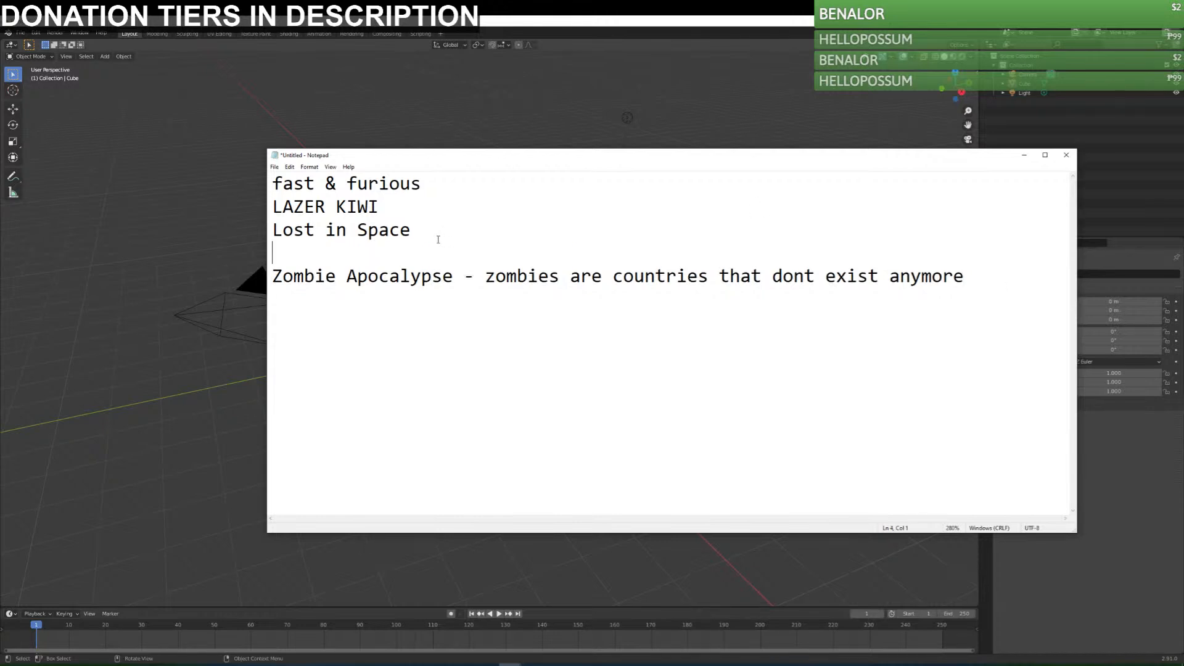
Write "-russia fights zombie ussr," on the line below the Zombie Apocalypse idea.
left_click(331, 340)
type("-")
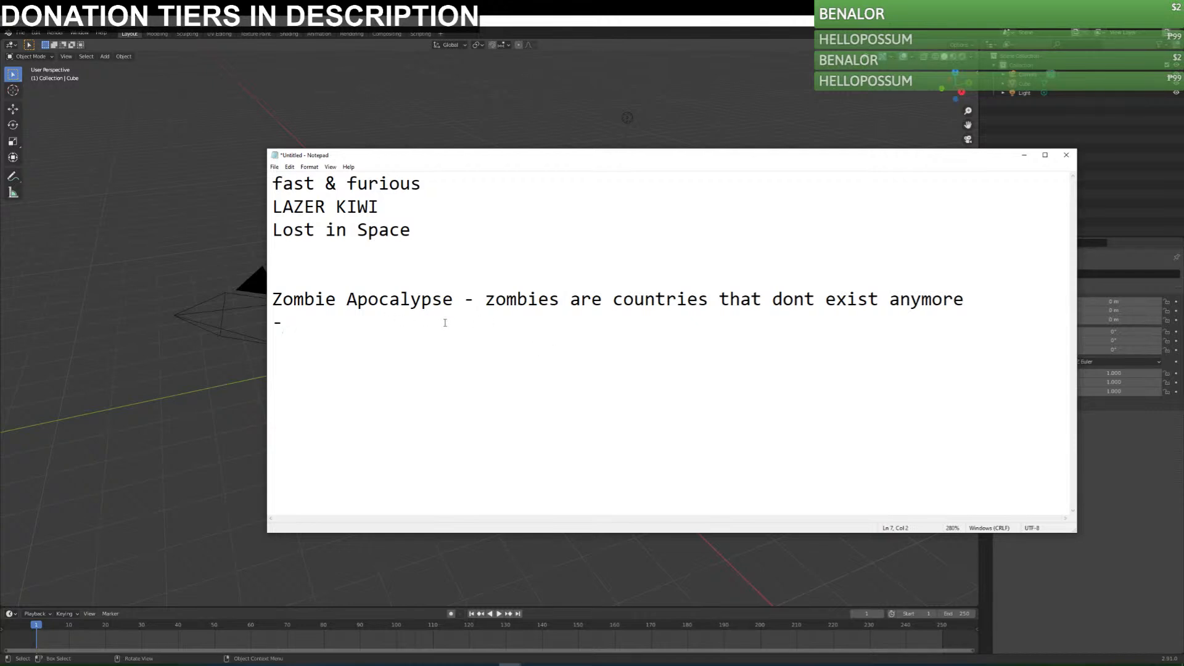
type("russia fights u")
type("ssr")
key("Left")
key("Left")
key("Left")
key("Left")
type("zombie ussr")
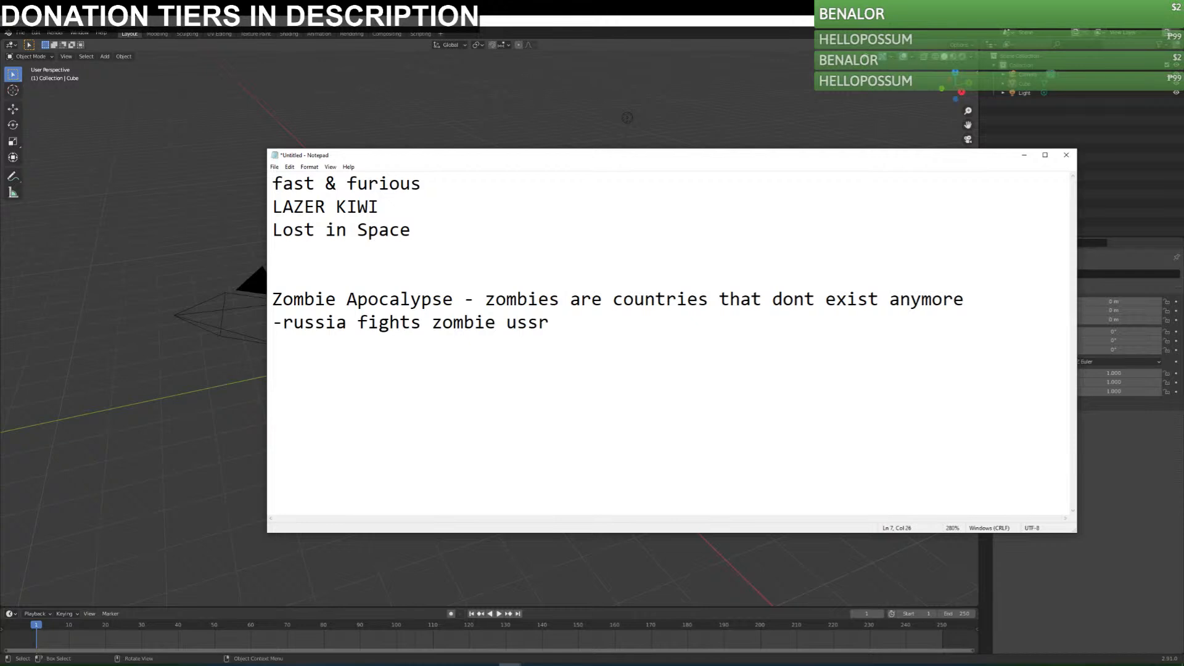
type(",")
Append "- USA offends aliens at diplomatic meeting" to the "Lost in Space" line.
left_click(423, 192)
left_click(464, 234)
type("- USA offends a")
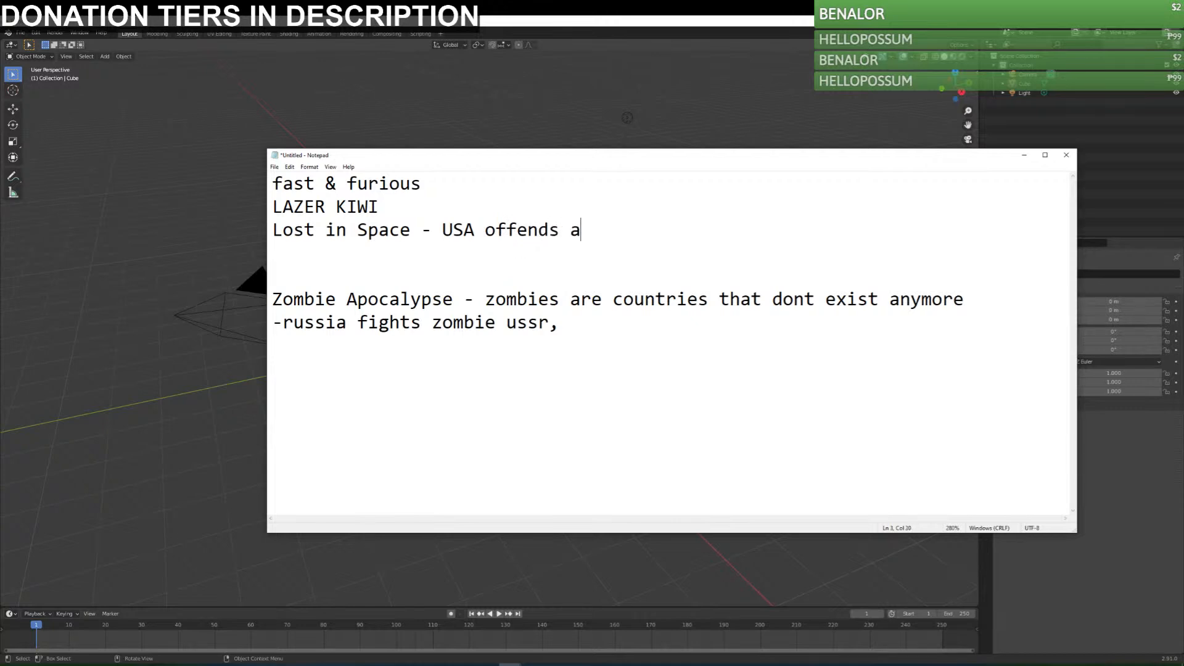
type("liens at di")
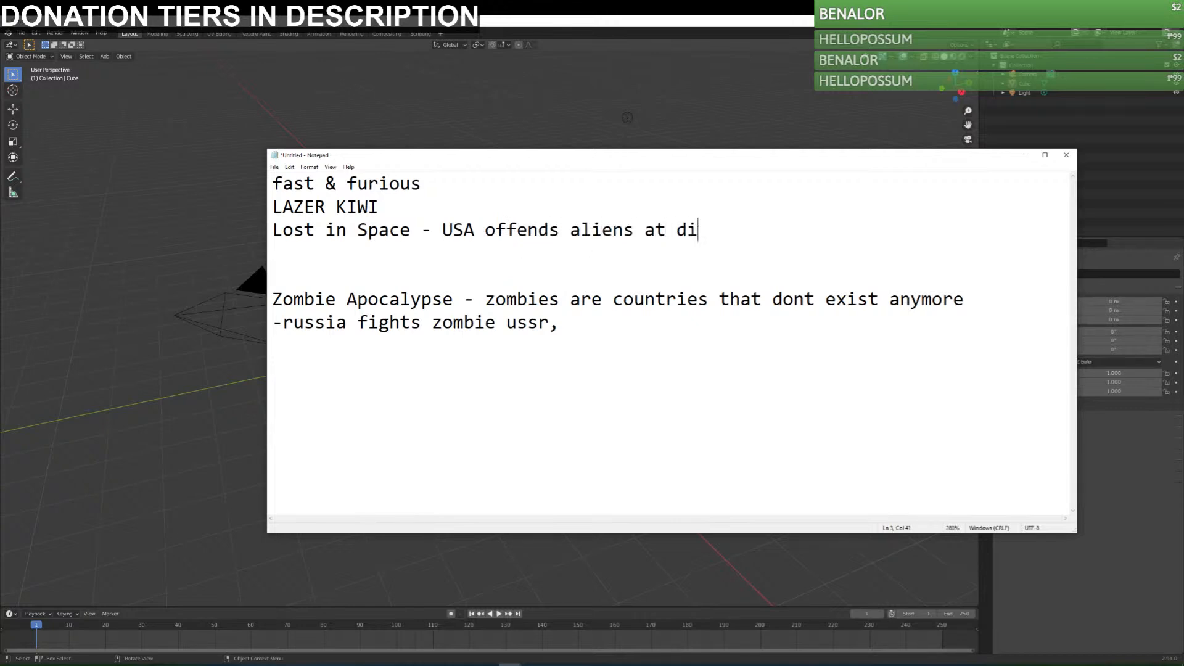
type("plomatic meeting")
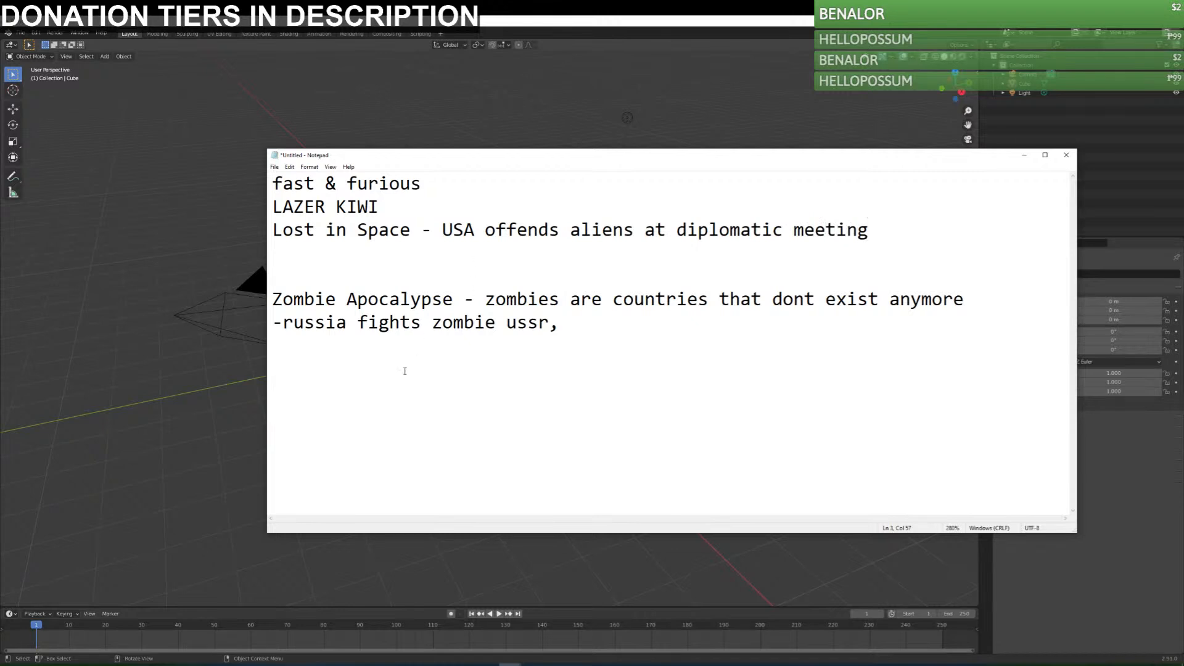
Save the text file as "new ideas".
key("ctrl+End")
key("ctrl+s")
type("new ideas")
key("Return")
Append "germany fights third reich" to the russia line, then replace "third reich" with "reichtangle".
left_click(601, 324)
type("germany fights ")
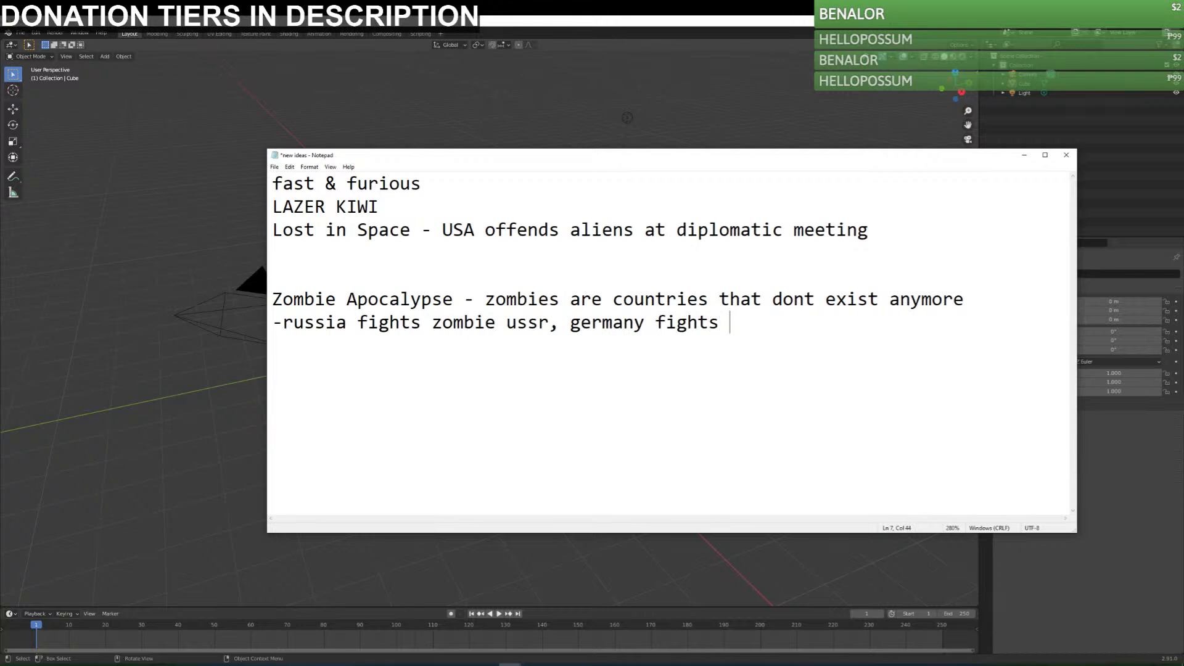
type("third reich")
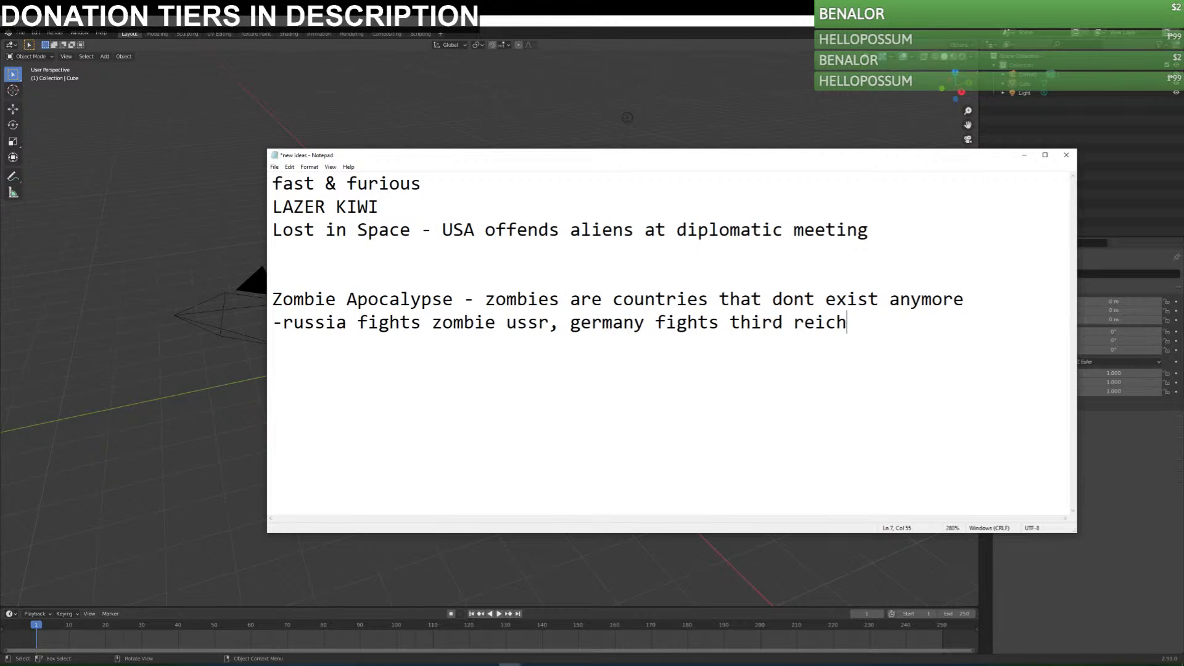
key("ctrl+shift+Left")
key("ctrl+shift+Left")
type("reichtangle")
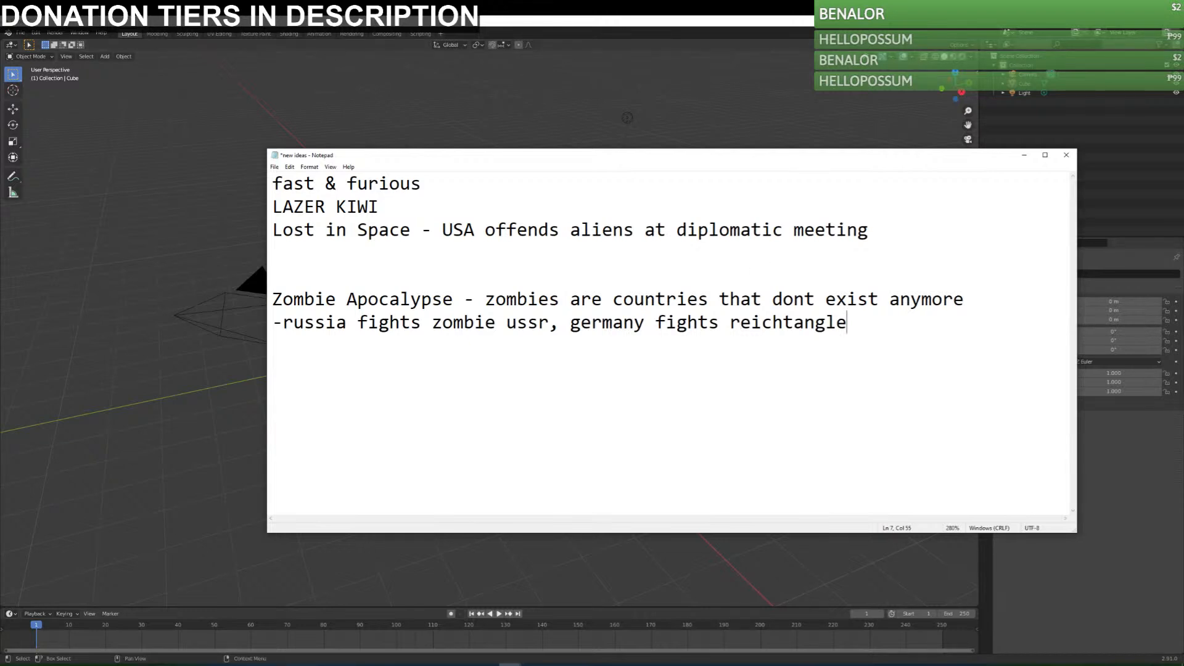
Append ", Serbia fights Yugoslavia" to the list of zombie fights and widen the window.
left_click(79, 665)
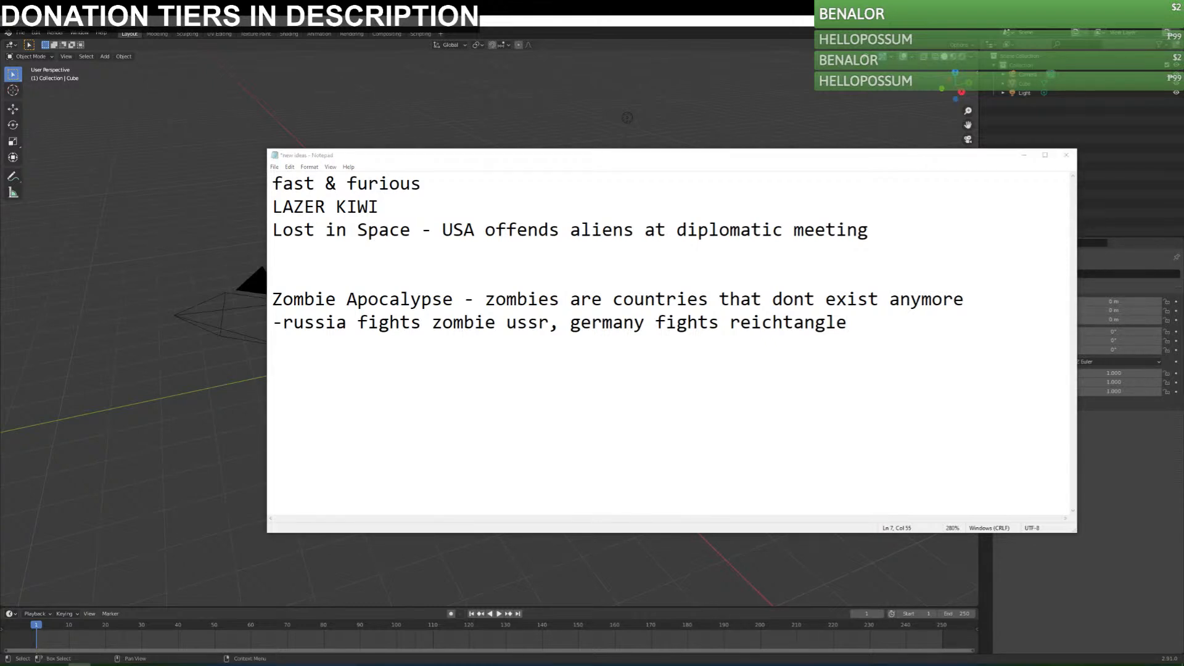
left_click(952, 391)
type(", ")
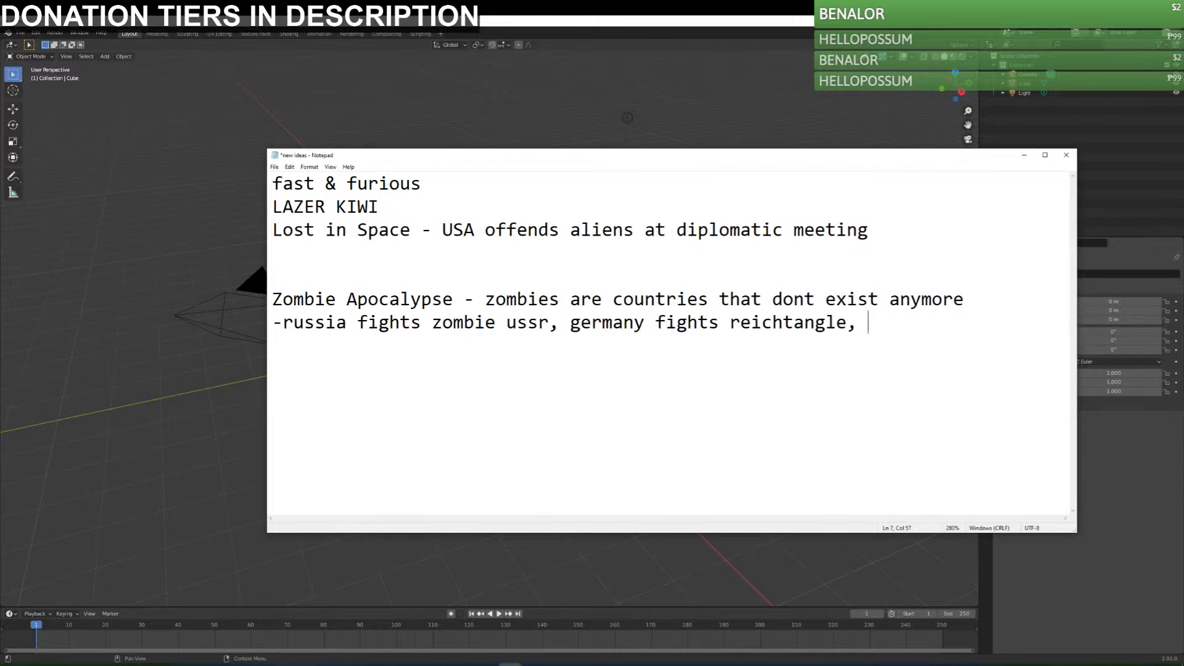
type("Serbia fights Yugoslavia")
left_click_drag(263, 422, 105, 423)
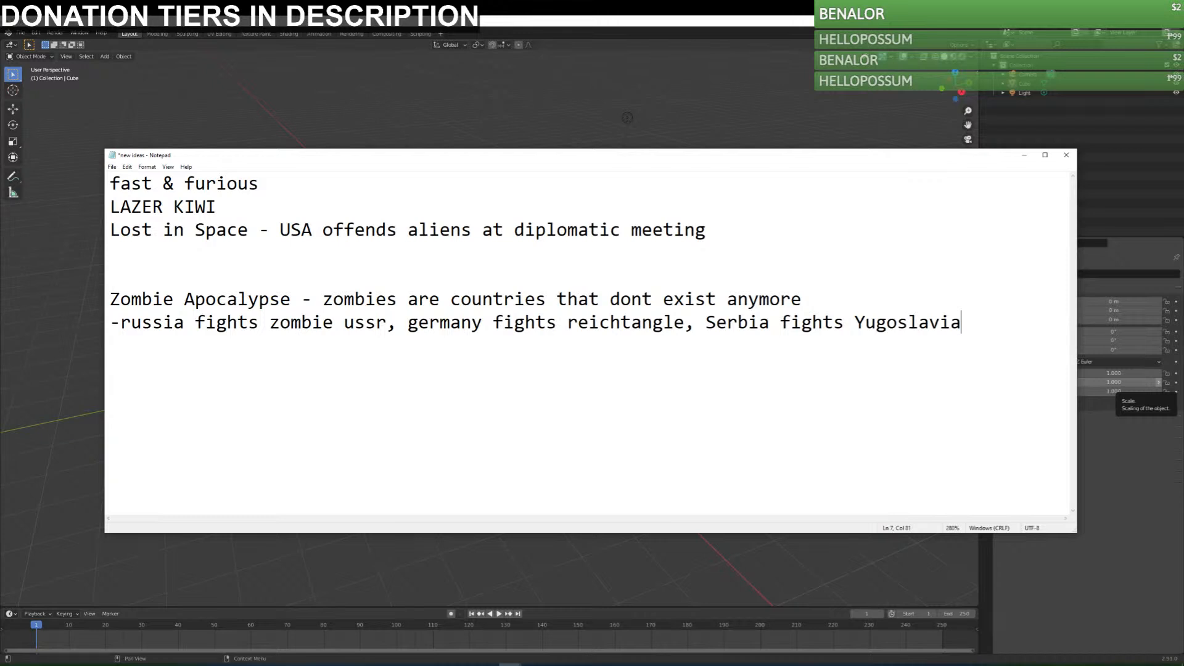
Append ", america fights CSA" to the list of zombie fights and enlarge the window so the whole line fits.
type(", america fights CSA")
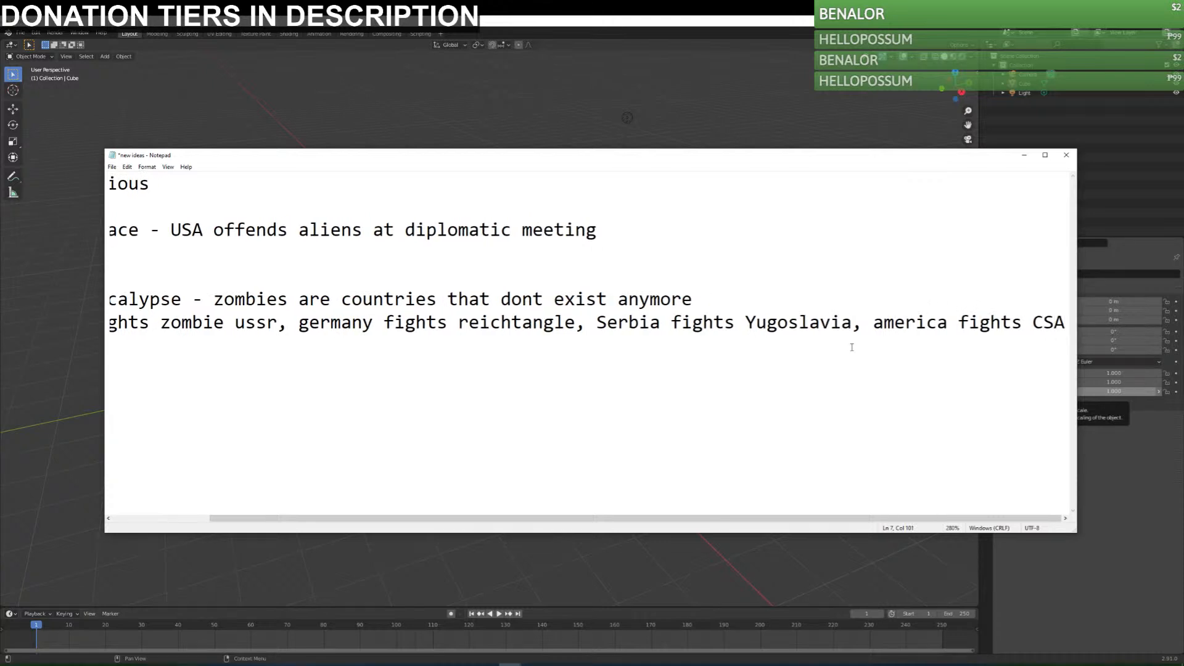
left_click_drag(106, 478, 10, 478)
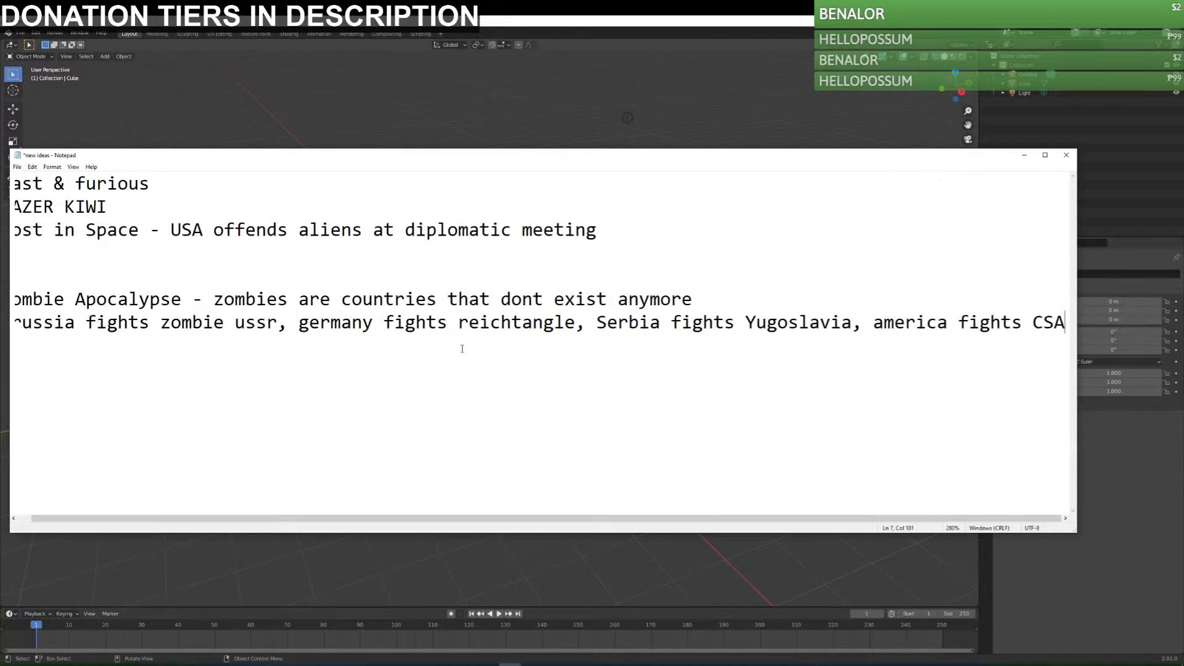
scroll(462, 349, "down", 9, "ctrl")
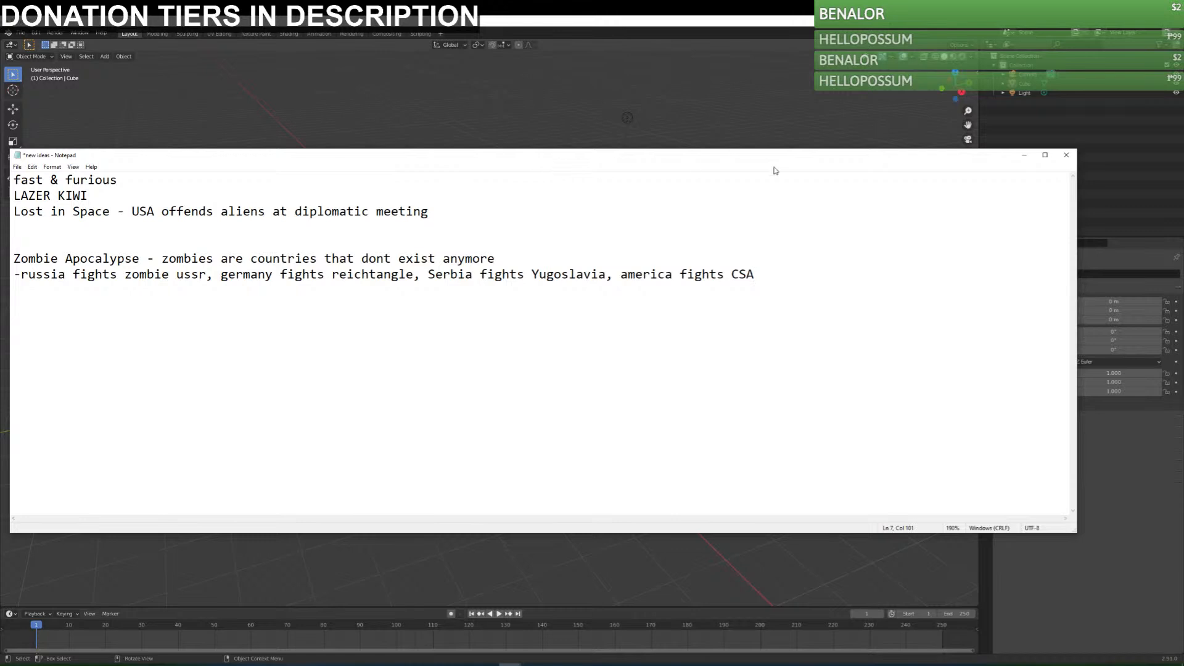
left_click_drag(716, 164, 855, 160)
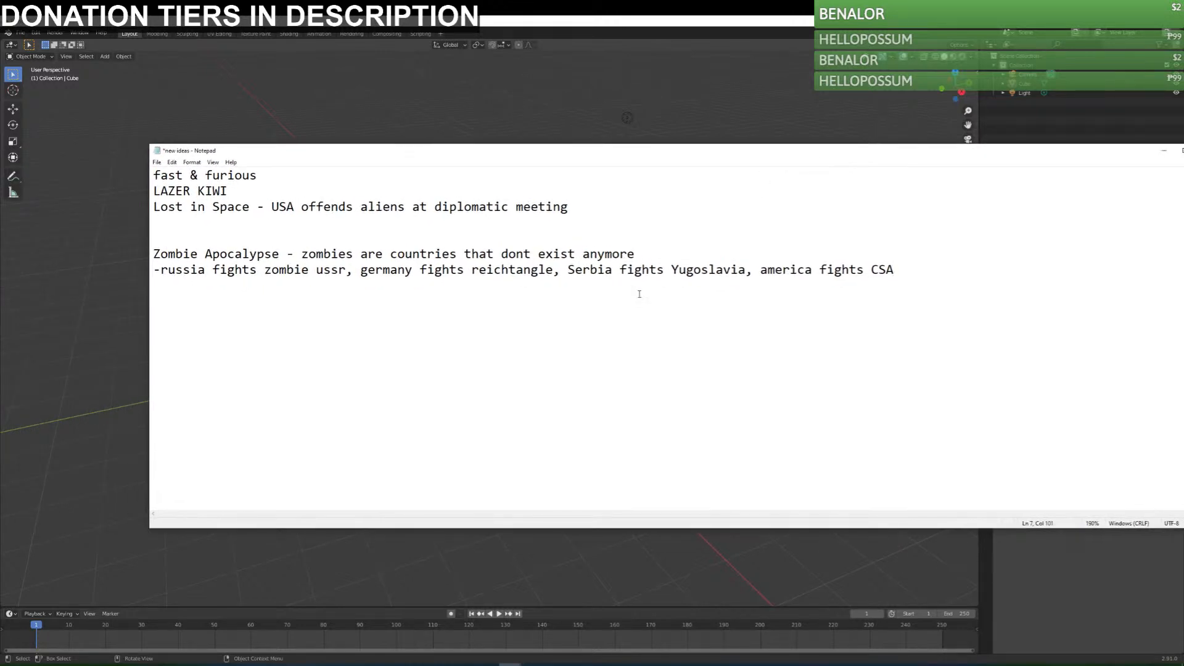
Add the line "based in the walking dead prison" below the list of zombie fights.
key("Return")
left_click_drag(335, 282, 896, 269)
left_click(882, 308)
left_click_drag(897, 269, 153, 271)
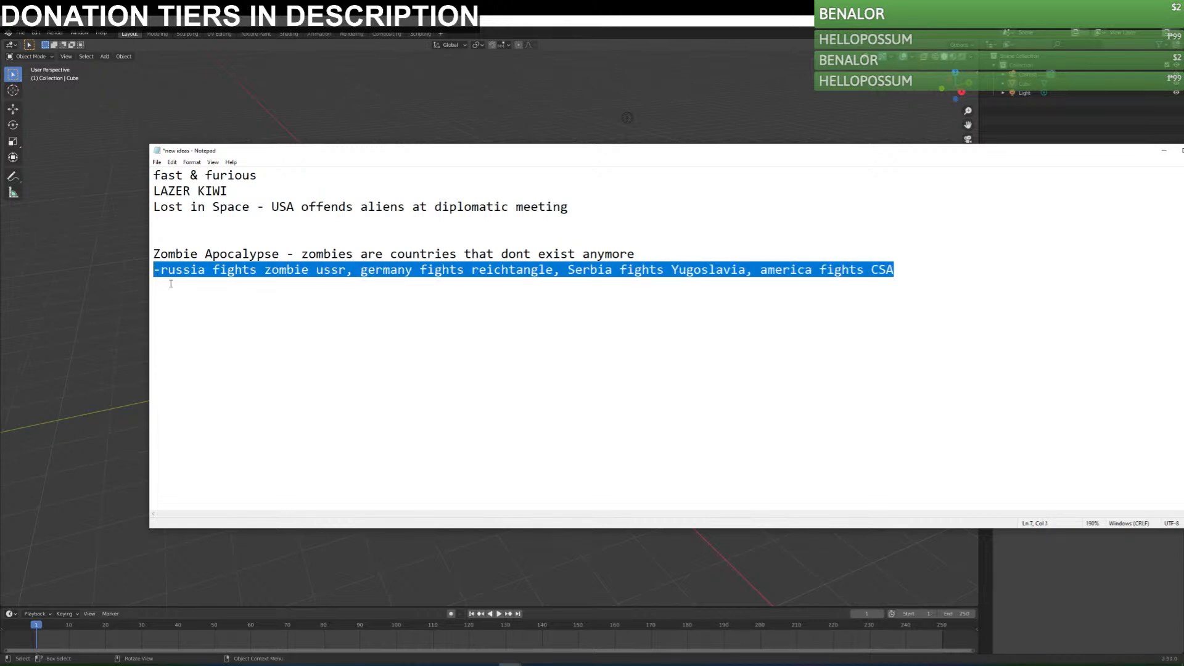
left_click(244, 321)
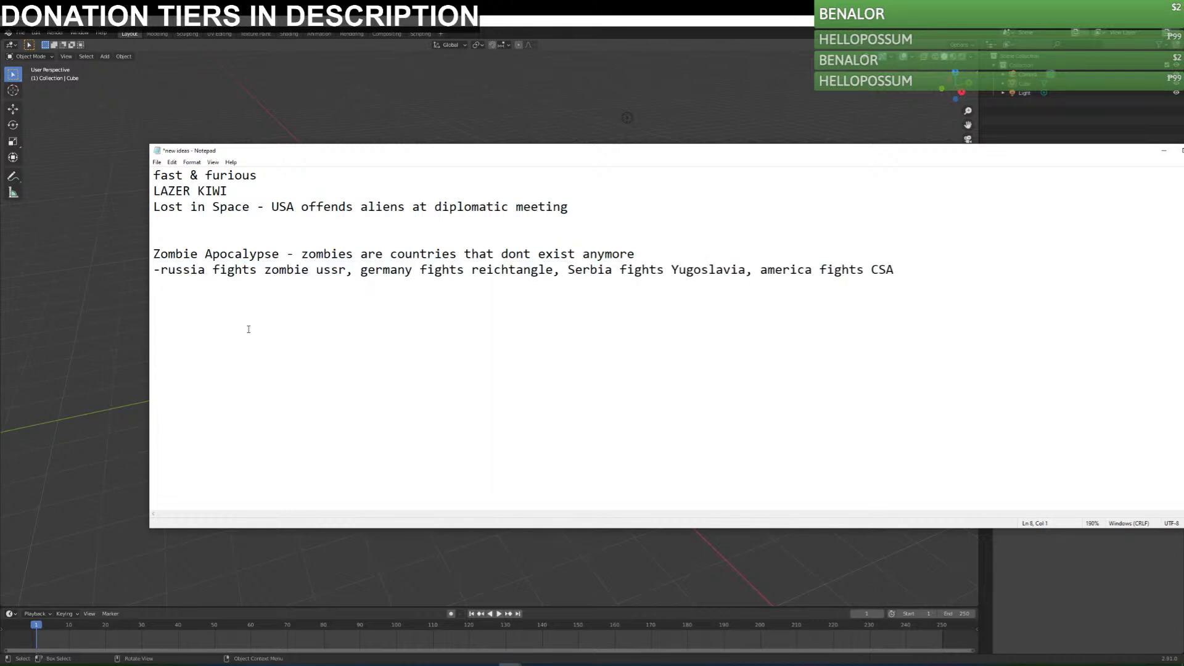
left_click_drag(162, 270, 907, 271)
left_click(936, 340)
type("based in the walking dead prison")
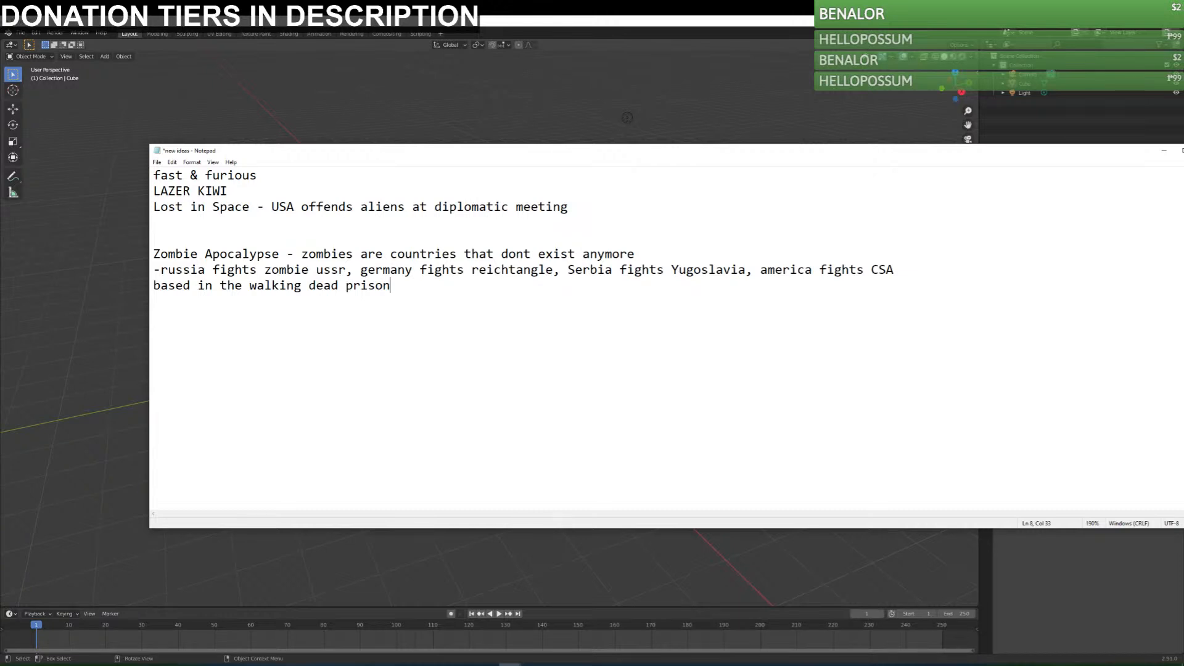
Add the line "country encounters zombie self while looting building for resources" below the prison note.
key("Return")
type("country encounters zombie self while looting building for resources")
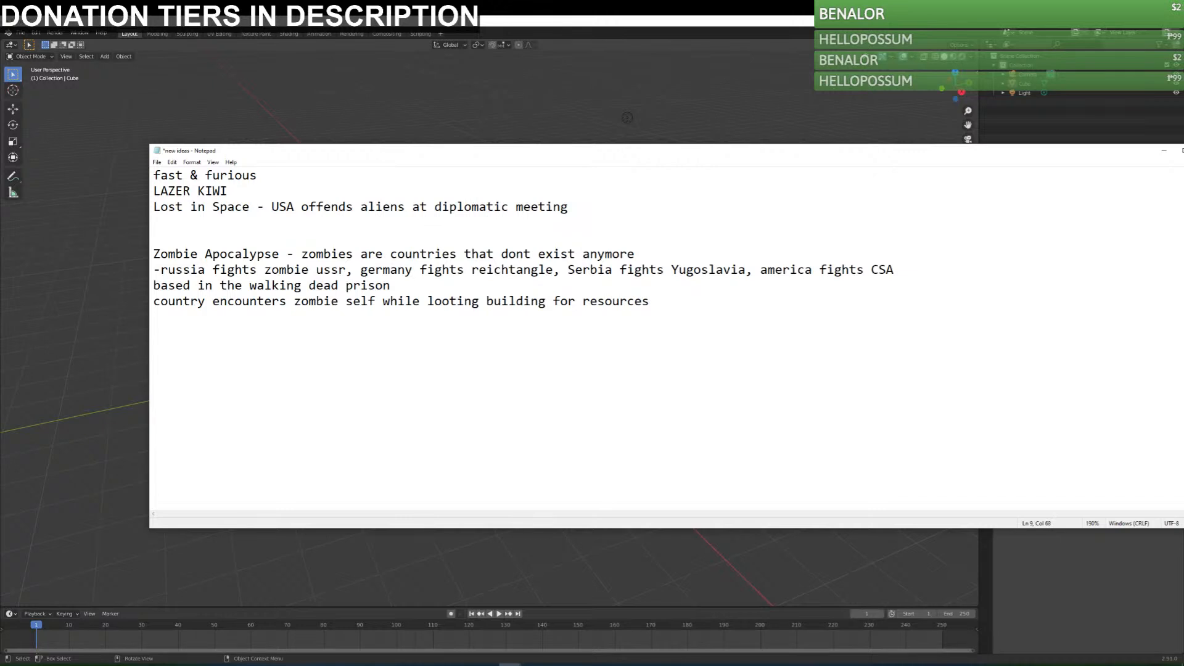
Reword the looting line by replacing "resources" with "vodka", "country" with "russia" and "self" with "ussr".
key("BackSpace")
key("BackSpace")
key("BackSpace")
key("BackSpace")
key("BackSpace")
key("BackSpace")
key("BackSpace")
key("BackSpace")
key("BackSpace")
key("BackSpace")
type("vodka")
left_click_drag(208, 301, 153, 301)
type("russia")
left_click_drag(338, 302, 368, 302)
type("ussr")
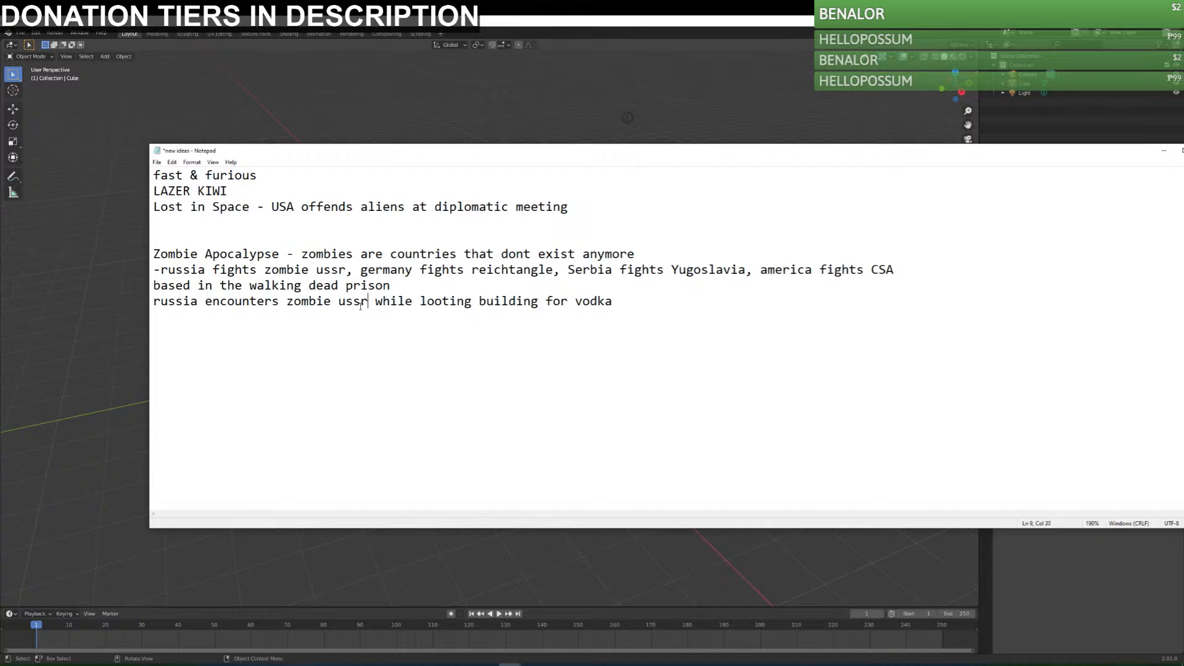
Replace "building" with "a bottle store" in the russia looting line.
left_click(637, 319)
key("ctrl+Left")
key("ctrl+Left")
key("ctrl+Left")
key("shift+Right")
key("shift+Right")
key("shift+Right")
key("shift+Right")
key("shift+Right")
key("shift+Right")
key("shift+Right")
key("shift+Right")
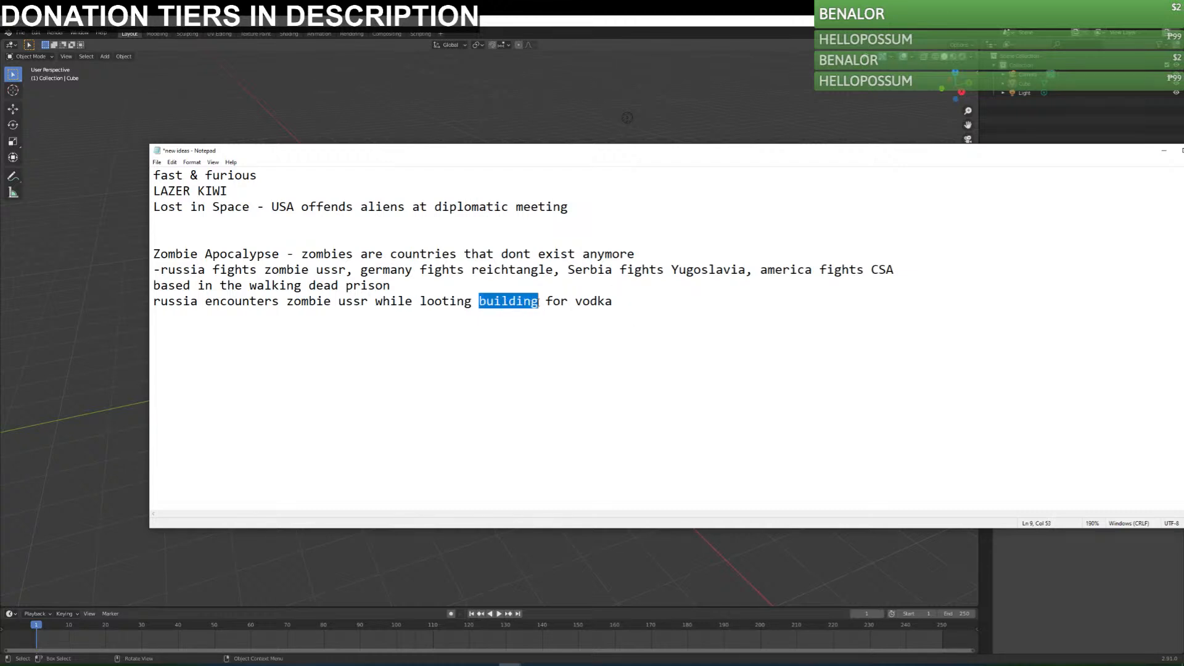
type("a bottler")
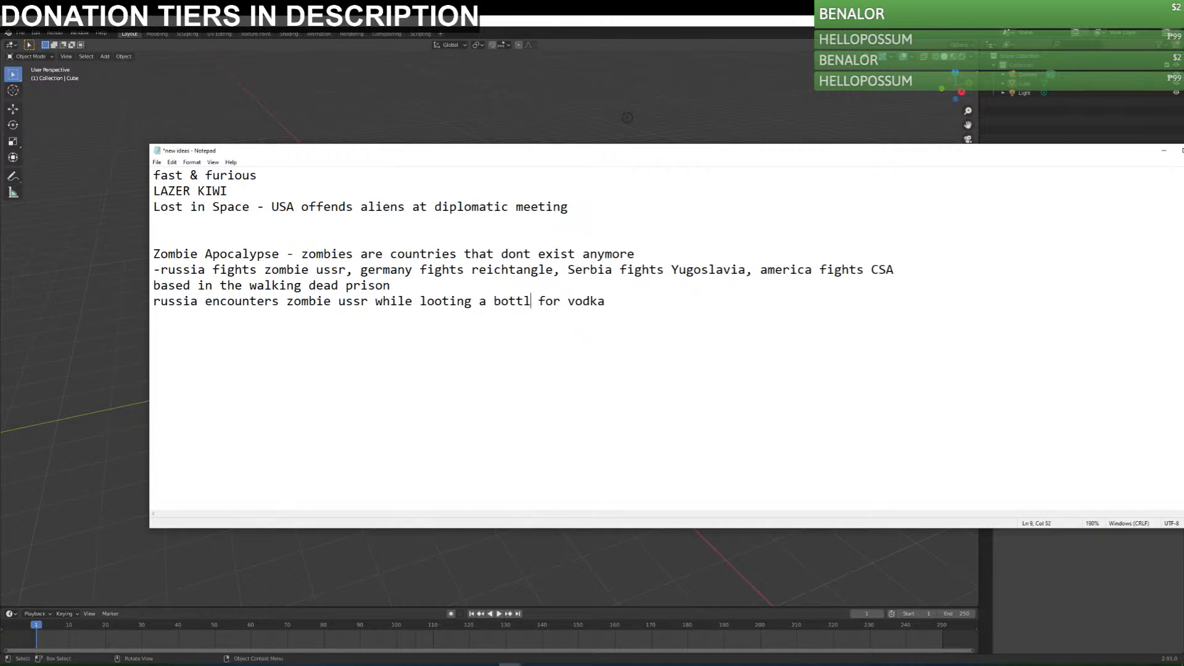
key("BackSpace")
key("BackSpace")
type("store")
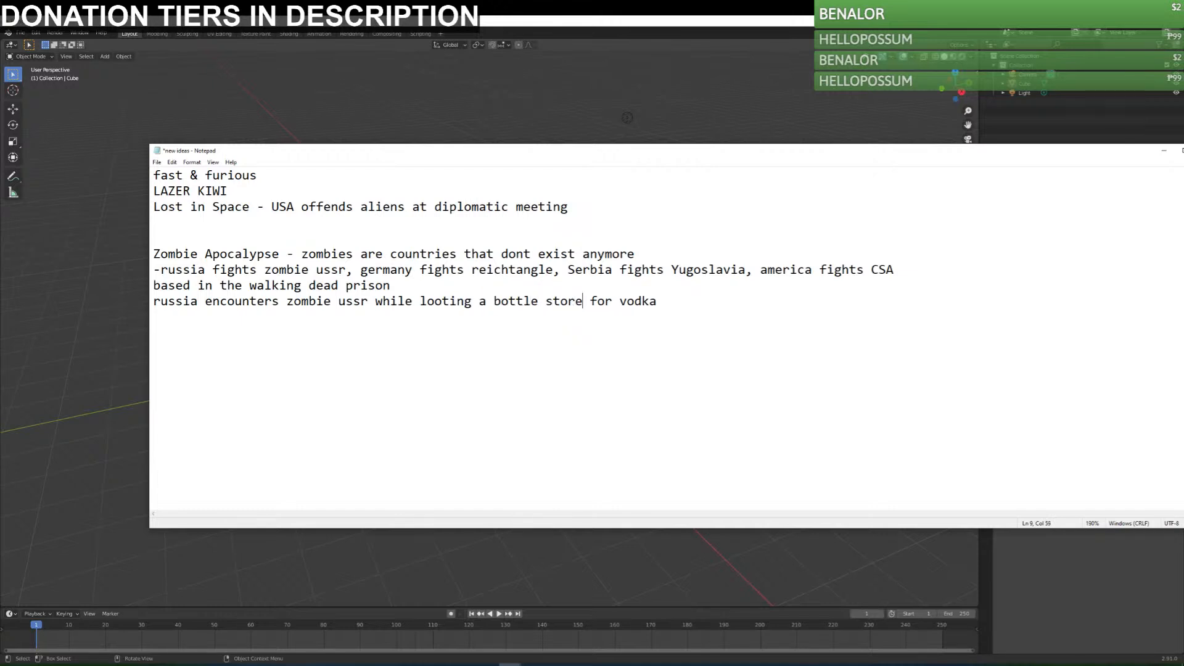
Add the line "france guillotines monarchist france" below the vodka line.
key("End")
key("Return")
type("france guillotines ")
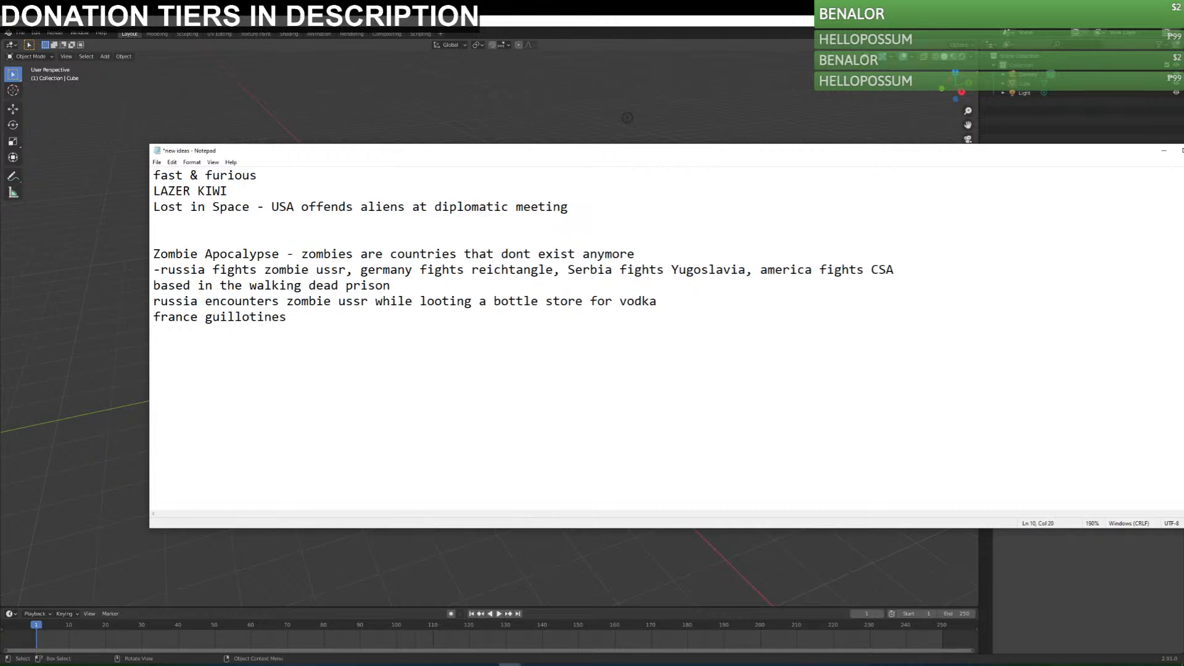
type("monarchist france")
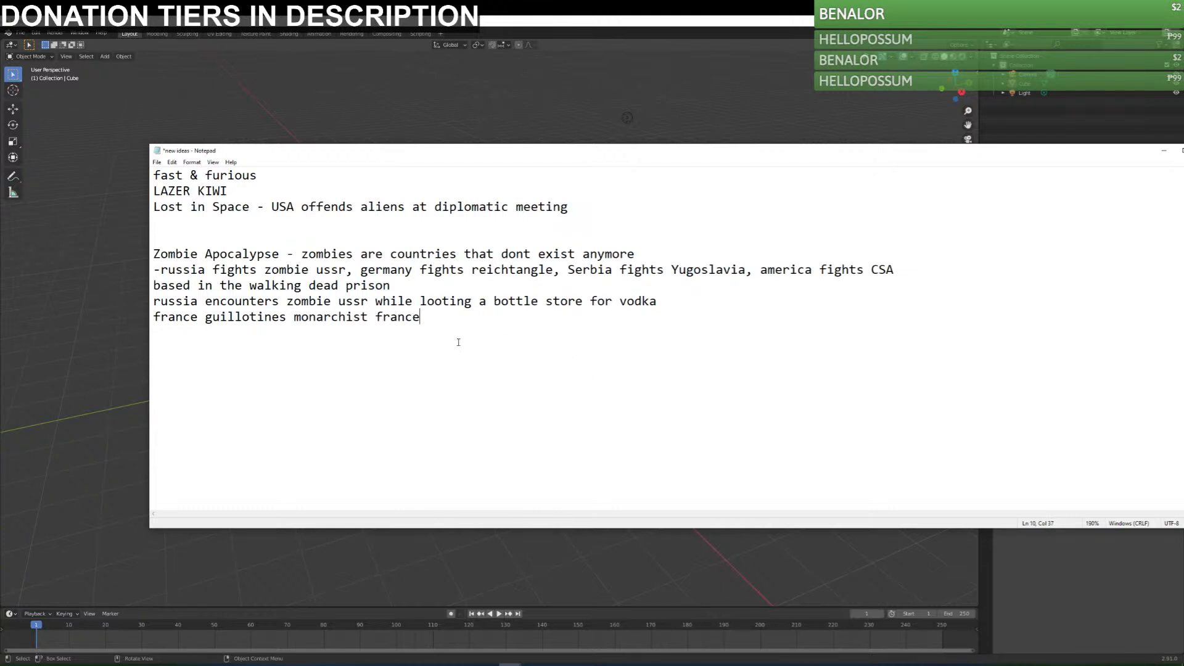
Append "during fight" to the france line, start a new line and save the file.
left_click_drag(423, 344, 425, 318)
left_click(449, 323)
type("during fight")
key("Return")
key("ctrl+s")
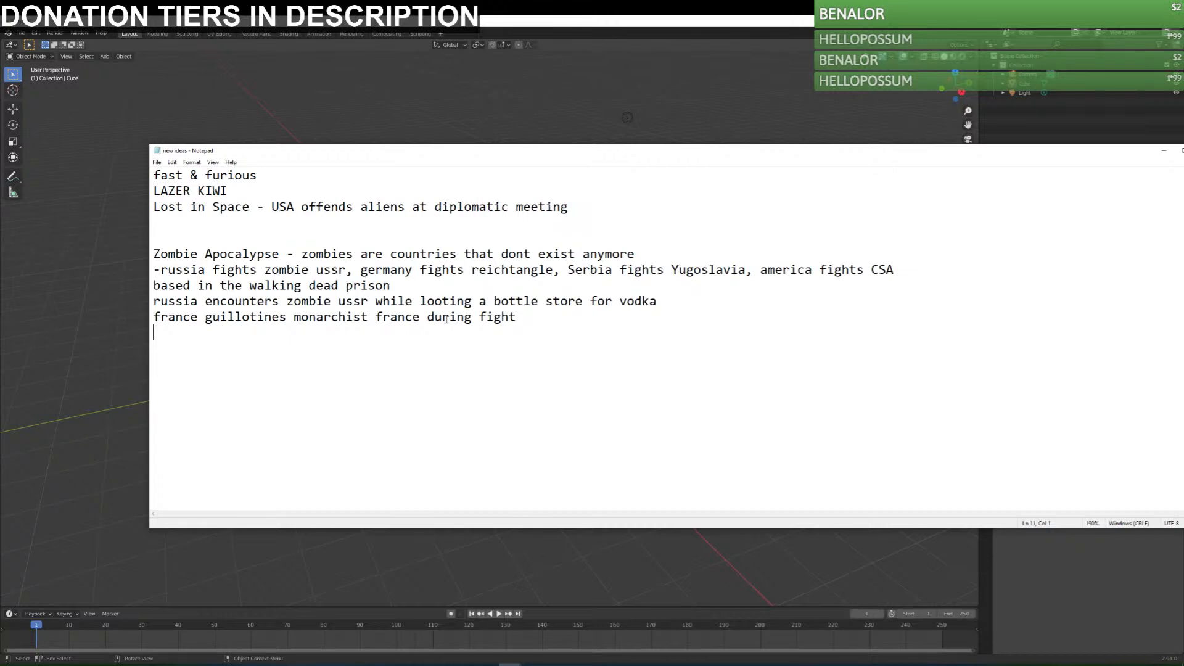
Write the line "usa uses shotgun despite canada's warning, gets swarmed by zombie balls" below the france line and save the file.
type("usa uses shotgun despite ")
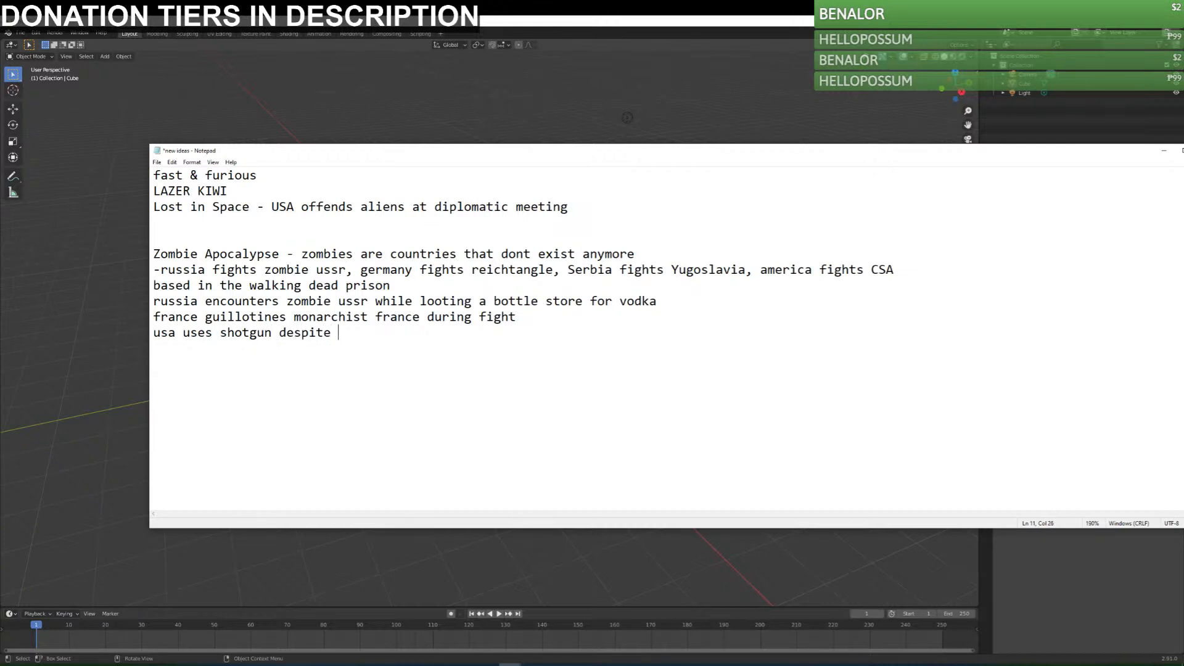
type("canada's warning, gets swarmed")
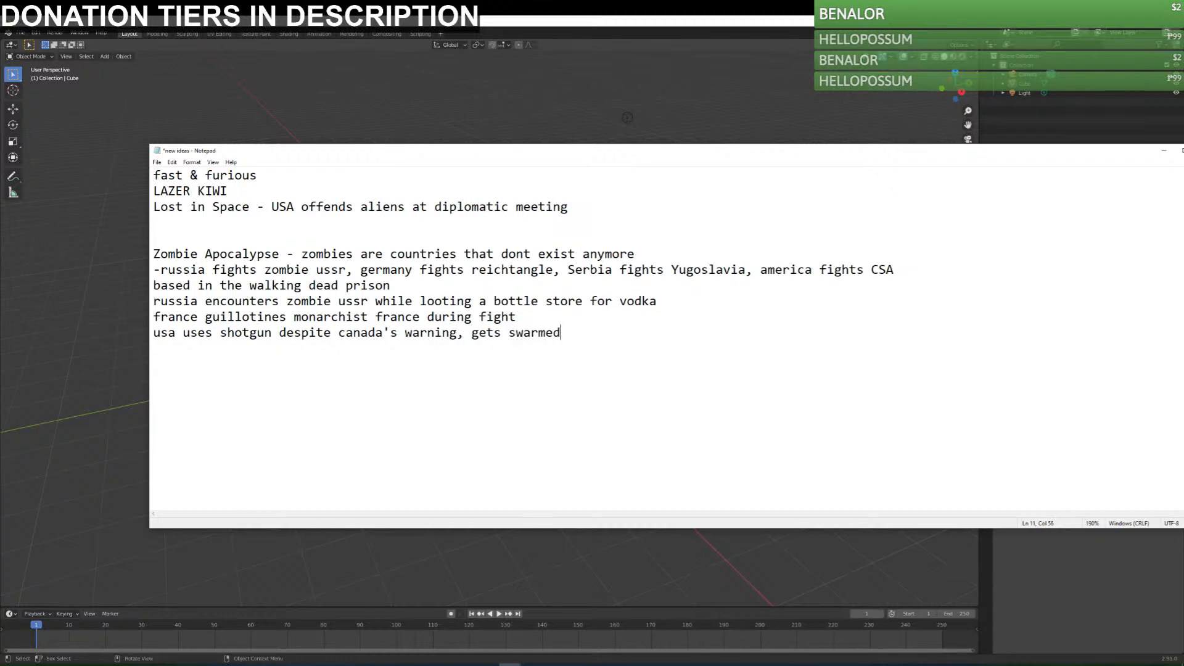
type(" by zombie balls")
key("ctrl+s")
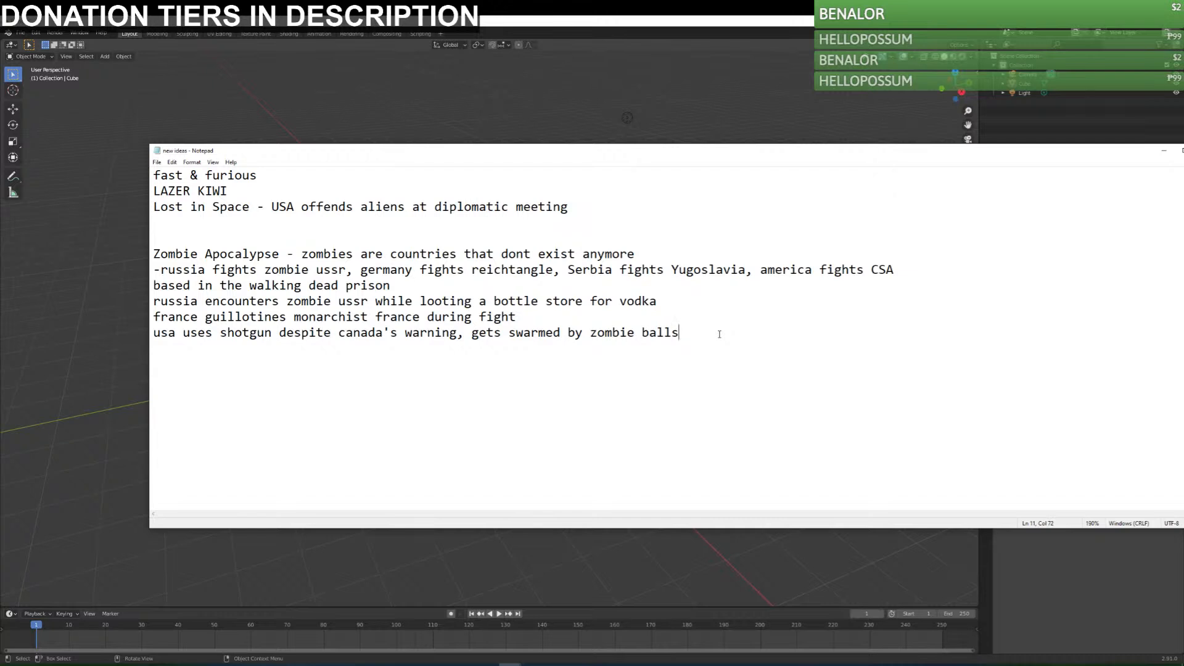
Add the line "new zealand ball has to fight the lazer kiwi he abandoned from the flag" and save the file.
key("Return")
type("new zealand ba")
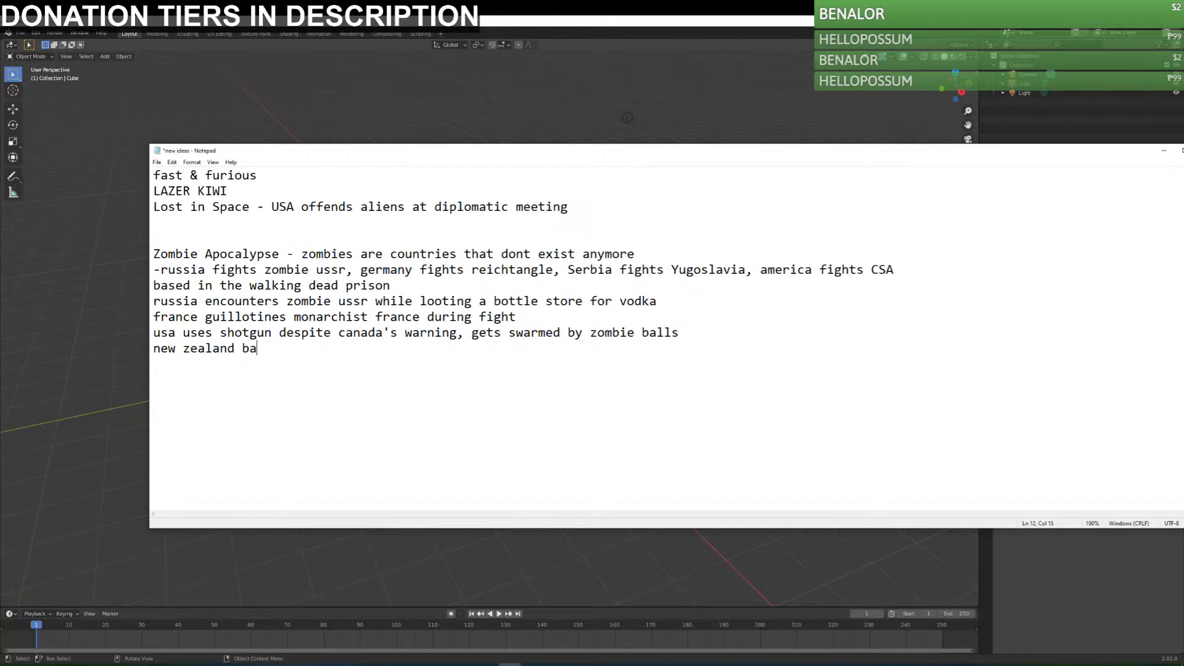
type("ll has to fight the lazer ki")
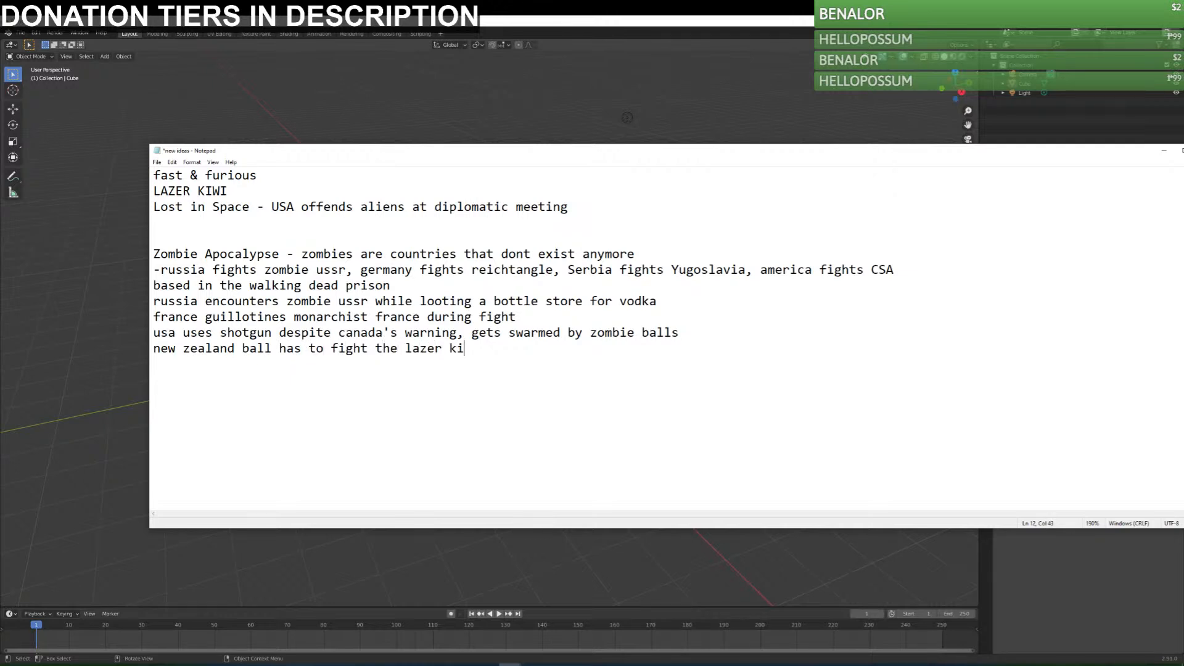
type("wi he abandoned from the flag")
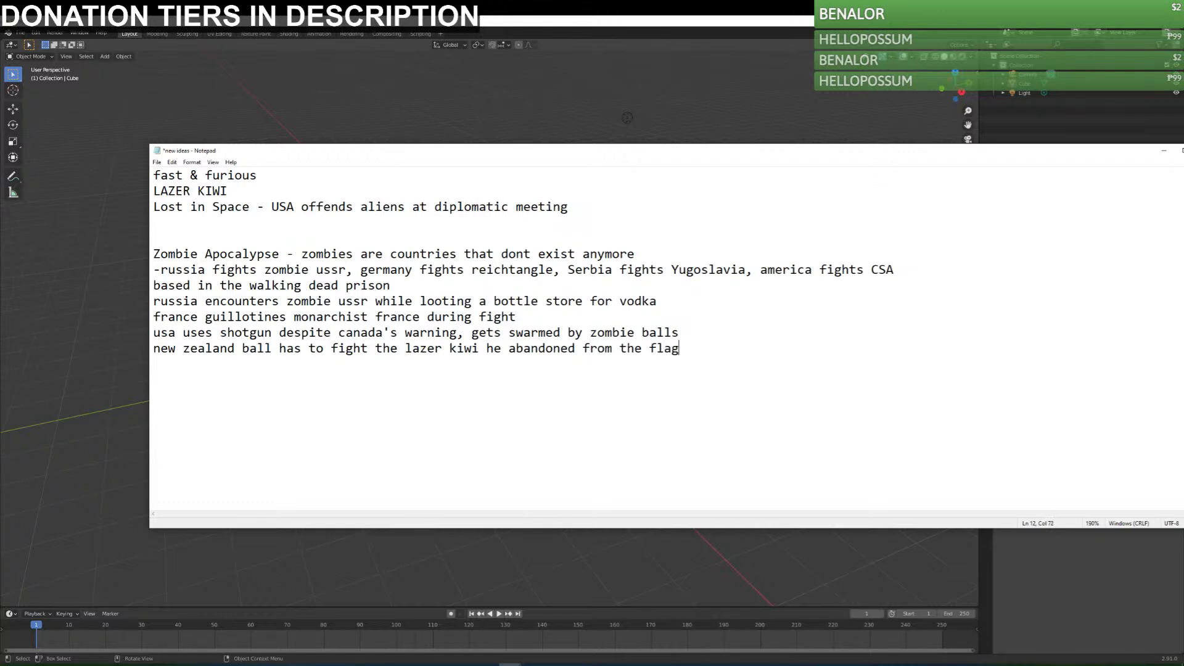
key("ctrl+s")
Start a new line reading "australia fights" below the new zealand line.
key("Return")
type("australia fights")
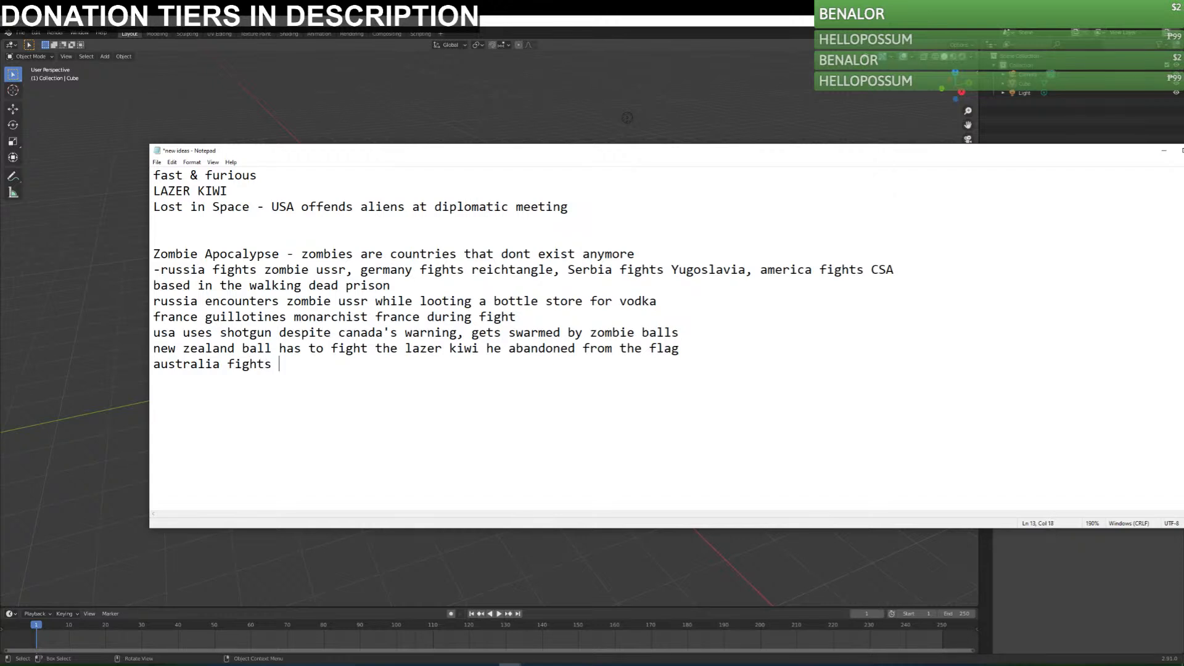
key("BackSpace")
Insert the line "uk gets bit and doesnt tell anyone, turns into british empire" between the new zealand and australia lines.
left_click(707, 346)
type("u")
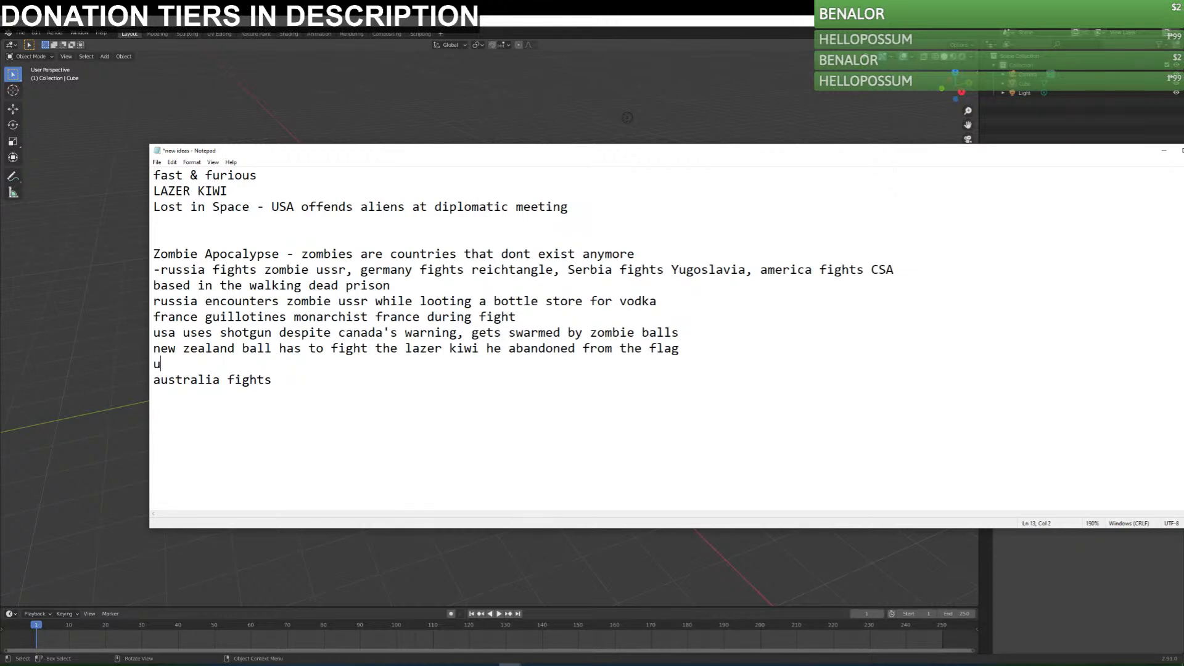
type("k gets bit and doesnt tell a")
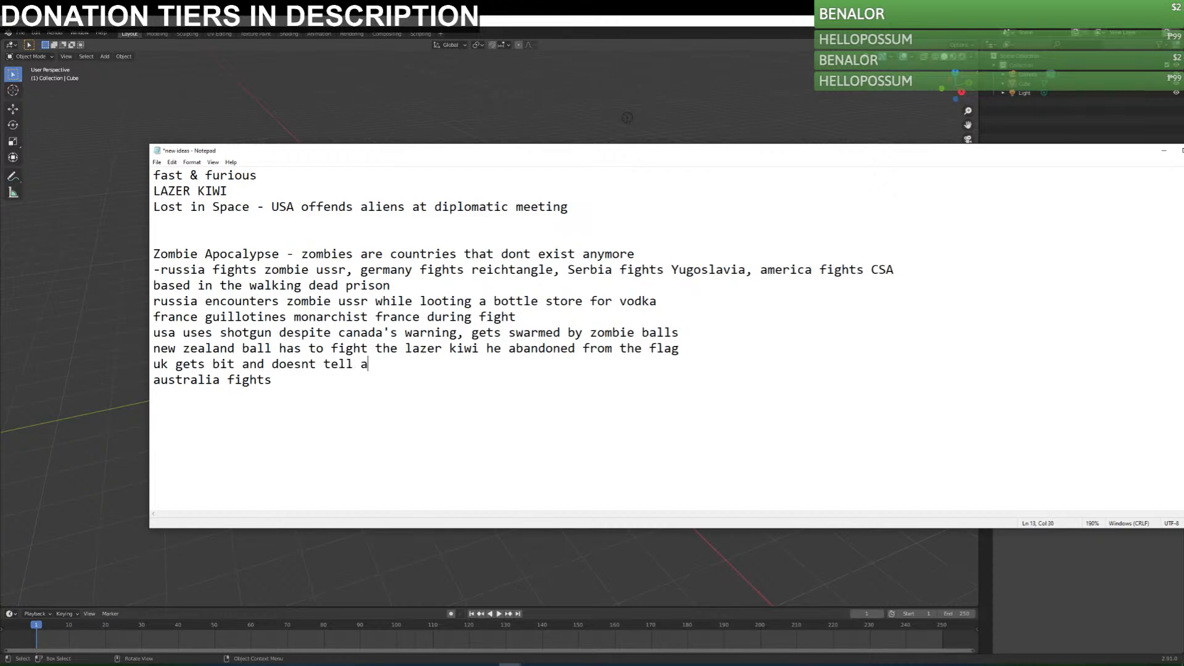
type("nyone, turns into british empire")
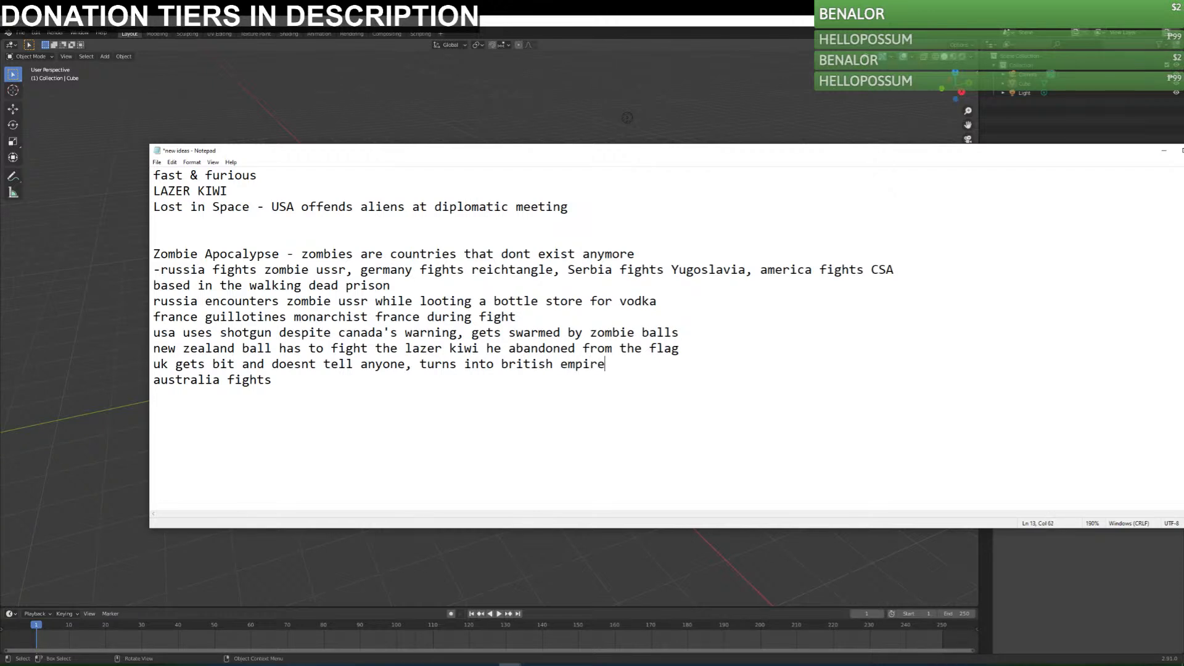
Complete the australia line with "british empire", join it to the uk line with ", then" and save the file.
left_click(672, 417)
left_click_drag(427, 365, 598, 366)
left_click_drag(581, 375, 302, 383)
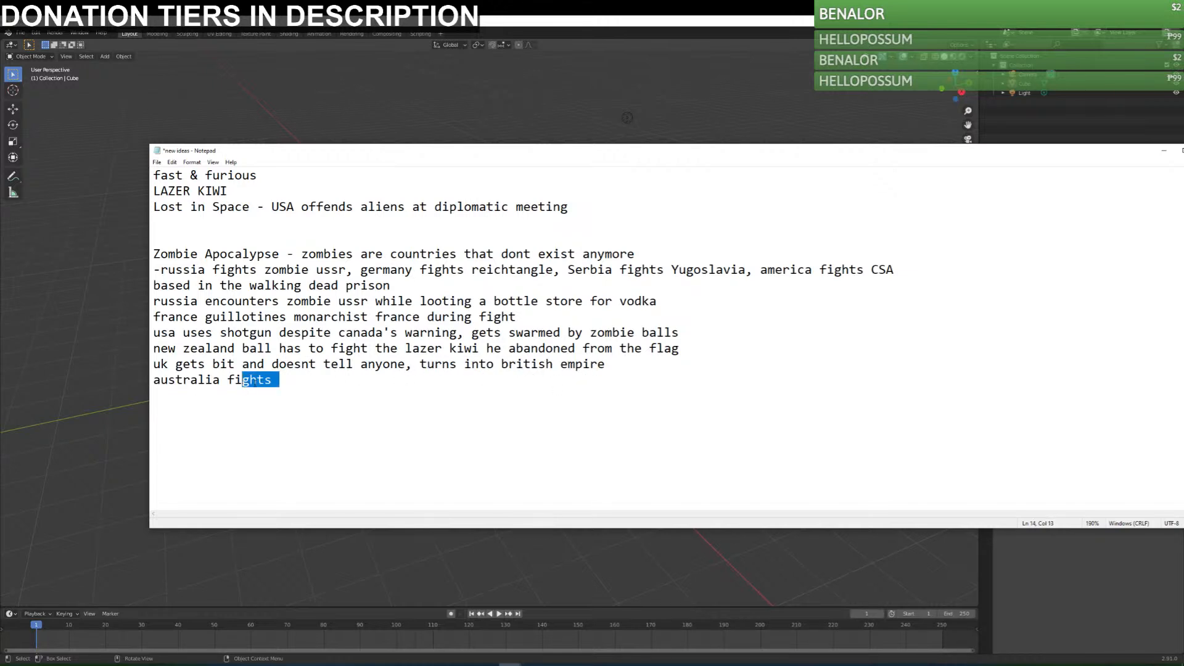
type("b")
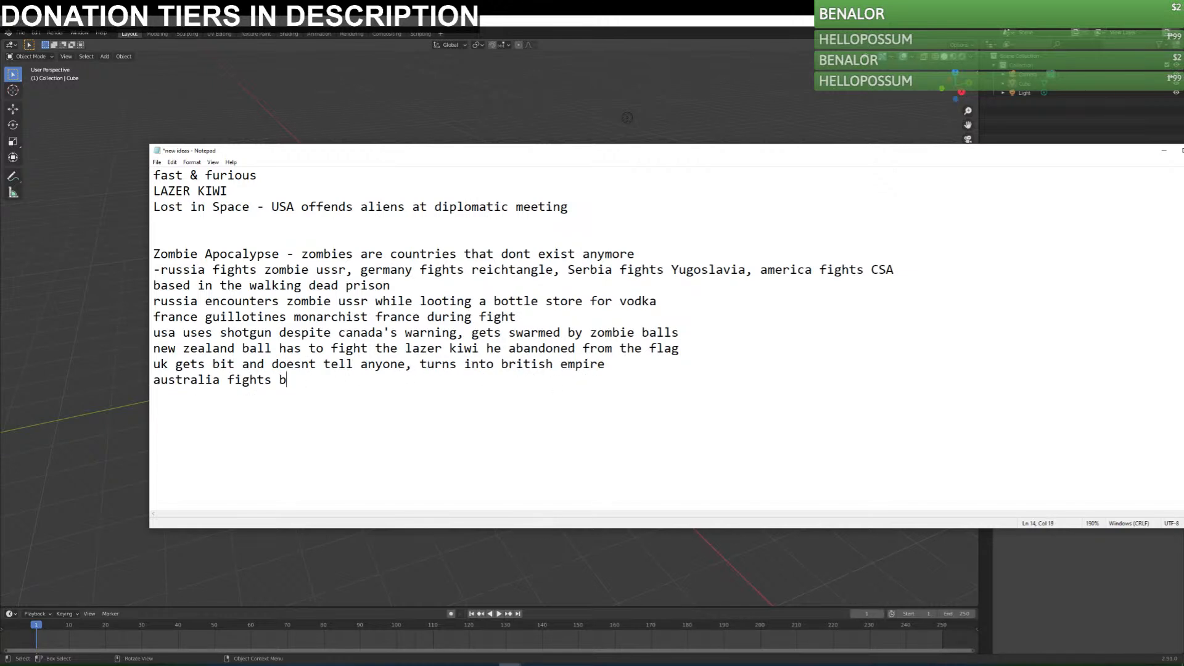
type("ritish empire")
key("Home")
key("BackSpace")
type(", then")
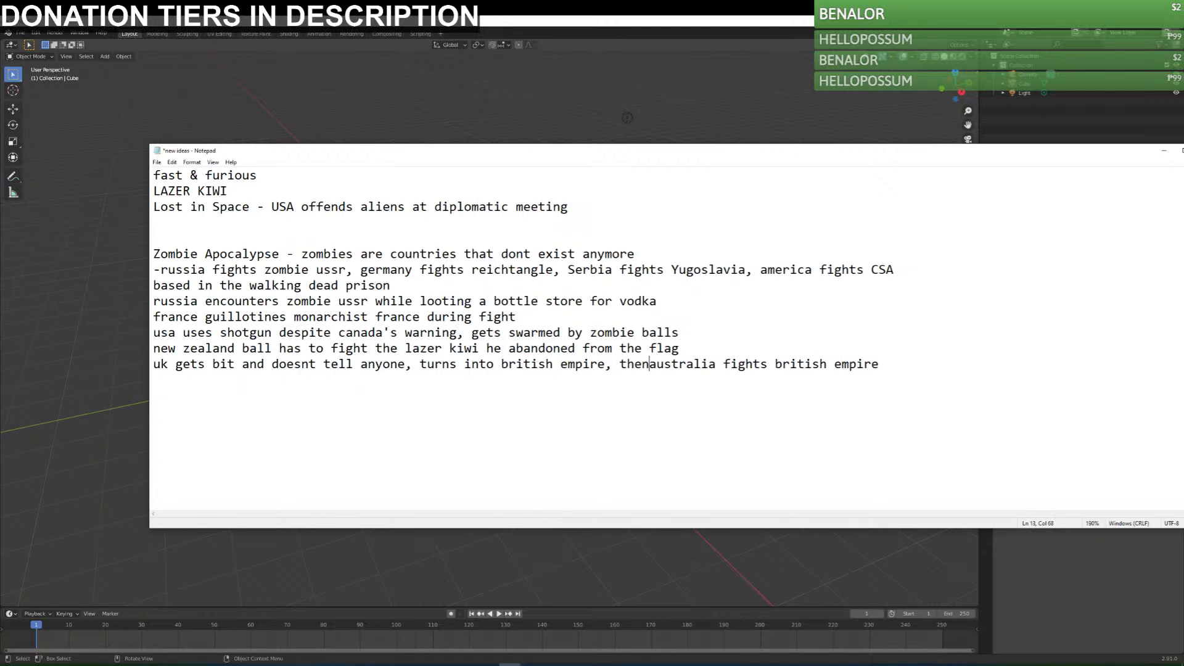
left_click(983, 387)
key("ctrl+s")
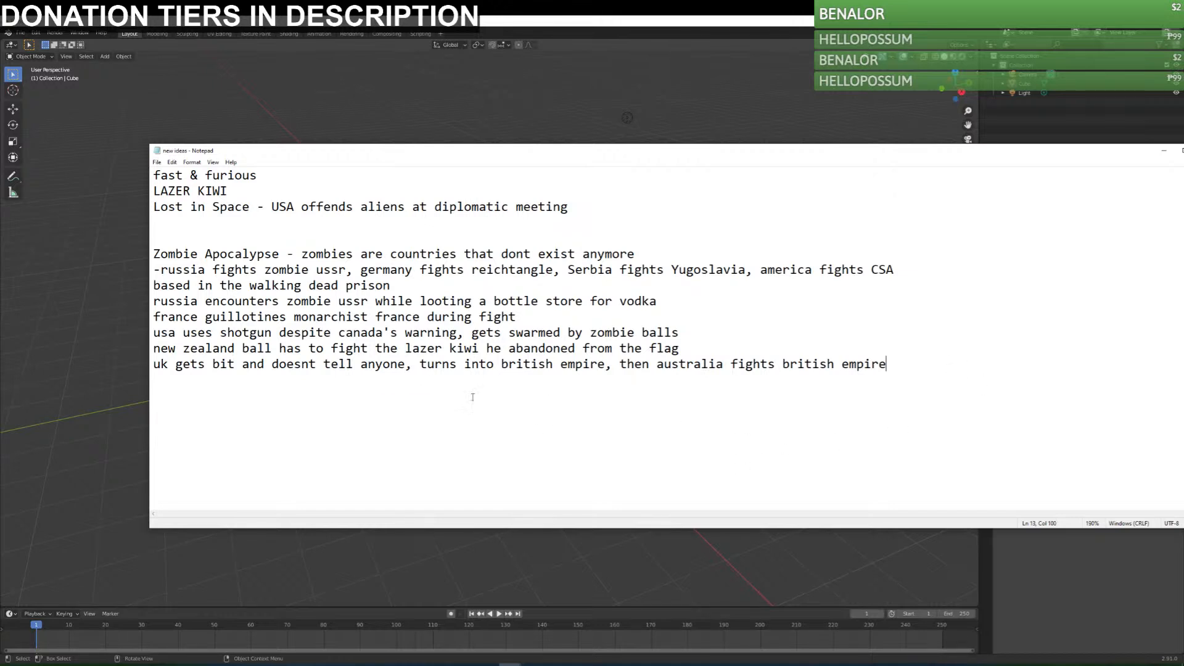
Add the line "austria and hungary vs austro-hungary" at the end of the list and save the file.
key("Return")
type("austria and hungar")
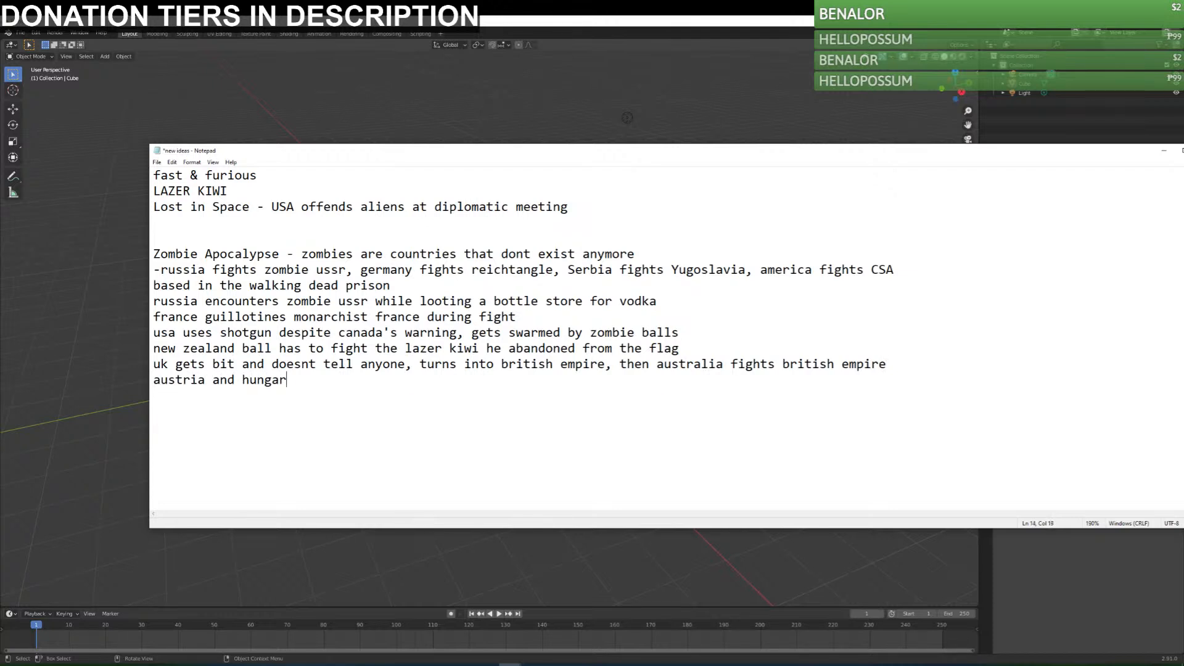
type("y vs austro-hungary")
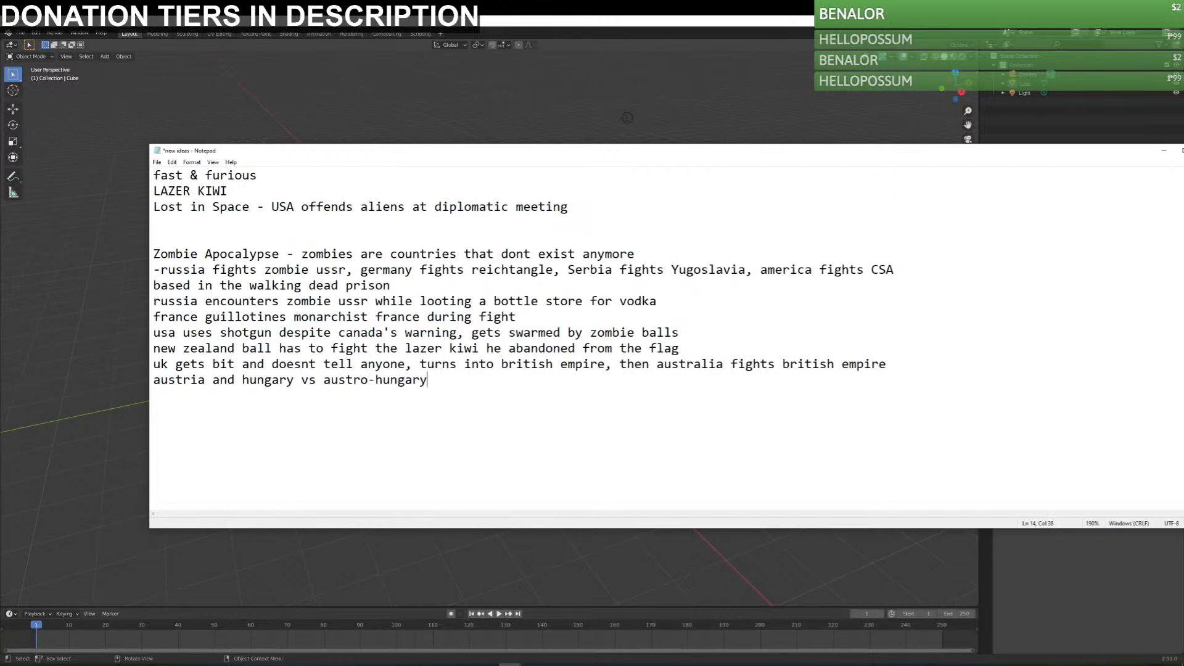
key("ctrl+s")
Add the line "india fights british raj" at the end of the list and save the file.
key("Return")
type("india fights british raj")
key("ctrl+s")
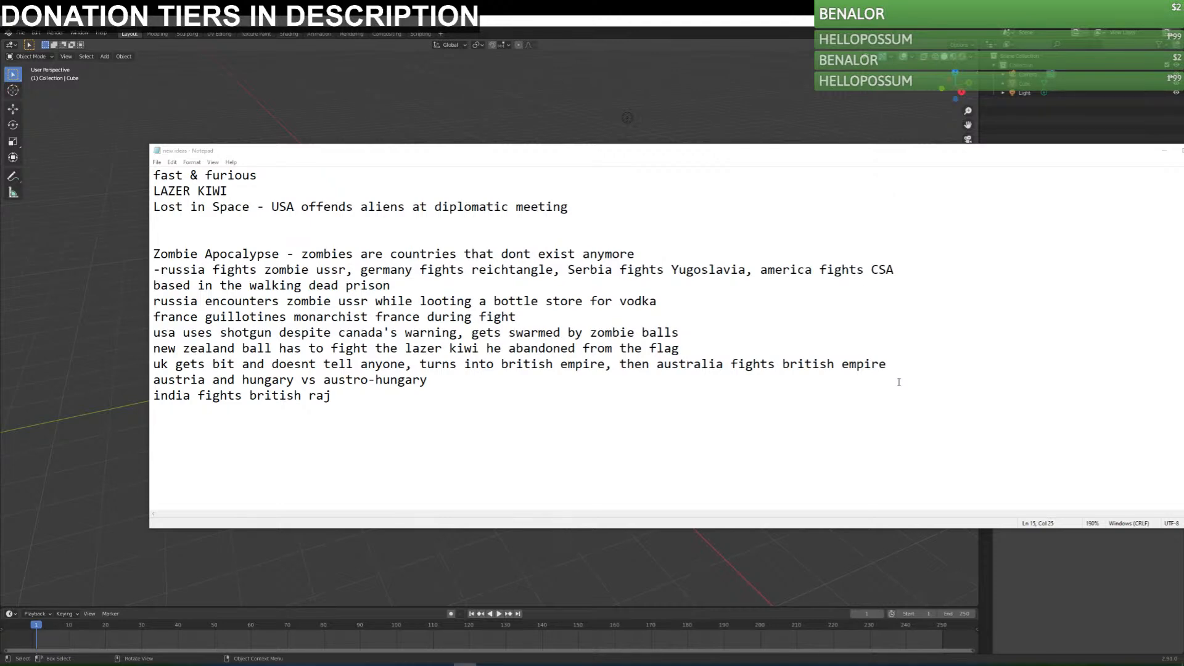
Move the notes window away and open the recent file characters3.blend in Blender without saving the untitled scene.
left_click_drag(347, 153, 1183, 214)
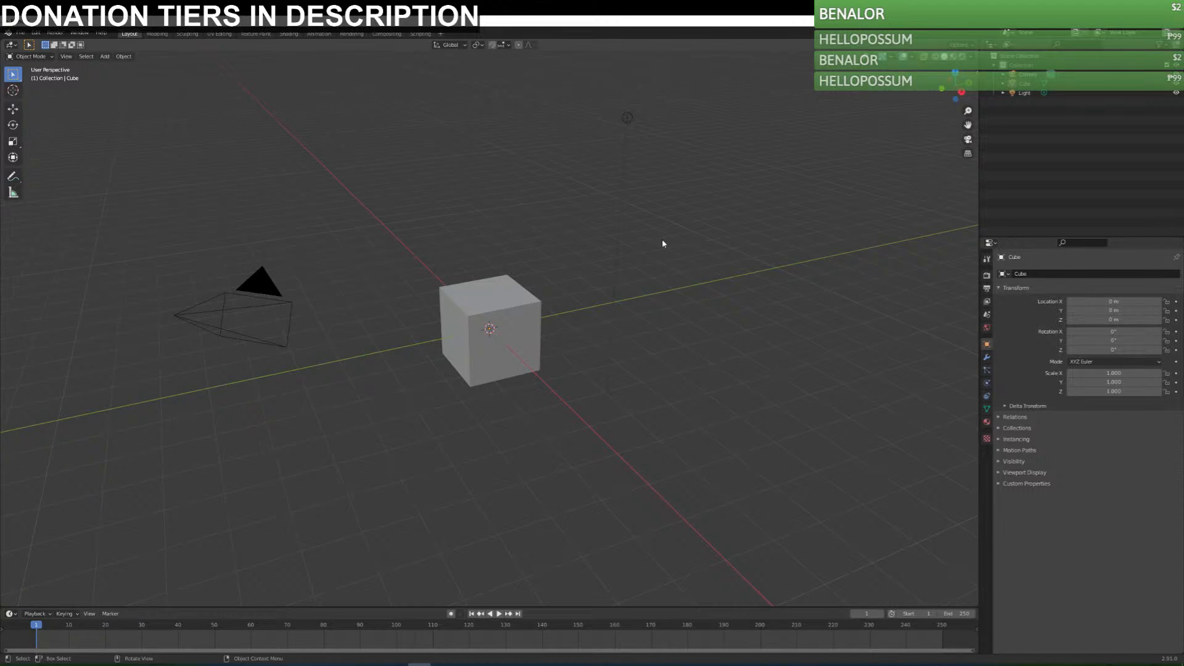
left_click(21, 33)
mouse_move(63, 63)
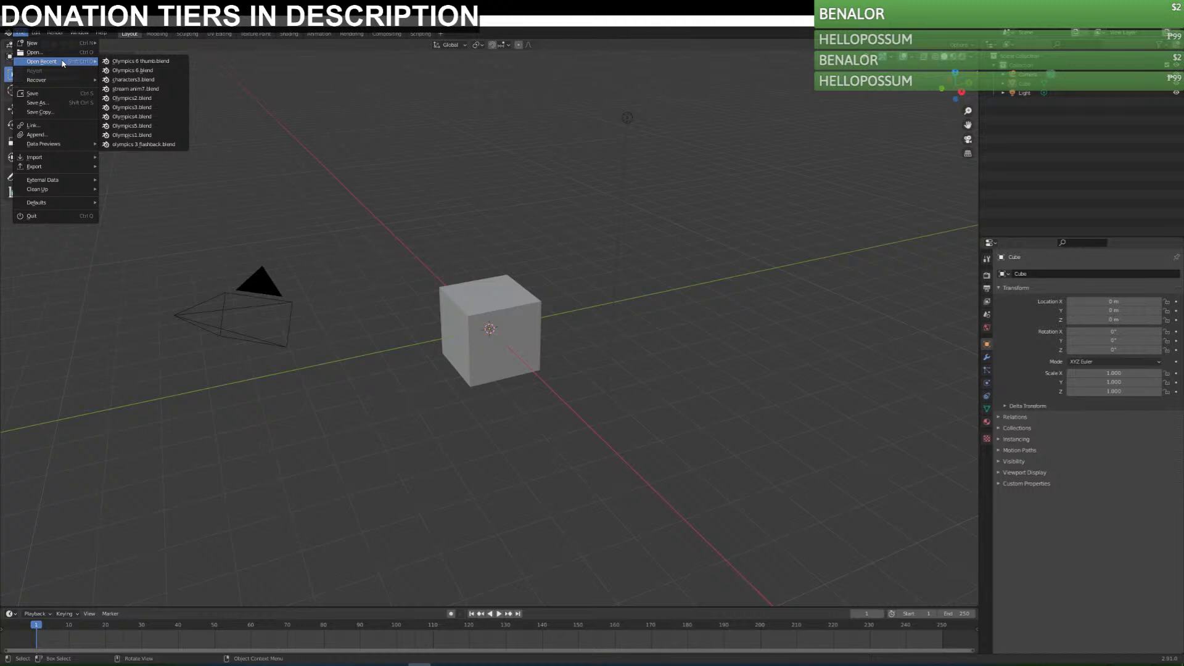
left_click(21, 33)
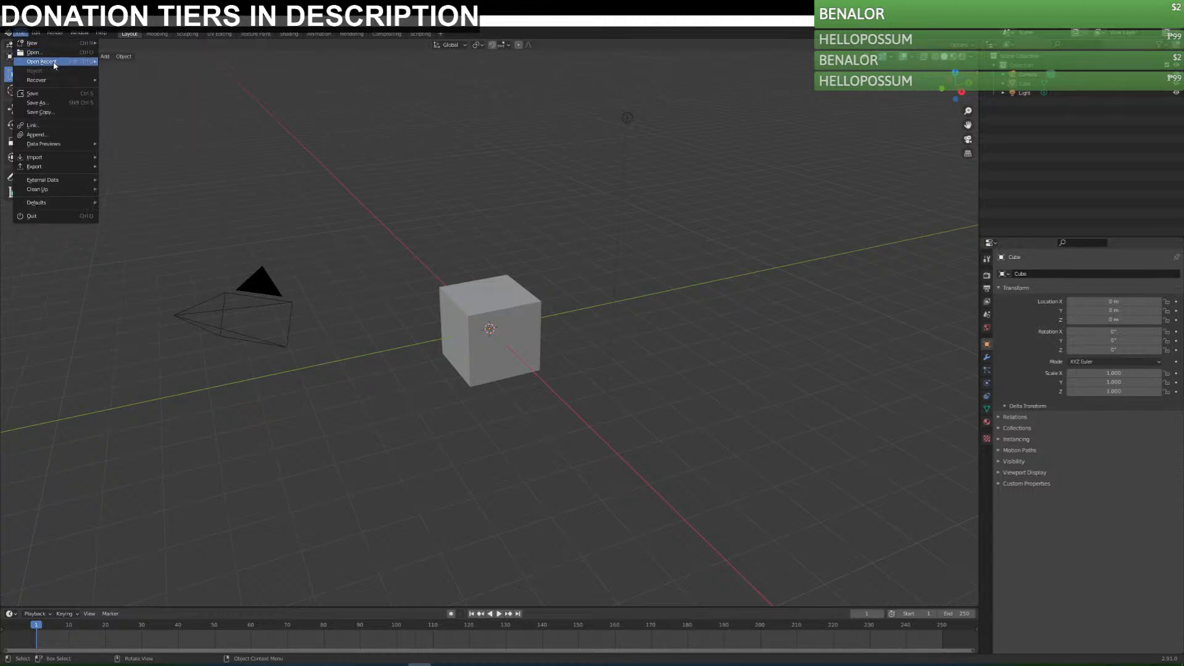
mouse_move(70, 63)
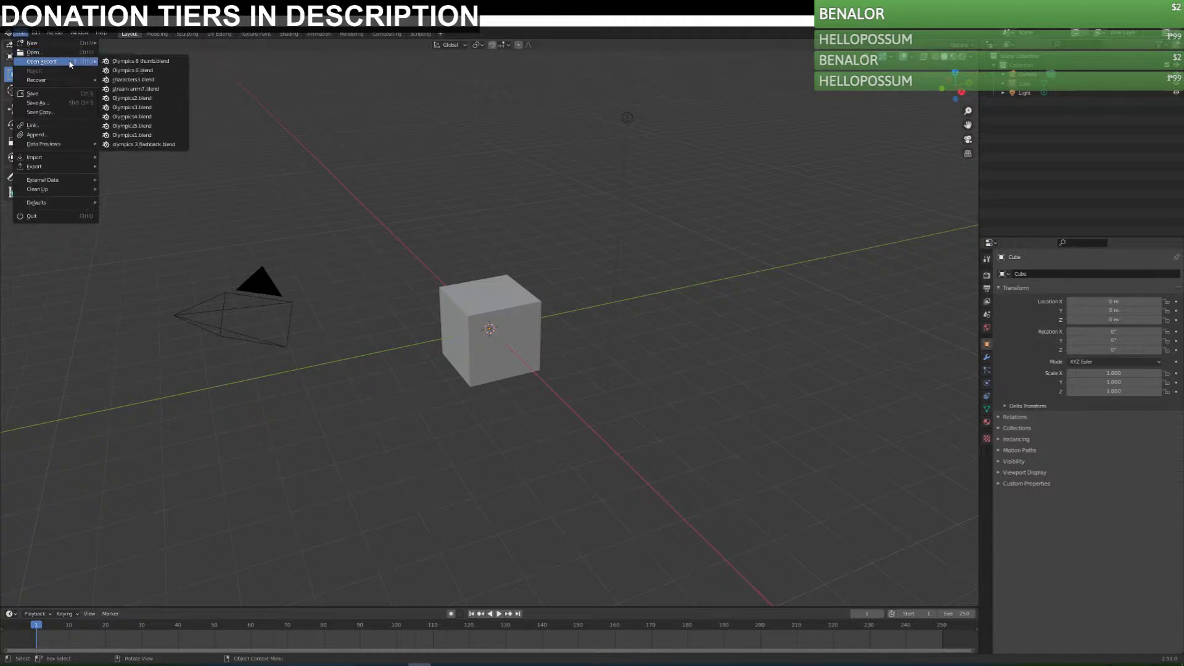
left_click(151, 81)
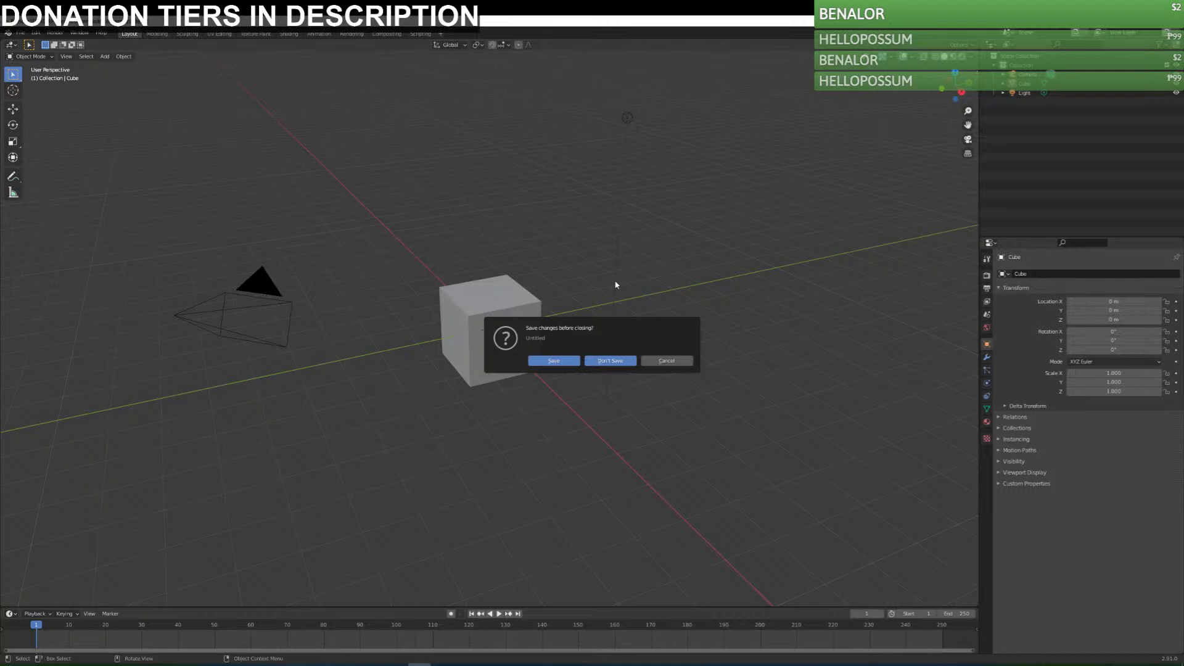
left_click(633, 362)
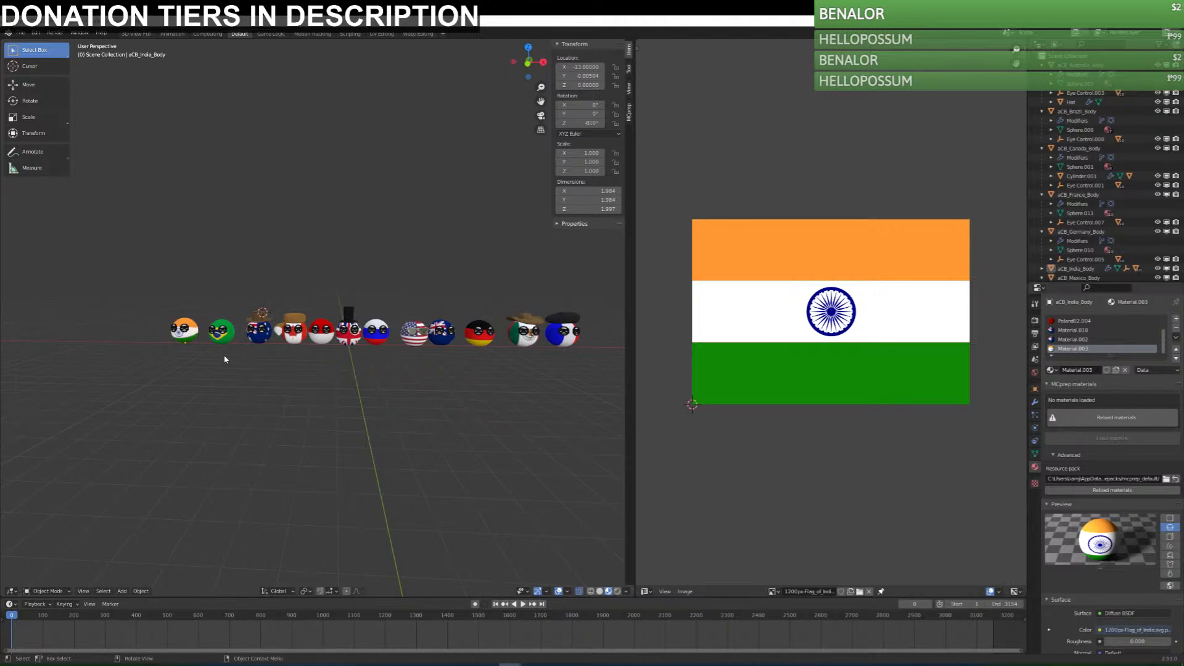
Select the USA ball together with its eye parts in the row of characters and copy it.
left_click_drag(141, 268, 201, 395)
left_click(368, 409)
left_click_drag(389, 291, 430, 378)
key("ctrl+c")
Create a new General file without saving the current one and delete all its default objects.
left_click(20, 33)
mouse_move(67, 61)
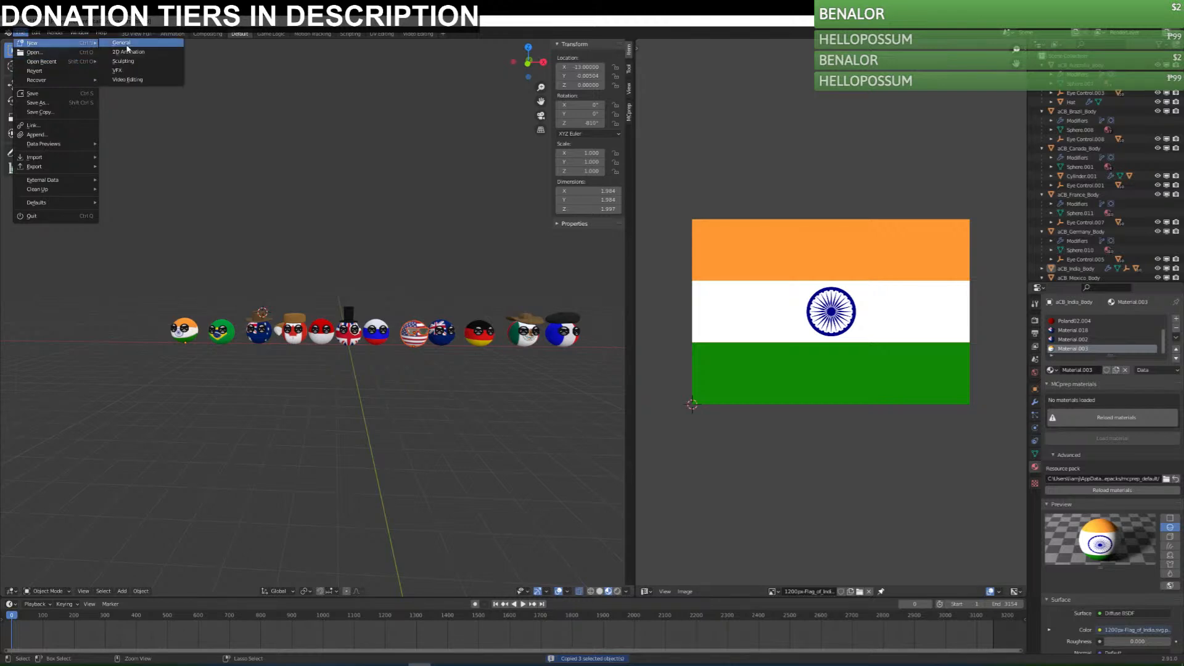
left_click(169, 74)
left_click(608, 361)
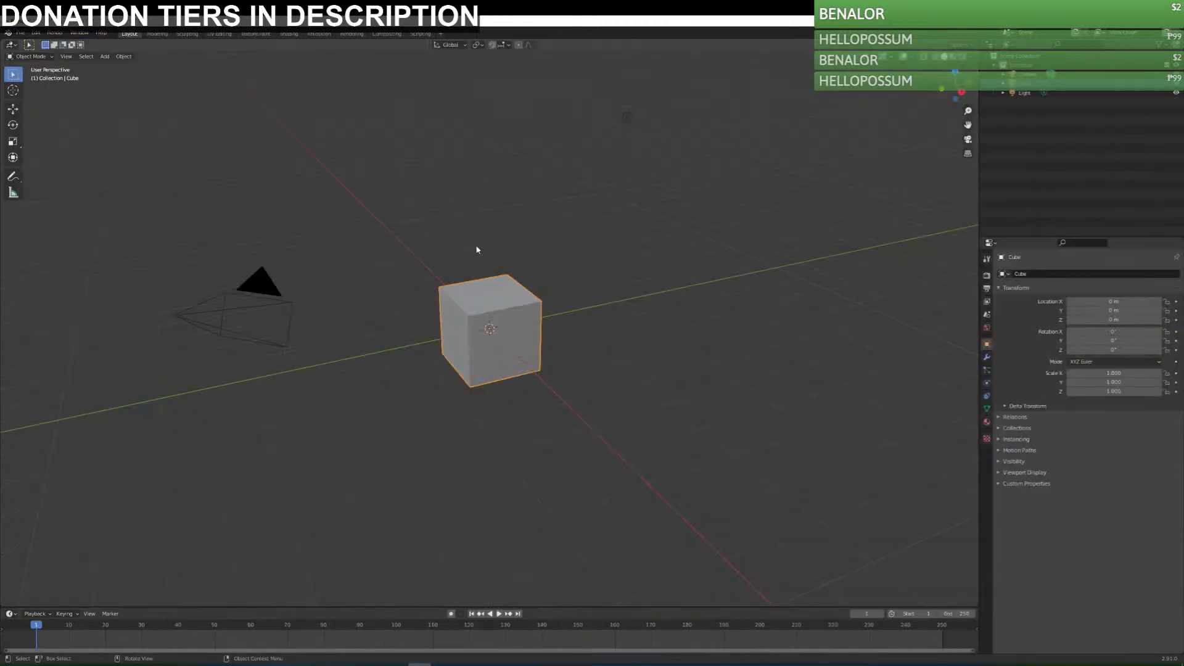
key("a")
key("Delete")
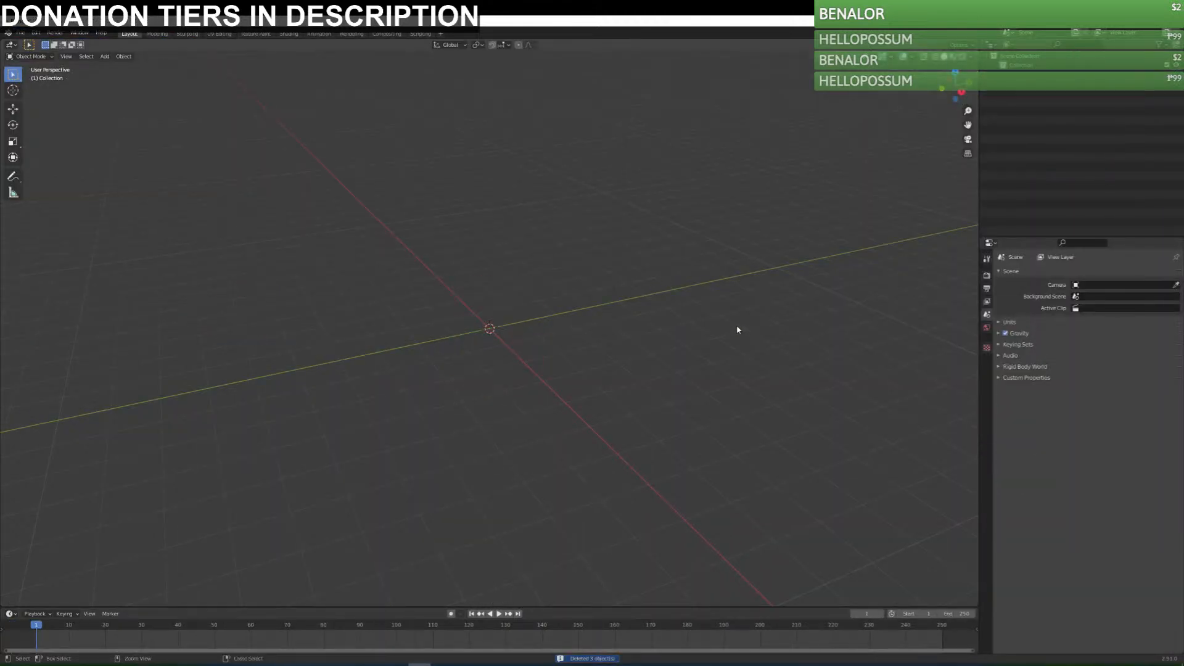
Paste the copied USA ball into the empty scene and show the viewport in material preview shading.
key("ctrl+v")
left_click(684, 381)
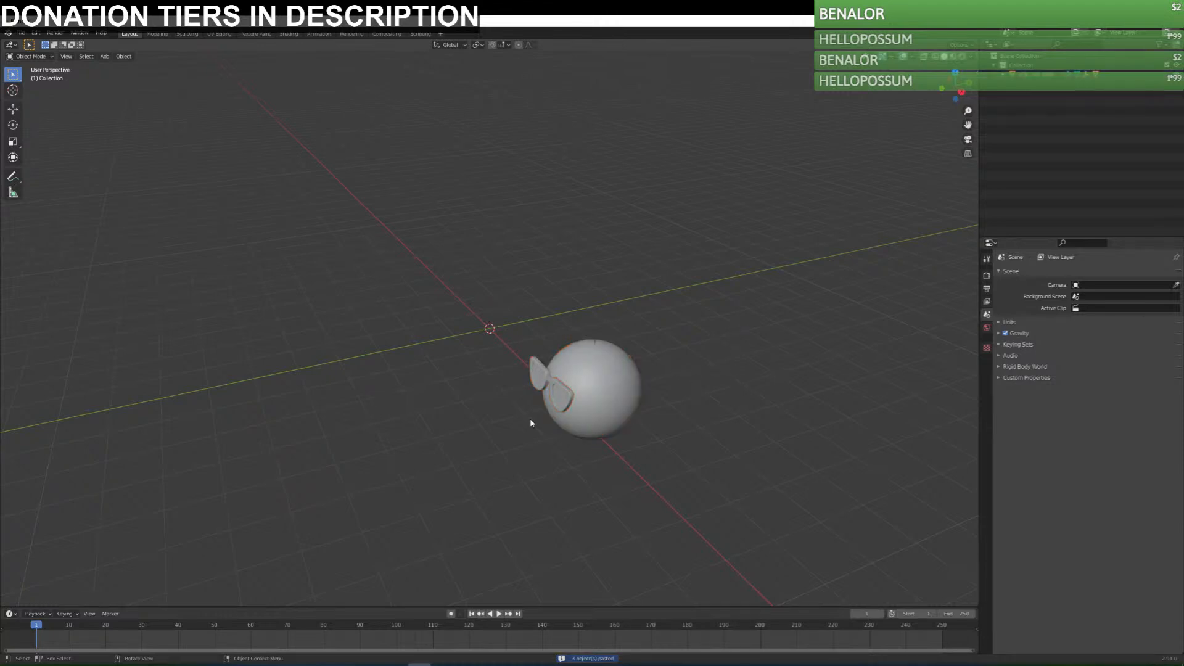
scroll(530, 427, "down", 5)
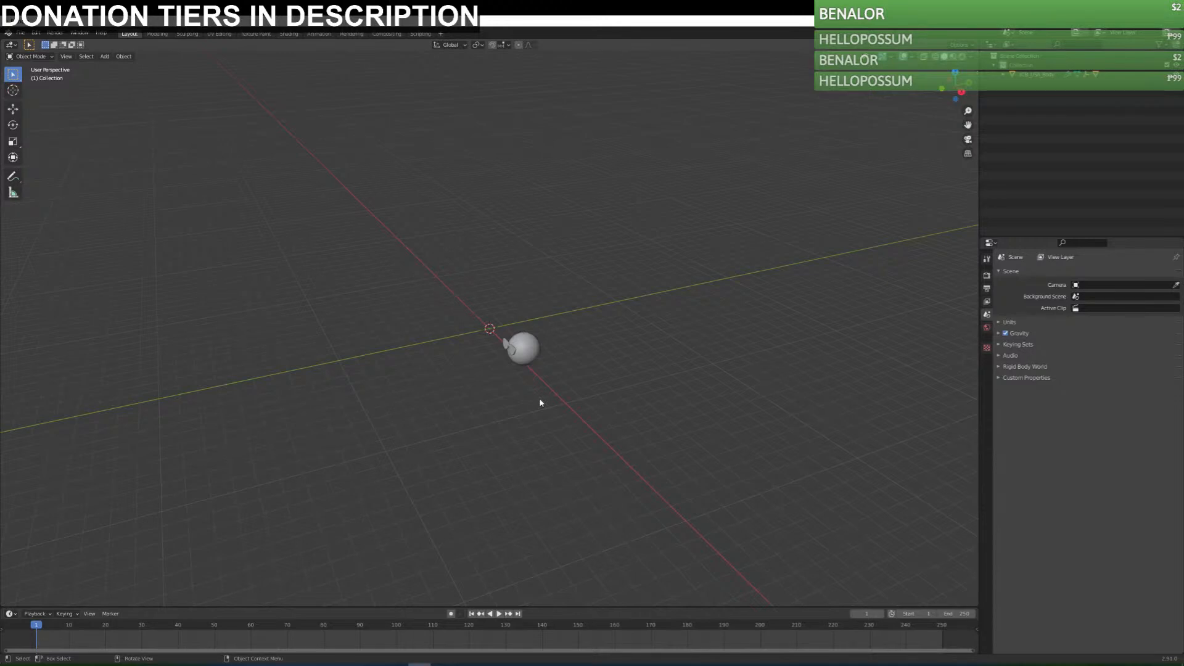
middle_click_drag(539, 402, 512, 376)
left_click(953, 57)
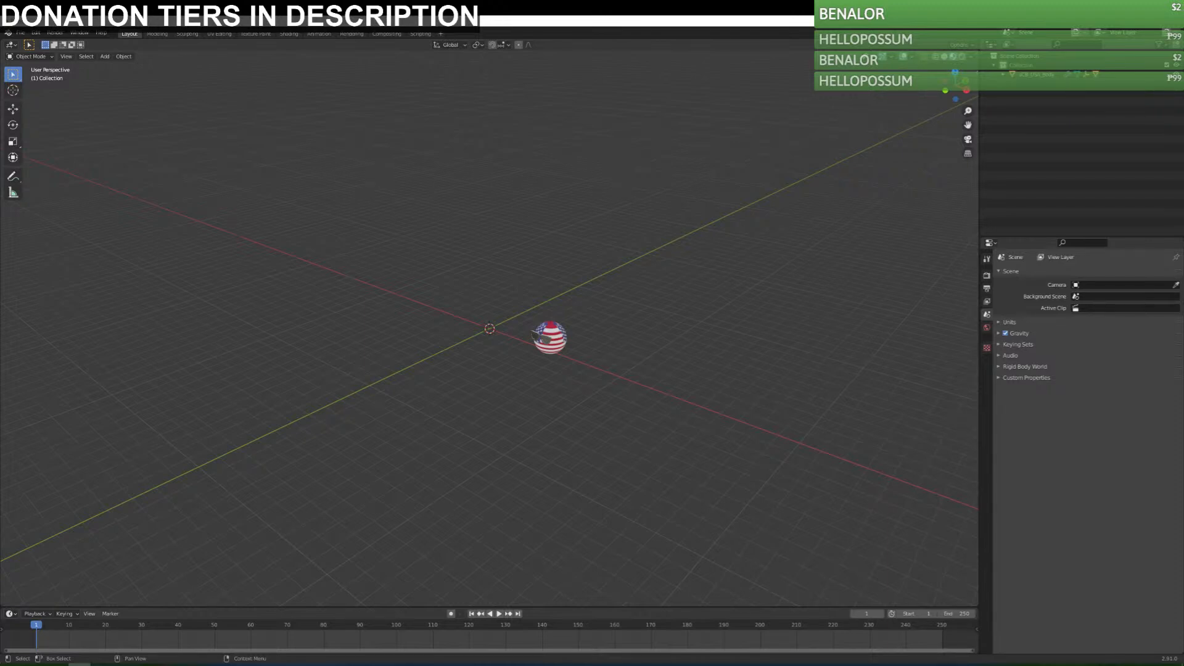
key("alt+Tab")
mouse_move(1183, 113)
left_mouse_down()
mouse_move(779, 111)
mouse_move(864, 100)
mouse_move(1183, 105)
left_mouse_up()
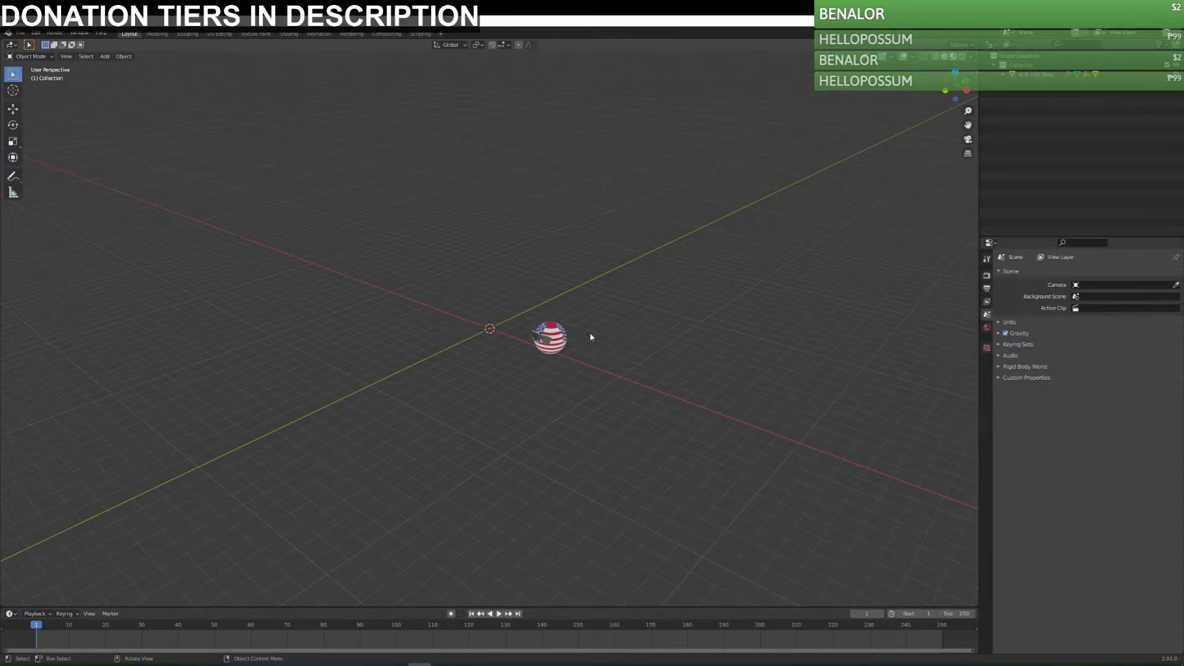
key("shift+a")
Set the render engine to Cycles with the Experimental feature set and GPU Compute as the device.
left_click(987, 276)
left_click(1080, 273)
left_click(1101, 306)
left_click(1102, 285)
left_click(1101, 307)
left_click(1099, 297)
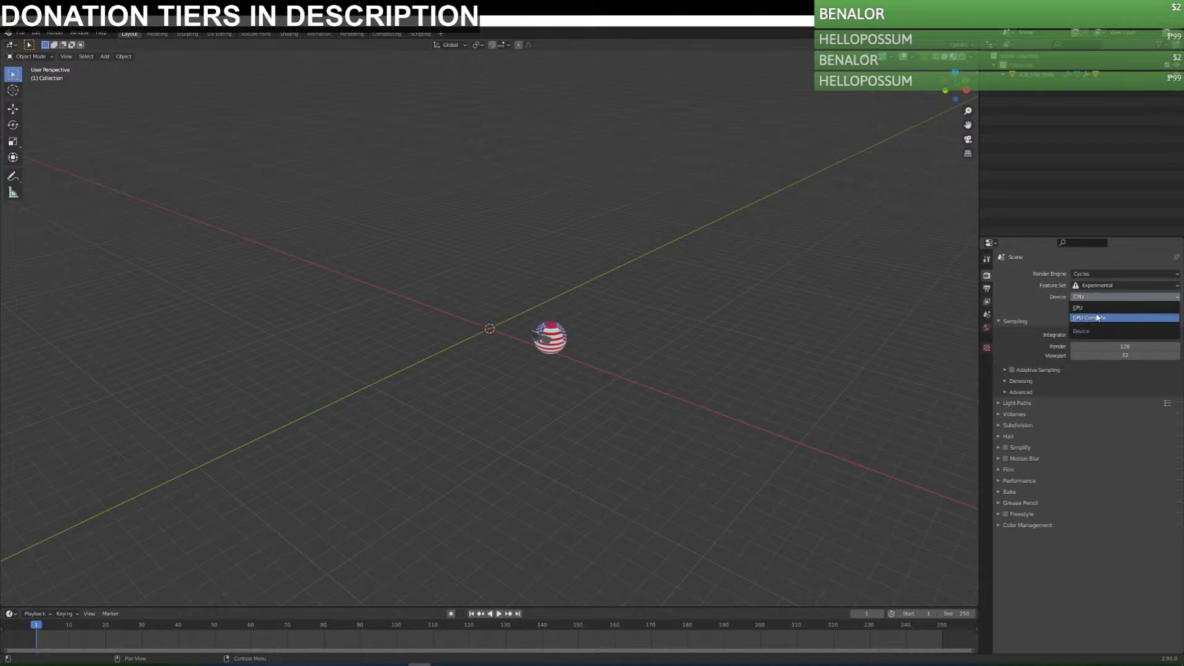
left_click(1089, 318)
Set the Cycles render sample count to 32.
left_click(1125, 325)
type("32")
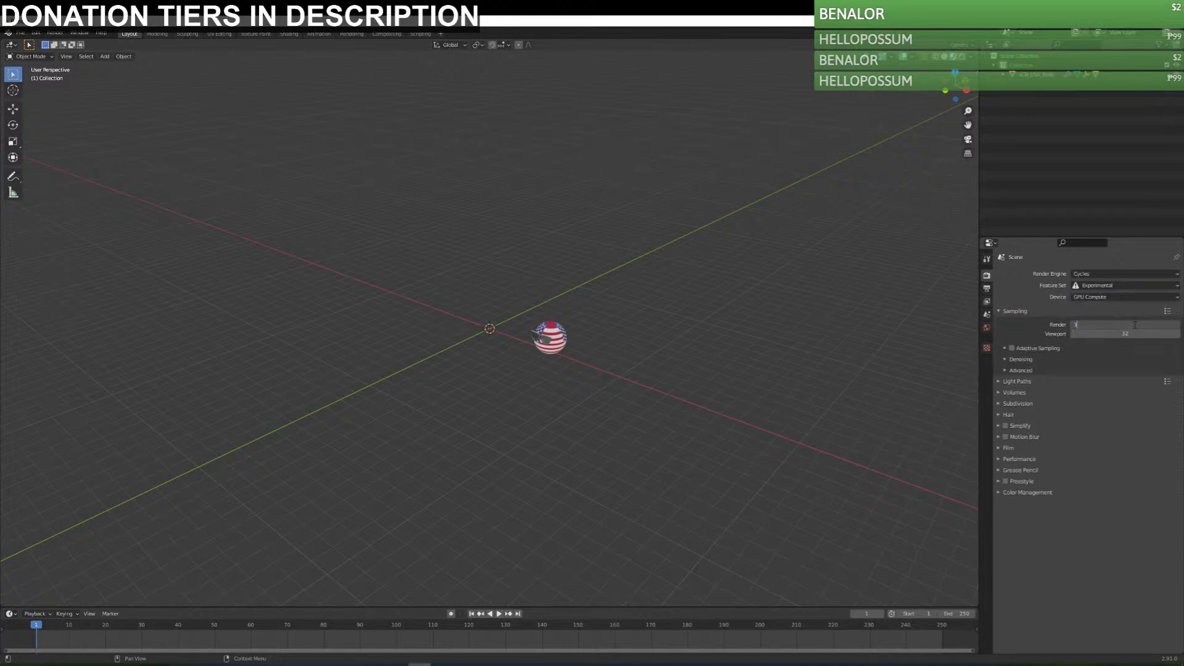
key("Return")
Enable denoising for both render and viewport, and set OptiX as the denoiser for each.
left_click_drag(1074, 373, 1074, 384)
left_click(1099, 372)
left_click(1117, 399)
left_click(1113, 384)
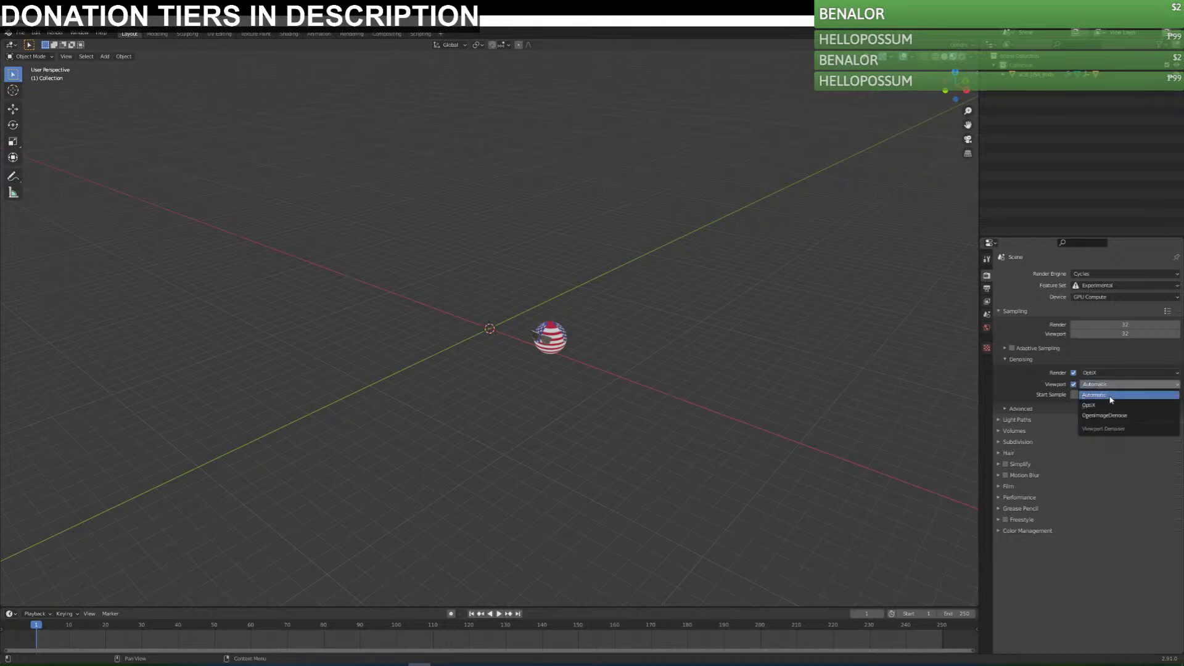
left_click(1113, 405)
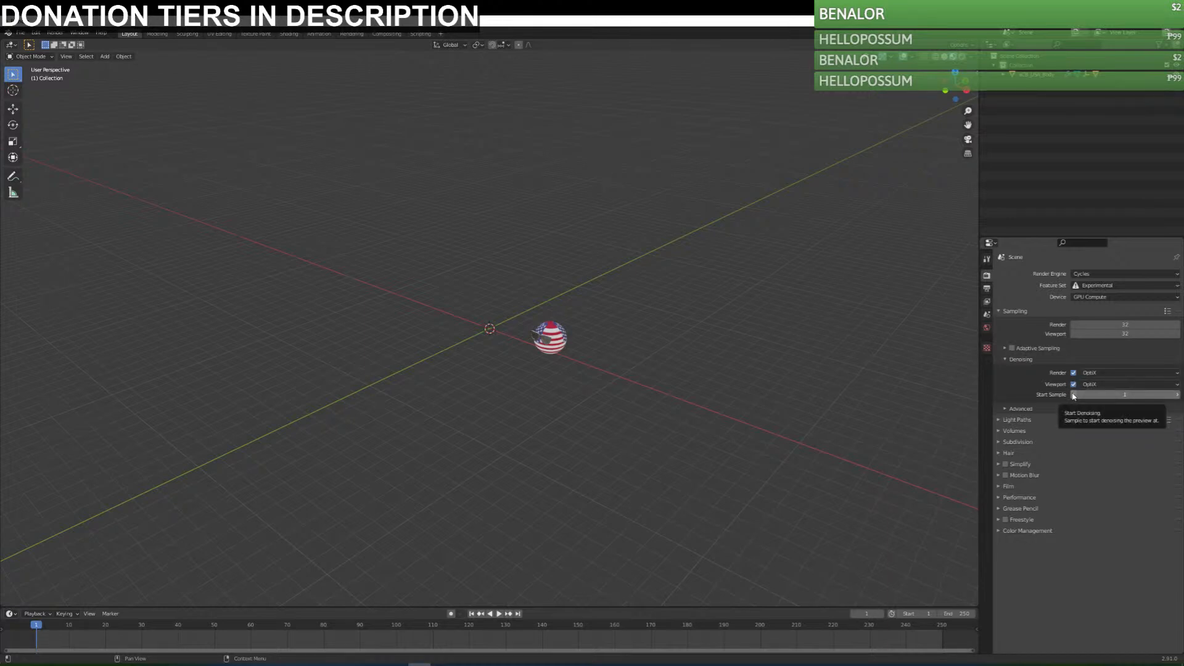
left_click(1007, 361)
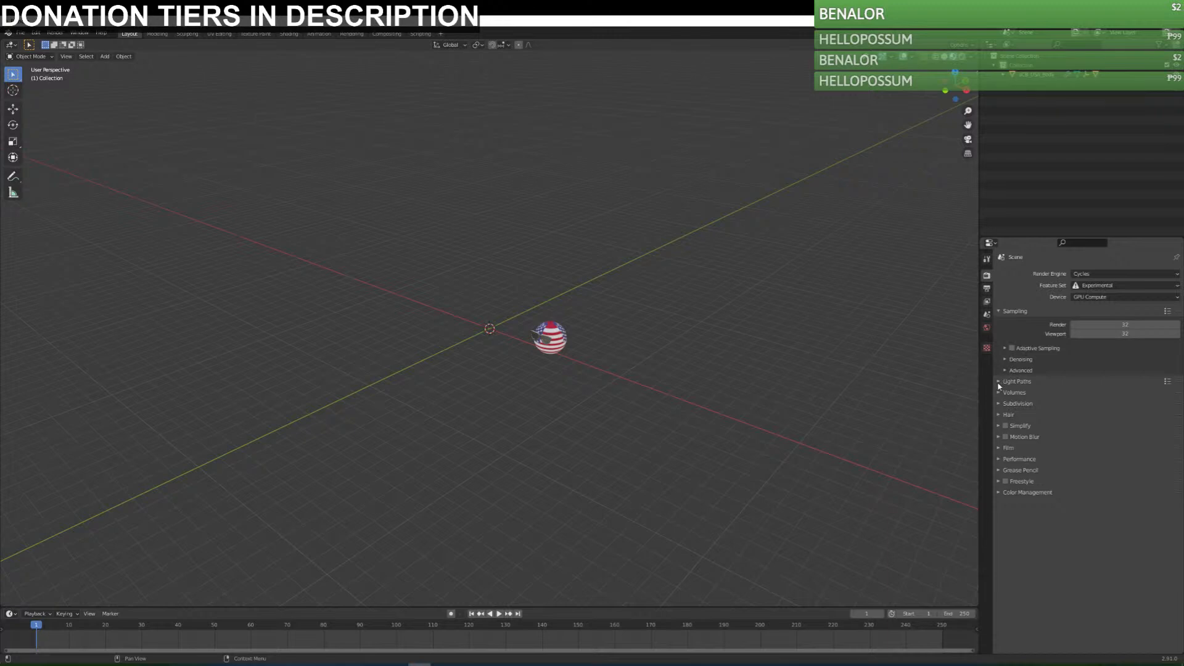
Set the Cycles performance tile size to 256 in both X and Y.
left_click(1000, 382)
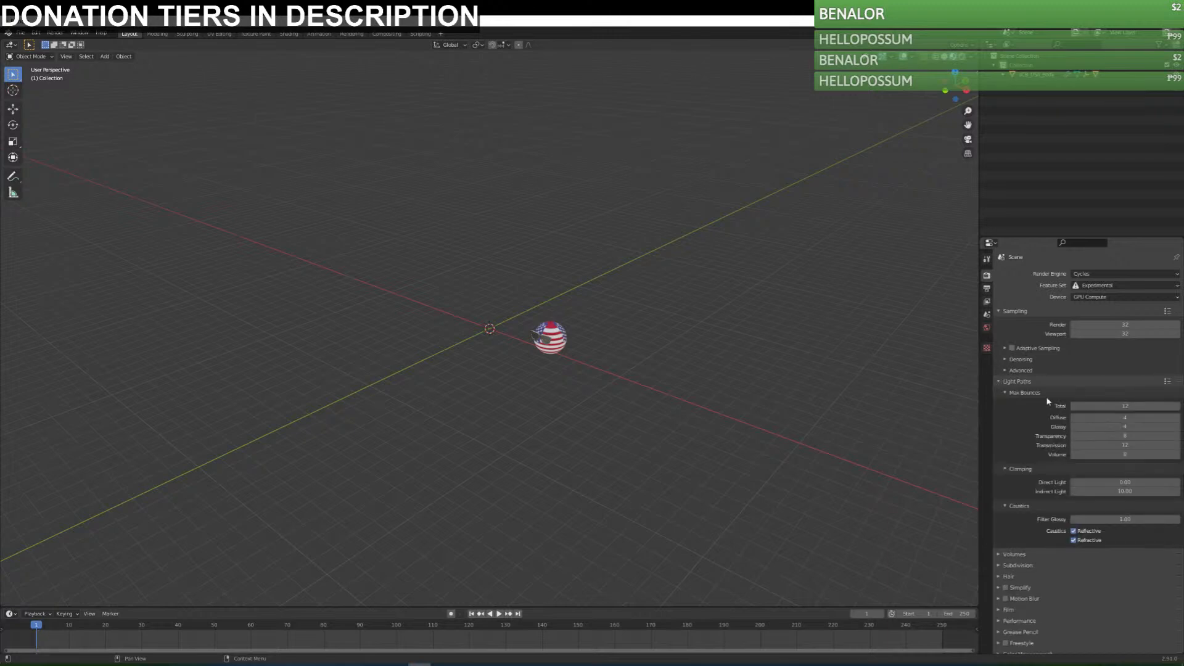
left_click(999, 383)
left_click(1000, 312)
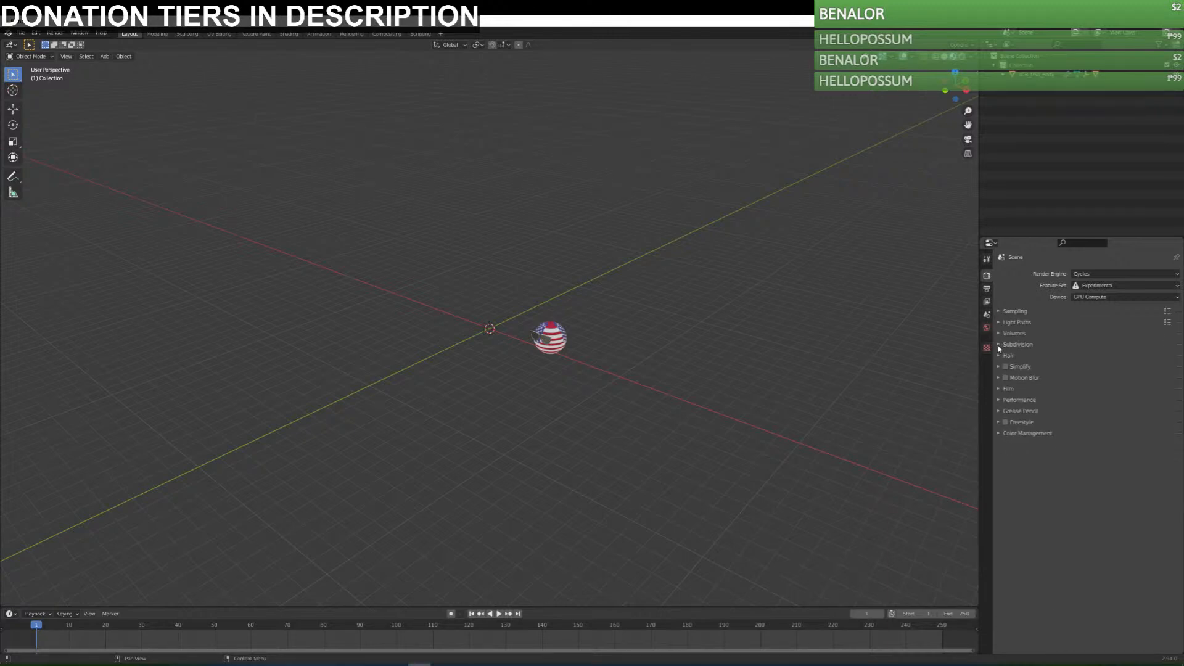
left_click(999, 399)
left_click(1125, 462)
type("256")
key("Tab")
type("256")
key("Return")
Set the output frame rate to 25 fps and the end frame to 12000.
left_click(989, 290)
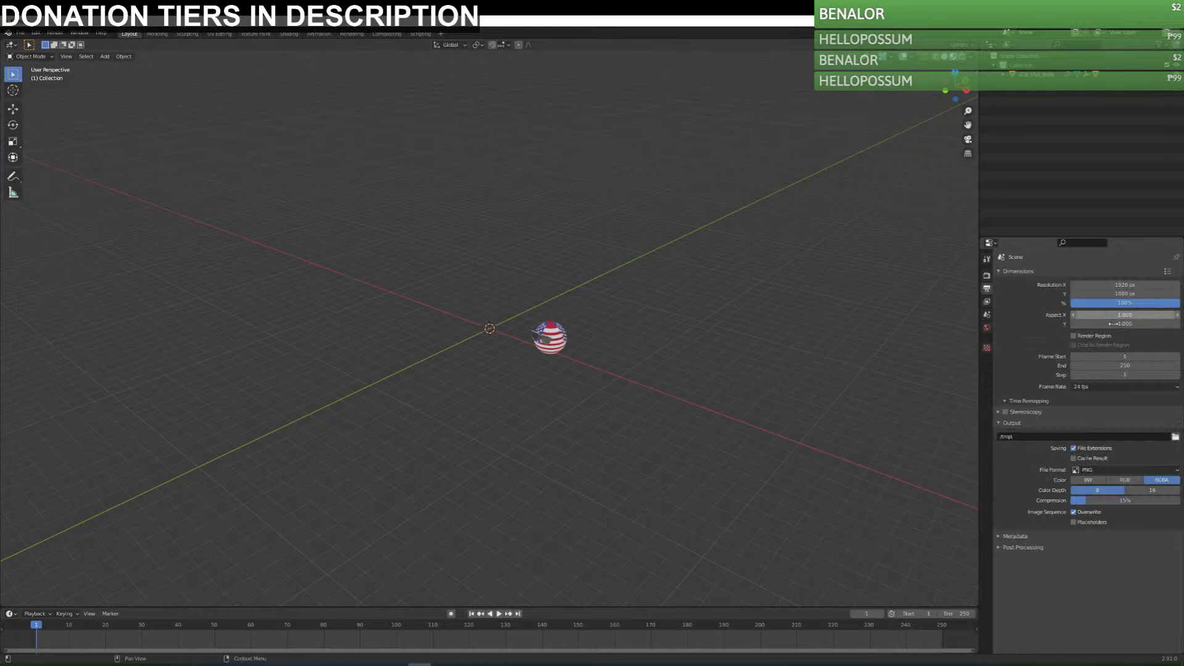
left_click(1111, 386)
left_click(1101, 420)
left_click(1118, 366)
type("1500")
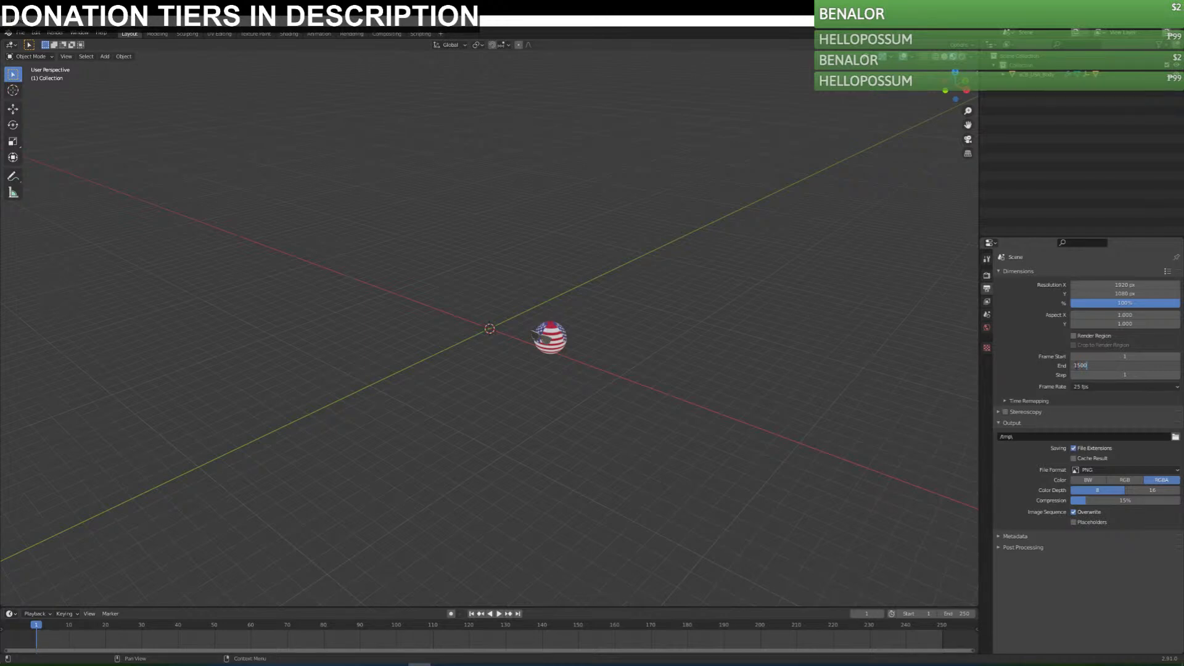
type("2000")
key("Return")
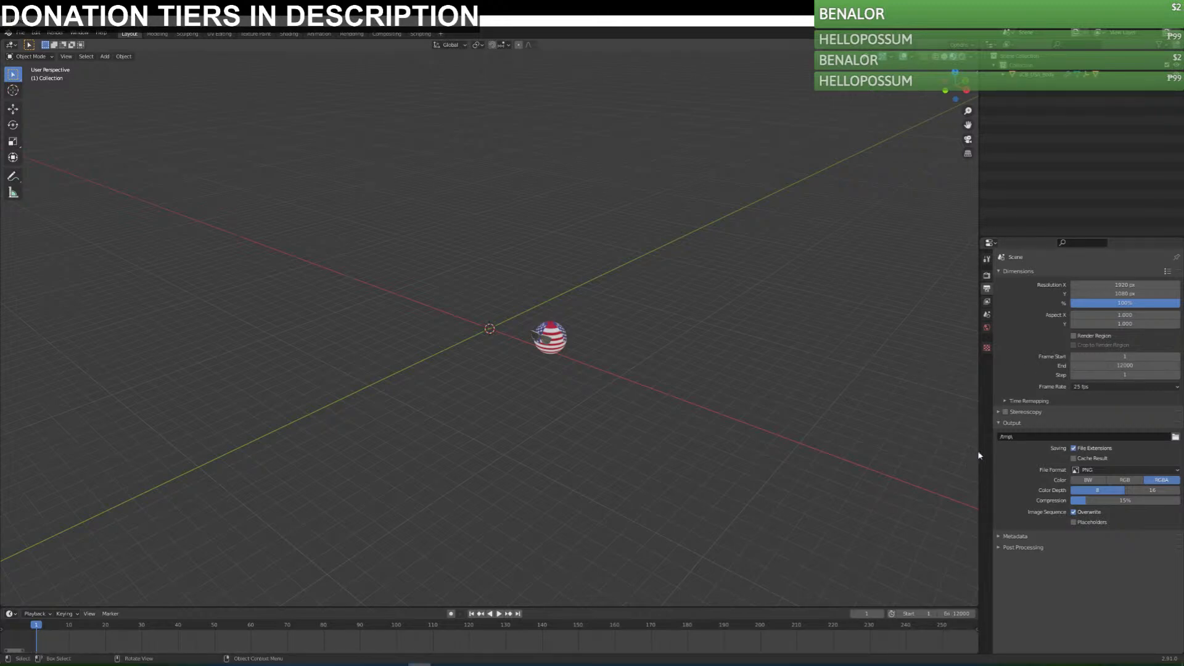
Change the world background color to black.
left_click(987, 327)
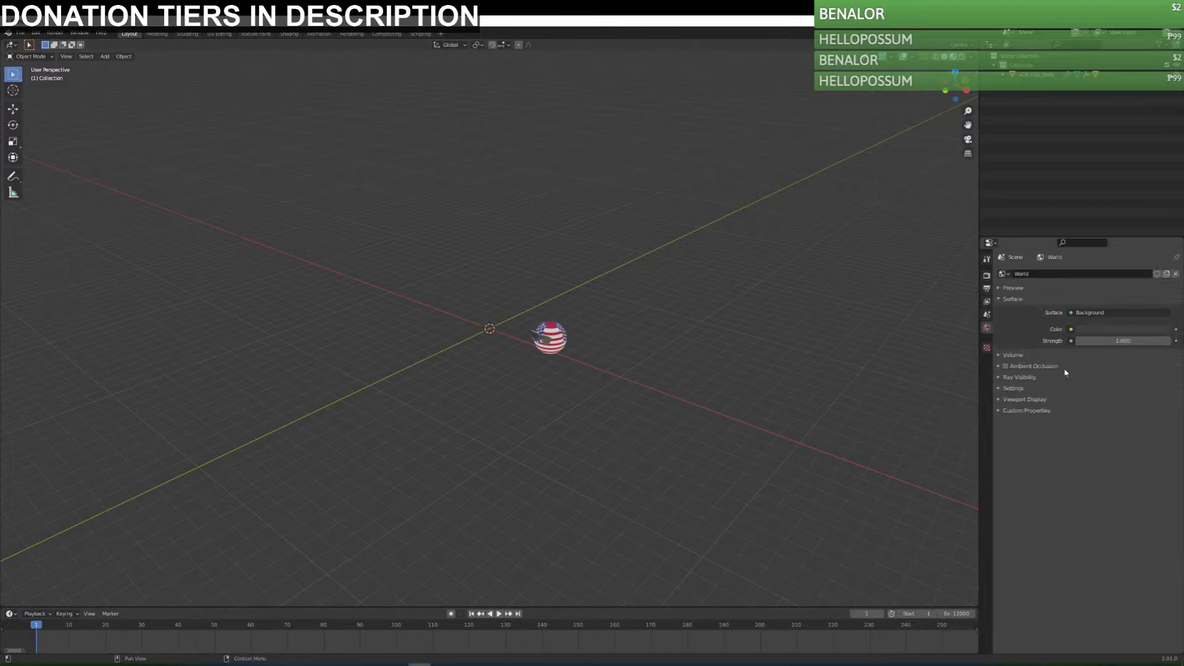
left_click(1123, 329)
left_click_drag(1165, 263, 1164, 316)
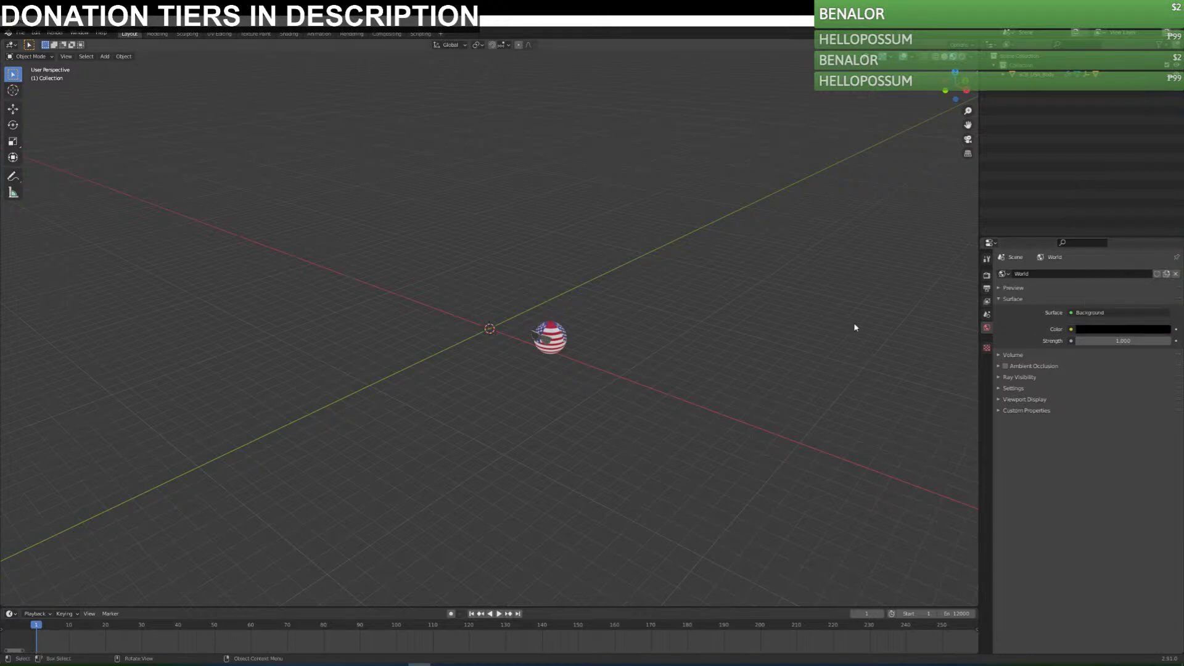
Add a mesh plane at the origin and scale its geometry by 10 in Edit Mode.
middle_click_drag(613, 331, 666, 325)
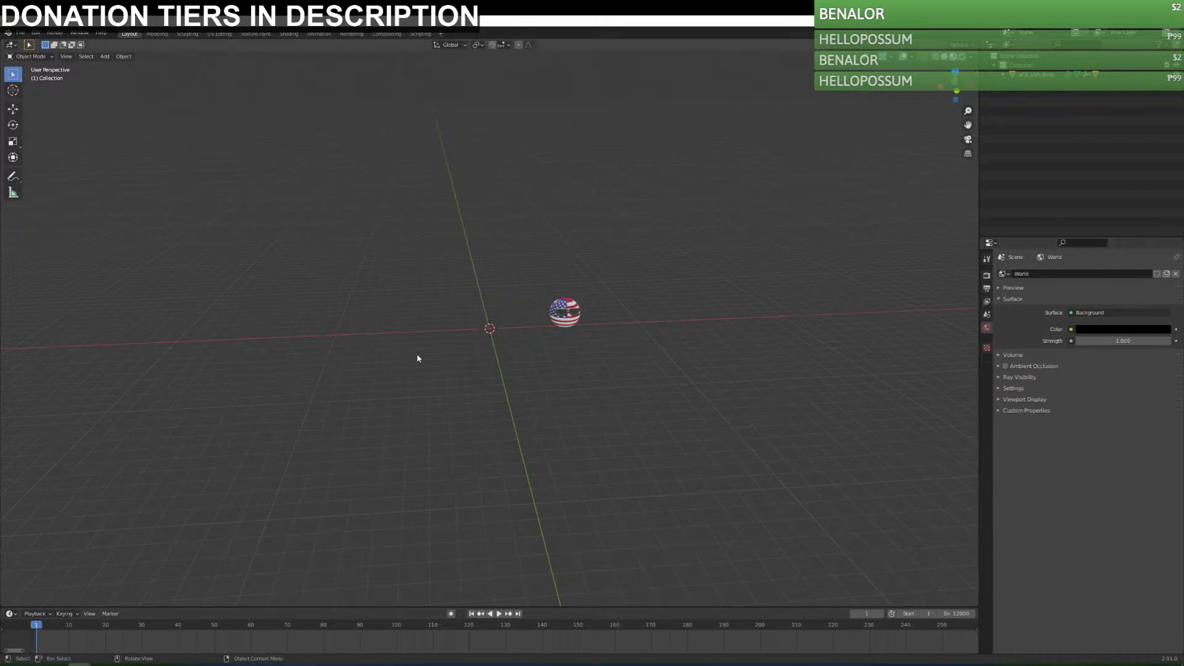
middle_click_drag(576, 407, 573, 410)
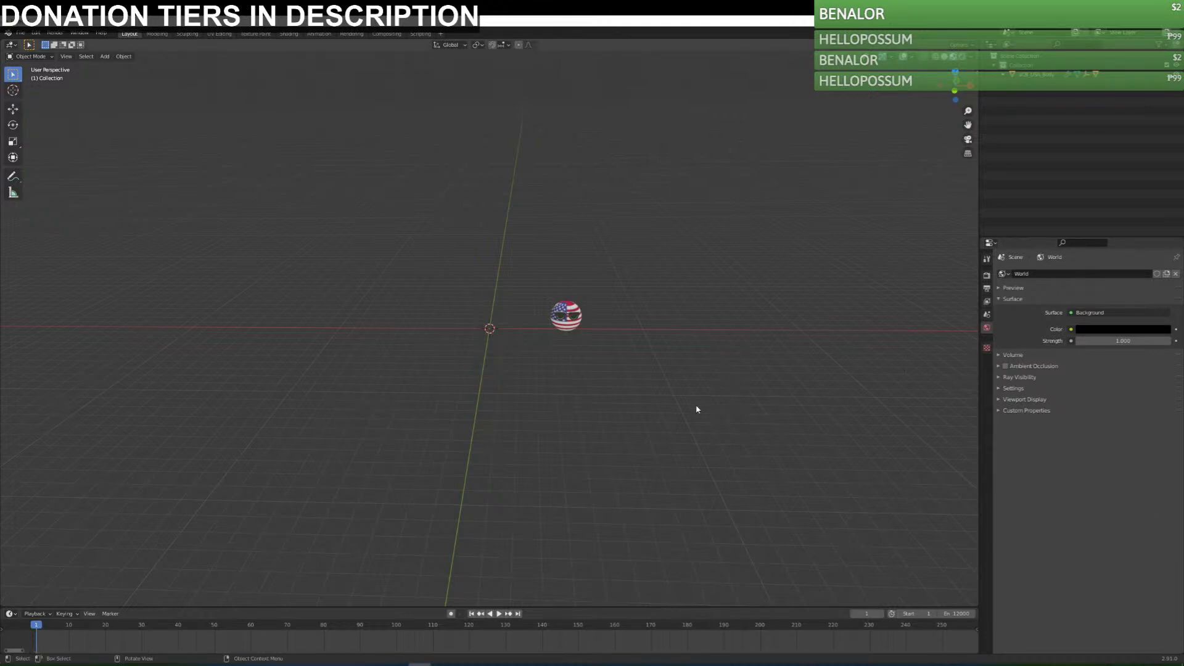
key("shift+a")
mouse_move(694, 408)
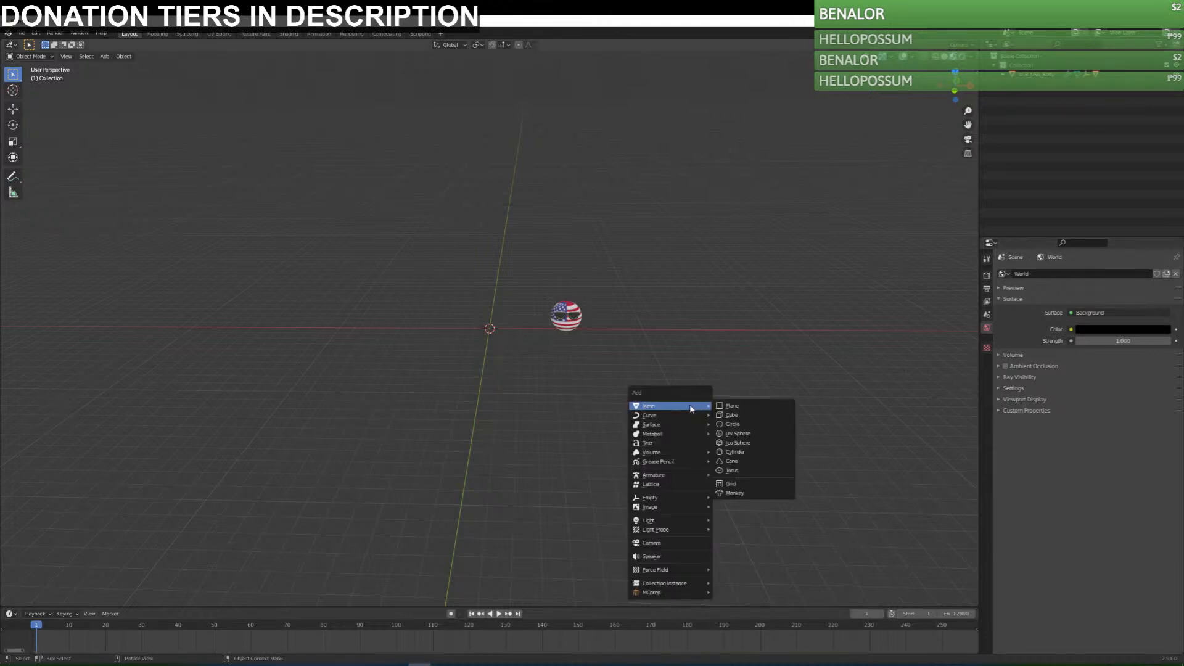
left_click(737, 409)
key("Tab")
type("s")
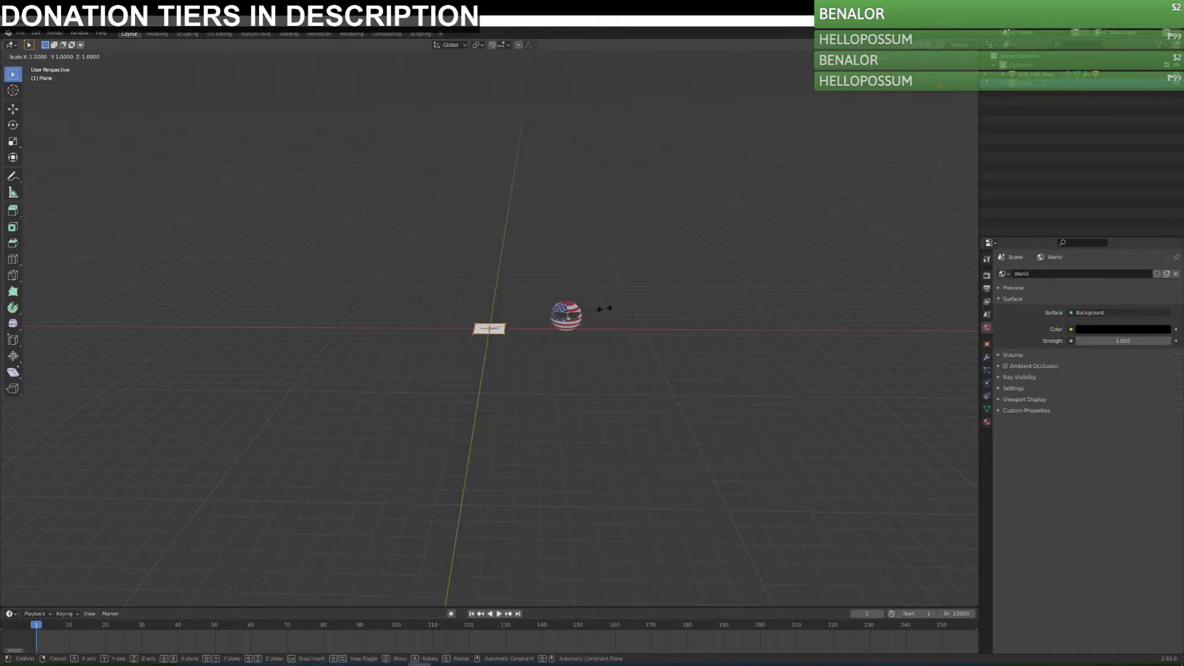
type("10")
key("Return")
key("Tab")
middle_click_drag(675, 331, 669, 338)
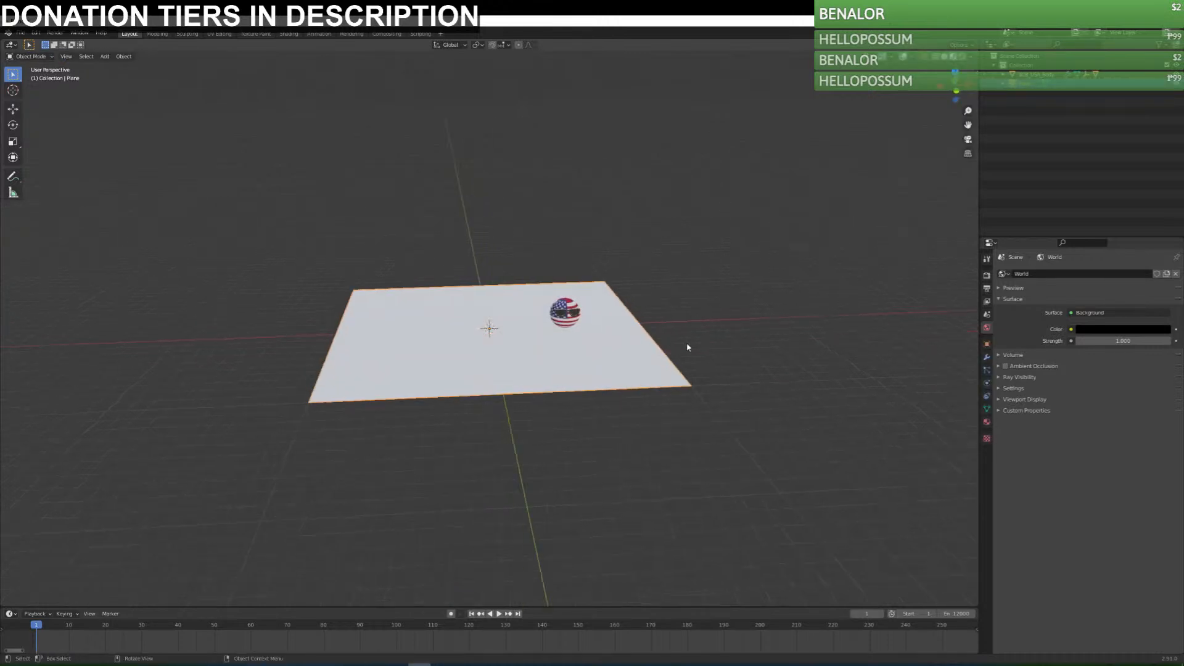
Create a new material on the plane and delete the plane.
left_click(987, 422)
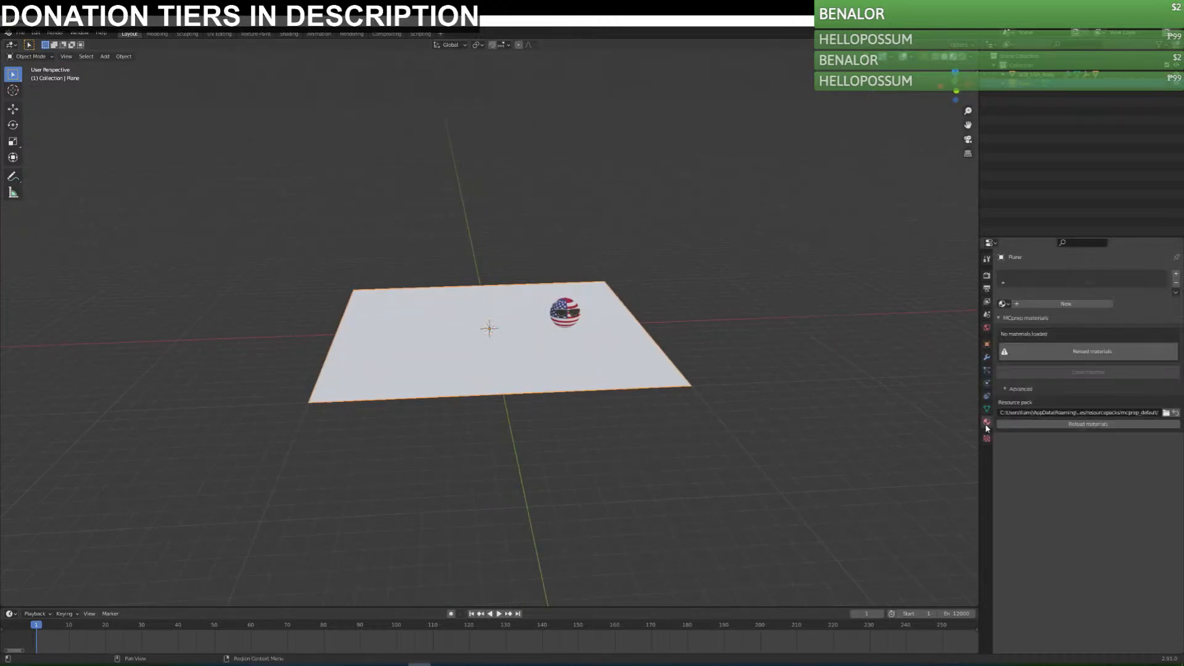
left_click(1107, 304)
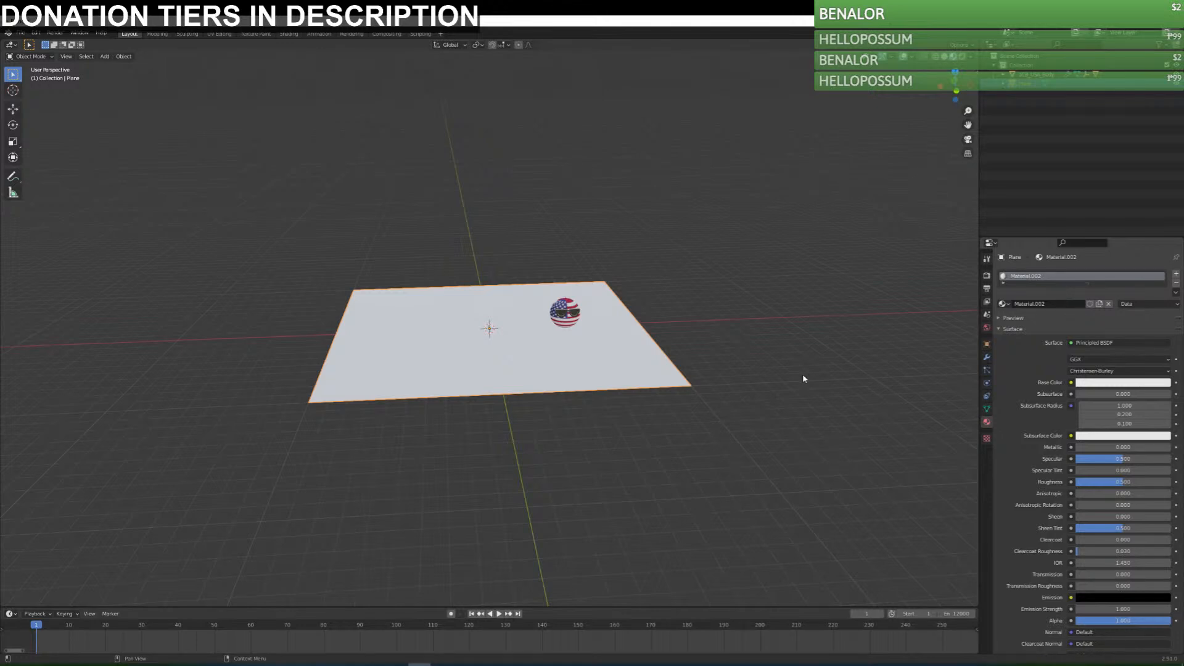
key("Delete")
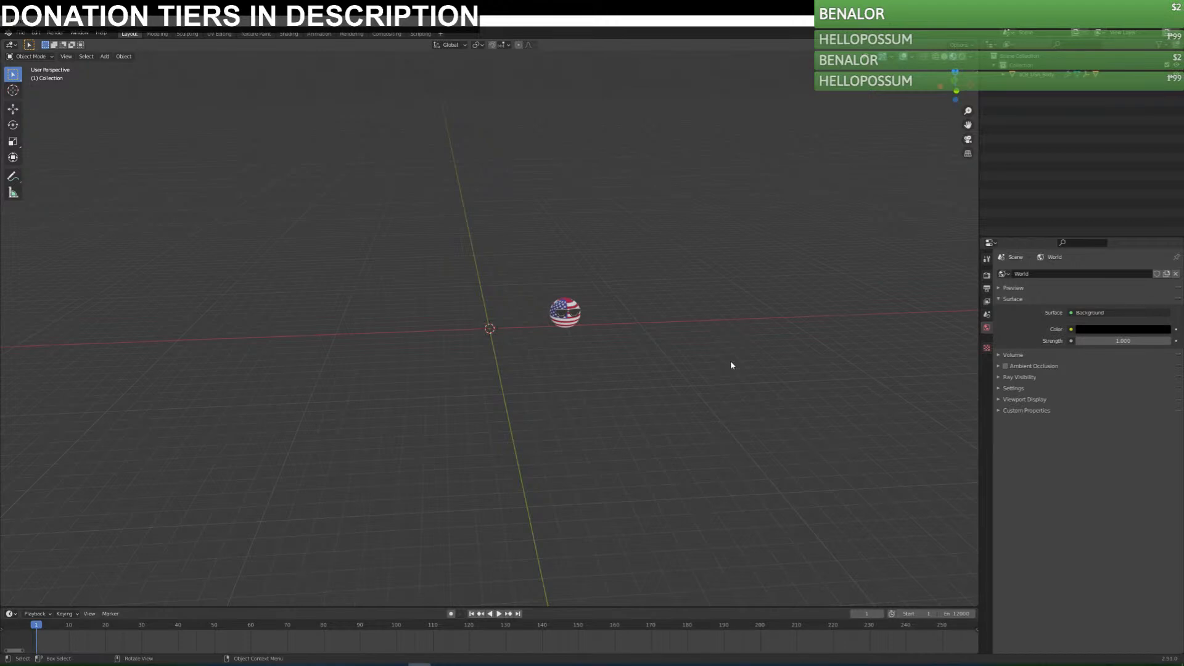
Start saving the project in the Countryballs folder under the file name Zombie Apocalypse.blend.
key("ctrl+s")
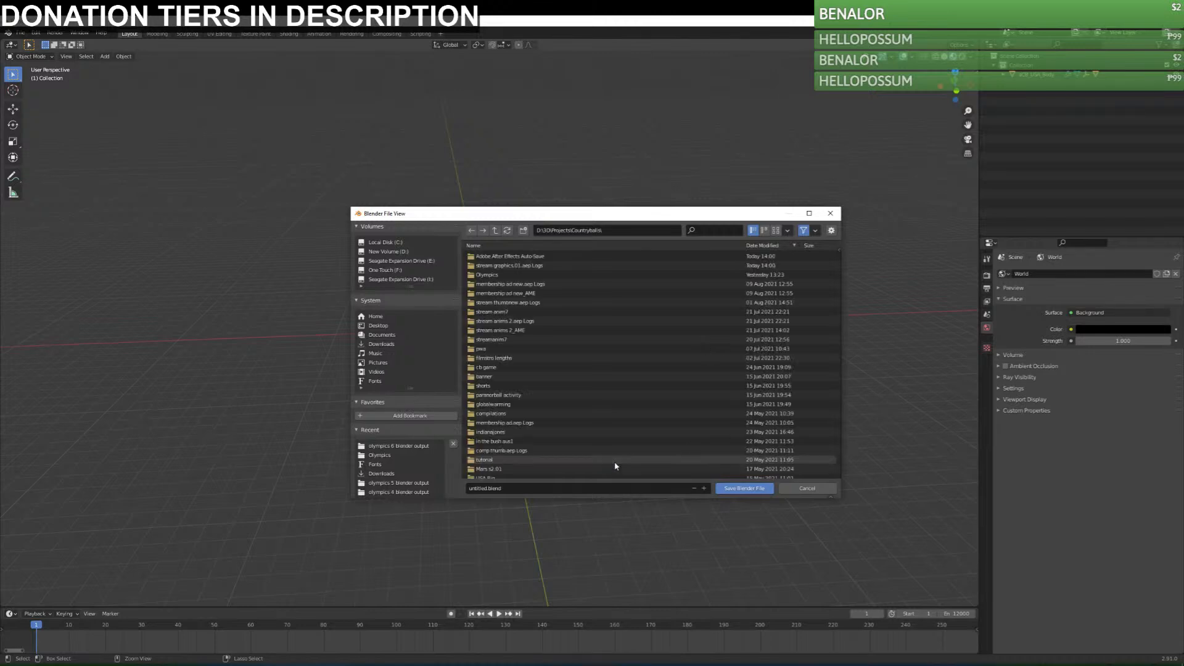
left_click(495, 488)
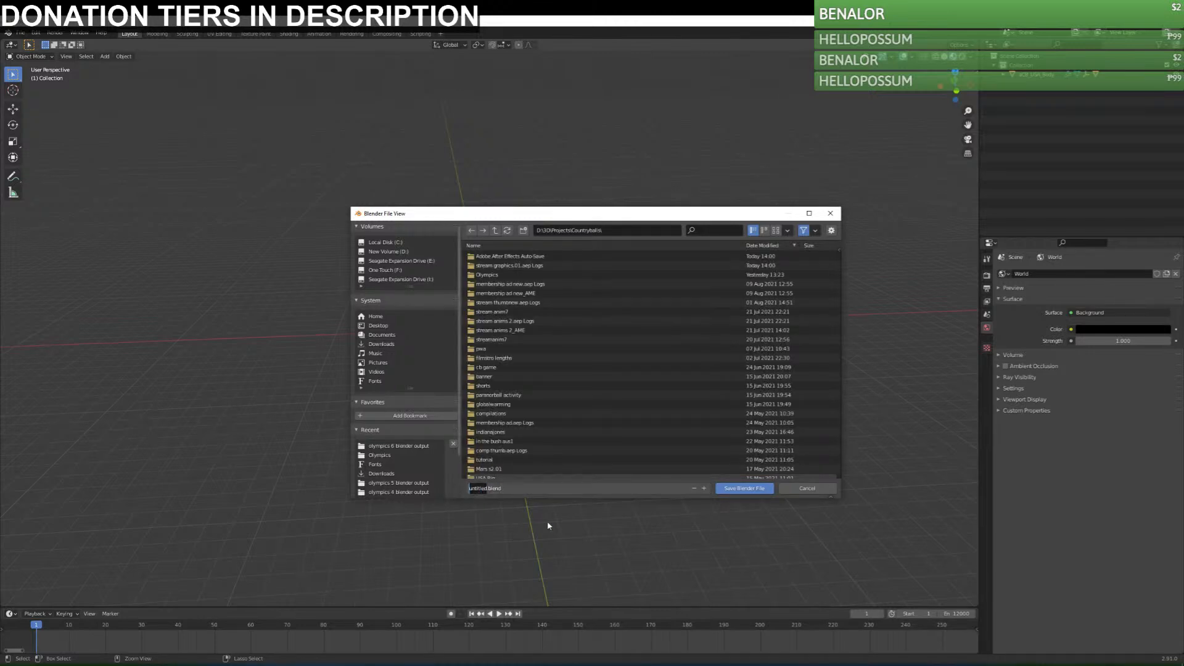
type("Zombie Apocalyps")
Create a folder named zombie apocalypse and save the Blender file inside it.
left_click(523, 231)
type("zombie a")
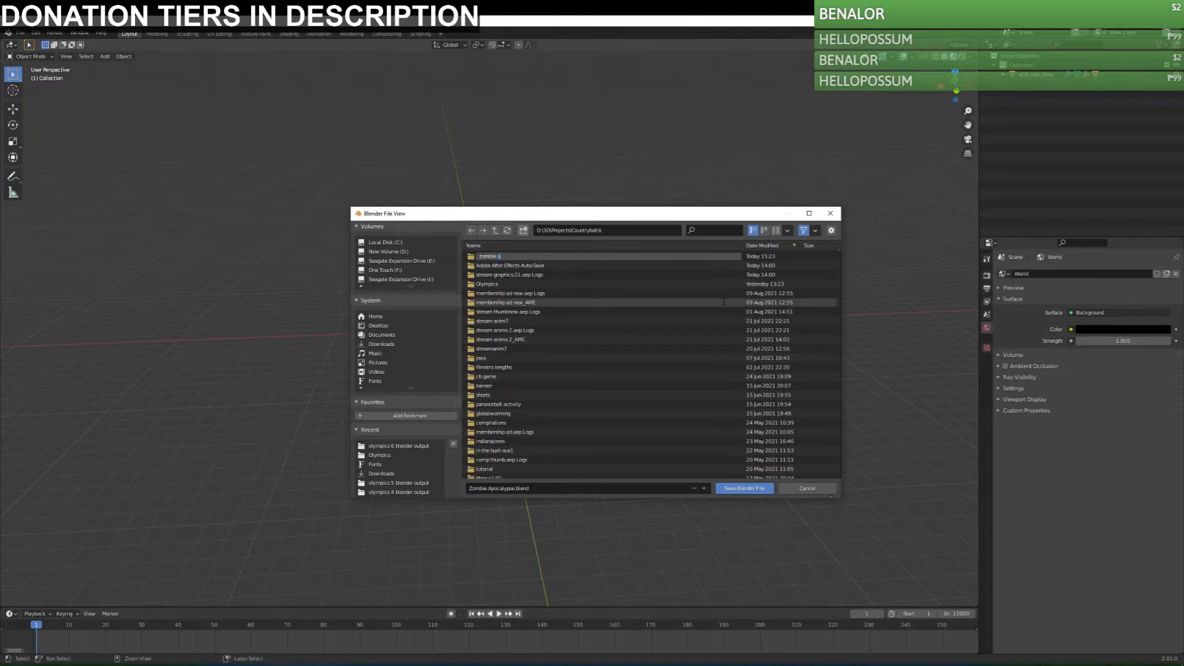
type("pocalypse")
key("Return")
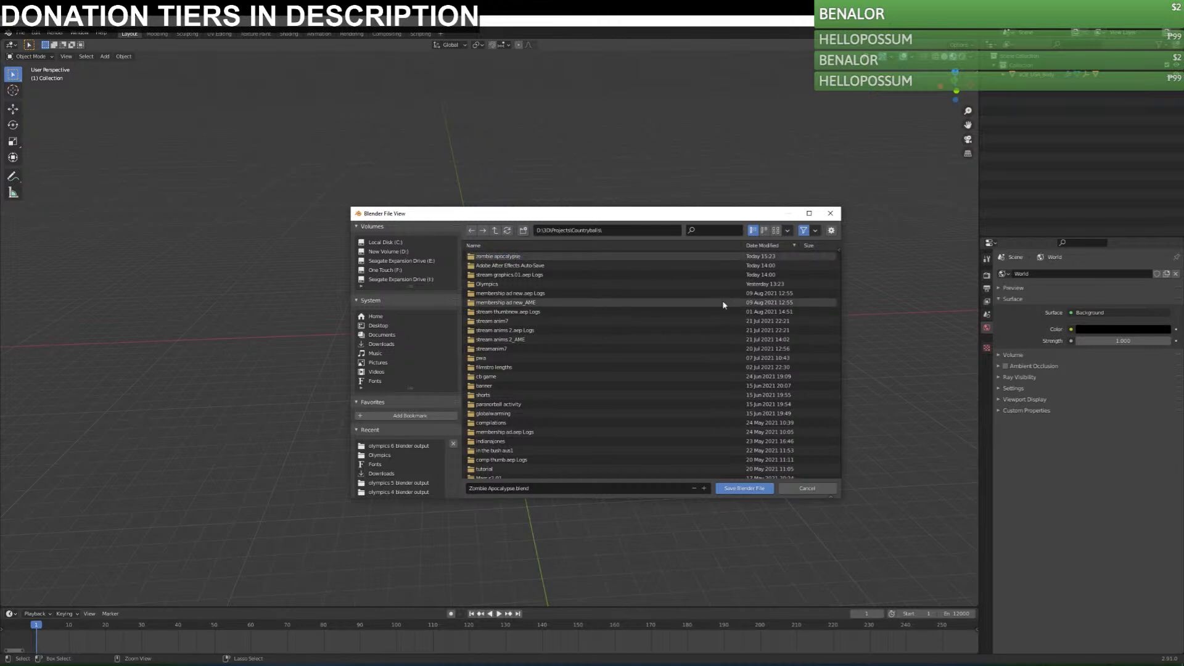
double_click(515, 256)
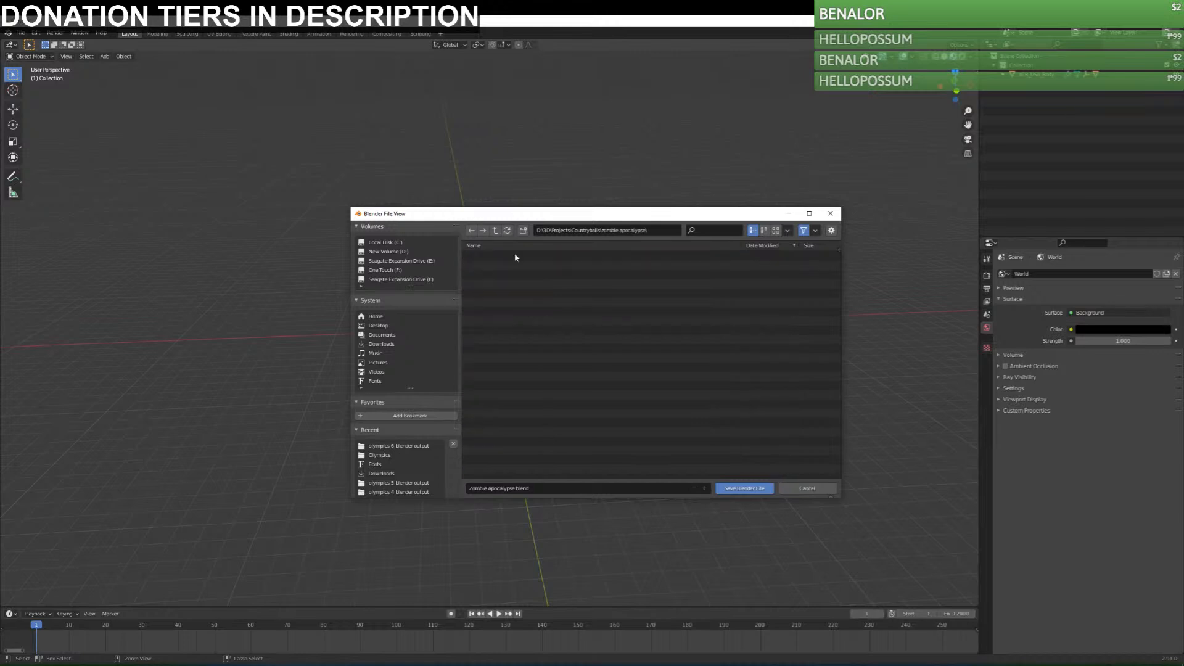
left_click(745, 488)
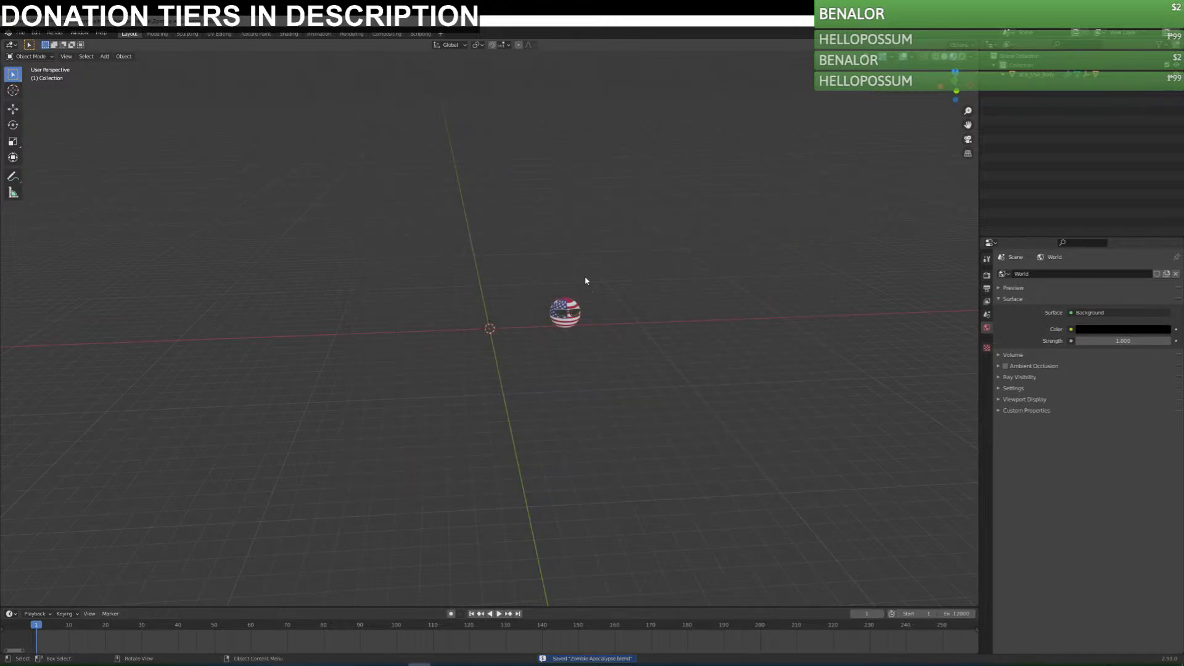
Add a ground plane at the origin and scale its mesh by 10 in Edit Mode.
key("shift+a")
mouse_move(589, 274)
left_click(643, 278)
key("Tab")
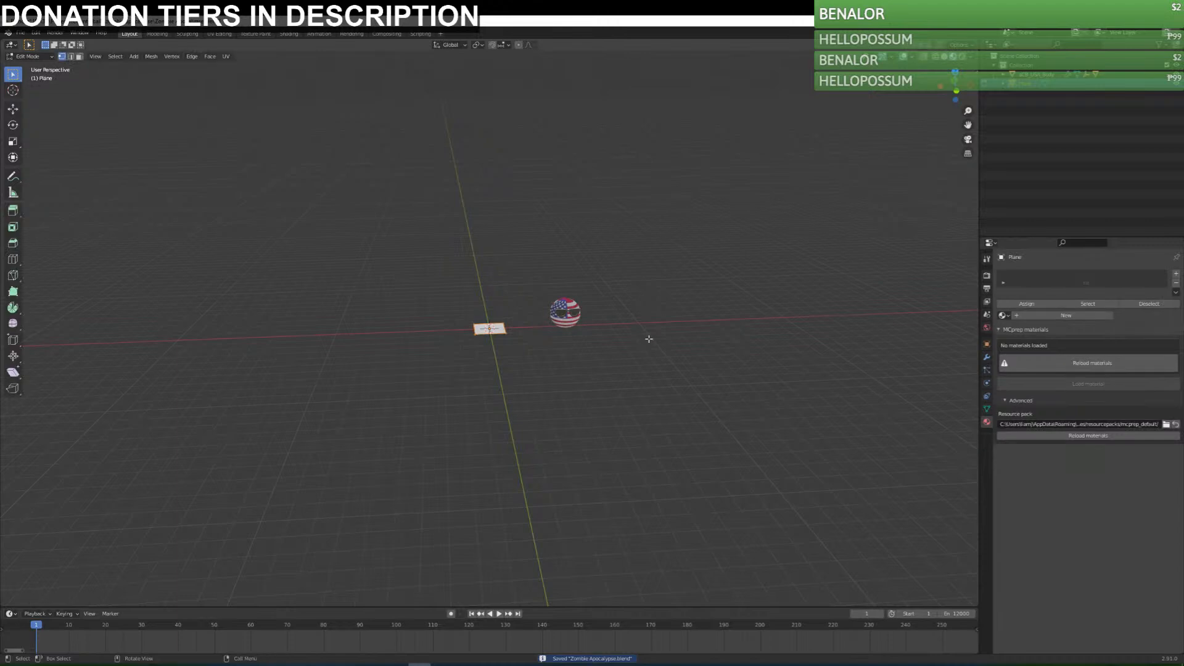
type("s10")
key("Return")
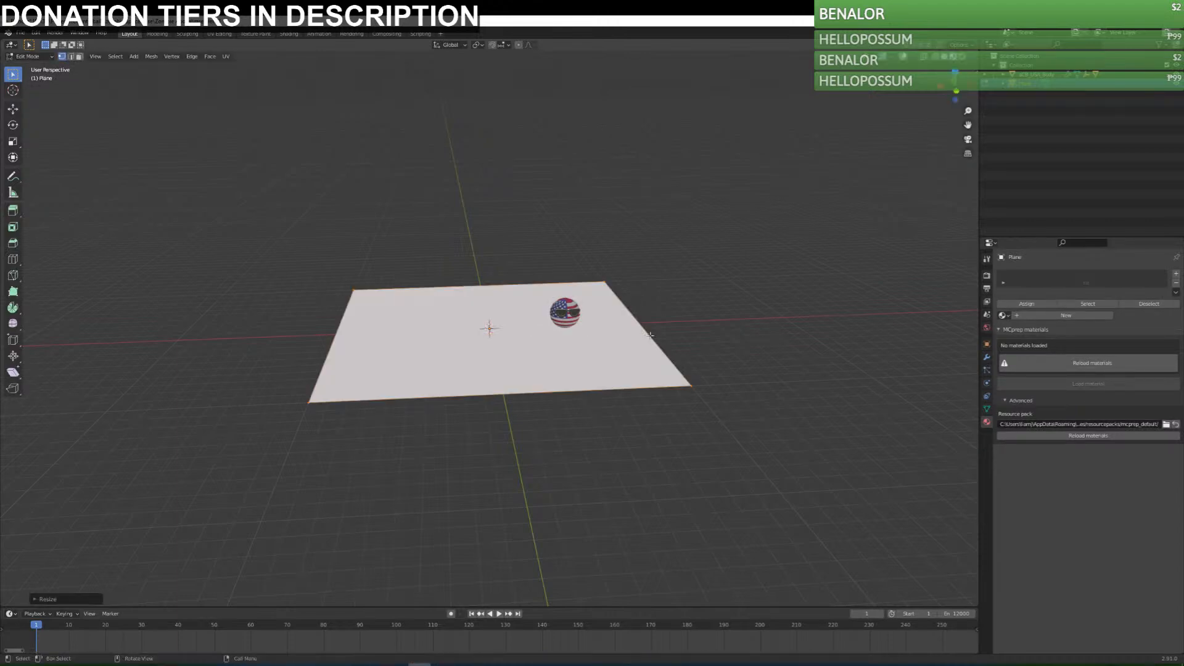
key("Tab")
Create a new material on the plane and name it floor.
left_click(1066, 315)
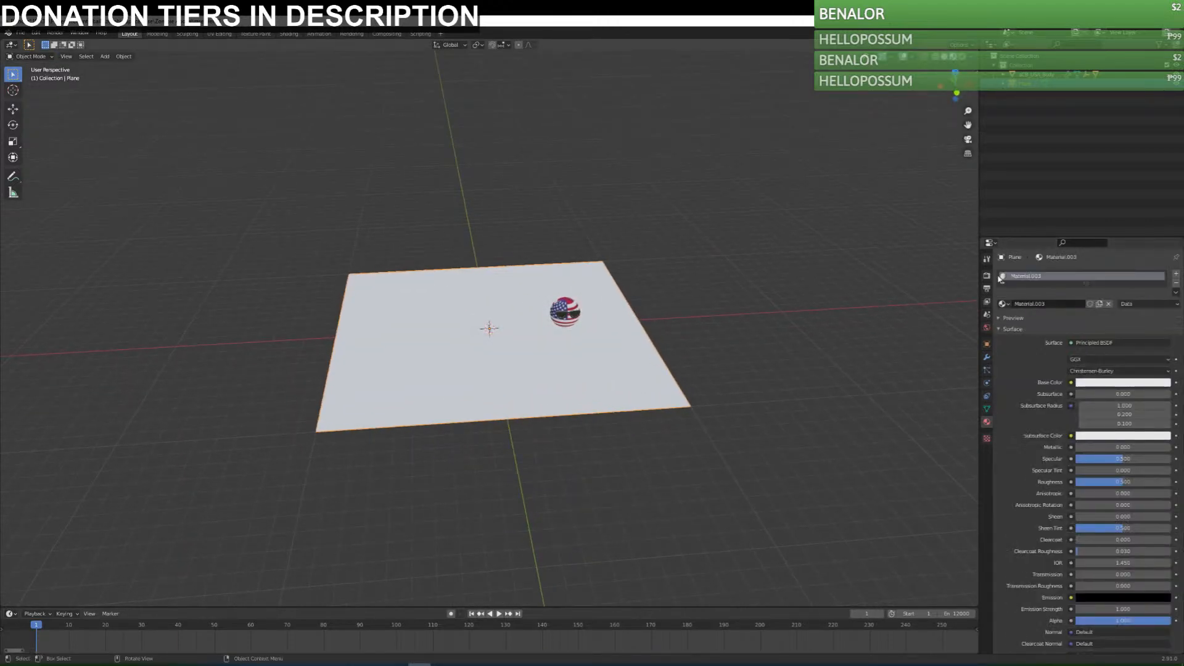
double_click(1049, 303)
type("floor")
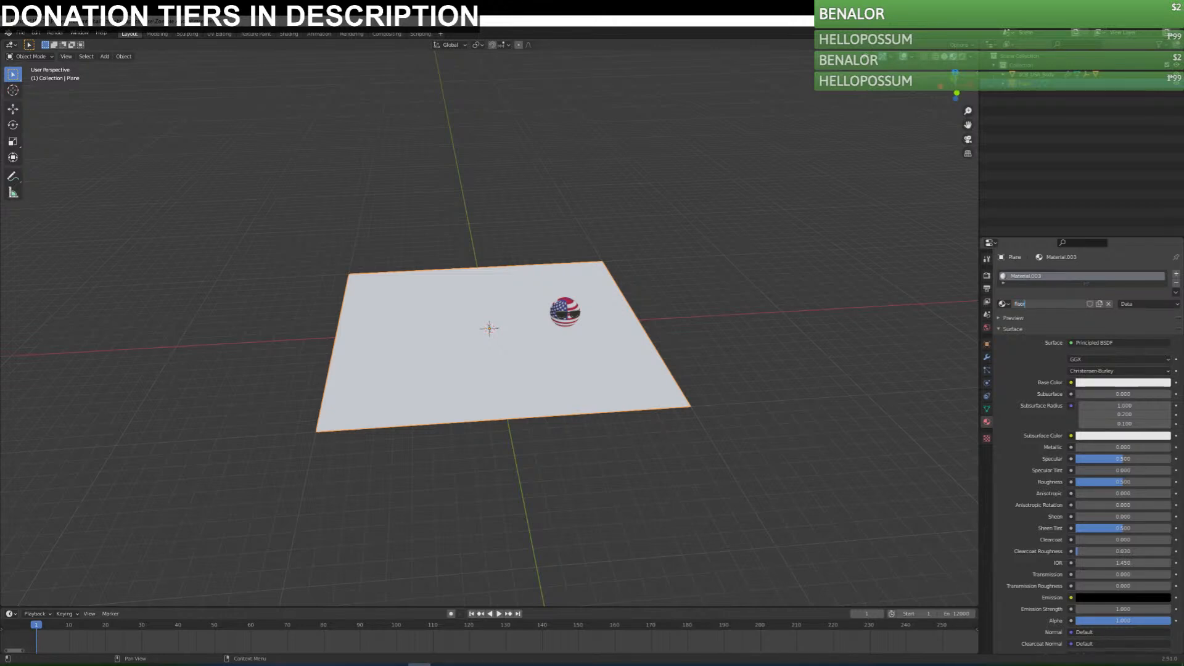
key("Return")
Split the 3D viewport vertically and turn the new area into a Shader Editor.
right_click(979, 310)
left_click(980, 310)
left_click(592, 173)
left_click(604, 44)
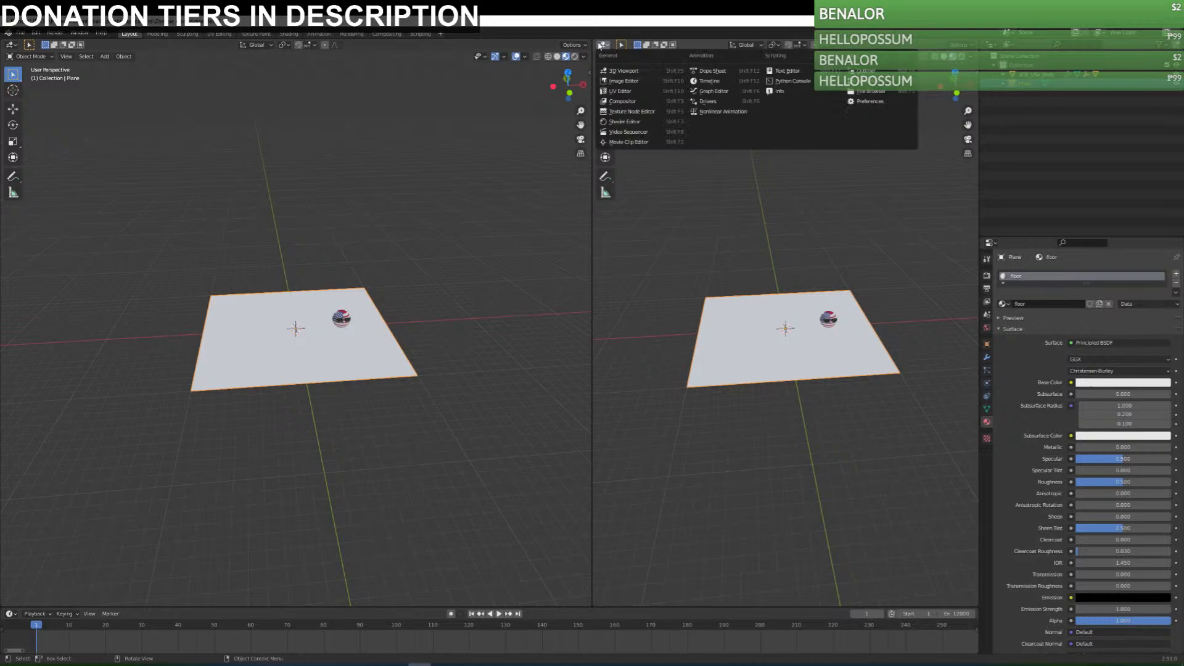
left_click(639, 112)
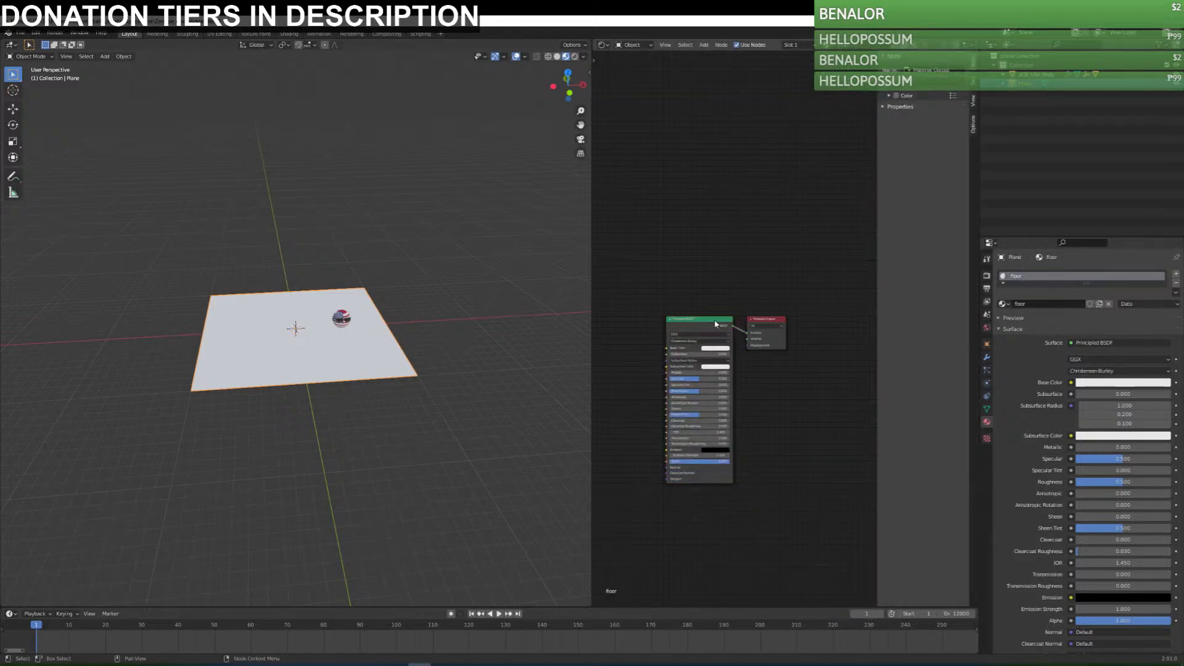
Add an Image Texture node above the Principled BSDF and browse for an image file to load.
key("shift+a")
mouse_move(718, 295)
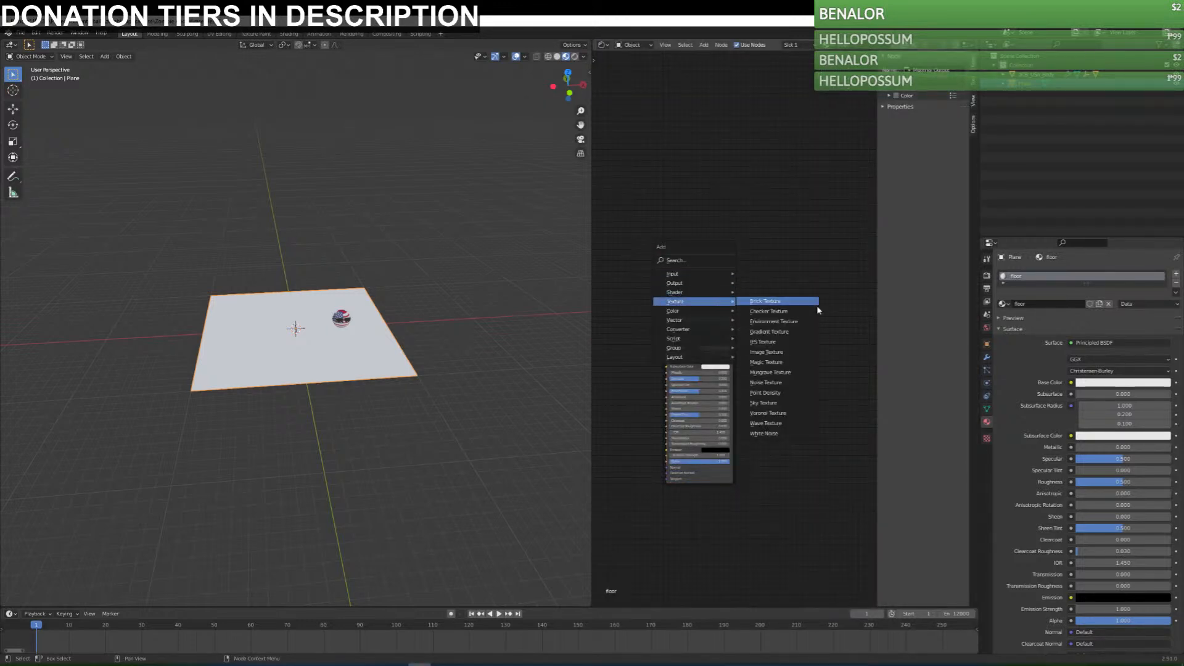
left_click(783, 353)
left_click(734, 200)
left_click(763, 218)
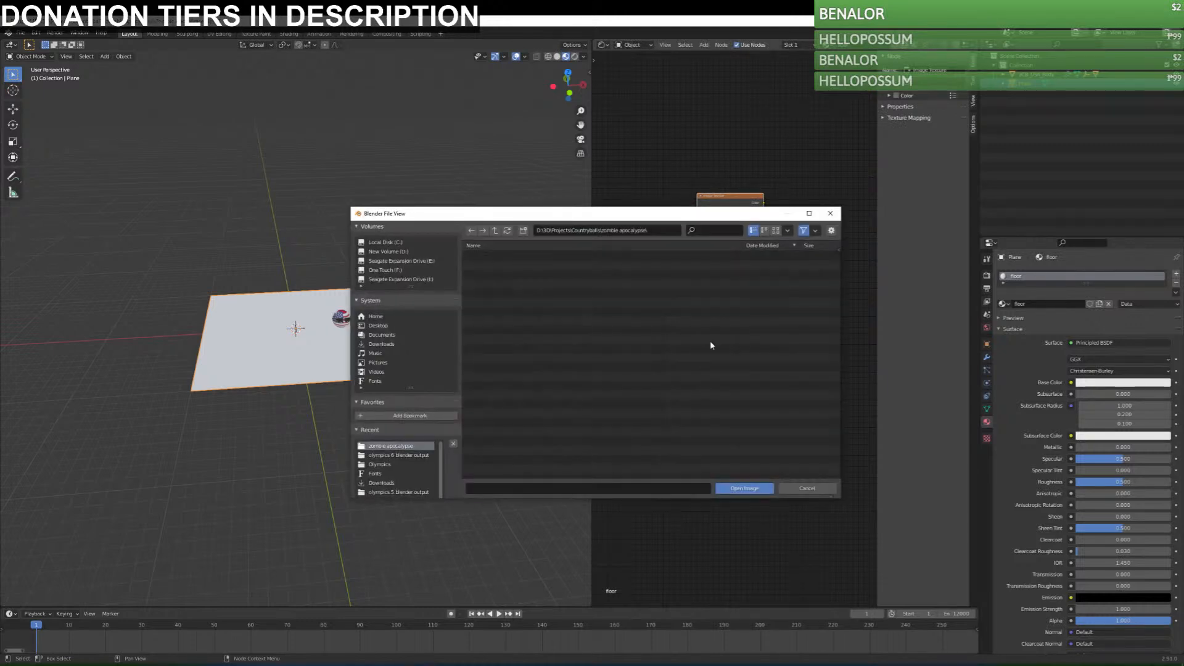
scroll(405, 467, "down", 1)
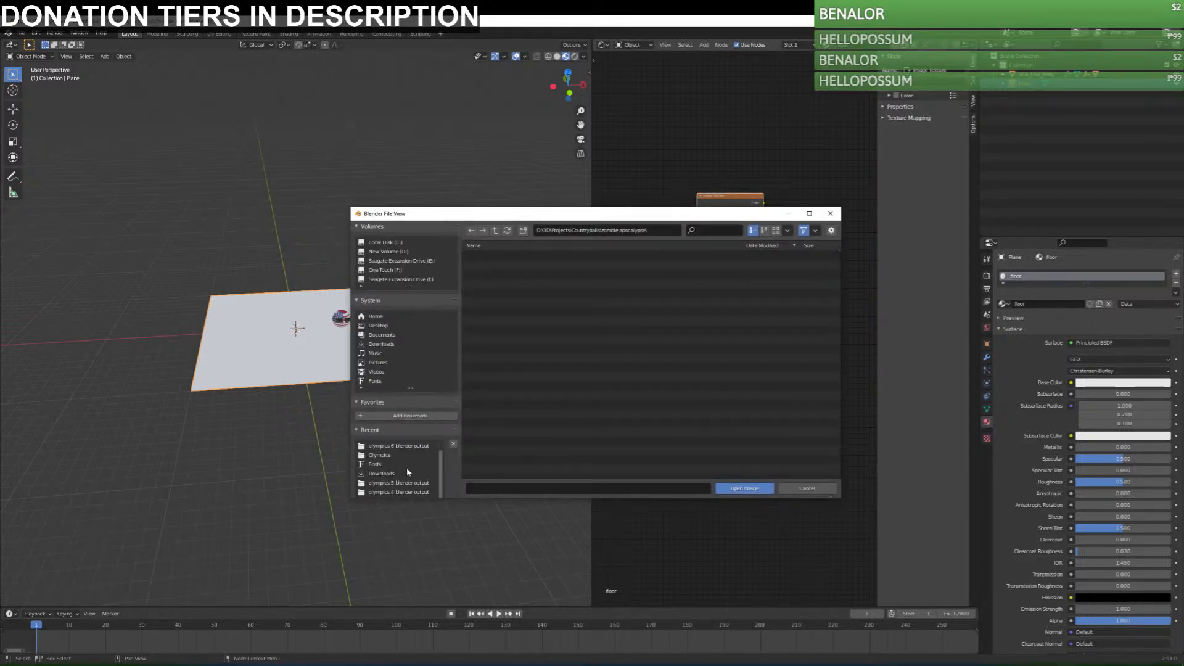
scroll(409, 469, "up", 1)
left_click_drag(568, 214, 1183, 214)
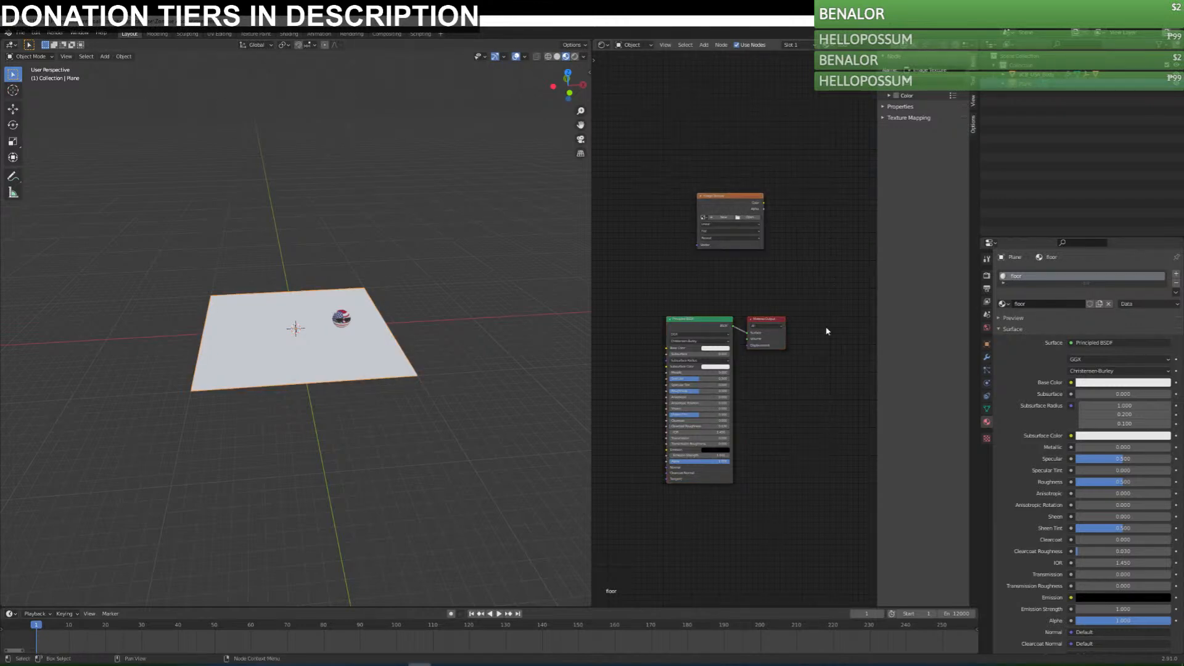
Undo the Image Texture node, the material's renaming and the plane's new material.
left_click(1006, 305)
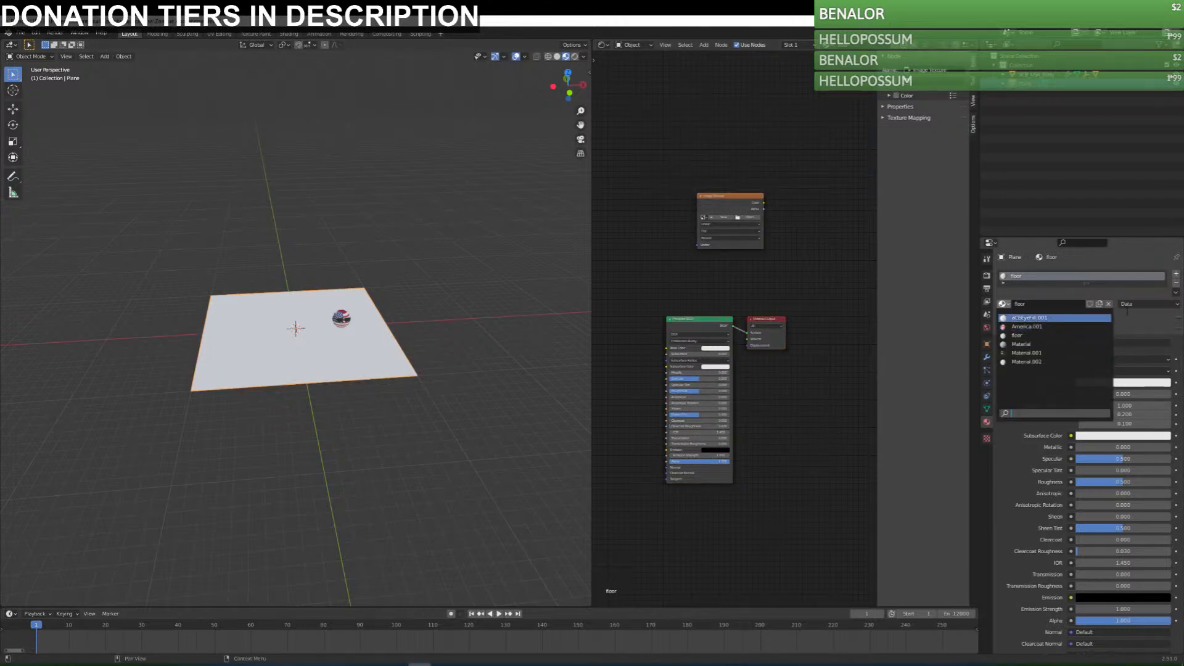
left_click(1101, 304)
key("ctrl+z")
key("ctrl+z")
key("ctrl+z")
key("ctrl+z")
key("ctrl+z")
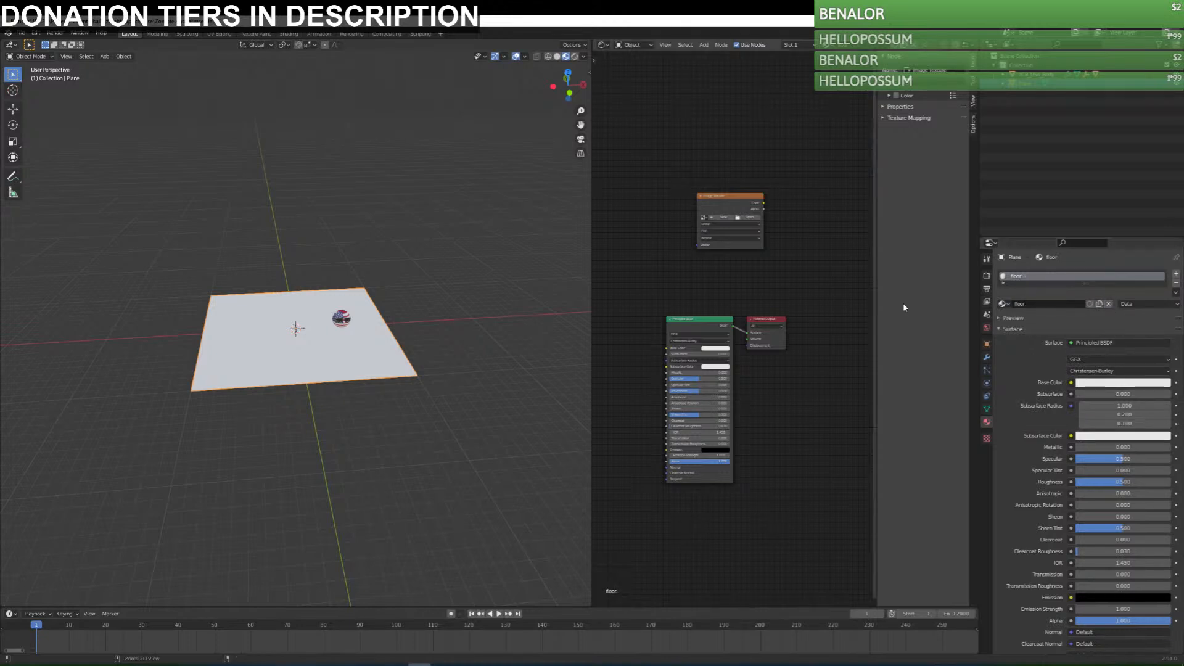
key("ctrl+z")
key("ctrl+z")
key("ctrl+z")
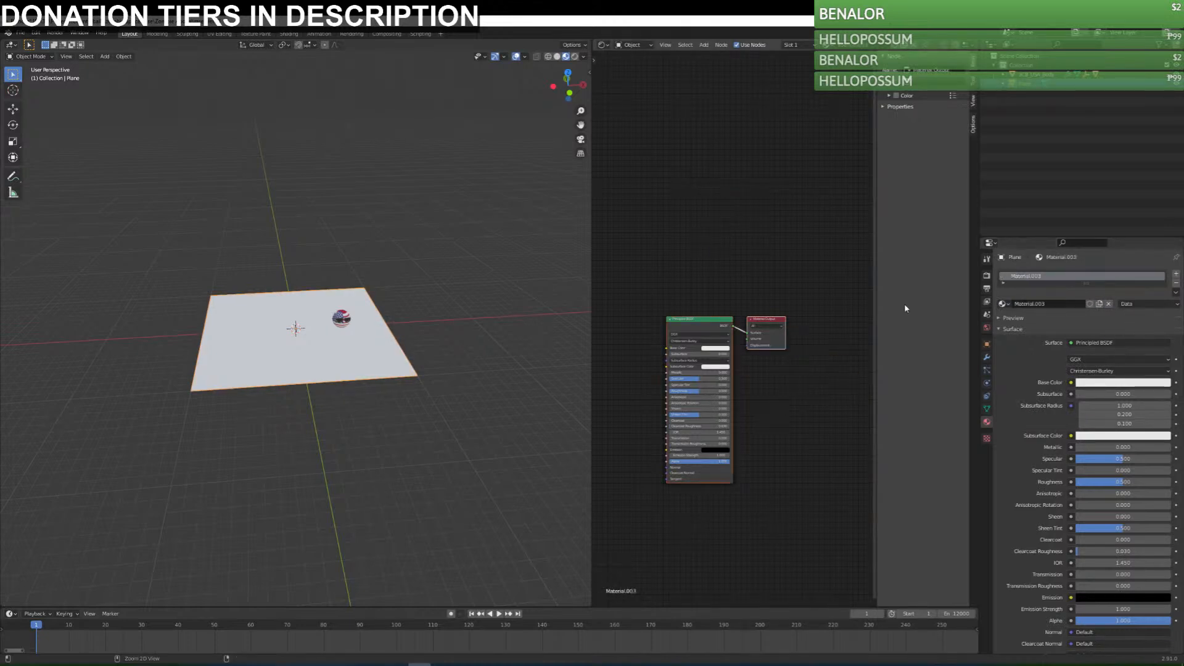
key("Tab")
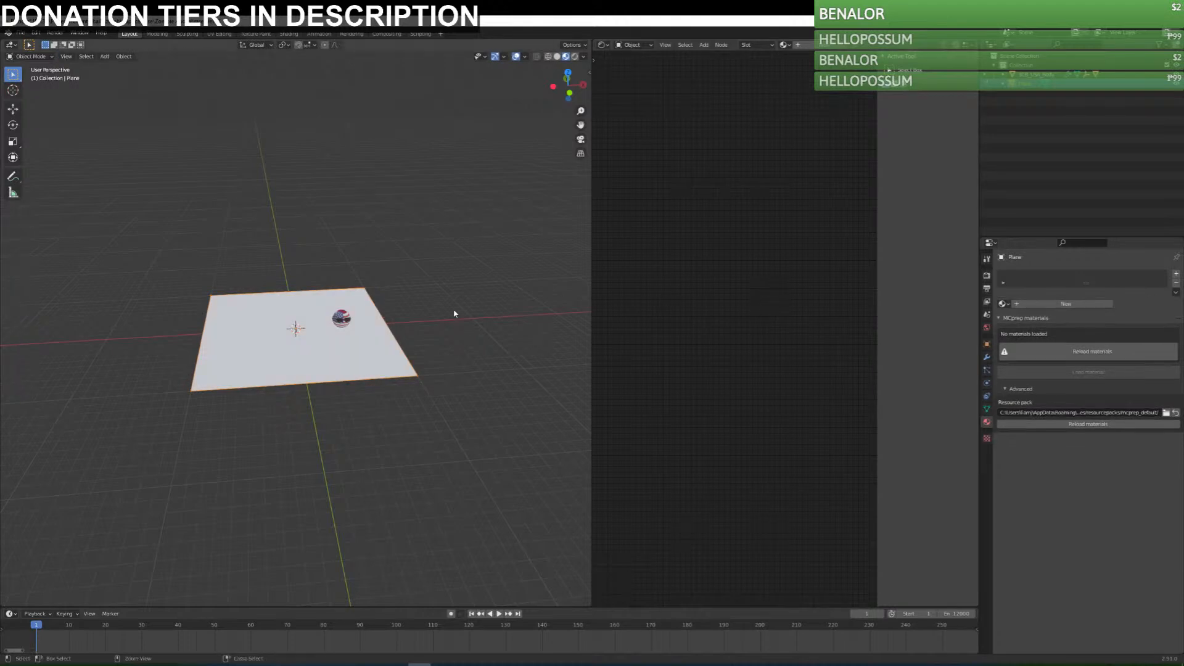
Save the scene file and append the set of rock materials from another blend file.
left_click(479, 362)
left_click(324, 360)
key("ctrl+s")
left_click(20, 32)
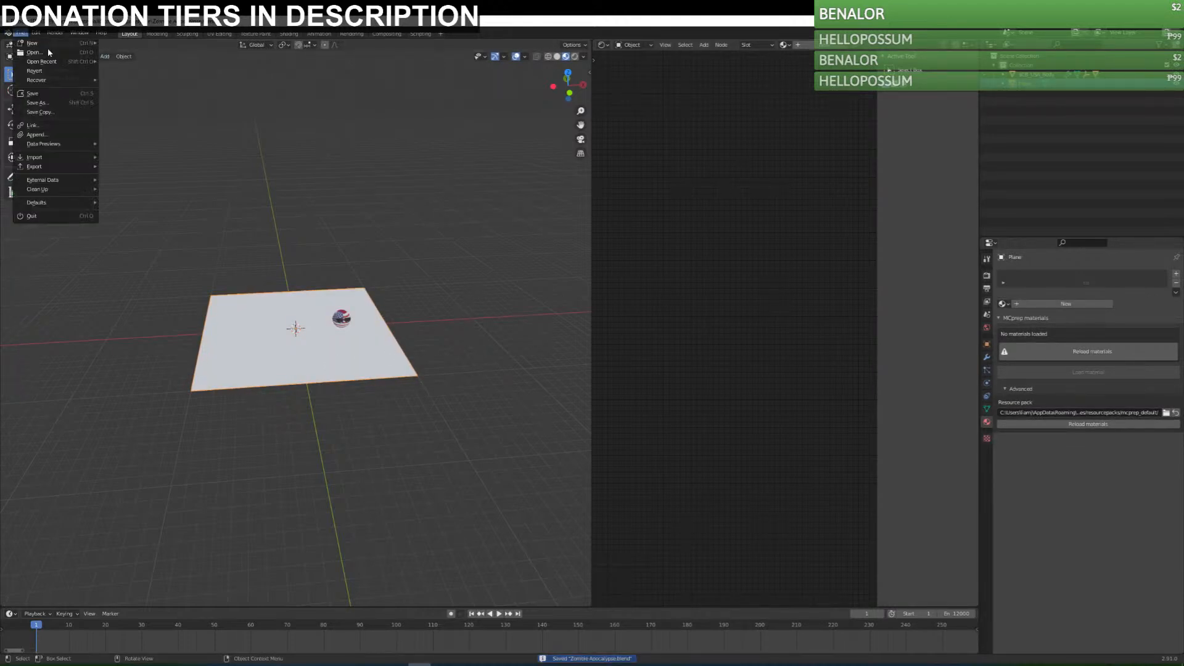
left_click(56, 135)
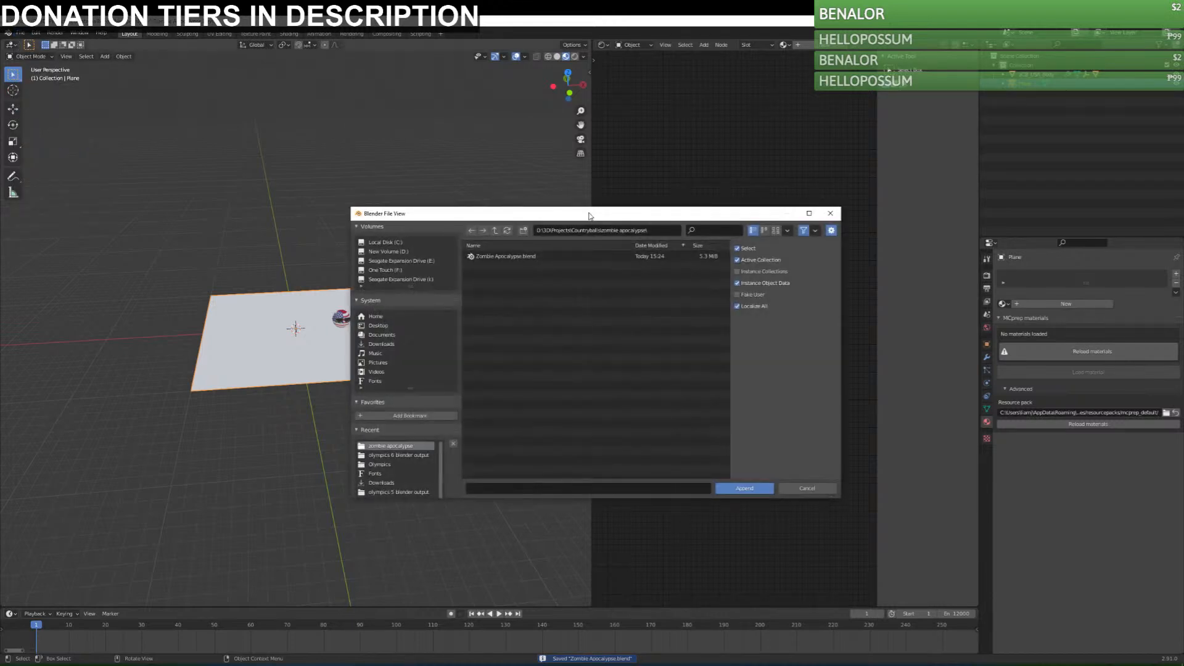
left_click_drag(587, 215, 1183, 133)
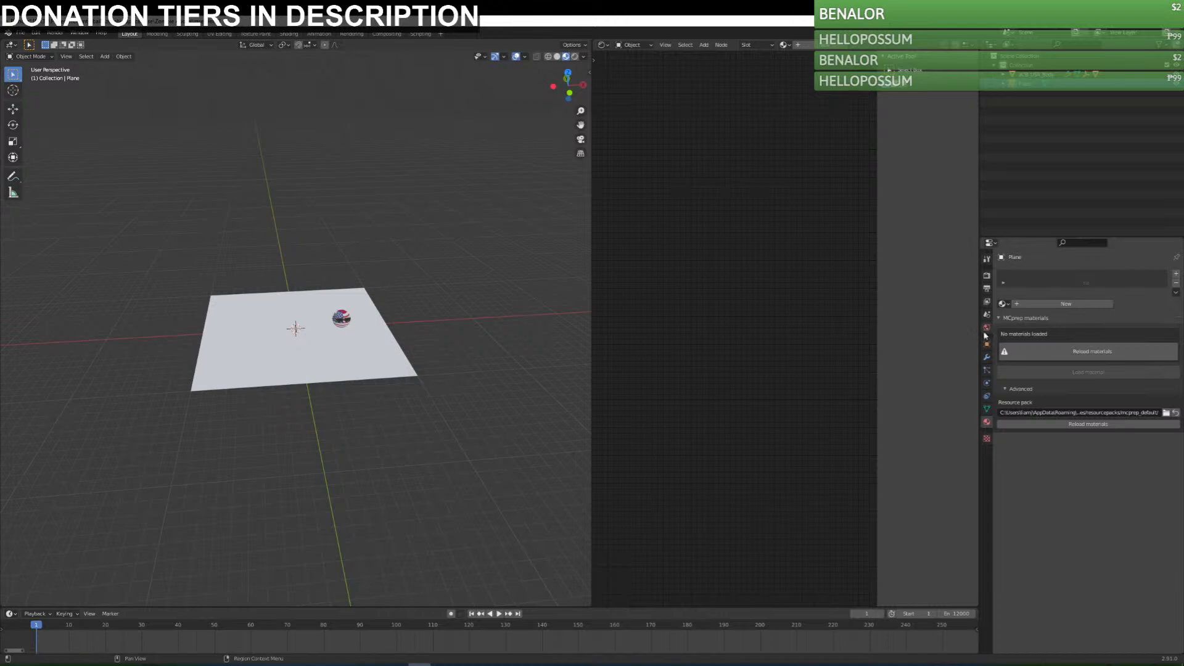
Assign the RockBrown001 material to the ground plane and preview it in rendered, solid and material preview shading.
left_click(387, 345)
left_click(1003, 303)
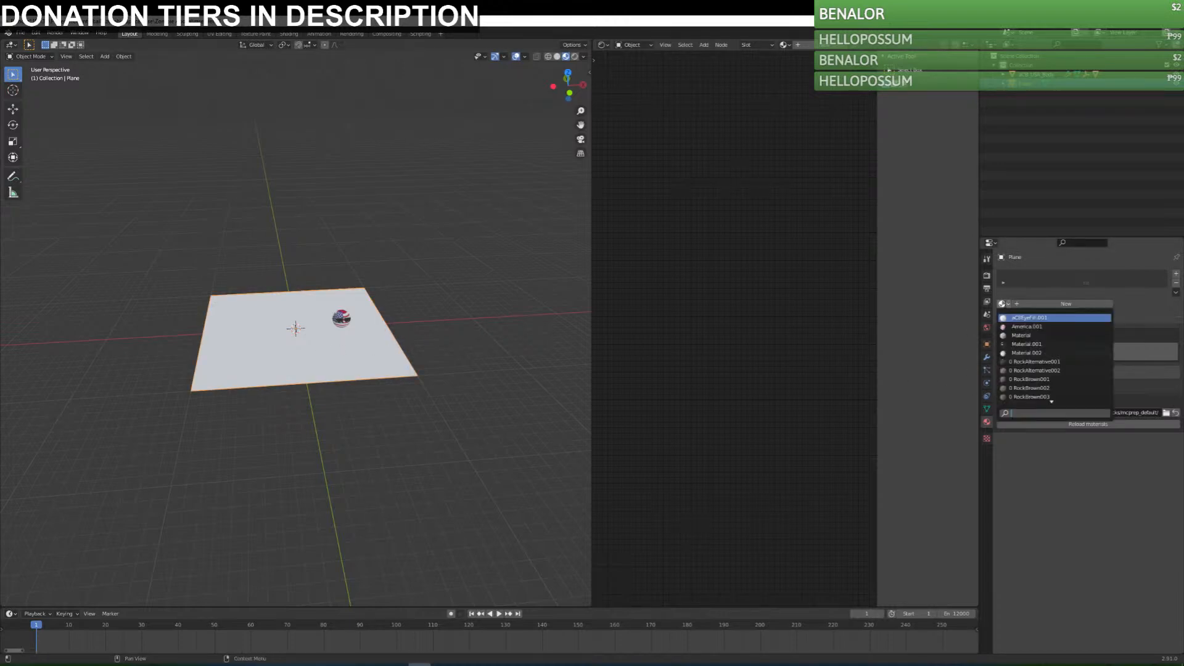
left_click(1032, 379)
key("Tab")
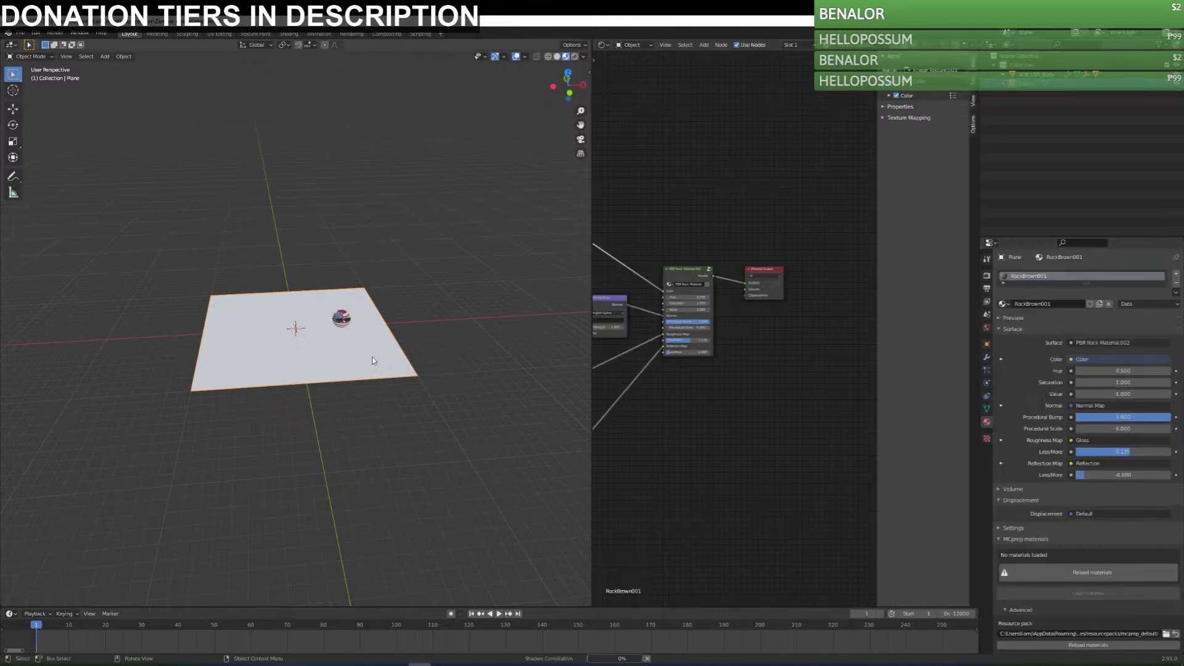
middle_click_drag(398, 342, 380, 364)
left_click(1026, 305)
key("Tab")
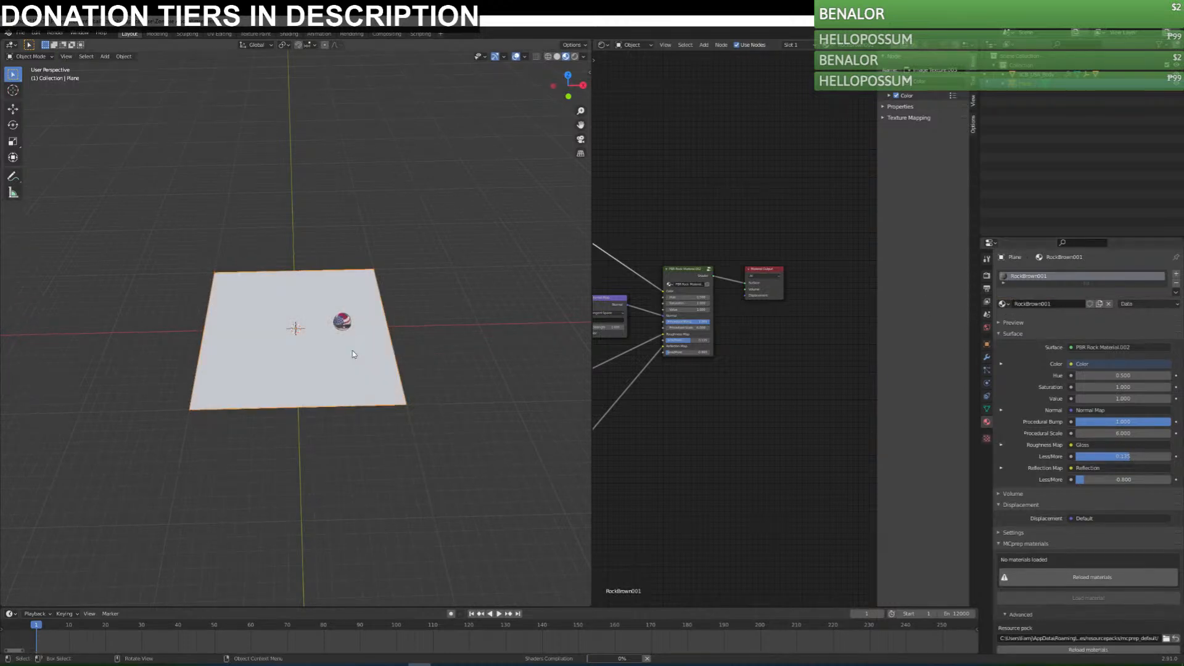
middle_click_drag(400, 324, 498, 324, "shift")
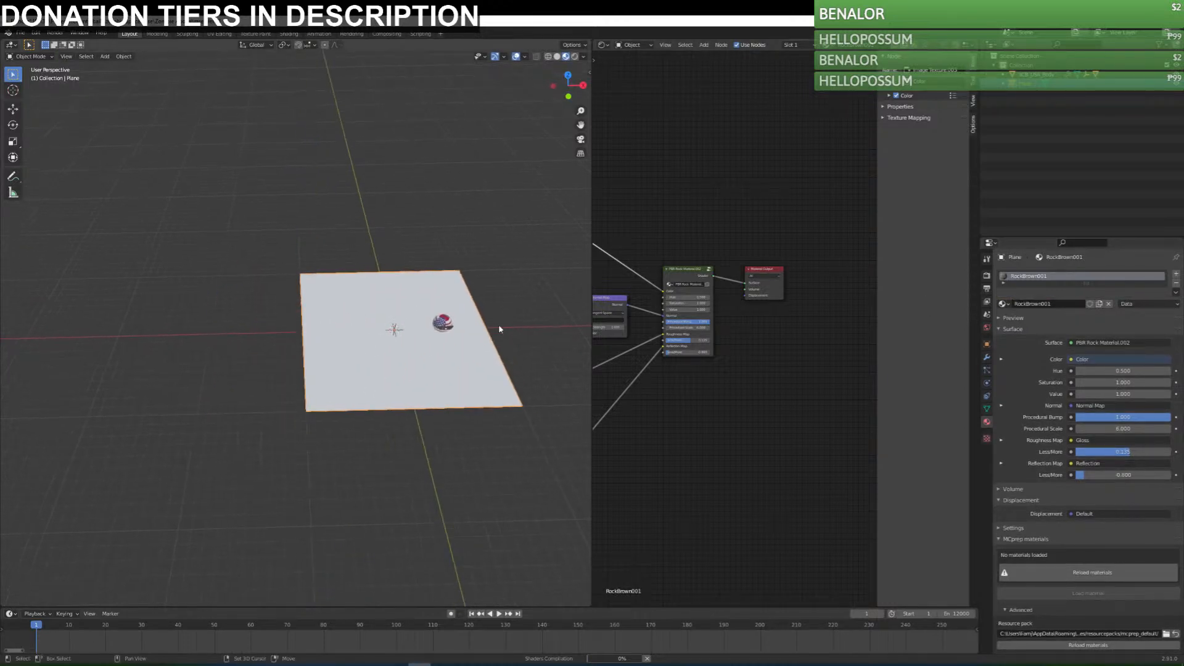
left_click(574, 57)
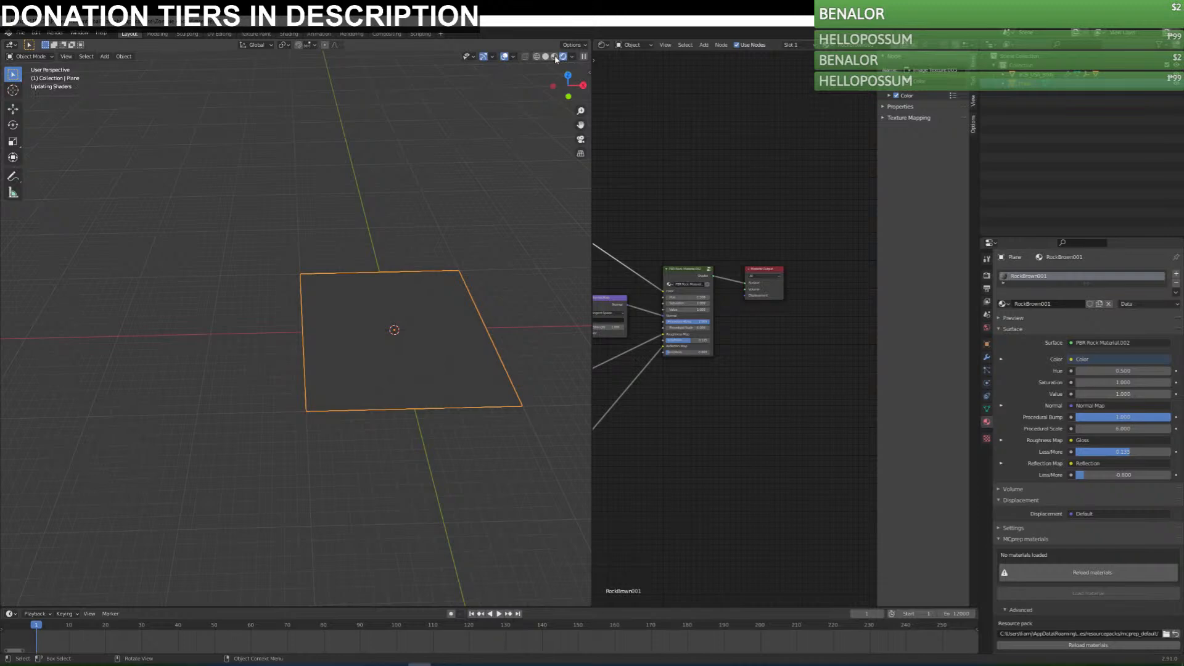
left_click(555, 56)
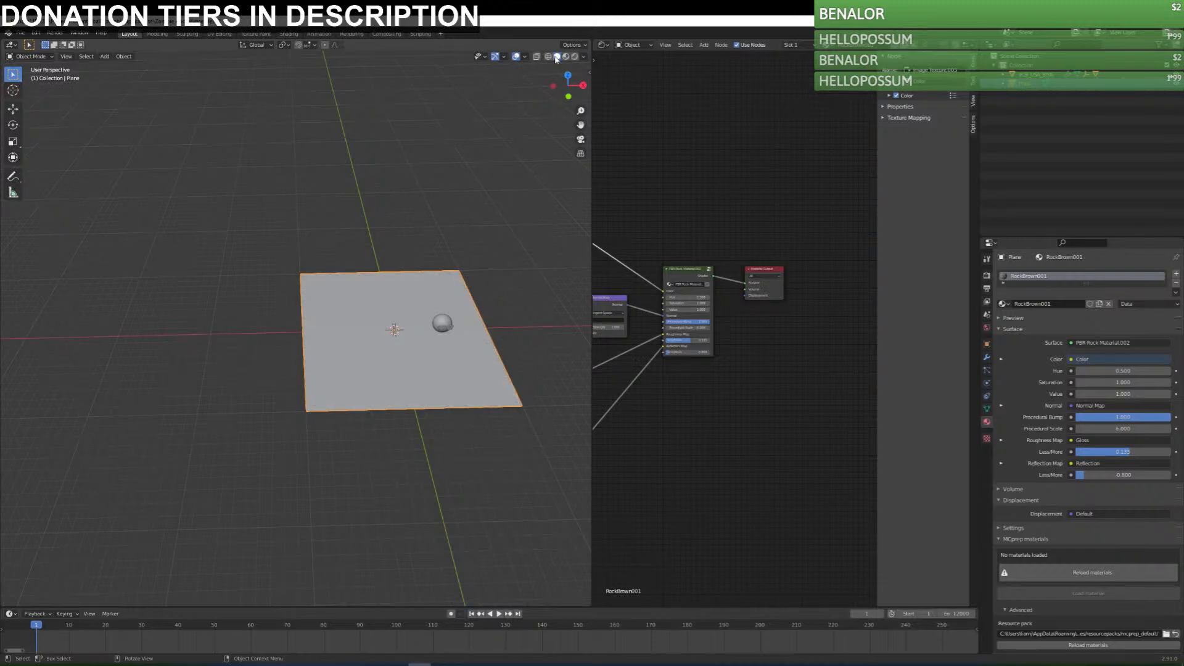
left_click(575, 57)
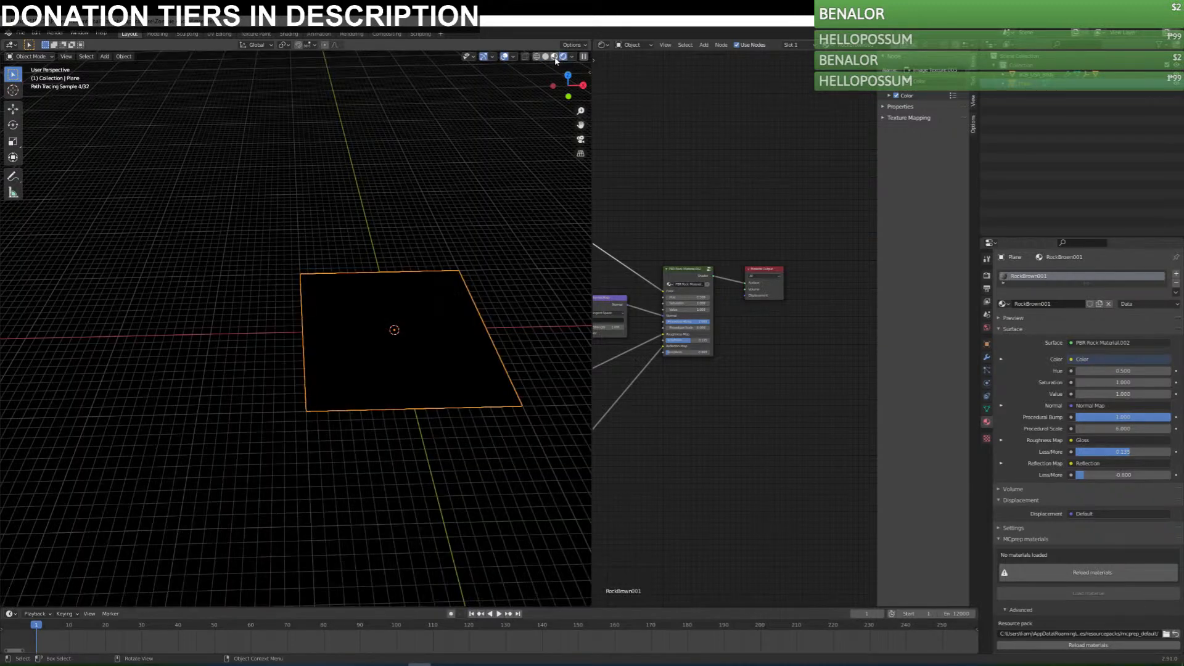
left_click(555, 56)
Add a sun light with a strength of 10 and switch the 3D viewport to rendered shading.
key("shift+a")
mouse_move(426, 343)
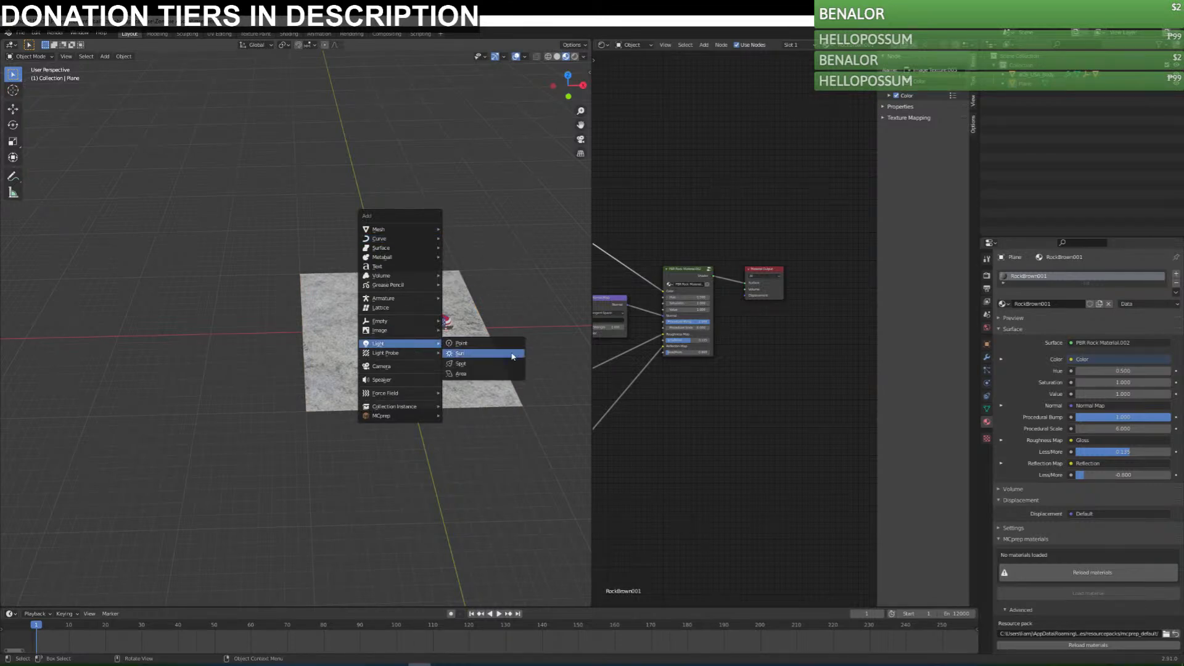
left_click(514, 353)
scroll(383, 375, "up", 5)
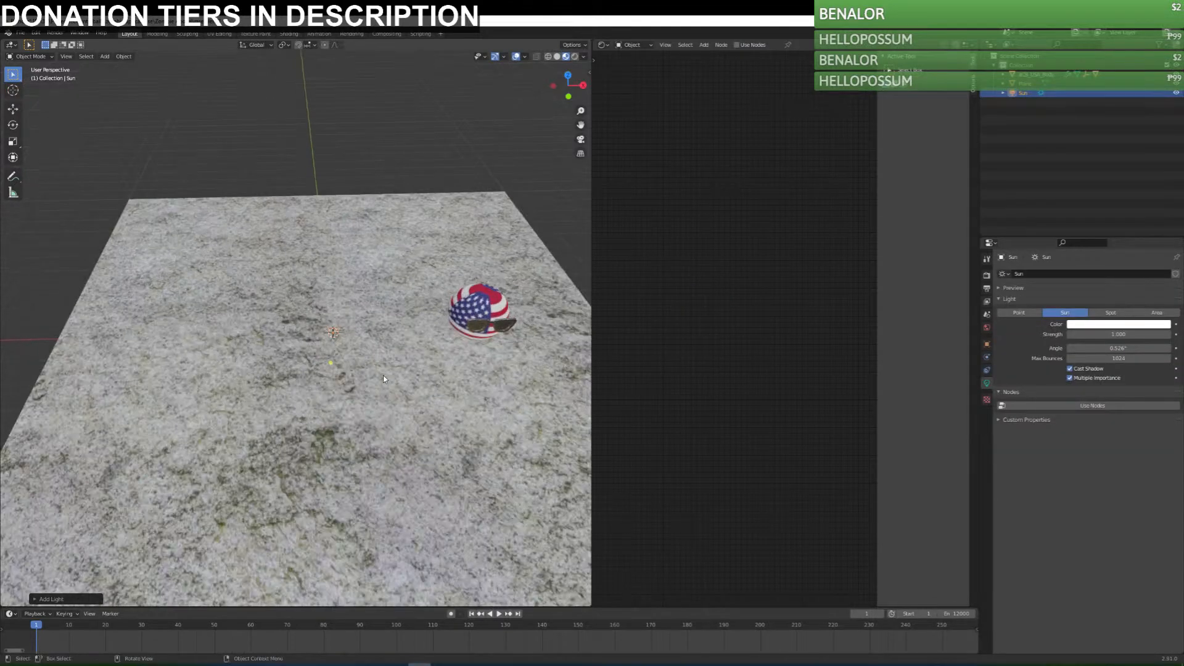
scroll(383, 376, "up", 3)
left_click(1130, 335)
type("10")
key("Return")
scroll(560, 126, "down", 6)
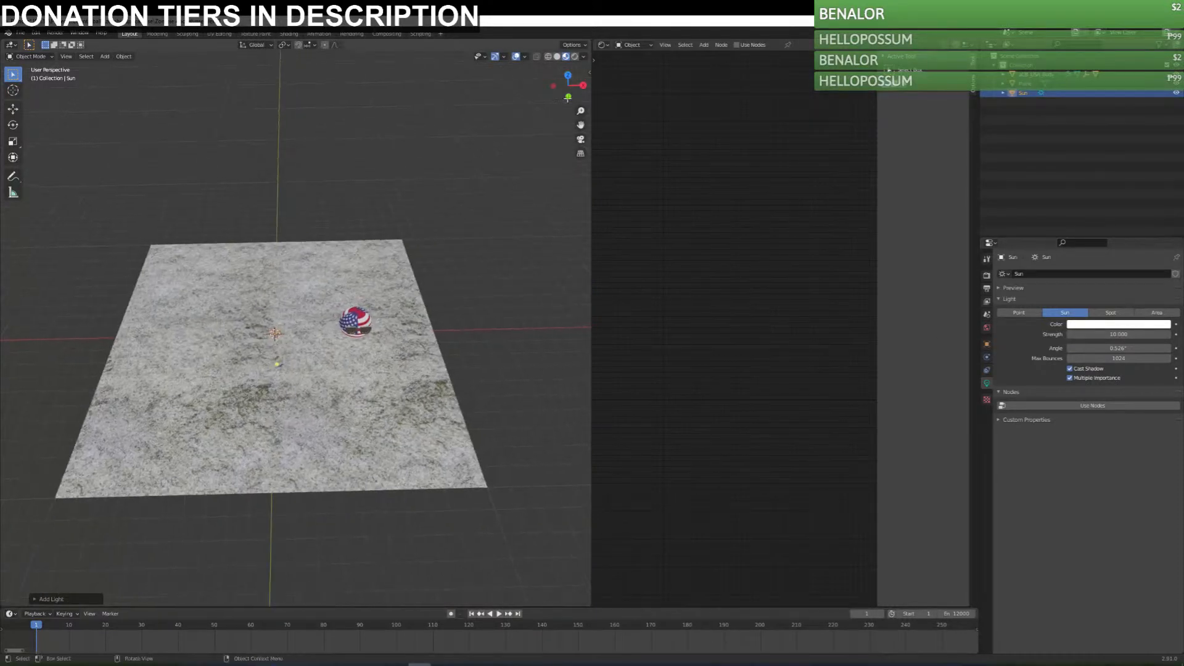
left_click(575, 56)
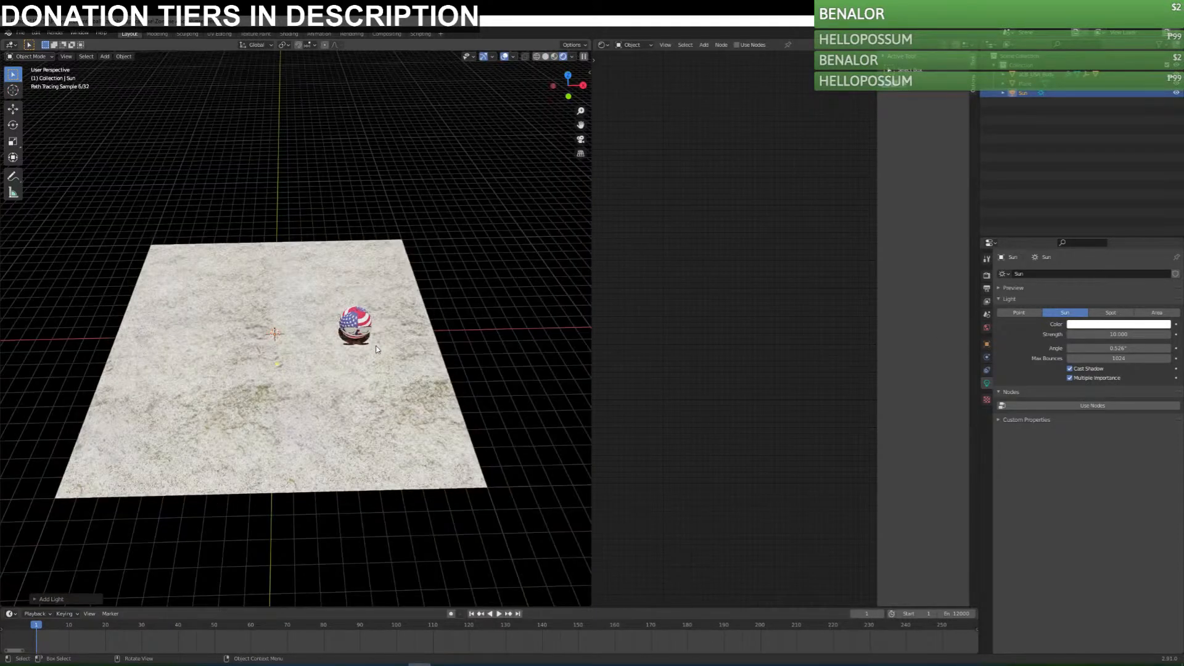
scroll(379, 383, "up", 3)
Try RockBrown003 and RockBrown004 on the ground plane and settle on the RockBrown007 material.
left_click(385, 417)
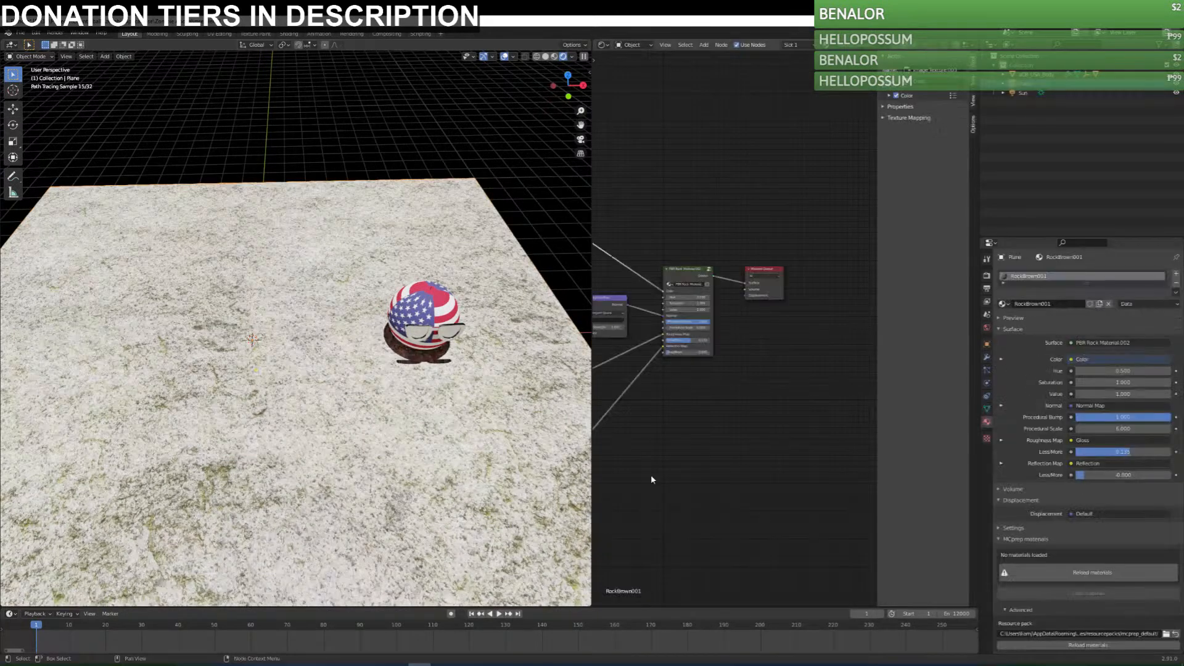
left_click(1003, 304)
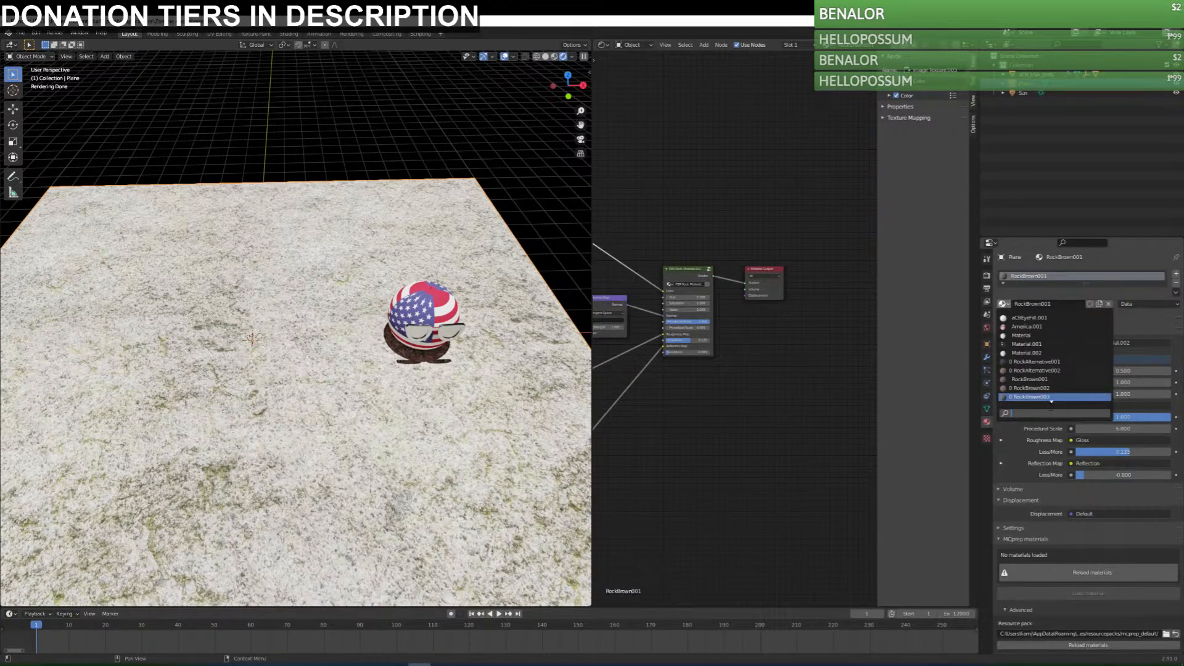
left_click(1052, 397)
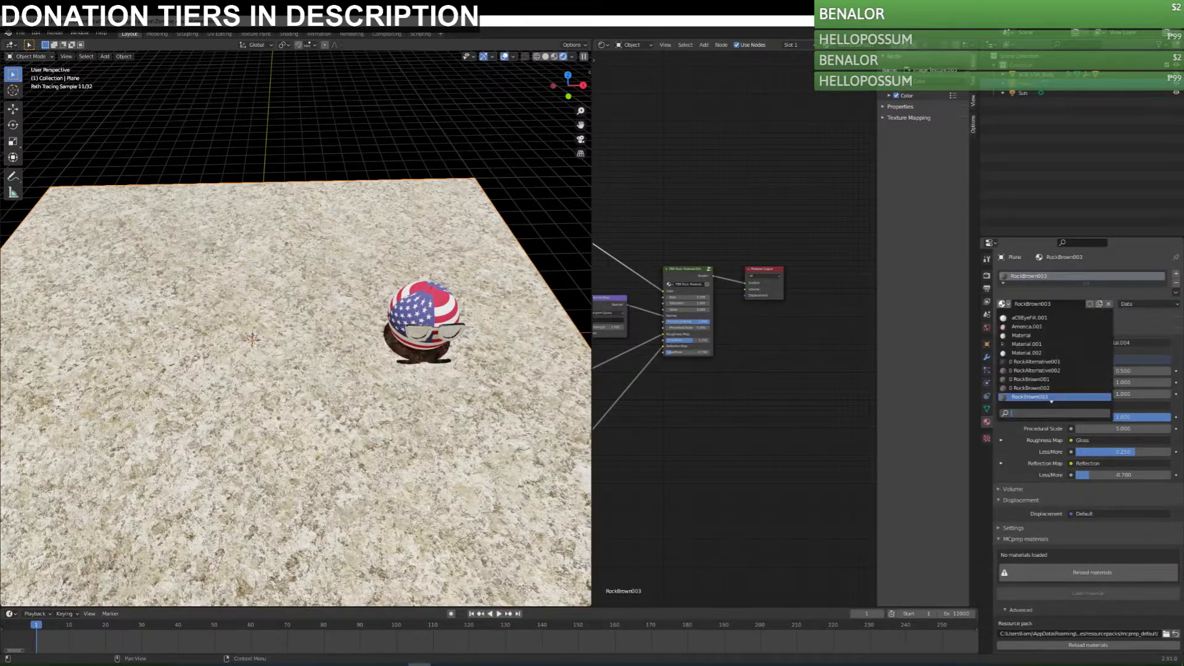
scroll(1043, 326, "down", 9)
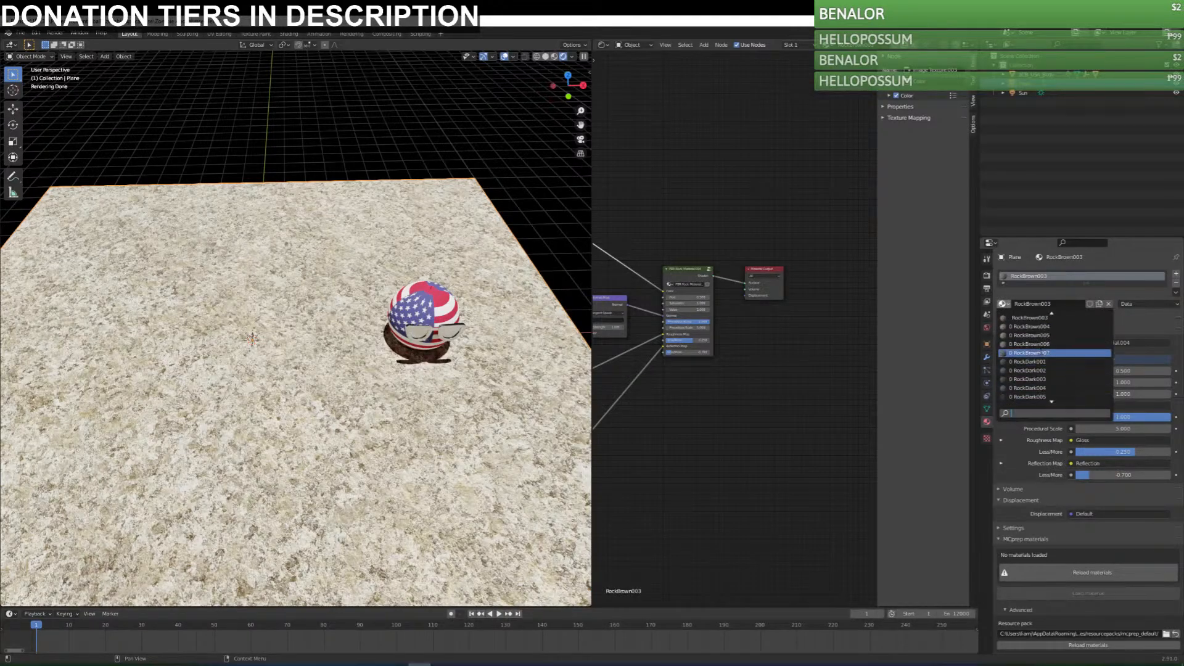
left_click(1043, 326)
left_click(1003, 304)
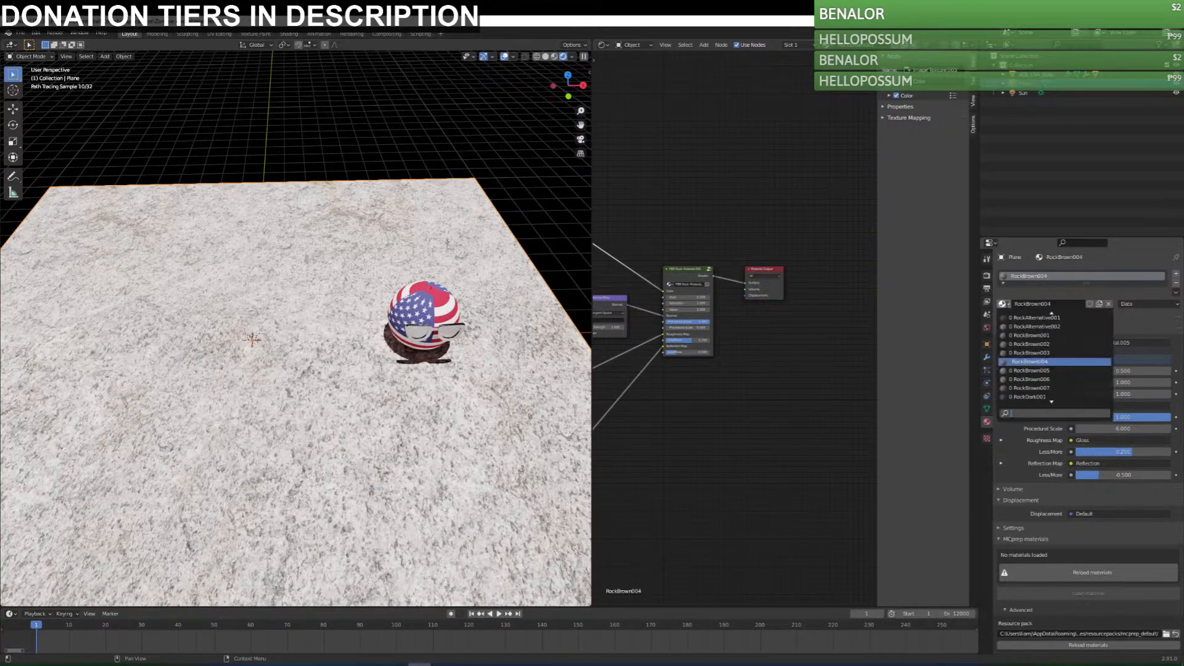
left_click(1052, 387)
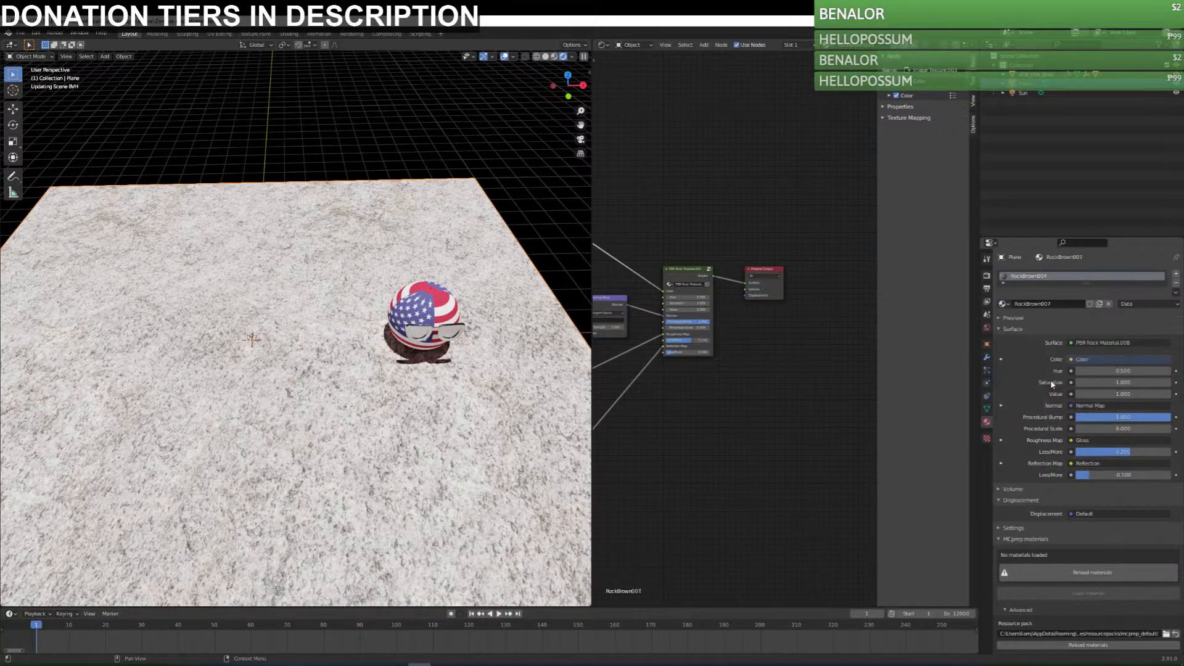
middle_click_drag(408, 425, 410, 457)
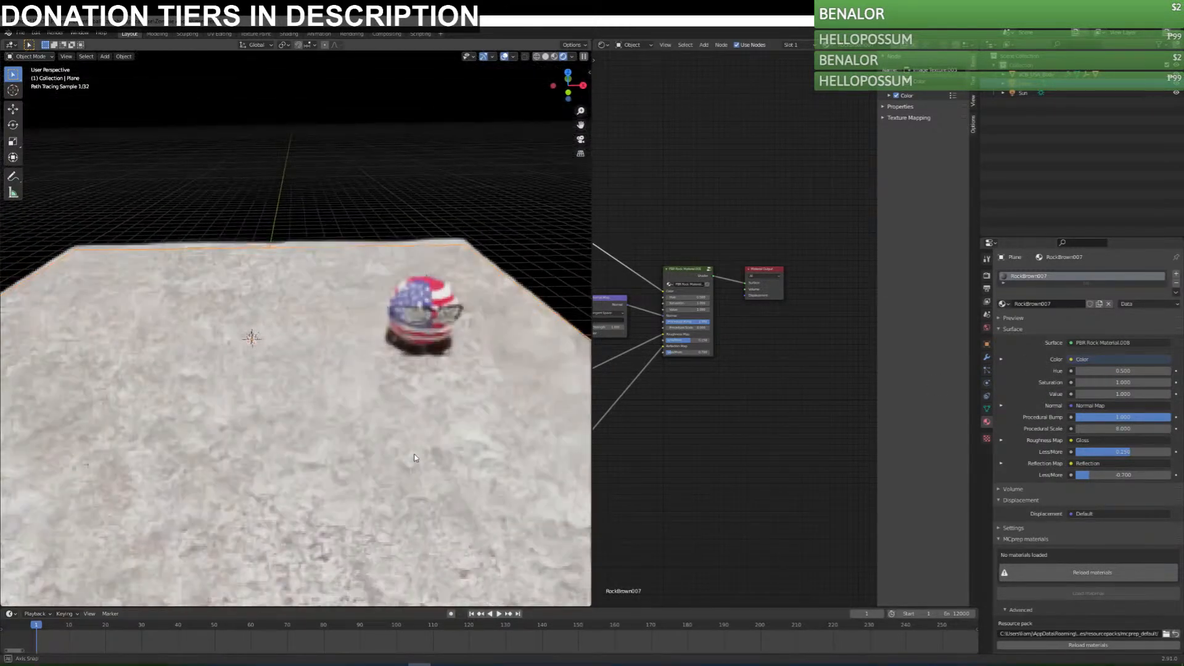
scroll(417, 432, "down", 5)
scroll(353, 385, "up", 4)
scroll(463, 398, "up", 4)
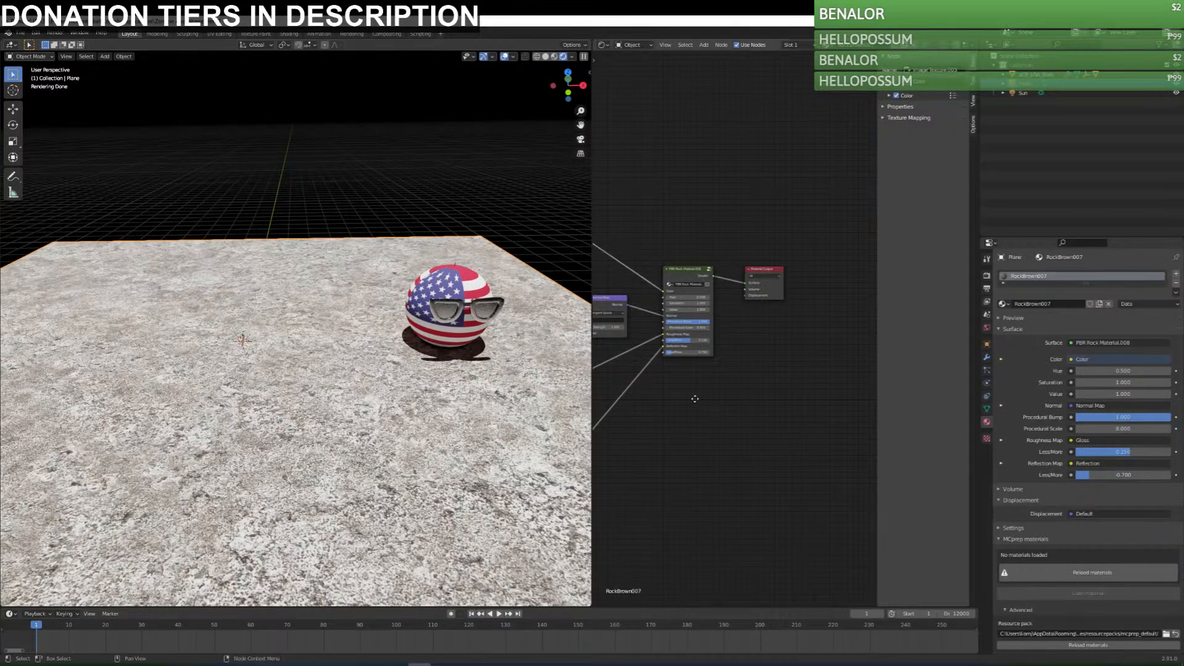
Insert a Bright/Contrast node on the link between the color image texture and the PBR Rock Material group.
middle_click_drag(625, 396, 806, 395)
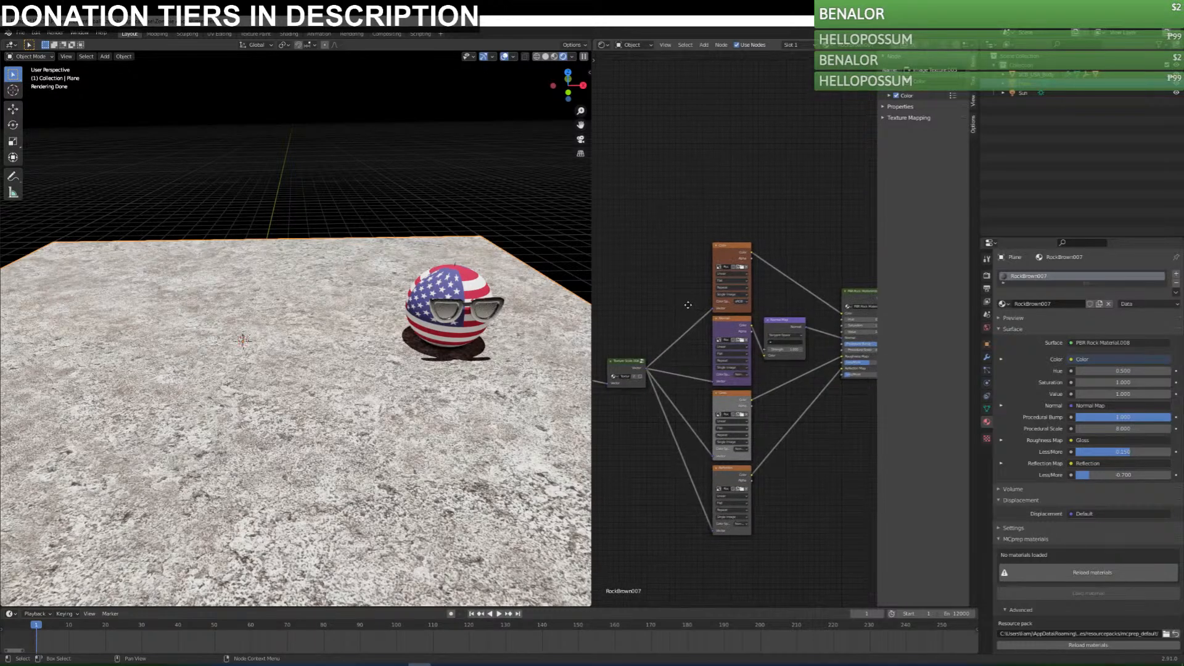
key("shift+a")
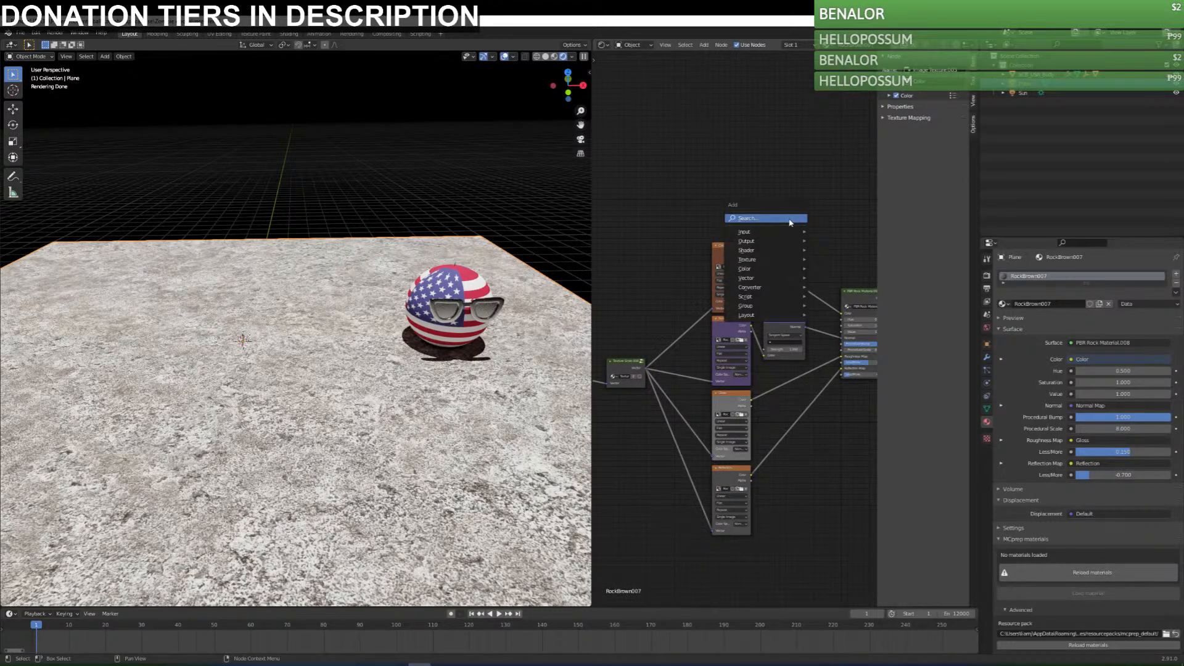
middle_click_drag(840, 410, 772, 427)
key("shift+a")
mouse_move(771, 475)
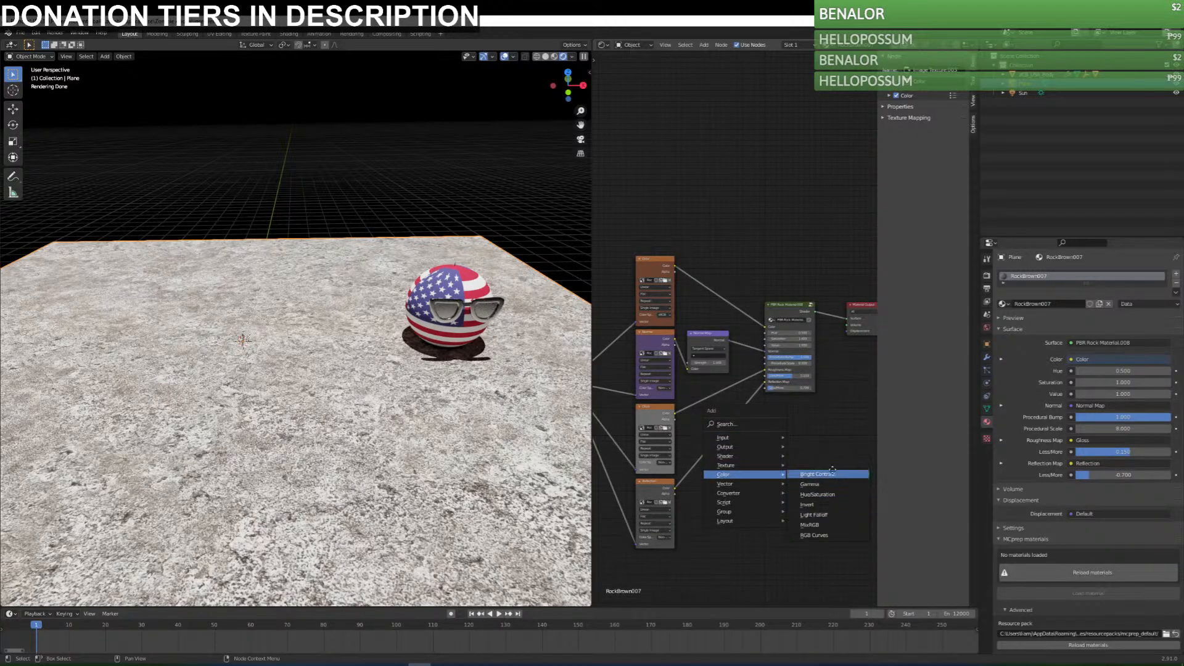
left_click(817, 474)
left_click(712, 294)
Darken the ground by lowering the Bright and Contrast values of the Bright/Contrast node.
mouse_move(715, 302)
left_mouse_down()
mouse_move(691, 301)
mouse_move(705, 298)
left_mouse_up()
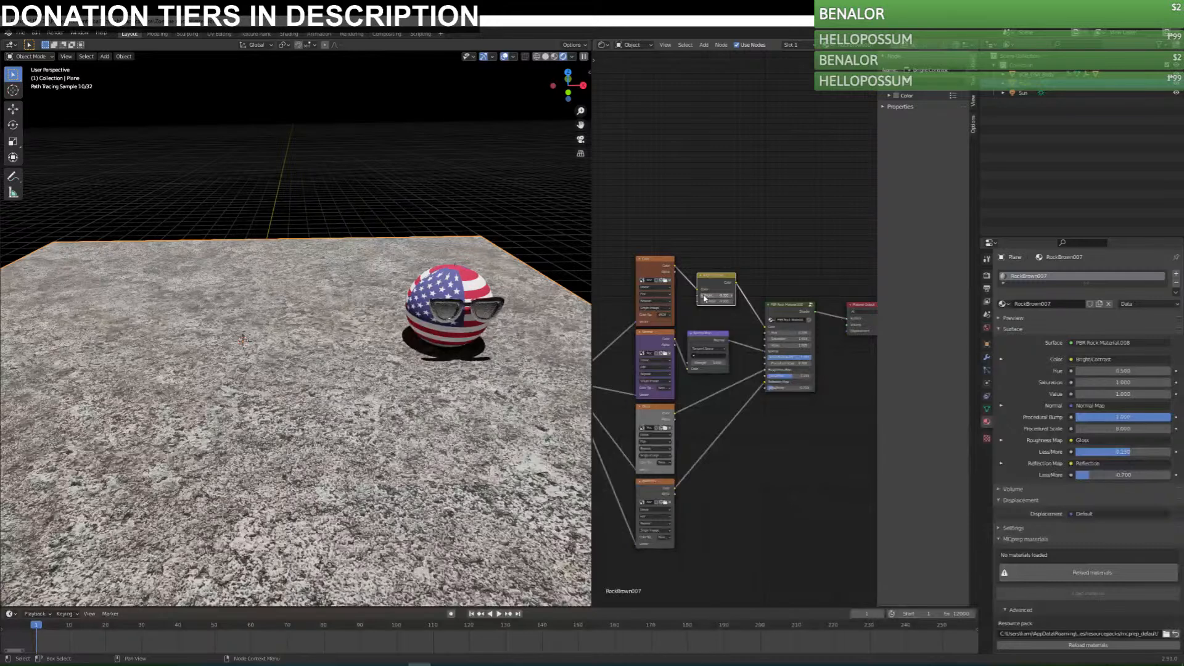
left_click(702, 302)
left_click(702, 302)
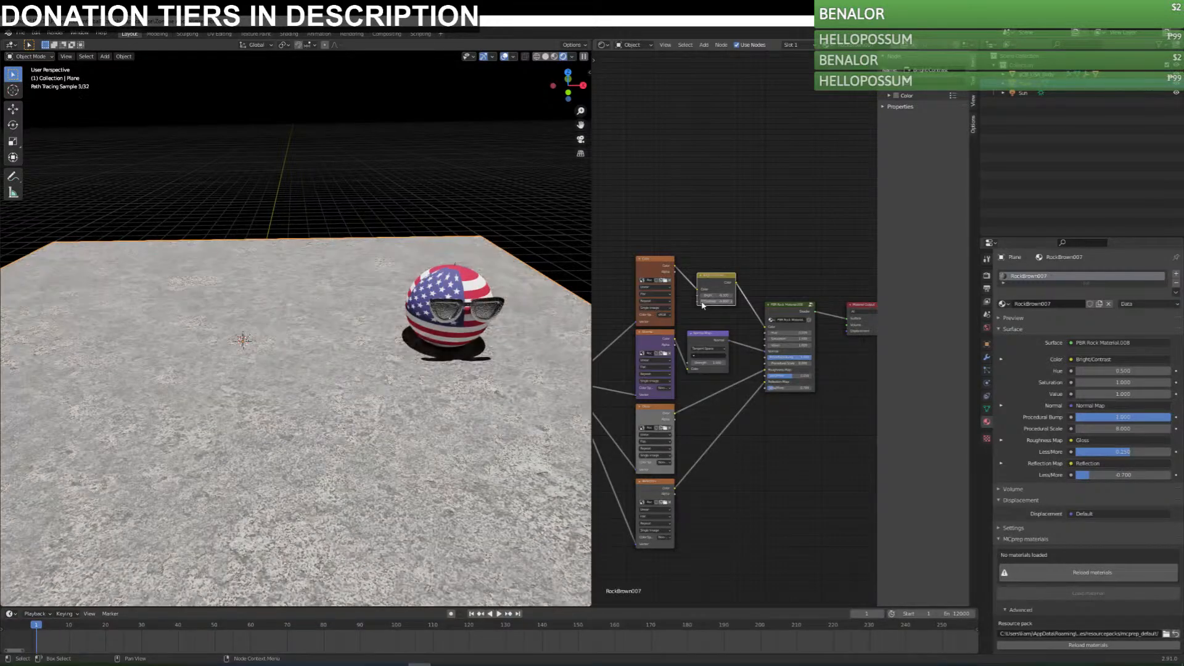
left_click(701, 296)
left_click(702, 296)
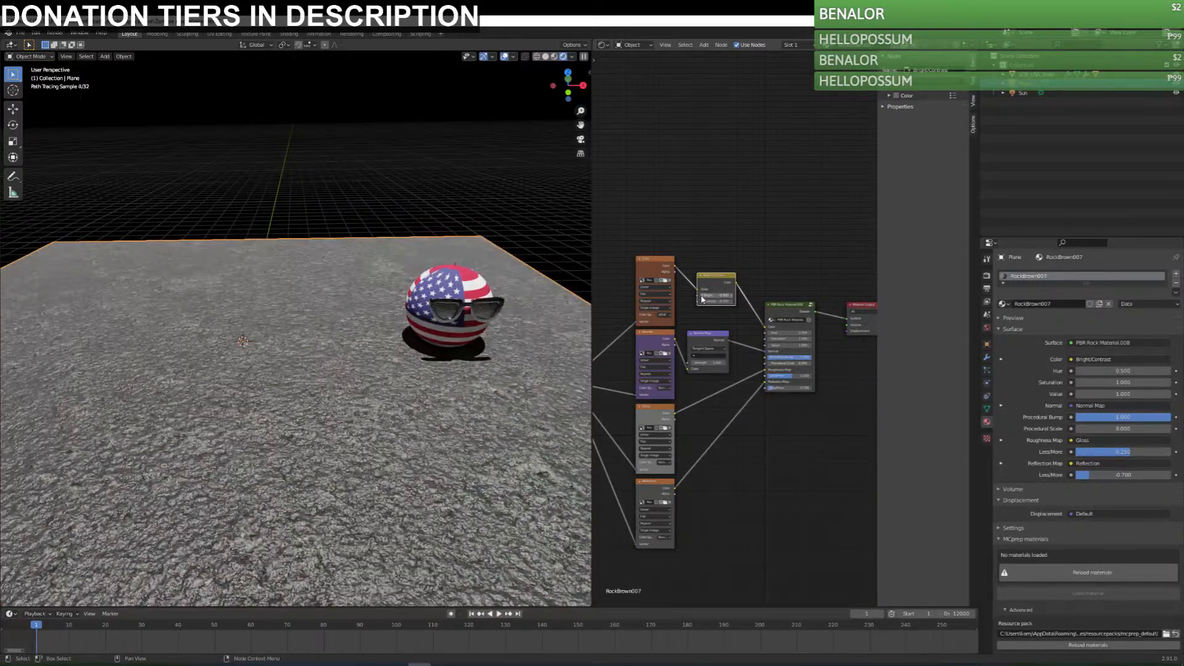
middle_click_drag(407, 321, 342, 372)
Try linking the color texture directly to the rock material group without the Bright/Contrast node, and undo the deletion and new link.
left_click(715, 285)
key("x")
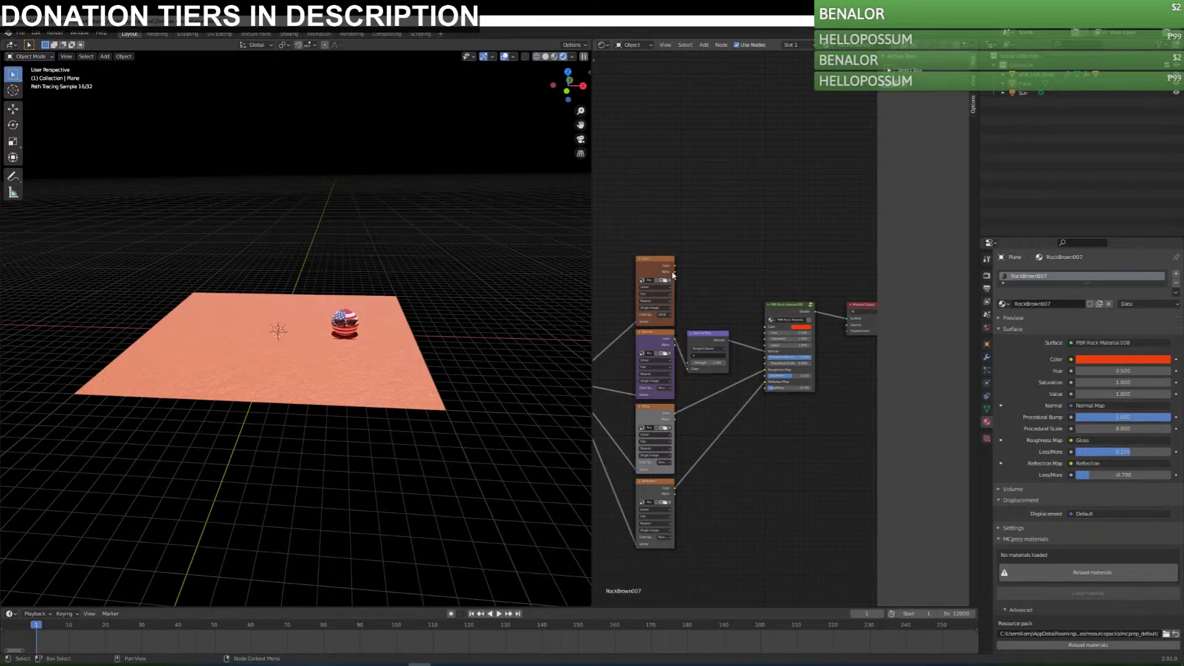
left_click_drag(674, 266, 765, 327)
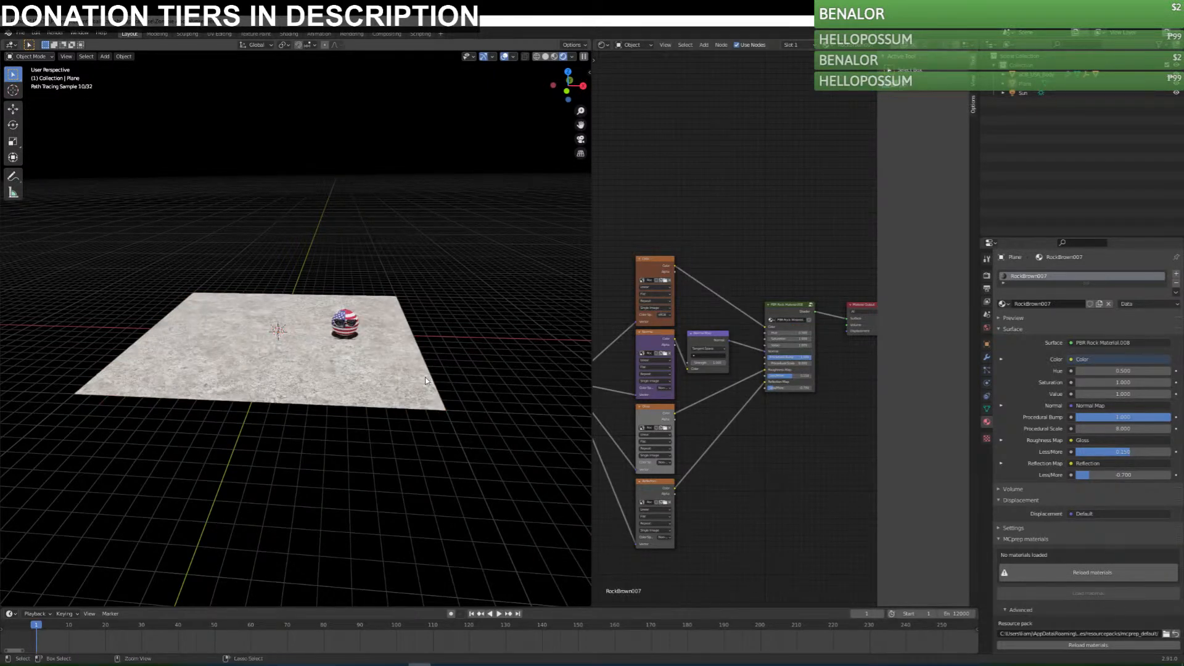
key("ctrl+z")
key("ctrl+z")
Slightly lower the ground material's roughness Less/More amount and set its reflection Less/More amount to about -0.62.
scroll(399, 315, "up", 5)
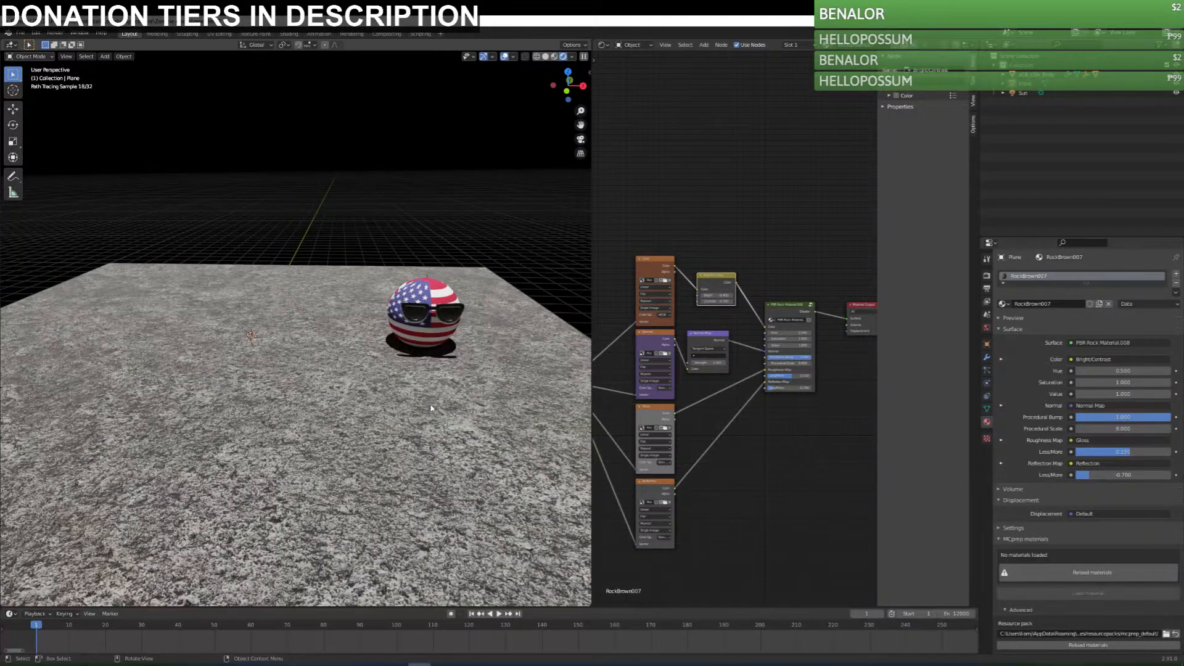
middle_click_drag(432, 441, 401, 423)
left_click(402, 423)
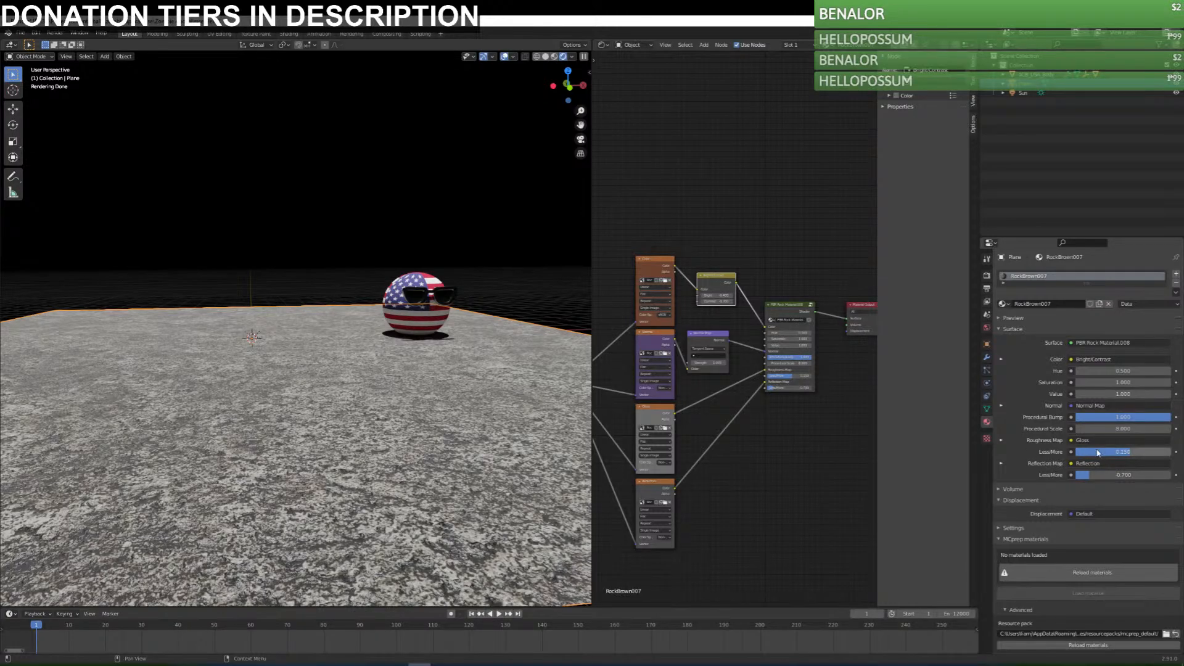
mouse_move(1126, 452)
left_mouse_down()
mouse_move(1151, 452)
mouse_move(1123, 452)
mouse_move(1104, 475)
mouse_move(1170, 475)
left_mouse_up()
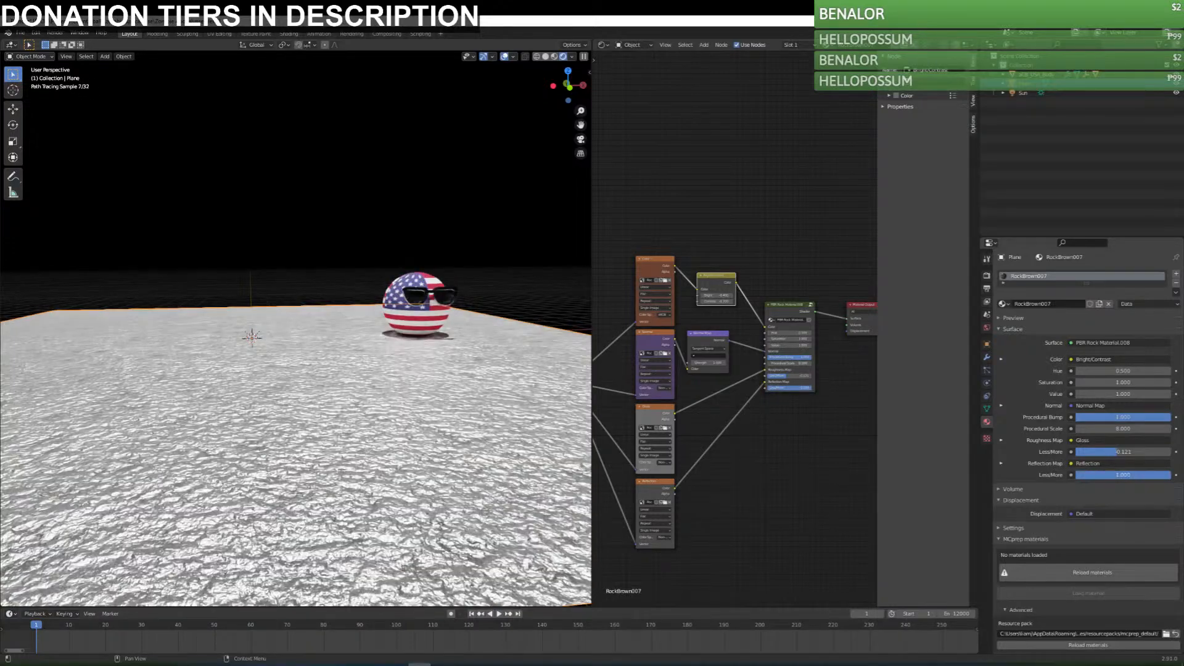
left_click_drag(1123, 475, 1090, 475)
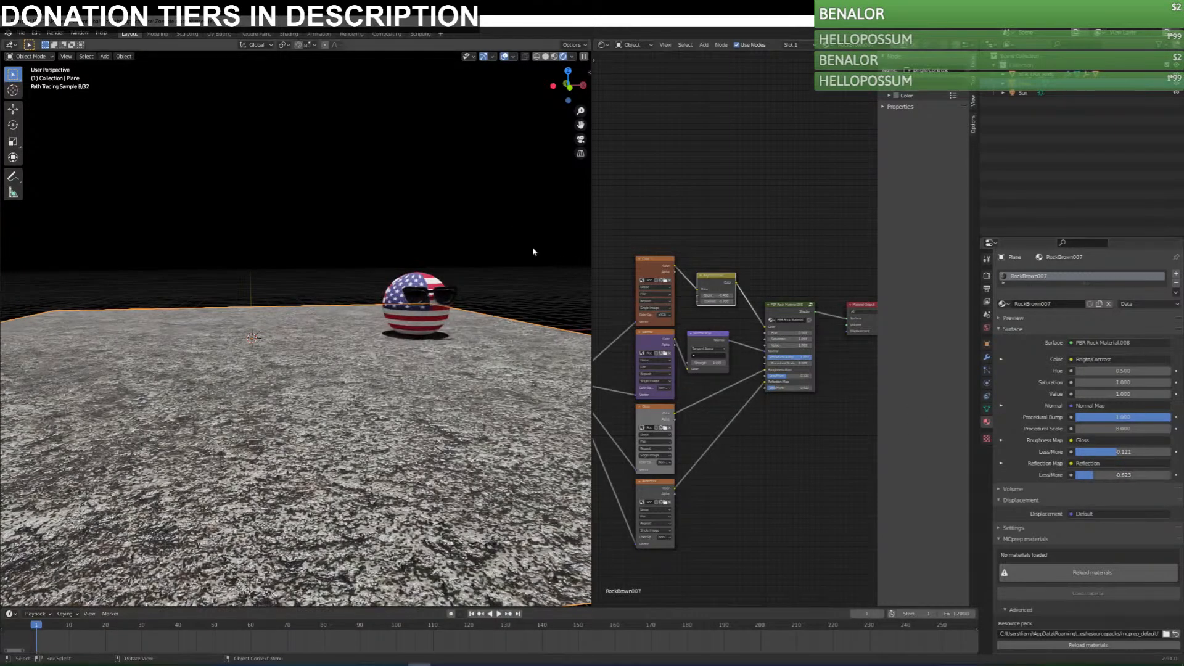
Set the Procedural Bump of the PBR Rock Material group to 0.5 and inspect the ground from several angles.
middle_click_drag(561, 255, 506, 396)
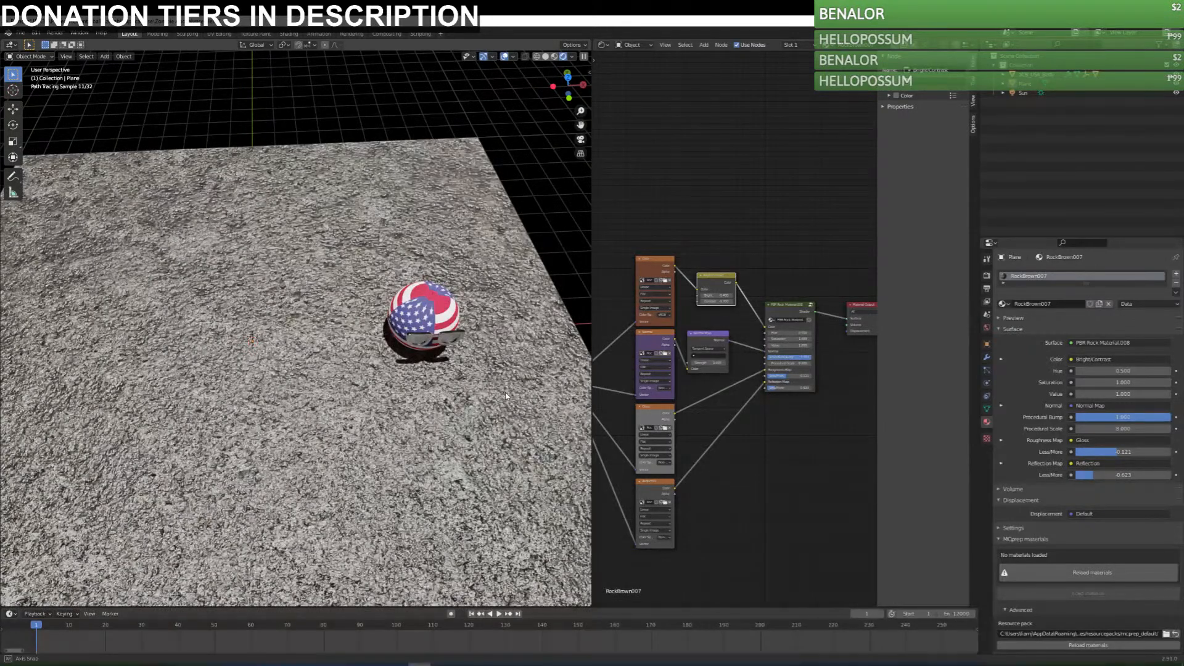
scroll(507, 397, "down", 3)
middle_click_drag(388, 403, 422, 345)
middle_click_drag(767, 434, 769, 438)
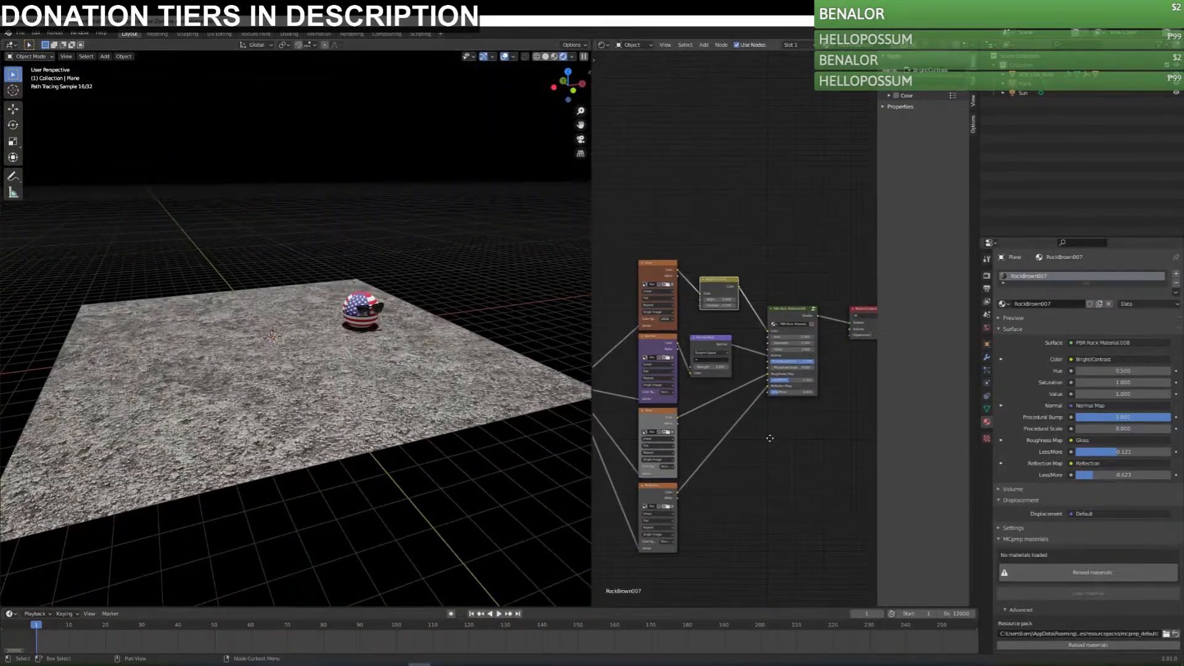
left_click(801, 362)
type("0.5")
key("Return")
scroll(392, 429, "up", 4)
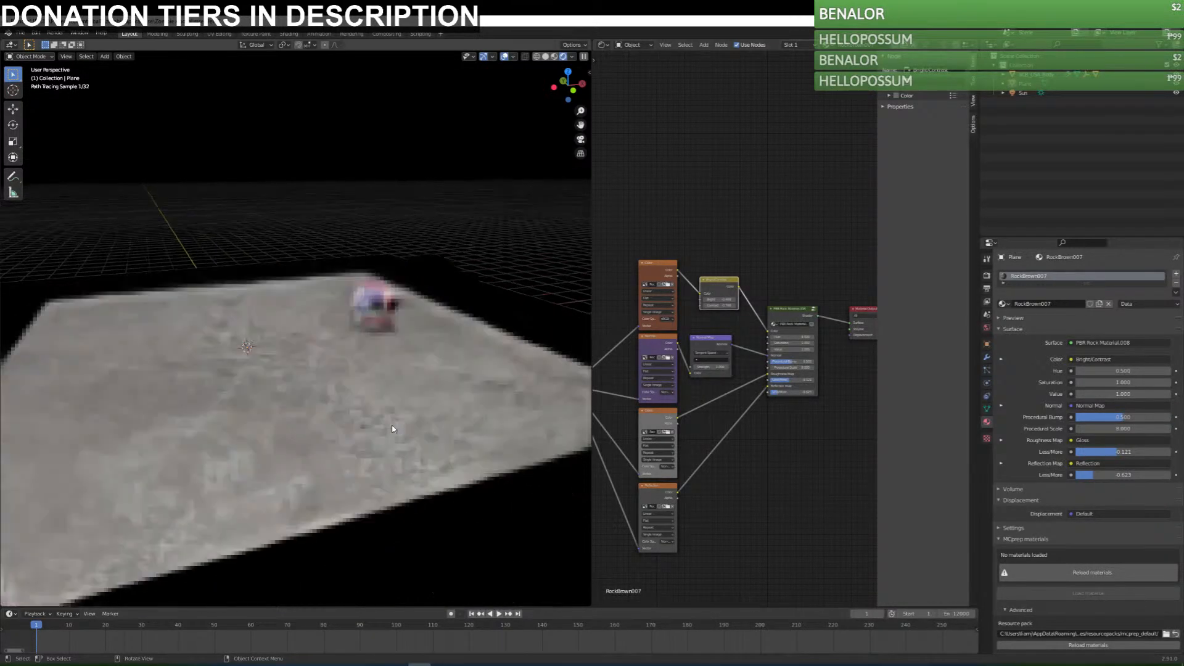
scroll(392, 427, "down", 3)
middle_click_drag(392, 428, 462, 267)
scroll(380, 400, "down", 4)
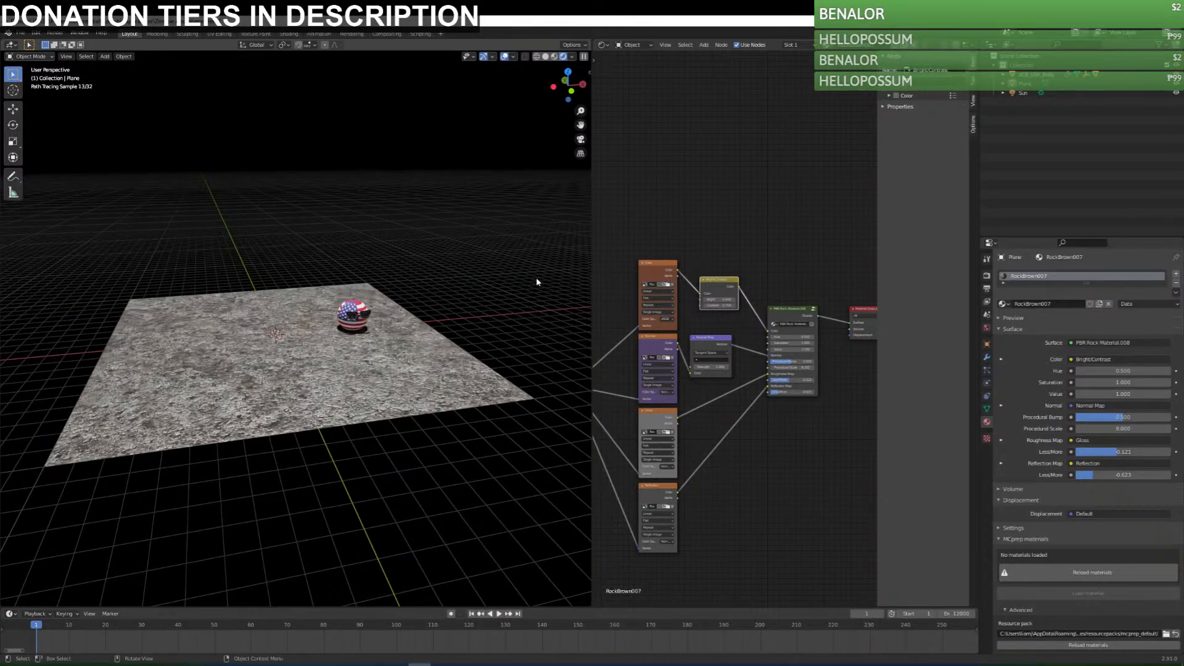
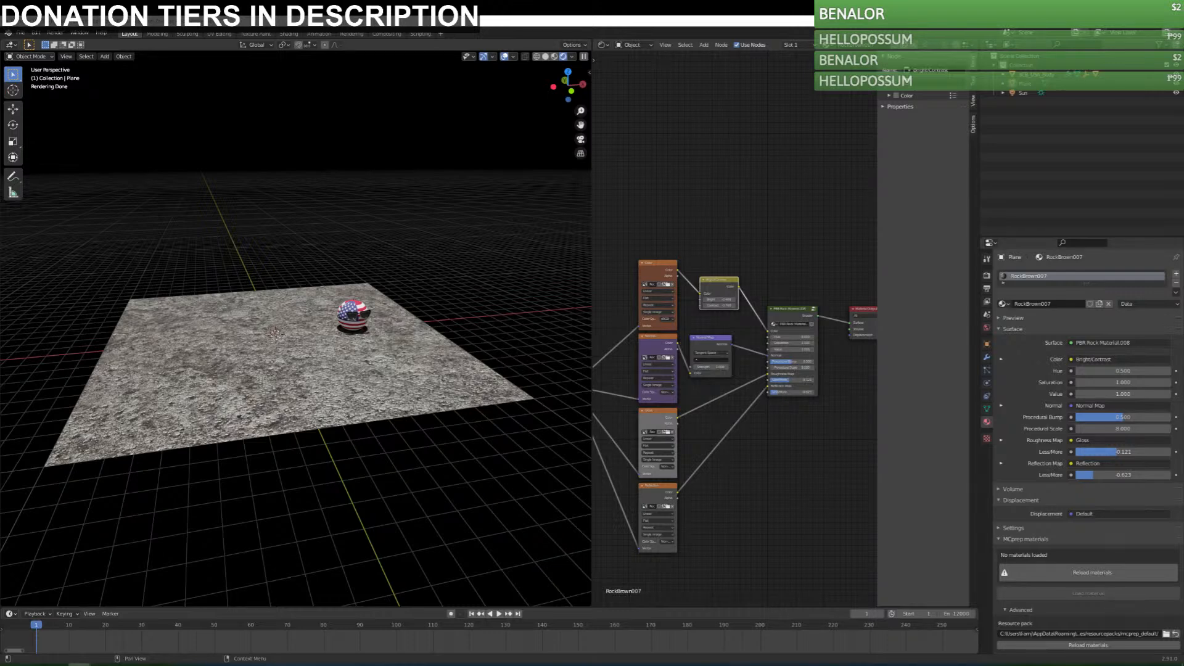
Darken the color of the Glossy BSDF material on the ball's sunglasses to a mid grey.
middle_click_drag(420, 493, 396, 407)
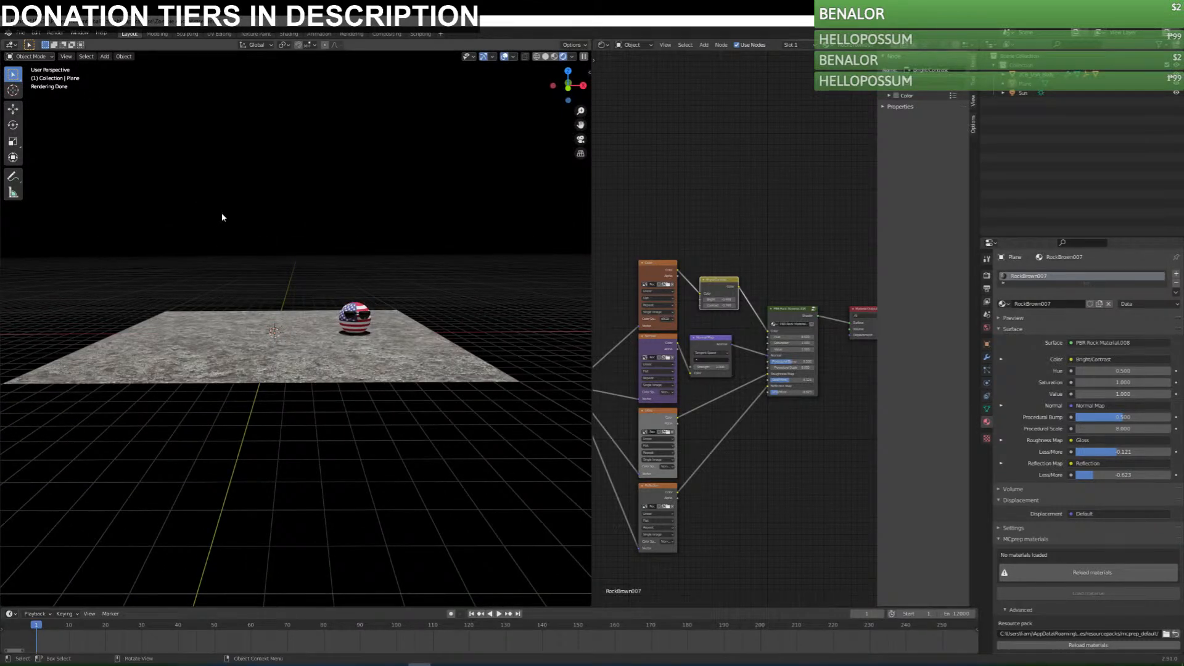
scroll(371, 338, "up", 3)
middle_click_drag(371, 341, 351, 424)
middle_click_drag(369, 383, 380, 345)
scroll(380, 345, "up", 3)
left_click(463, 305)
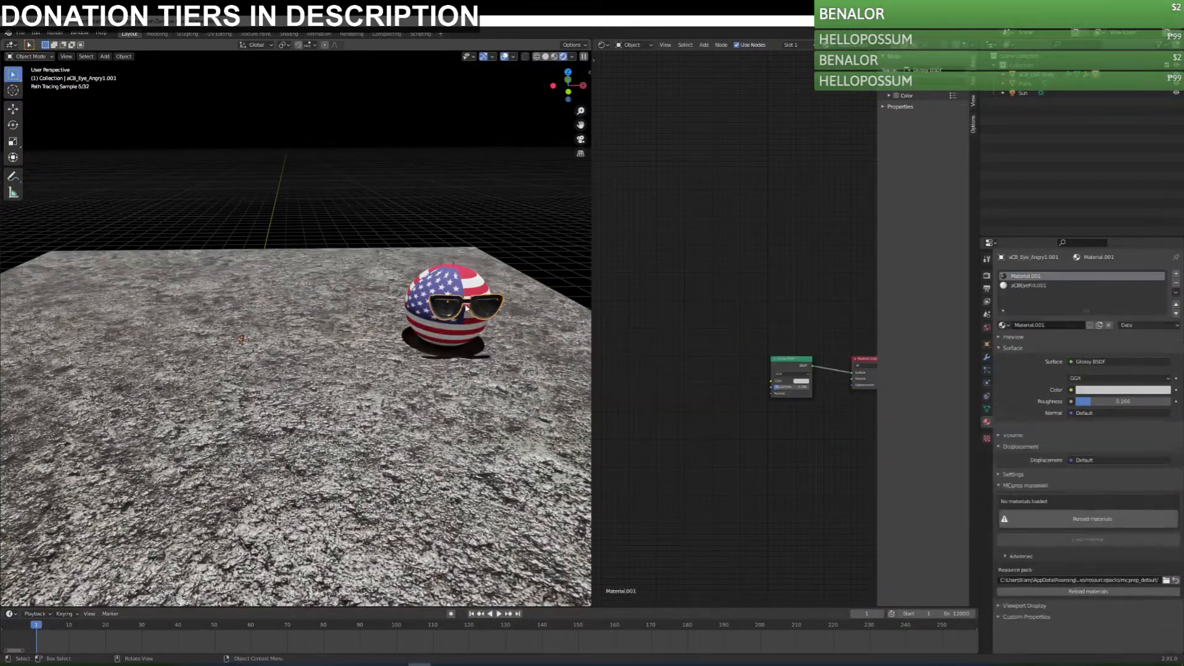
left_click(1111, 393)
left_click_drag(1166, 288, 1161, 292)
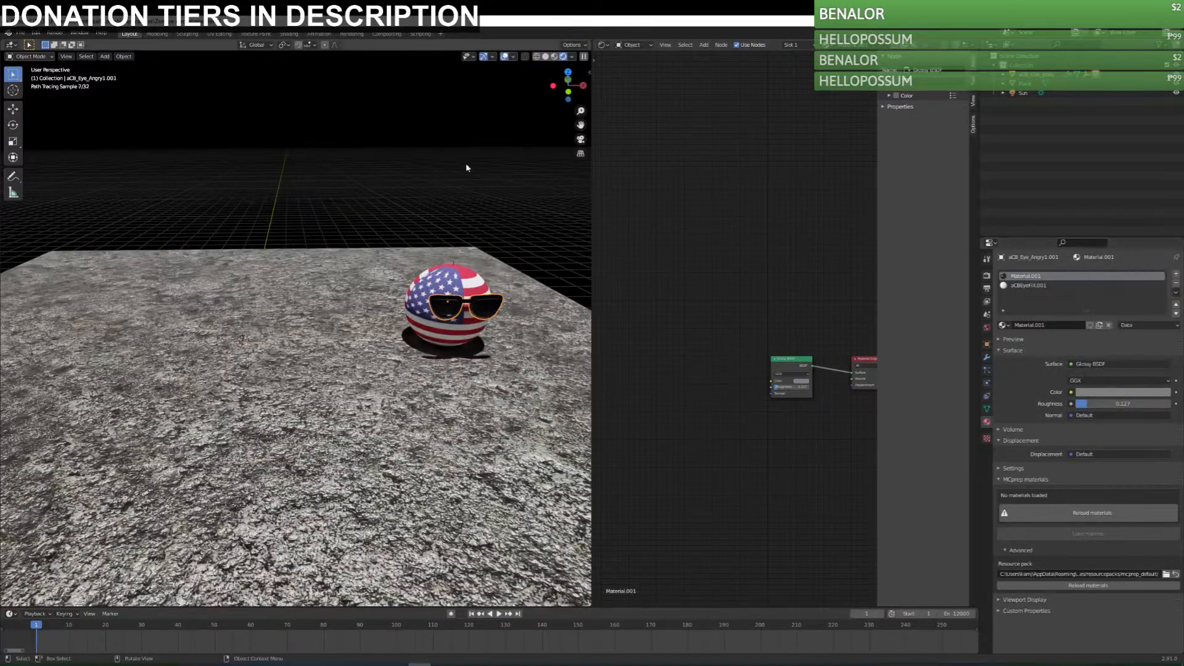
Show the scene from above in Material Preview shading, select the ground plane and save the file.
scroll(469, 415, "down", 3)
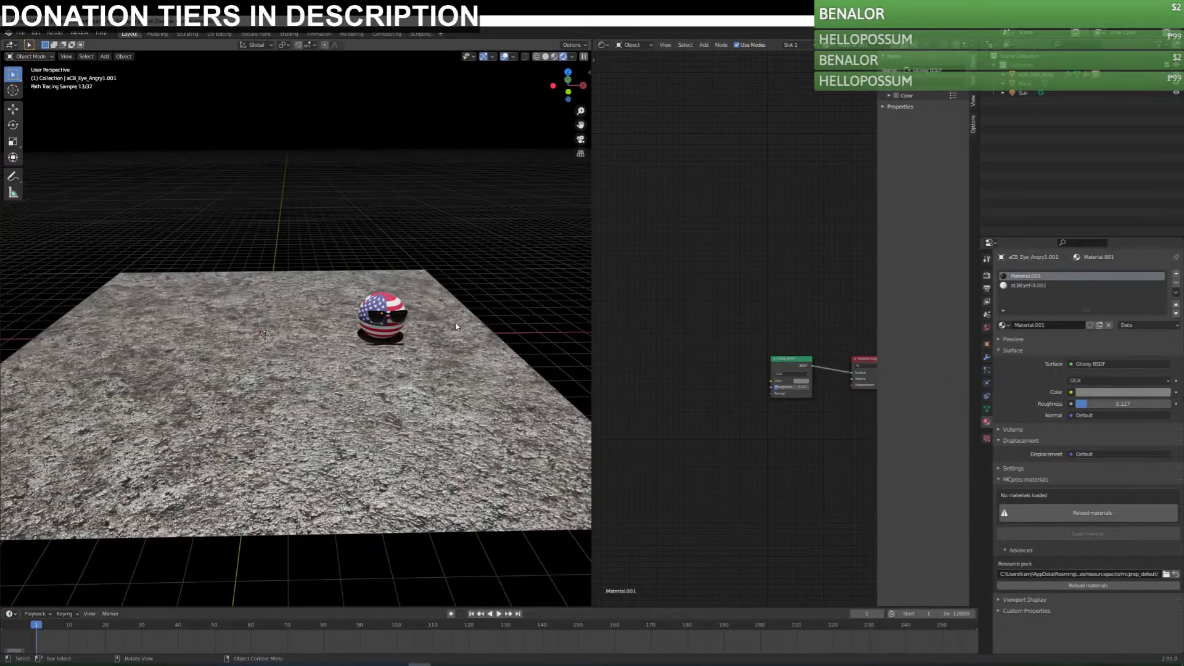
scroll(425, 284, "down", 2)
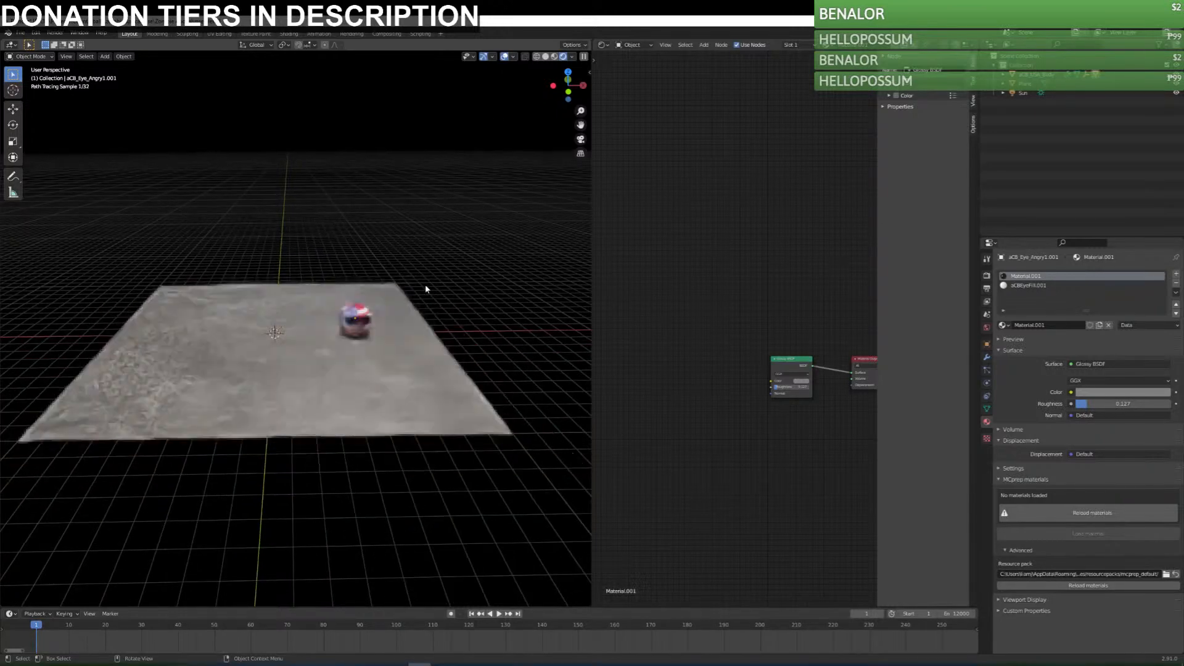
left_click(553, 58)
middle_click_drag(371, 341, 434, 333)
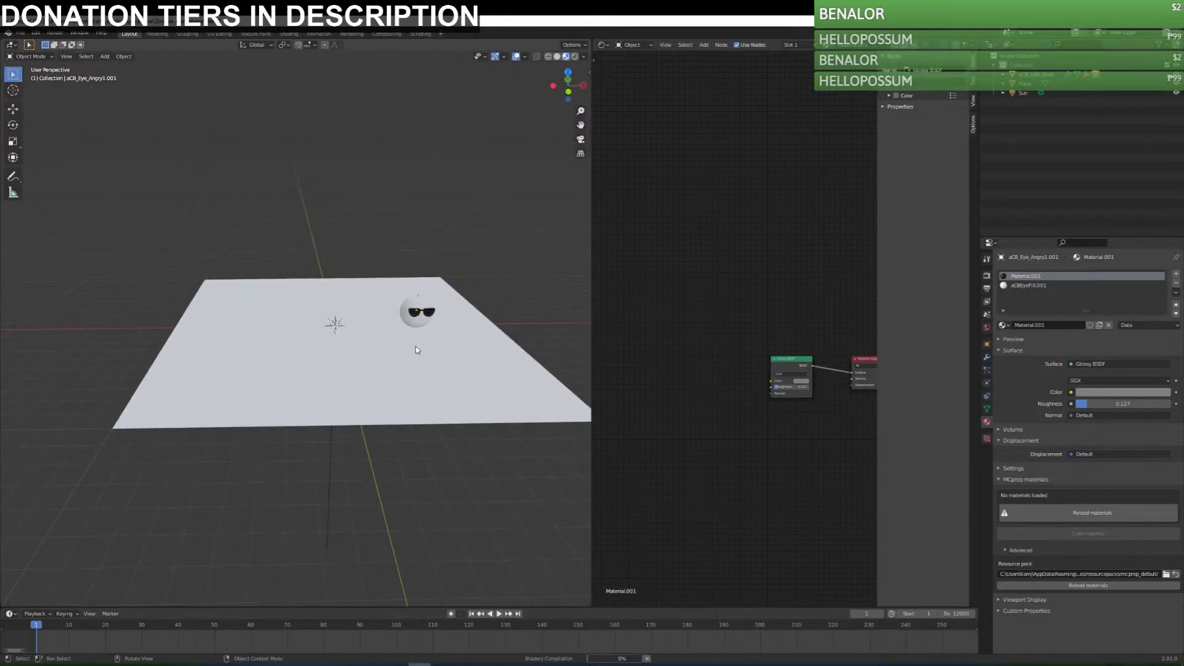
key("KP_7")
left_click(373, 352)
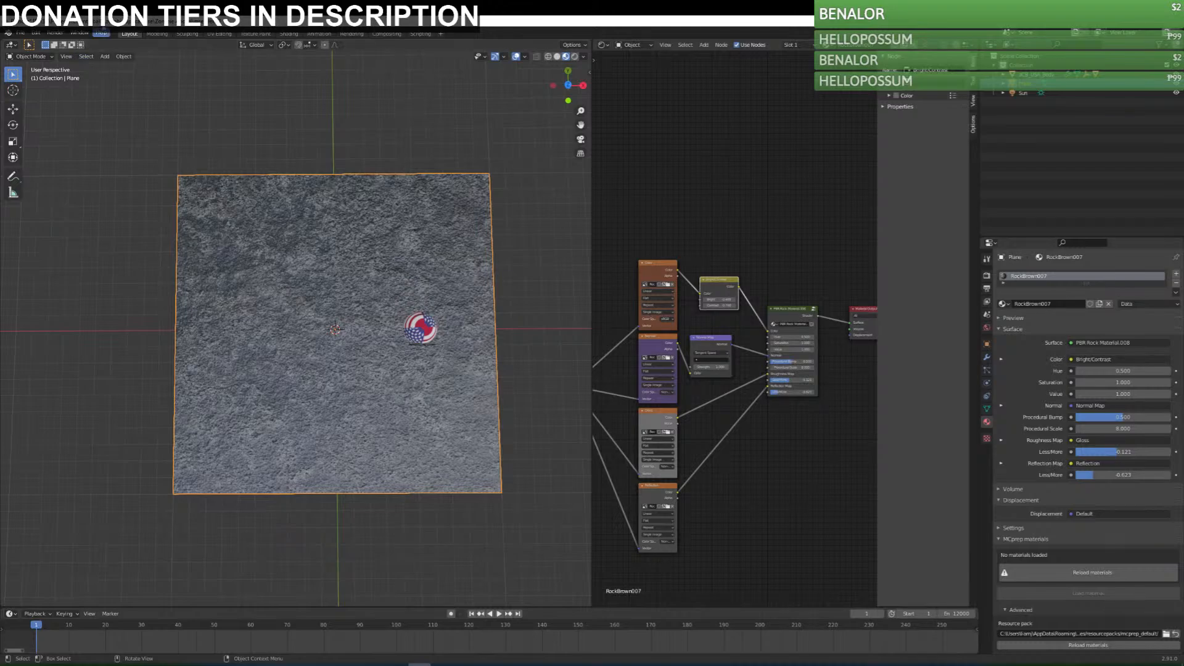
key("ctrl+s")
Readjust the values of the ground material's Bright/Contrast node to get a medium grey rock surface.
middle_click_drag(339, 352, 387, 362)
scroll(387, 363, "up", 5)
middle_click_drag(430, 404, 381, 356)
scroll(406, 407, "down", 1)
scroll(407, 407, "down", 3)
middle_click_drag(407, 407, 417, 467)
left_click_drag(720, 306, 696, 299)
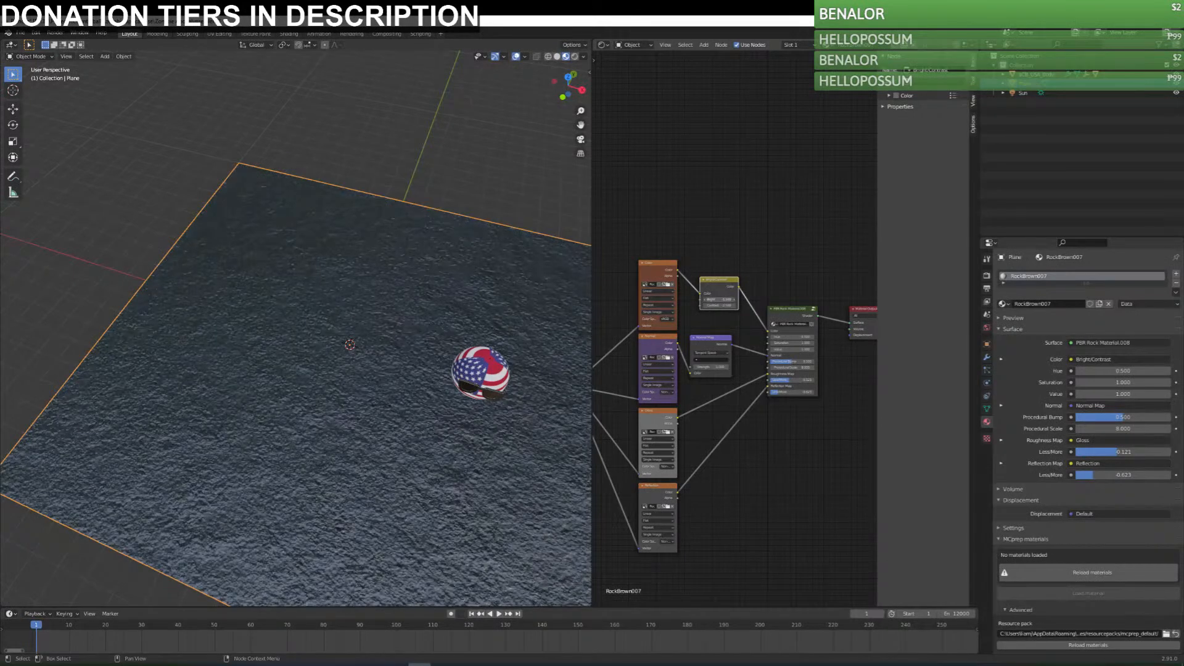
key("Return")
middle_click_drag(521, 373, 521, 341)
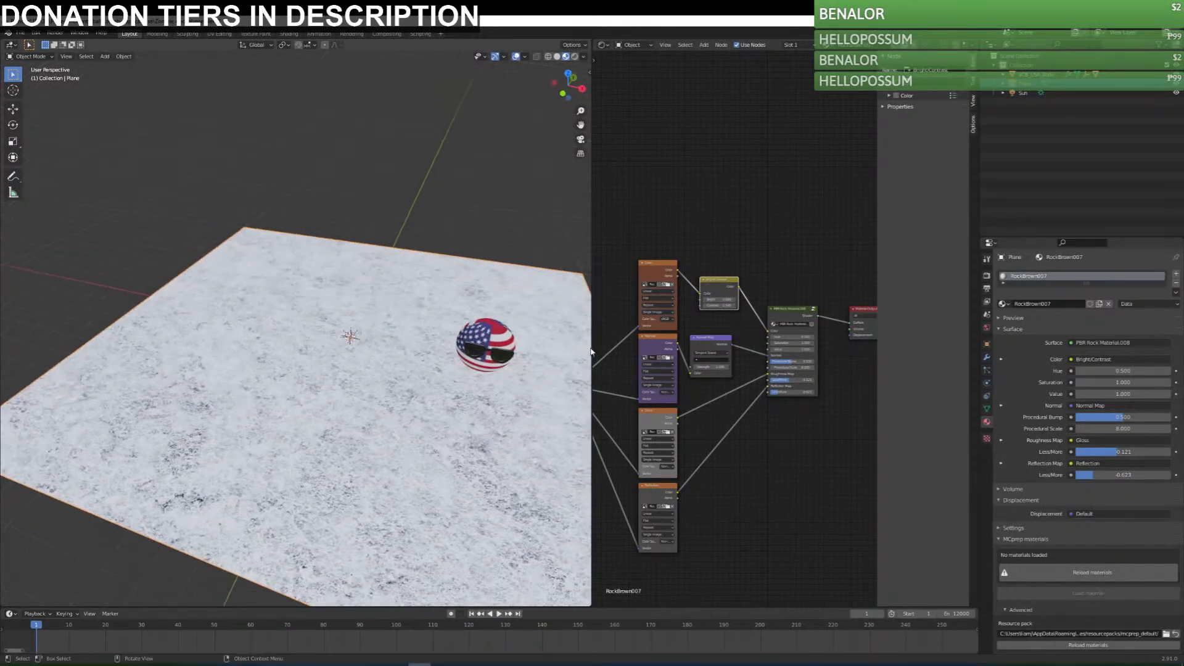
mouse_move(720, 306)
left_mouse_down()
mouse_move(742, 306)
mouse_move(716, 299)
left_mouse_up()
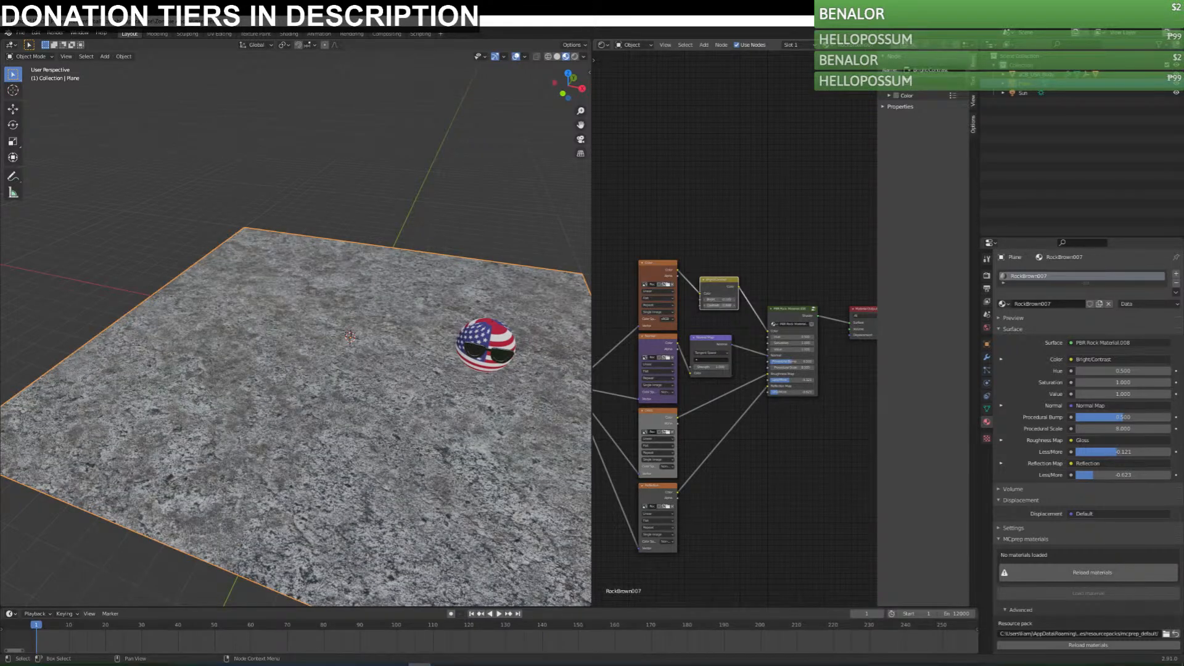
key("Return")
Inspect the ground in rendered shading and consult the Walking Dead prison reference image in the browser.
mouse_move(481, 386)
middle_mouse_down()
mouse_move(477, 351)
mouse_move(417, 410)
mouse_move(411, 461)
mouse_move(444, 370)
middle_mouse_up()
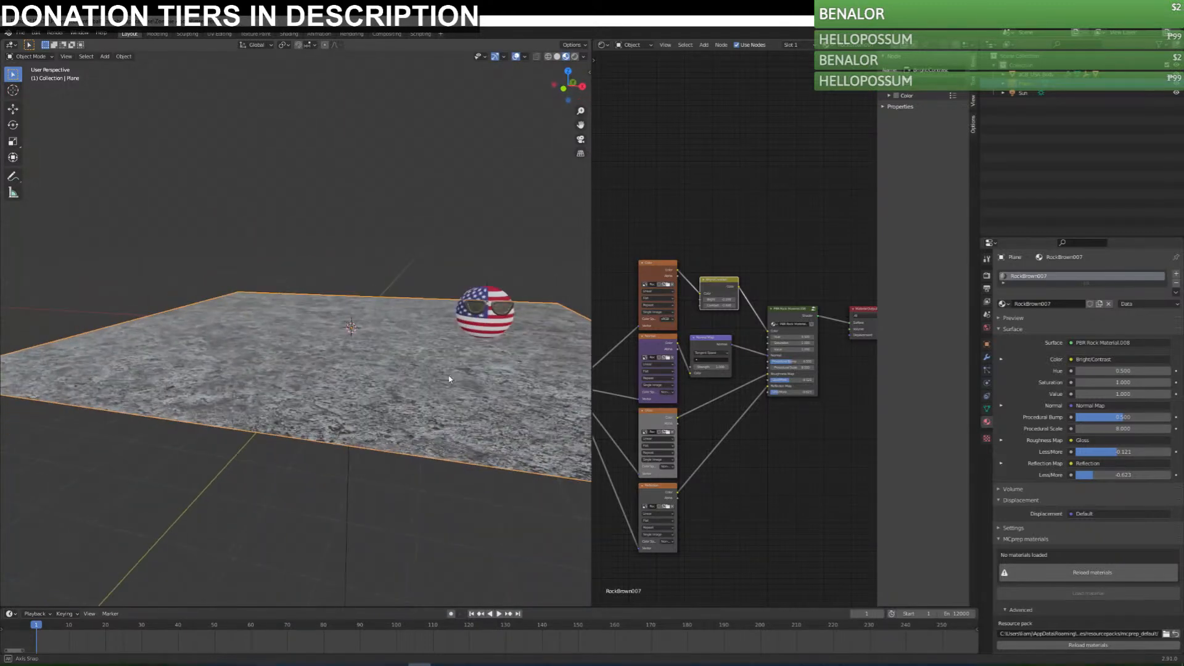
left_click(574, 56)
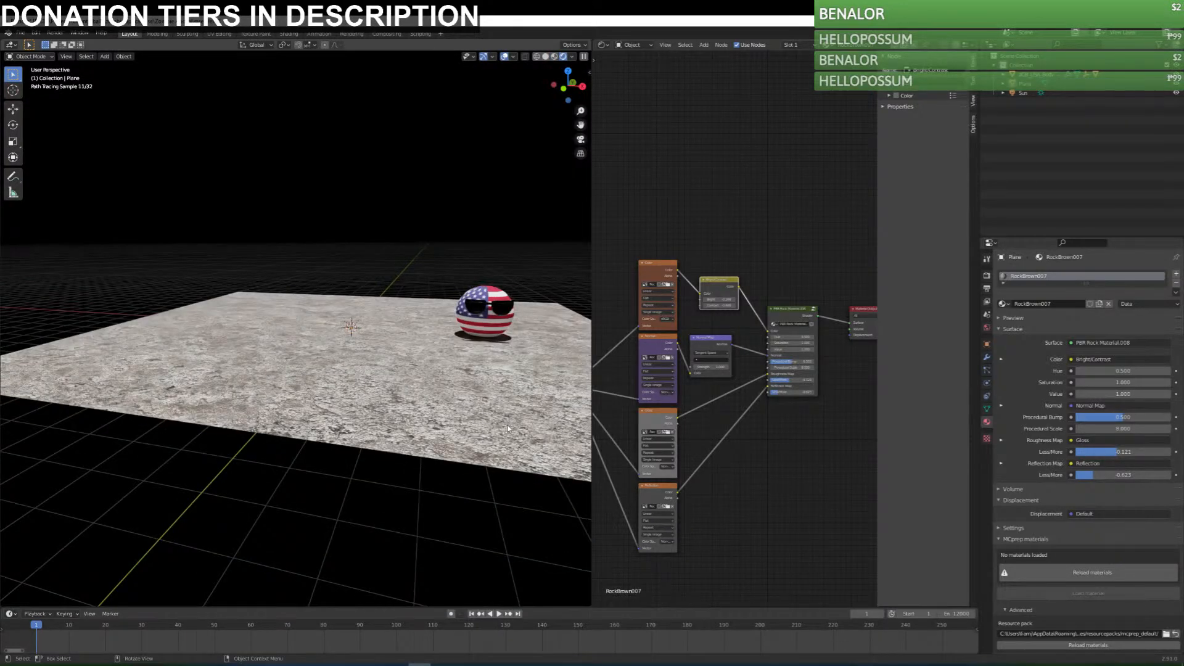
scroll(494, 435, "up", 5)
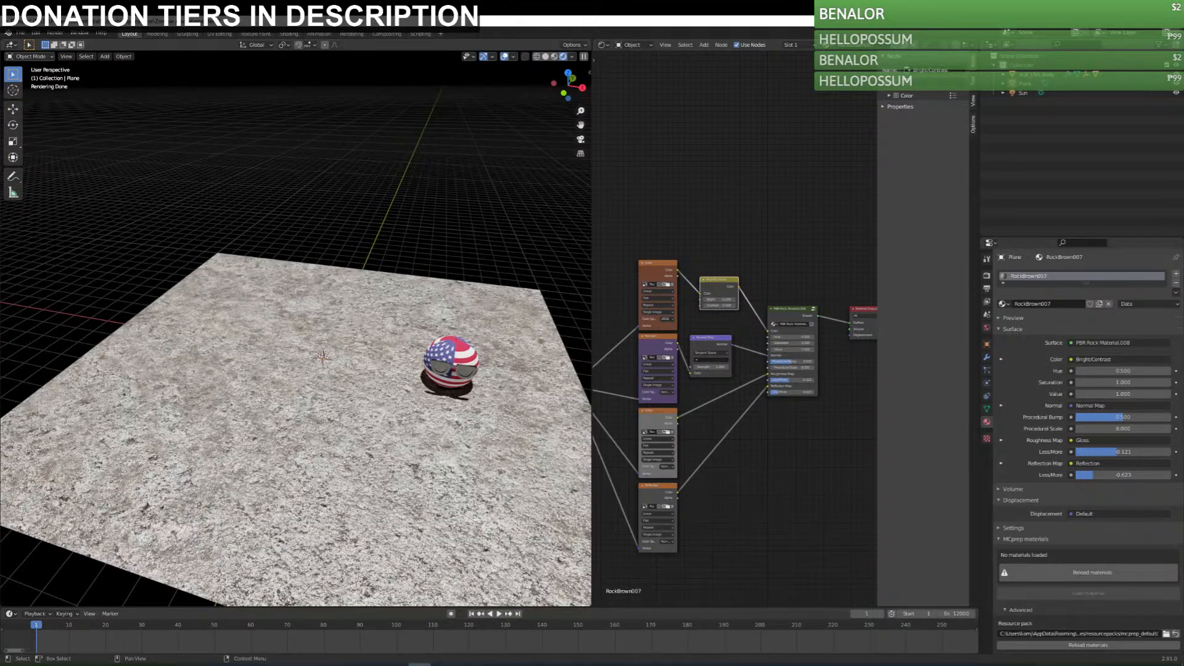
left_click_drag(1183, 114, 667, 112)
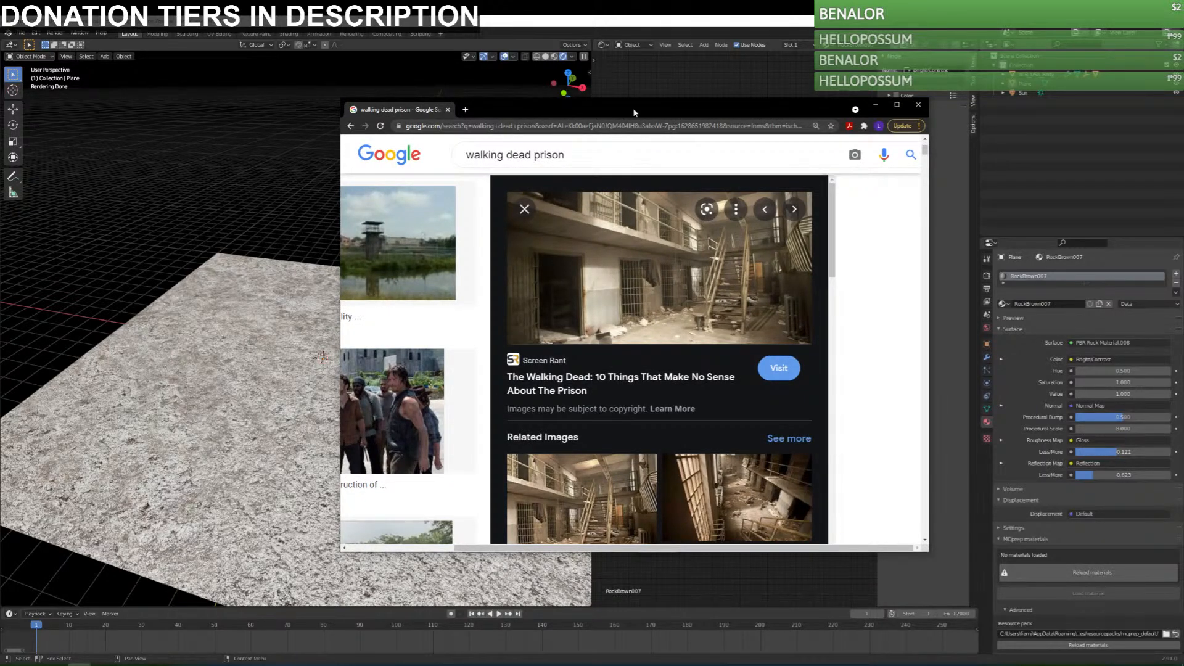
left_click_drag(633, 111, 1183, 105)
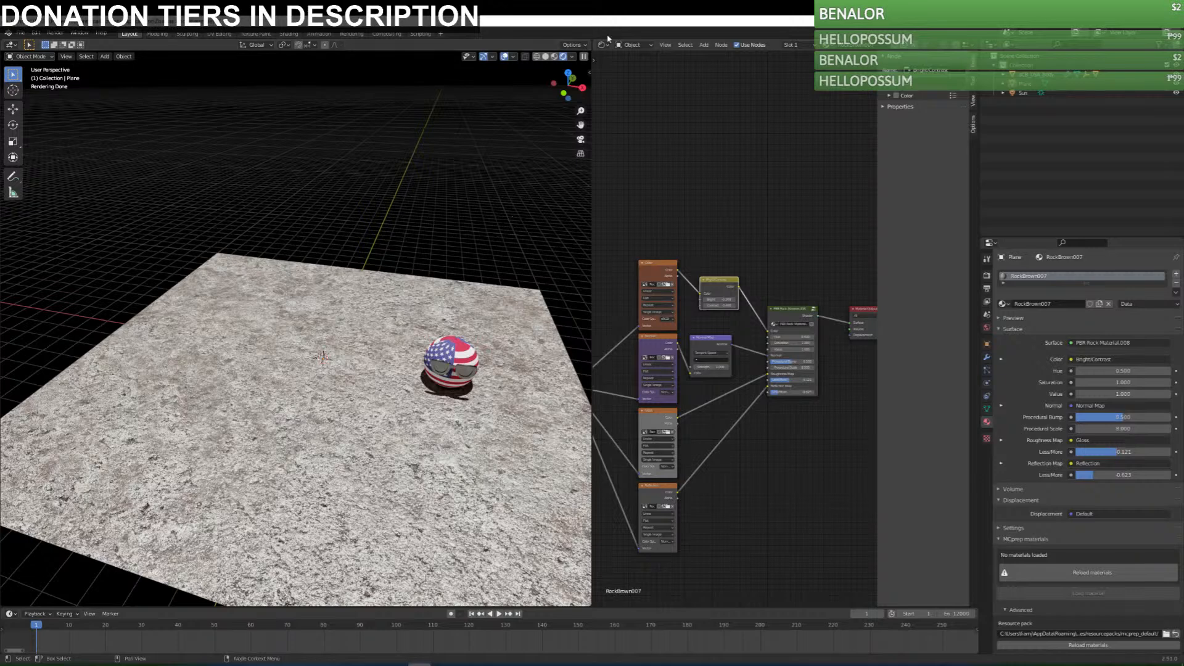
Add a mesh plane in Material Preview shading and rotate it 90° around the Y axis in Edit Mode.
left_click(554, 56)
key("shift+a")
mouse_move(432, 250)
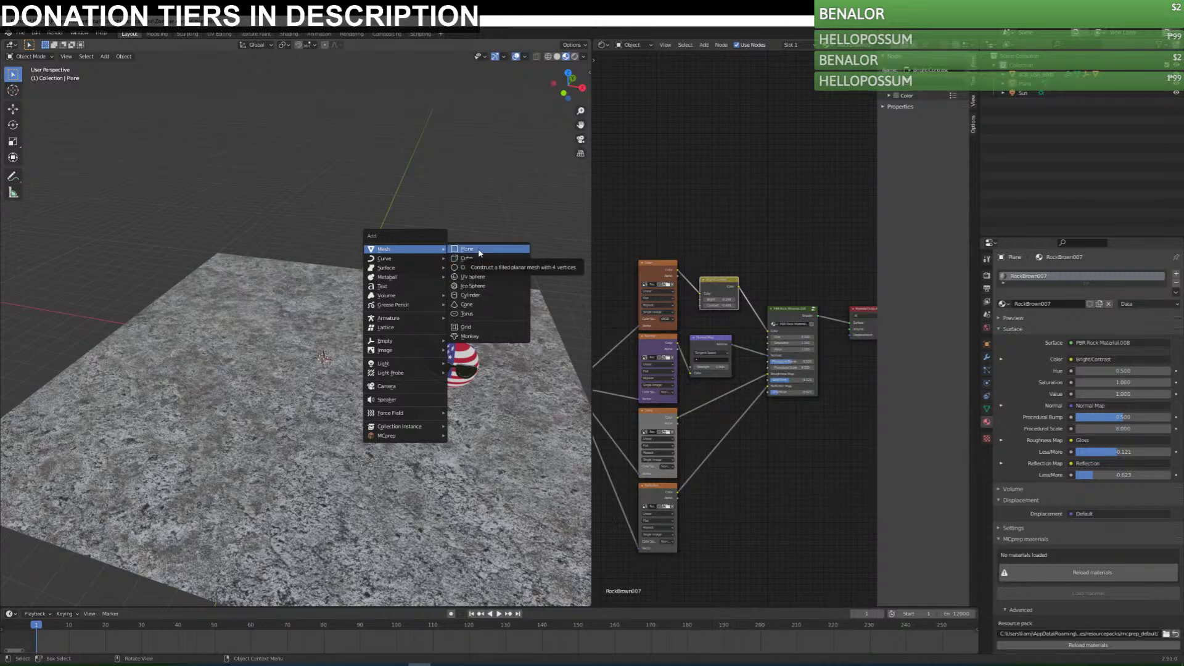
left_click(479, 253)
mouse_move(457, 280)
middle_mouse_down()
mouse_move(382, 308)
mouse_move(457, 280)
middle_mouse_up()
key("Tab")
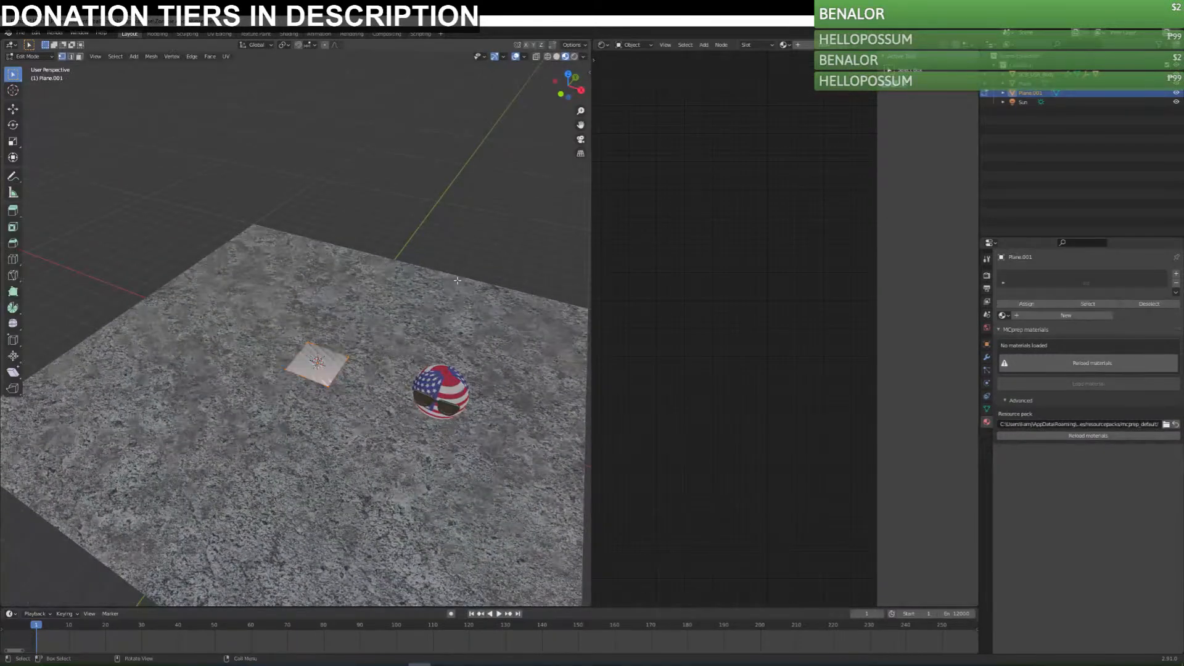
type("ry90")
key("Return")
Raise the upright plane along Z so it stands on the ground.
middle_click_drag(425, 394, 432, 346)
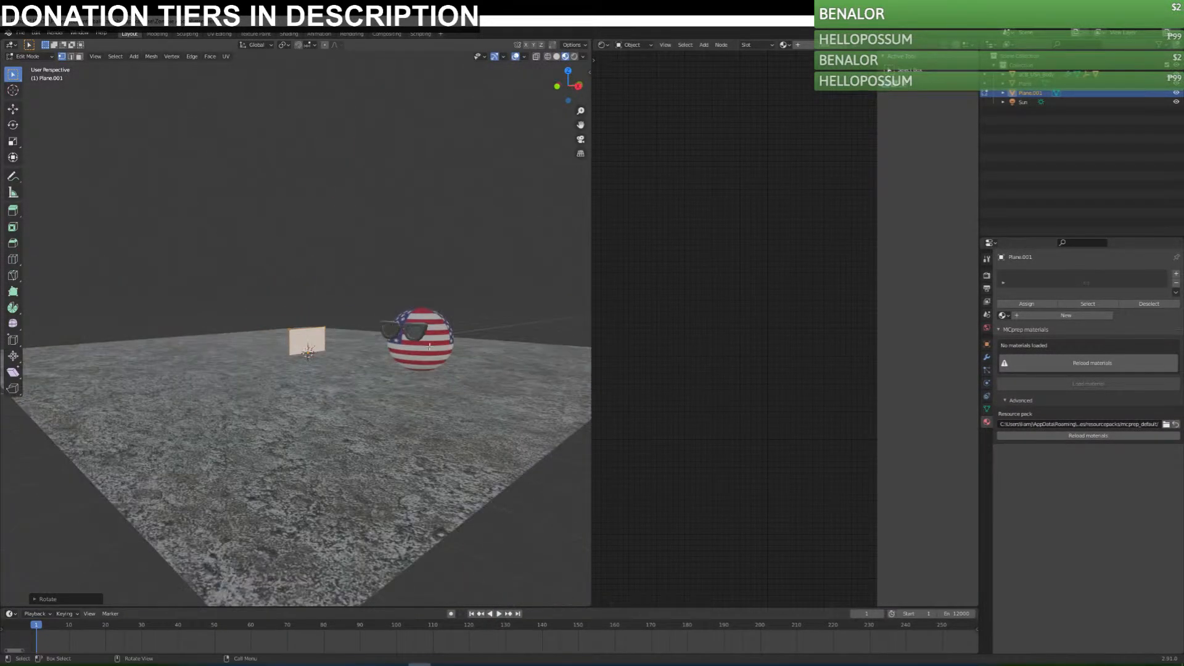
key("g")
key("z")
left_click(429, 346)
Extrude the plane's top edge upward along Z three times to form a four-segment column.
middle_click_drag(428, 347, 424, 374)
key("e")
key("z")
left_click(425, 327)
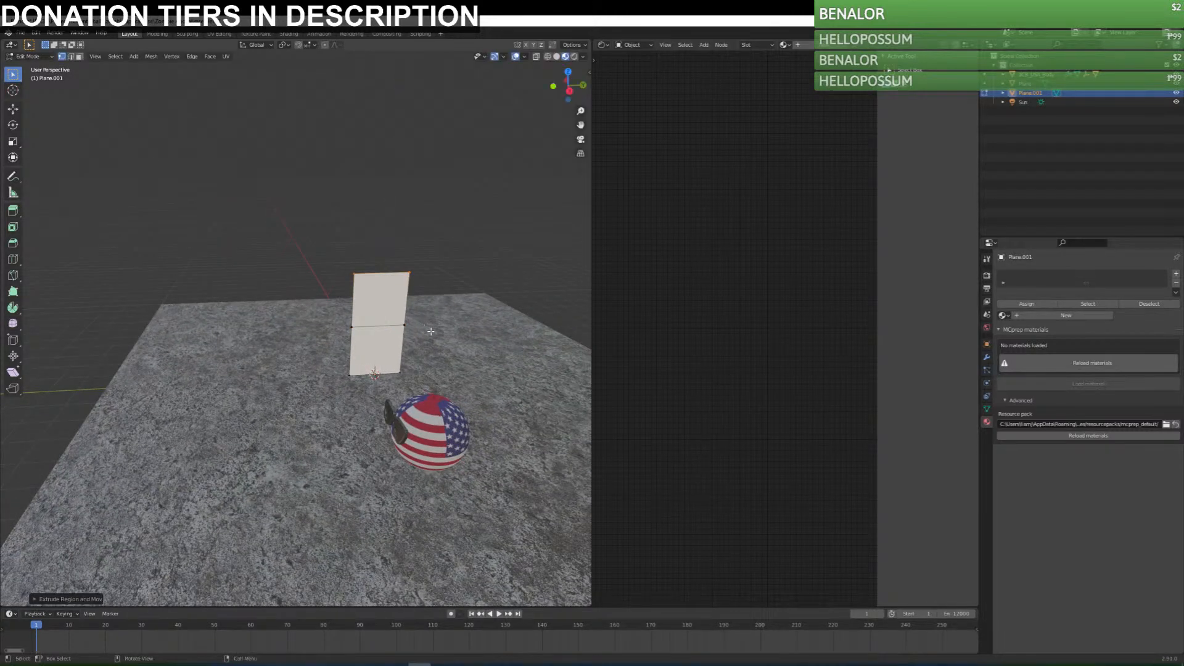
left_click(430, 270)
mouse_move(425, 286)
middle_mouse_down()
mouse_move(405, 290)
mouse_move(413, 265)
mouse_move(439, 270)
middle_mouse_up()
key("e")
key("z")
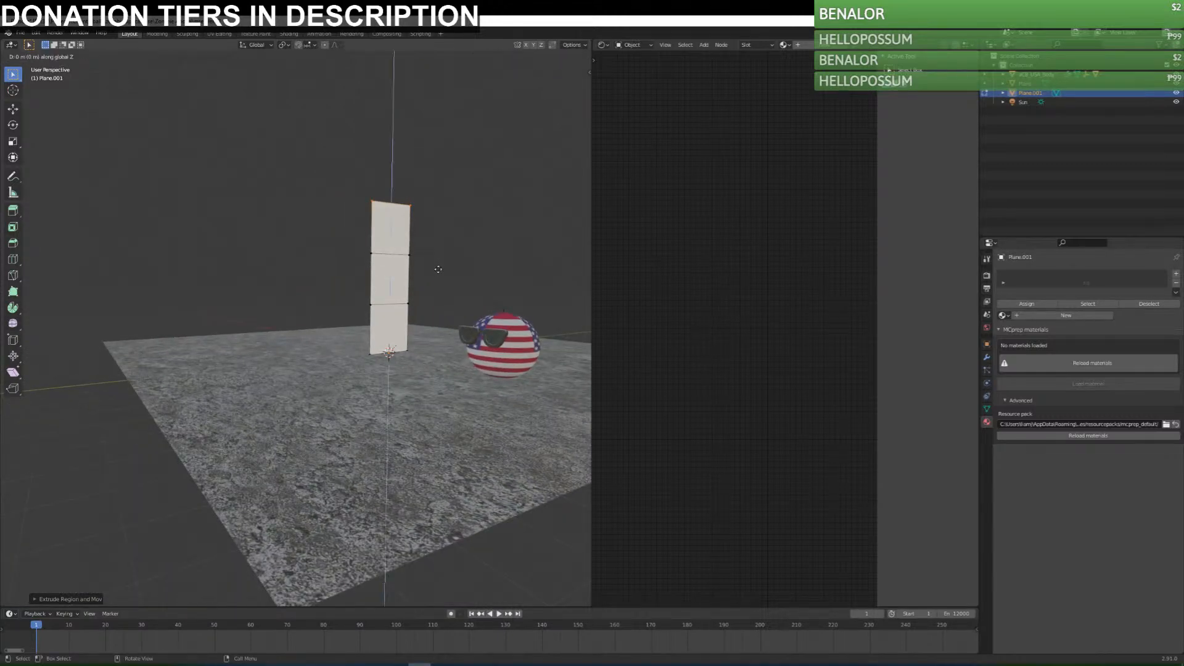
left_click(358, 212)
Extrude the side edge of the column's top segment along Y three times to form a horizontal beam.
middle_click_drag(356, 211, 450, 225)
key("e")
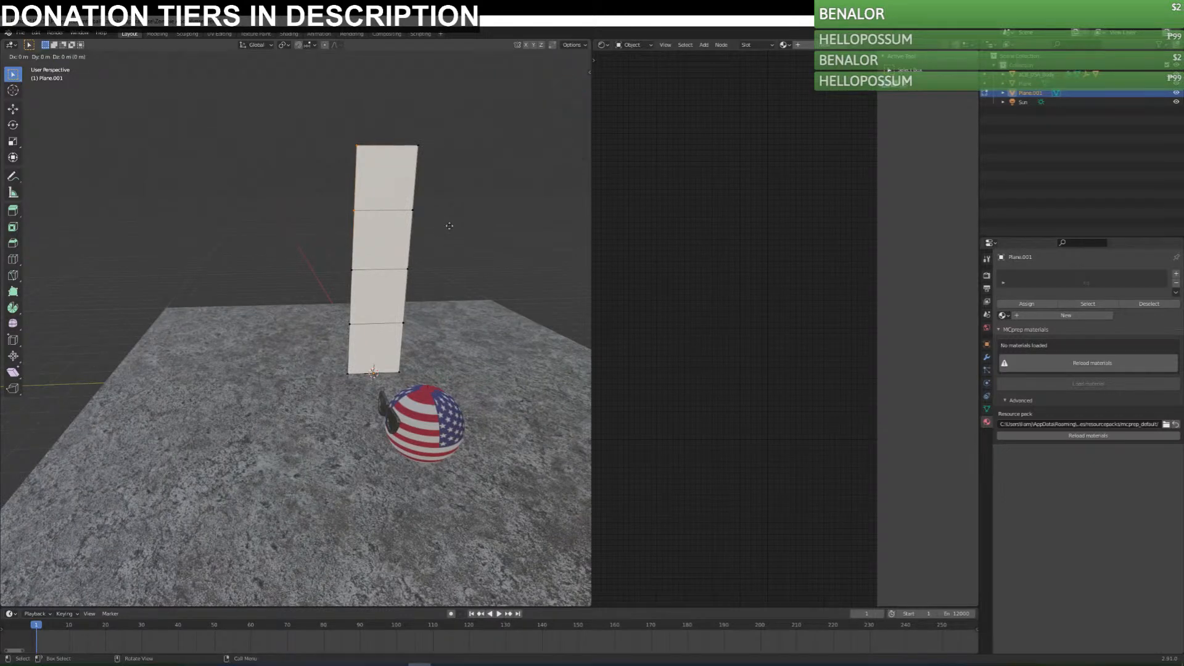
key("y")
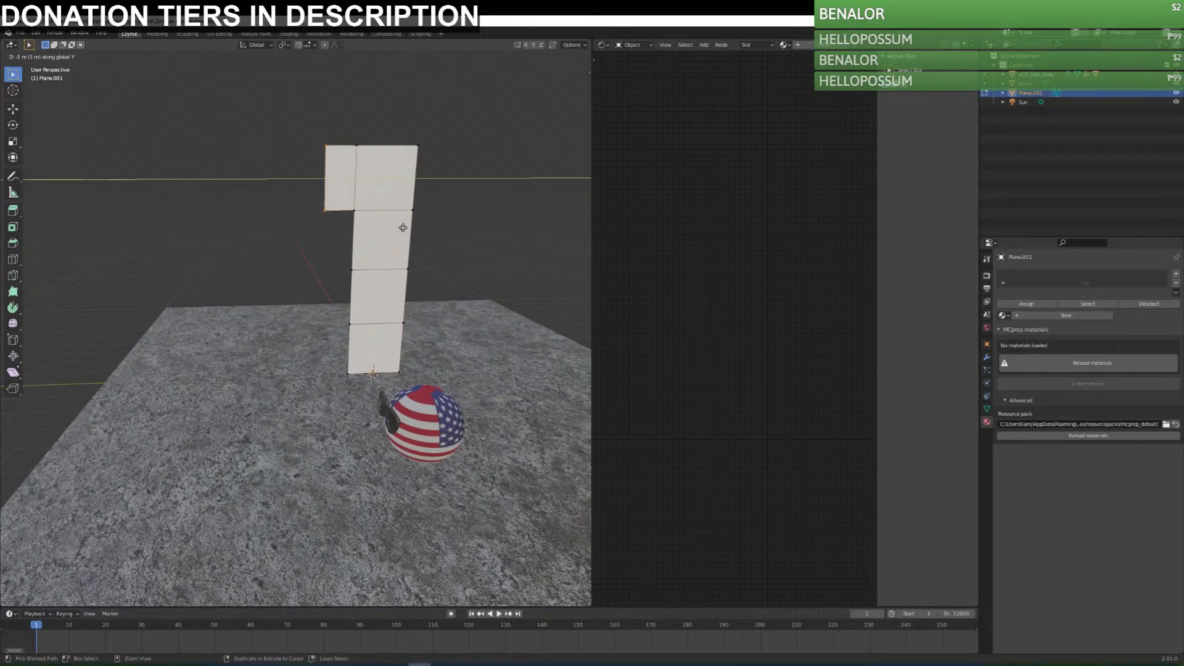
left_click(396, 231)
key("e")
key("y")
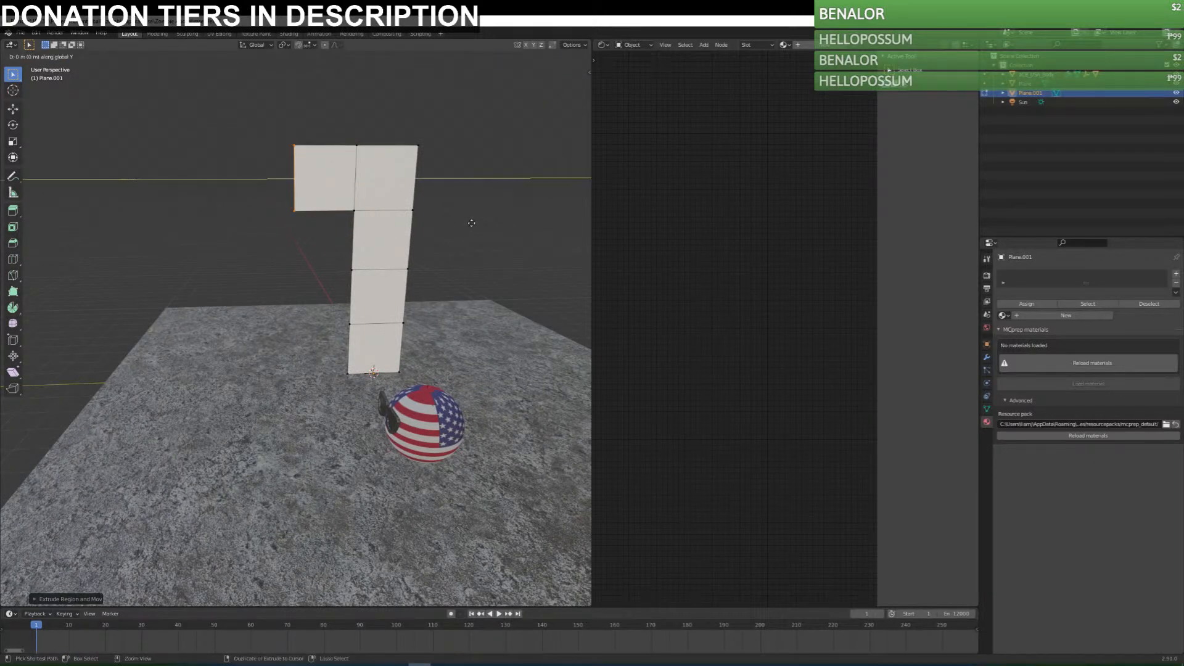
left_click(410, 224, "ctrl")
middle_click_drag(357, 287, 428, 233)
key("e")
key("y")
left_click(367, 236, "ctrl")
Extrude the bottom edge of the beam's end segment down along Z three times to form a second column.
left_click_drag(170, 185, 252, 220)
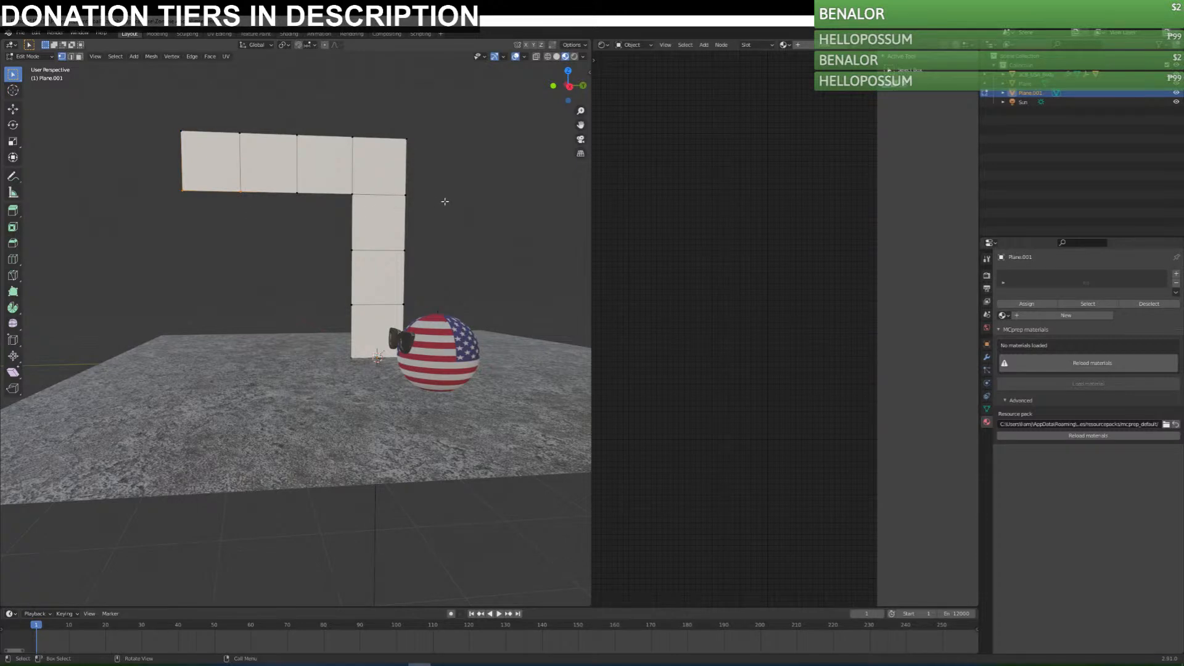
key("e")
key("z")
left_click(413, 254, "ctrl")
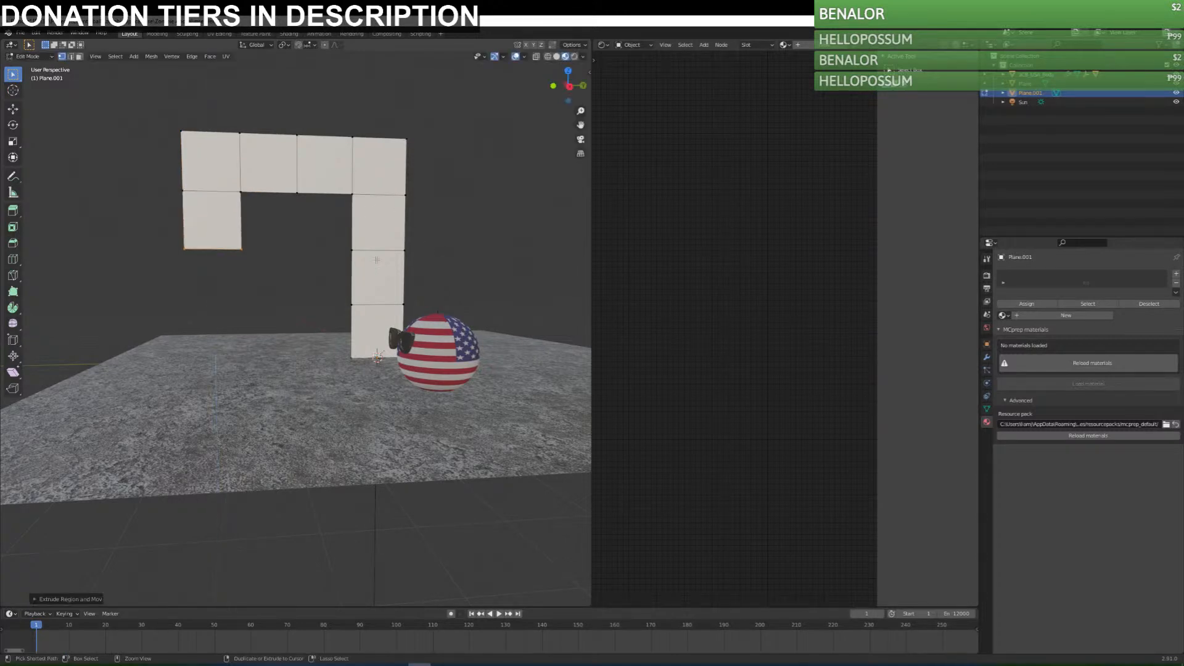
key("e")
key("z")
left_click(356, 311, "ctrl")
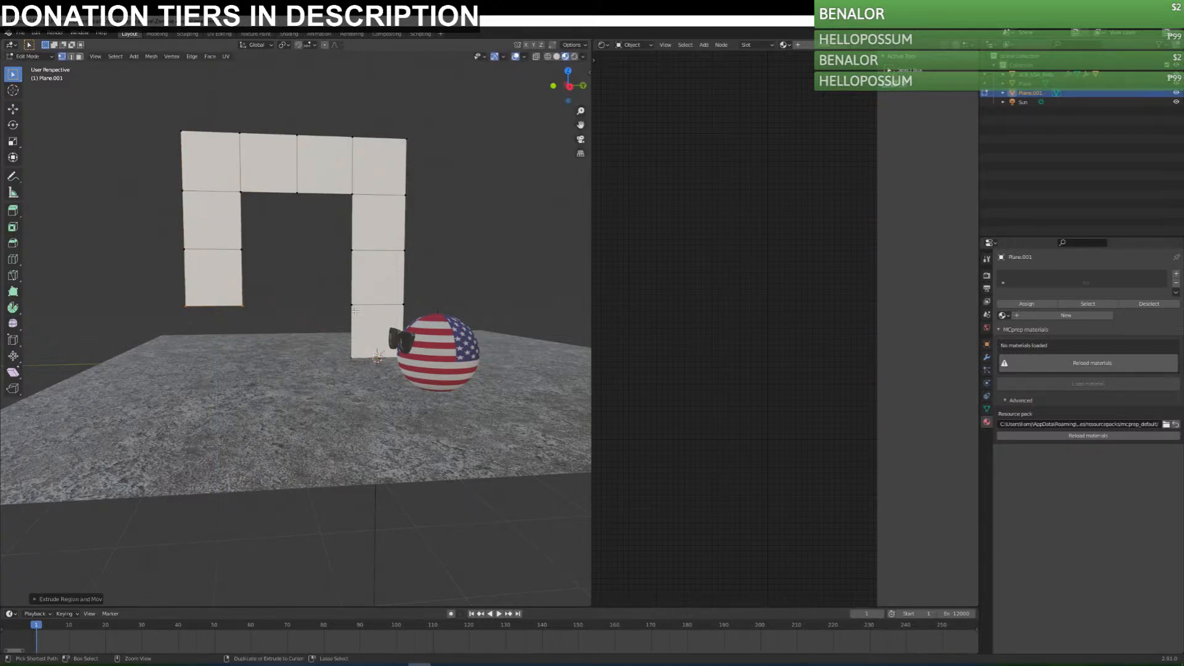
key("e")
key("z")
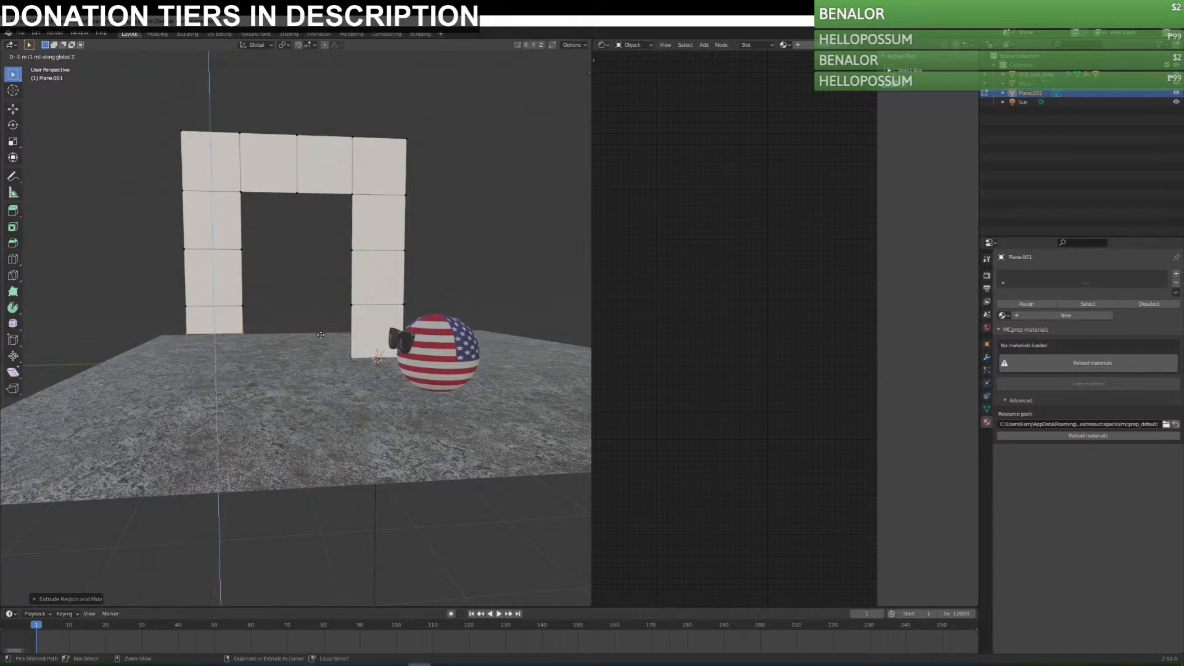
left_click(266, 333, "ctrl")
Extrude the beam's outer edge two more segments along Y past the second column.
middle_click_drag(259, 322, 342, 278)
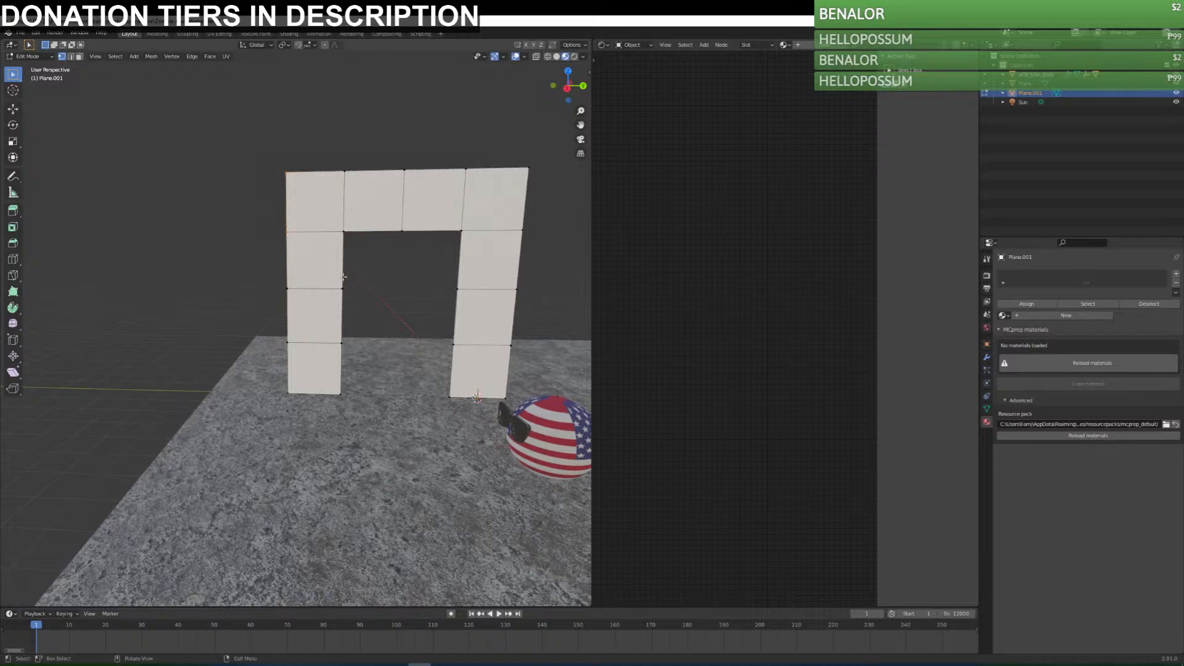
key("e")
key("y")
left_click(391, 265, "ctrl")
key("e")
key("y")
left_click(347, 265, "ctrl")
Select the entire frame mesh of columns and beam.
middle_click_drag(347, 265, 393, 335)
left_click_drag(100, 141, 459, 441)
middle_click_drag(432, 382, 278, 335)
scroll(278, 335, "up", 2)
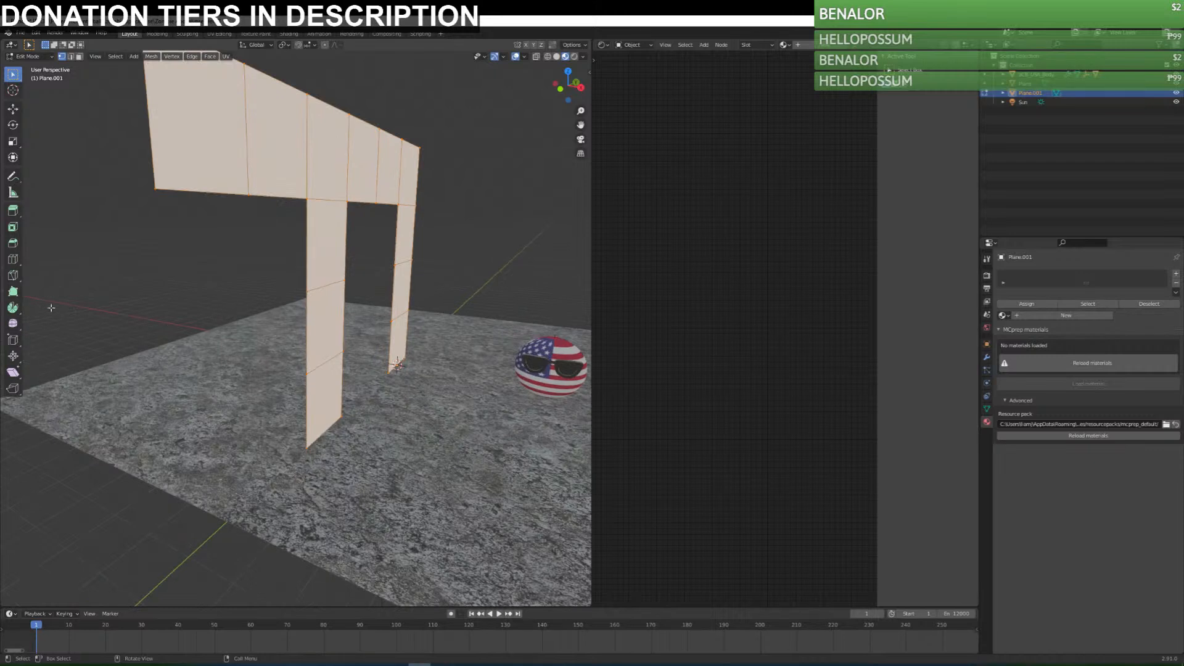
Try the Bevel tool on the selected frame and undo it.
left_click(13, 243)
left_click_drag(409, 253, 411, 255)
key("ctrl+z")
key("Tab")
middle_click_drag(373, 221, 311, 232)
scroll(236, 202, "down", 4)
middle_click_drag(235, 203, 453, 216)
Extrude the whole flat frame along the X axis to give it thickness, and reactivate the box selection tool.
key("Tab")
key("e")
left_click(411, 258)
key("e")
key("x")
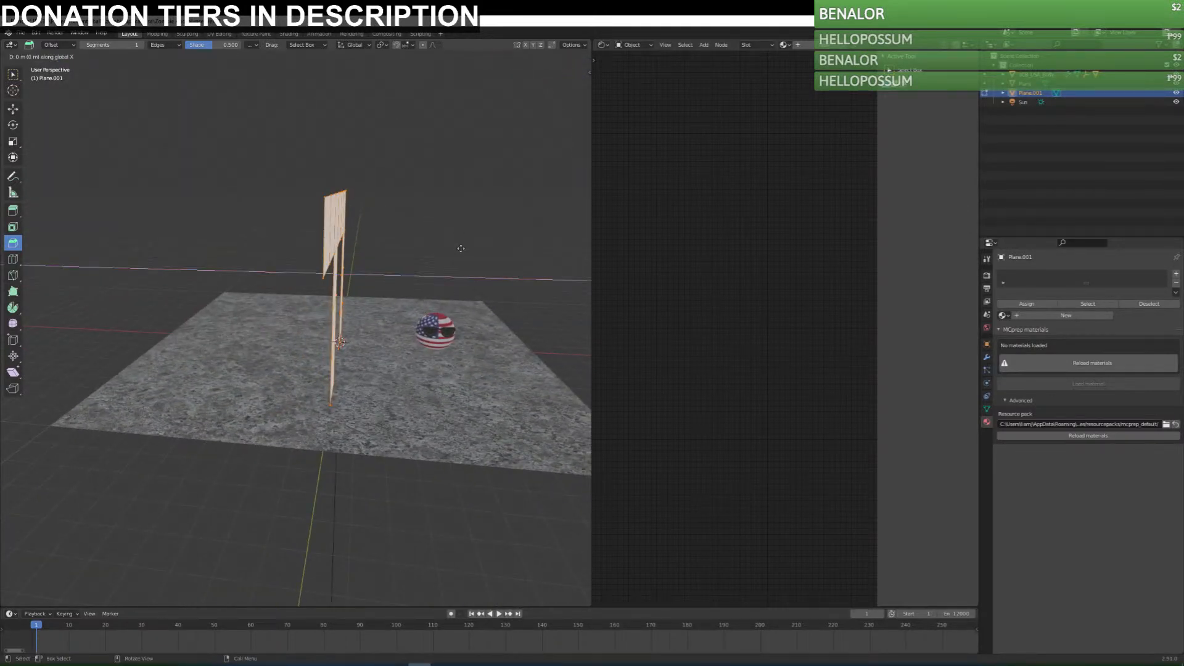
left_click(419, 255)
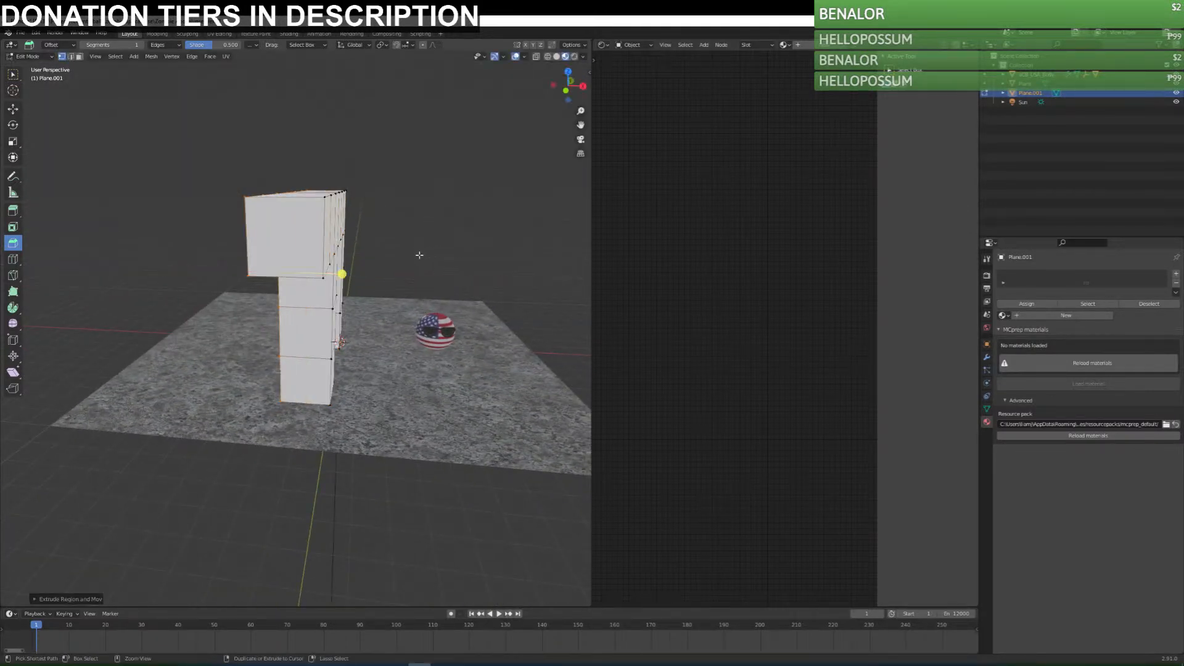
middle_click_drag(43, 80, 93, 119)
left_click(13, 74)
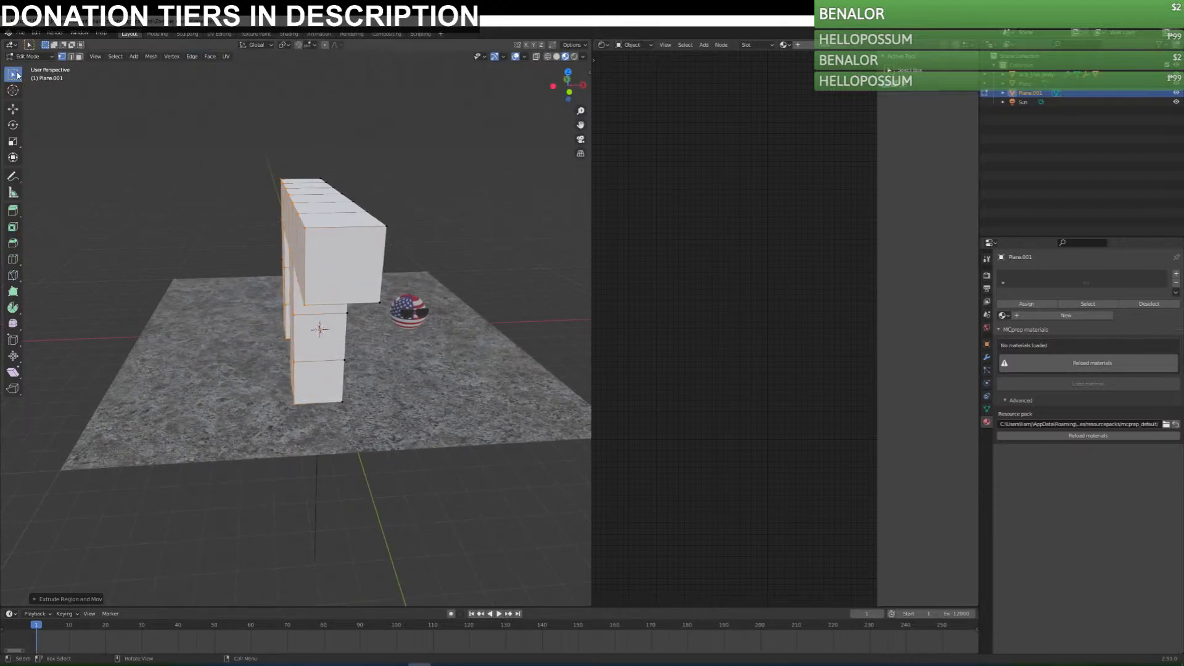
Extrude the frame's selected face further along X to thicken the structure, and return to Object Mode.
key("e")
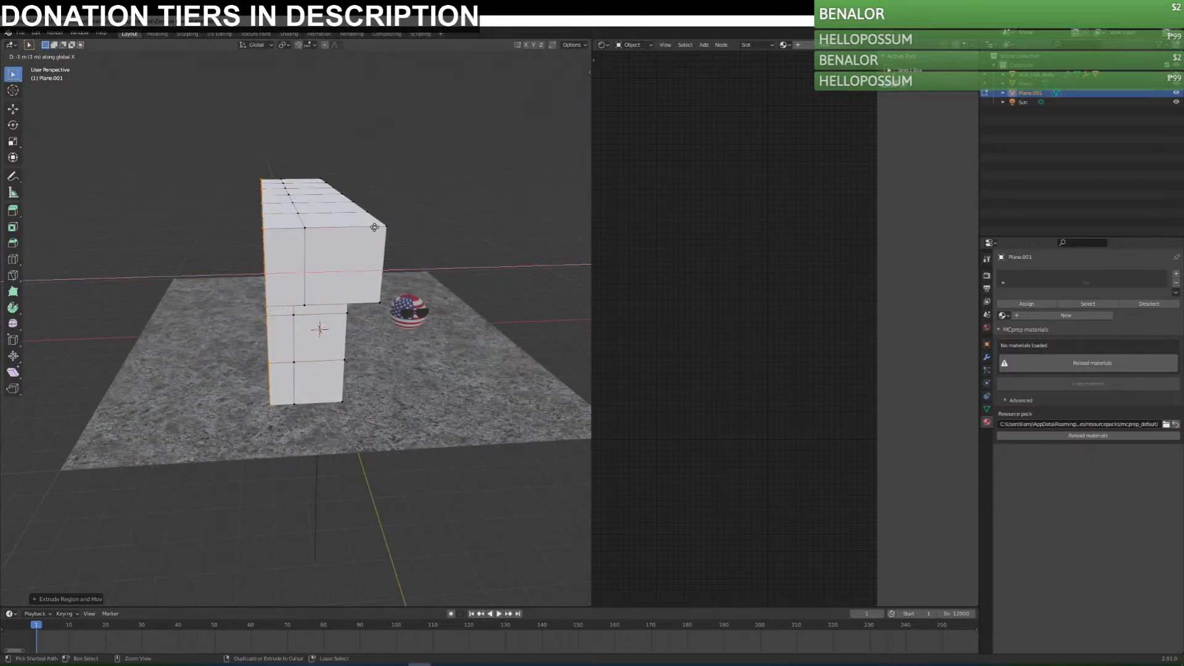
left_click(379, 227)
middle_click_drag(369, 231, 427, 291)
middle_click_drag(385, 236, 246, 246)
key("e")
key("x")
left_click(409, 181)
key("Tab")
Assign the RockDesert002 material to the column-and-beam frame and inspect it on the columns.
middle_click_drag(404, 267, 398, 301)
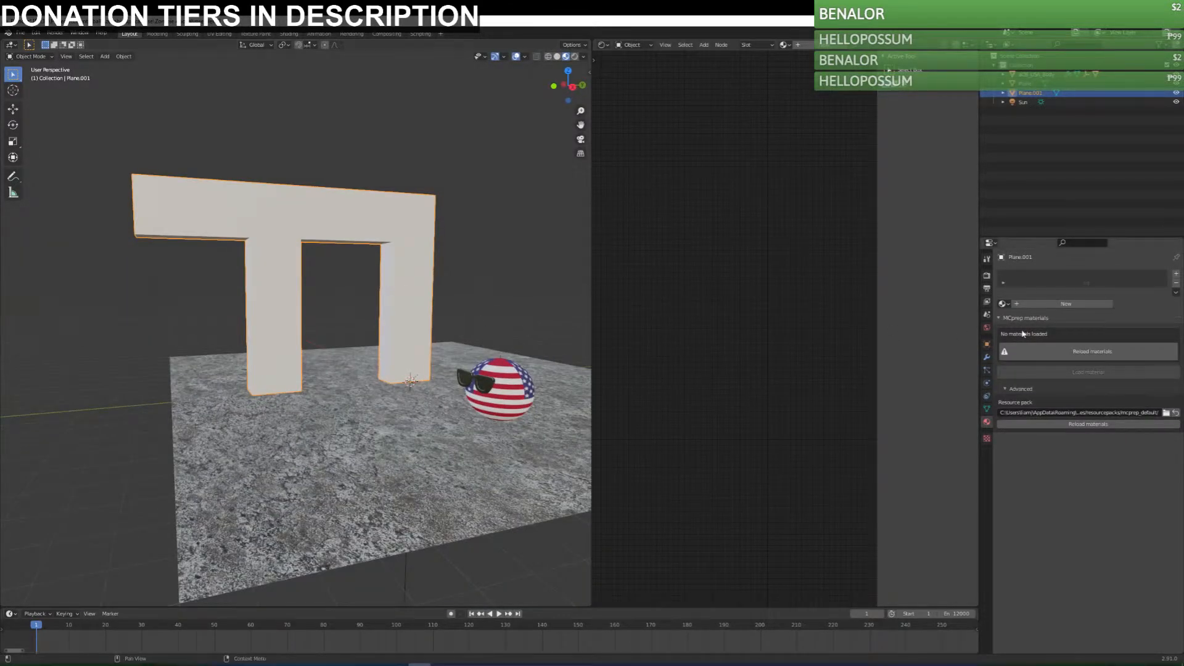
left_click(1002, 303)
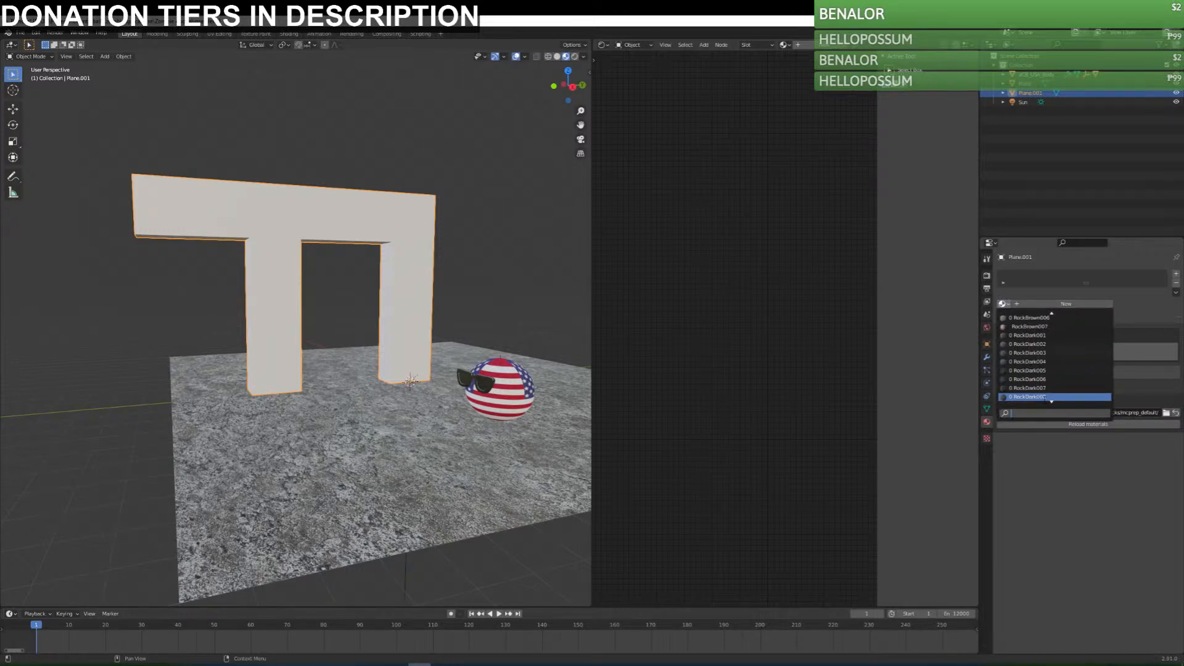
left_click(1033, 344)
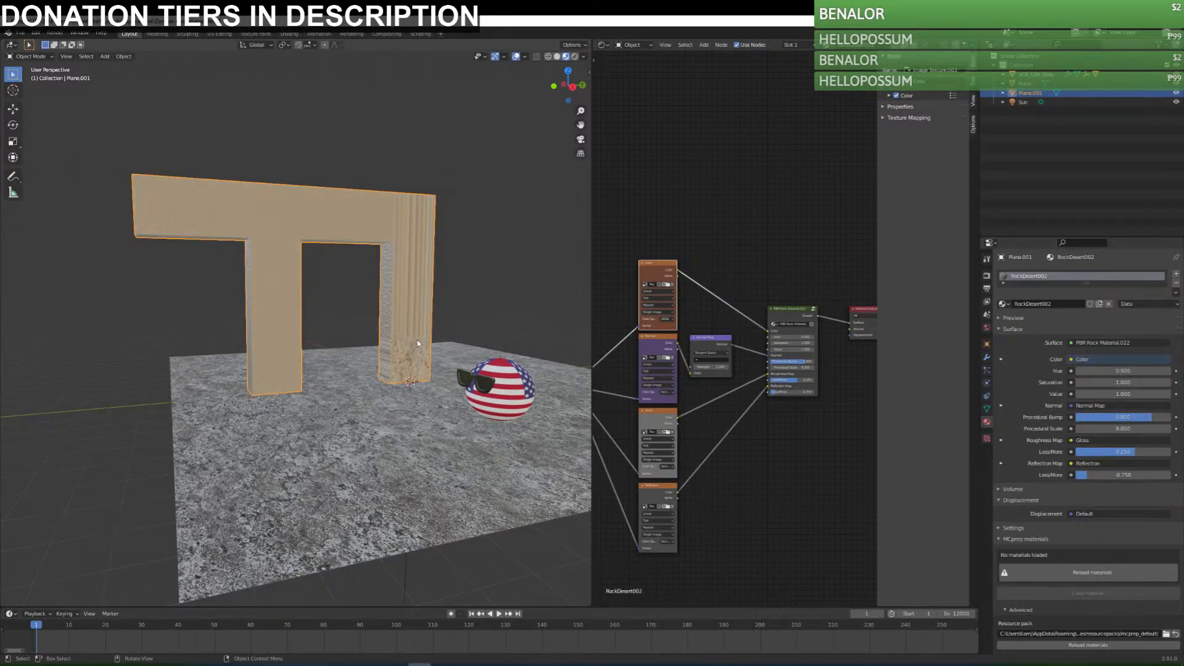
scroll(429, 383, "up", 3)
scroll(436, 379, "up", 2)
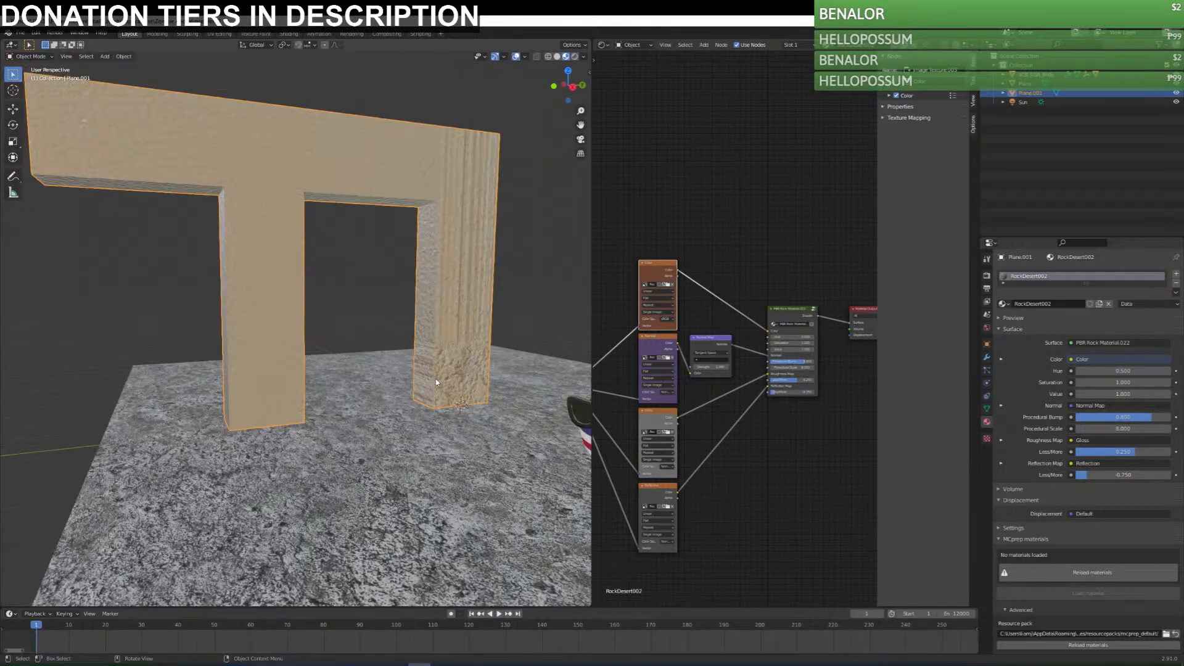
Try the RockGrey003 and RockGrey007 materials on the frame.
left_click(1003, 304)
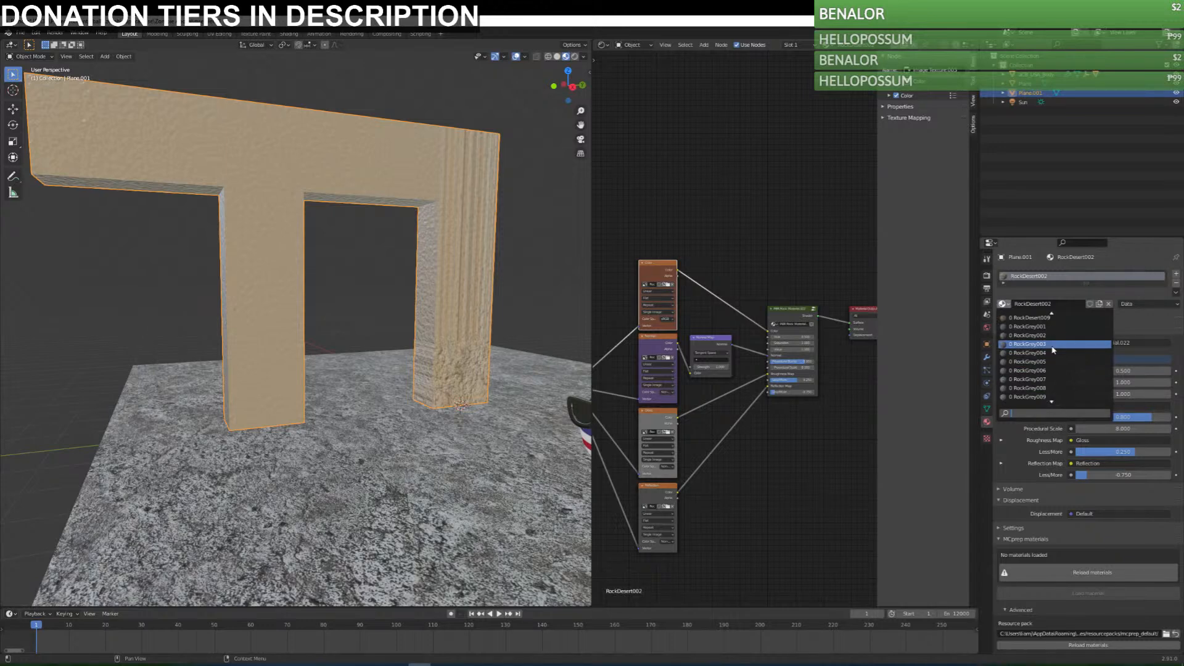
left_click(1052, 344)
left_click(1003, 304)
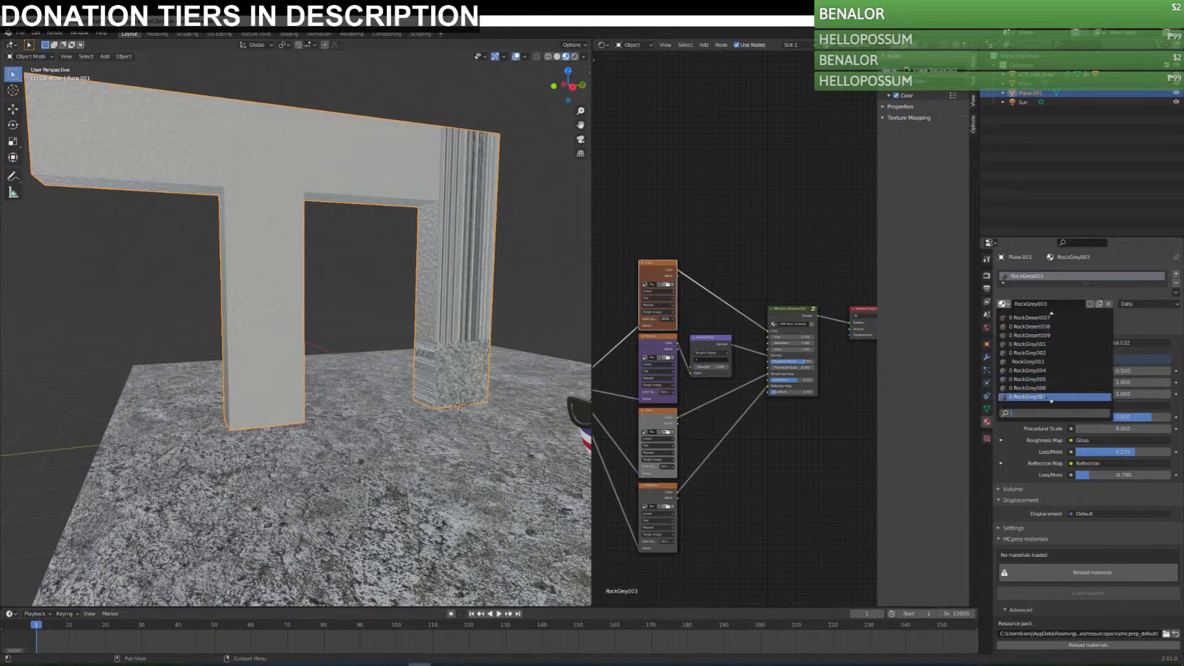
left_click(1042, 388)
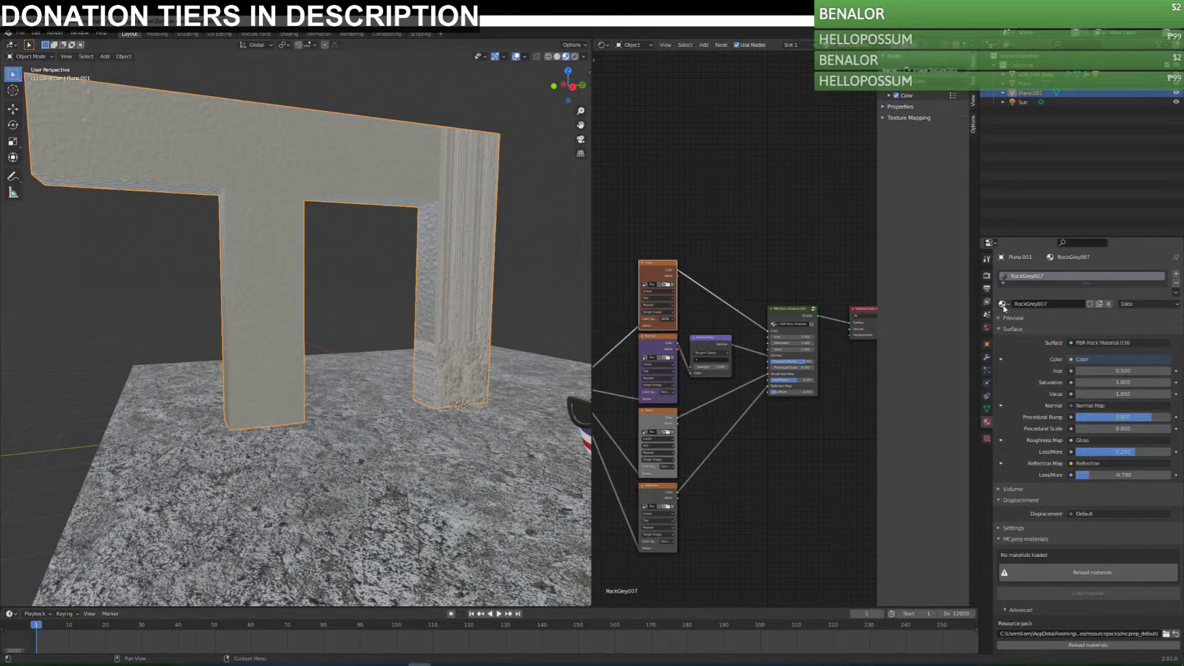
Try the RockGrey012 material on the frame and check its surface up close.
left_click(1003, 304)
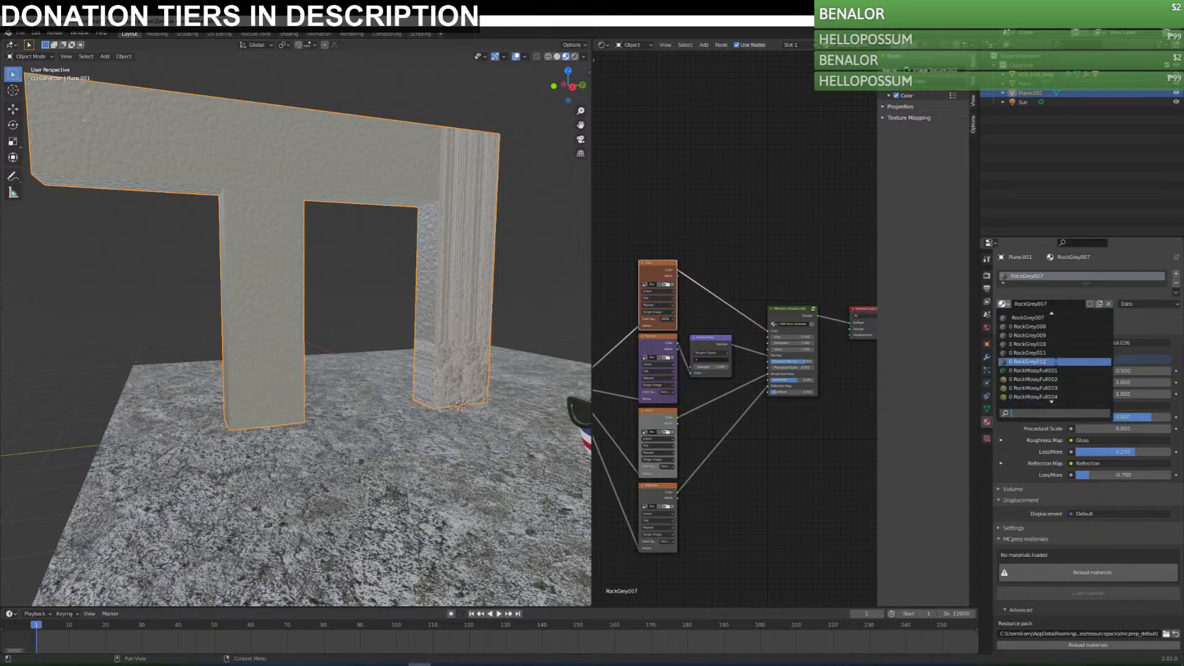
left_click(1056, 362)
middle_click_drag(415, 378, 398, 395)
scroll(453, 401, "up", 2)
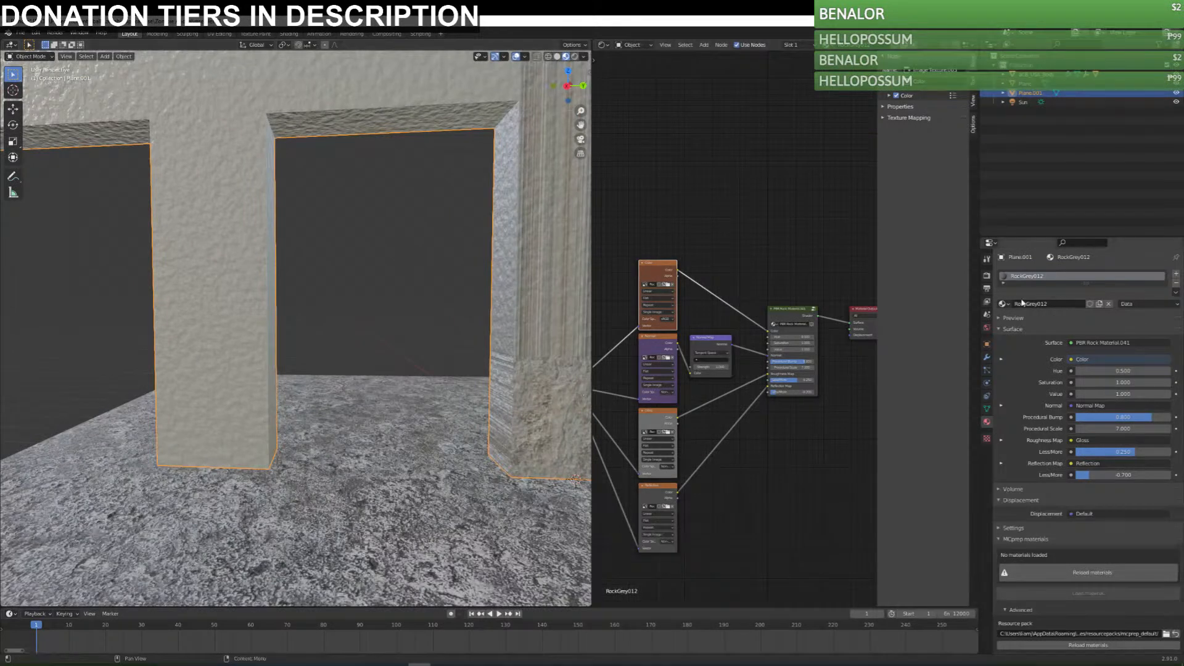
Assign the RockGrey001 material to the frame.
left_click(1003, 304)
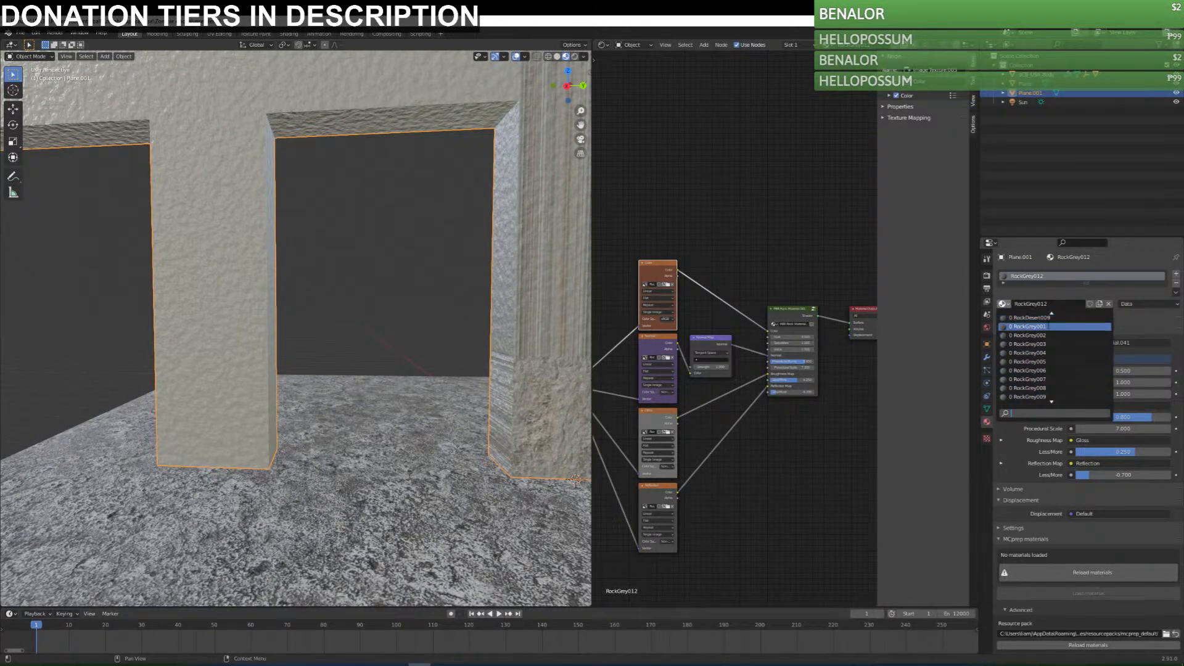
middle_click_drag(370, 469, 477, 483)
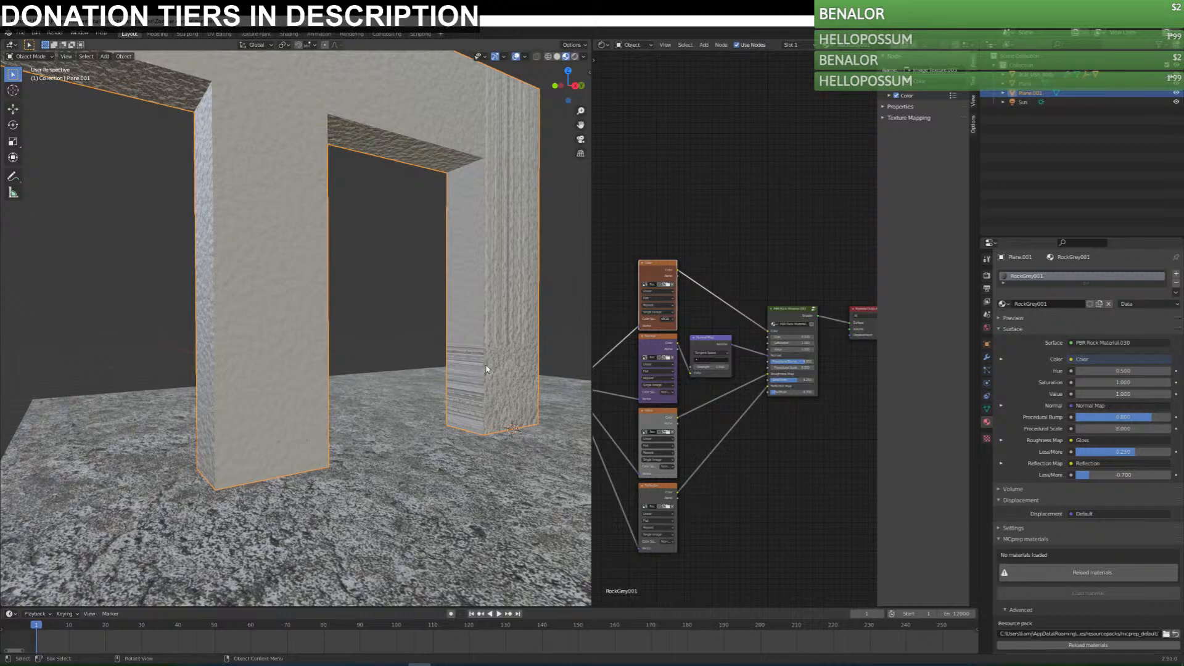
key("grave")
key("Escape")
key("grave")
key("Escape")
Enter Edit Mode with the whole frame mesh selected and change the node editor area to the UV Editor.
key("Tab")
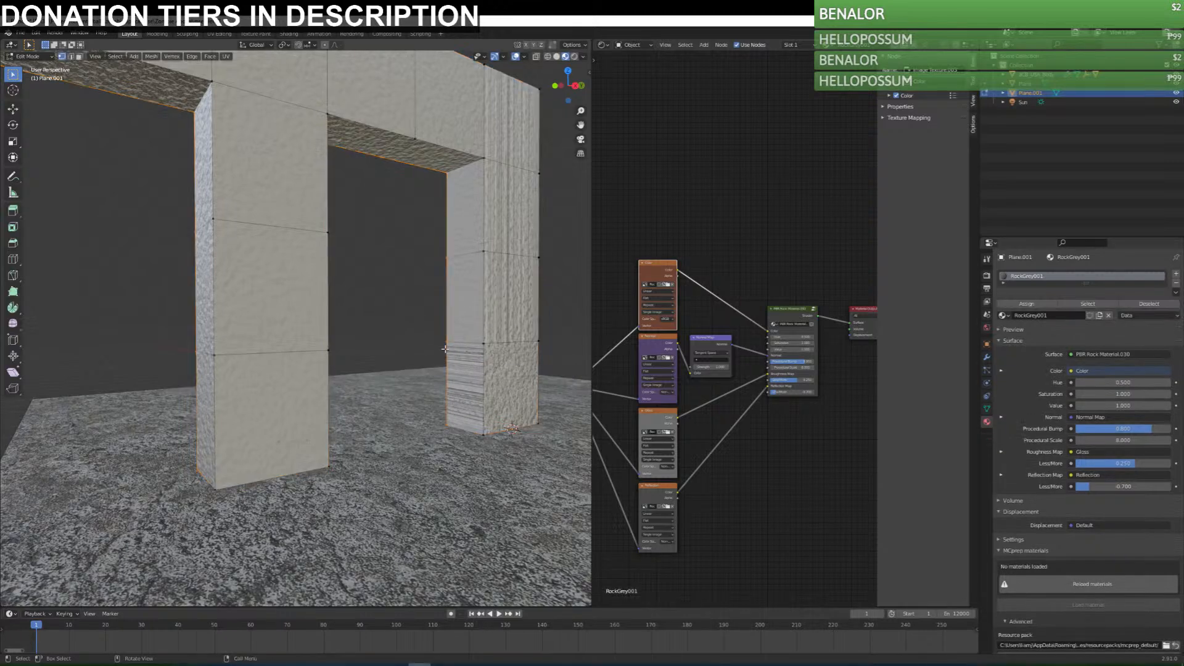
left_click(601, 45)
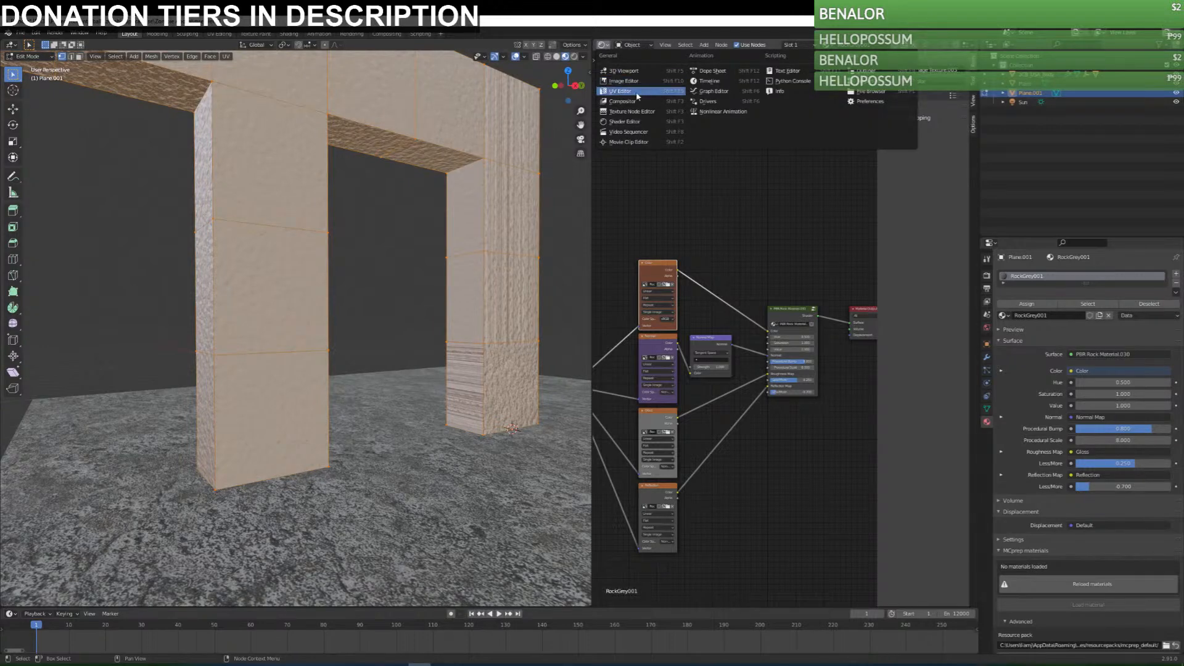
left_click(635, 94)
scroll(783, 249, "down", 7)
Try a standard Unwrap on the frame's selected faces and check the texture on the columns.
right_click(777, 305)
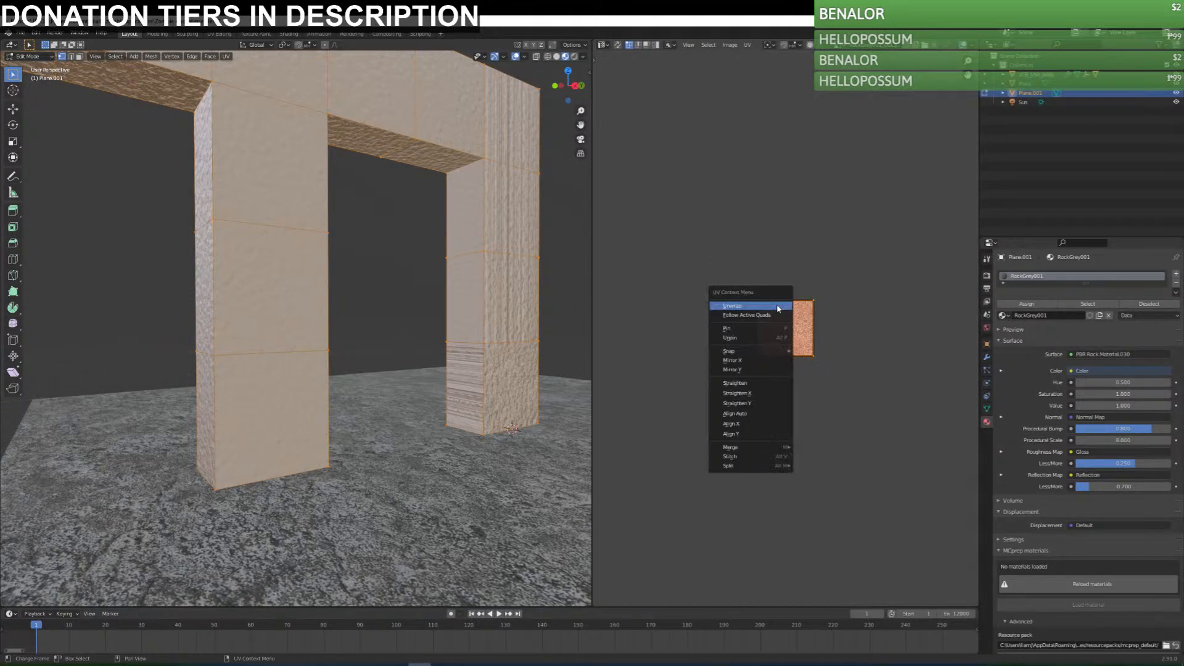
left_click(778, 305)
right_click(762, 324)
left_click(763, 323)
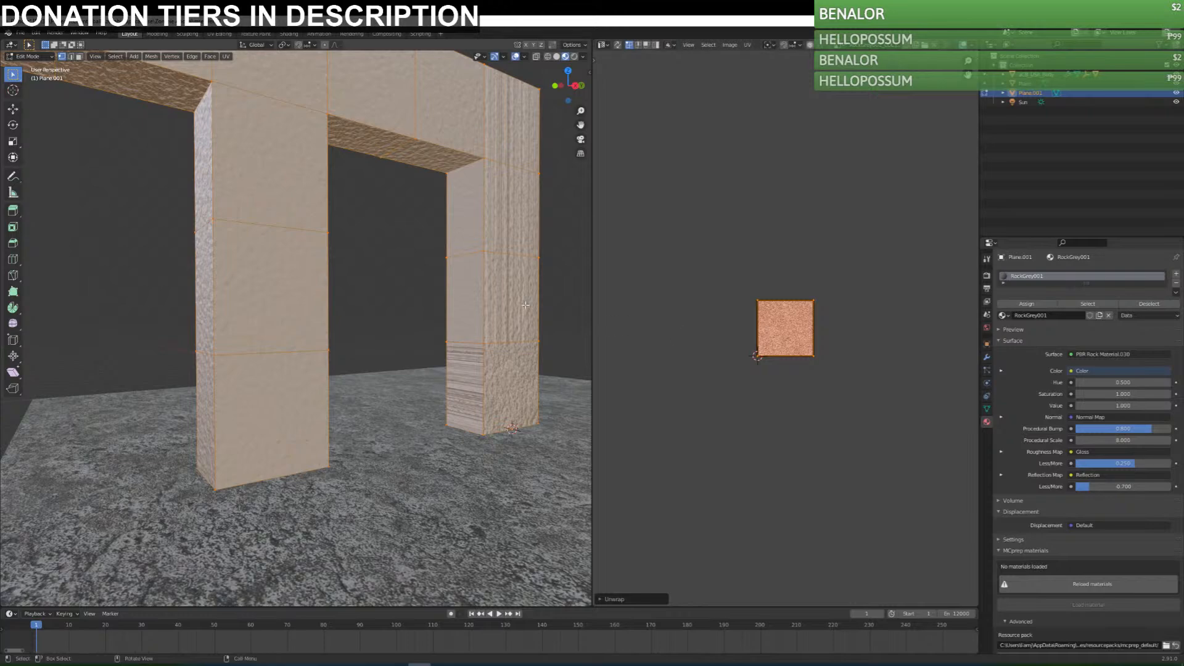
right_click(465, 187)
middle_click_drag(457, 259, 404, 286)
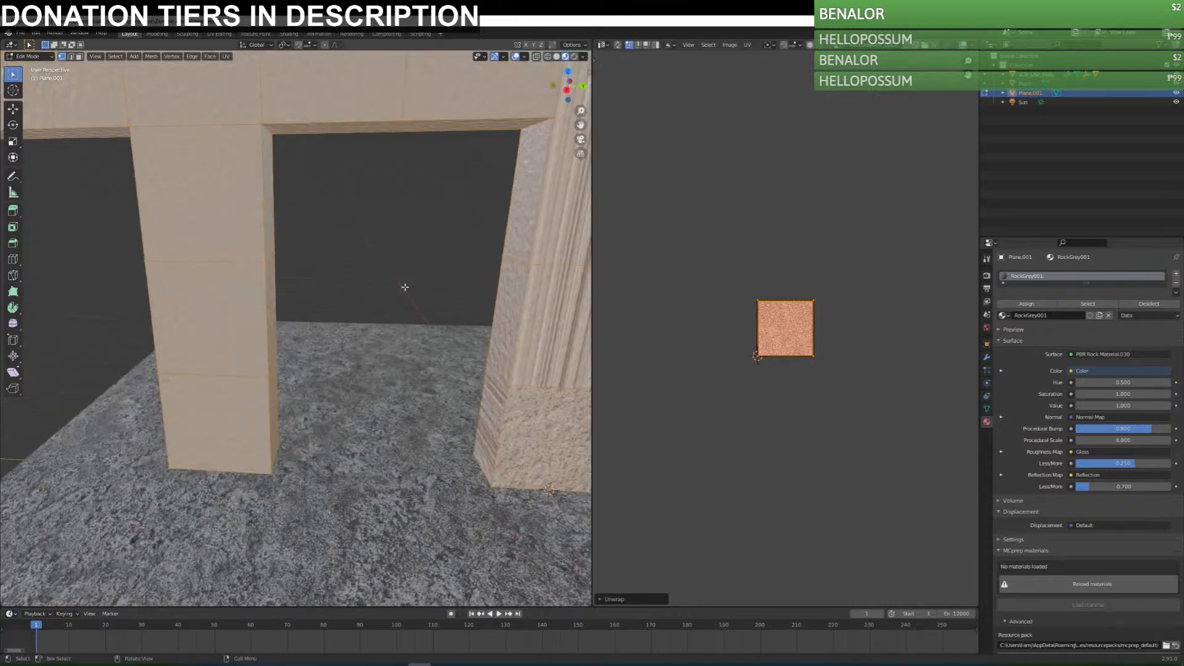
Unwrap the whole frame with Cube Projection and return to Object Mode to check the rock texture.
scroll(425, 271, "down", 7)
left_click(747, 45)
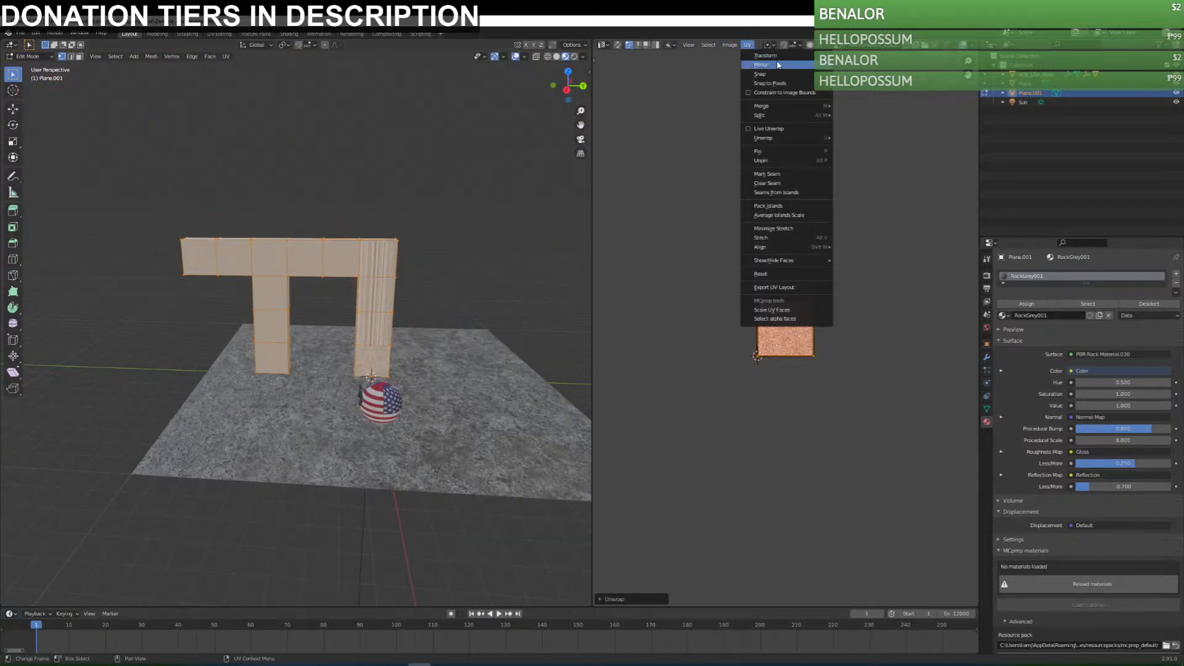
mouse_move(796, 138)
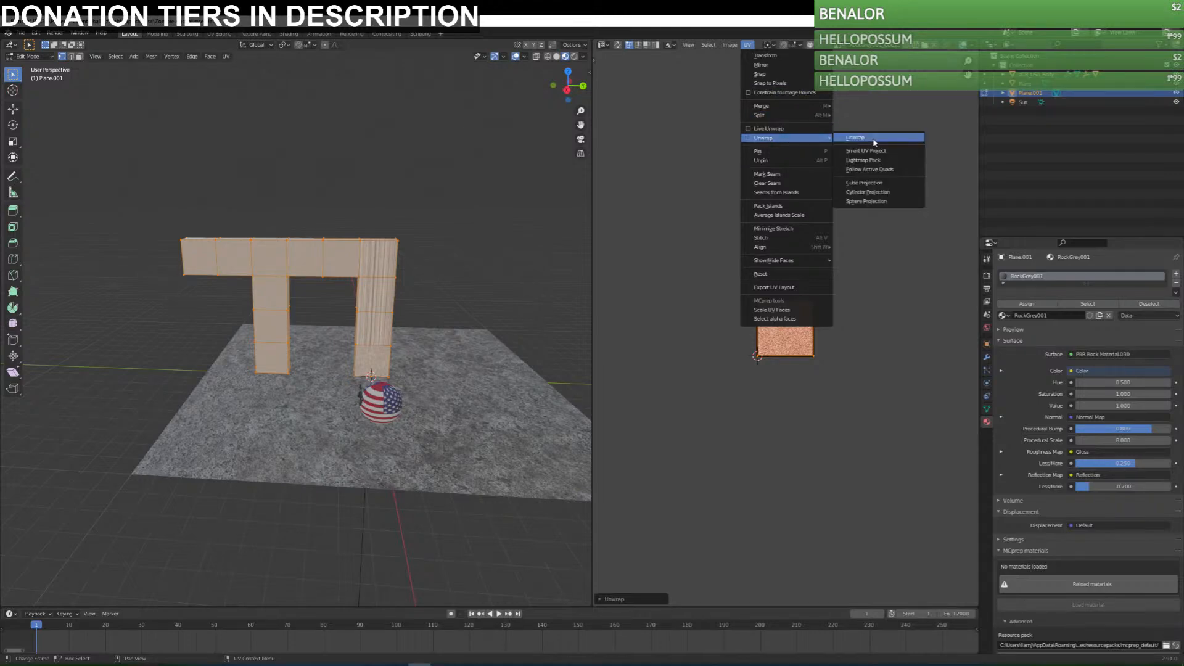
left_click(864, 182)
scroll(785, 327, "up", 6)
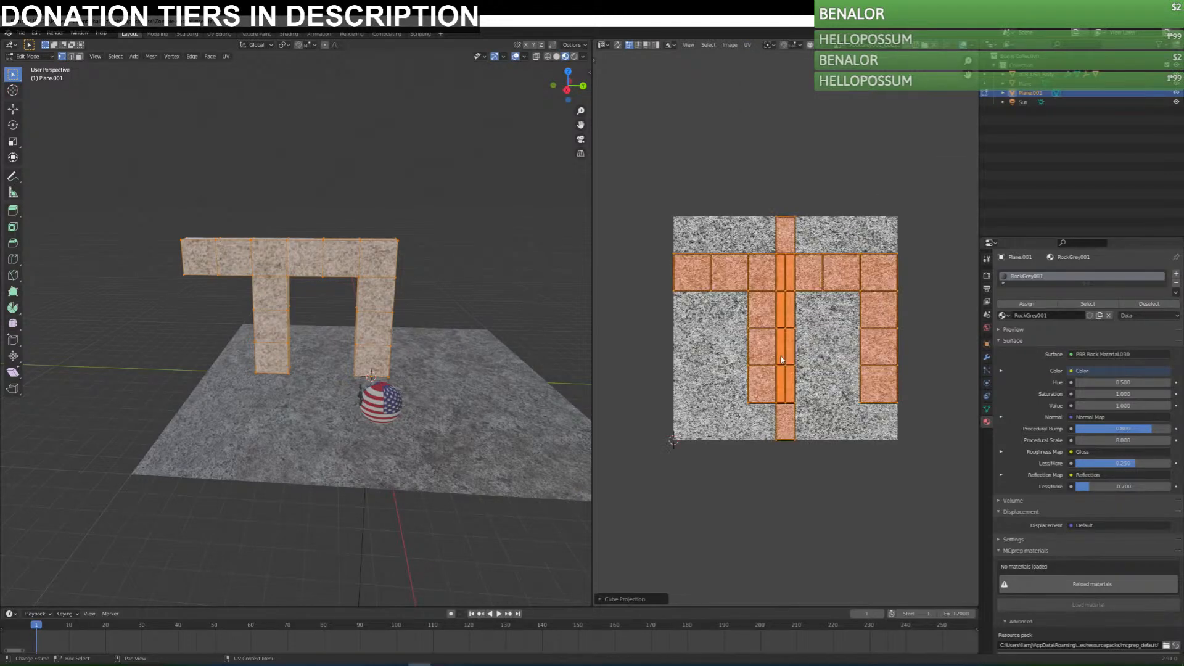
key("Tab")
middle_click_drag(407, 328, 370, 304)
scroll(424, 310, "up", 4)
scroll(371, 304, "down", 6)
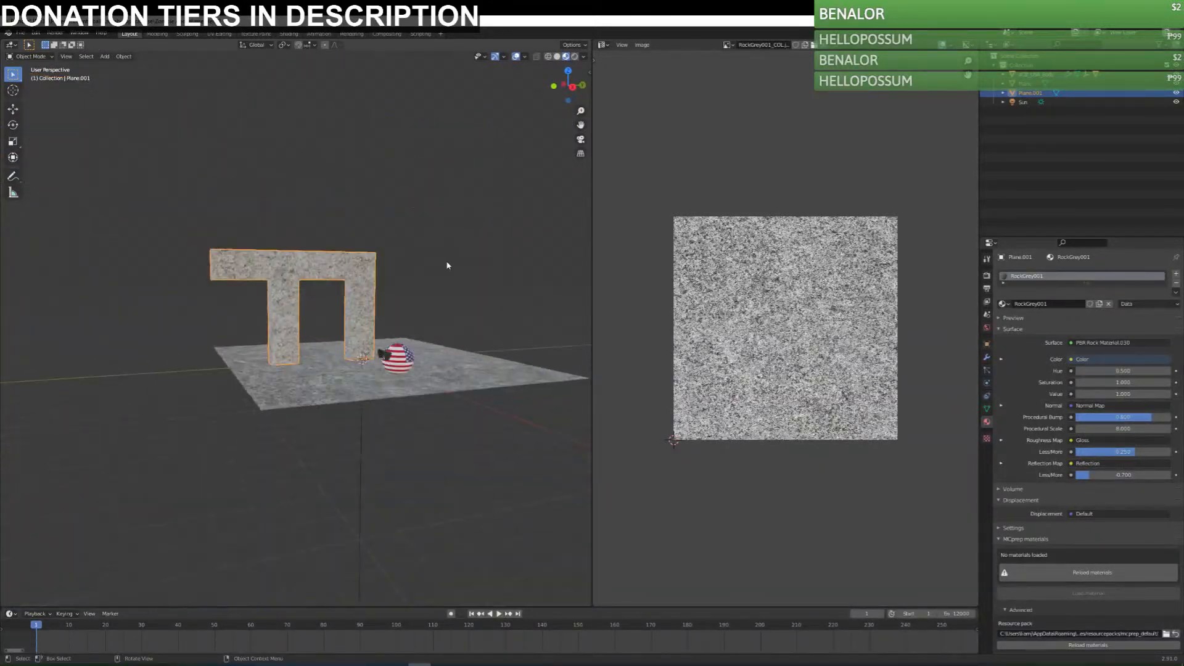
Reselect the frame and change the UV editor area back to the Shader Editor showing its material nodes.
left_click(447, 265)
scroll(303, 249, "up", 5)
left_click(302, 253)
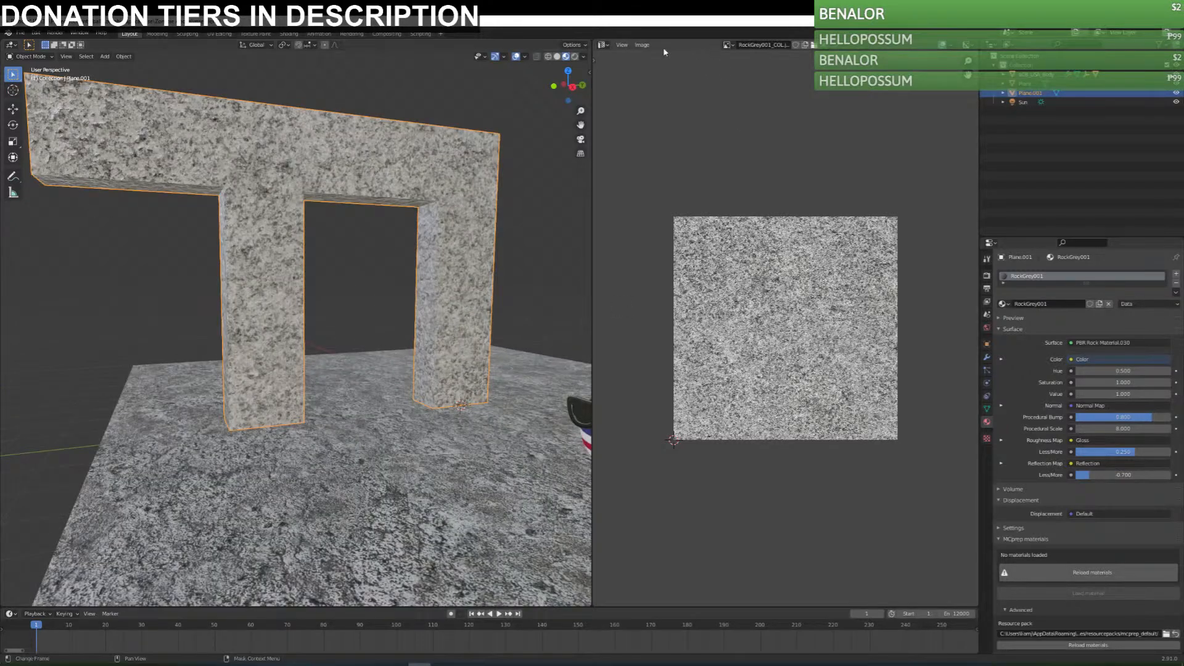
left_click(606, 46)
left_click(654, 123)
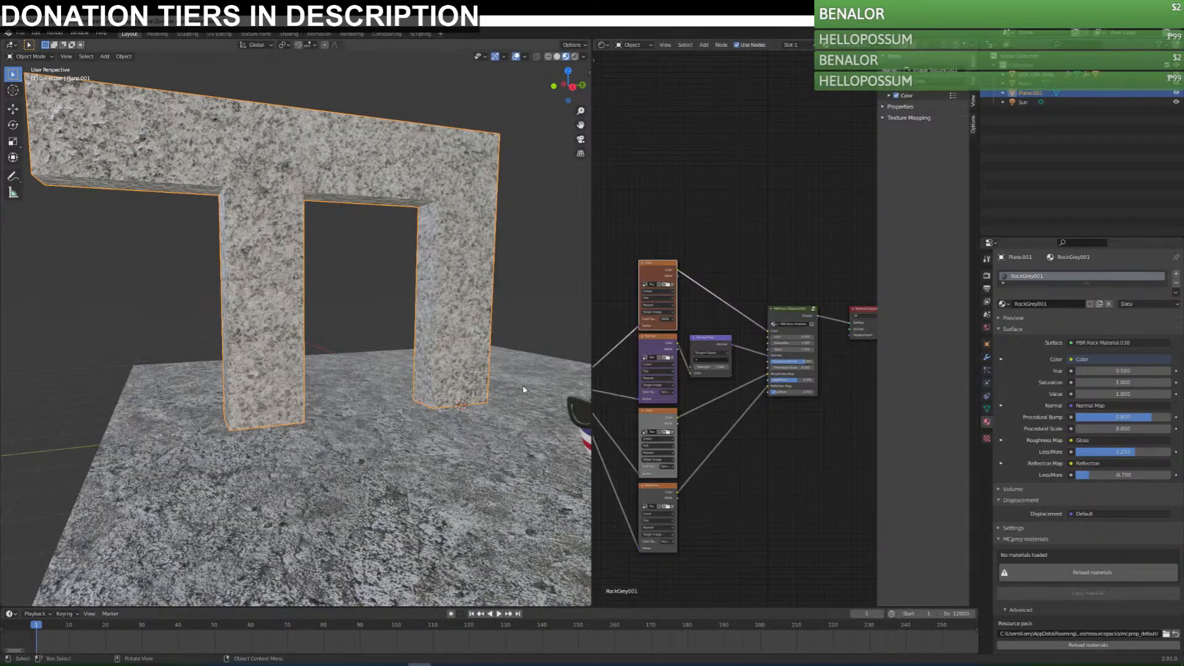
middle_click_drag(737, 436, 795, 453)
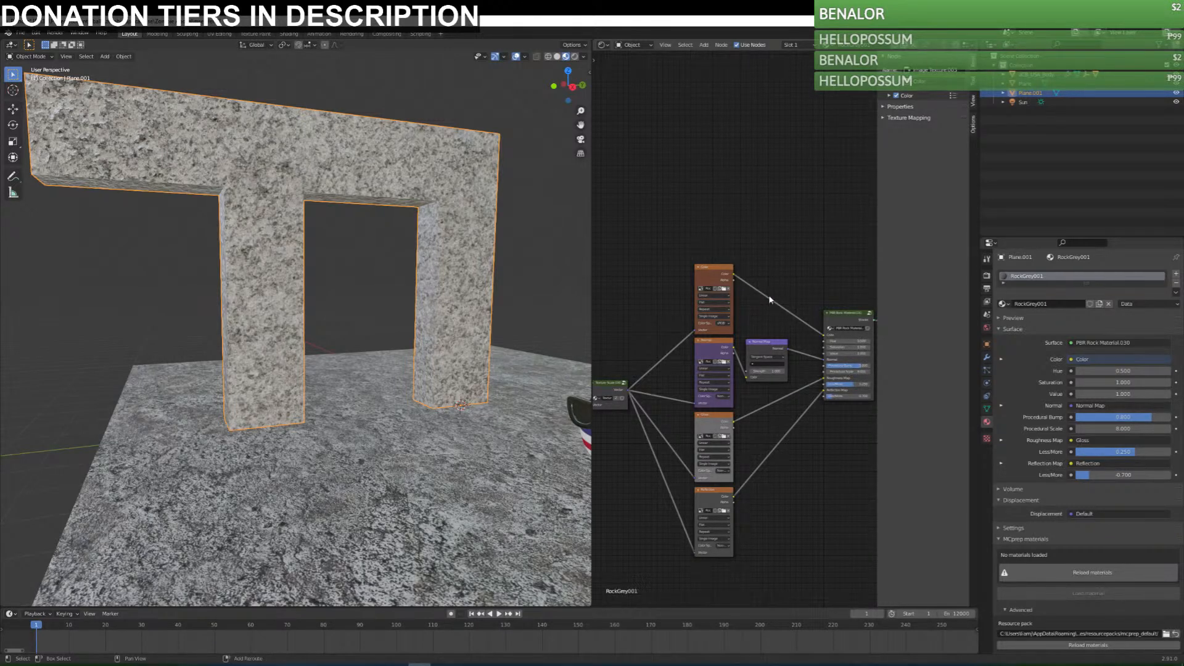
Try inserting an Image Texture node on the link from the color texture to the rock material node, and undo it.
key("shift+a")
mouse_move(765, 337)
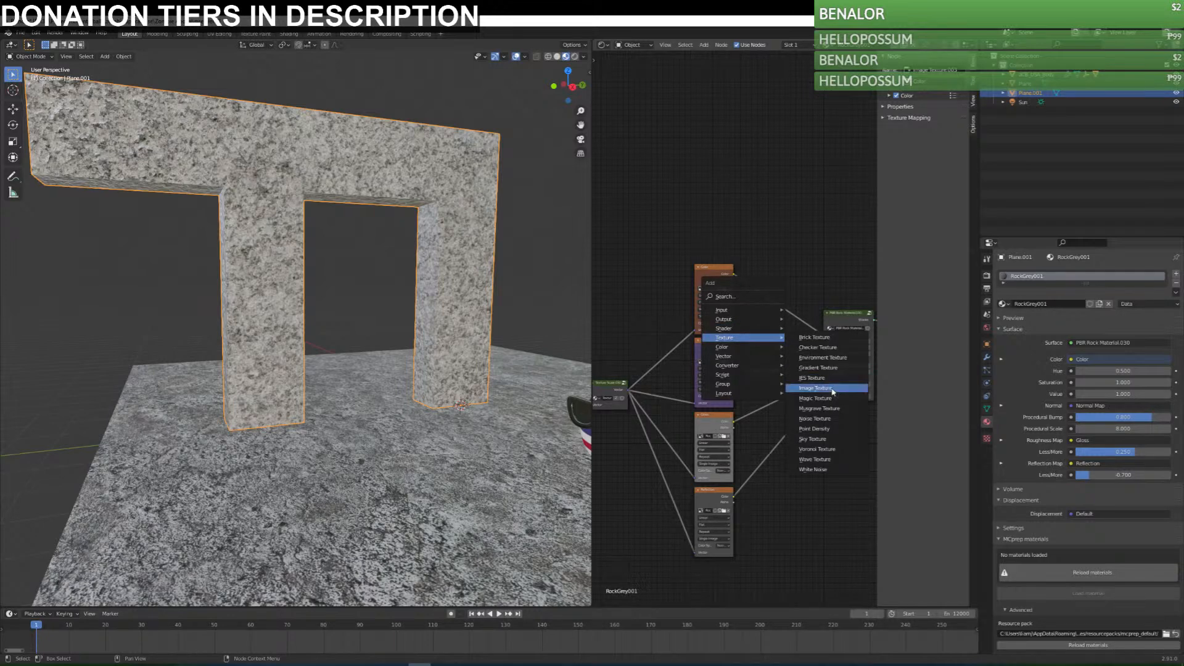
left_click(816, 388)
left_click(801, 285)
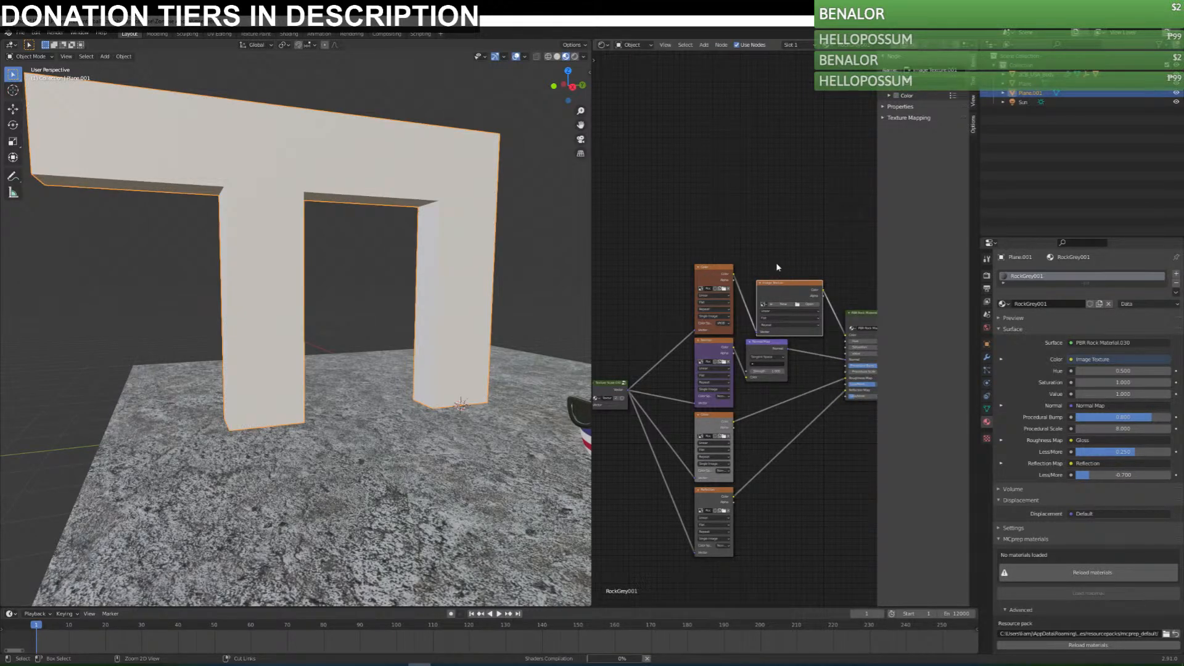
key("ctrl+z")
Save the file, and insert a Bright/Contrast node with adjusted contrast between the color texture and the PBR Rock Material node.
key("ctrl+s")
key("shift+a")
mouse_move(768, 276)
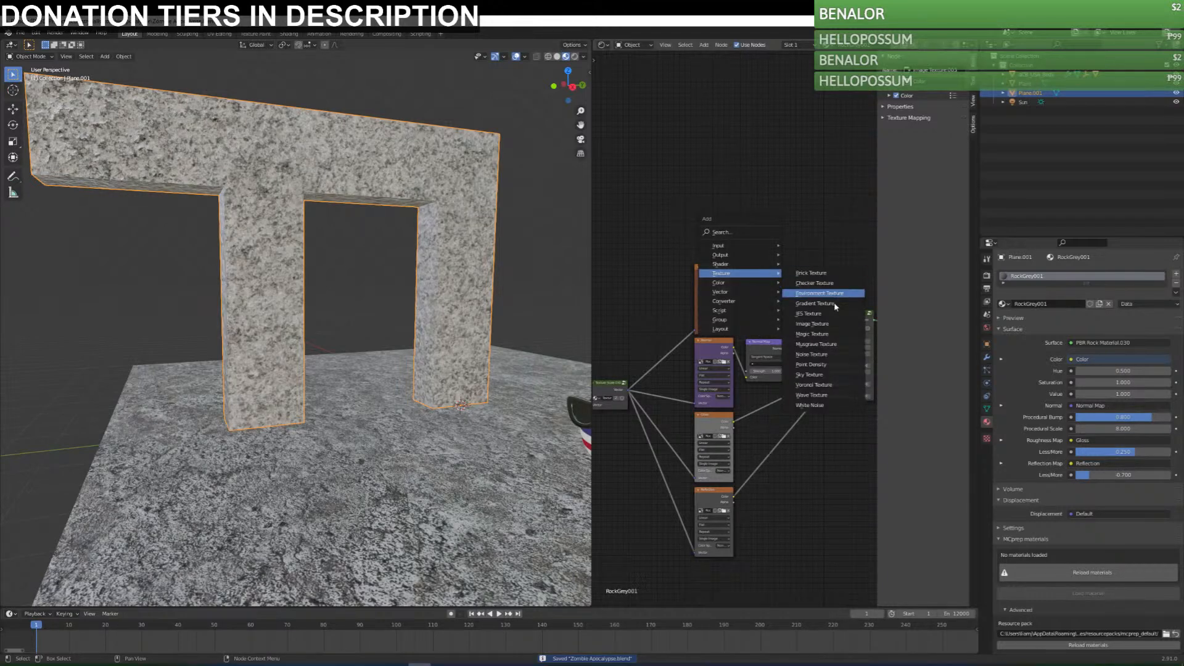
left_click(818, 284)
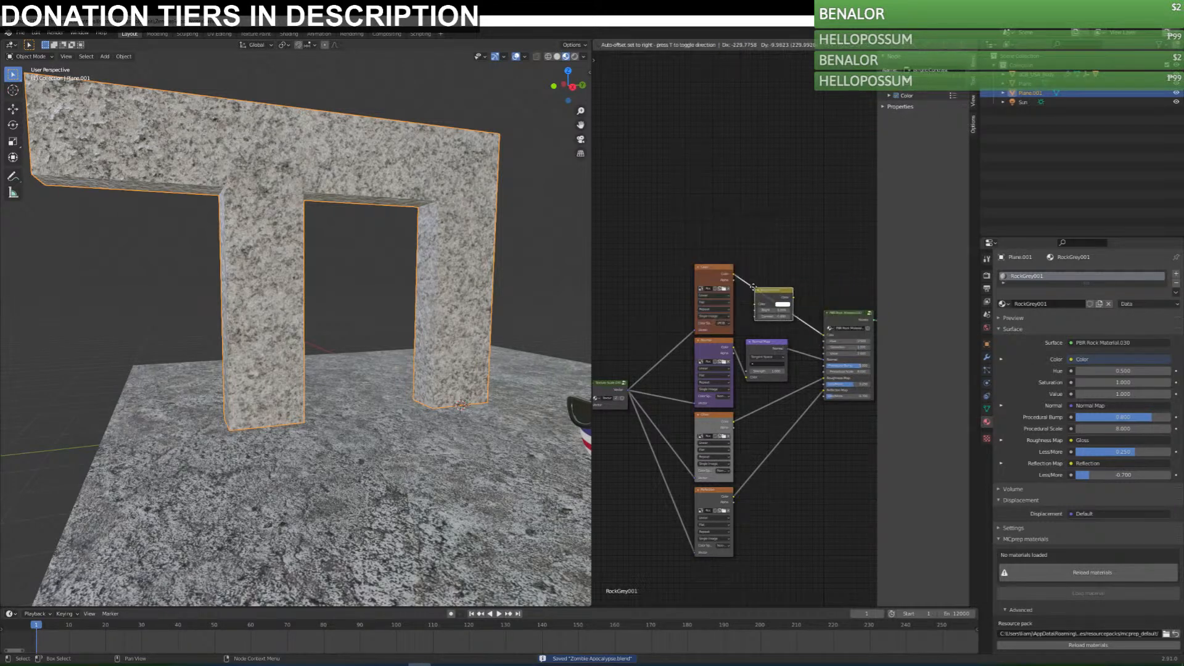
left_click(776, 309)
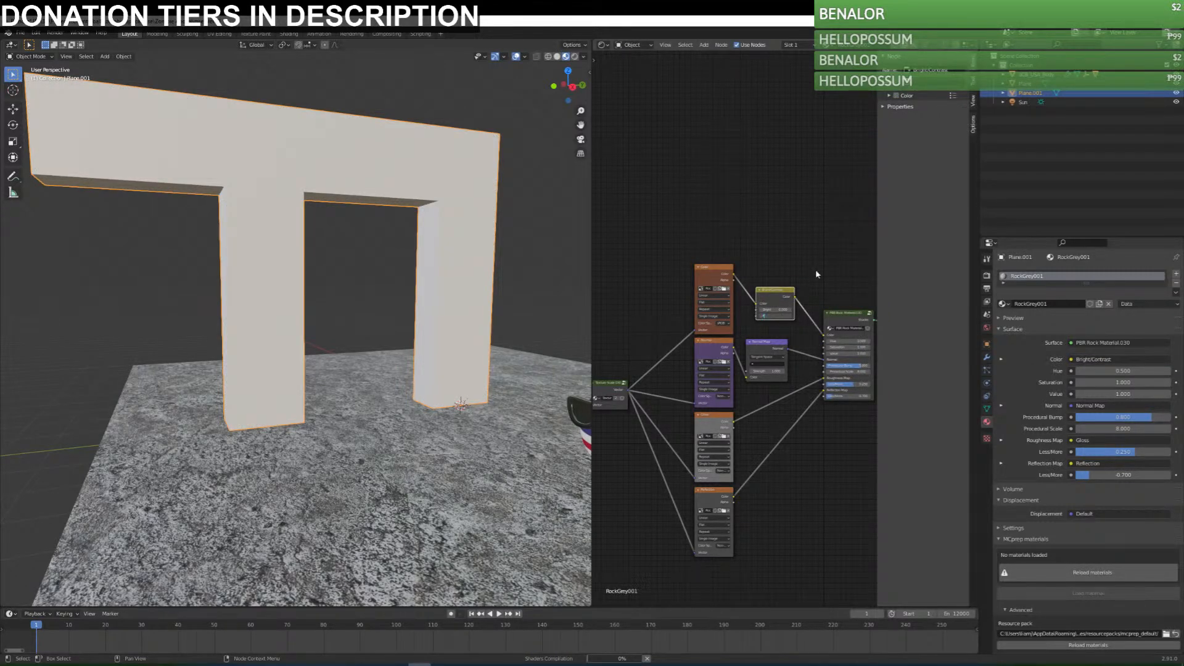
type("0.45")
key("Return")
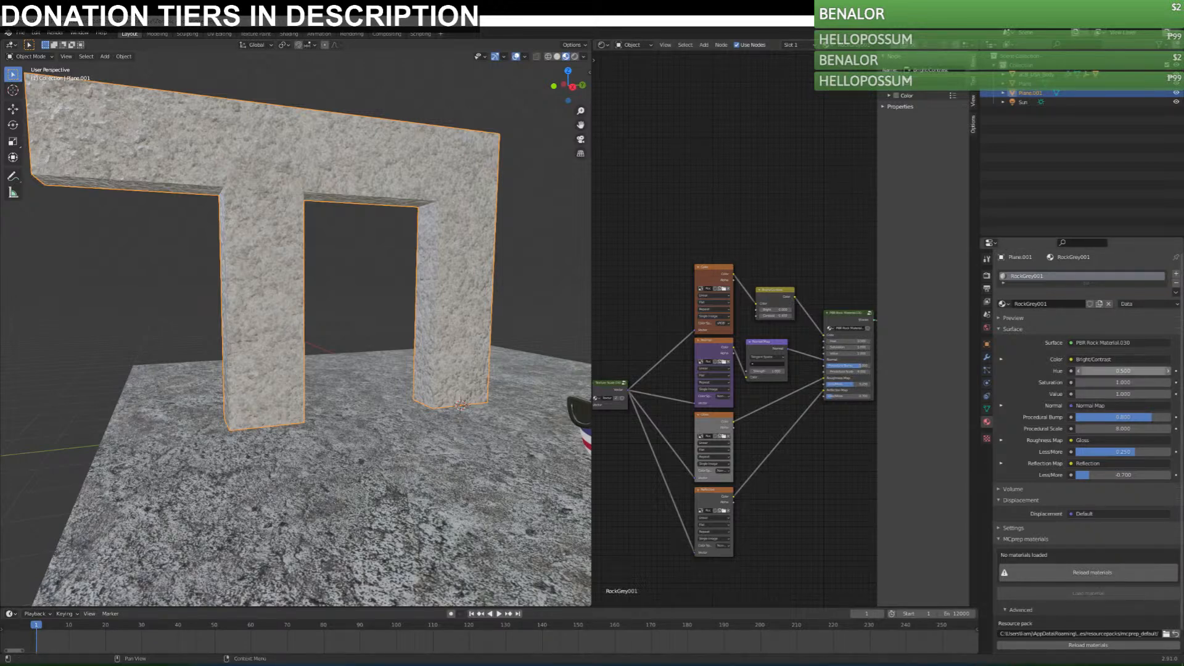
Bring up the "new ideas" notes in Notepad, review the Zombie Apocalypse plot lines, and move the window back off Blender.
left_click_drag(1183, 204, 413, 145)
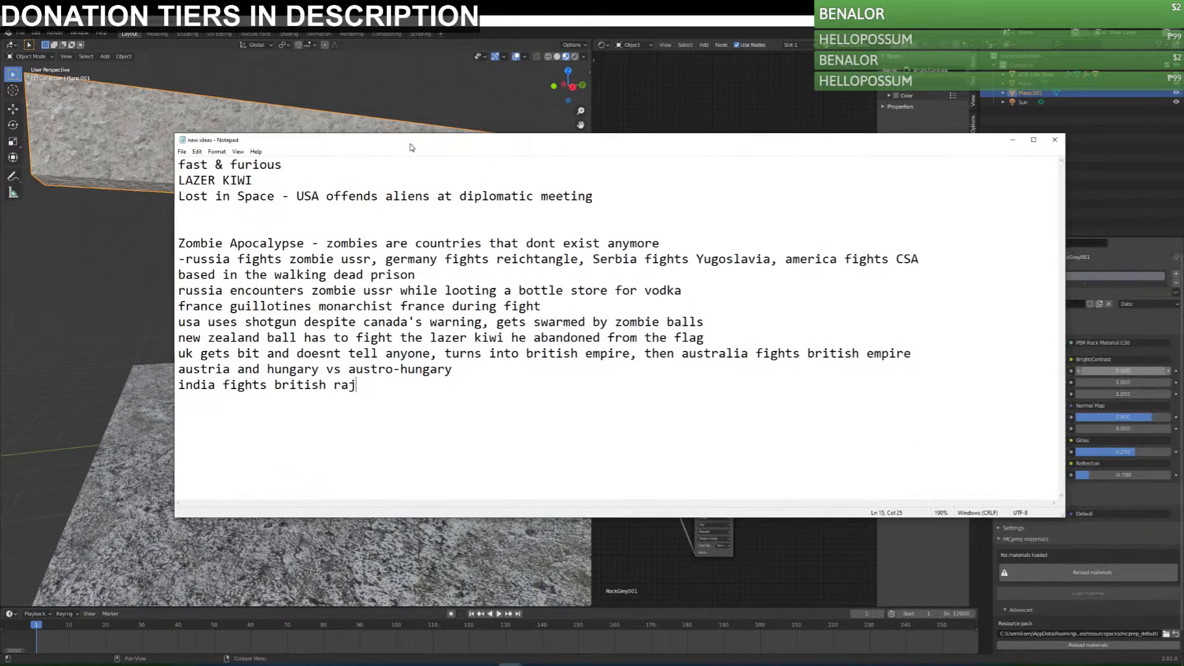
left_click_drag(180, 242, 306, 242)
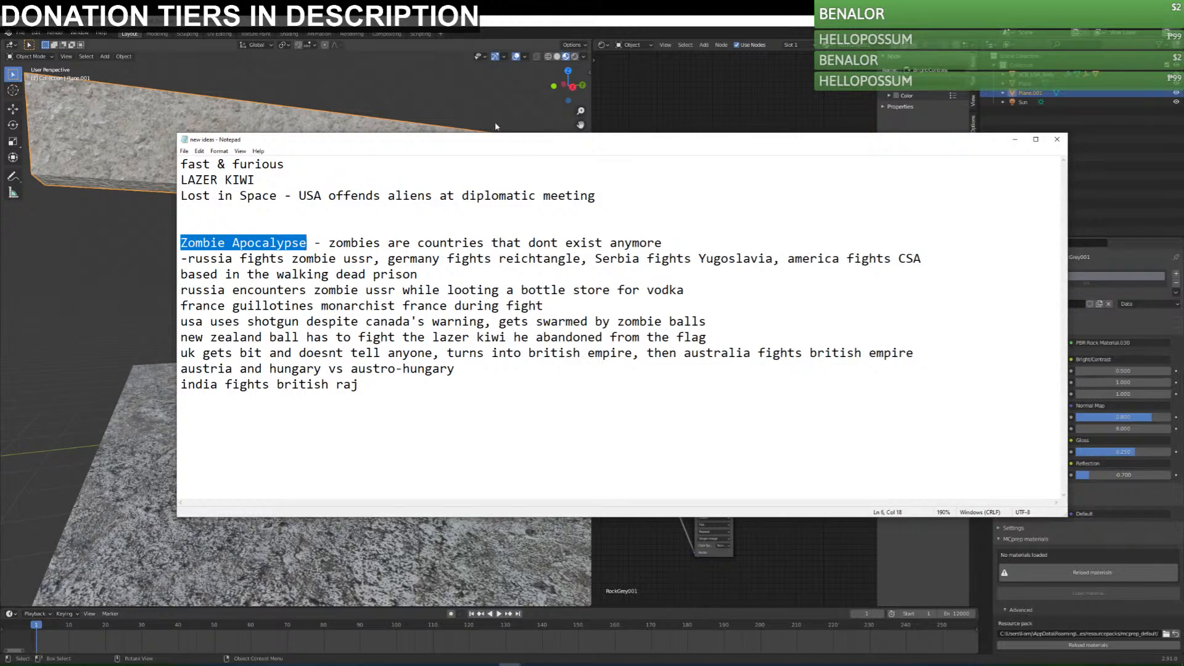
left_click_drag(181, 258, 404, 259)
left_click(230, 259)
left_click(404, 259)
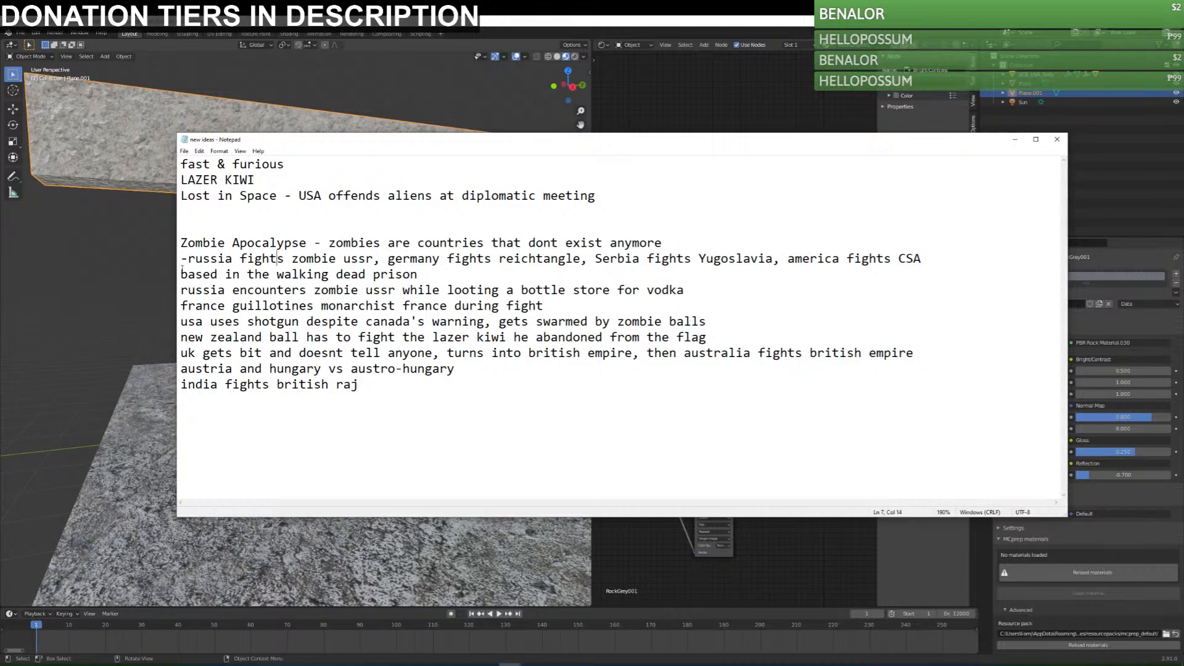
left_click_drag(183, 267, 473, 397)
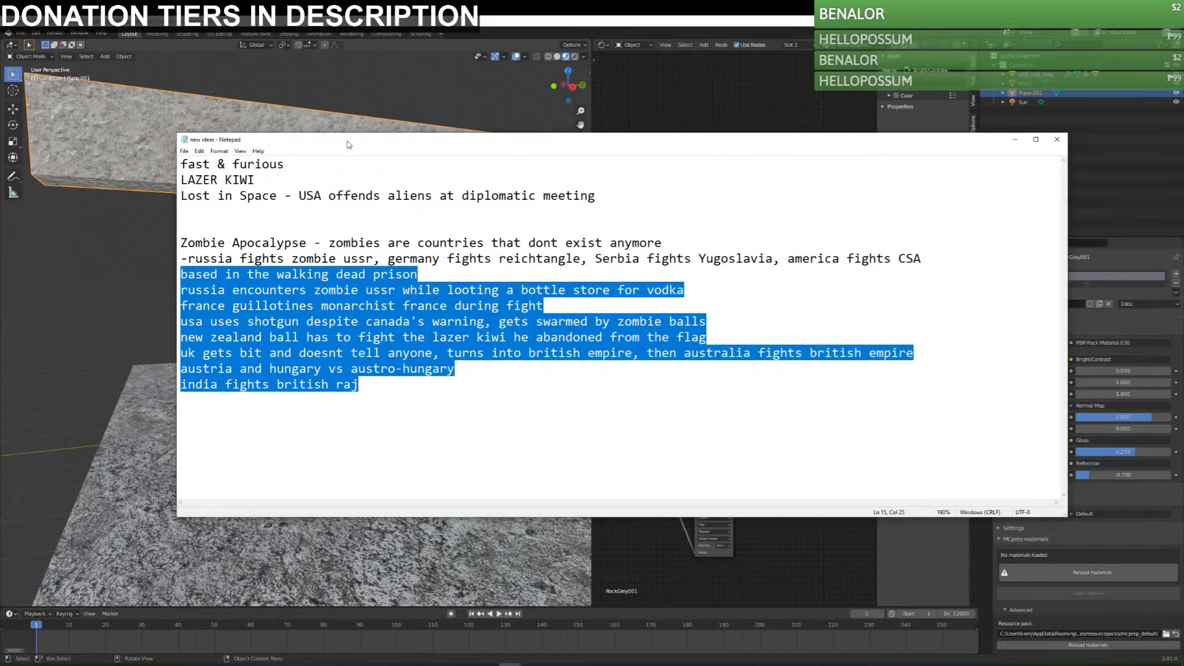
left_click_drag(349, 145, 1183, 143)
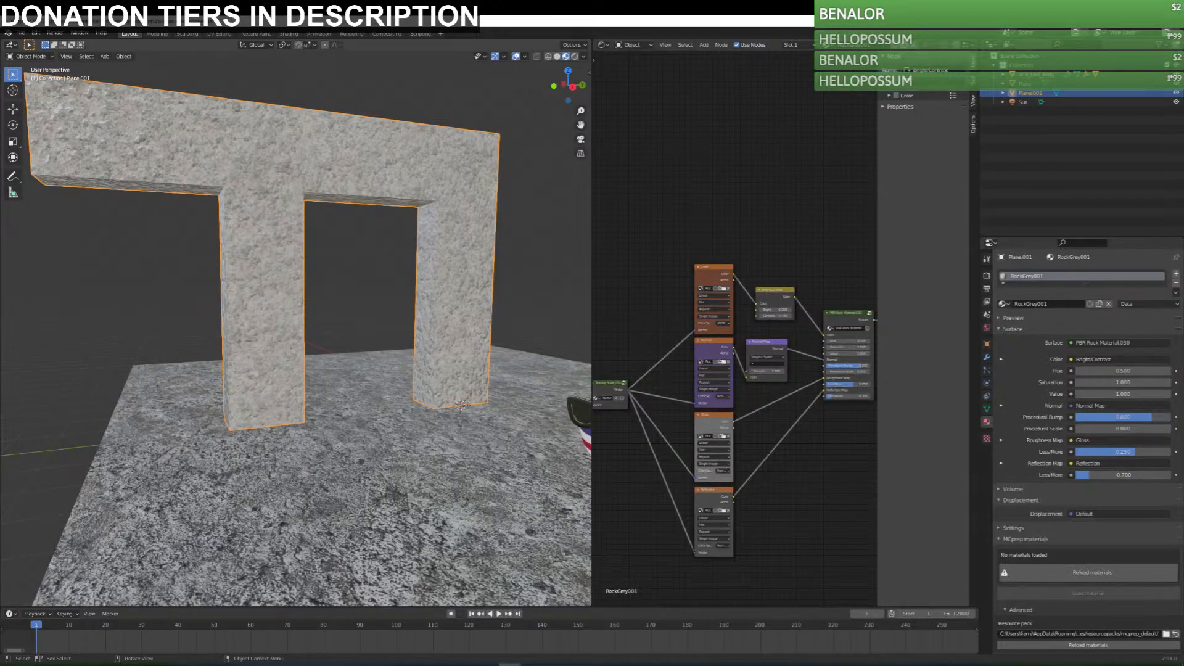
middle_click_drag(405, 293, 423, 296)
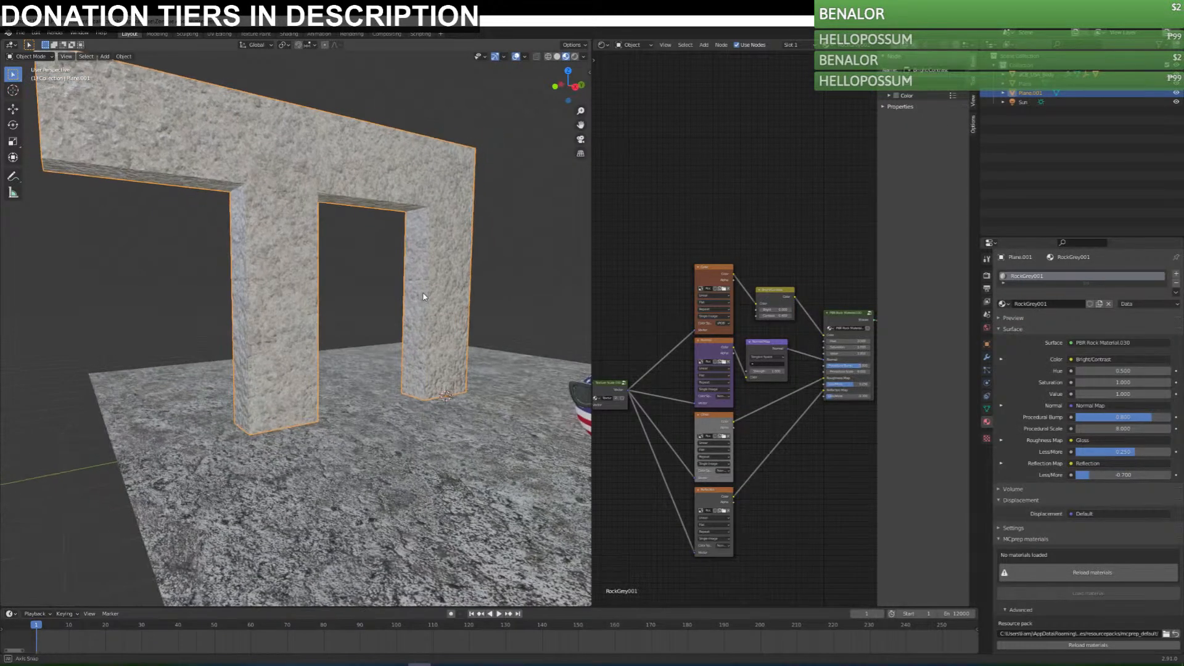
Lower the Normal Map strength in the frame's rock material, trying 0.1 and further values.
left_click(773, 299)
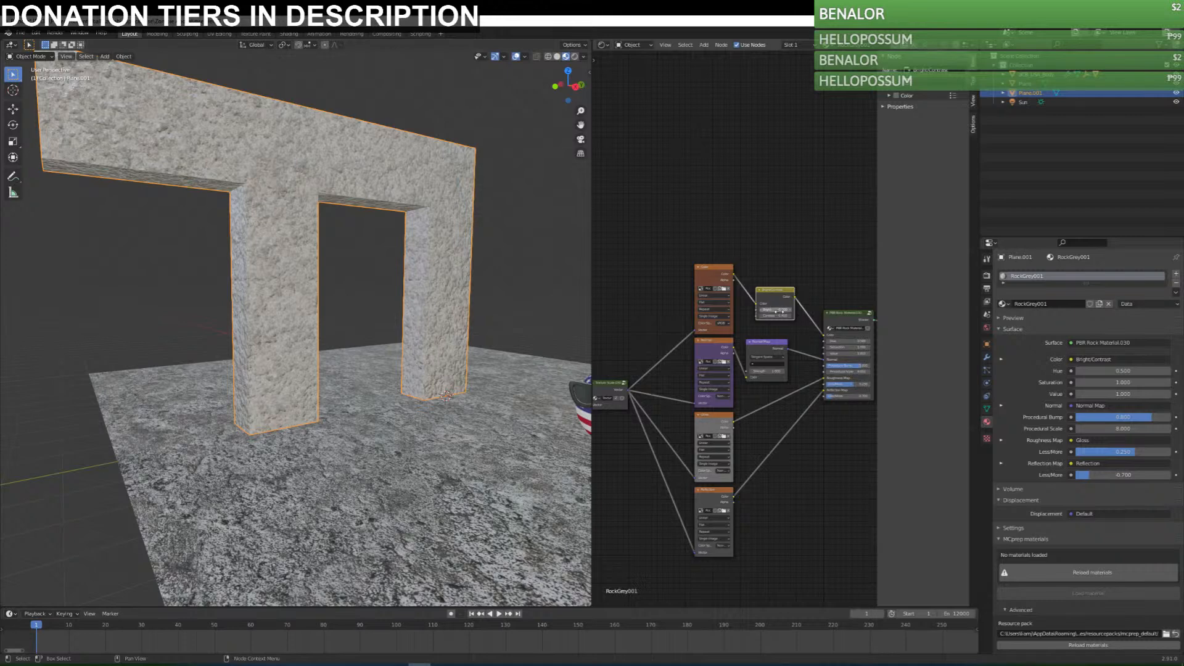
scroll(468, 333, "up", 5)
middle_click_drag(324, 346, 357, 349)
left_click(761, 161)
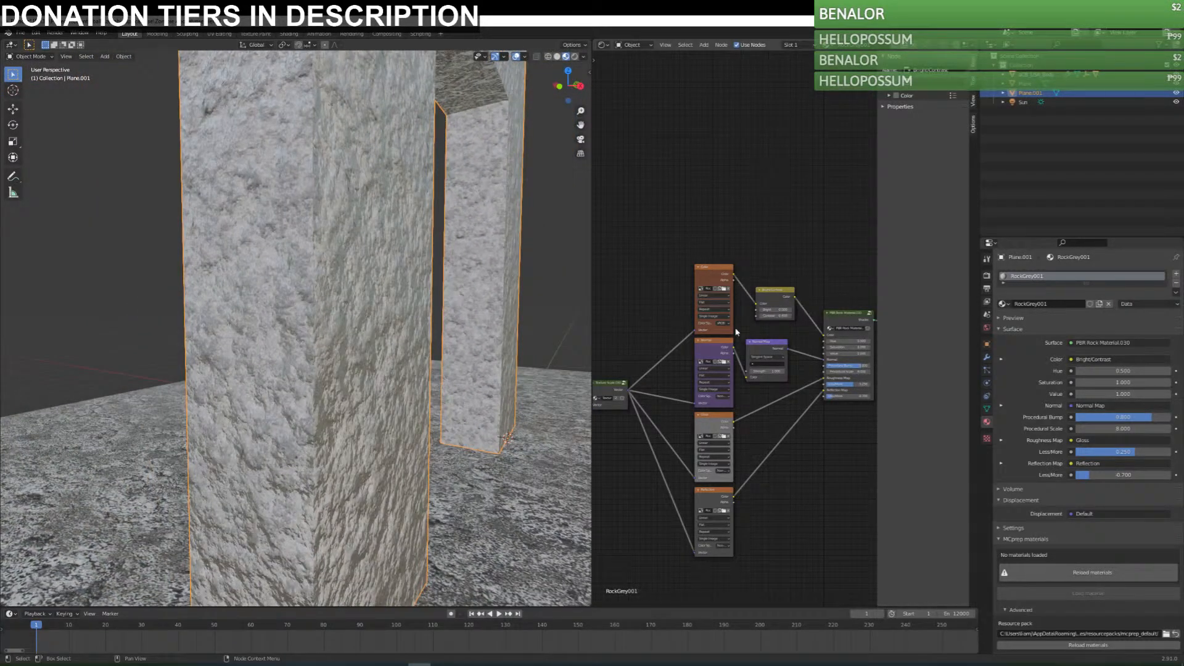
middle_click_drag(687, 381, 690, 382)
left_click(778, 372)
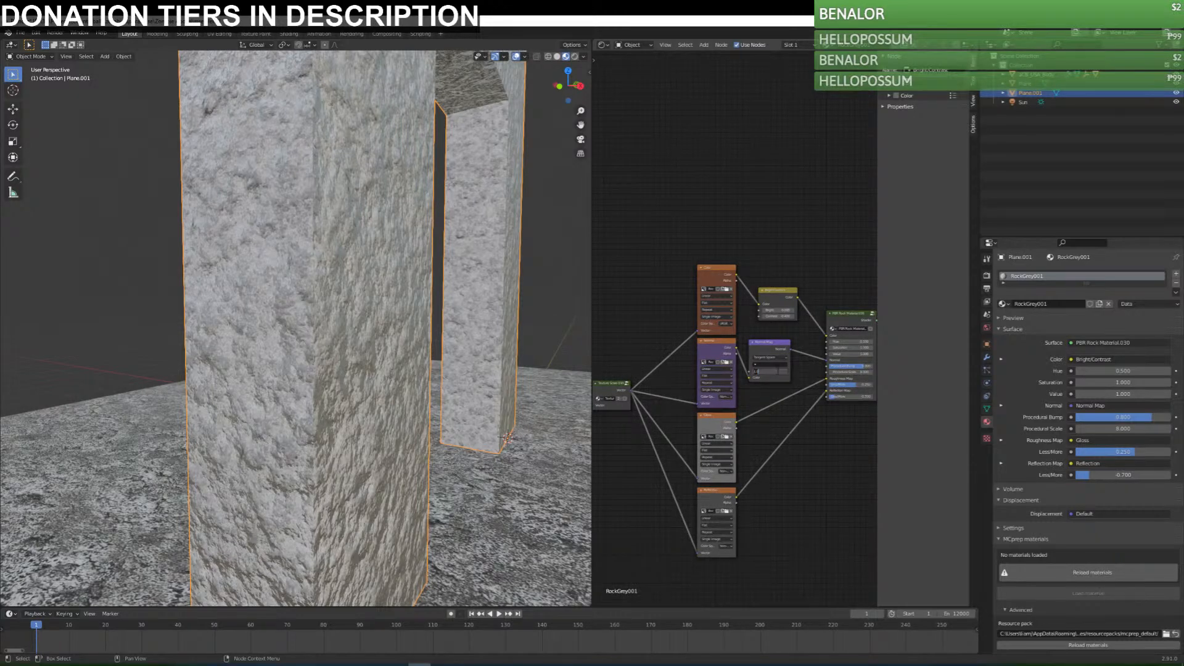
type("0.1")
key("Return")
left_click(781, 371)
key("Return")
left_click(781, 372)
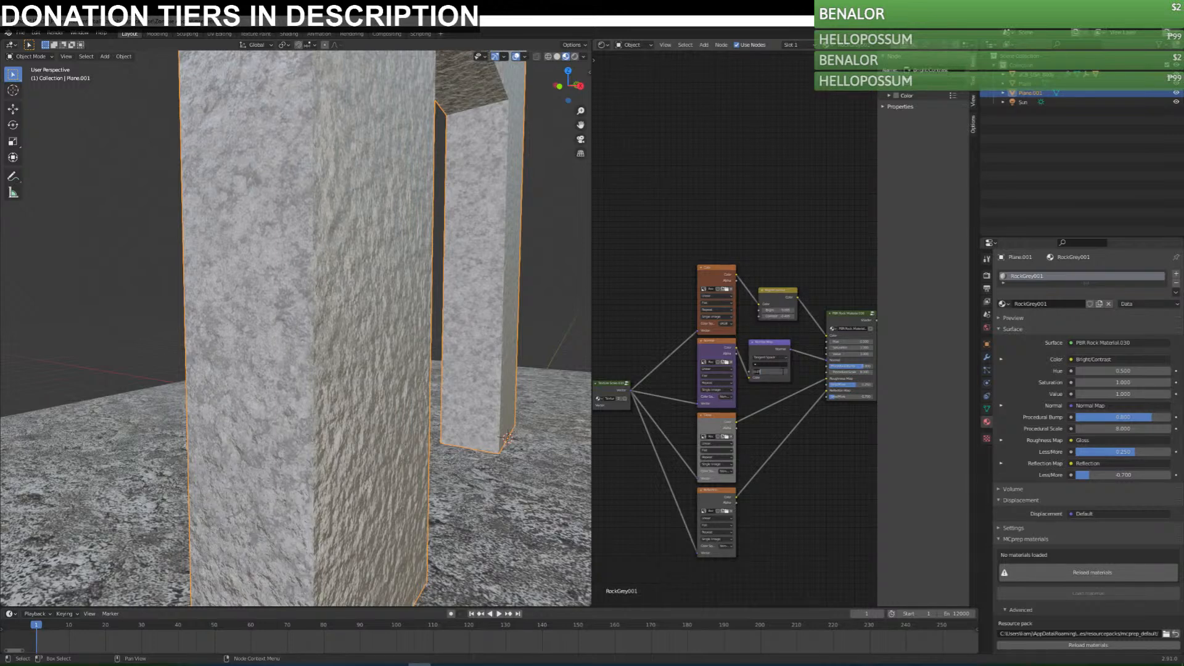
key("Return")
left_click(777, 371)
key("Return")
Adjust the roughness Less/More amount on the frame's PBR Rock Material node, and likewise on the ground plane's rock material.
left_click(713, 498)
mouse_move(854, 397)
left_mouse_down()
mouse_move(826, 386)
mouse_move(870, 386)
mouse_move(856, 385)
left_mouse_up()
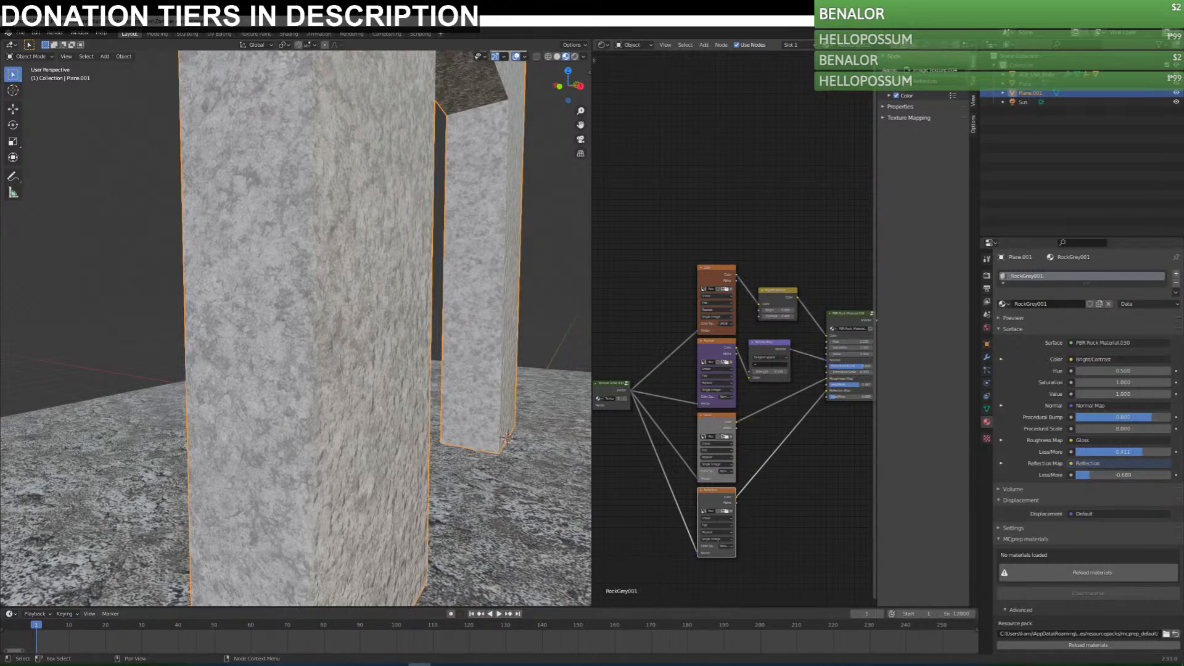
left_click(529, 472)
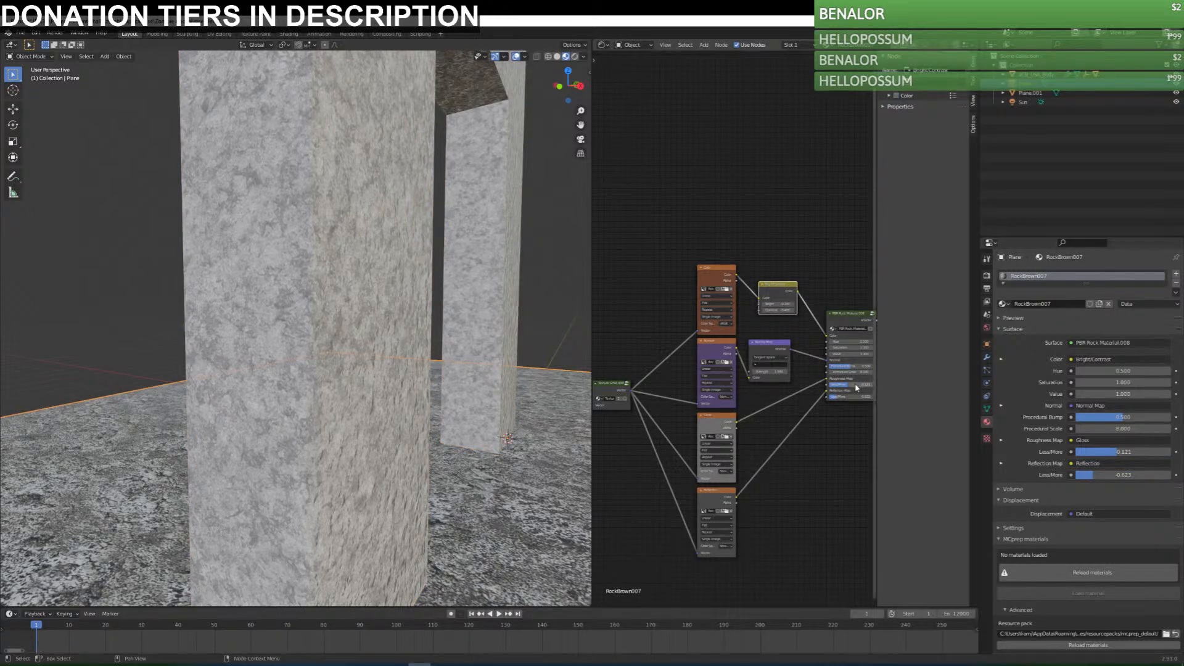
mouse_move(855, 386)
left_mouse_down()
mouse_move(827, 387)
mouse_move(856, 387)
left_mouse_up()
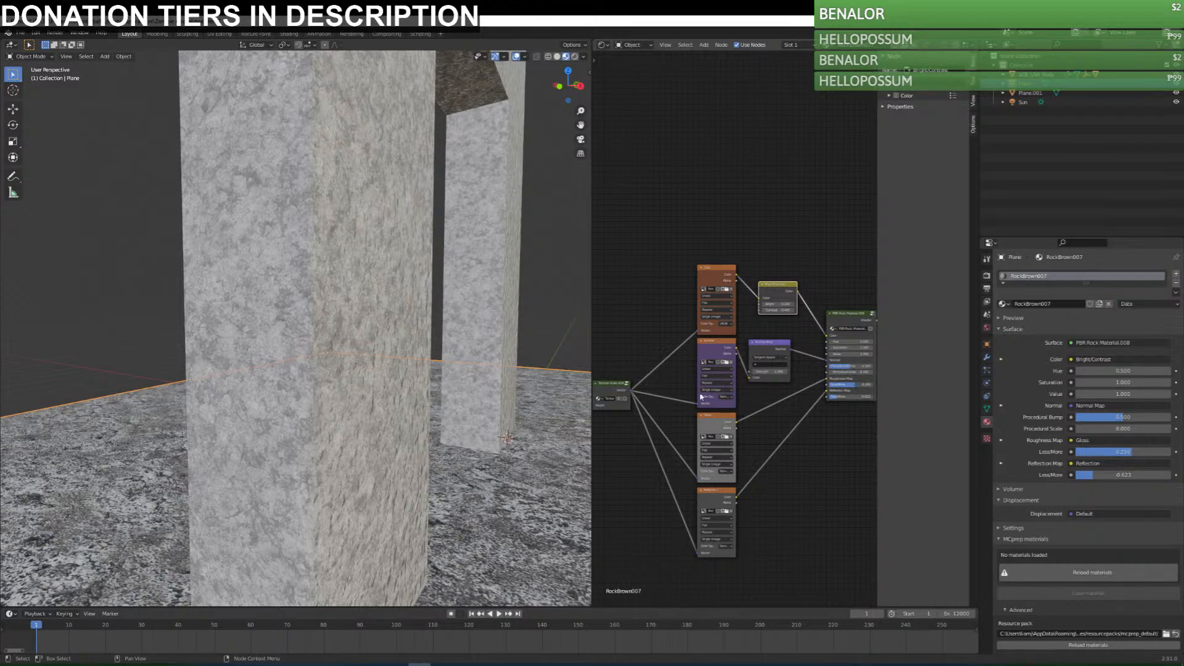
Switch the 3D viewport to rendered shading with the whole frame, ground and ball in view.
scroll(455, 463, "down", 4)
scroll(491, 452, "down", 2)
middle_click_drag(508, 448, 465, 455)
scroll(474, 454, "down", 2)
left_click(574, 56)
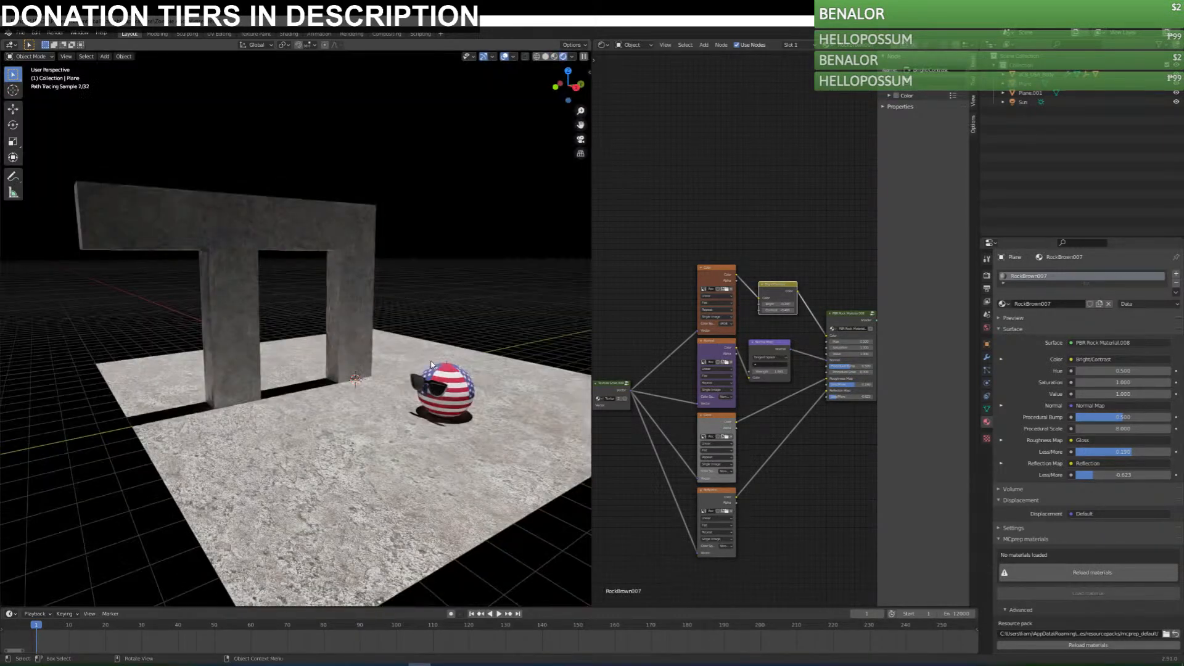
middle_click_drag(432, 364, 367, 441)
Select the frame, set its roughness Less/More to 1.000, adjust its reflection Less/More, and inspect the rendered surface.
left_click(270, 324)
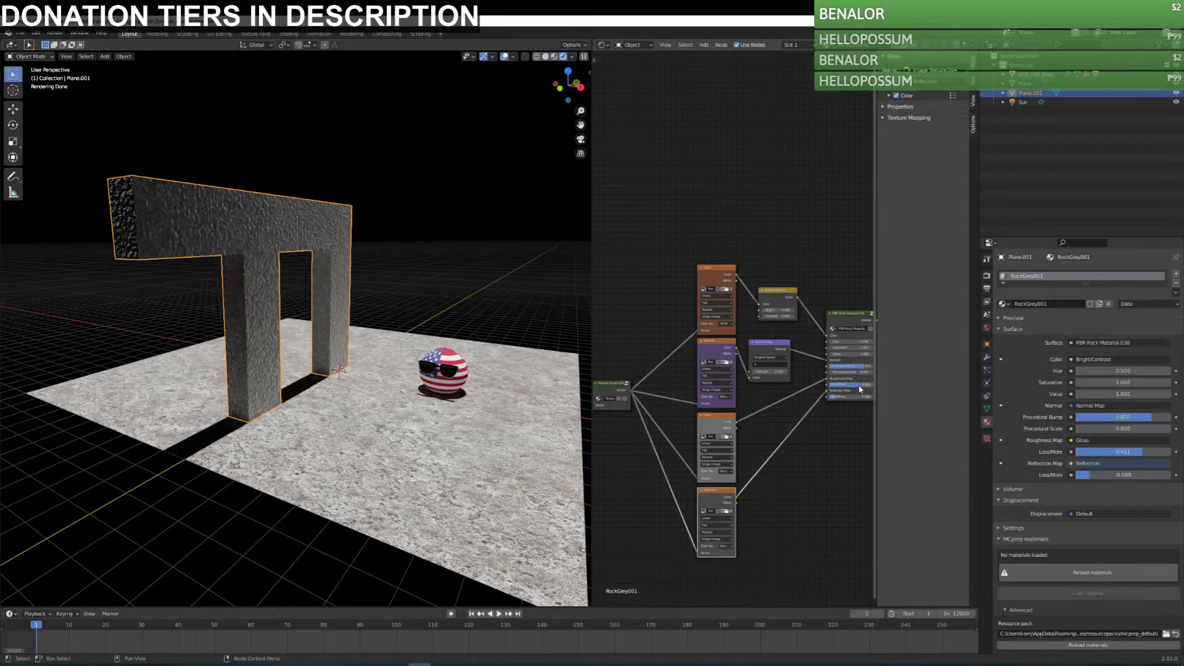
mouse_move(845, 400)
left_mouse_down()
mouse_move(820, 399)
mouse_move(871, 397)
mouse_move(834, 397)
mouse_move(871, 384)
mouse_move(853, 397)
left_mouse_up()
scroll(405, 280, "up", 4)
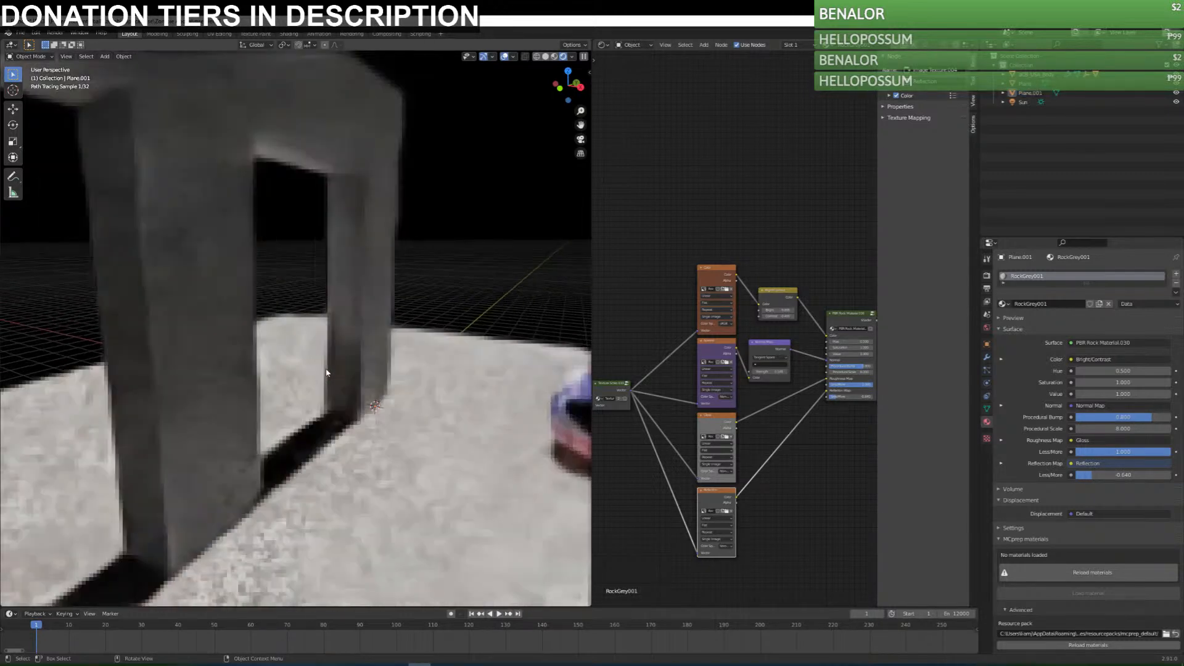
middle_click_drag(347, 413, 360, 424)
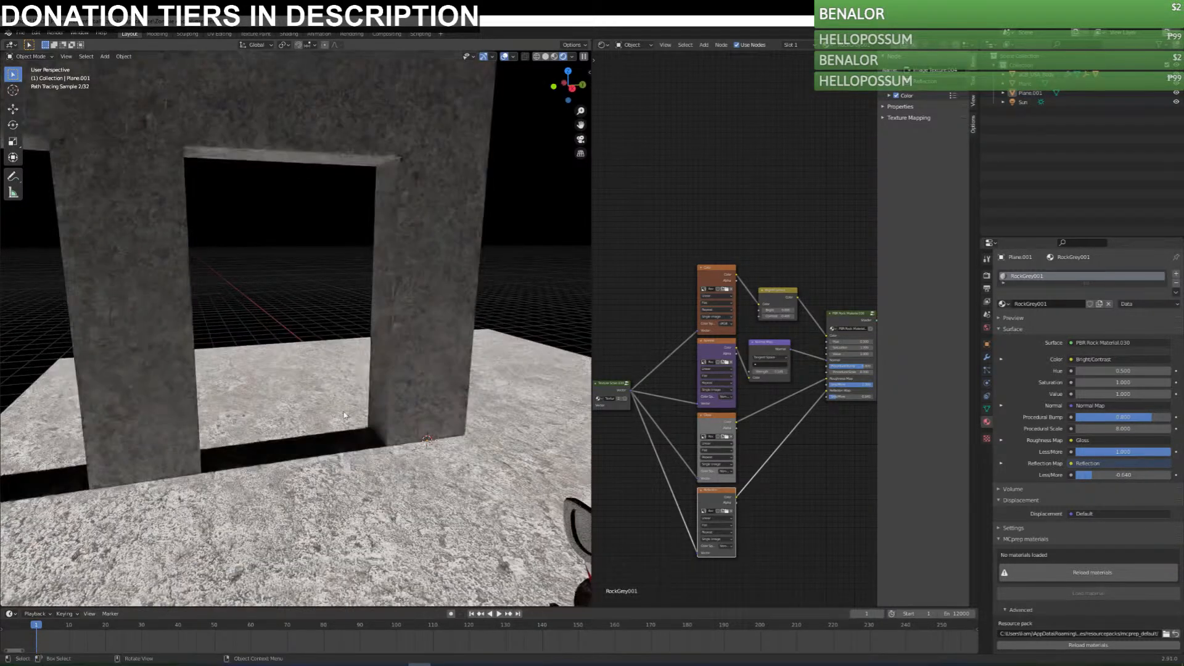
scroll(362, 419, "down", 7)
middle_click_drag(304, 340, 225, 332)
Put the column-and-beam frame into Edit Mode.
left_click(326, 319)
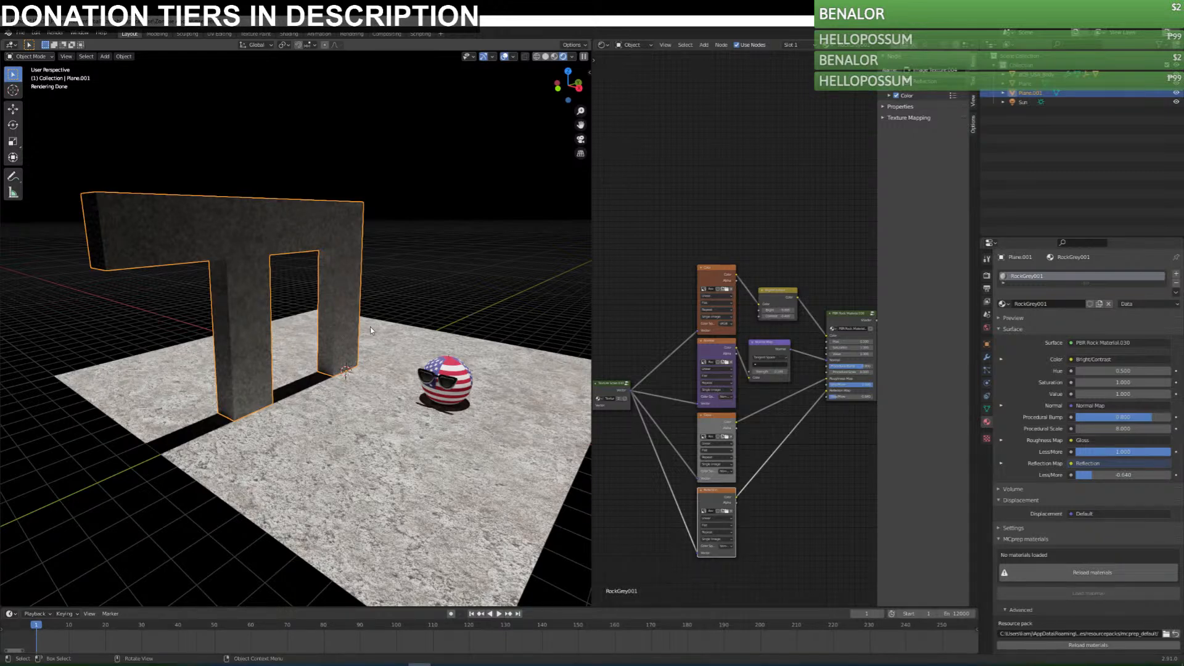
key("Tab")
middle_click_drag(369, 328, 314, 319)
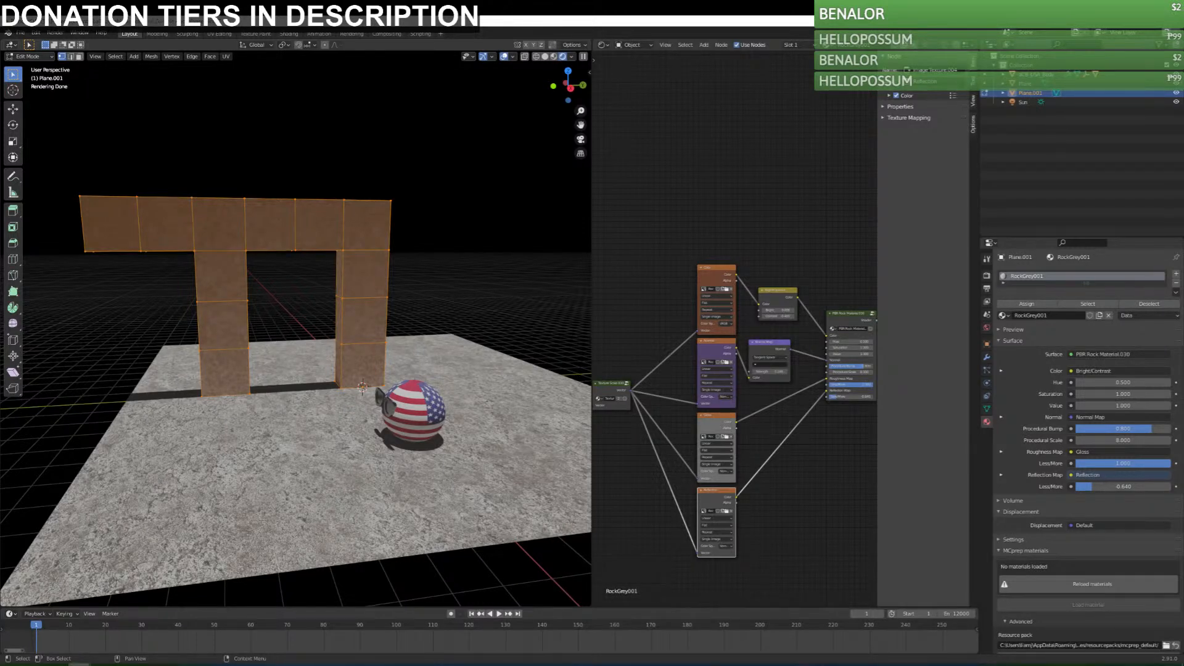
left_click_drag(1183, 143, 536, 142)
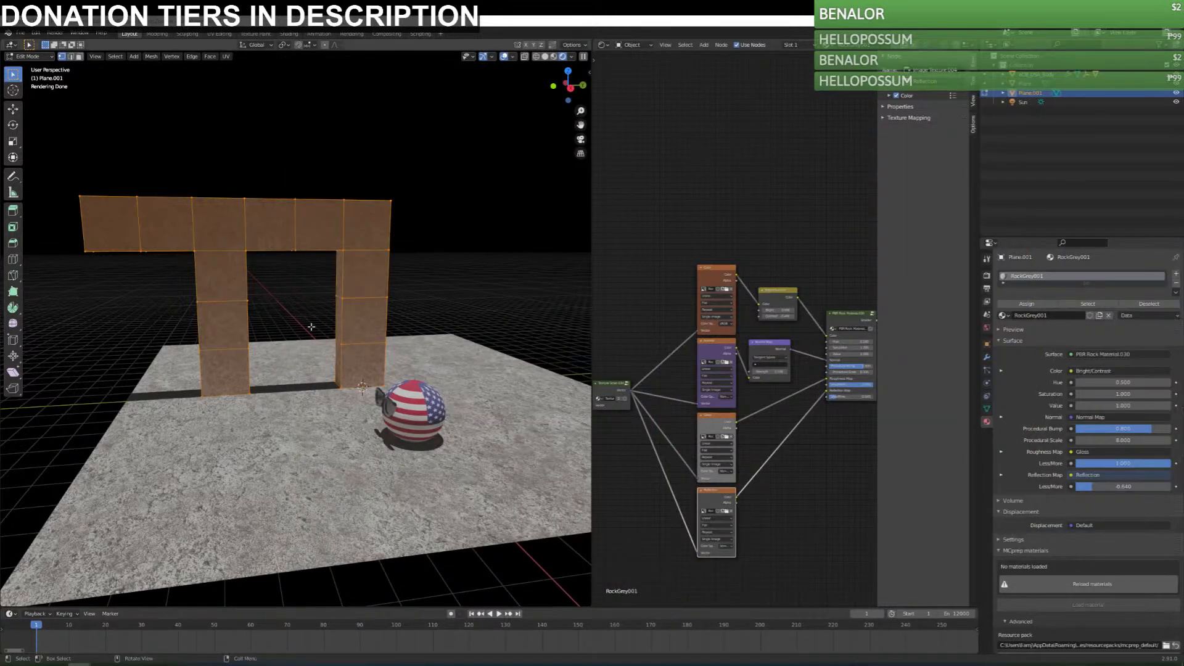
Select the middle sections of both columns and move them up about 1.677 m along Z.
middle_click_drag(296, 308, 342, 322)
left_click_drag(183, 293, 290, 364)
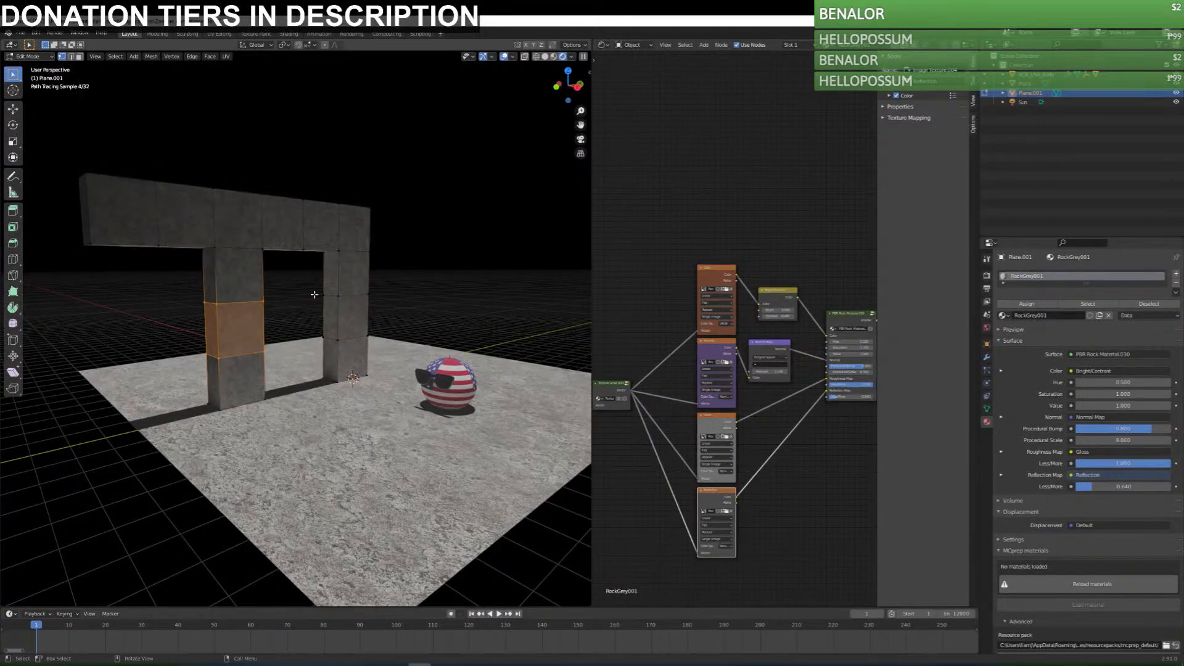
left_click_drag(309, 286, 401, 348, "shift")
middle_click_drag(400, 349, 410, 323)
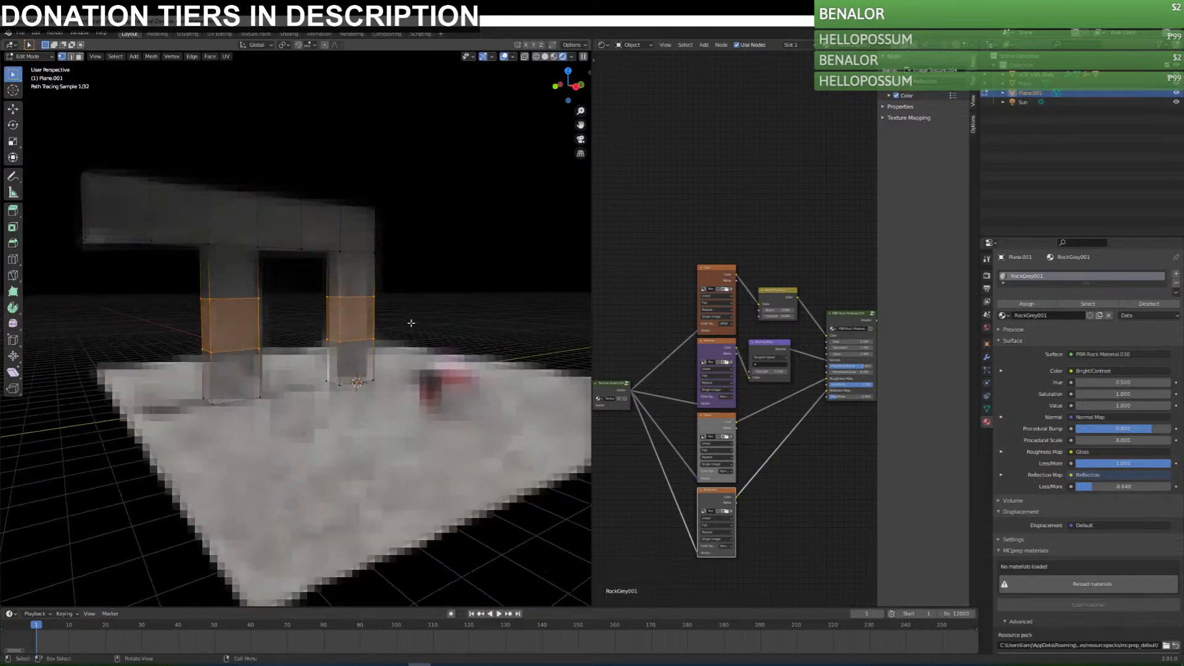
key("g")
key("z")
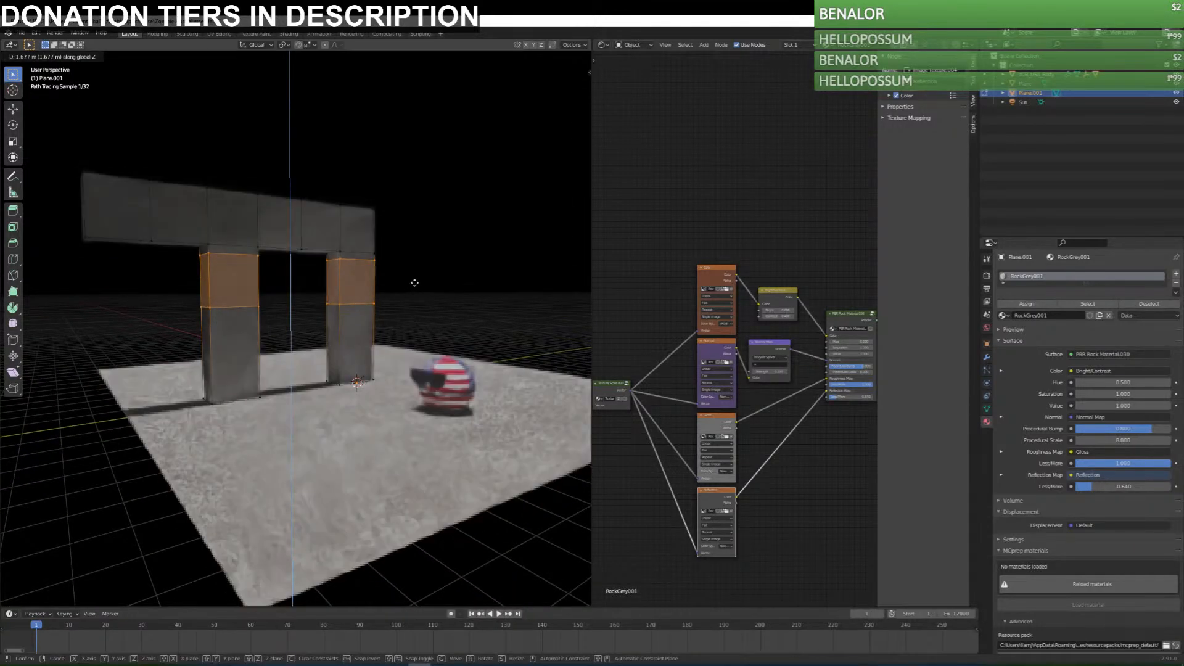
left_click(415, 282)
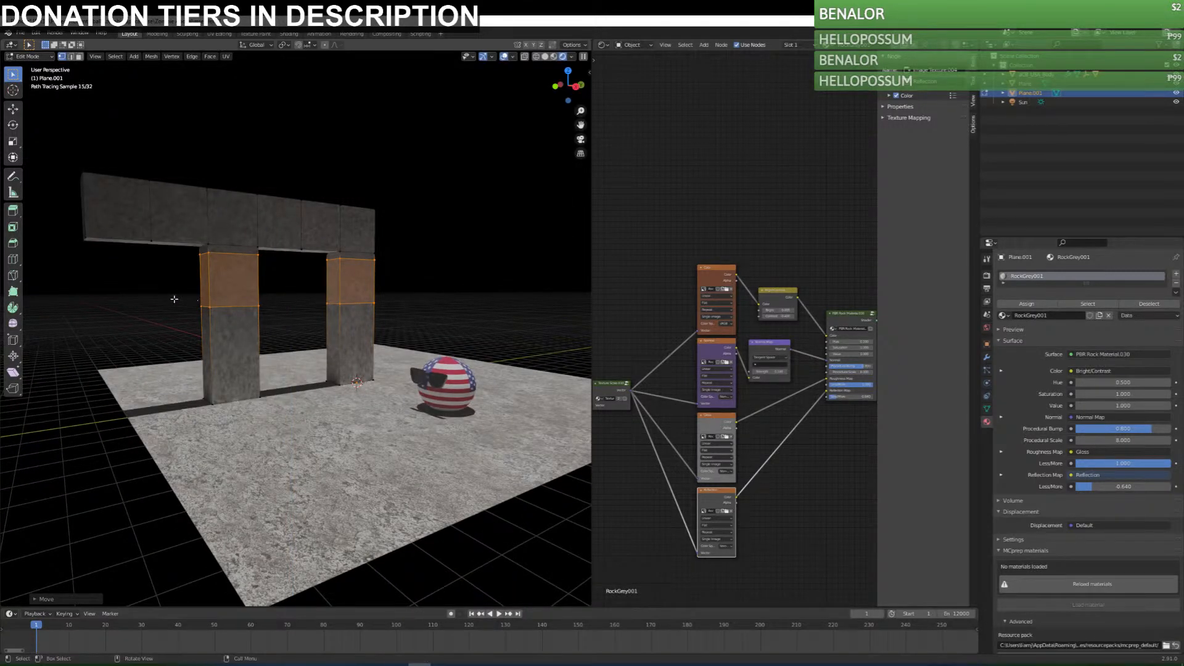
Select the frame's entire mesh and change the Shader Editor area to the UV Editor.
left_click(168, 294)
scroll(271, 378, "up", 3)
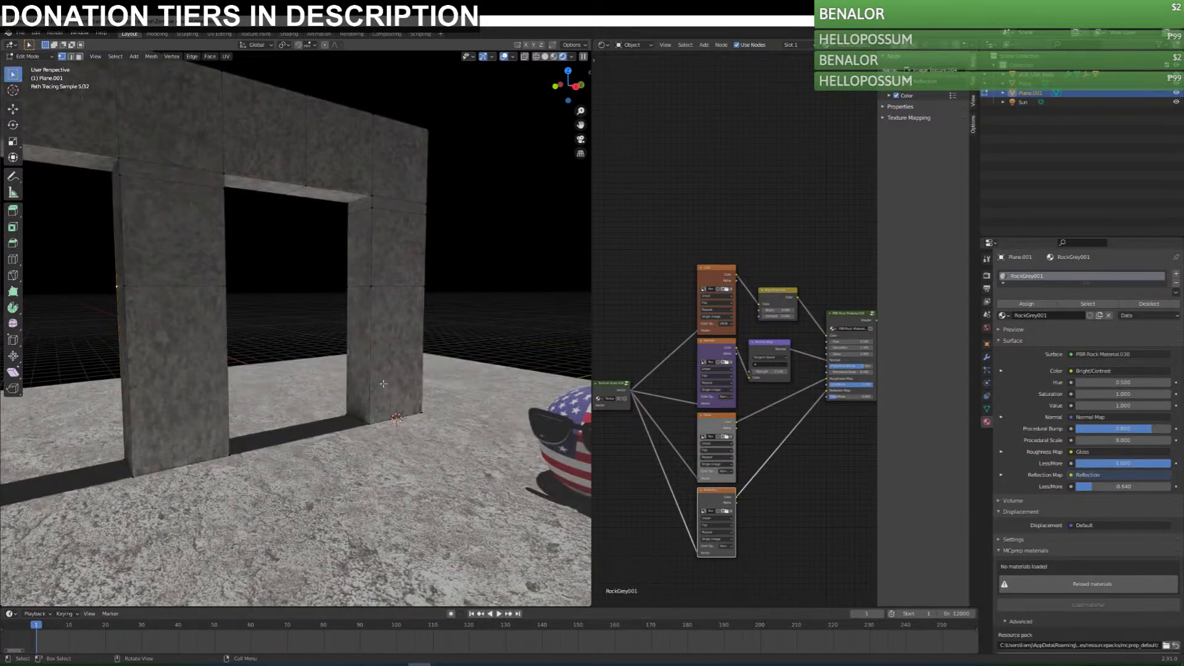
key("a")
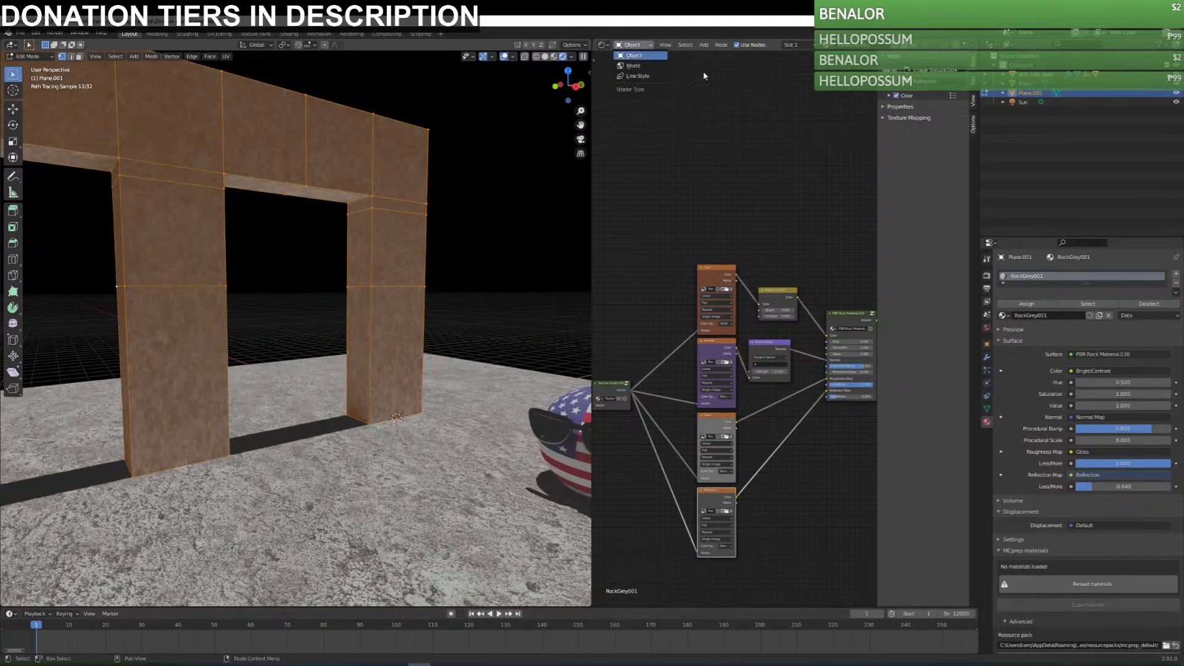
left_click(602, 45)
left_click(621, 91)
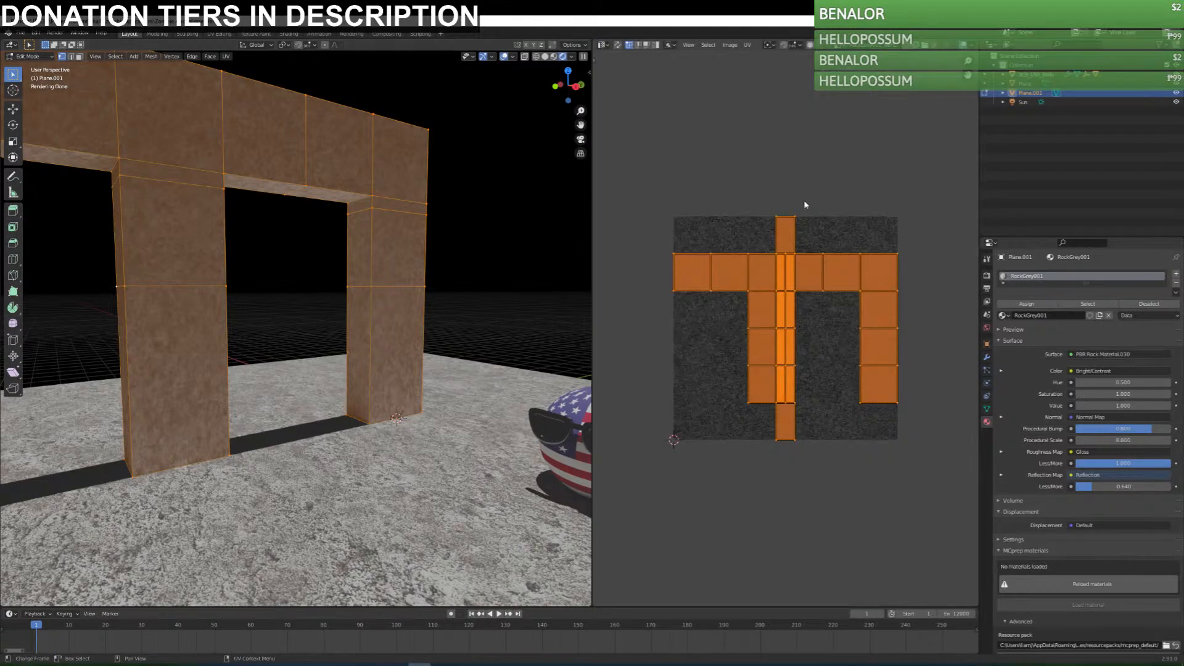
Unwrap the whole frame with Cube Projection.
left_click(709, 45)
mouse_move(747, 45)
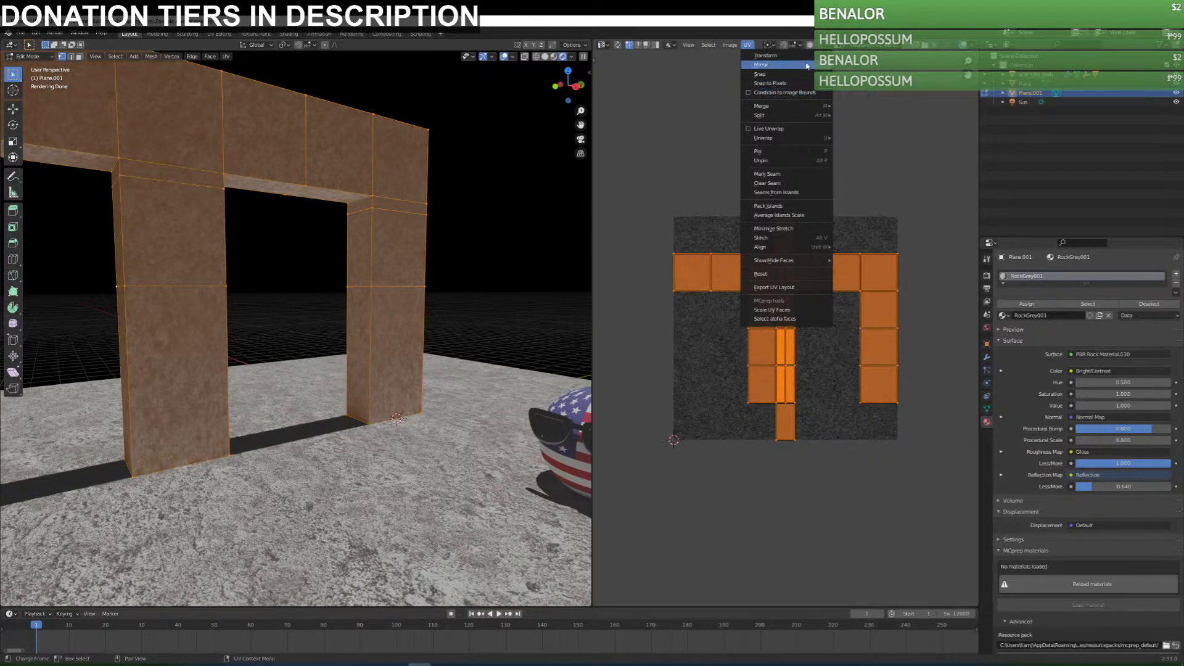
mouse_move(783, 138)
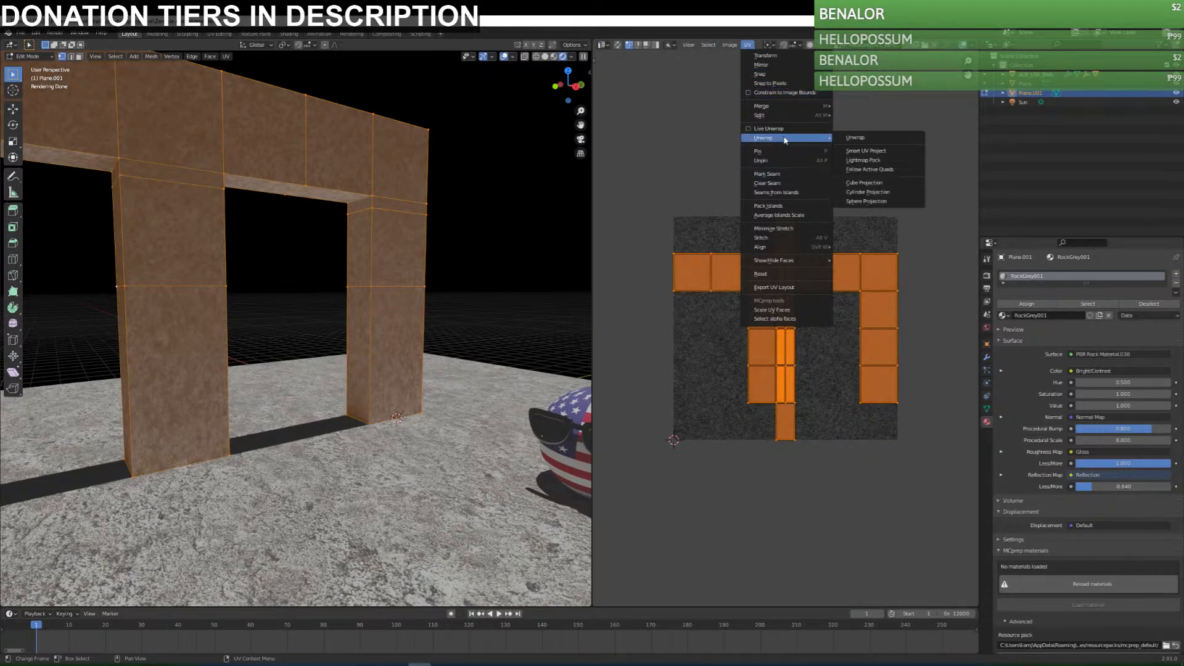
left_click(885, 185)
Examine the frame's texture and column geometry from several angles, selecting the lower column sections to check their vertices.
middle_click_drag(253, 330, 253, 358)
key("Tab")
middle_click_drag(375, 370, 444, 375)
middle_click_drag(489, 232, 431, 352)
key("Tab")
left_click_drag(102, 275, 510, 465)
left_click_drag(106, 276, 527, 424)
middle_click_drag(528, 425, 277, 347)
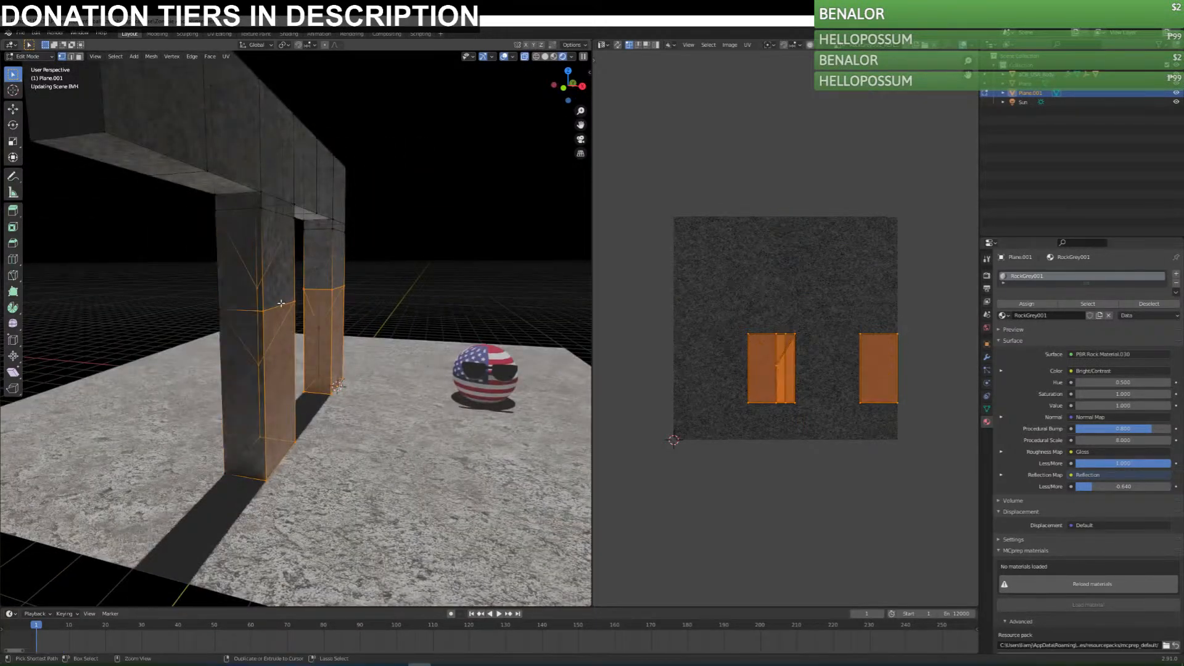
key("a")
key("Tab")
mouse_move(383, 370)
middle_mouse_down()
mouse_move(258, 370)
mouse_move(387, 372)
middle_mouse_up()
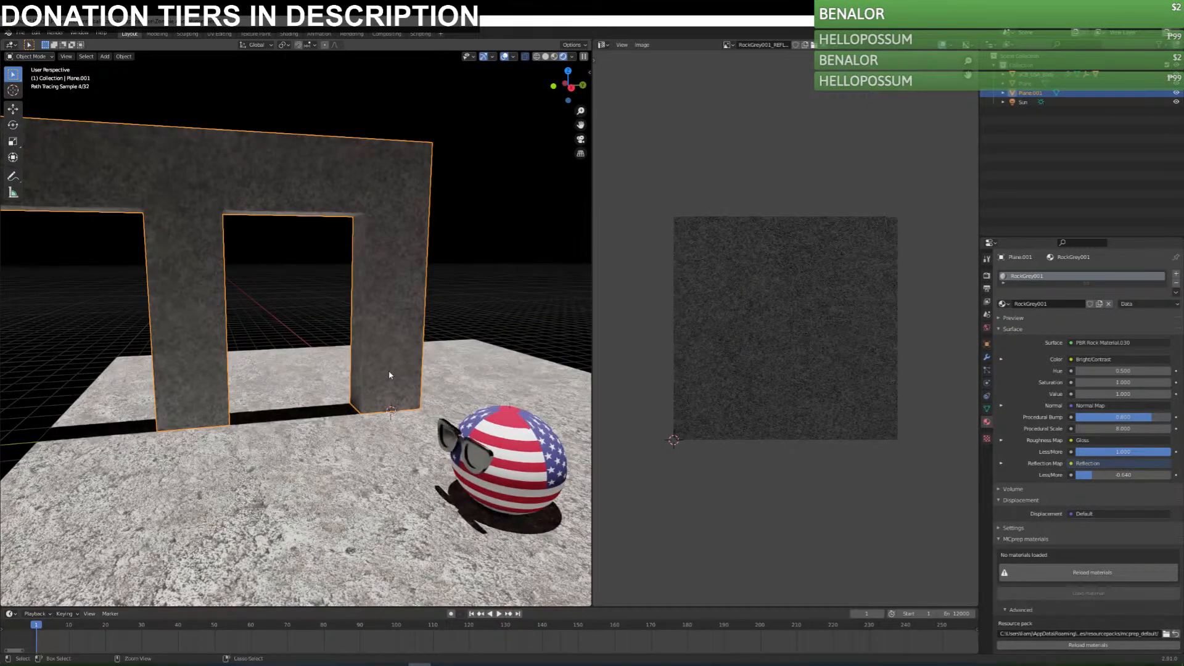
Undo the cube projection and the upward move of the column sections.
key("Tab")
key("ctrl+z")
key("ctrl+z")
key("ctrl+z")
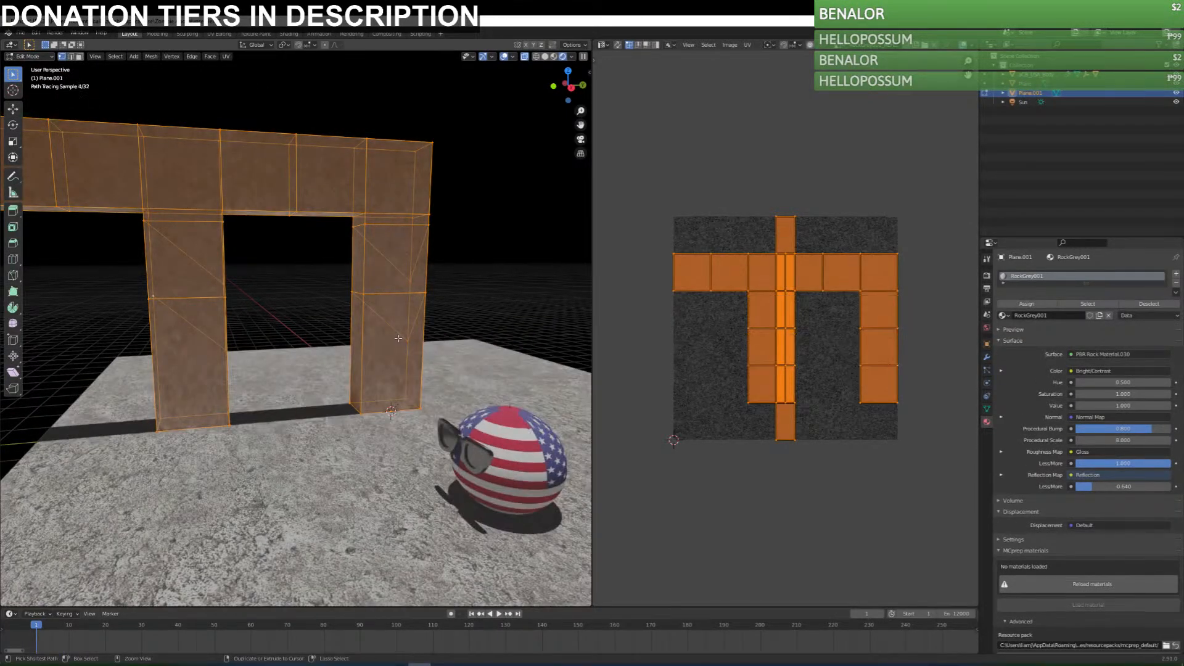
key("ctrl+z")
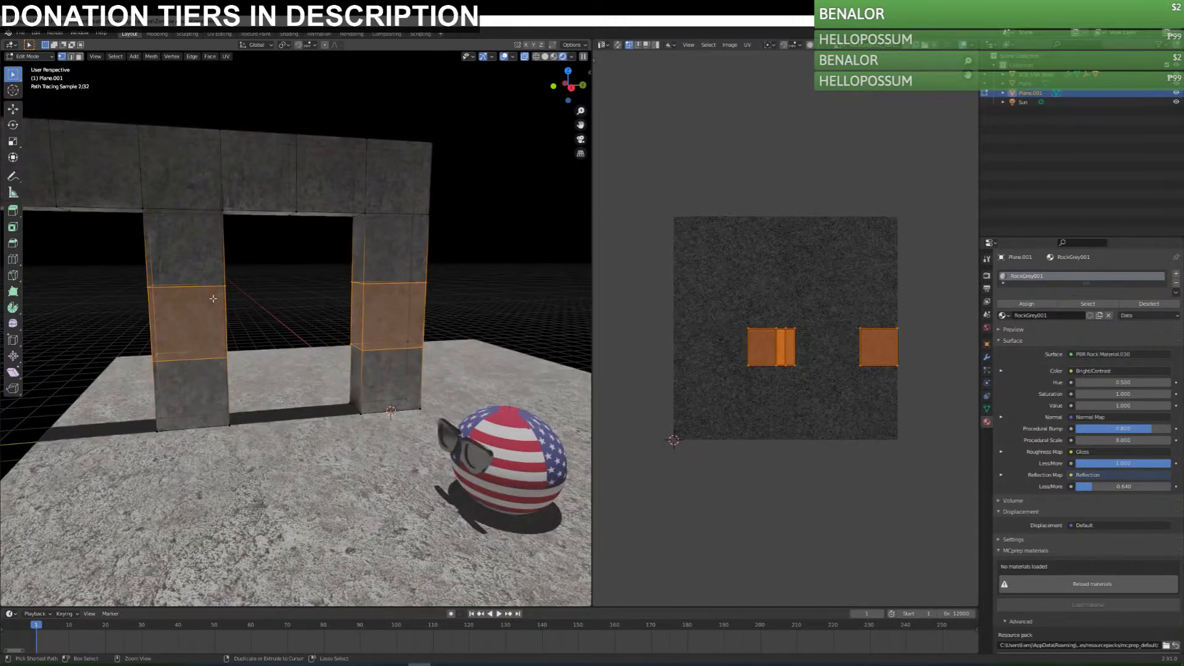
Reselect the middle sections of both columns, including the hidden back vertices, and move them straight up toward the beam.
left_click(472, 106)
left_click_drag(99, 262, 475, 333)
key("g")
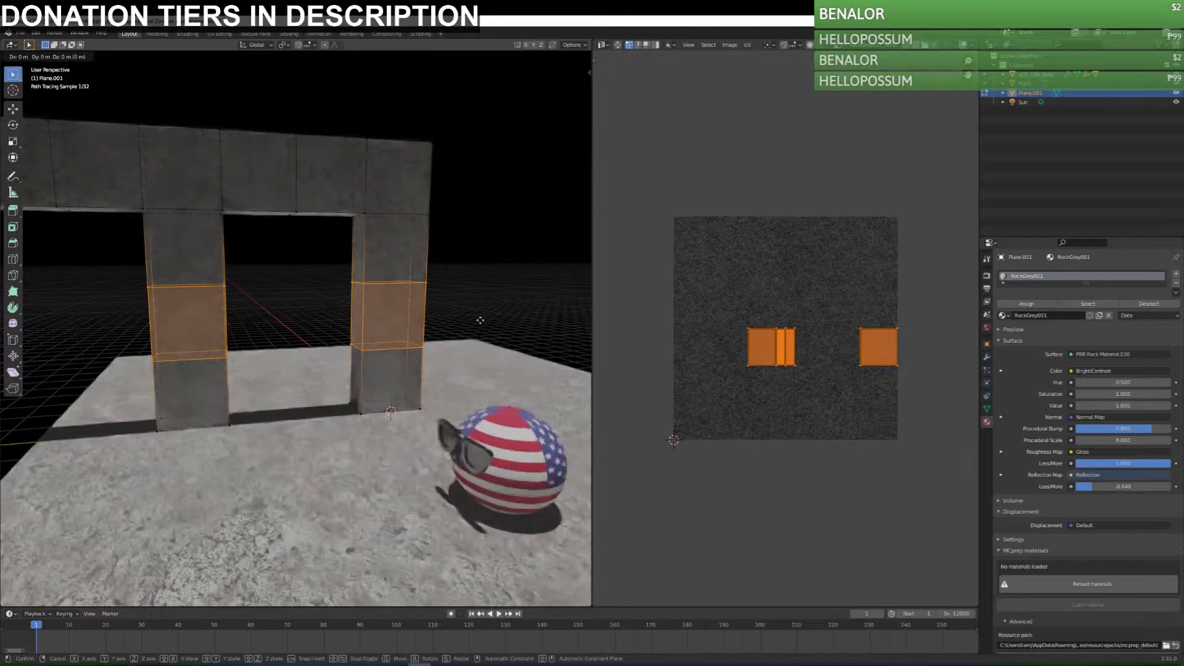
left_click(493, 263)
Select the frame's entire mesh and unwrap it again with Cube Projection.
key("a")
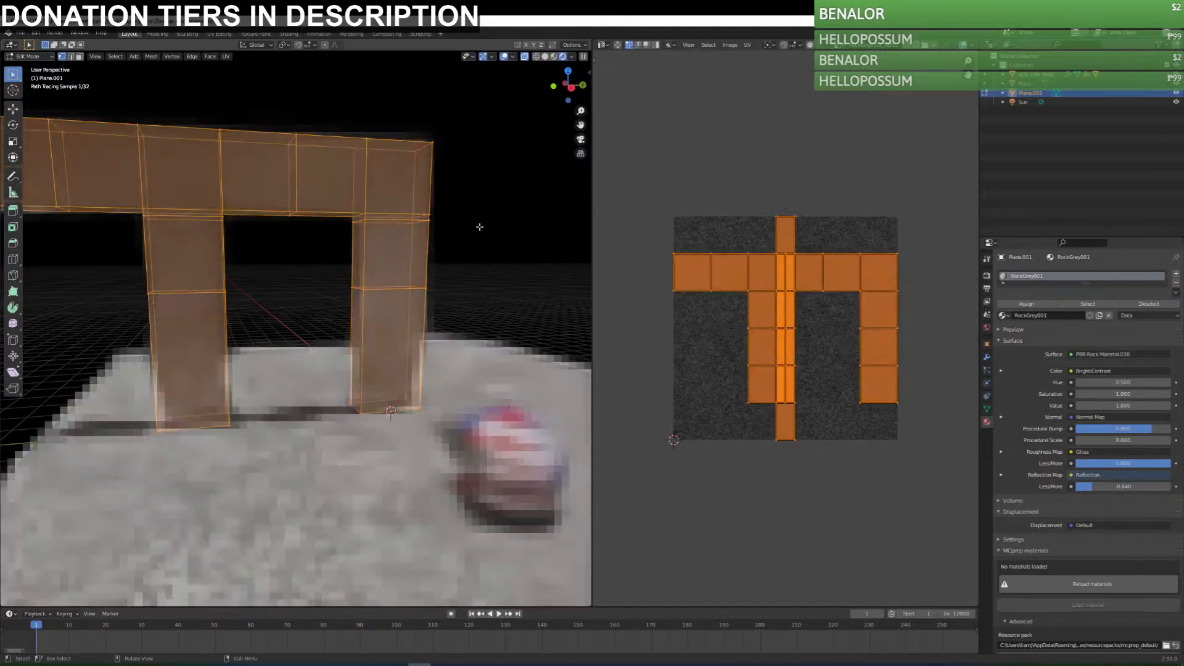
left_click(747, 45)
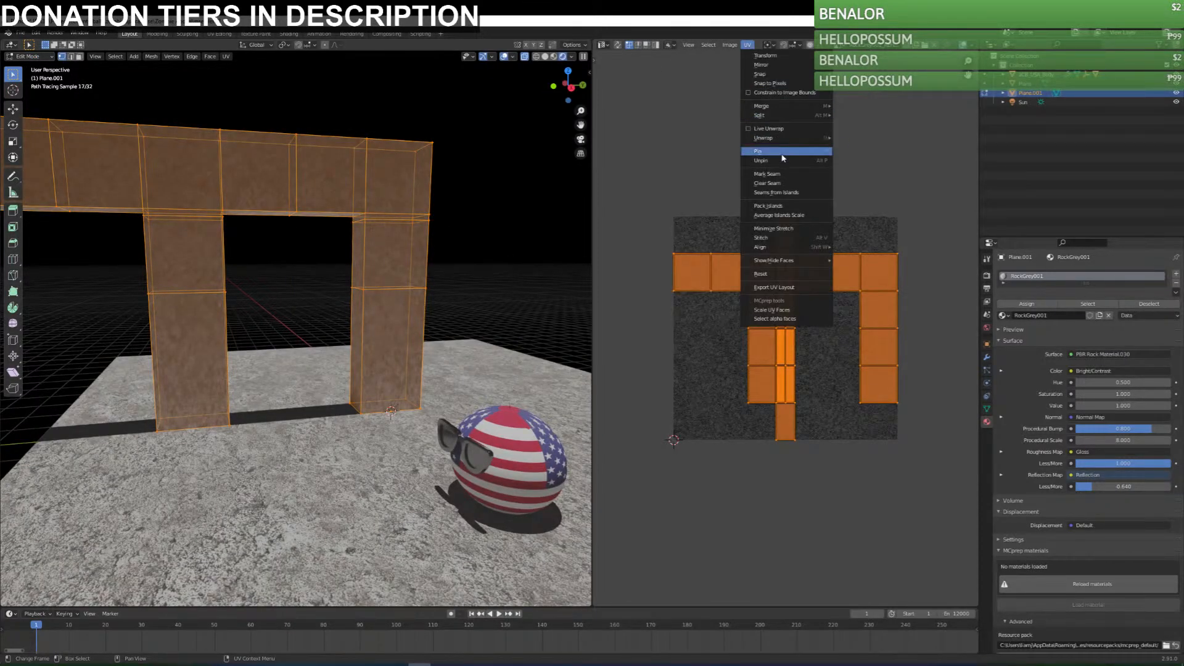
mouse_move(789, 138)
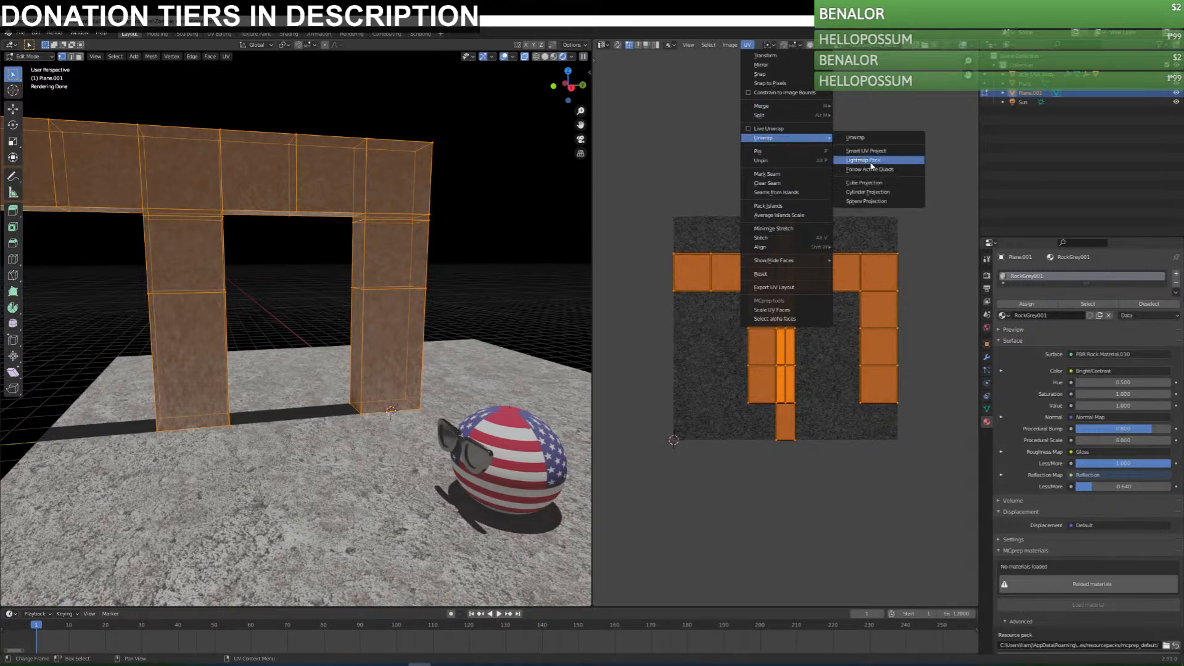
left_click(875, 182)
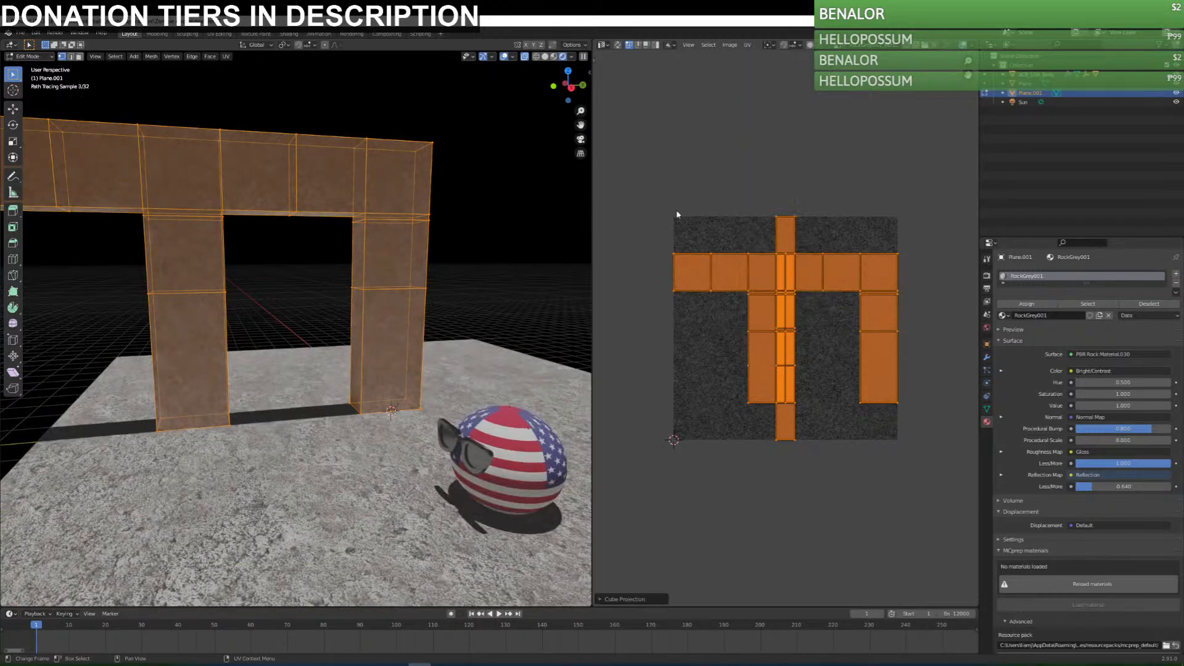
Select the lower sections of both columns down to the ground.
right_click(593, 147)
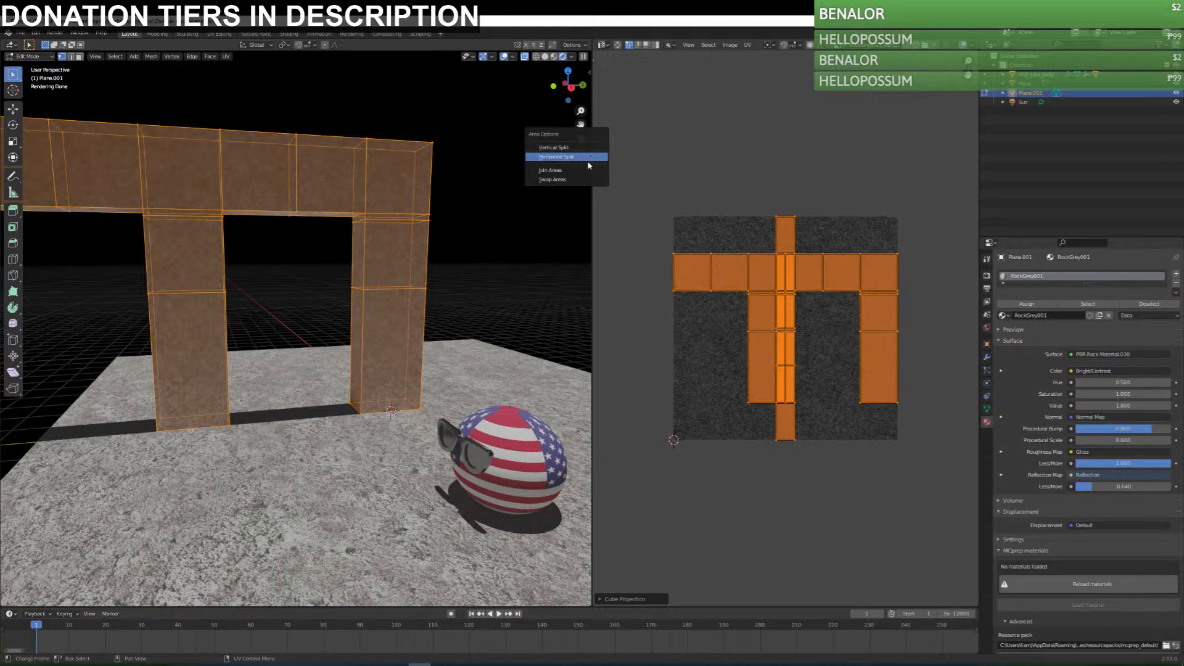
middle_click_drag(418, 267, 426, 267)
left_click_drag(38, 271, 454, 459)
middle_click_drag(454, 432, 435, 326)
middle_click_drag(87, 298, 132, 288)
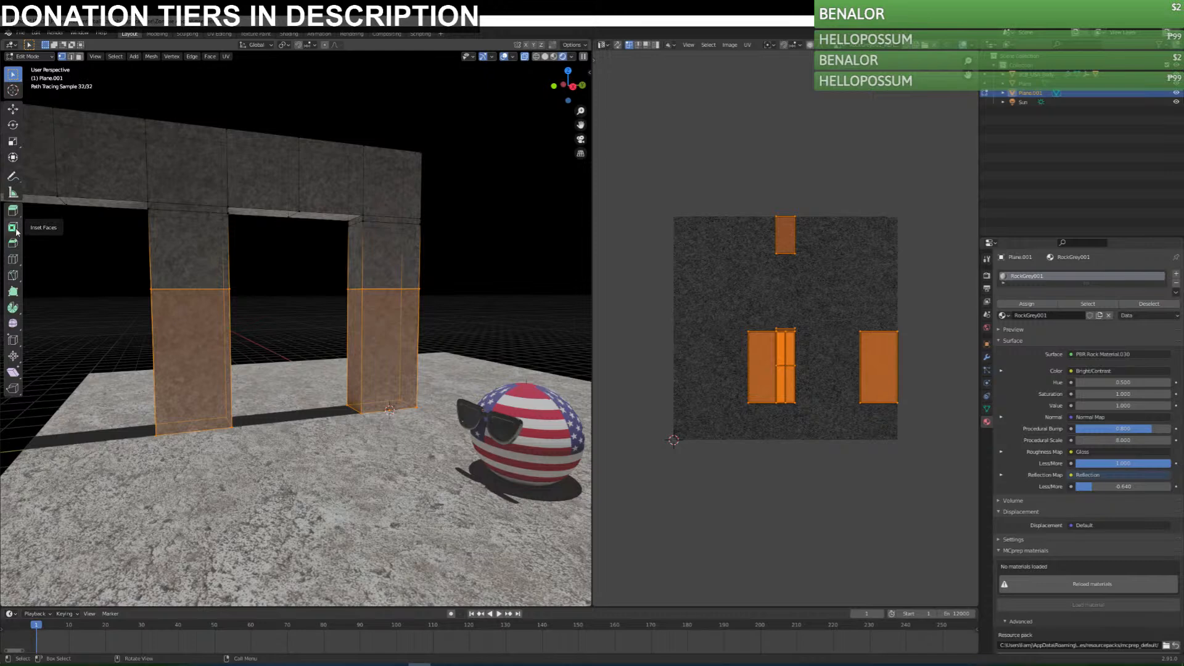
Try to inset the selected lower column faces with the Inset Faces tool, and undo it.
left_click(13, 228)
left_click_drag(295, 303, 300, 295)
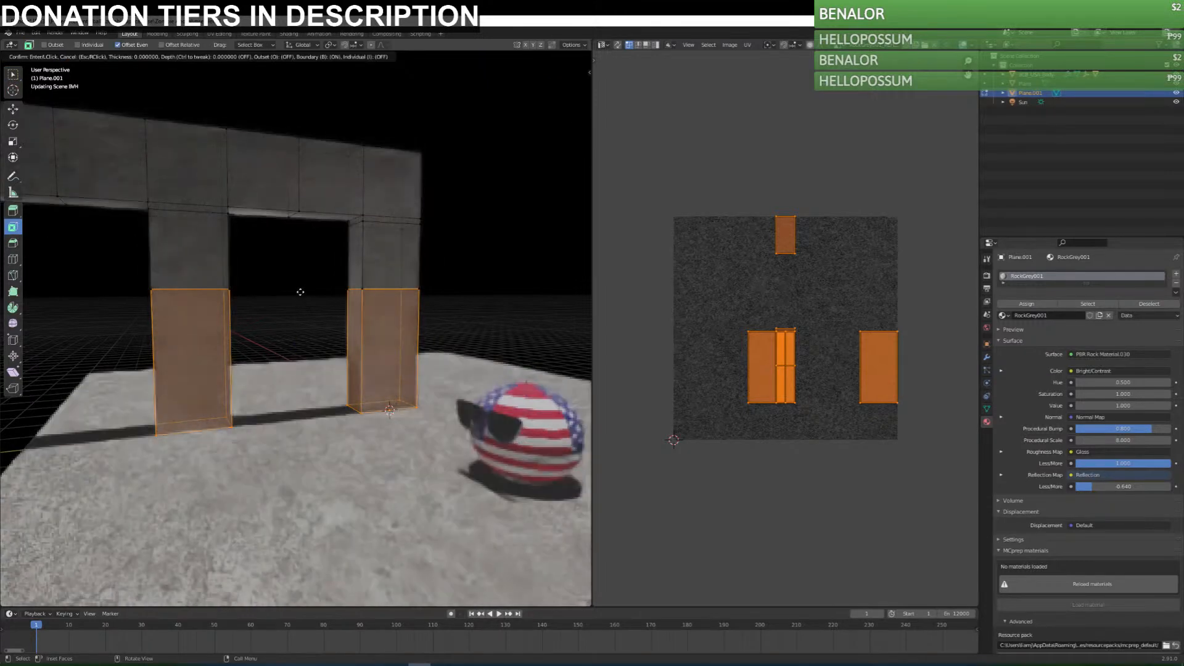
left_click_drag(354, 235, 300, 387)
key("ctrl+z")
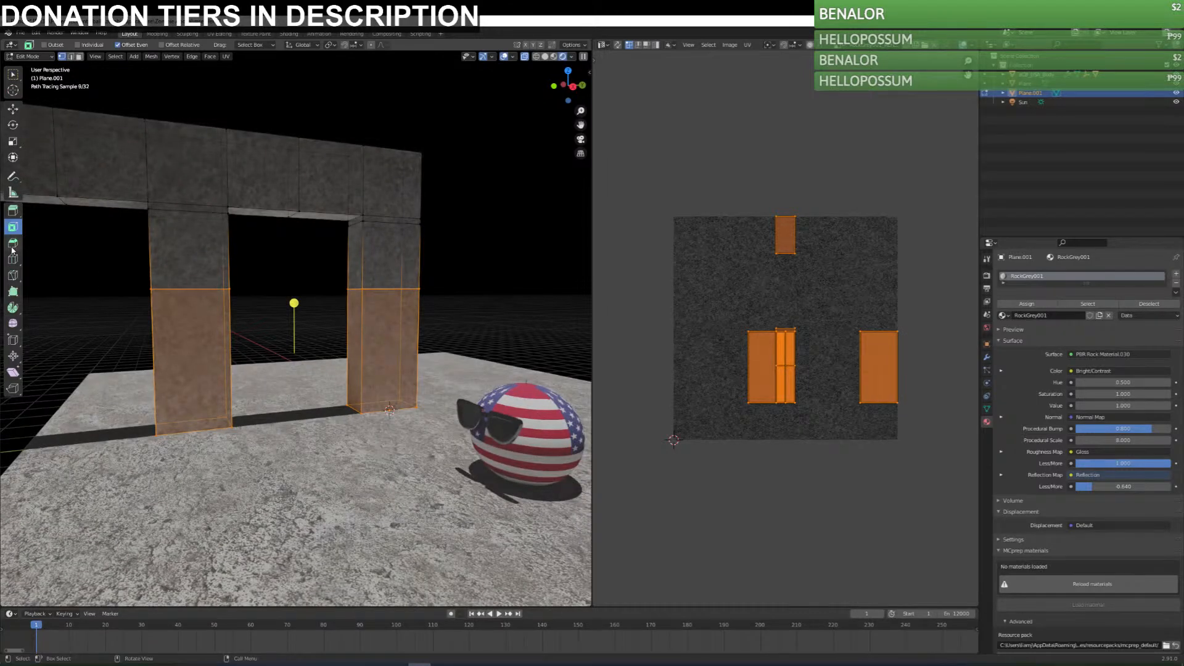
Try the Bevel and Extrude Region tools on the selected lower column sections.
left_click(12, 245)
left_click_drag(294, 303, 294, 300)
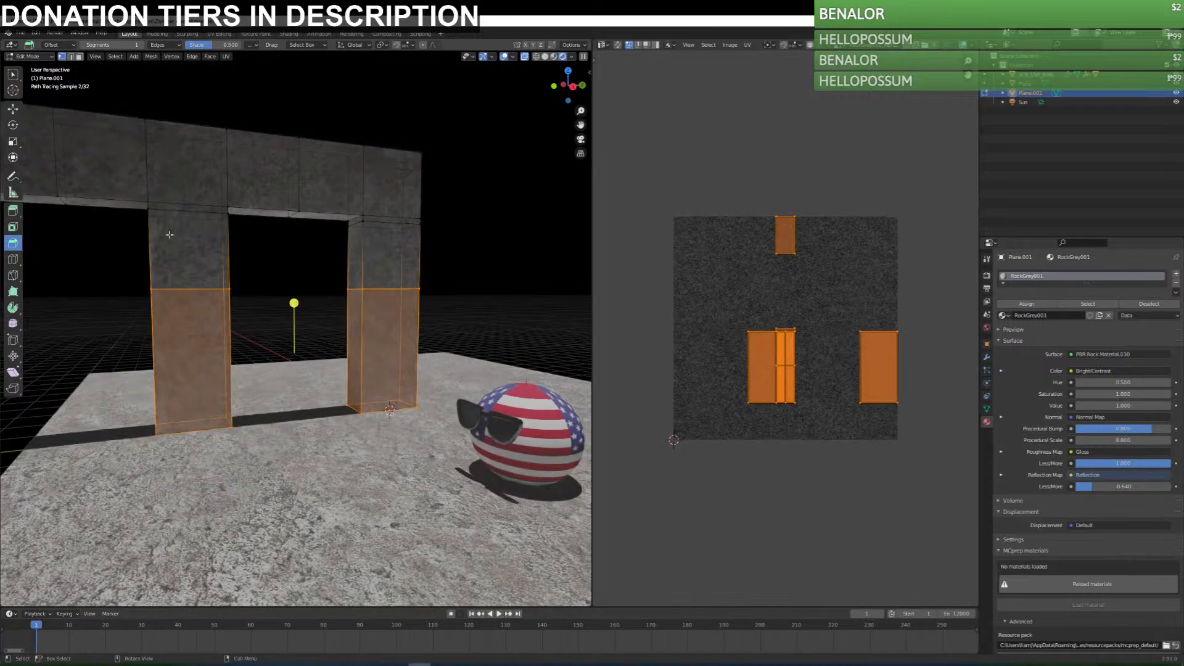
left_click(17, 211)
middle_click_drag(258, 310, 271, 327)
left_click_drag(296, 319, 298, 312)
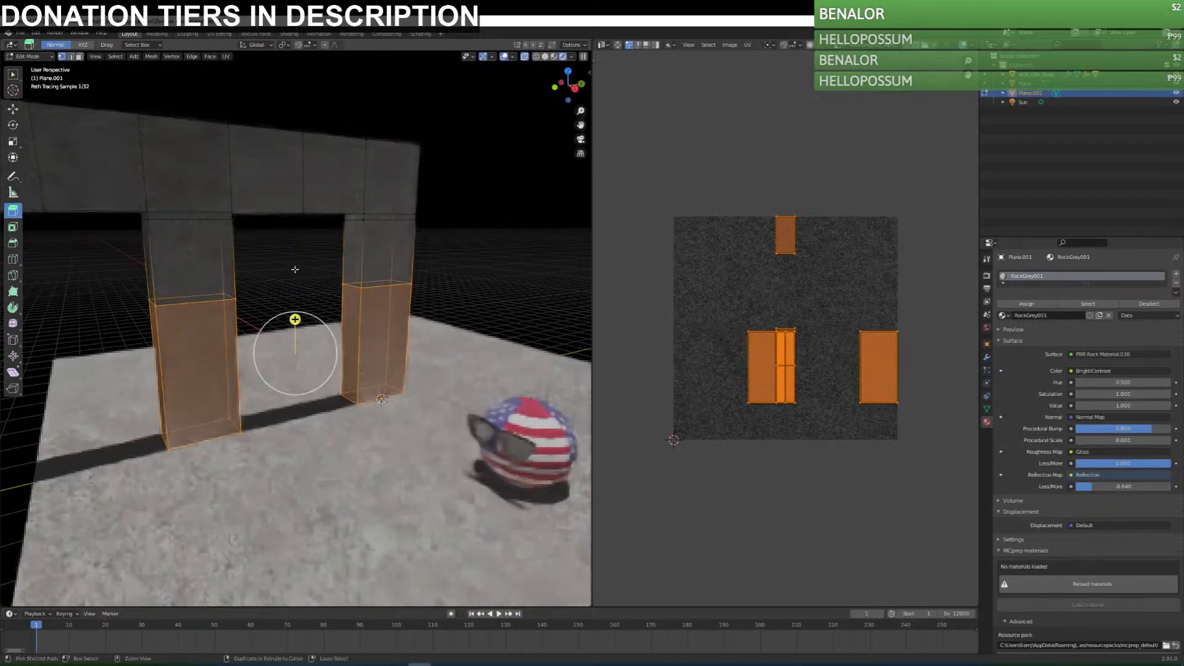
middle_click_drag(340, 321, 50, 347)
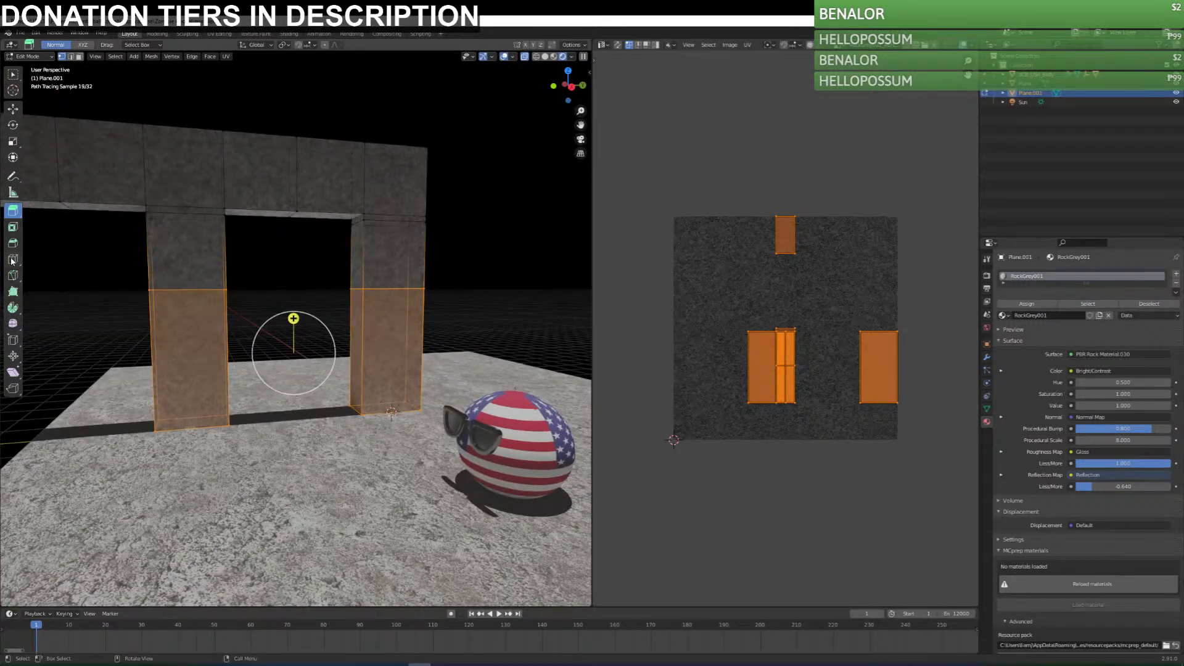
Extrude the selected lower column sections in place and thicken them slightly outward with Shrink/Fatten, by about 0.03 m.
left_click(13, 357)
middle_click_drag(198, 290, 259, 336)
left_click_drag(298, 308, 297, 304)
key("e")
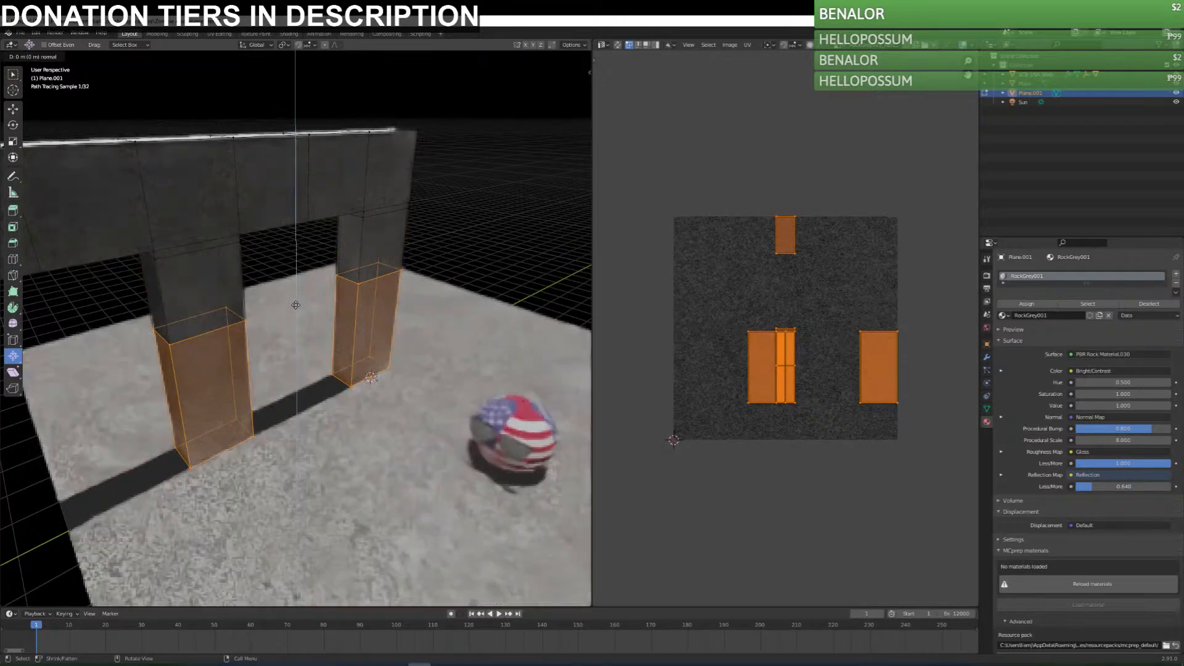
right_click(298, 292)
left_click_drag(303, 307, 304, 305)
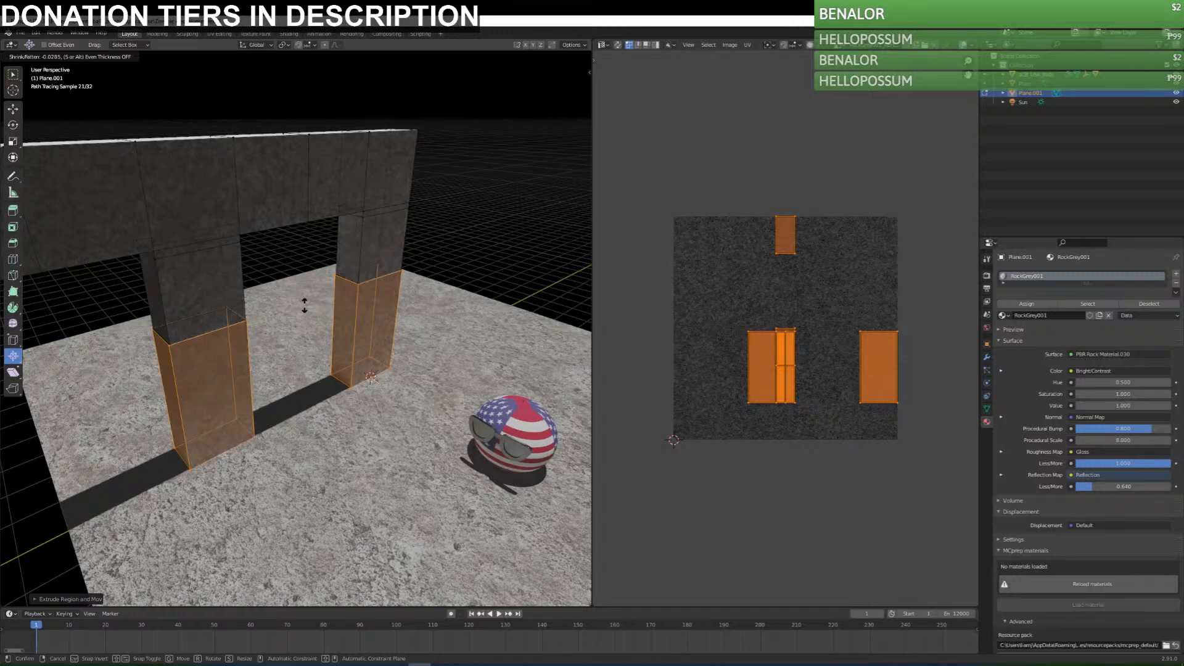
left_click(304, 305)
key("Tab")
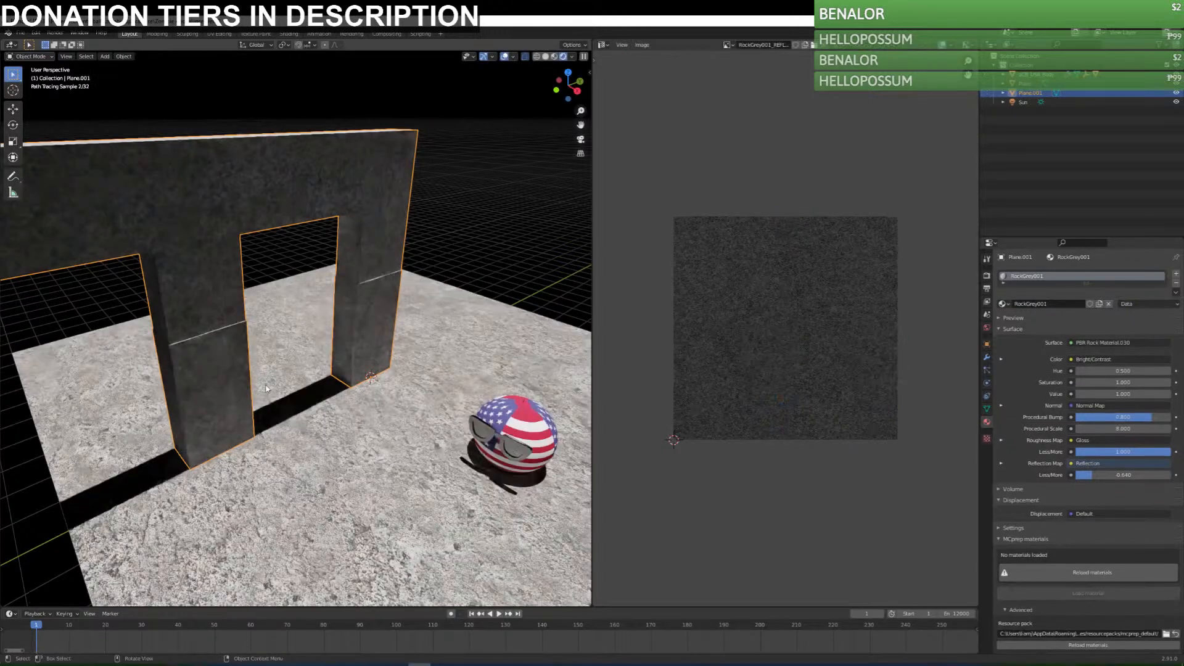
left_click(454, 251)
left_click(228, 342)
key("Tab")
middle_click_drag(333, 401, 293, 370)
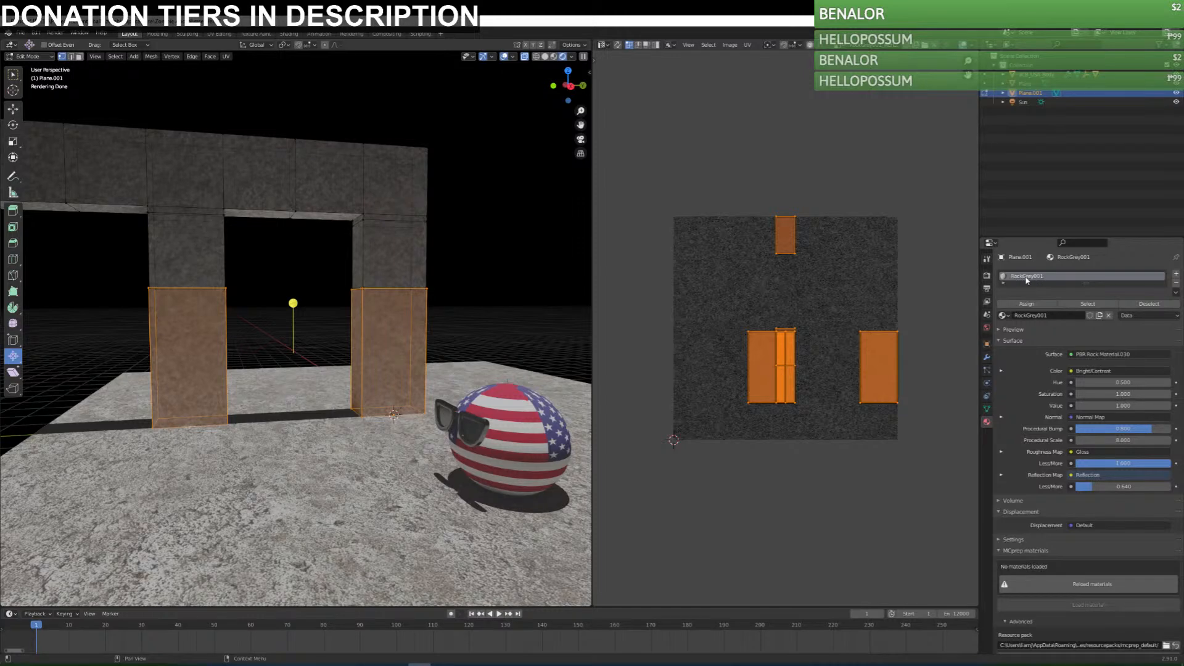
Replace the frame's RockGrey001 material with RockGrey002.
left_click(1004, 315)
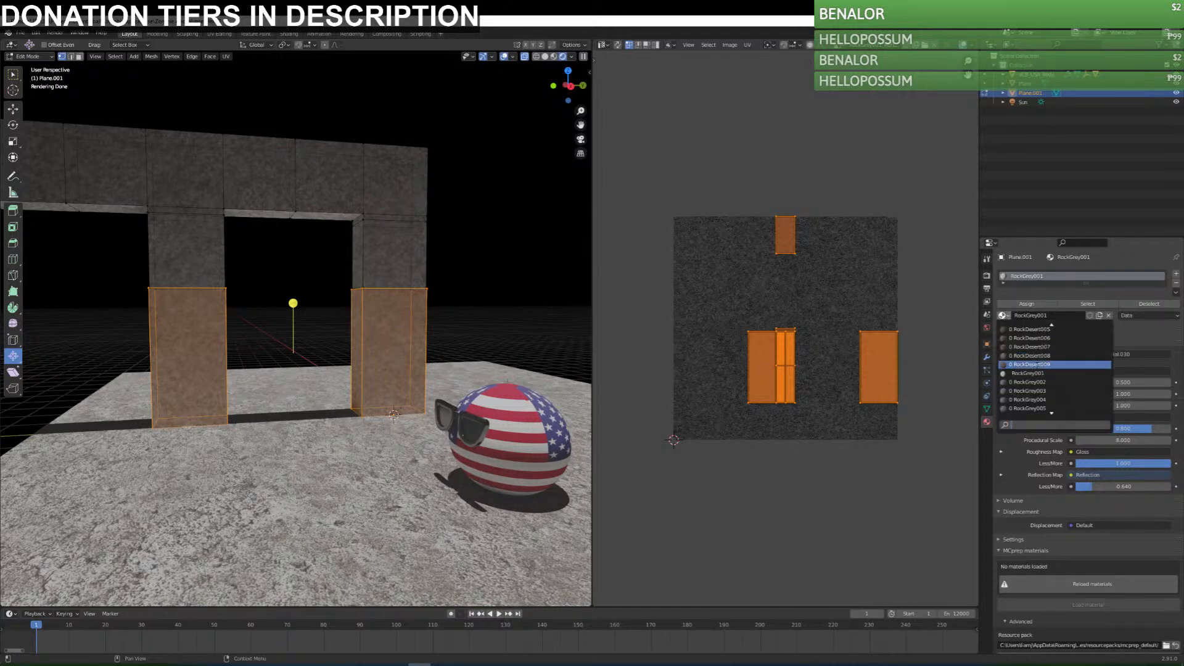
left_click(1041, 305)
left_click(1040, 305)
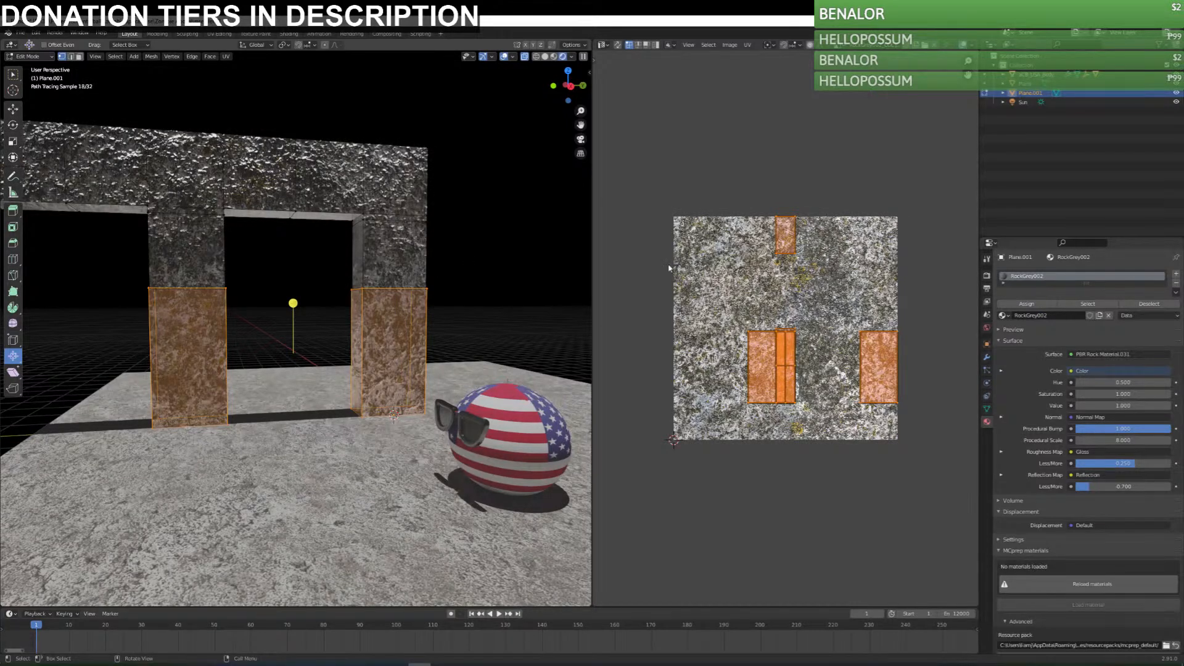
Select the frame's entire mesh, switch its material slot back to RockGrey001 and assign it.
key("a")
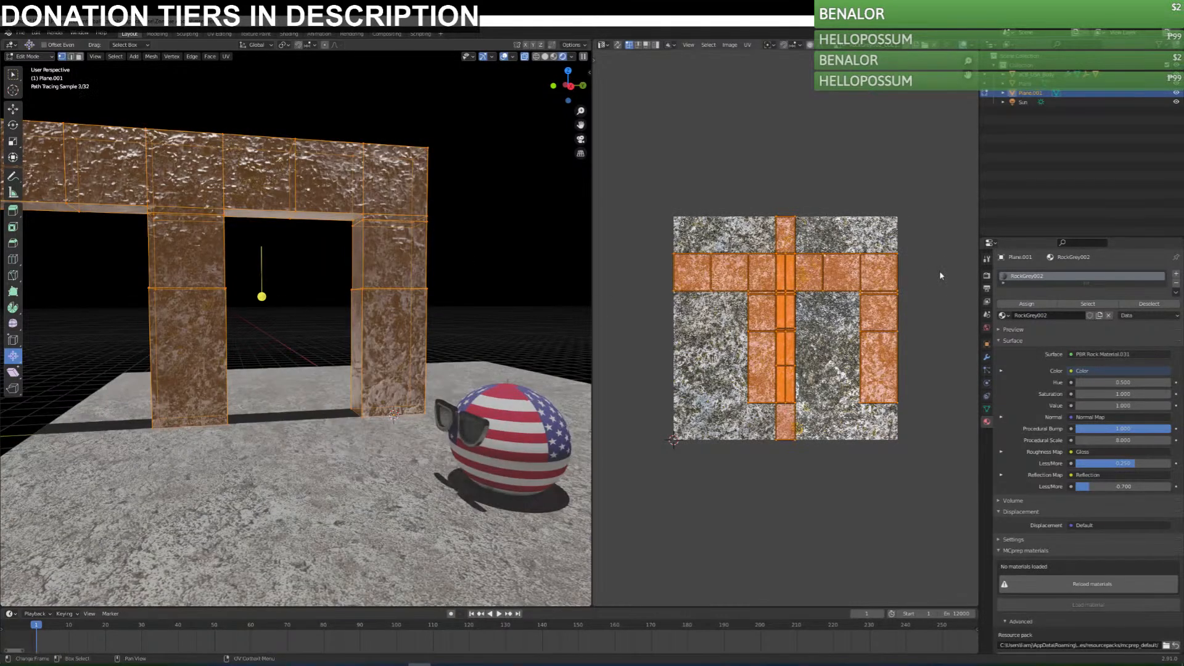
left_click(1003, 315)
left_click(1028, 365)
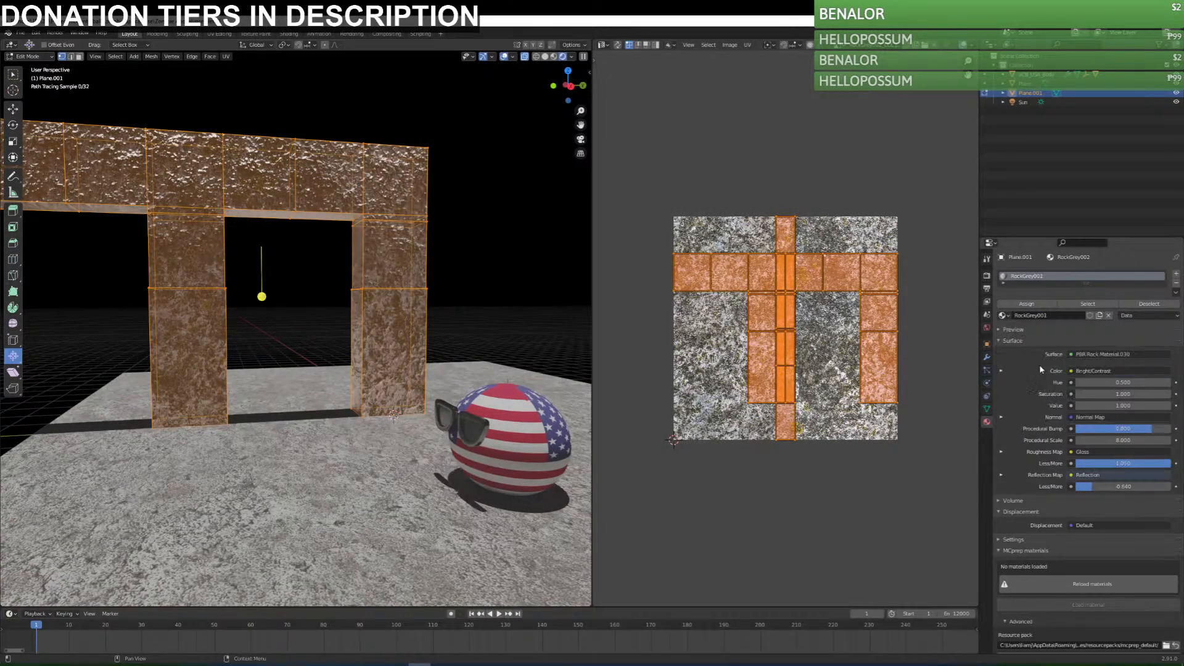
left_click(1014, 304)
Add a second material slot with RockGrey002 and assign it to the lower sections of both columns.
left_click(1176, 273)
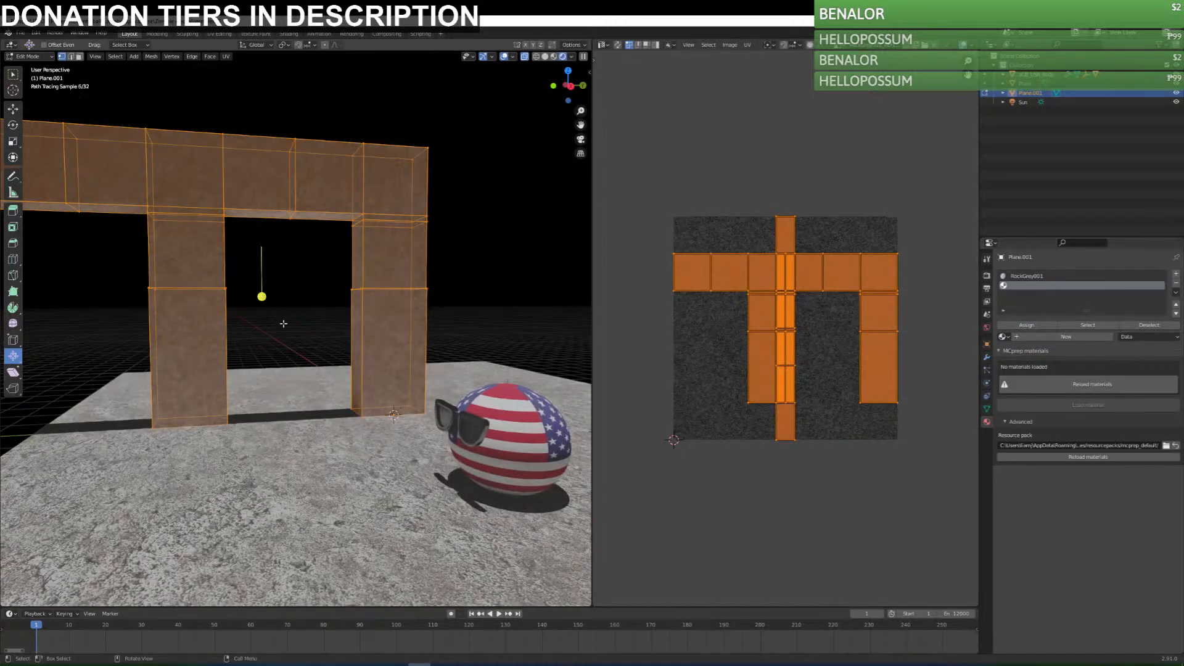
left_click_drag(117, 282, 509, 481)
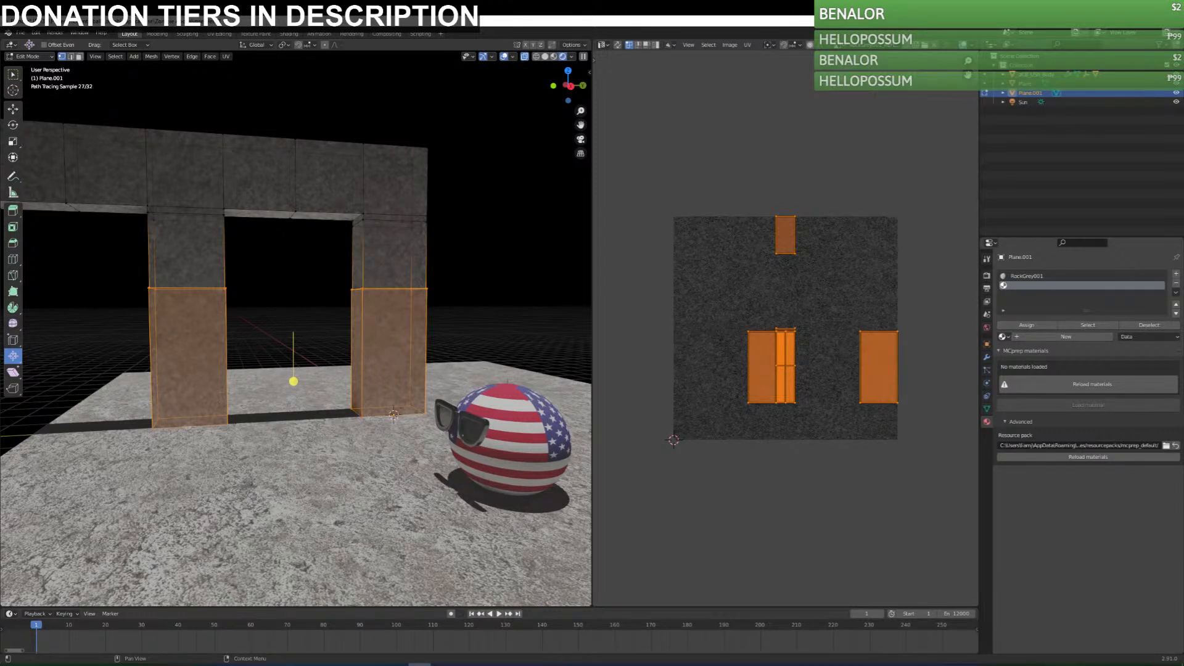
left_click(1002, 336)
scroll(1052, 432, "down", 2)
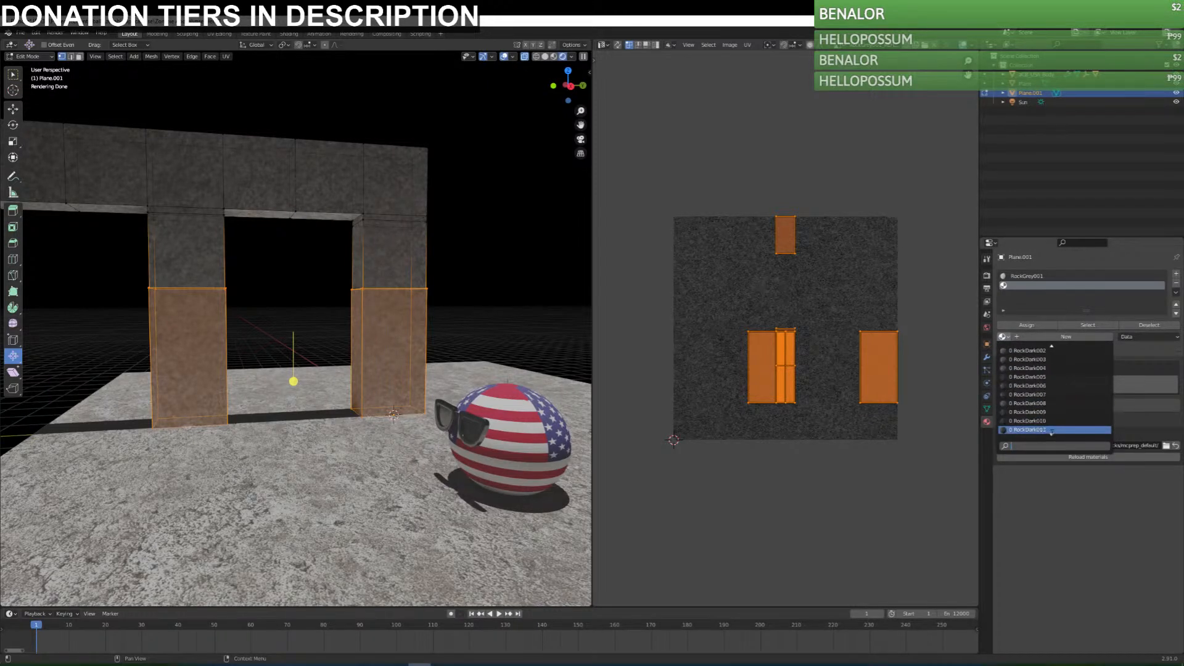
scroll(1052, 432, "down", 2)
left_click(1043, 430)
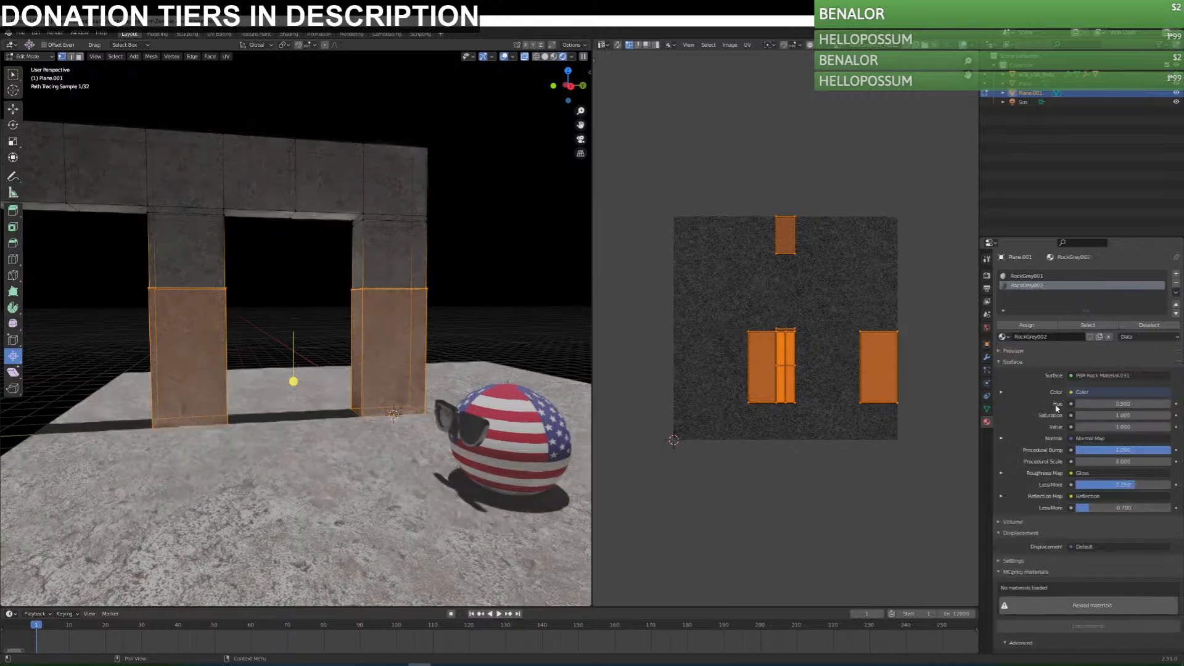
left_click(1010, 327)
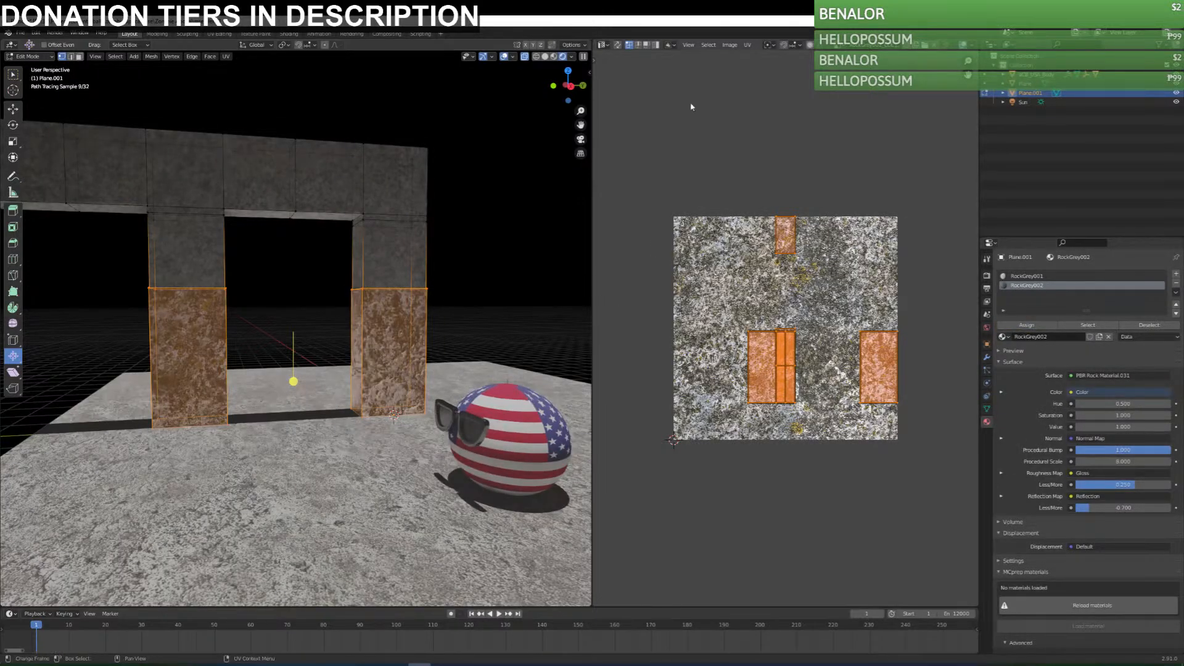
Open the Shader Editor and insert a Bright/Contrast node between RockGrey002's colour texture and the PBR rock group node.
middle_click_drag(325, 297, 378, 301)
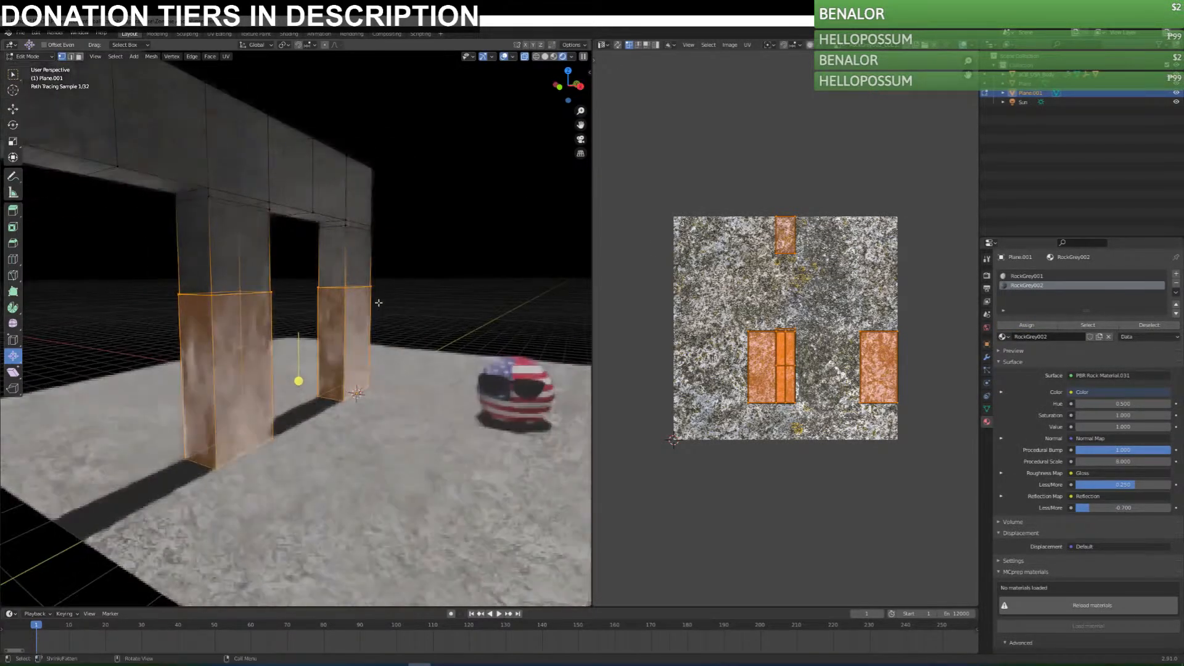
scroll(378, 302, "up", 2)
left_click(602, 44)
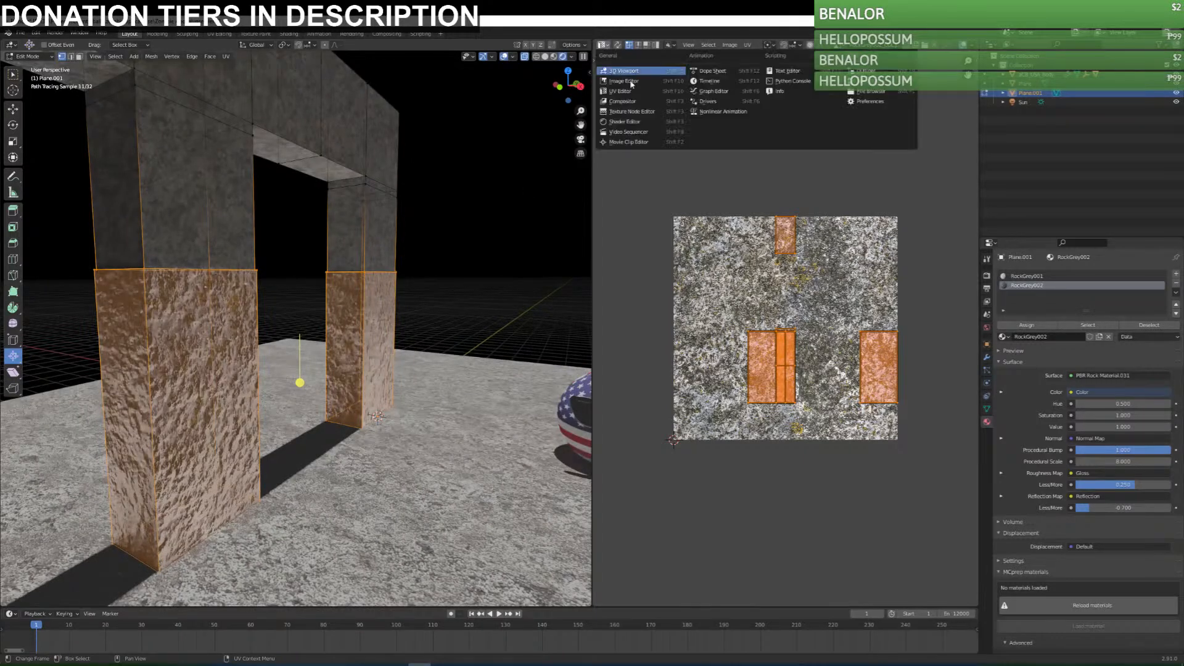
left_click(633, 122)
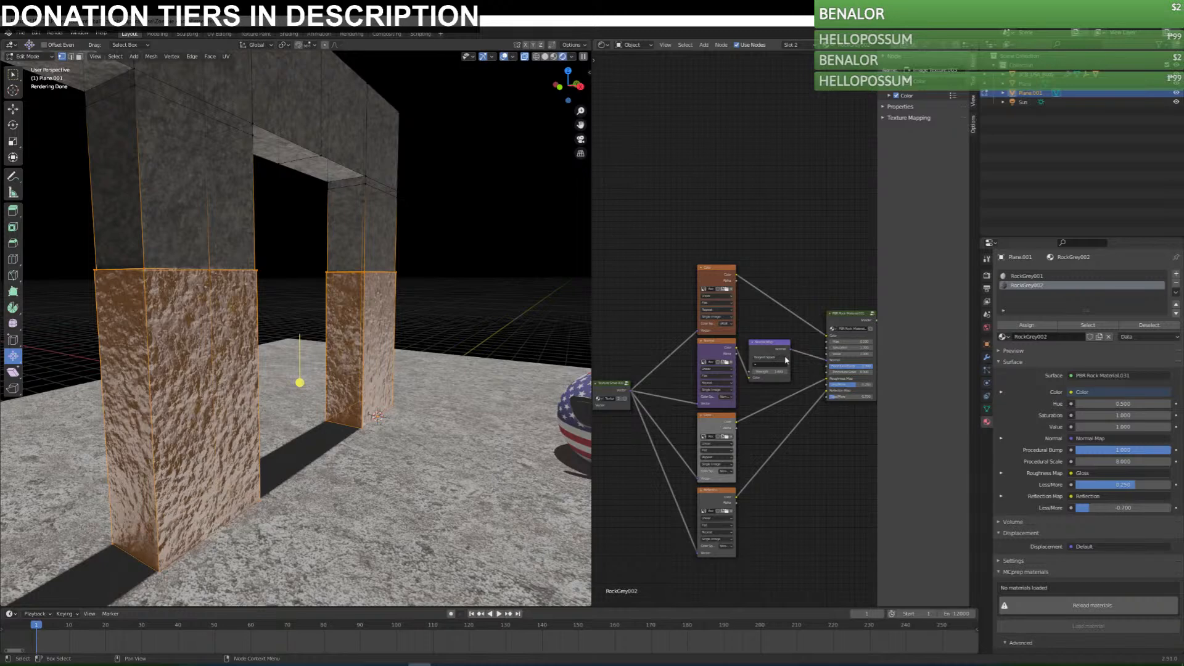
key("shift+a")
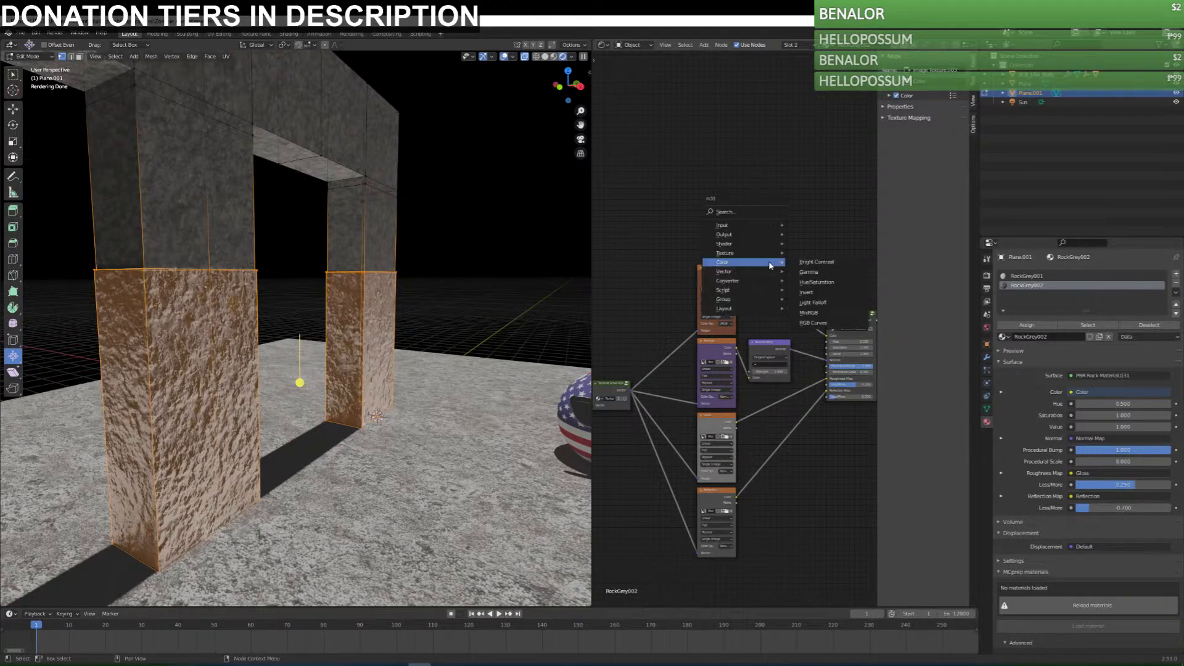
left_click(816, 262)
left_click(779, 301)
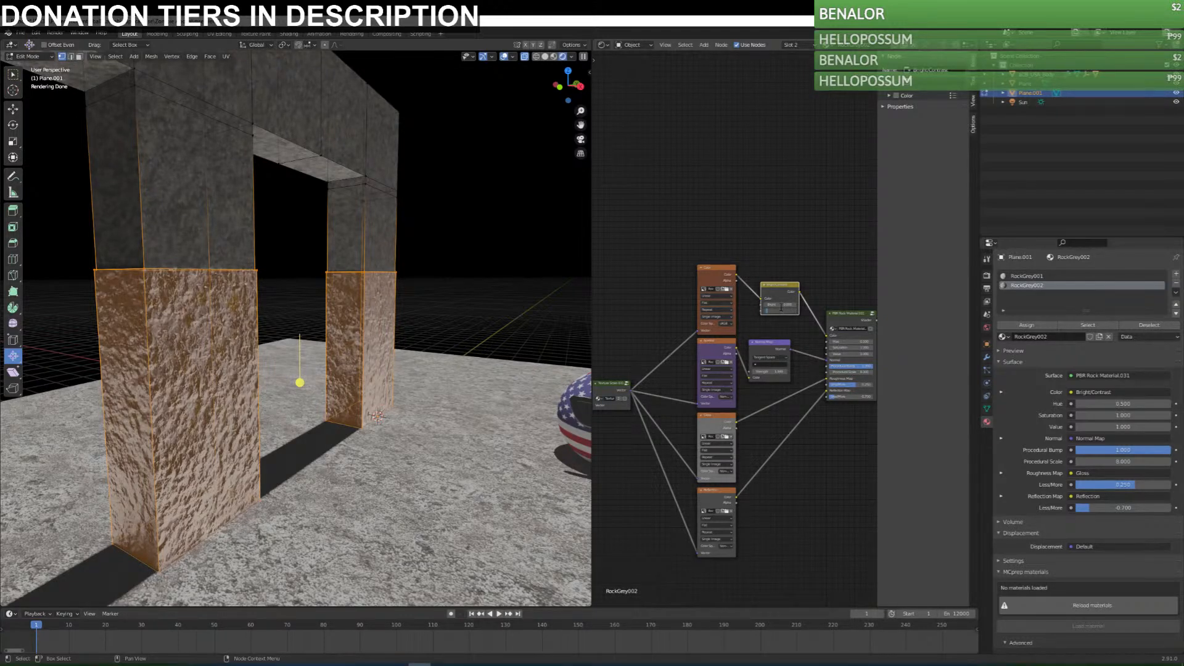
Set the Bright/Contrast node's contrast to -0.4 and the Normal Map strength to 0.1.
type("-.4")
key("Return")
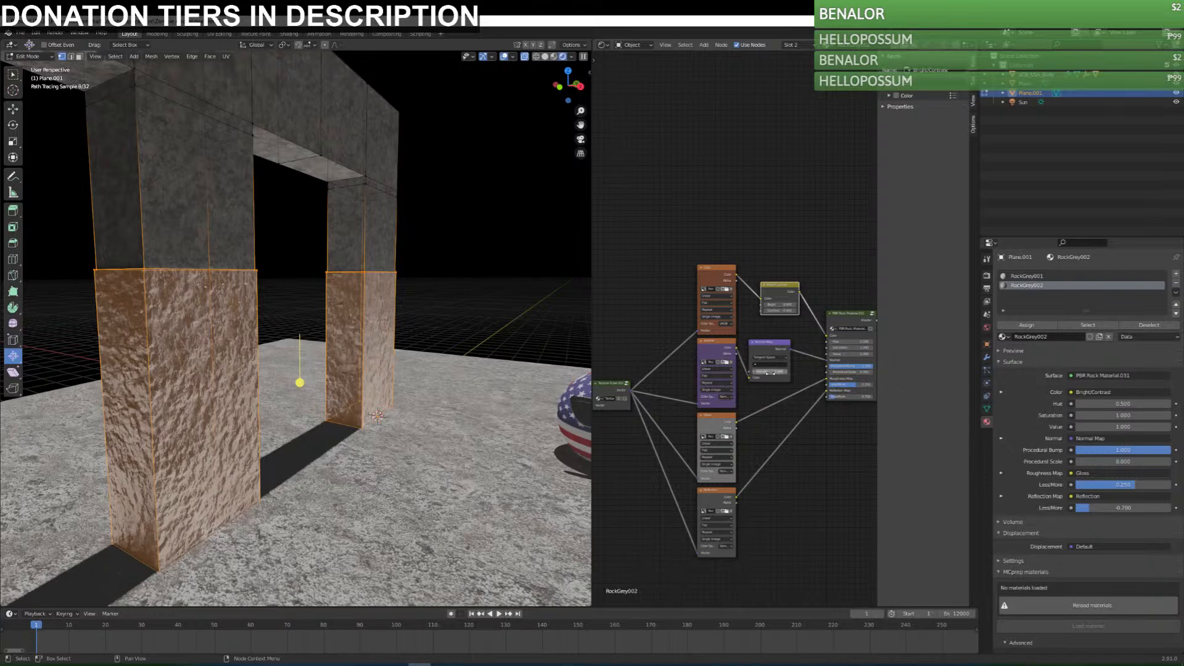
key("Return")
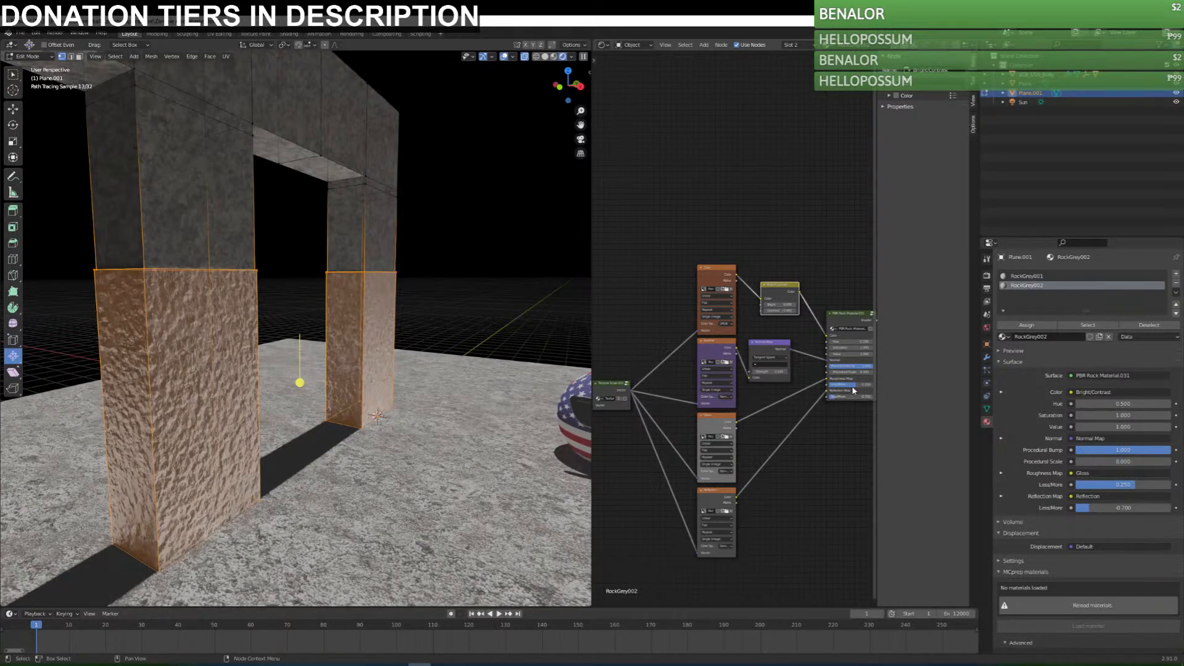
Adjust RockGrey002's roughness Less/More to about 0.71 and its reflection Less/More to about -0.327, checking the columns in Object Mode.
mouse_move(850, 385)
left_mouse_down()
mouse_move(871, 385)
mouse_move(844, 397)
left_mouse_up()
mouse_move(354, 374)
middle_mouse_down()
mouse_move(321, 372)
mouse_move(354, 364)
middle_mouse_up()
key("Tab")
key("Tab")
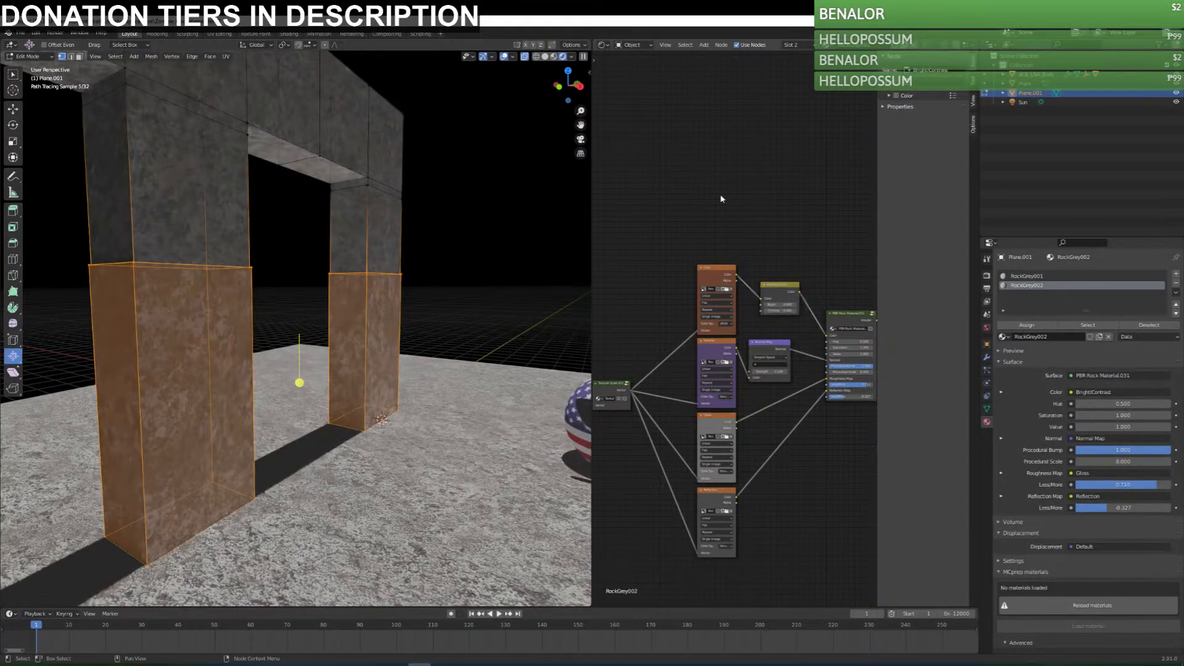
Insert an RGB Curves node between Bright/Contrast and the PBR rock group, and set the Bright/Contrast node's contrast to 0.2.
key("shift+a")
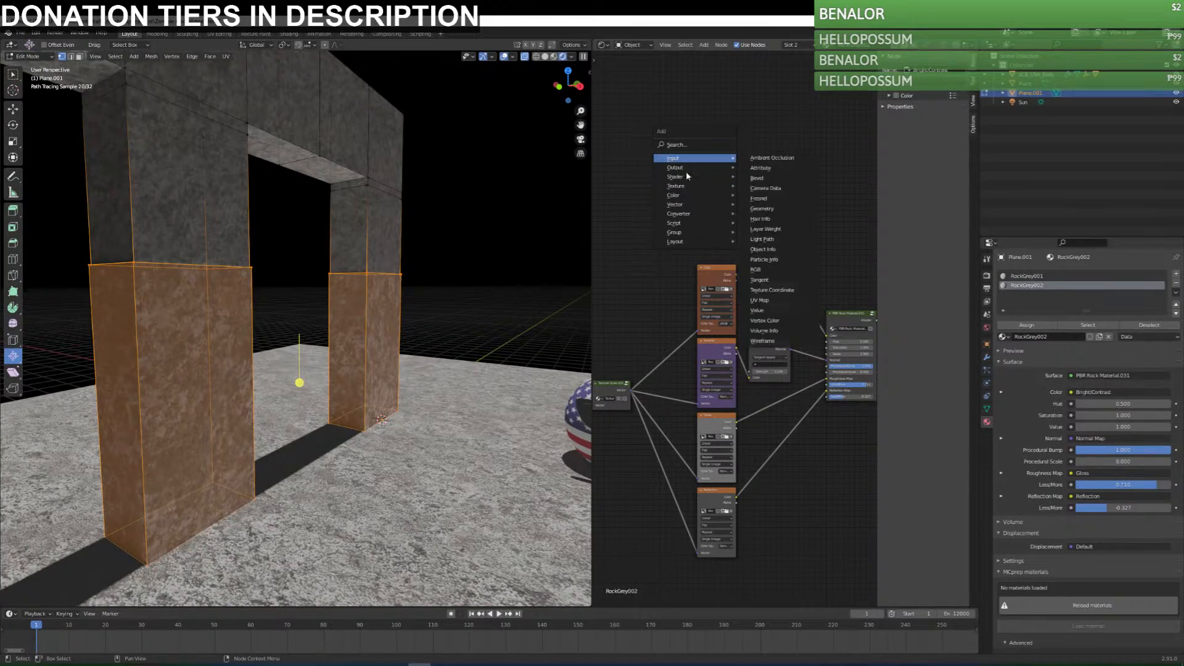
key("shift+a")
mouse_move(740, 188)
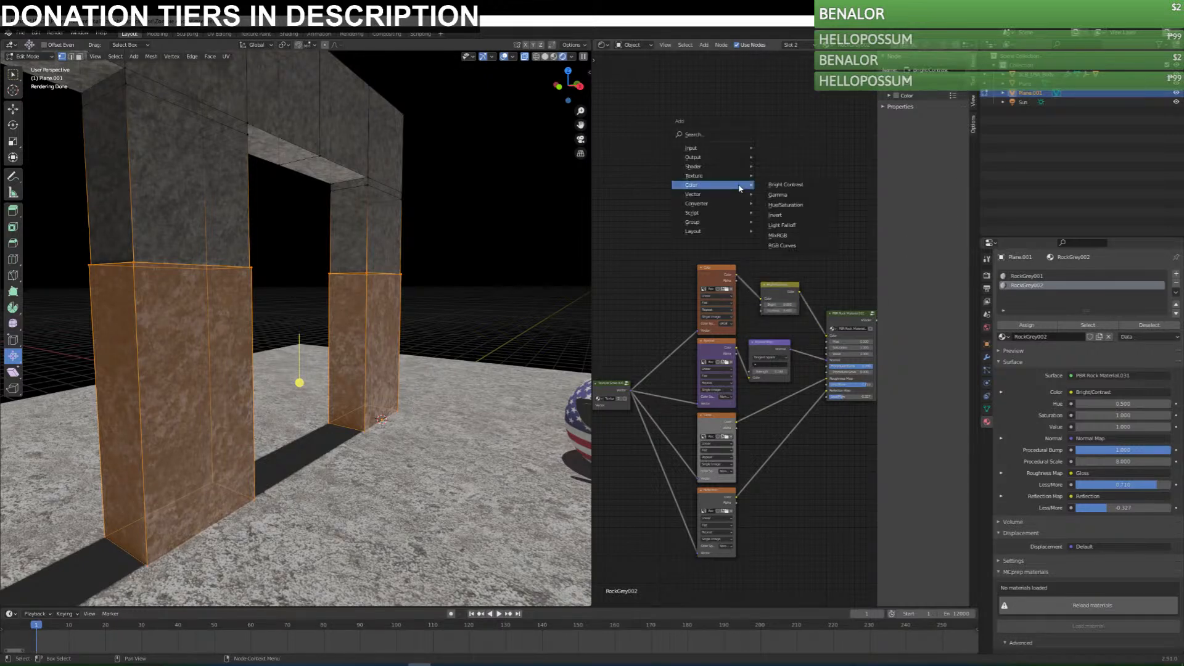
left_click(799, 246)
left_click(804, 286)
left_click_drag(840, 286, 834, 233)
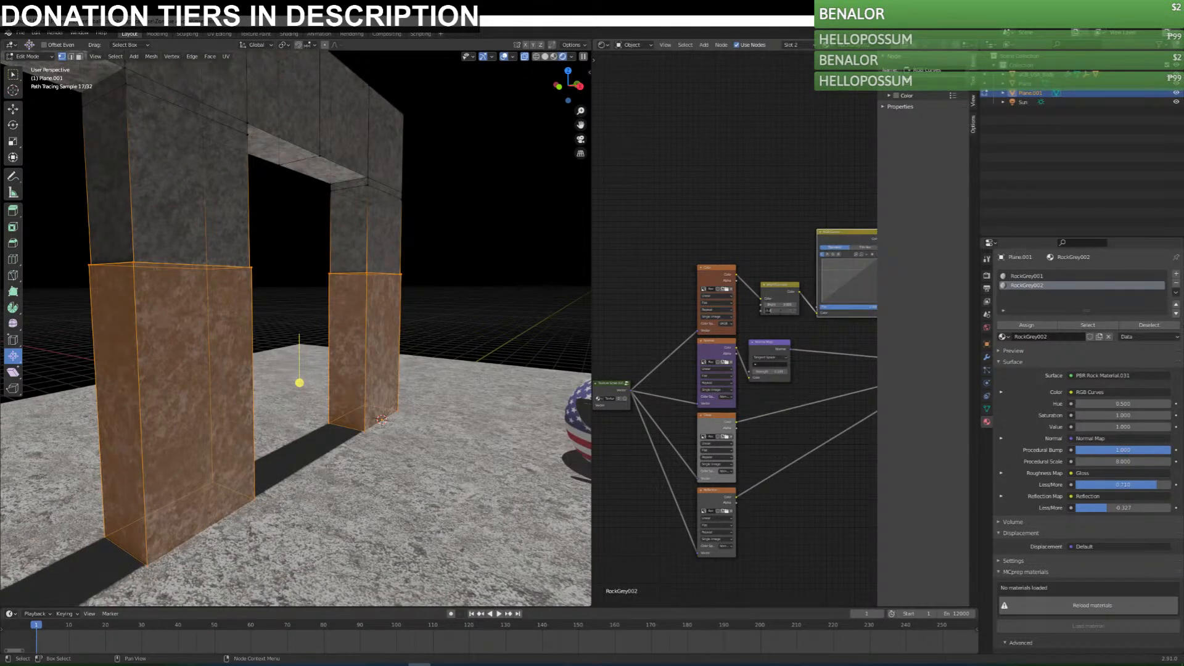
type(".2")
key("Return")
Pull down the RGB Curves red curve to about X 0.63, Y 0.33 and the green curve to about X 0.54, Y 0.44.
middle_click_drag(866, 306, 732, 301)
scroll(697, 257, "up", 4)
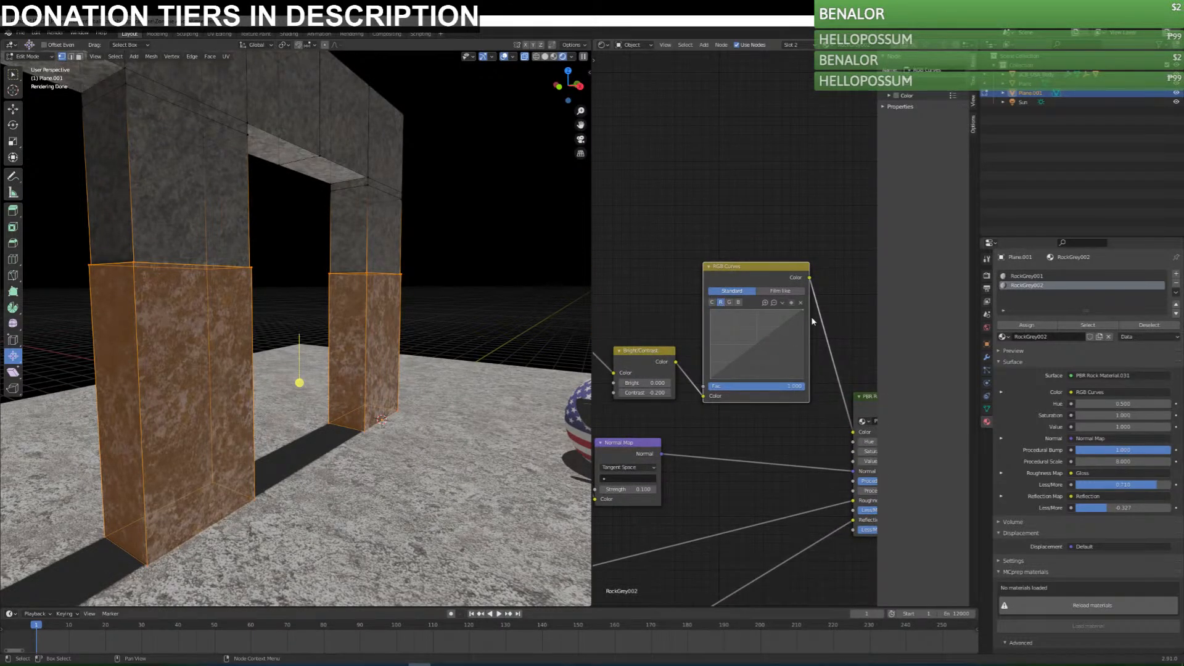
left_click_drag(766, 338, 766, 353)
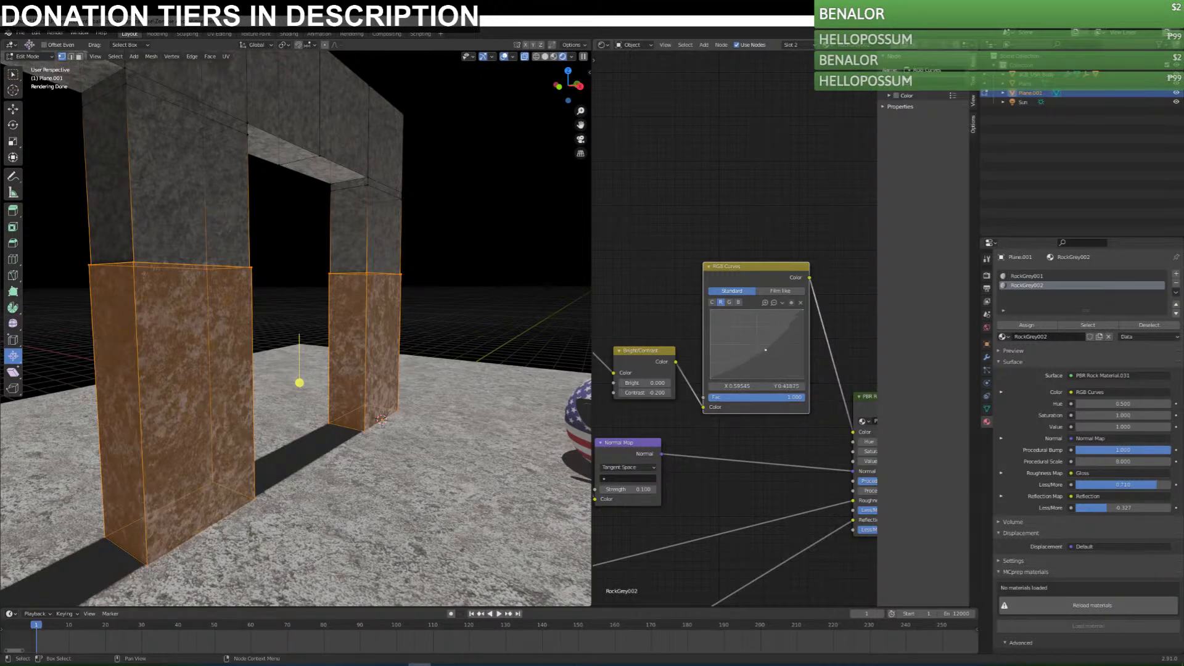
left_click(729, 302)
left_click(757, 345)
left_click_drag(760, 348, 761, 349)
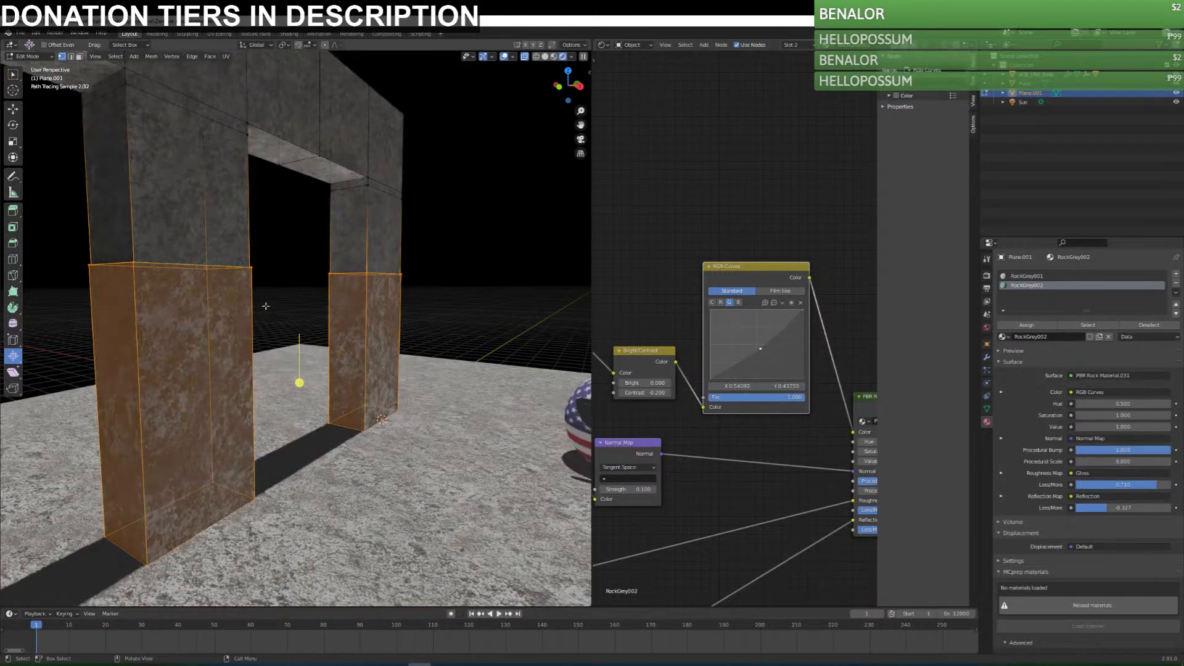
Check the tint in Object Mode and lower the green curve's point further, to about Y 0.39.
key("Tab")
middle_click_drag(357, 334, 347, 341)
key("Tab")
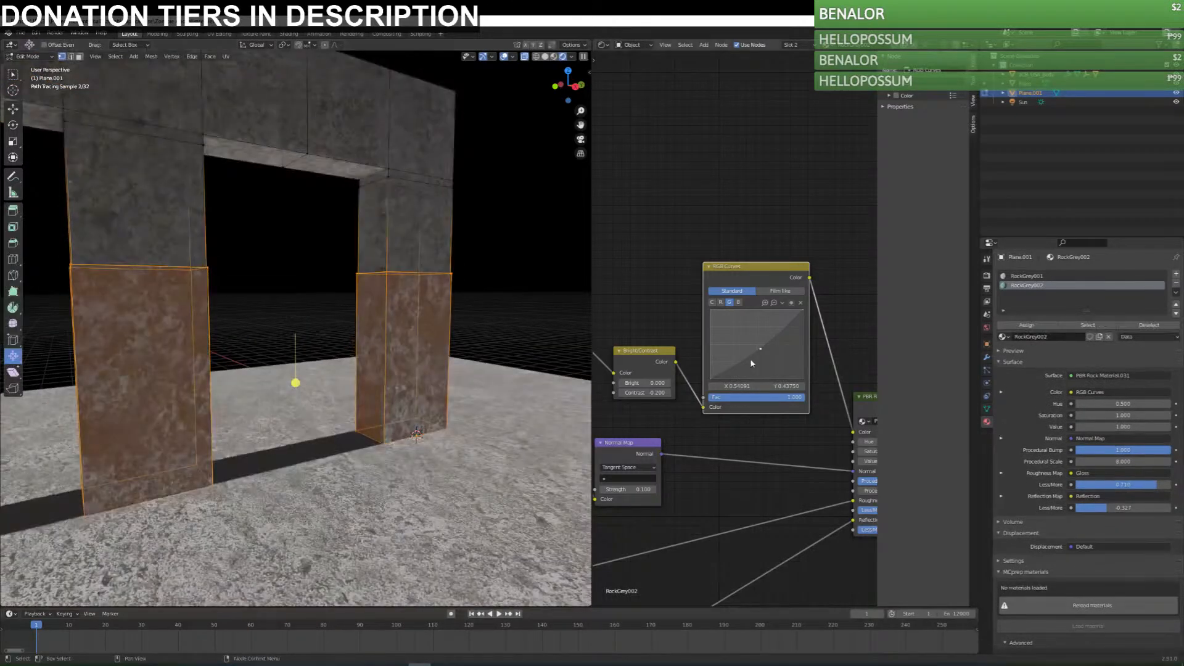
left_click_drag(760, 348, 762, 351)
key("Tab")
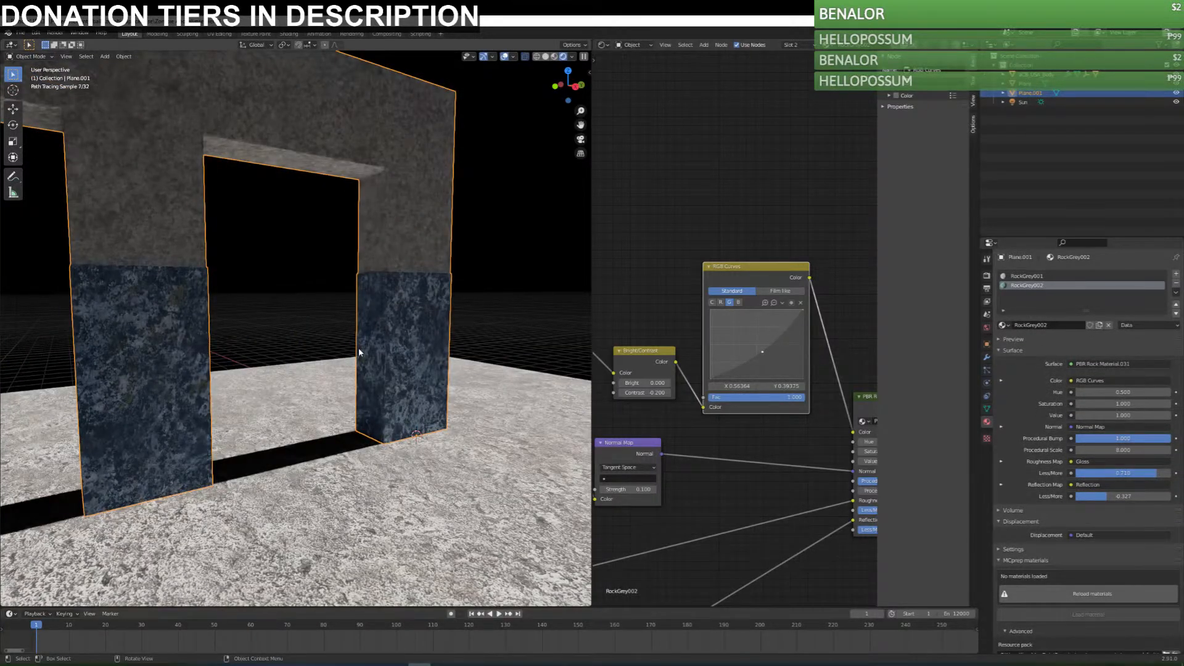
Set the Bright/Contrast node's contrast to 0 while viewing the whole frame.
scroll(358, 349, "down", 3)
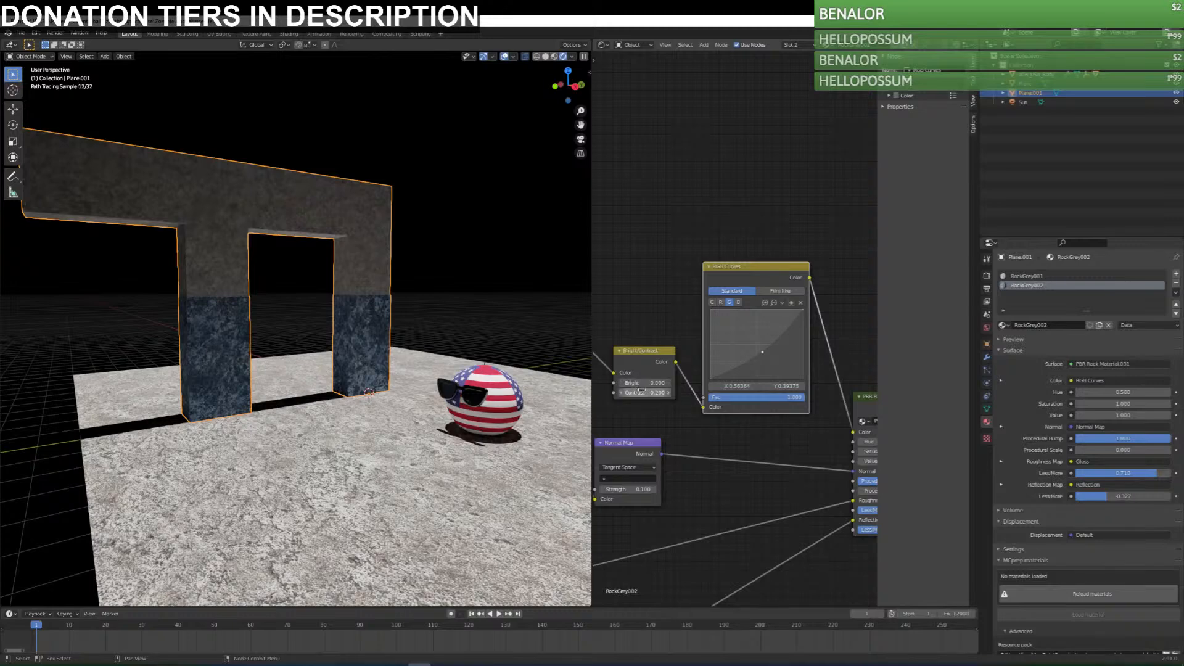
key("Return")
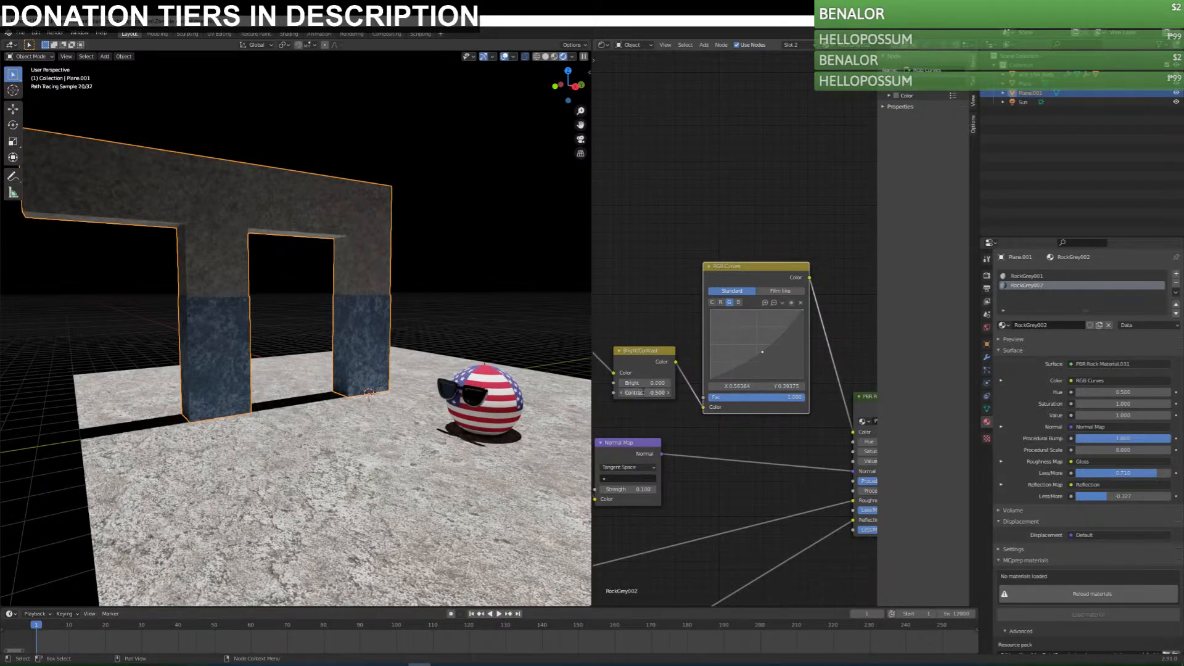
key("Return")
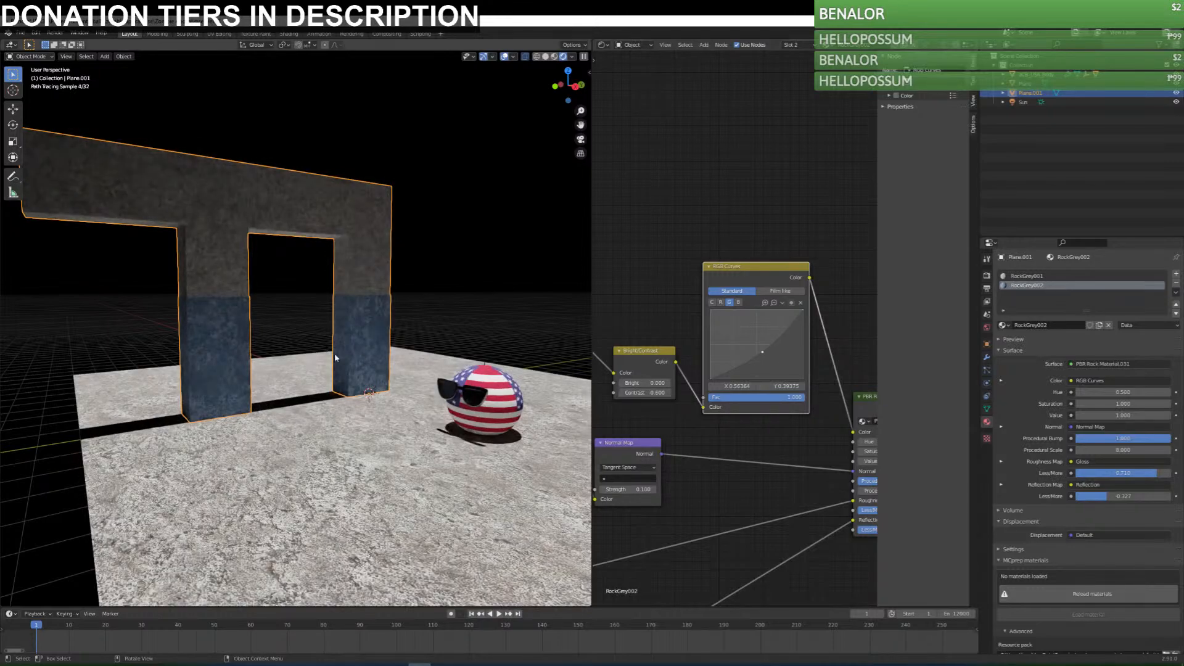
Check the bluish column sections from several angles in Object Mode and save the file.
middle_click_drag(362, 357, 419, 359)
key("Tab")
left_click(468, 297)
middle_click_drag(469, 297, 415, 304)
key("Tab")
left_click(454, 241)
middle_click_drag(389, 386, 395, 375)
scroll(394, 376, "down", 3)
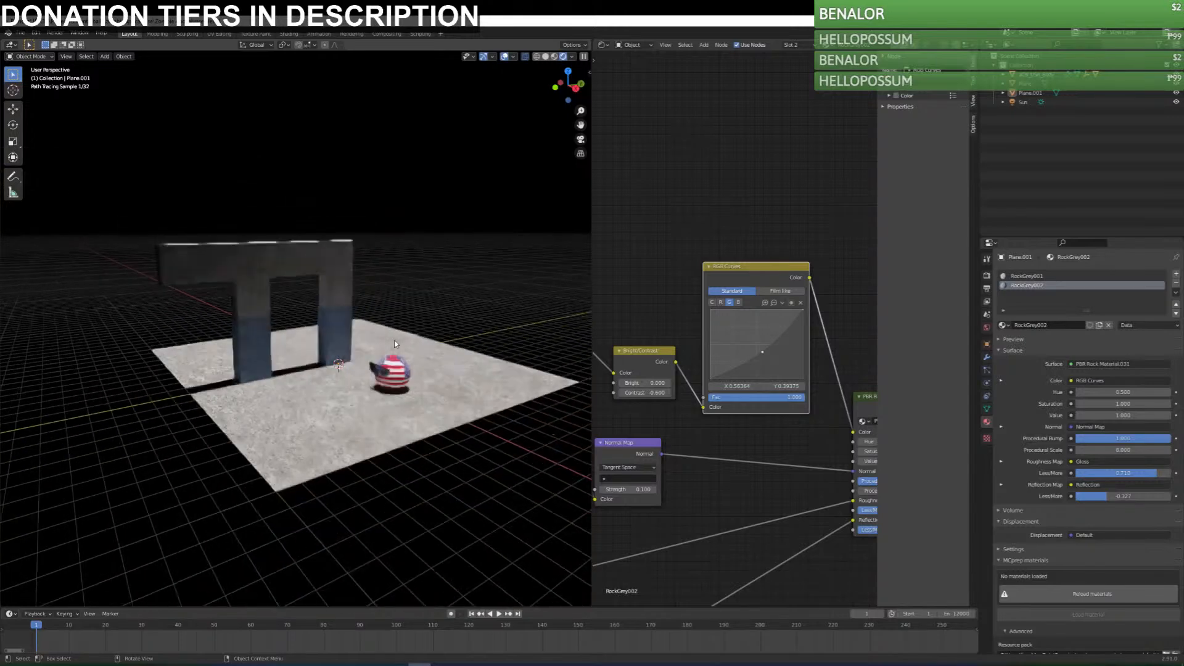
scroll(263, 320, "up", 5)
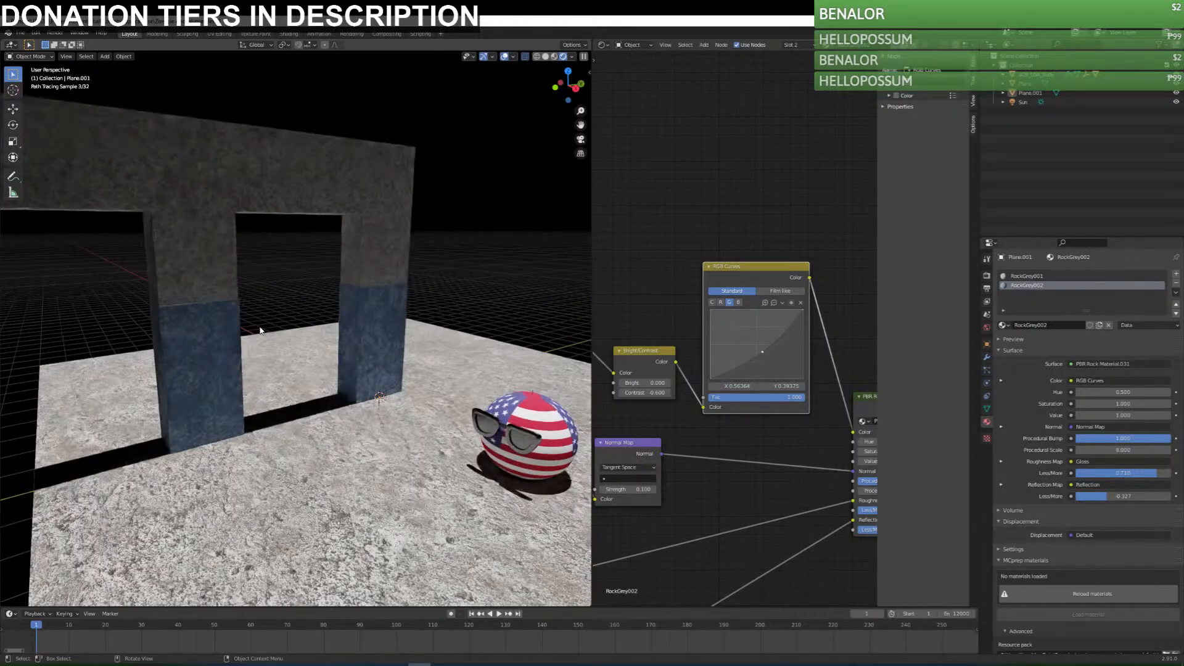
key("ctrl+s")
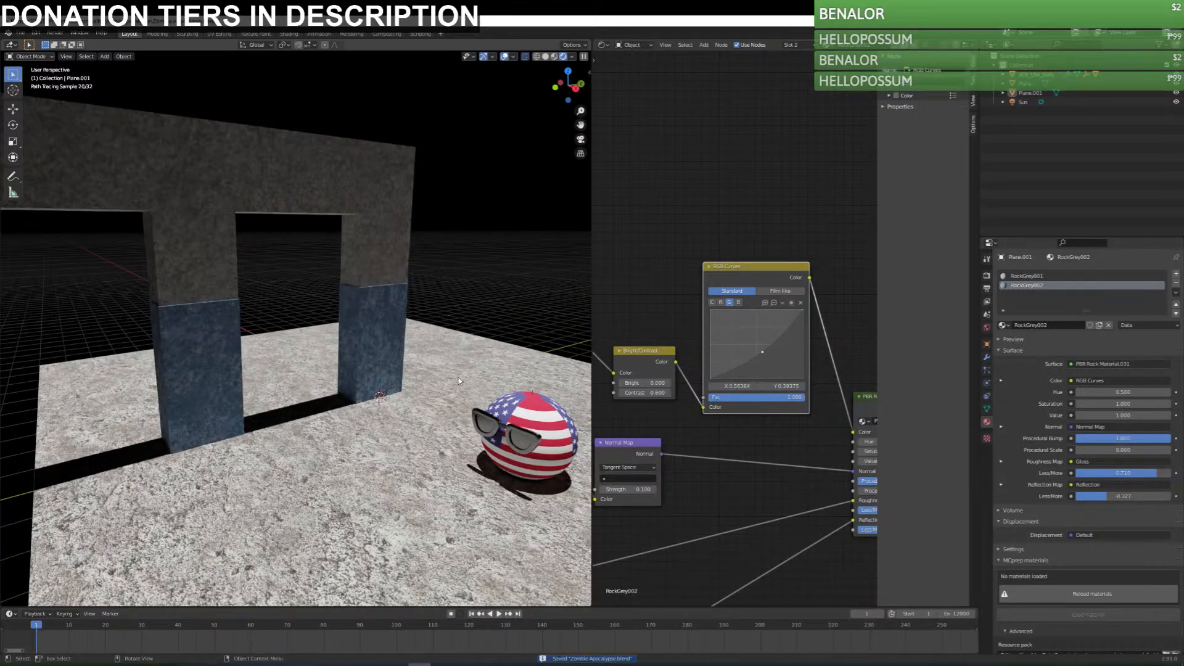
Rotate the Sun light so it shines onto the front faces of the rock frame, check the result up close and save the file.
scroll(458, 374, "down", 5)
middle_click_drag(467, 273, 453, 299)
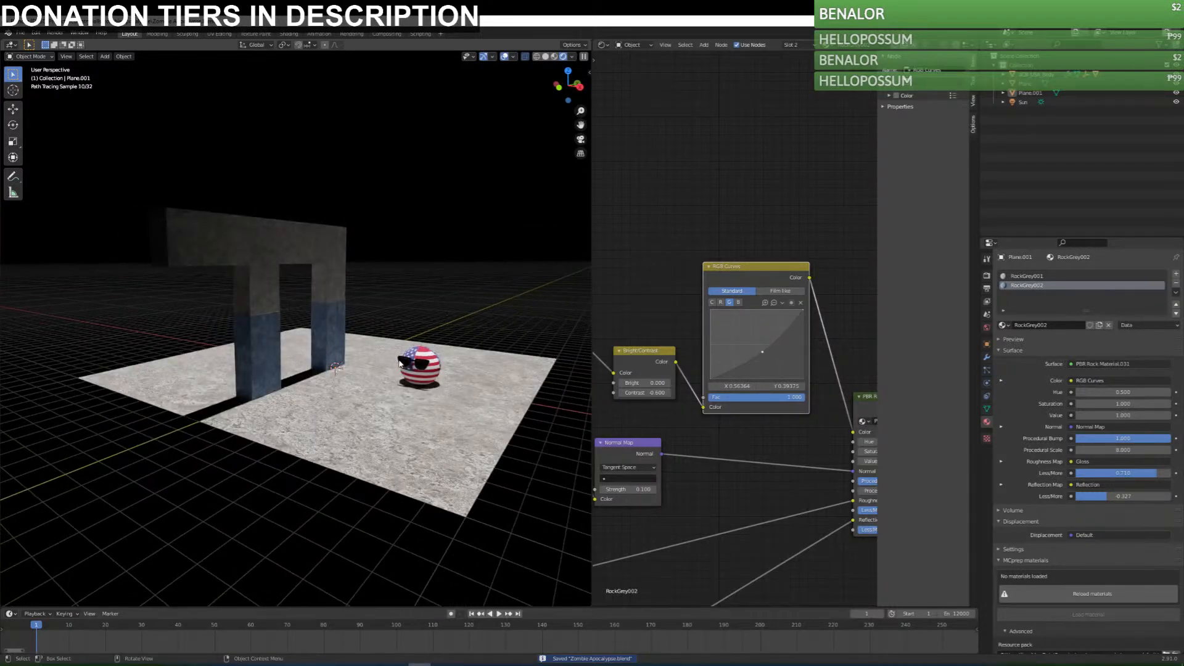
left_click(1023, 102)
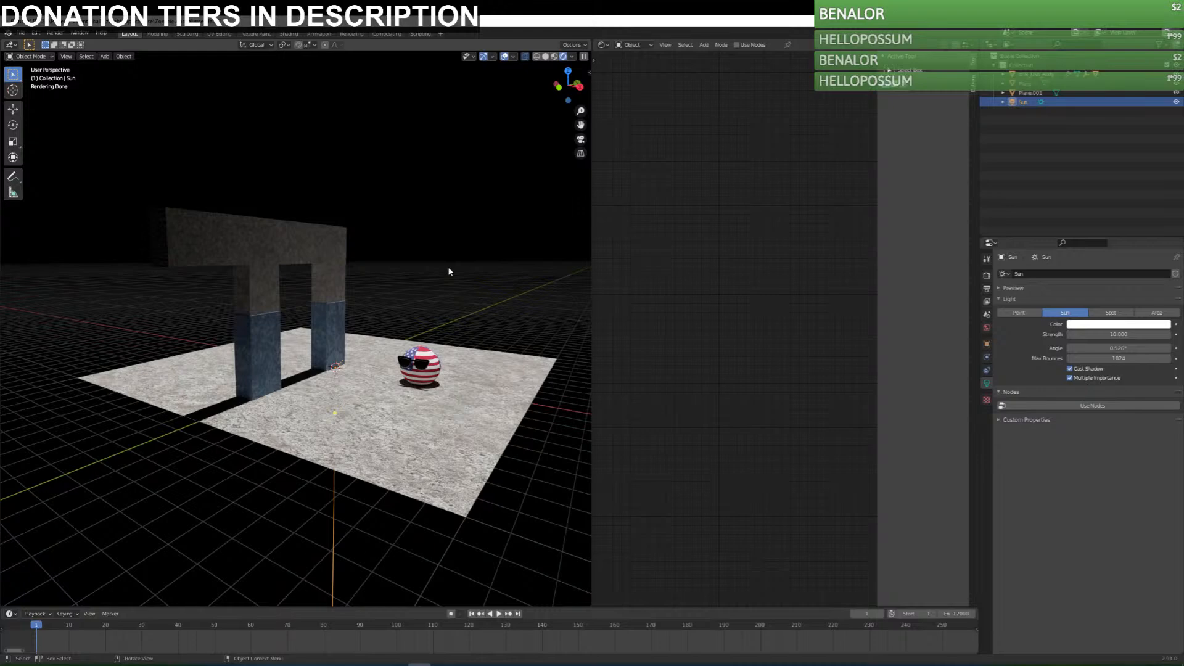
key("r")
left_click(443, 309)
left_click(438, 307)
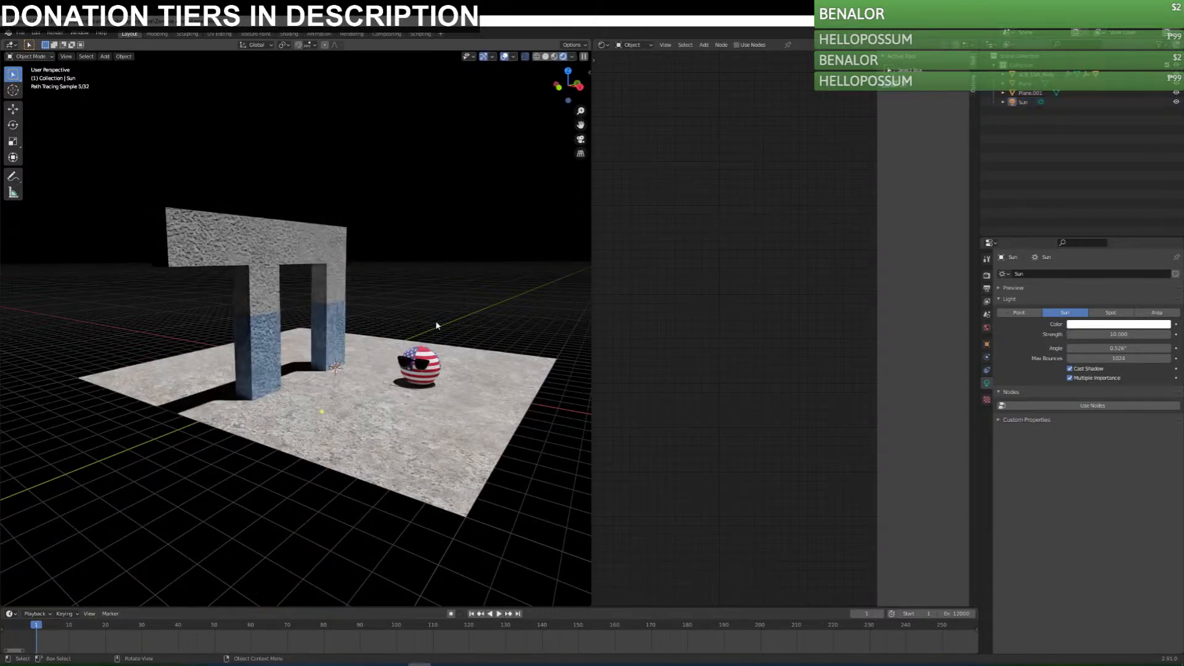
scroll(438, 310, "up", 4)
scroll(212, 354, "up", 3)
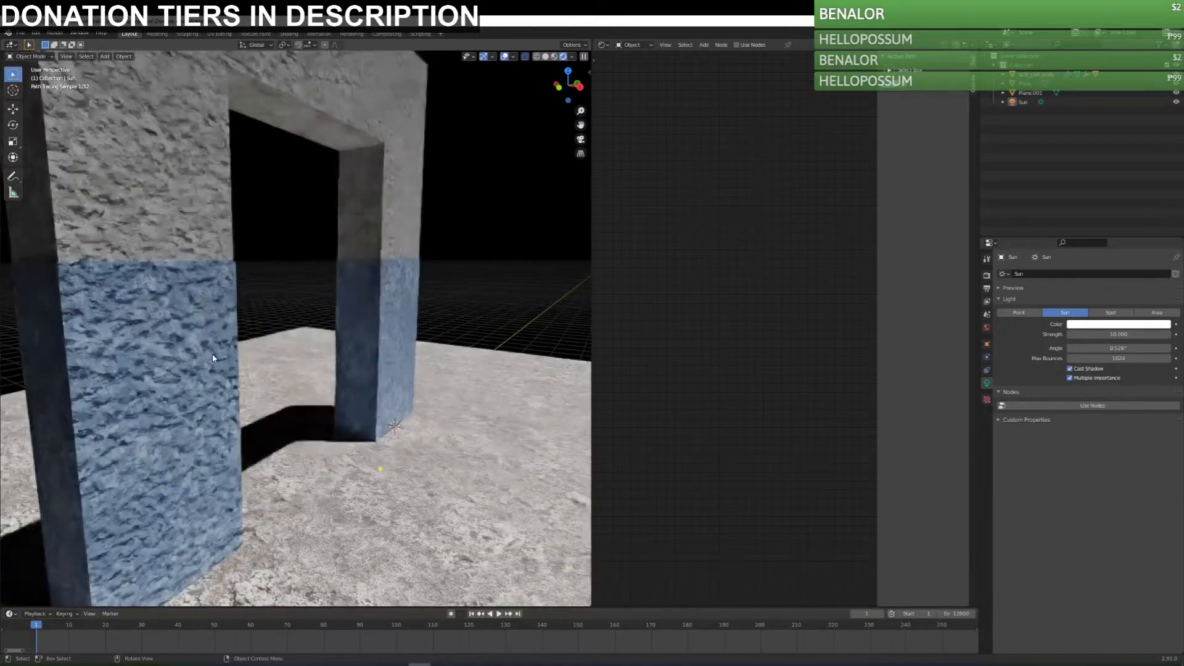
scroll(301, 381, "down", 10)
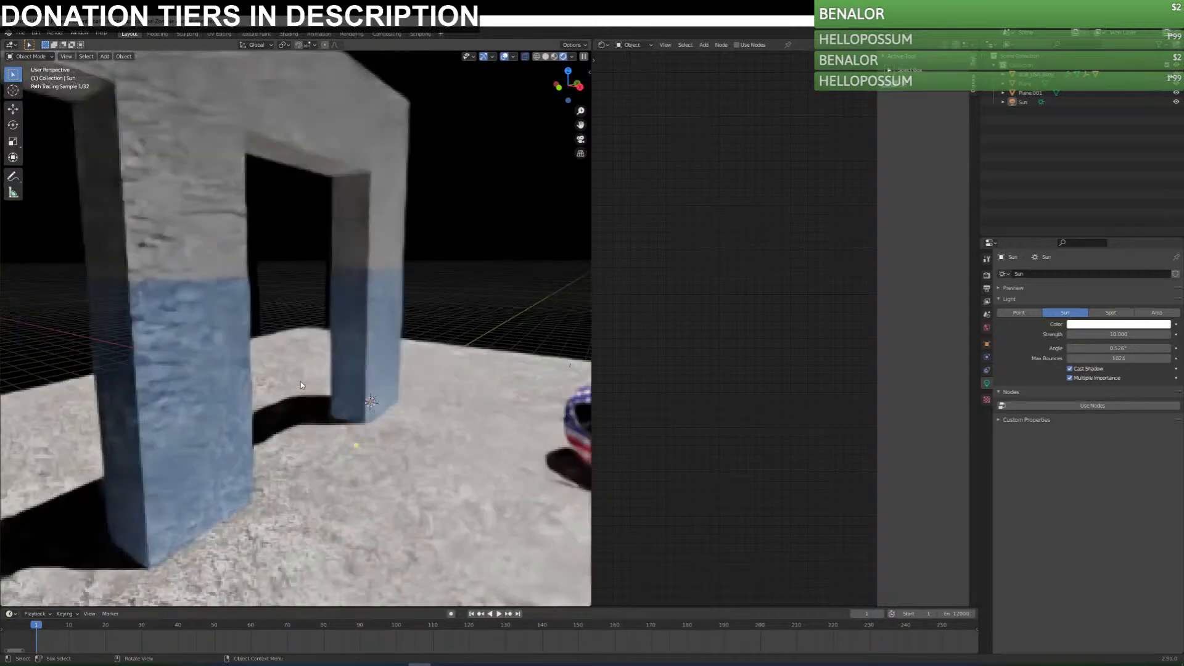
key("ctrl+s")
Open the rock frame's UVs in the UV Editor, try scaling them by 2 and undo the scaling.
left_click(223, 247)
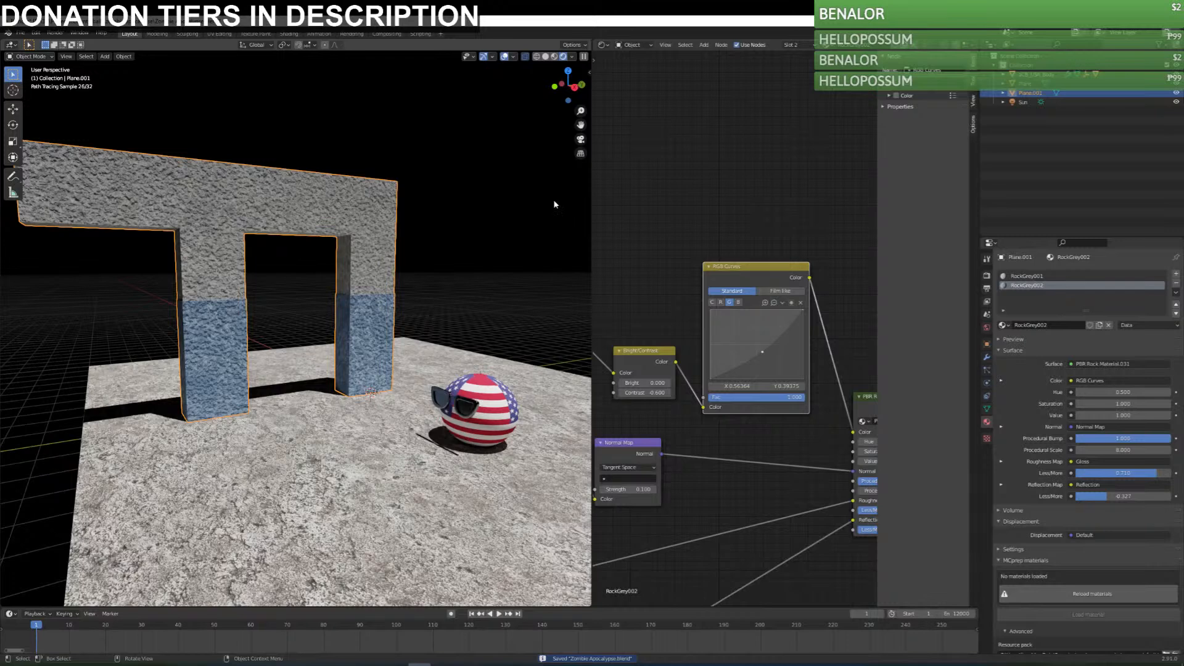
key("Tab")
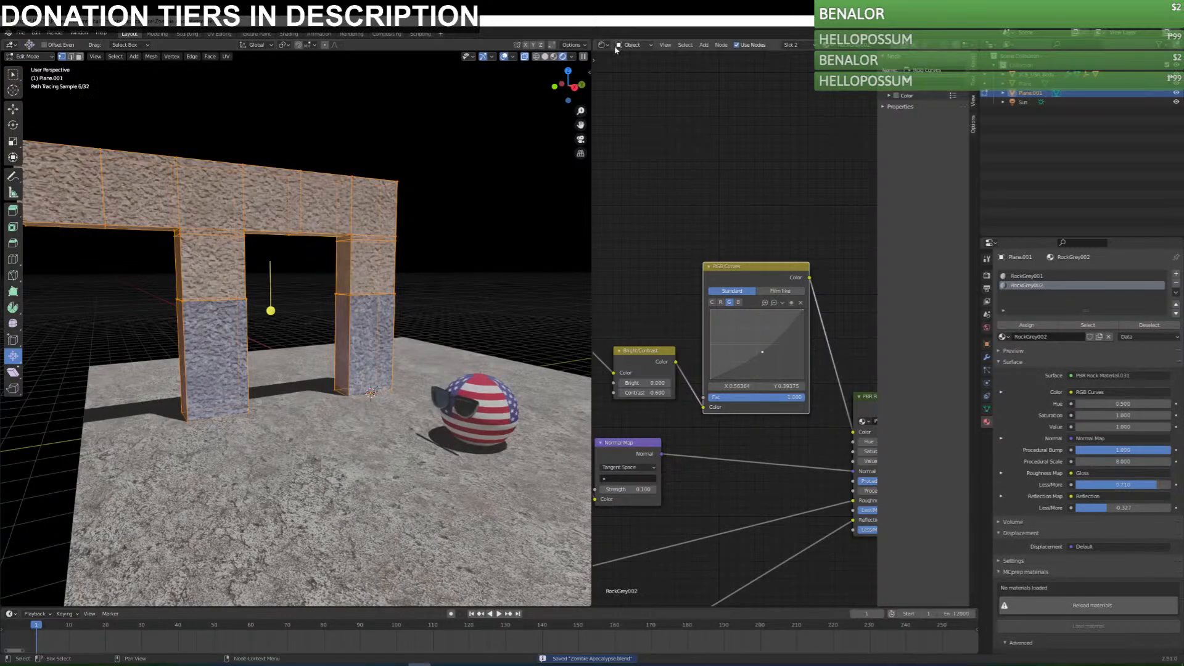
left_click(604, 45)
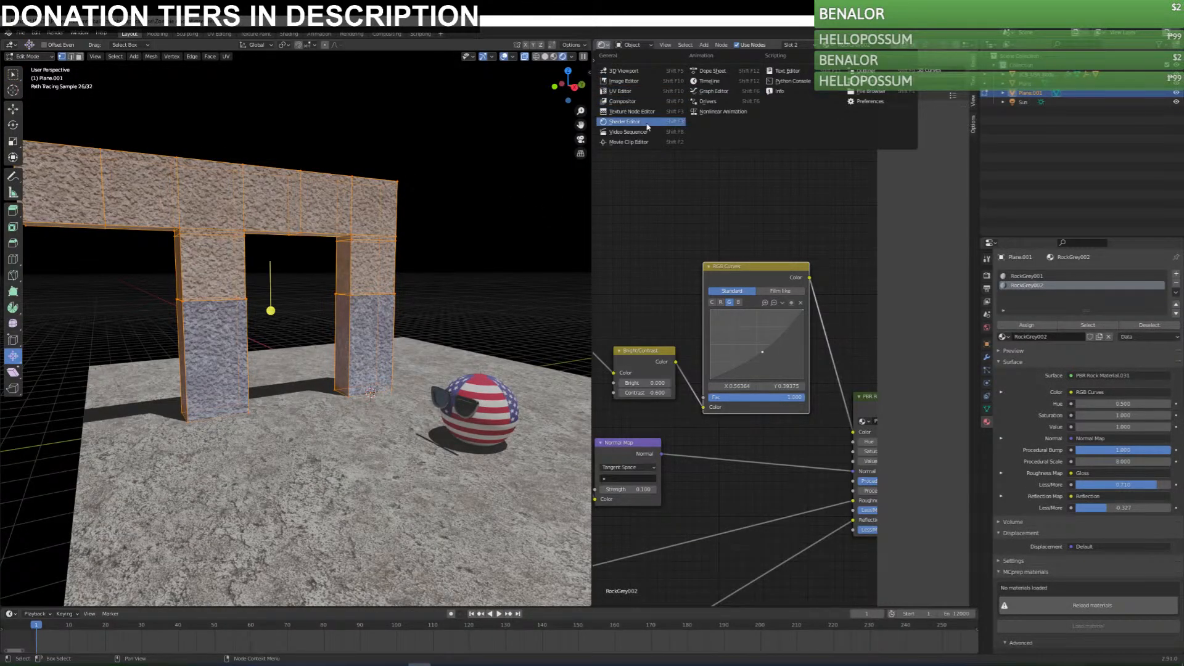
left_click(649, 95)
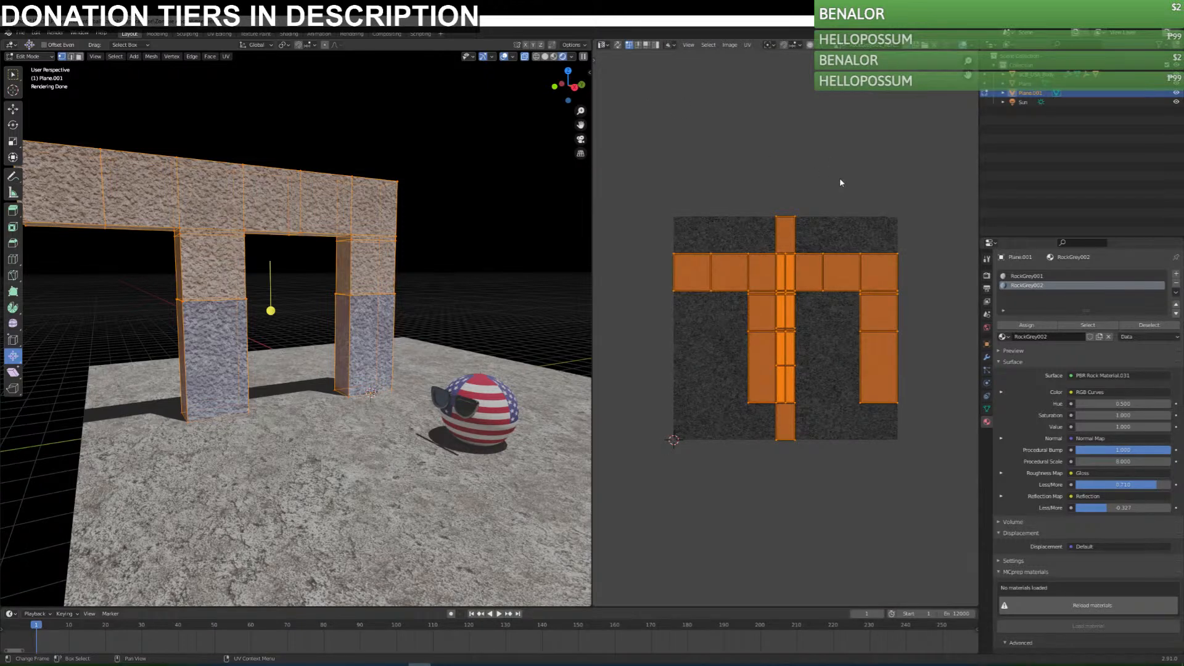
key("s")
key("2")
key("Return")
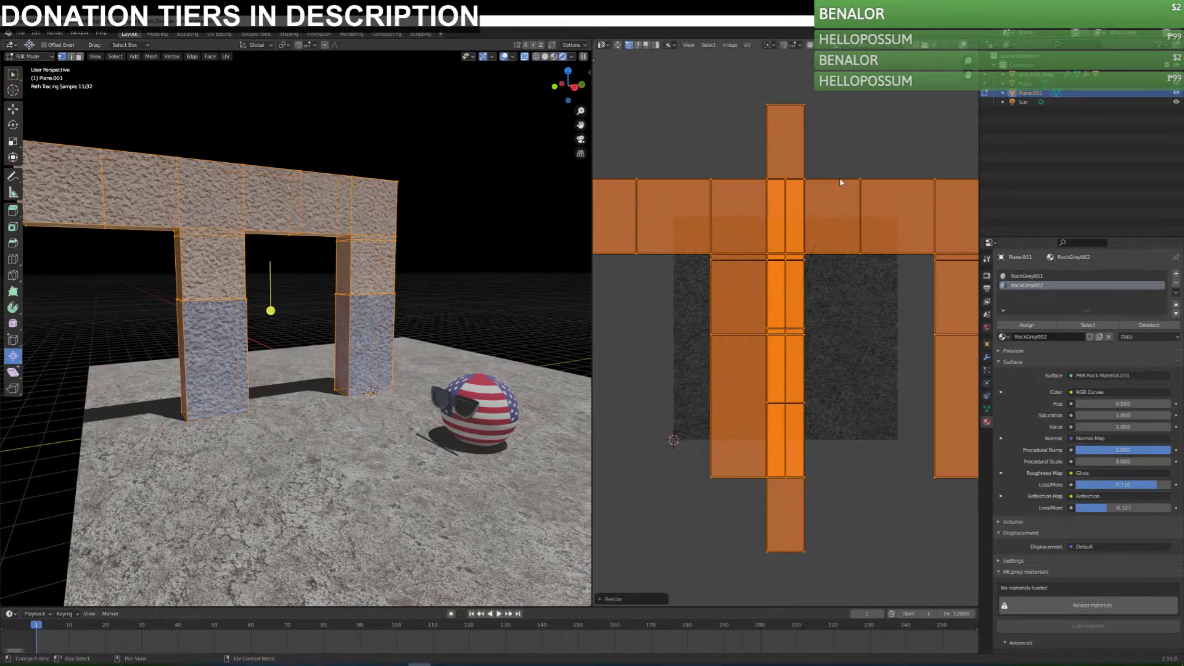
key("ctrl+z")
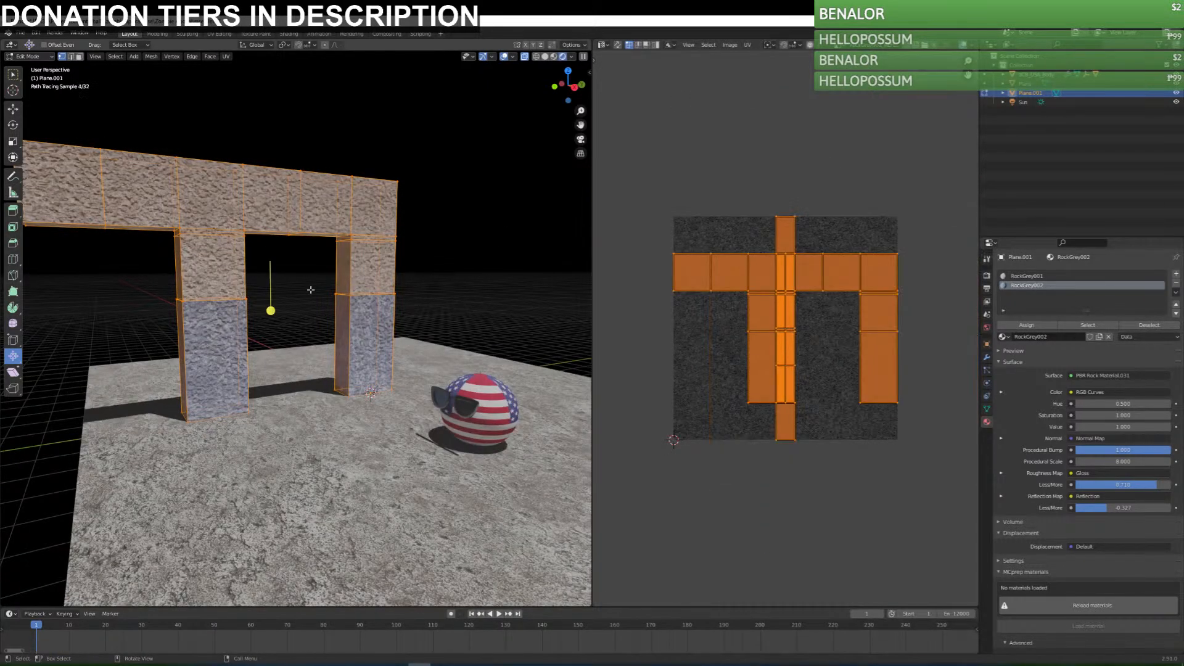
Try enlarging all the frame's UVs to about 7 times their size, undo it and return to Object Mode.
left_click(880, 222)
key("a")
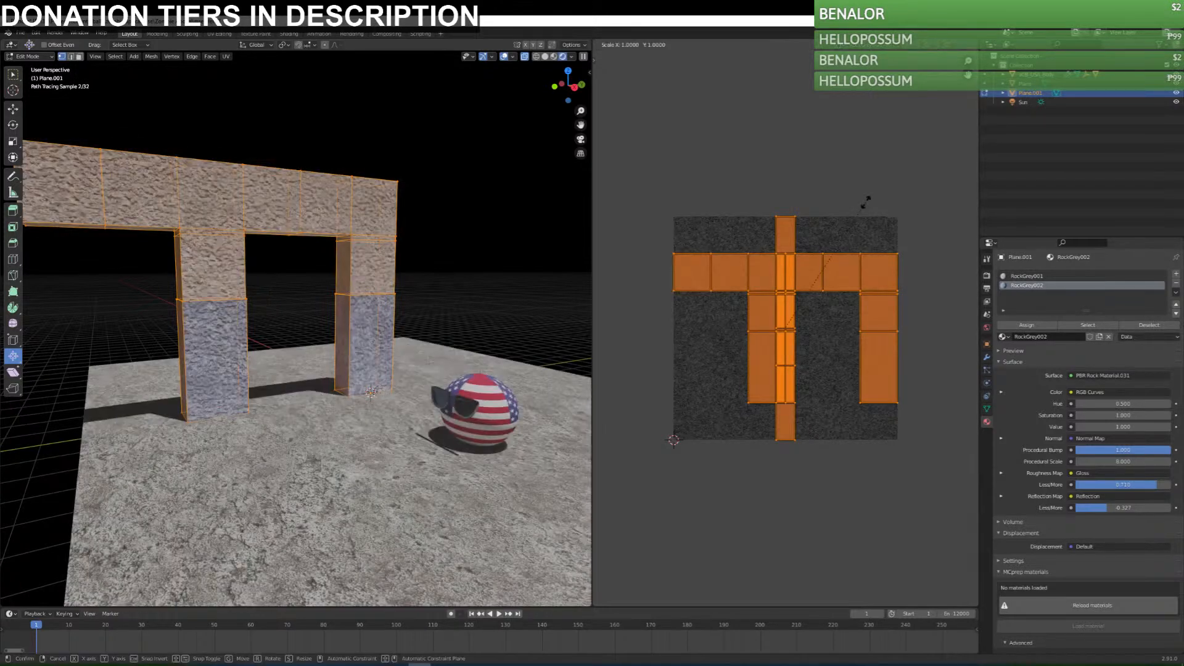
key("s")
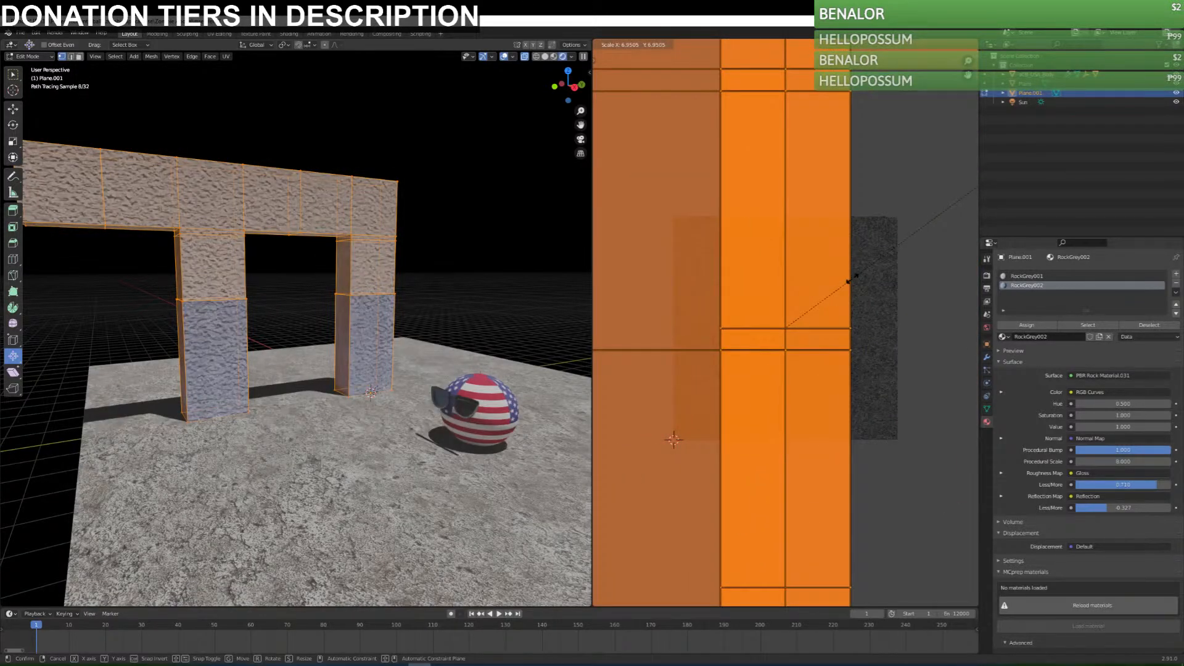
left_click(853, 280)
key("ctrl+z")
key("Tab")
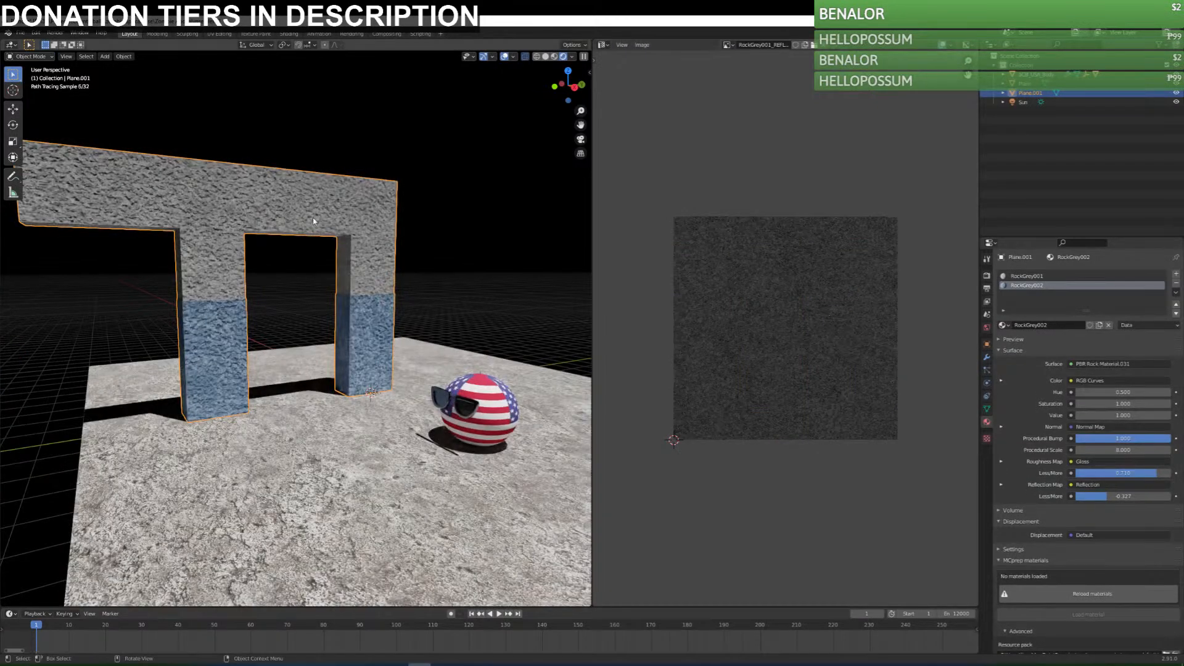
Return to the Shader Editor, try a Mapping node scale of 0.5 on X, Y and Z, and undo the scale changes.
left_click(602, 45)
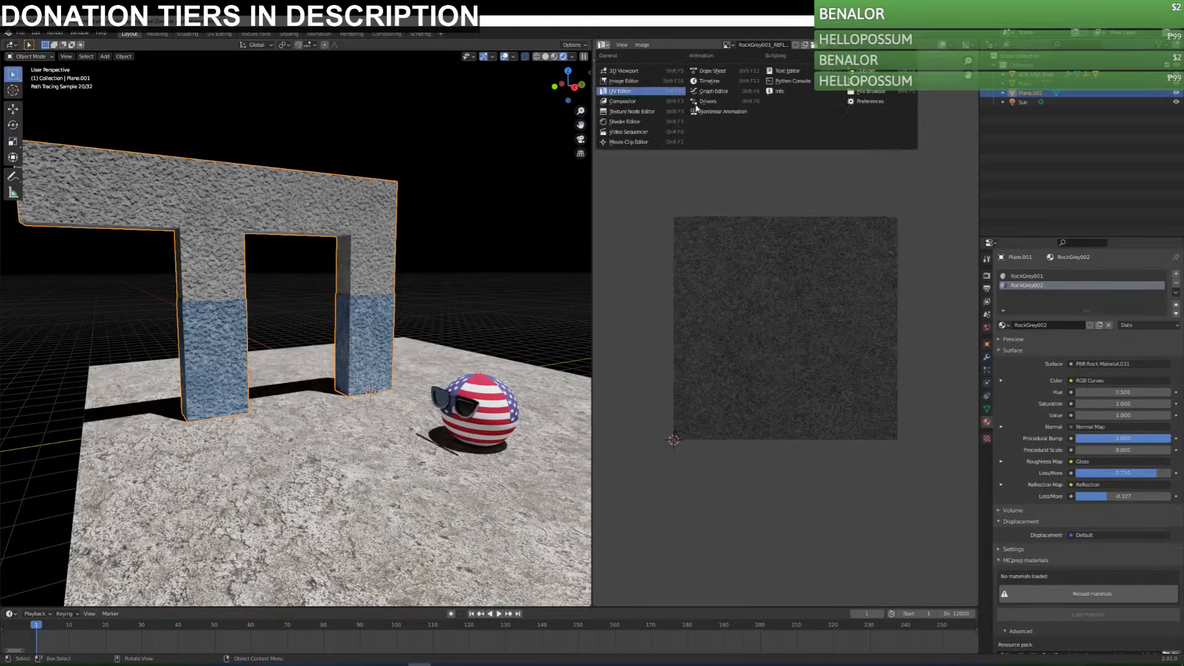
left_click(638, 117)
scroll(648, 286, "down", 8)
middle_click_drag(649, 282, 756, 233)
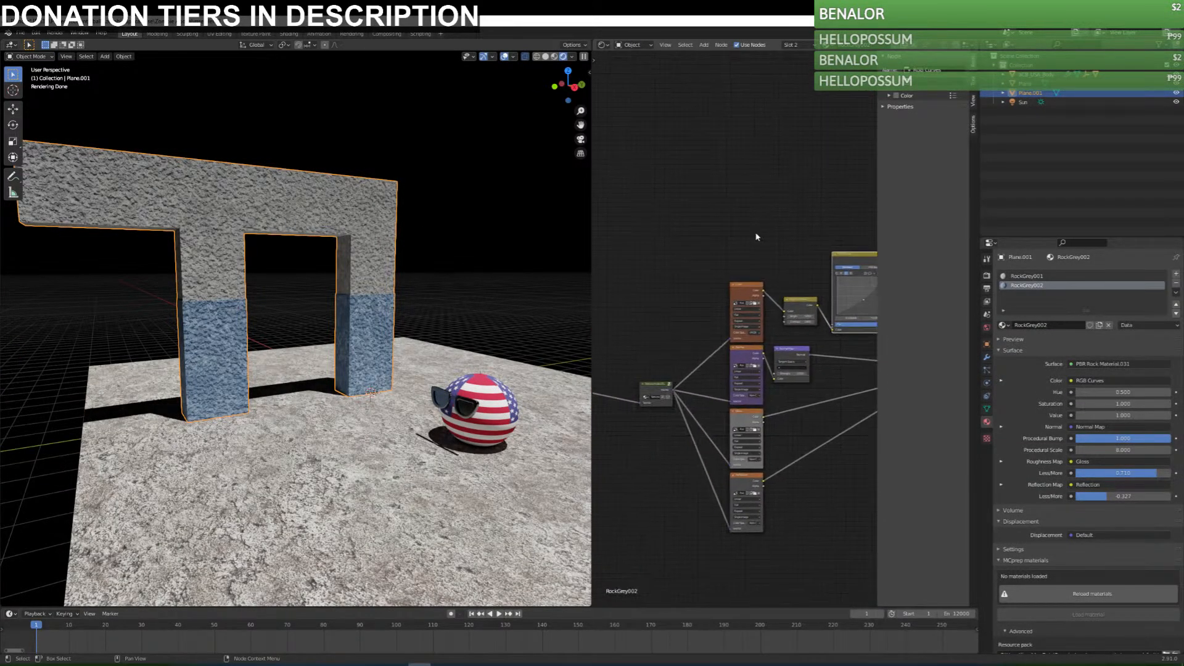
middle_click_drag(640, 447, 786, 294)
scroll(845, 452, "up", 7)
scroll(787, 401, "up", 2)
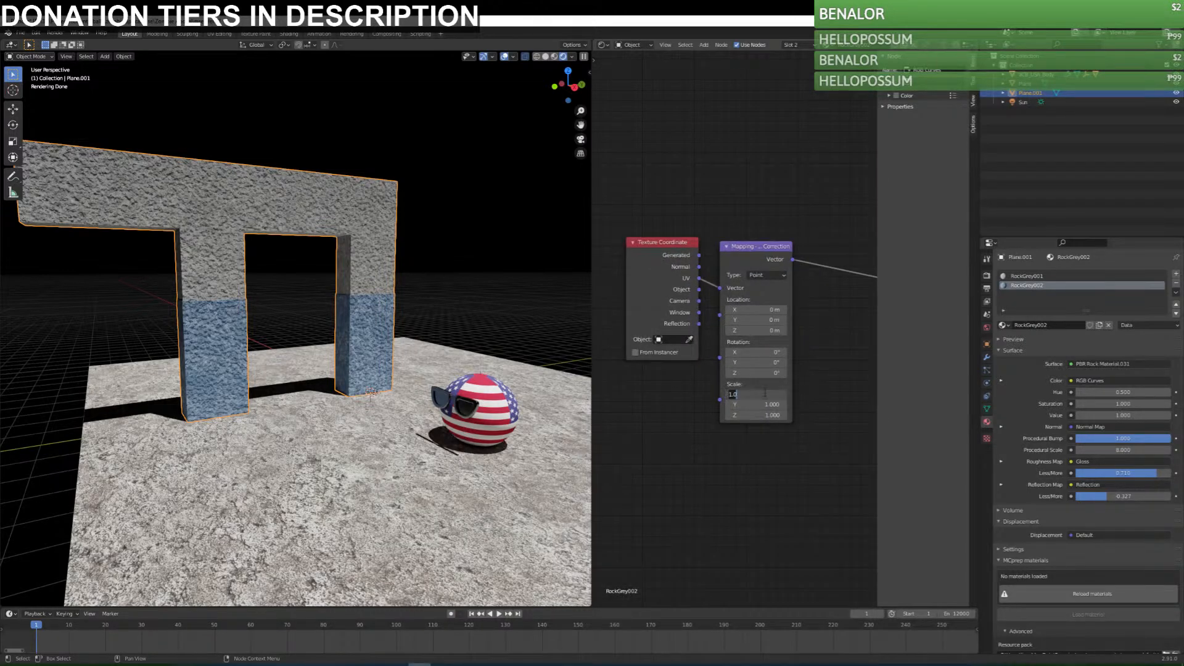
key("Tab")
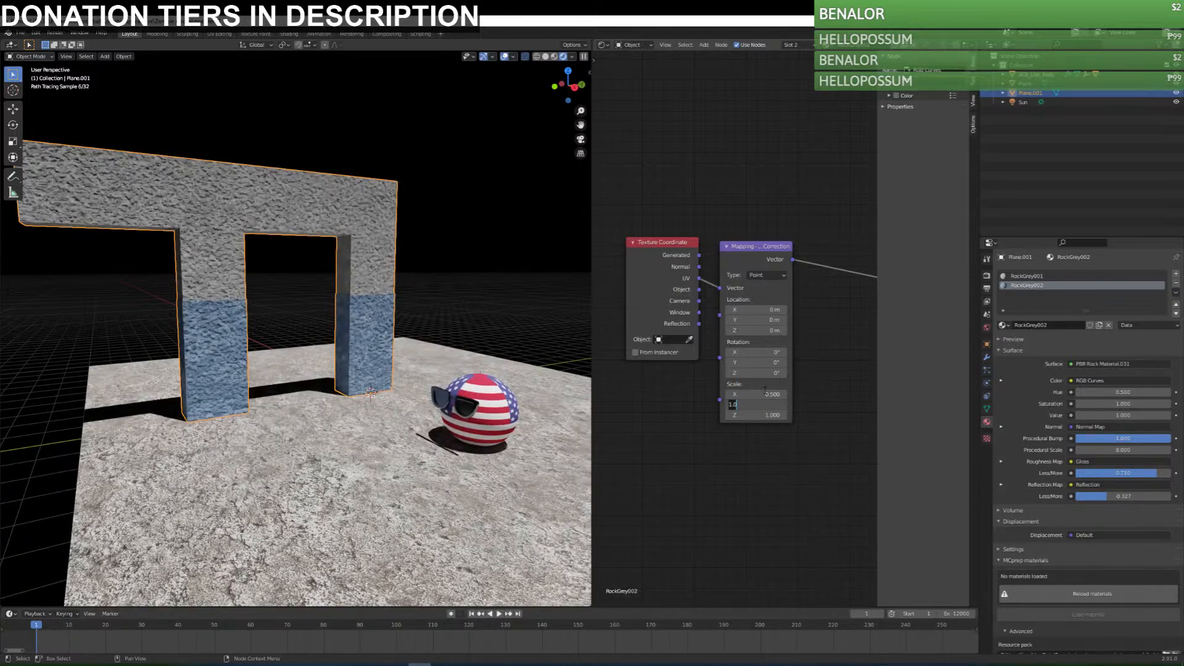
key("Tab")
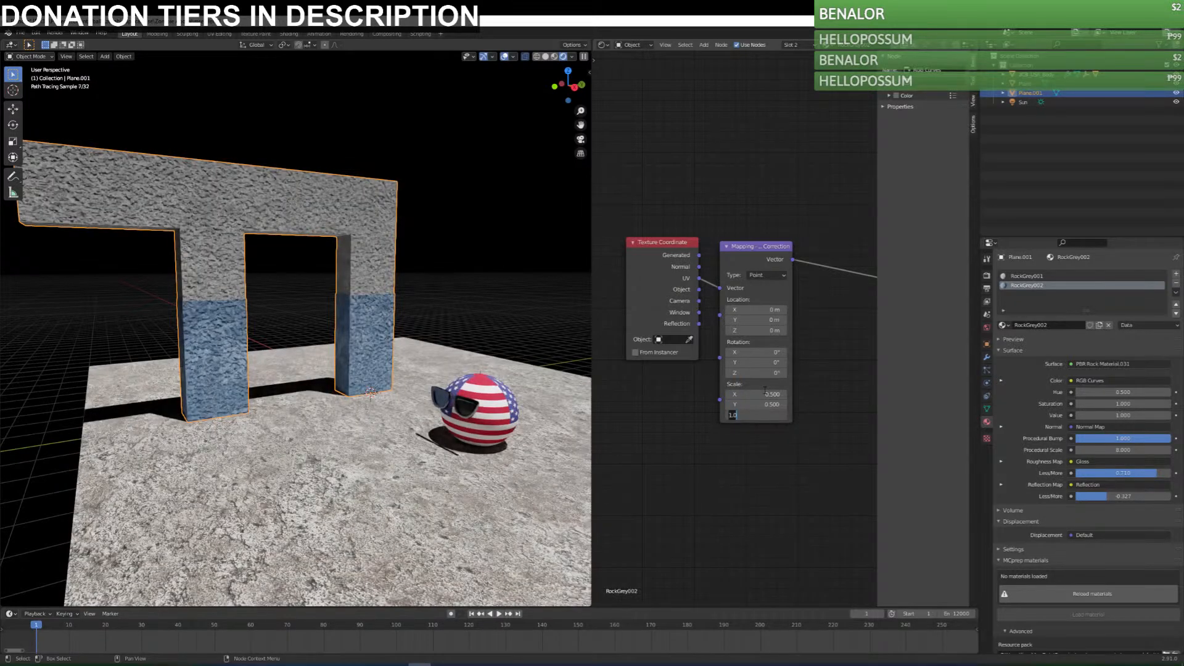
type(".5")
key("Tab")
key("Return")
key("ctrl+z")
key("ctrl+z")
key("ctrl+z")
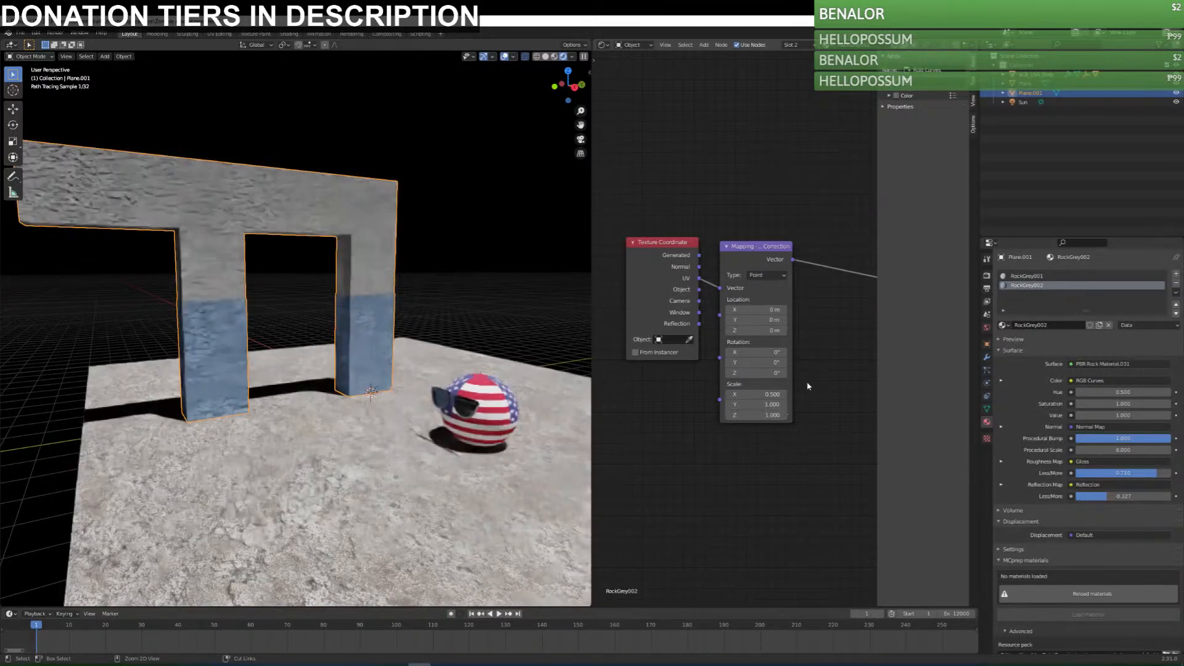
Look over the RockGrey002 node tree and save the file.
middle_click_drag(821, 373, 928, 386)
scroll(783, 352, "down", 2)
middle_click_drag(783, 352, 612, 352)
middle_click_drag(790, 327, 665, 395)
mouse_move(792, 416)
middle_mouse_down()
mouse_move(660, 413)
mouse_move(797, 437)
middle_mouse_up()
key("ctrl+s")
scroll(725, 412, "down", 3)
scroll(725, 412, "down", 2)
middle_click_drag(718, 420, 834, 422)
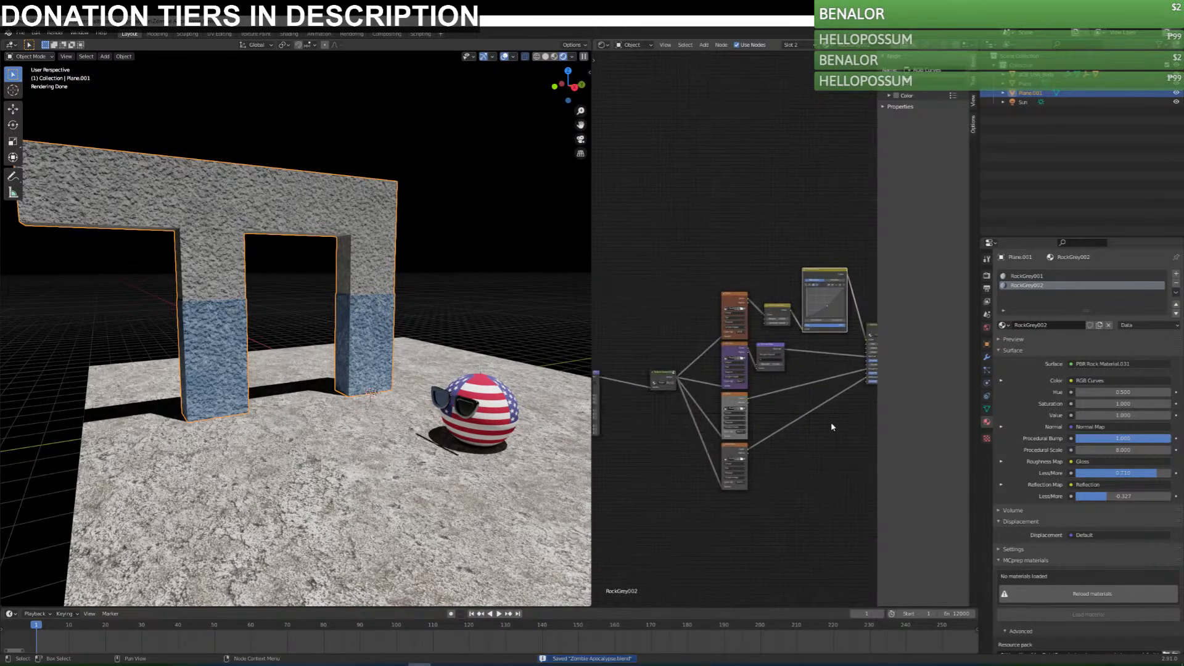
Try a Normal Map strength of 0, inspect the blue column up close and undo the change.
middle_click_drag(250, 284, 282, 290)
scroll(284, 292, "up", 1)
scroll(284, 289, "up", 4)
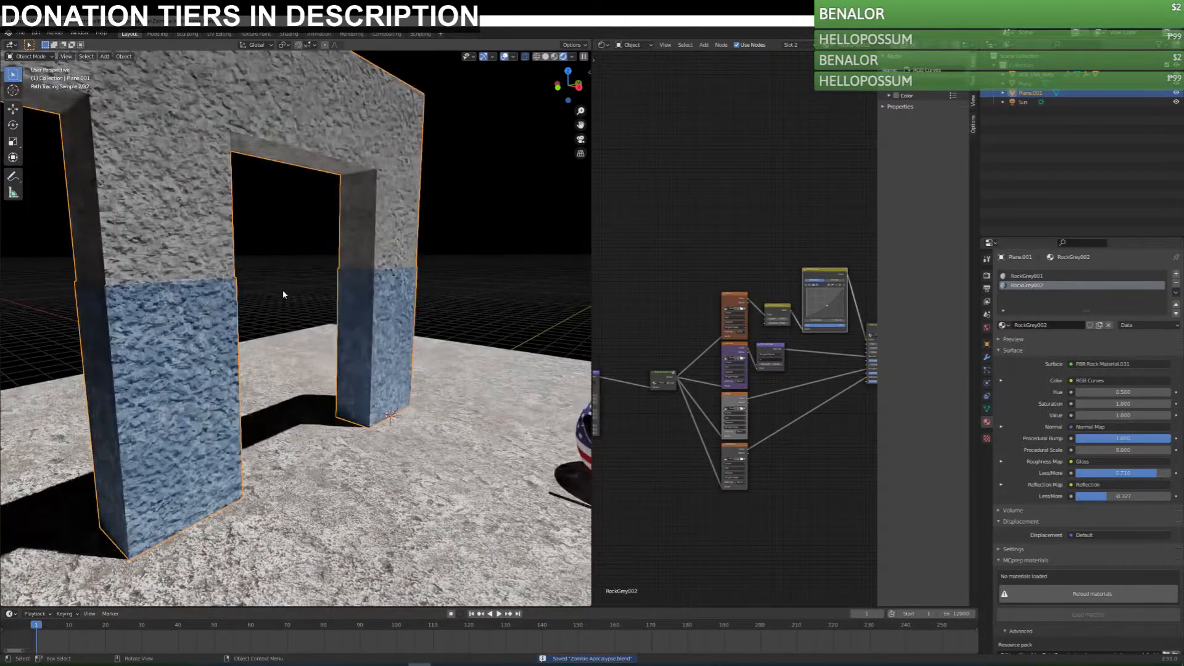
scroll(774, 350, "up", 4)
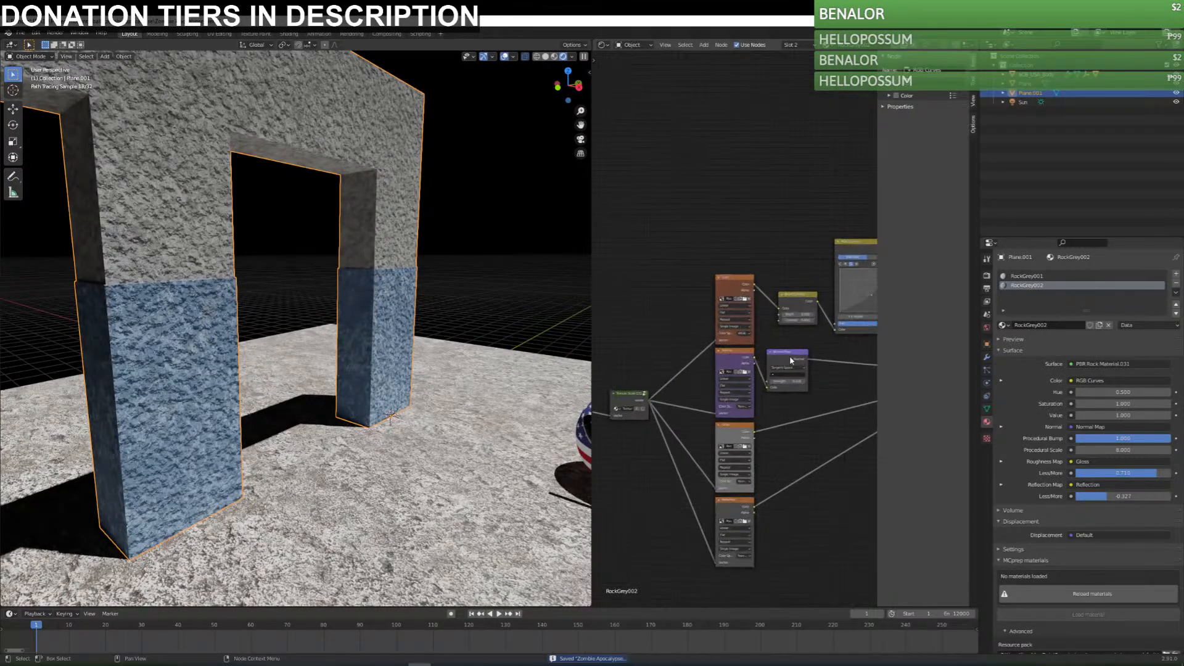
scroll(824, 442, "up", 1)
middle_click_drag(824, 442, 879, 463)
left_click(733, 401)
type("0")
key("Return")
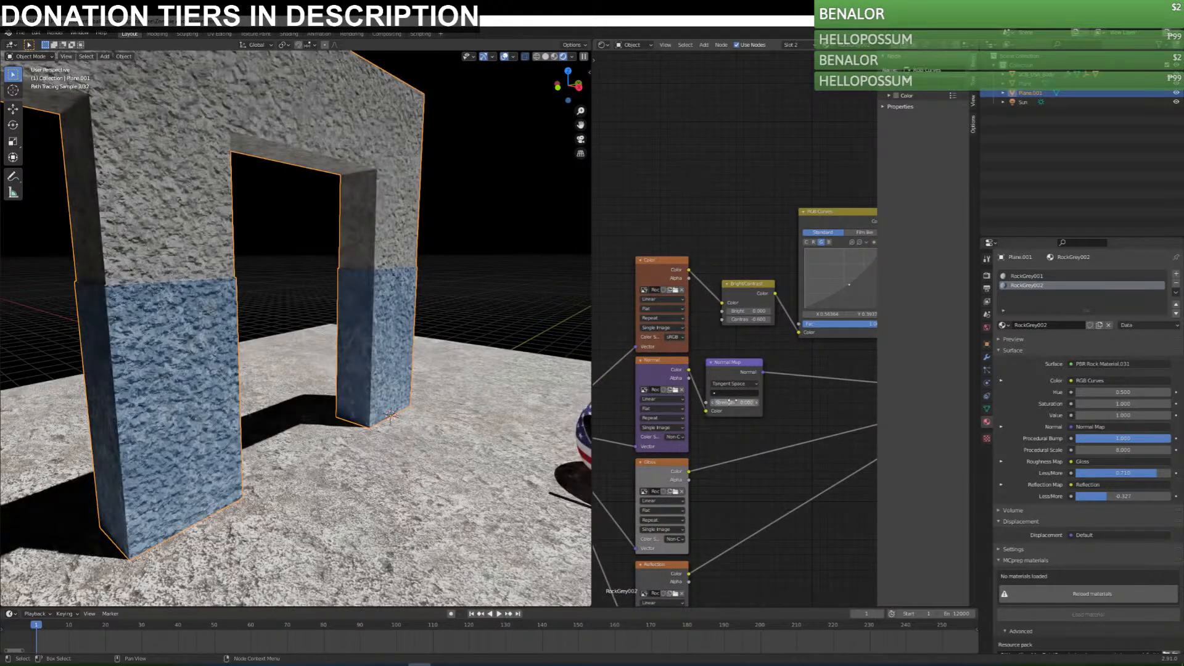
middle_click_drag(382, 352, 268, 349)
scroll(268, 349, "up", 4)
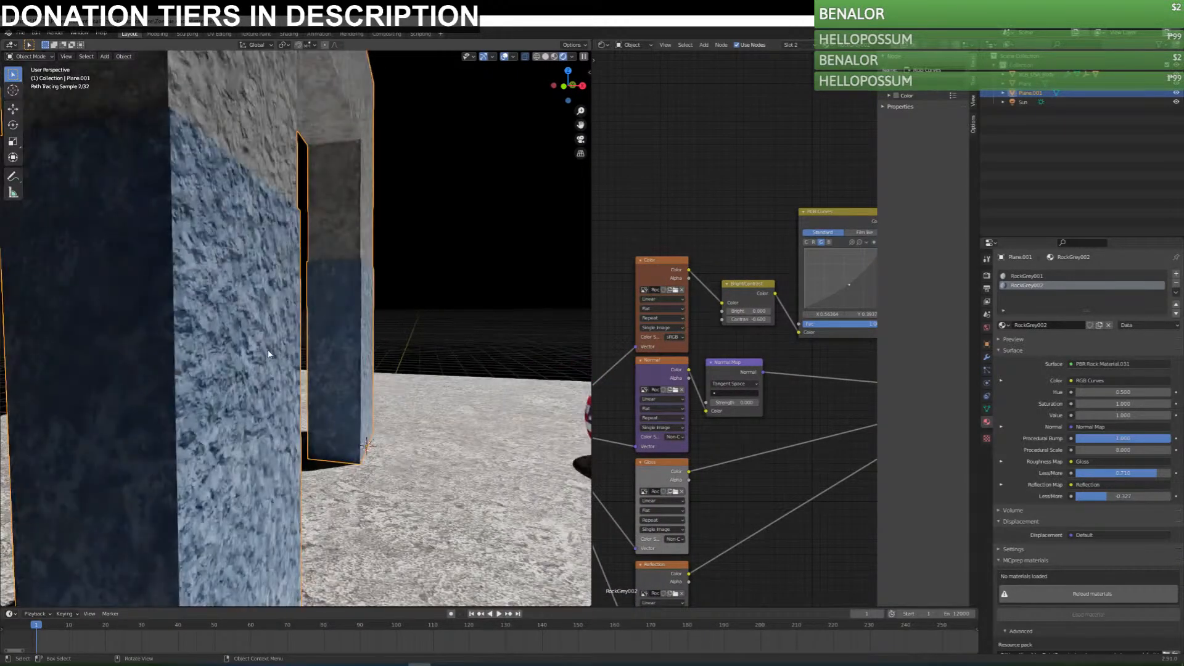
key("ctrl+z")
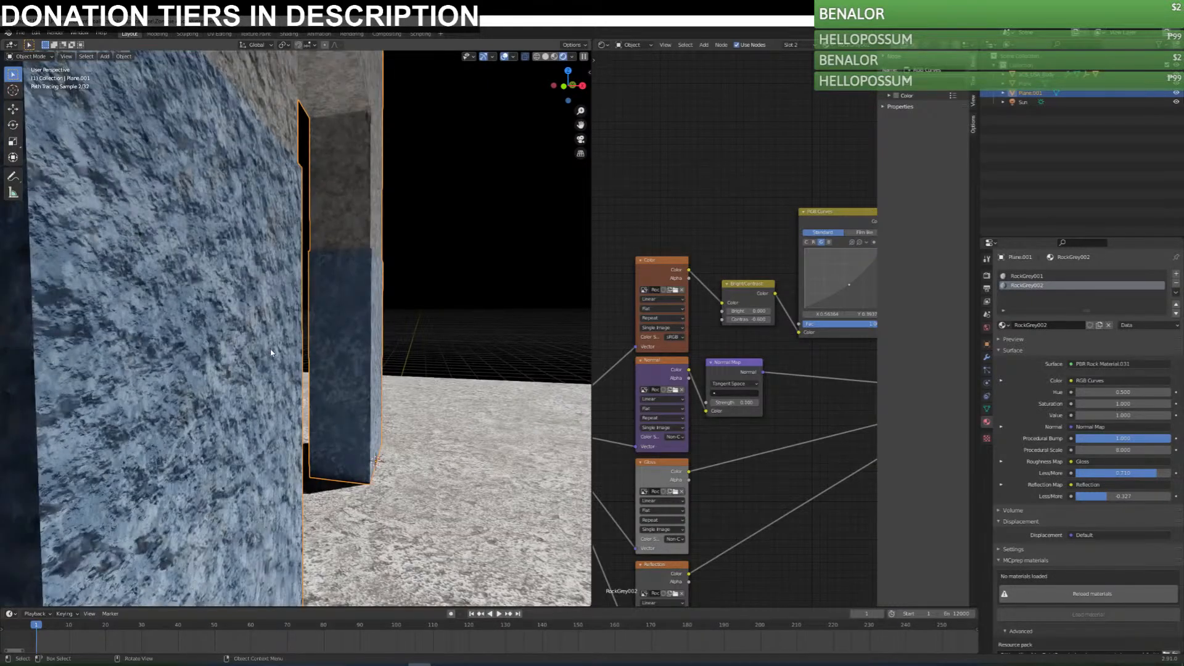
Try disconnecting the PBR rock group's Reflection Map and Normal inputs one at a time, undoing each disconnection.
scroll(131, 338, "up", 1)
middle_click_drag(739, 450, 786, 415)
middle_click_drag(633, 500, 679, 433)
middle_click_drag(764, 423, 746, 479)
left_click_drag(705, 415, 682, 426)
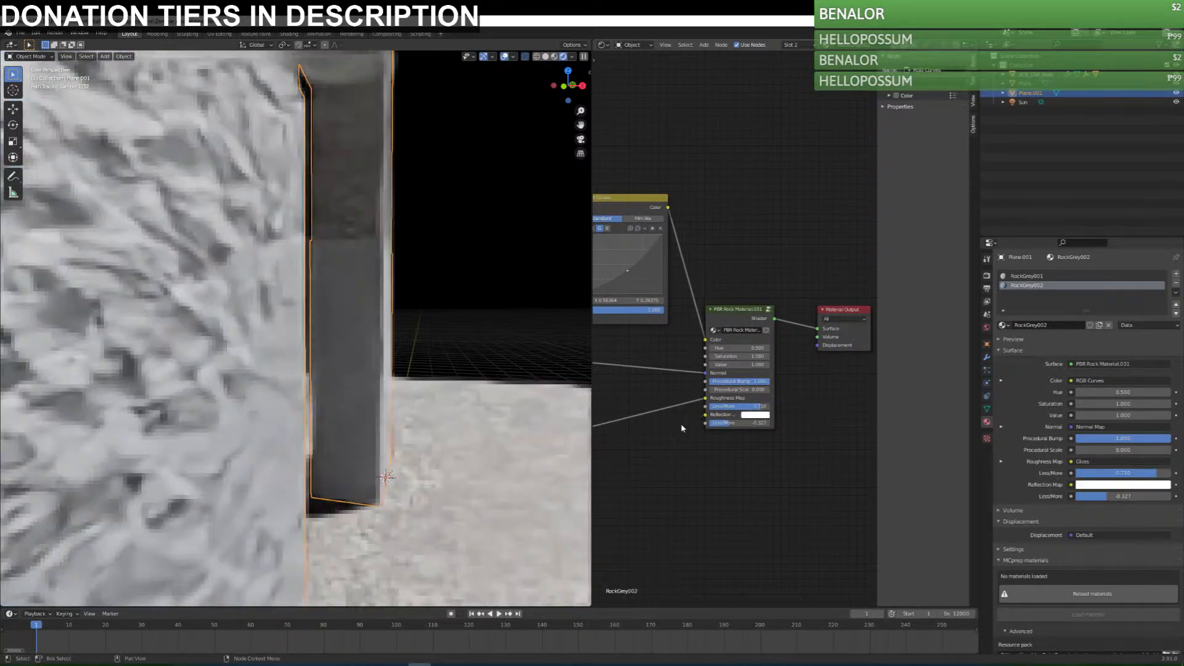
key("ctrl+z")
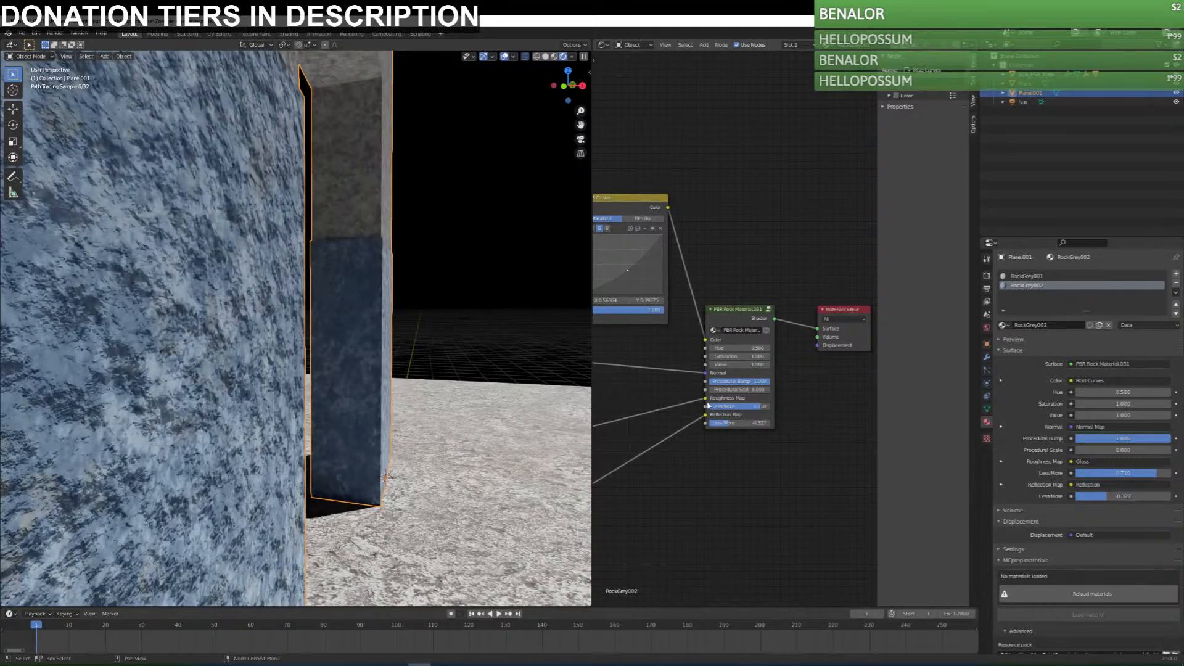
left_click_drag(705, 372, 691, 340)
key("ctrl+z")
Try disconnecting the texture scale group from the Normal image texture's Vector input and undo it.
scroll(755, 286, "down", 1)
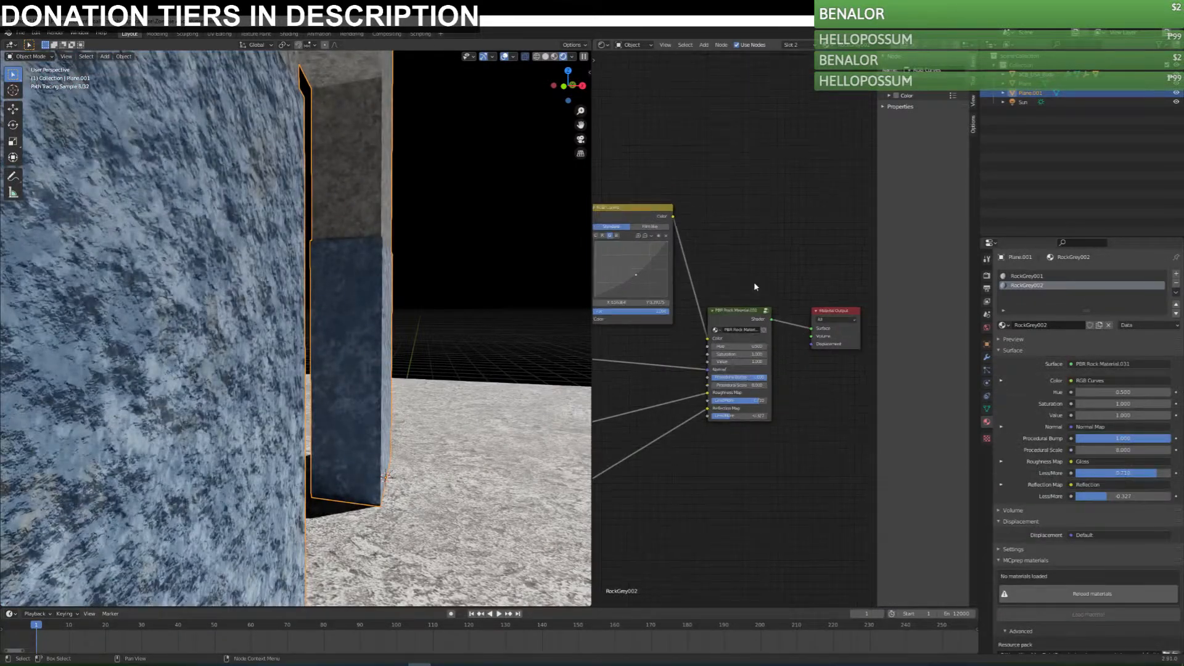
scroll(754, 283, "down", 4)
middle_click_drag(635, 323, 824, 326)
scroll(713, 330, "up", 2)
scroll(734, 336, "up", 2)
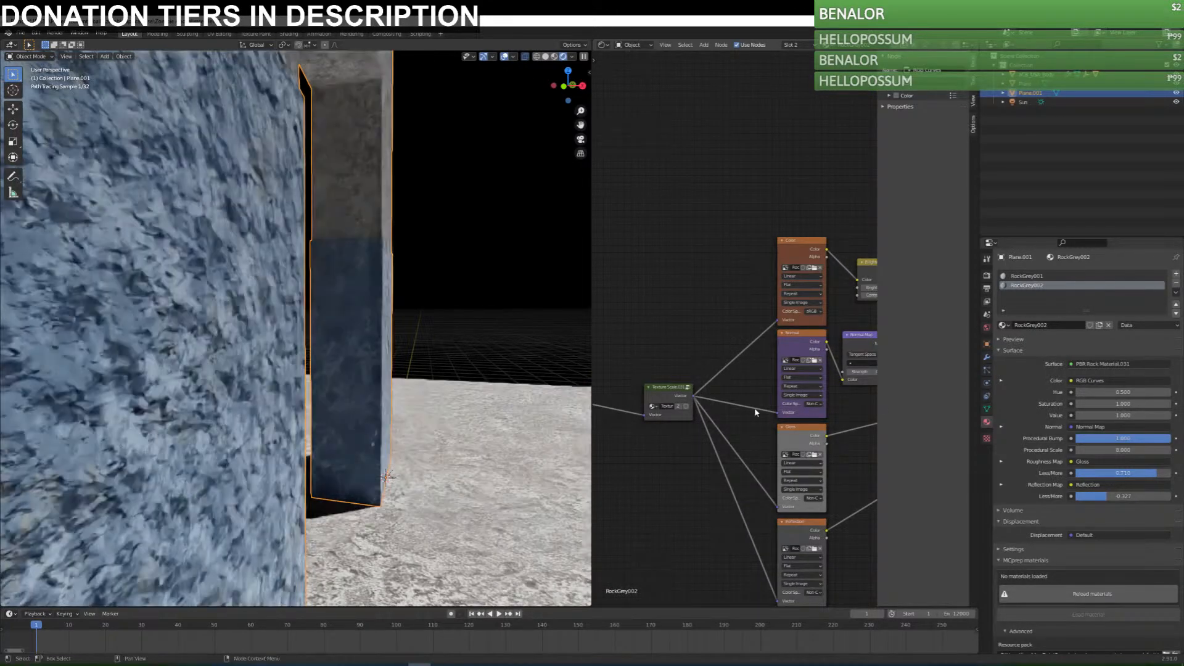
left_click_drag(777, 412, 742, 415)
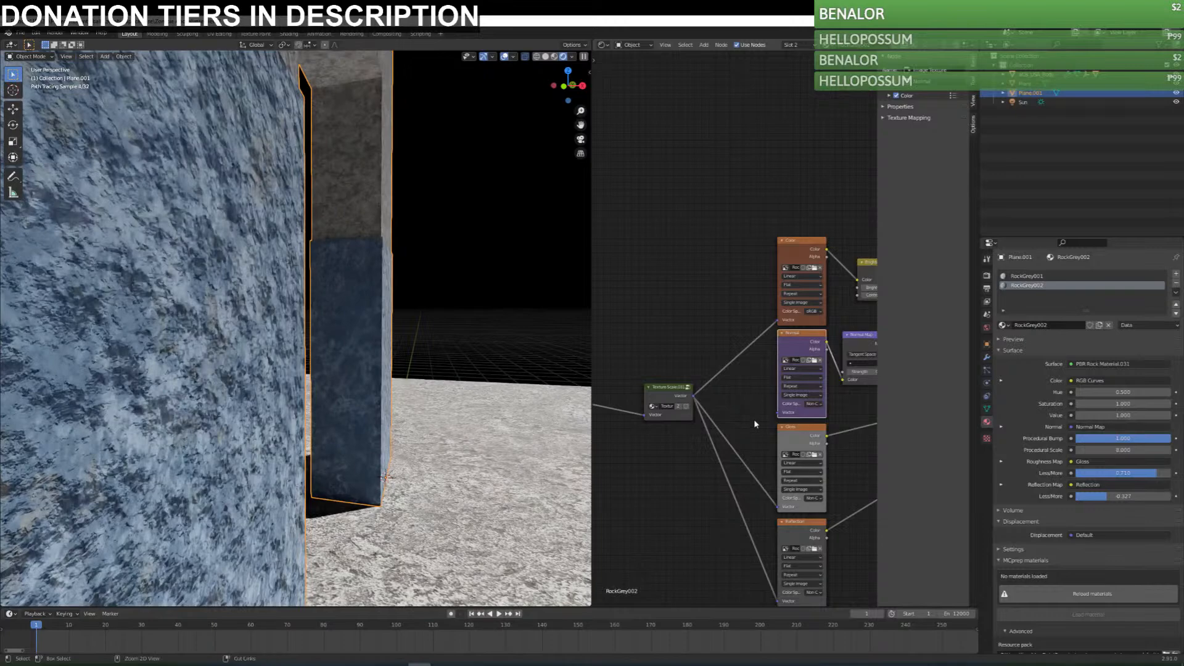
key("ctrl+z")
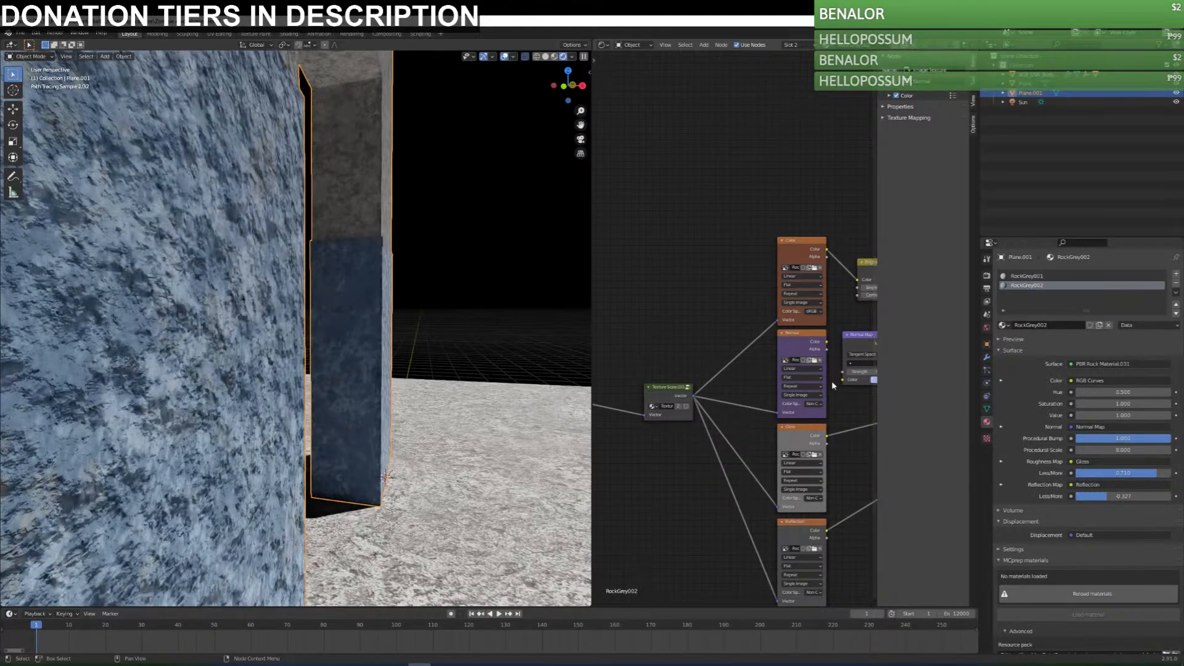
Try disconnecting the texture scale group from the Reflection, Gloss, Normal and Color image textures, undoing the disconnections.
key("ctrl+z")
left_click_drag(779, 507, 760, 506)
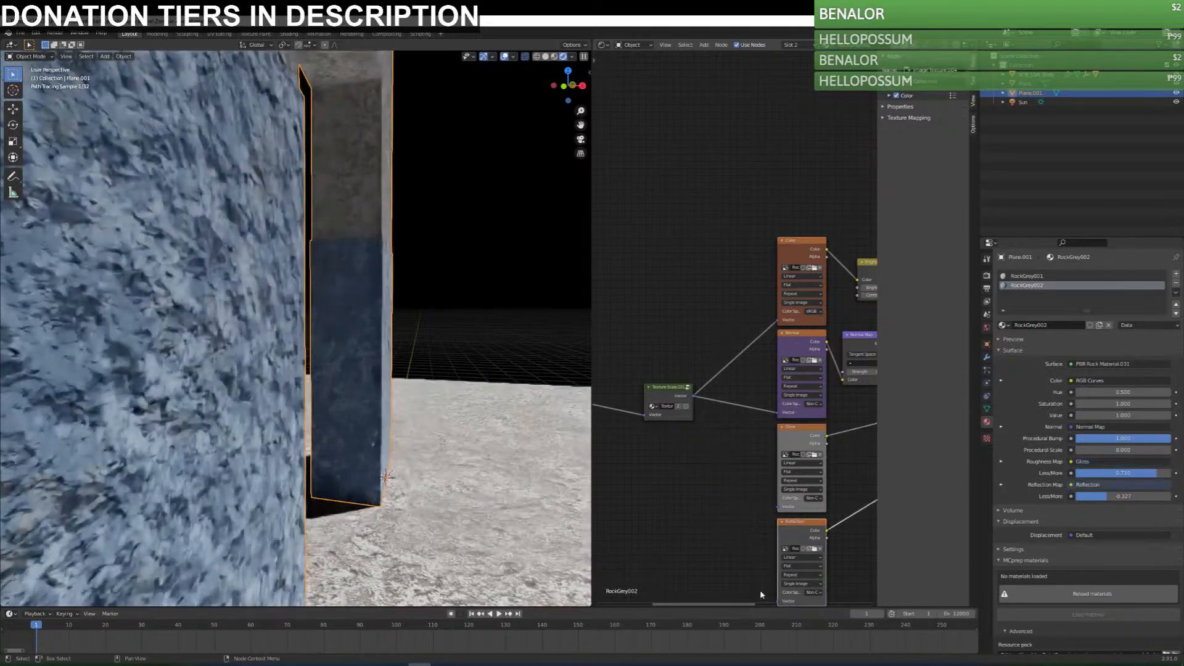
middle_click_drag(731, 559, 679, 501)
key("ctrl+z")
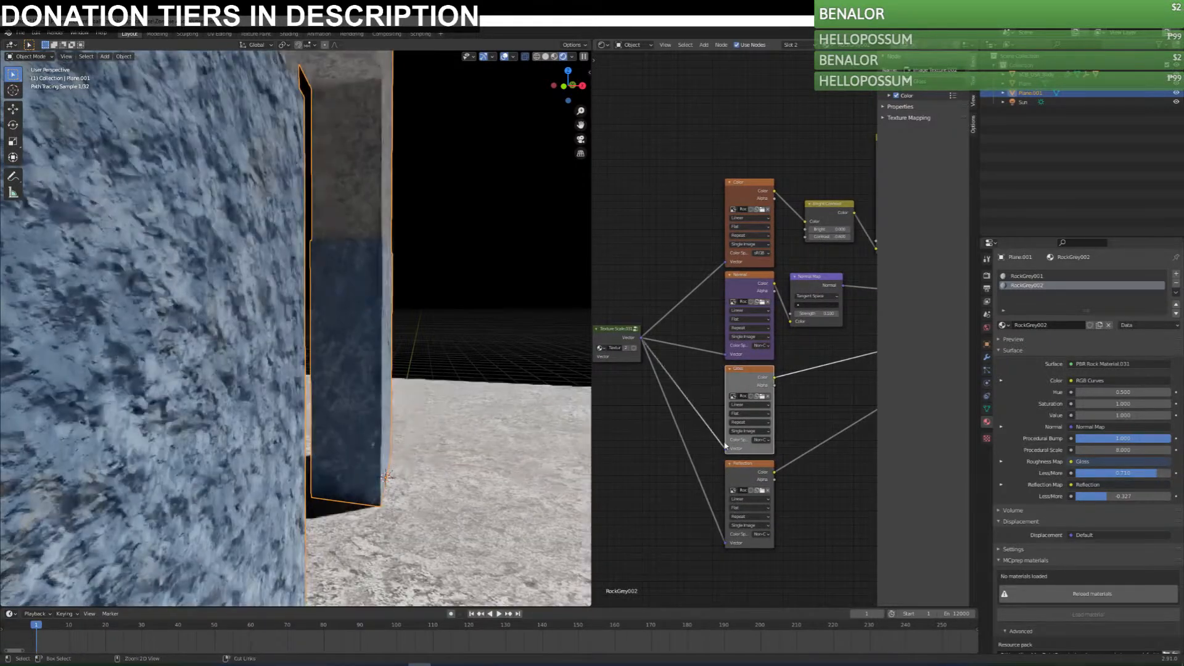
left_click_drag(725, 449, 696, 464)
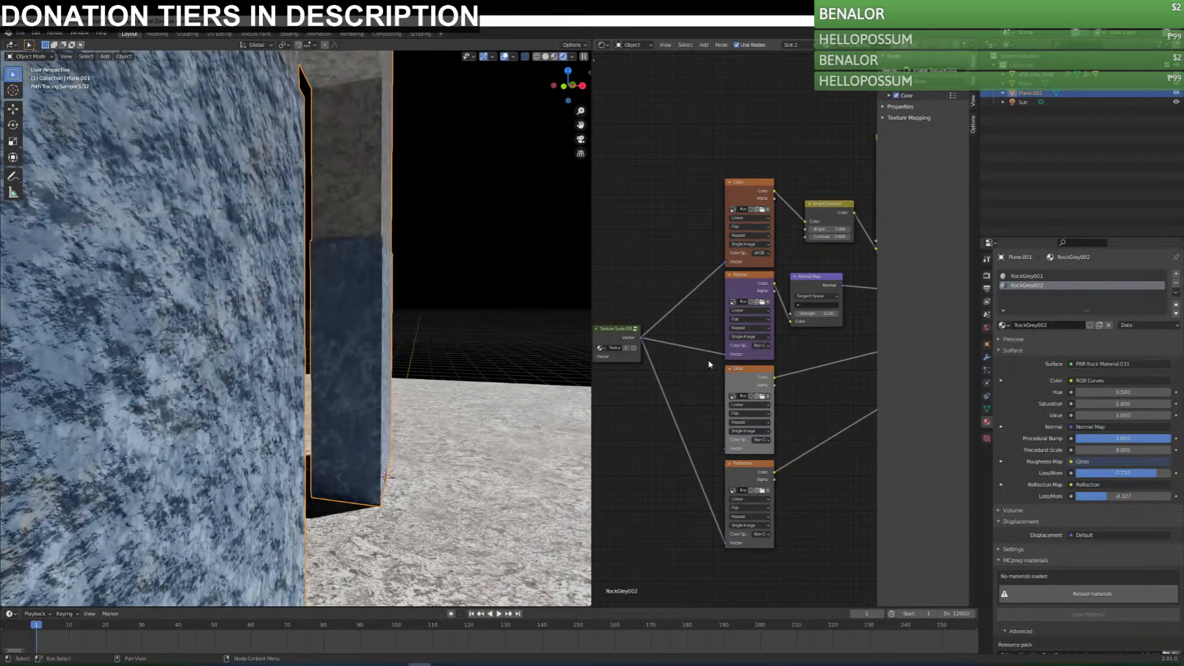
left_click_drag(724, 356, 702, 358)
key("ctrl+z")
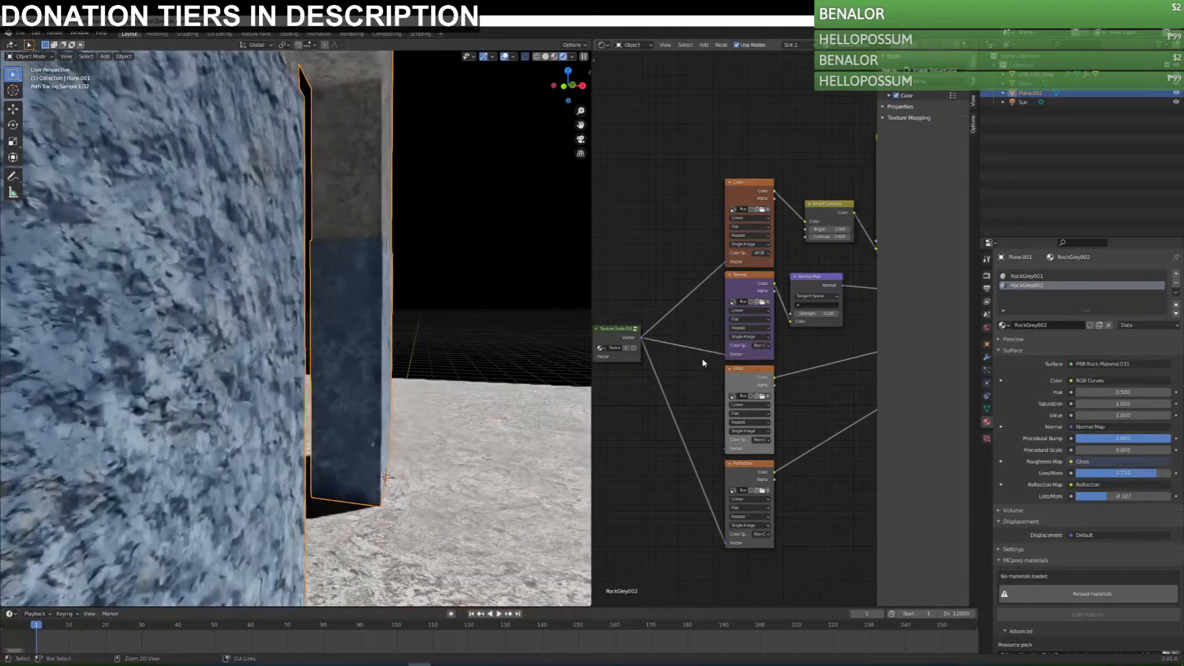
left_click_drag(724, 264, 693, 266)
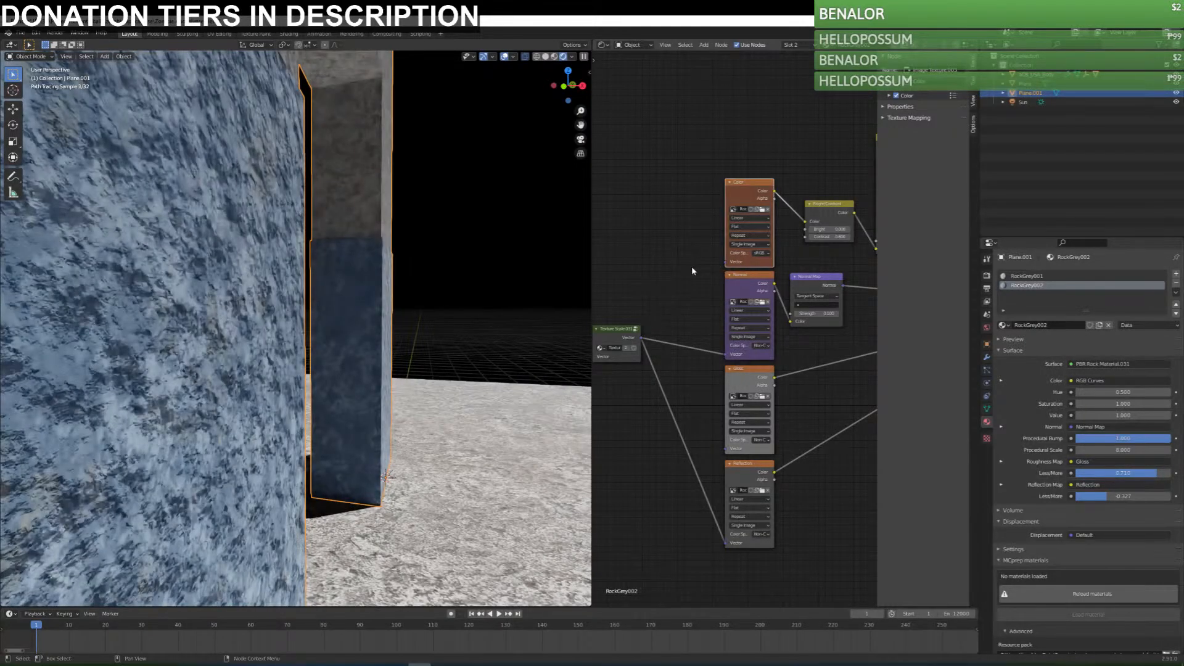
key("ctrl+z")
Try disconnecting the Color inputs of the Bright/Contrast and Normal Map nodes one at a time, undoing each disconnection.
left_click_drag(805, 222, 784, 220)
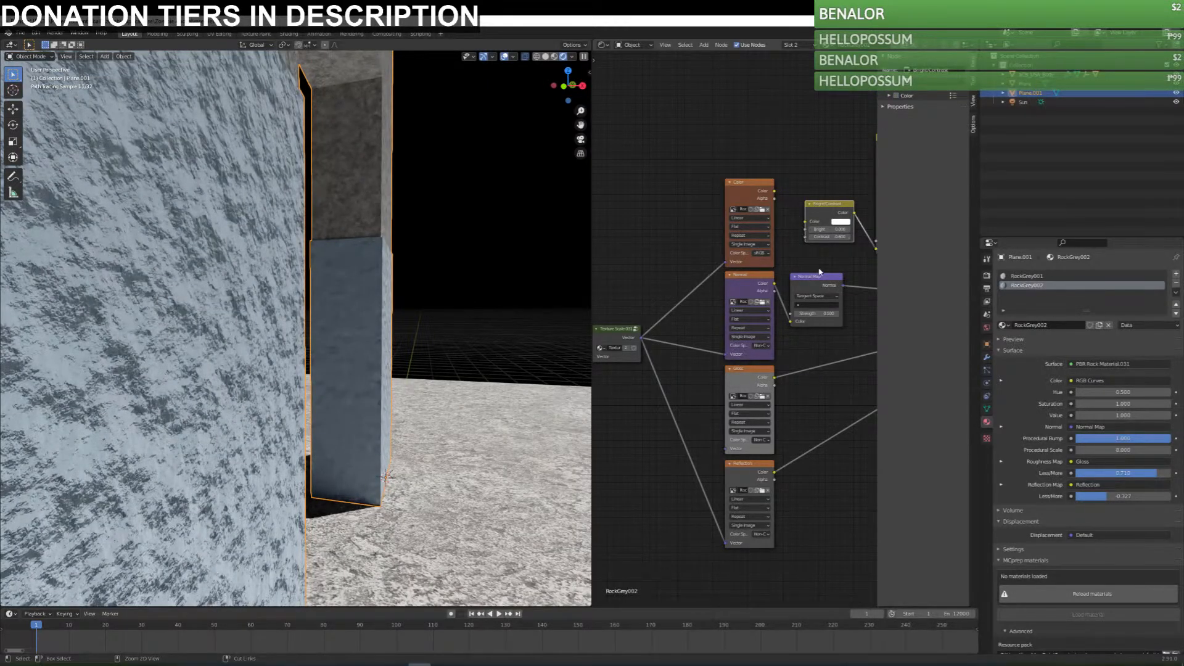
key("ctrl+z")
left_click_drag(790, 322, 782, 322)
key("ctrl+z")
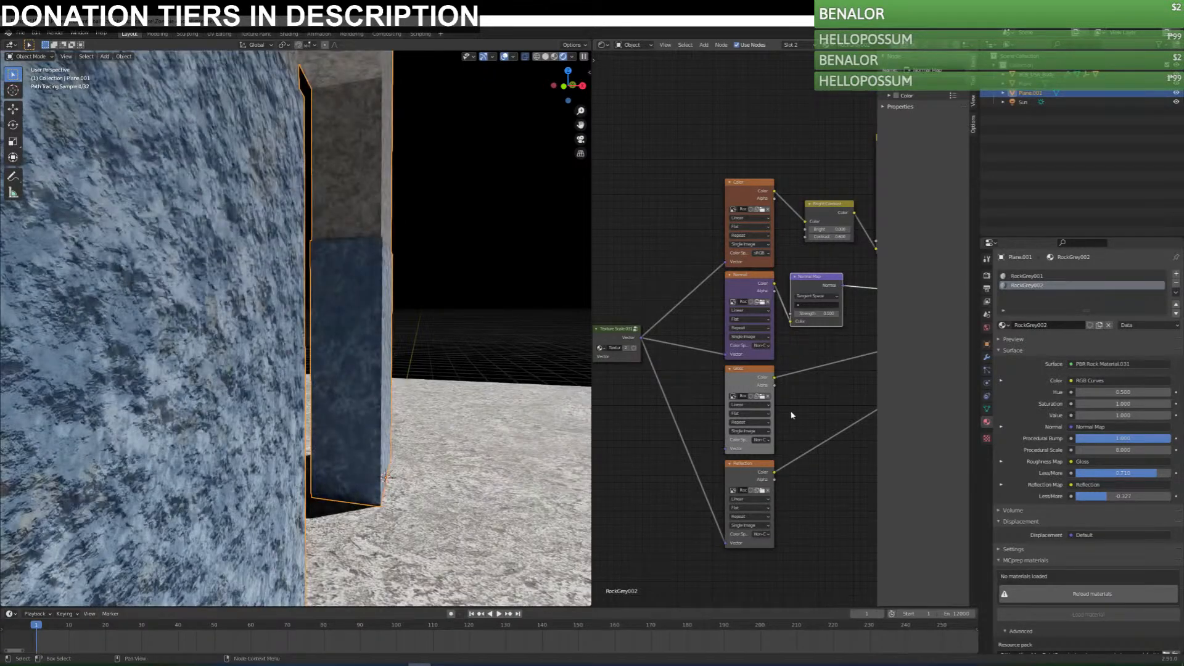
Try disconnecting the PBR rock group's Reflection Map, Color, Normal and Roughness Map inputs and examine the group's remaining settings.
middle_click_drag(791, 411, 675, 423)
left_click_drag(848, 319, 804, 340)
key("ctrl+z")
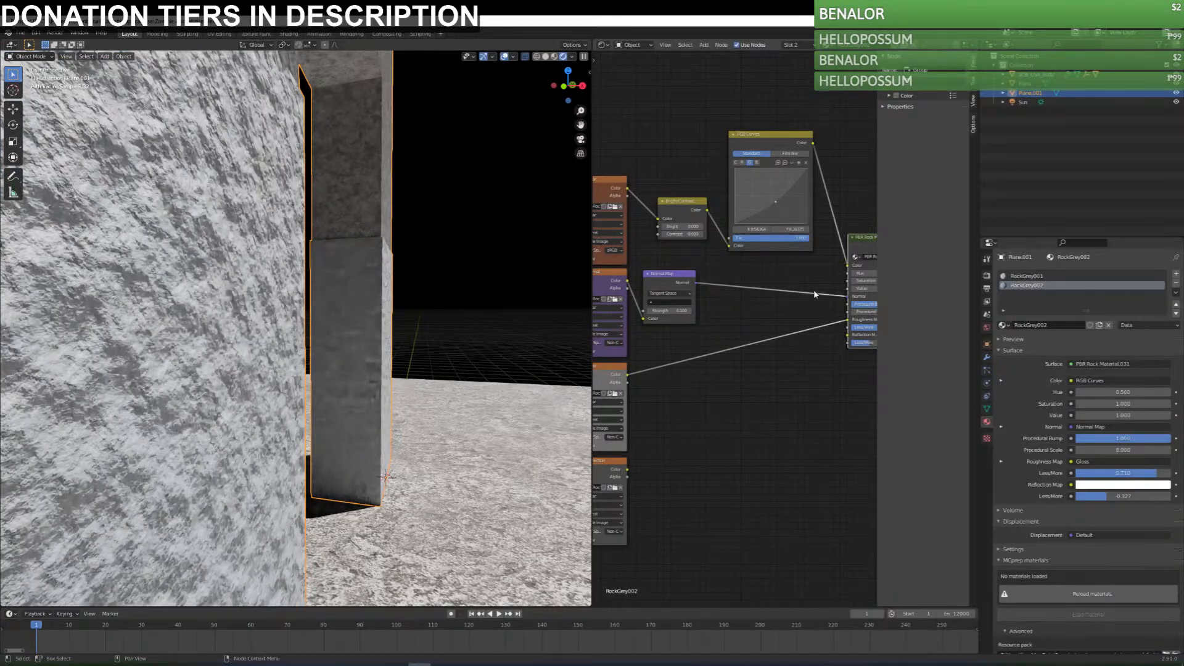
left_click_drag(849, 265, 823, 258)
left_click_drag(851, 299, 806, 299)
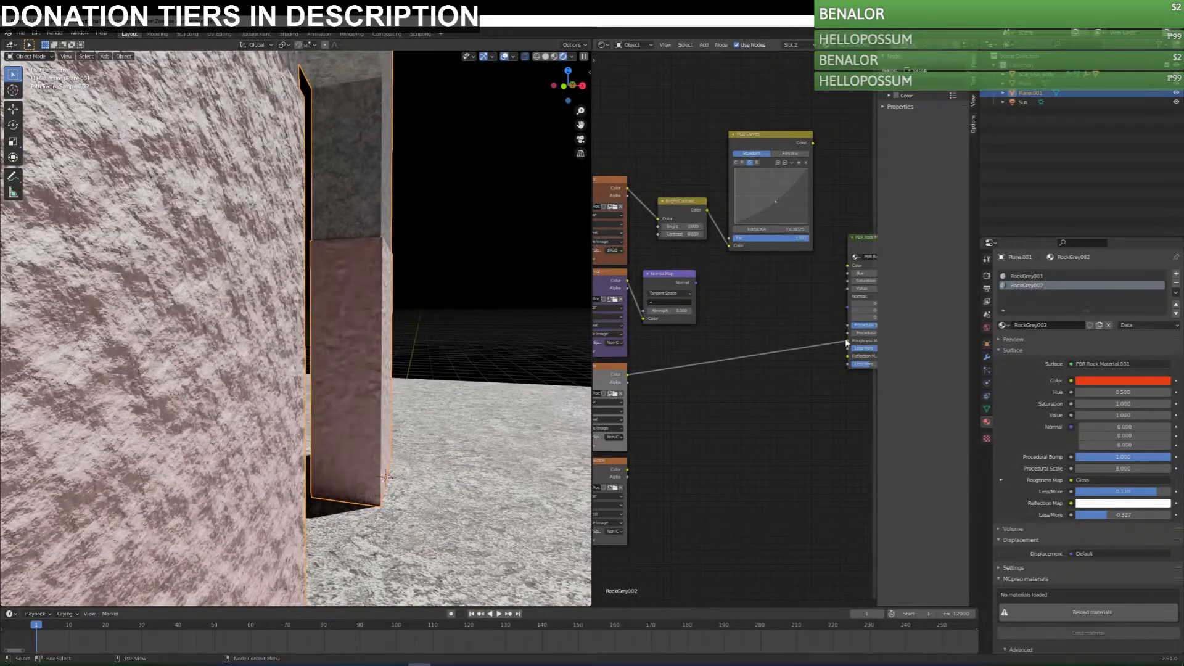
scroll(788, 378, "down", 3)
middle_click_drag(787, 378, 705, 378)
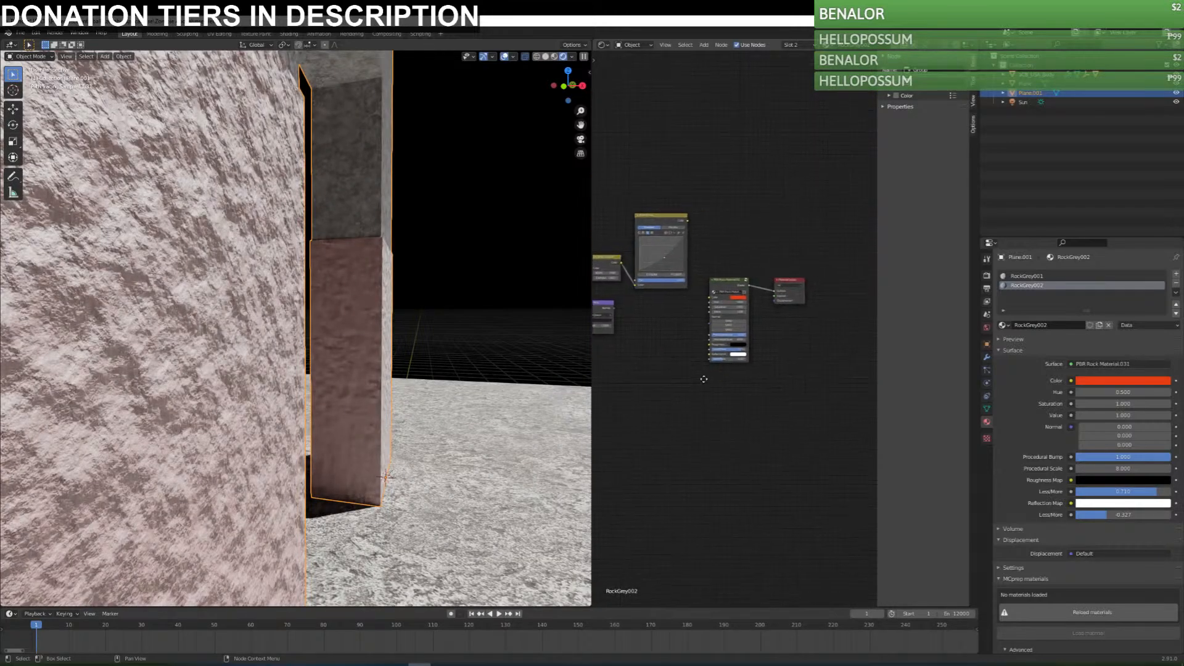
scroll(743, 386, "up", 5)
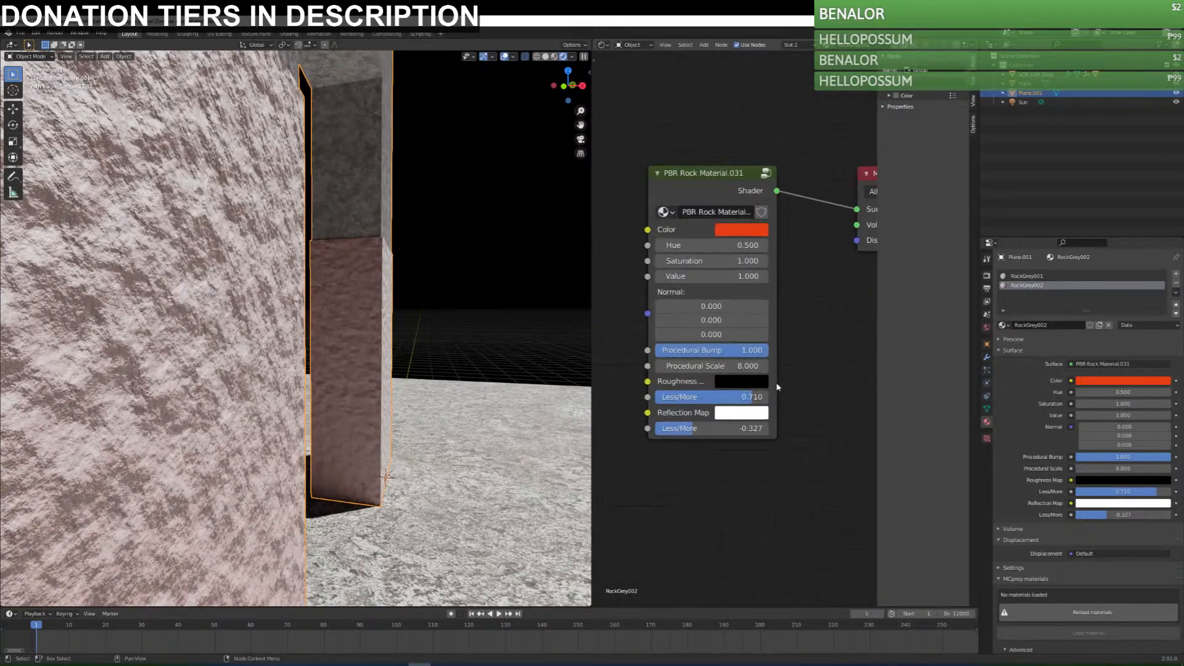
scroll(797, 387, "down", 5)
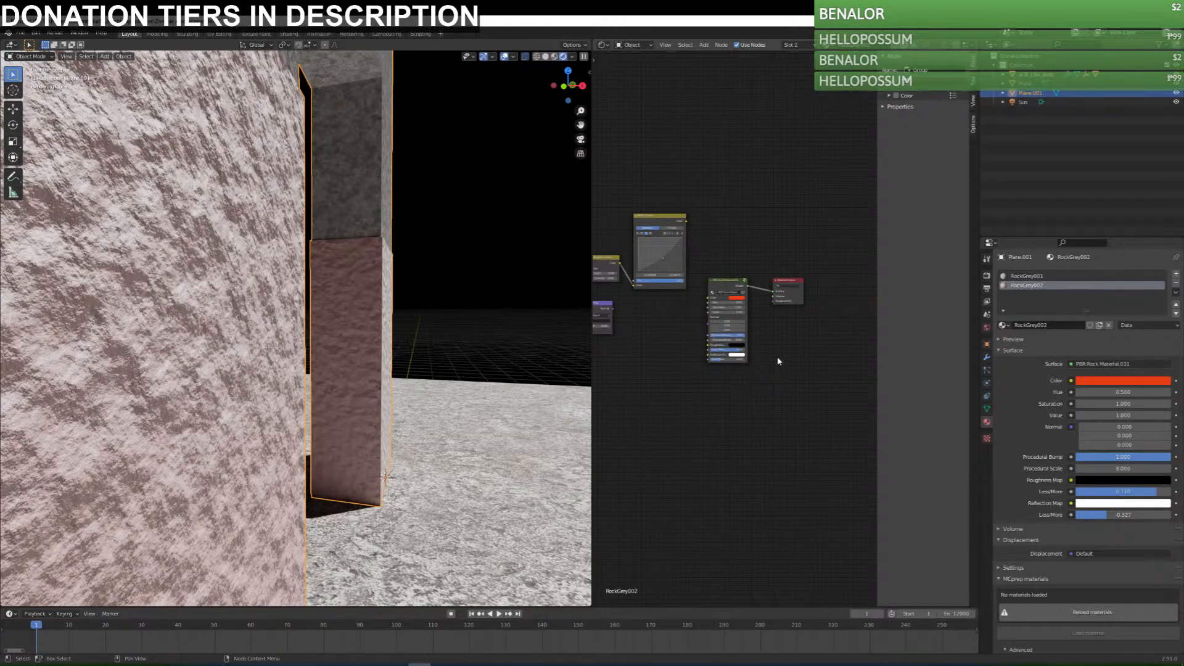
Undo the PBR rock group's input disconnections, saving the file and viewing both columns in between.
key("ctrl+z")
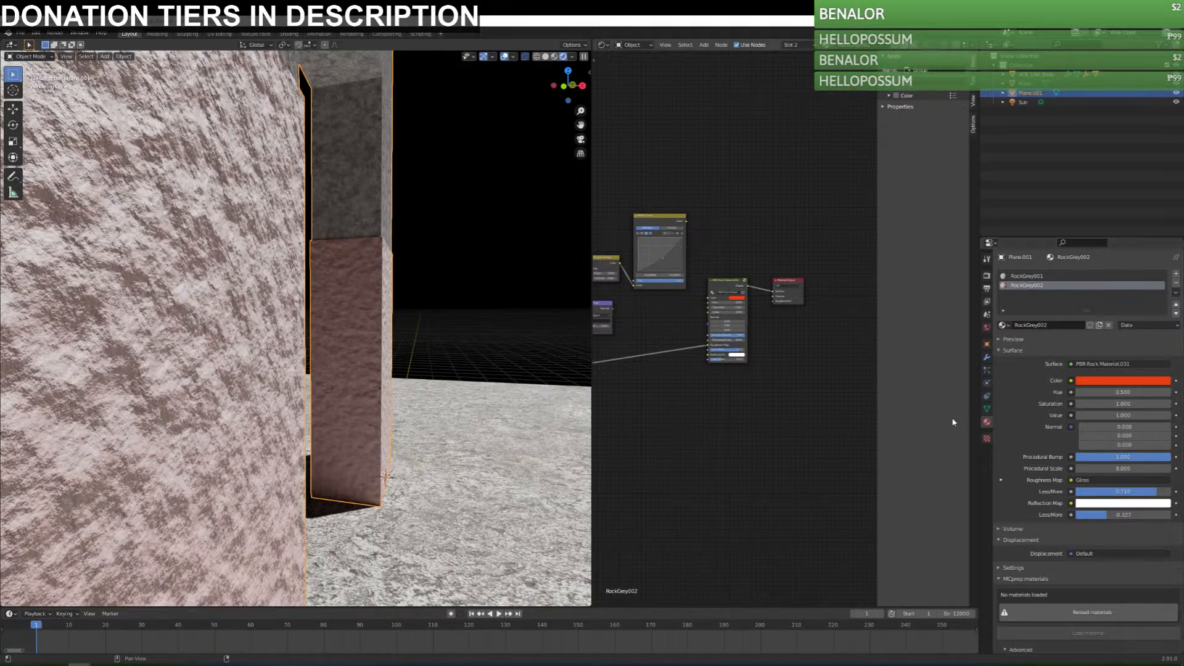
key("ctrl+s")
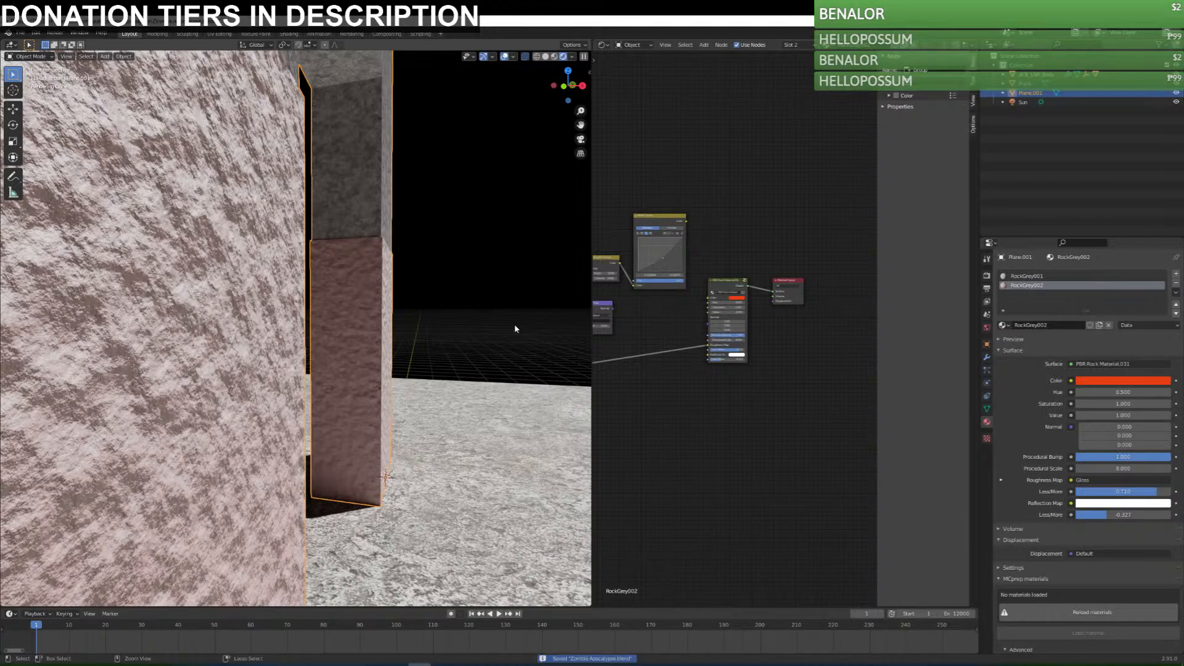
middle_click_drag(519, 359, 457, 388)
key("ctrl+z")
key("ctrl+z")
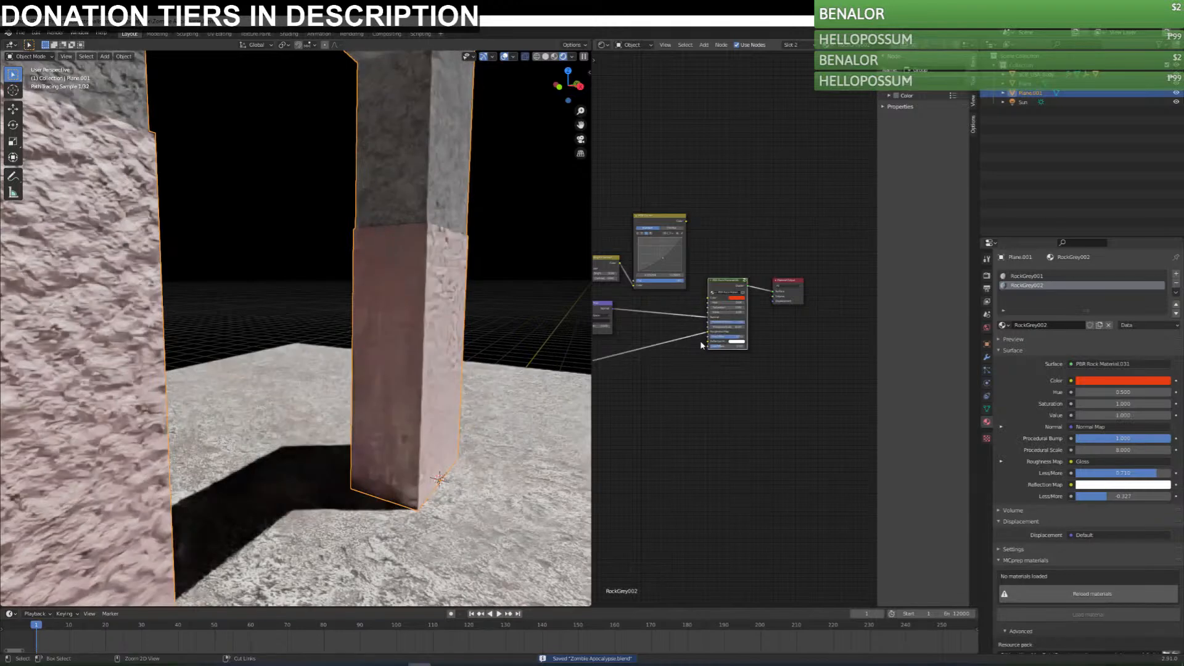
key("ctrl+z")
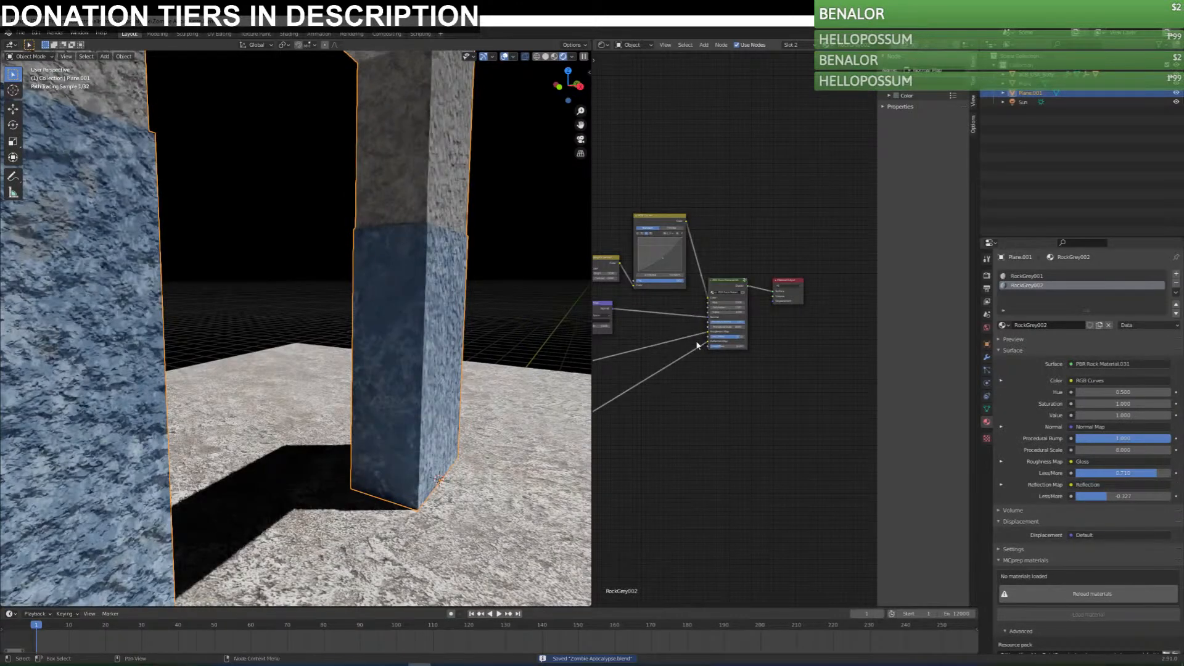
Set the Procedural Bump of RockGrey002's PBR rock group to 0.4.
scroll(739, 304, "up", 5)
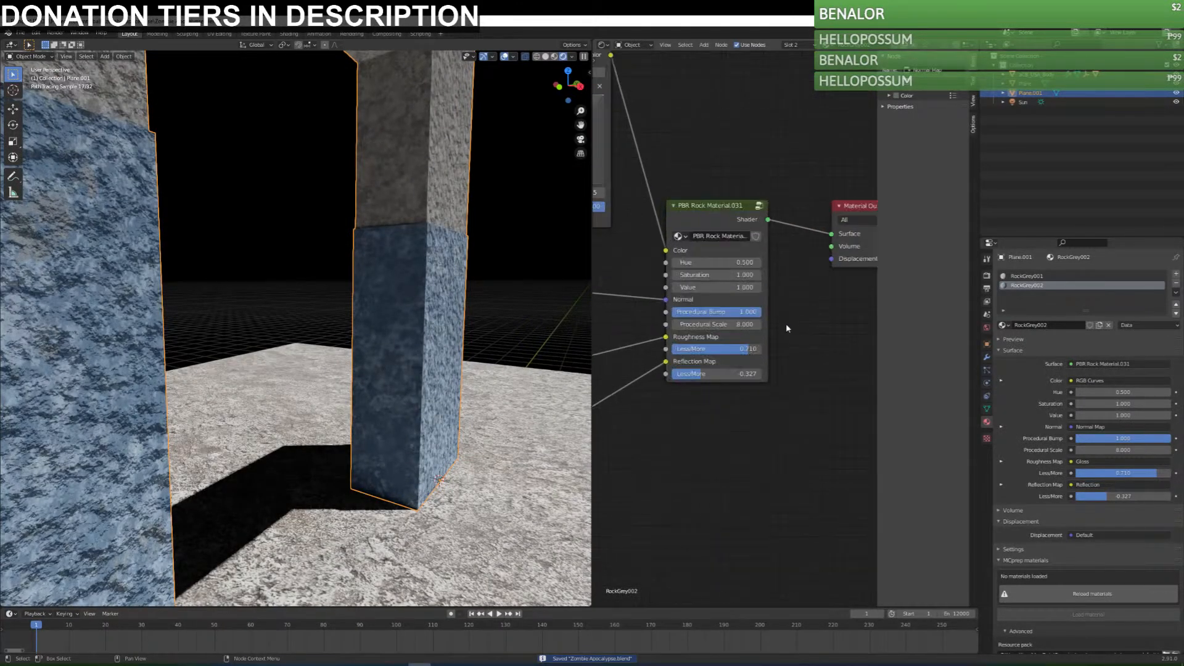
mouse_move(776, 347)
left_mouse_down()
mouse_move(713, 347)
mouse_move(749, 347)
left_mouse_up()
left_click(752, 347)
type(".4")
key("Return")
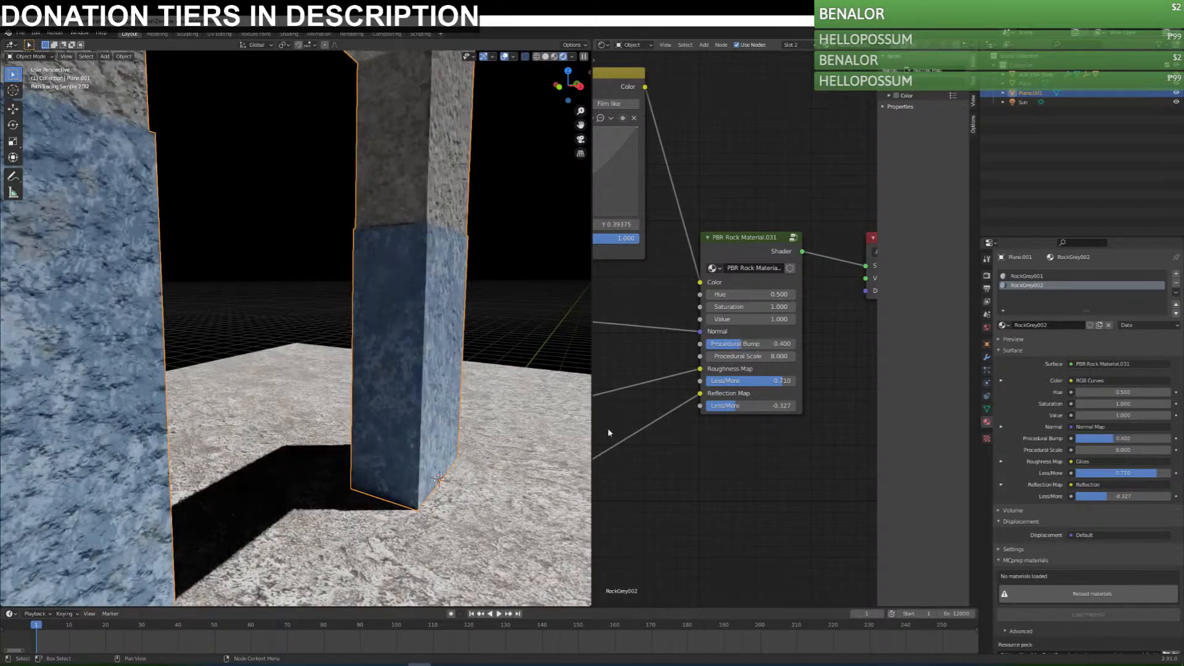
Switch the frame's second material slot to RockGrey001, set its Procedural Bump to 0.4, and reassign RockGrey002 to the slot.
scroll(743, 153, "down", 4)
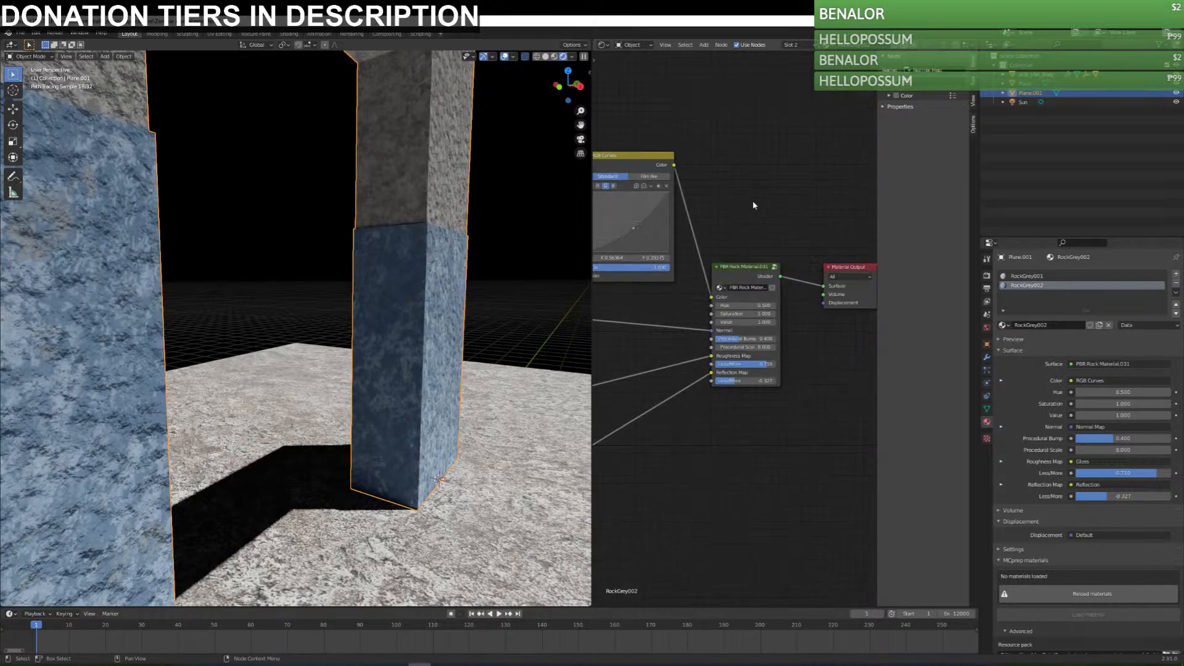
left_click(826, 45)
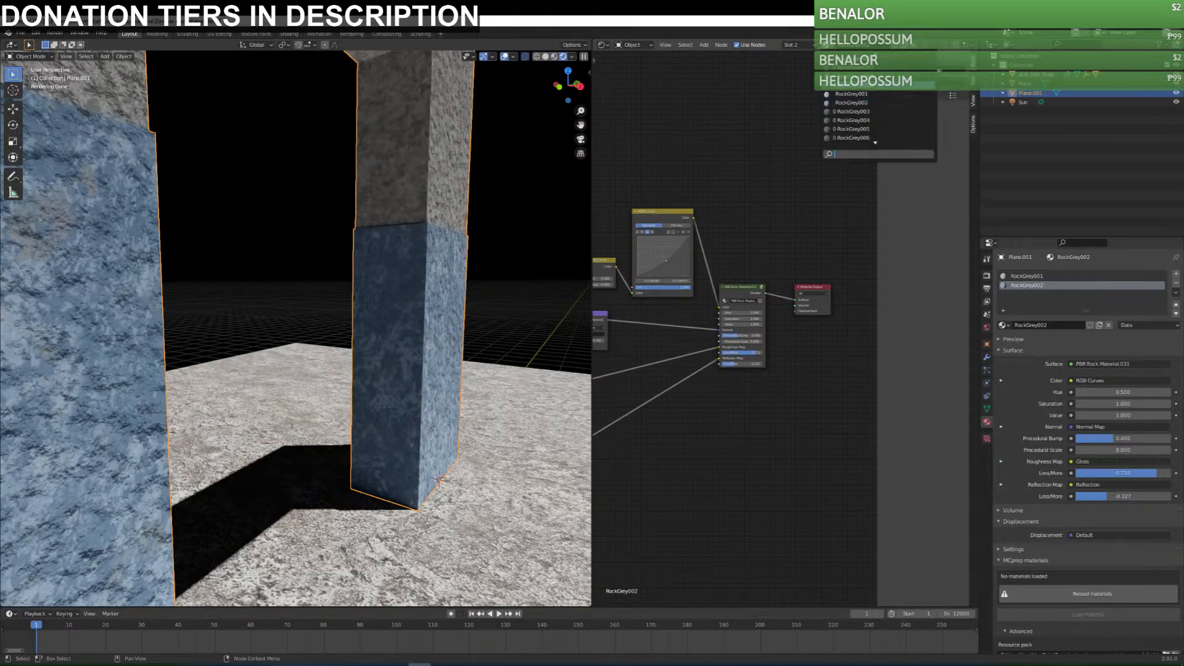
left_click(845, 93)
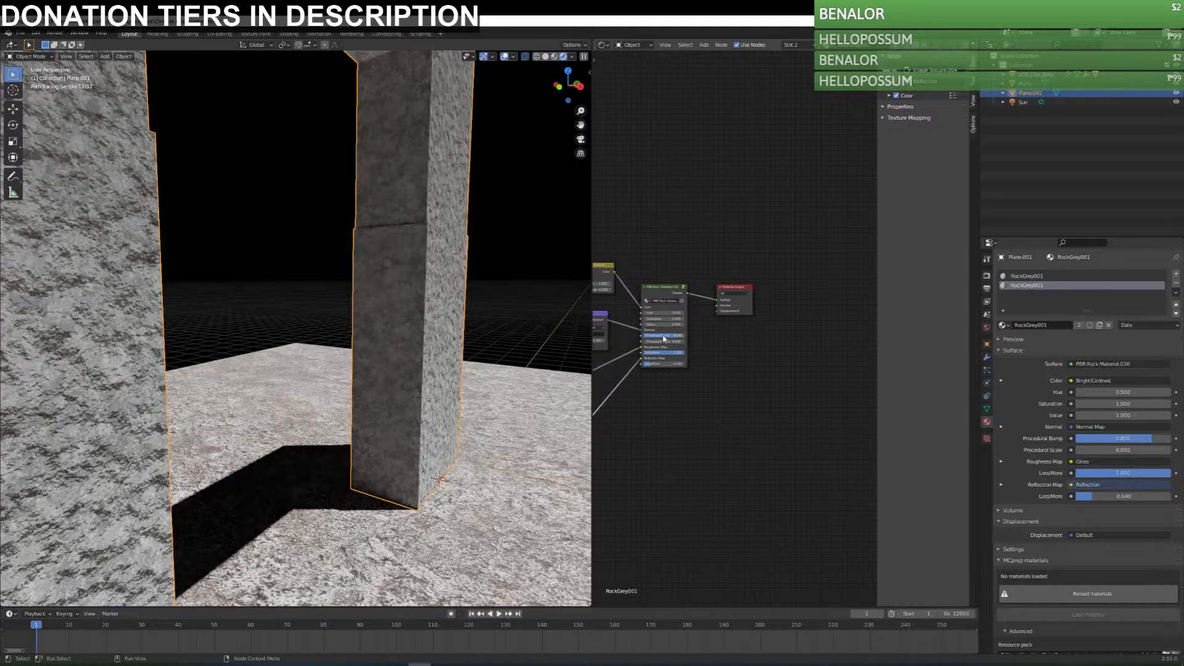
key("Return")
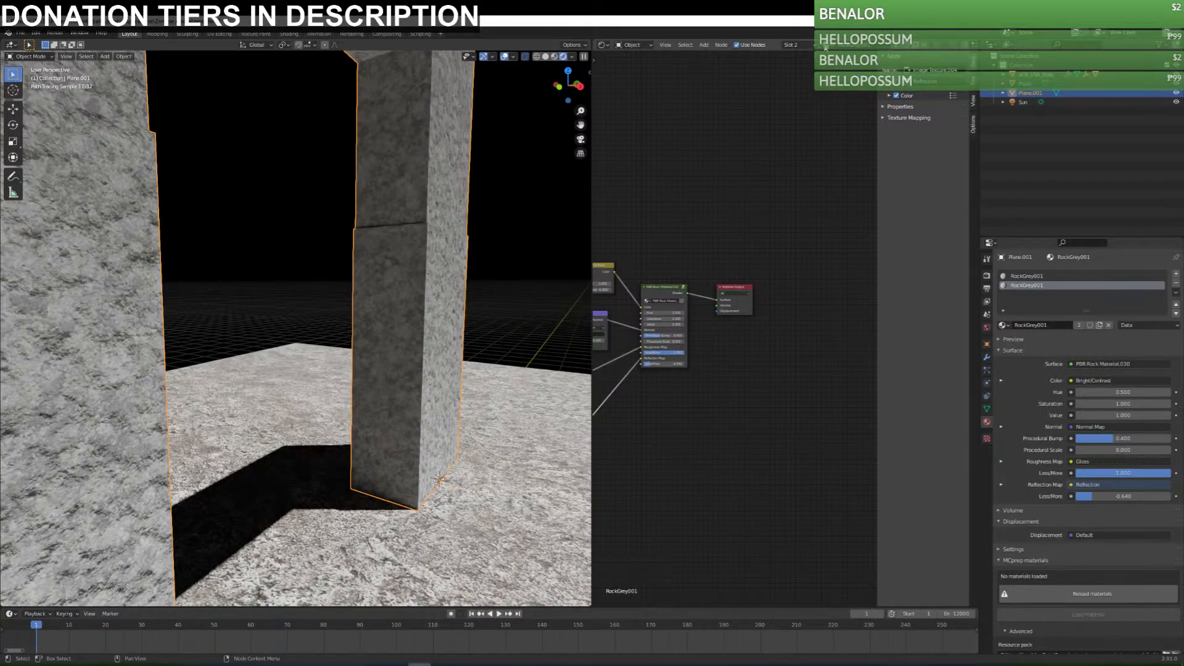
left_click(826, 45)
left_click(845, 112)
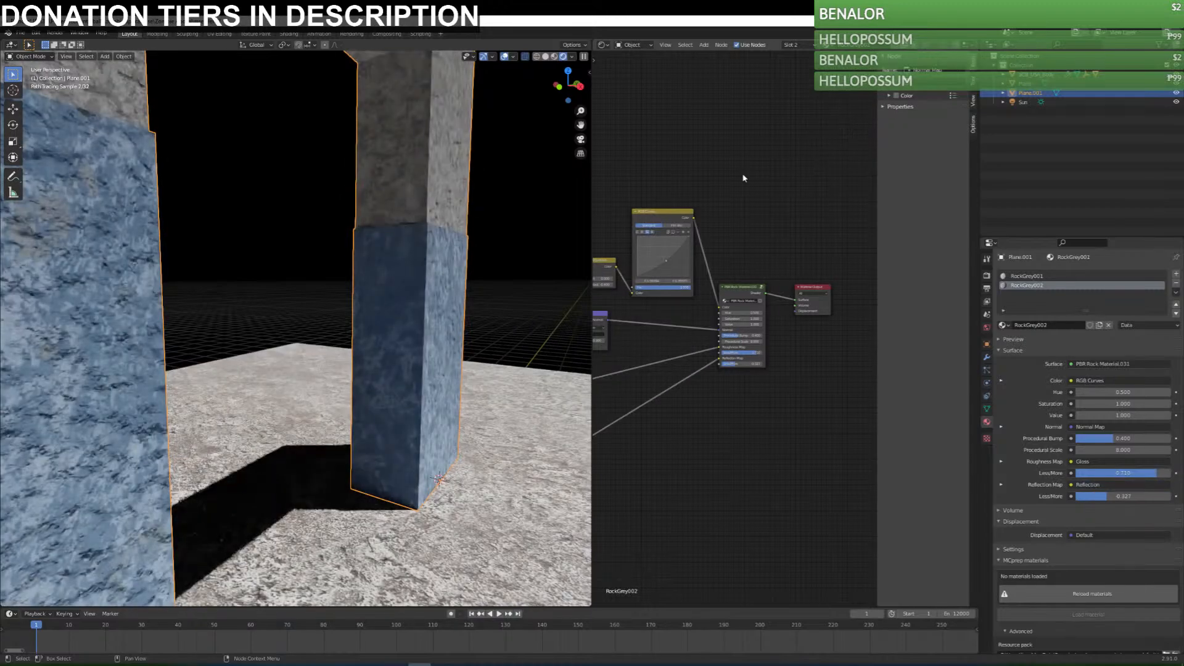
Check the columns from farther away, reselect the rock frame and set RockGrey002's Procedural Bump to 0.2.
left_click(506, 235)
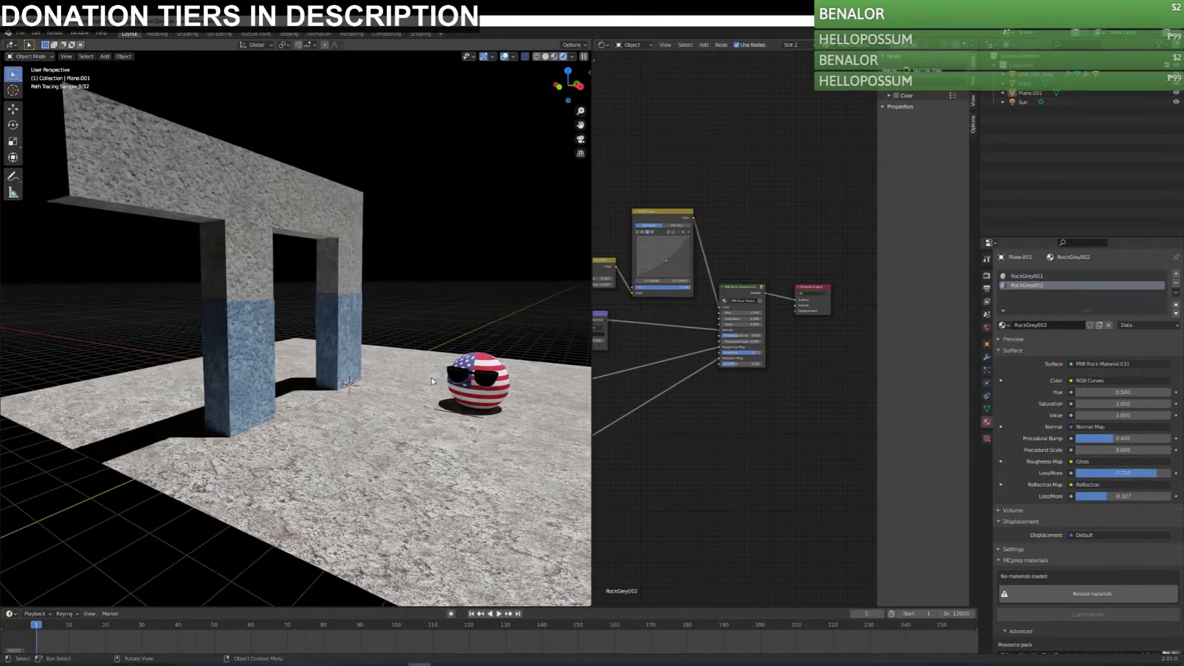
middle_click_drag(433, 382, 419, 420)
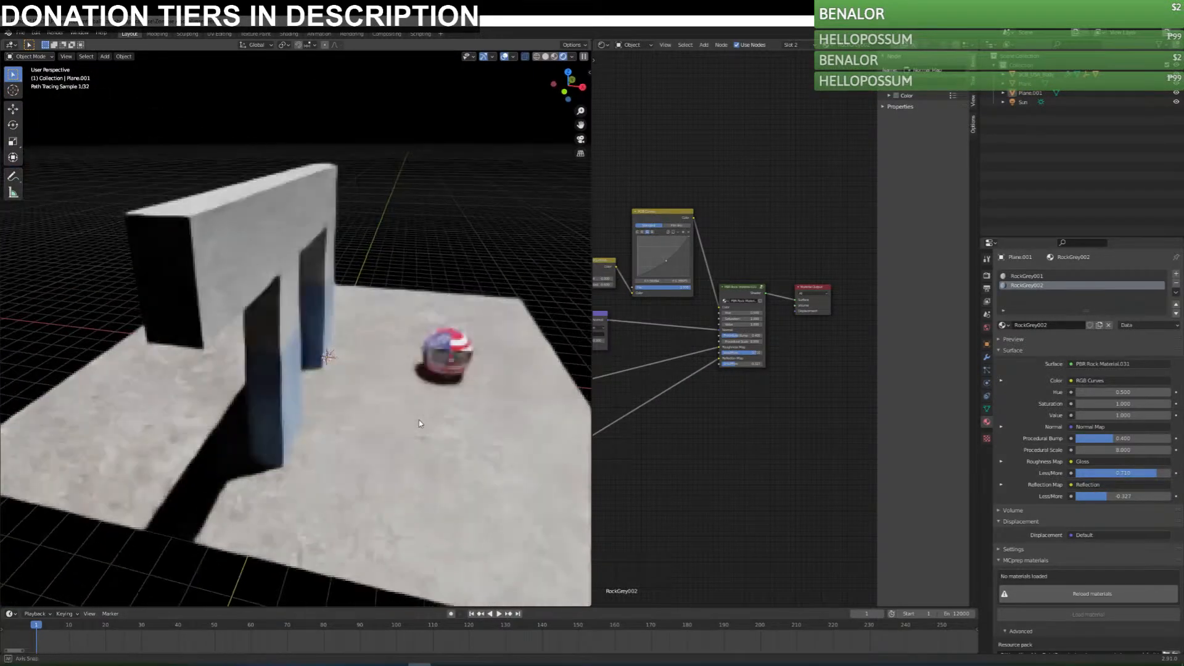
scroll(259, 323, "up", 2)
middle_click_drag(259, 323, 429, 202)
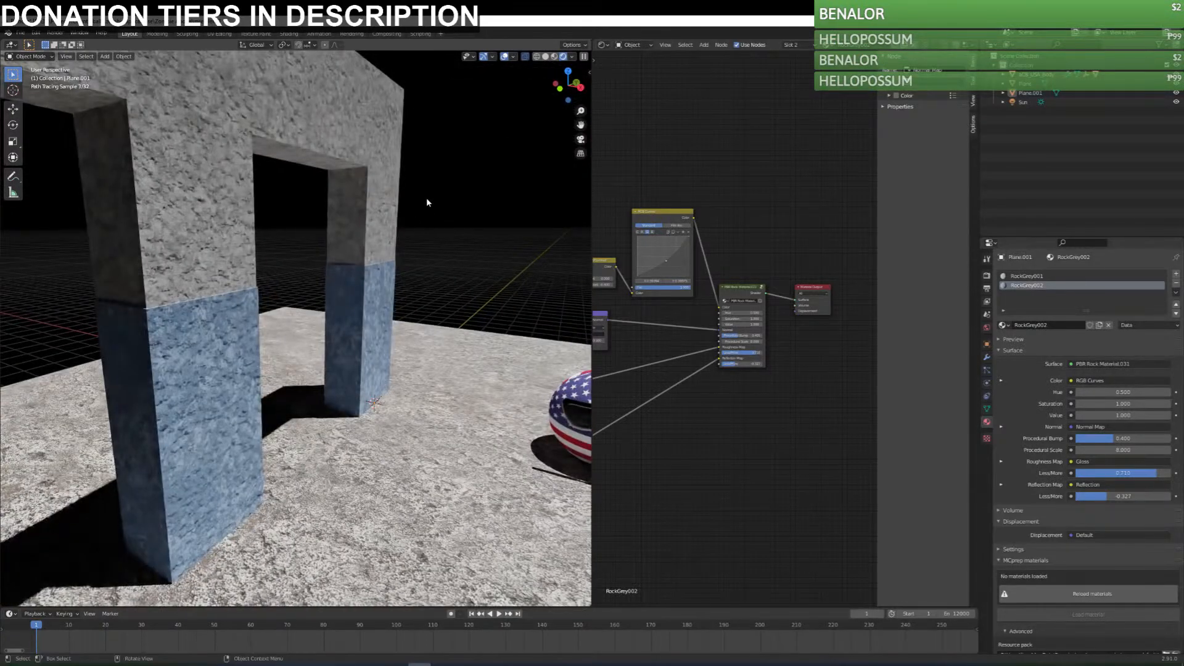
left_click(390, 207)
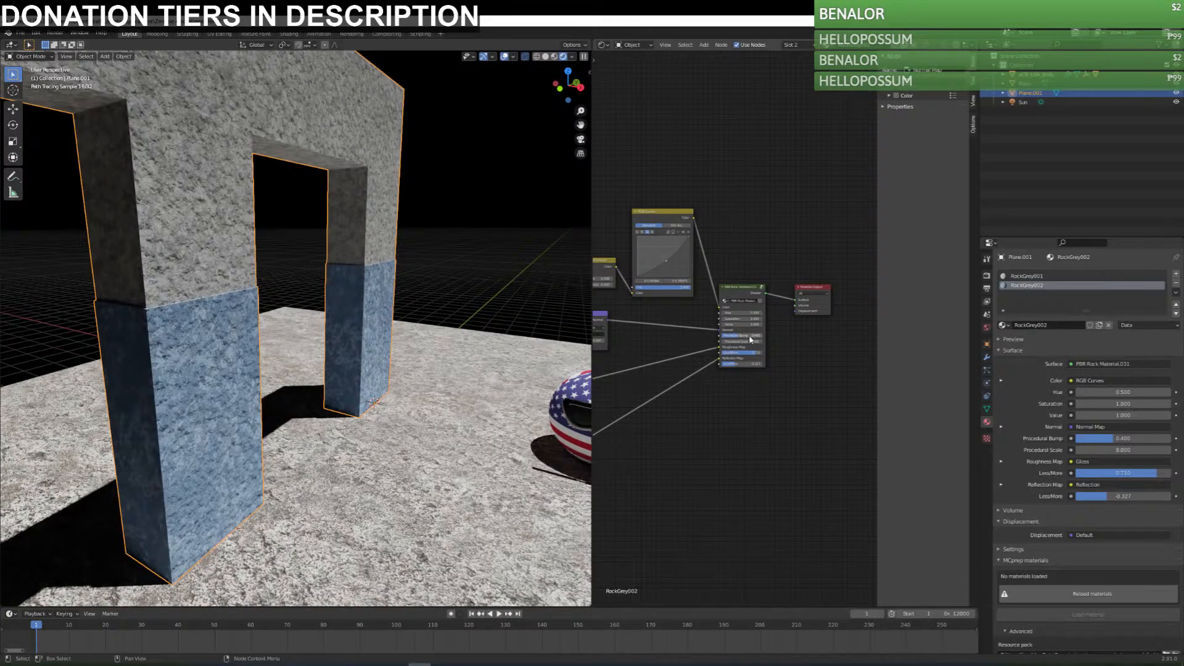
key("Return")
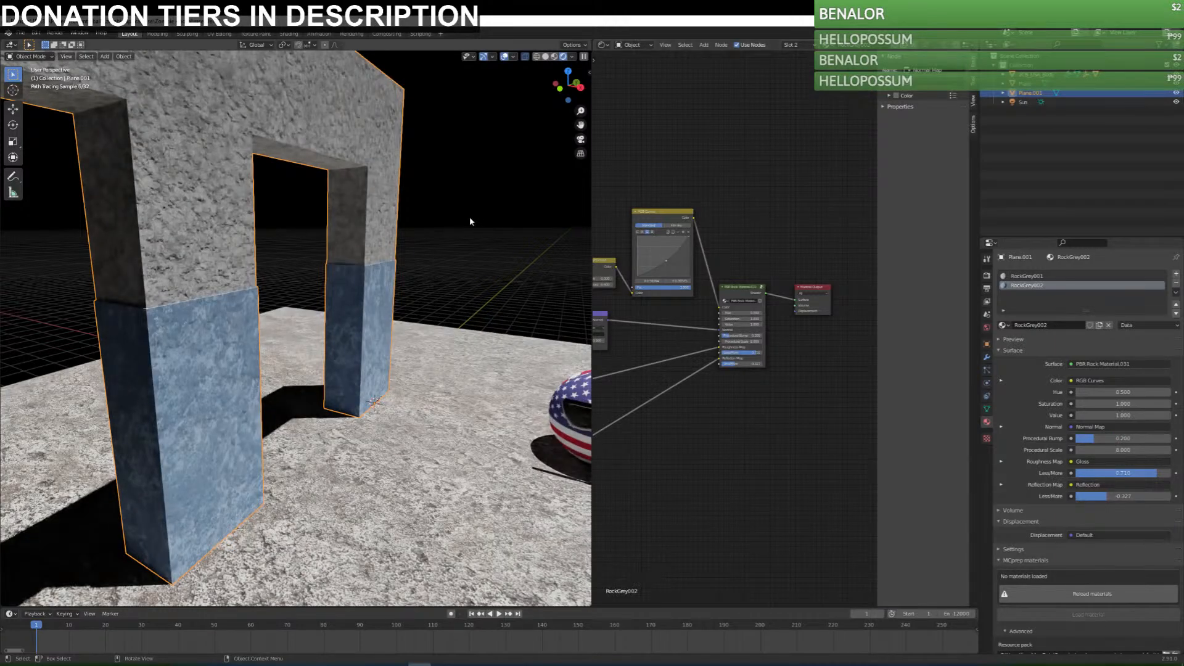
Switch the second slot to RockGrey001, set its Procedural Bump to 0.2, and return the slot to RockGrey002.
left_click(464, 201)
left_click(379, 173)
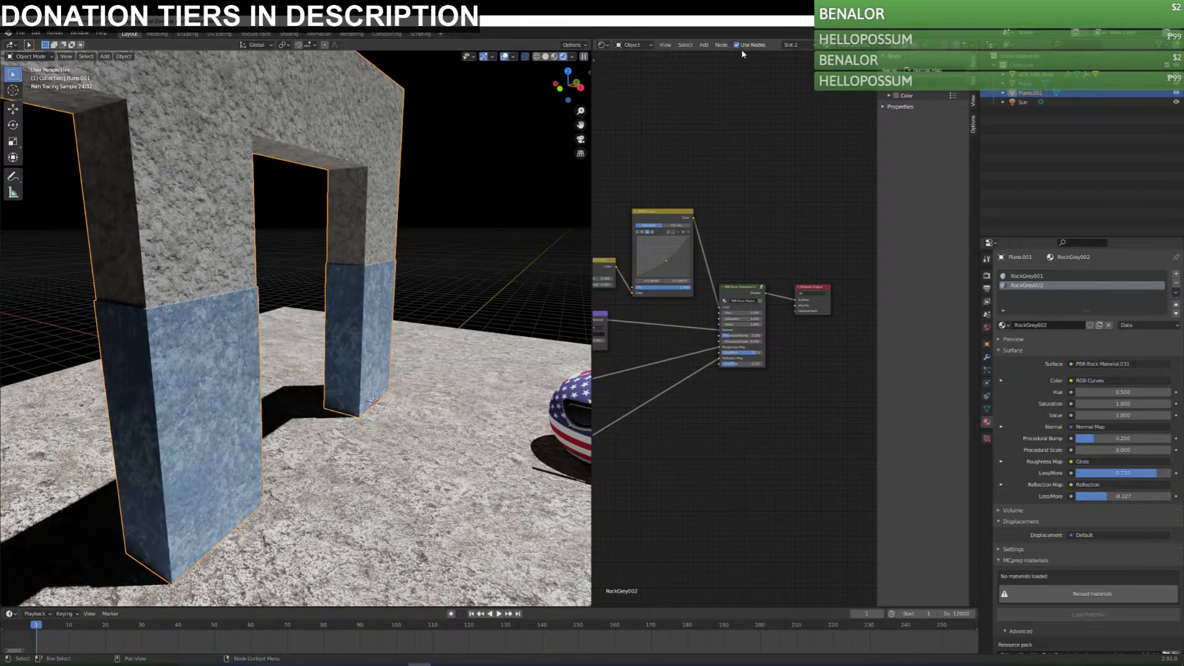
left_click(796, 45)
left_click(851, 93)
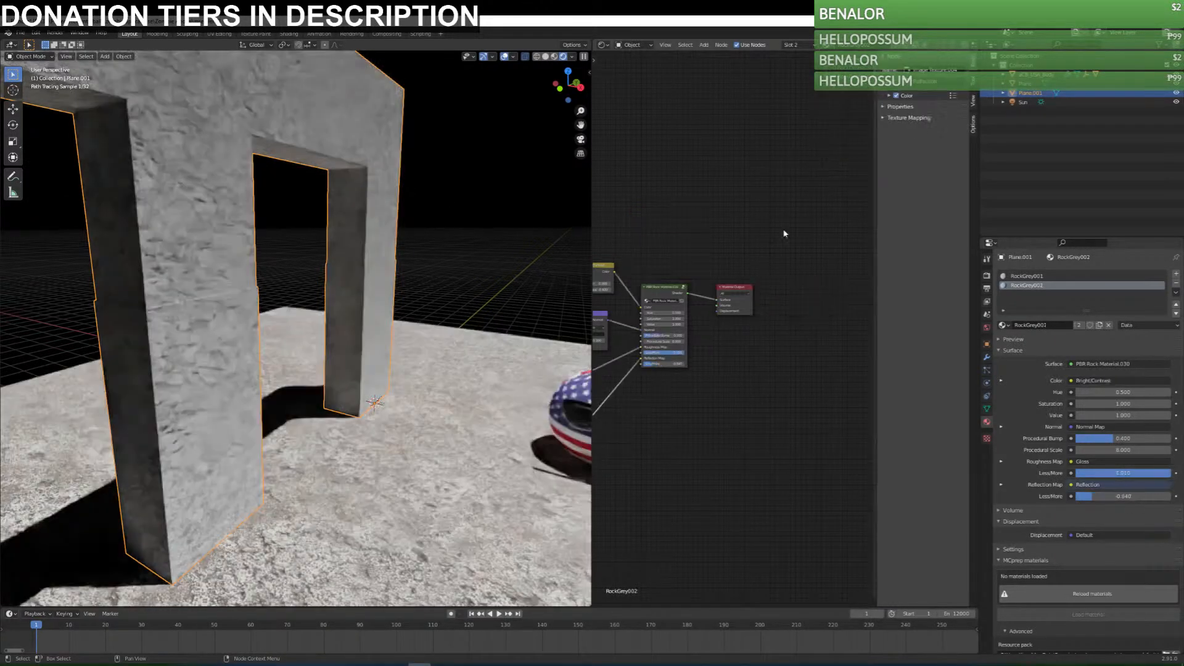
key("Return")
left_click(827, 45)
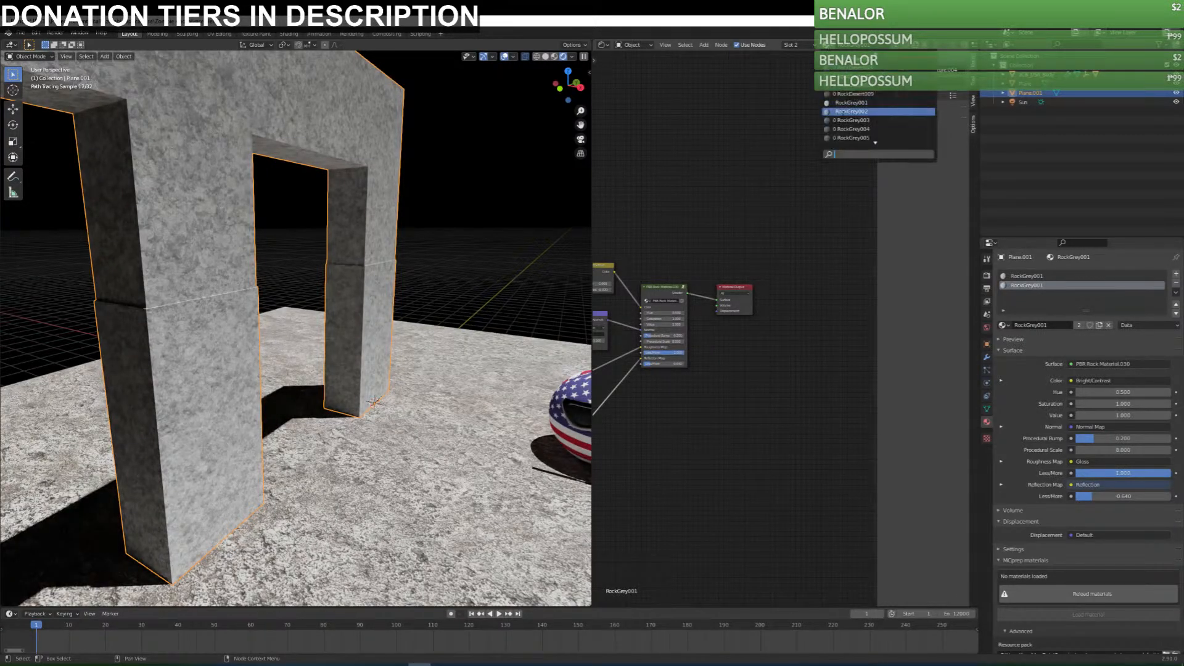
left_click(853, 120)
left_click(828, 45)
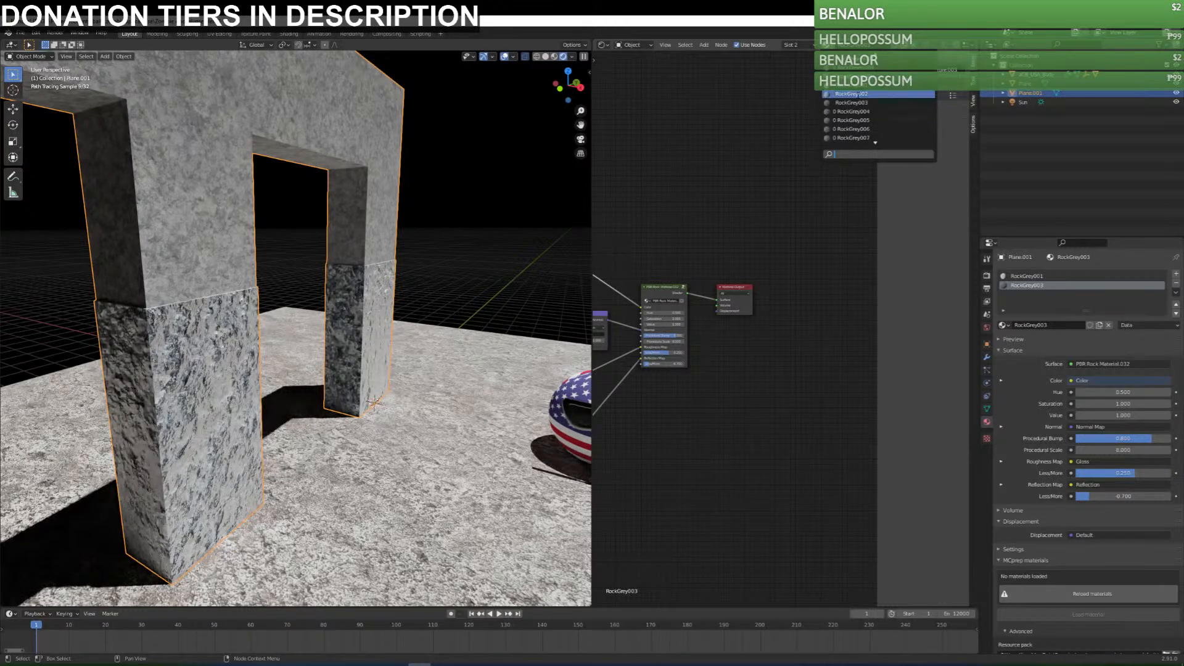
left_click(851, 93)
Set the Procedural Bump of the ground plane's RockBrown007 material to 0.4 and save the file.
middle_click_drag(497, 246, 349, 493)
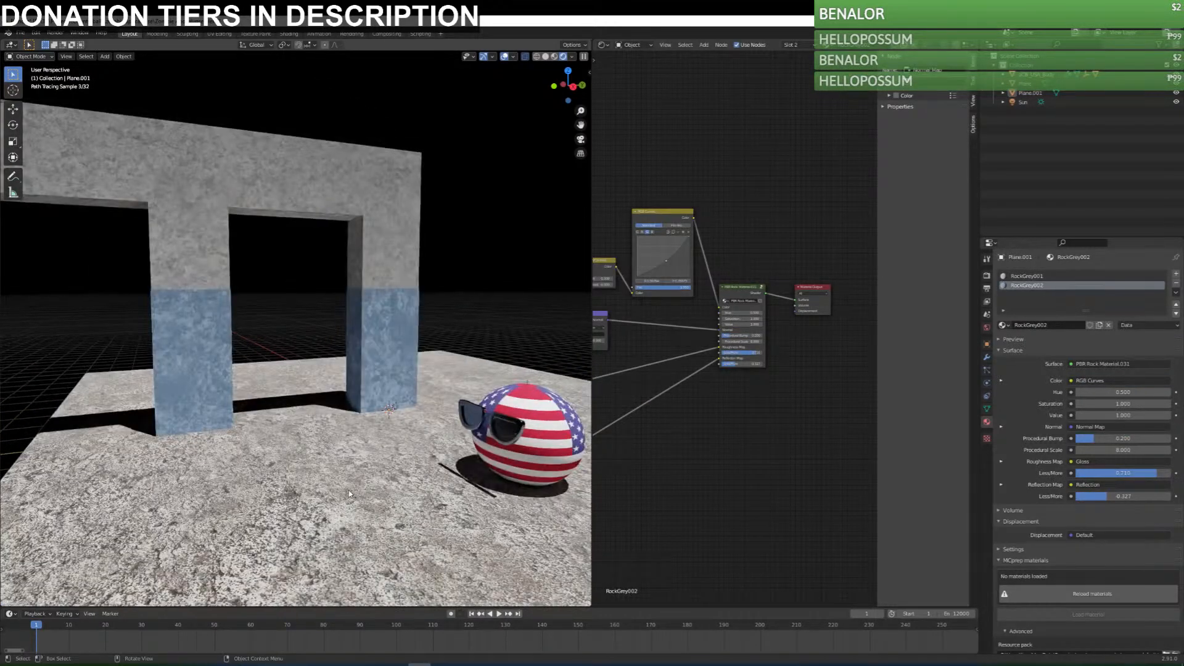
left_click(349, 494)
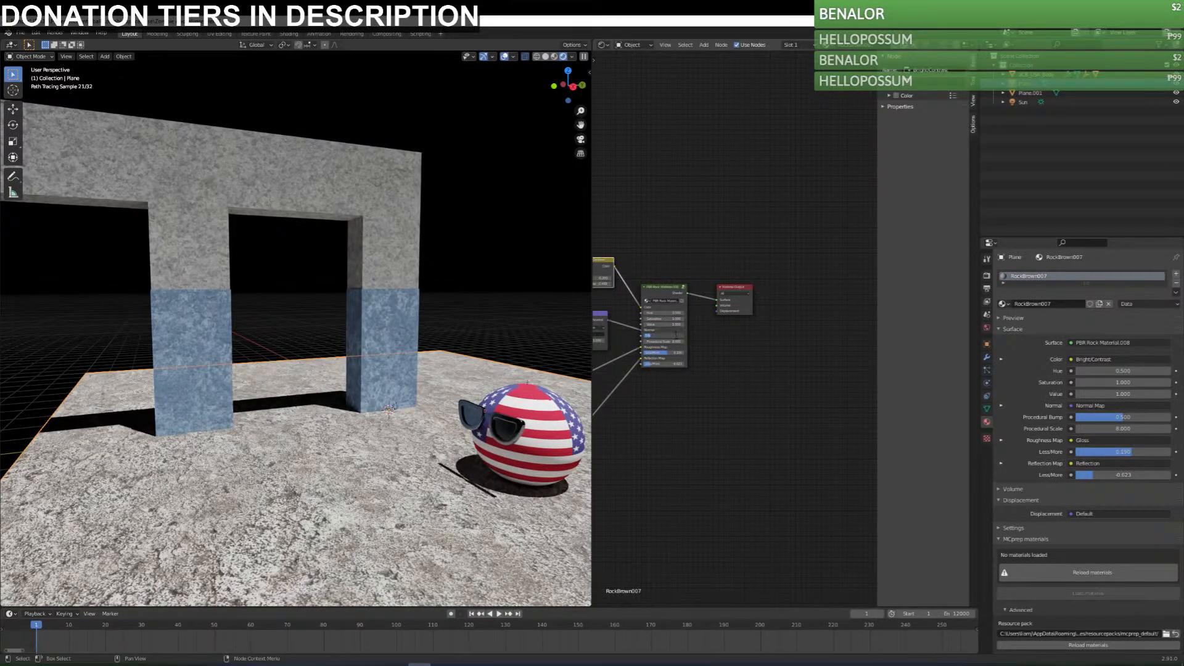
type(".4")
key("Return")
scroll(431, 450, "down", 4)
key("ctrl+s")
Examine the rock frame's columns up close and from farther away against the ground and ball, and save the file.
middle_click_drag(376, 423, 345, 336)
scroll(343, 334, "up", 12)
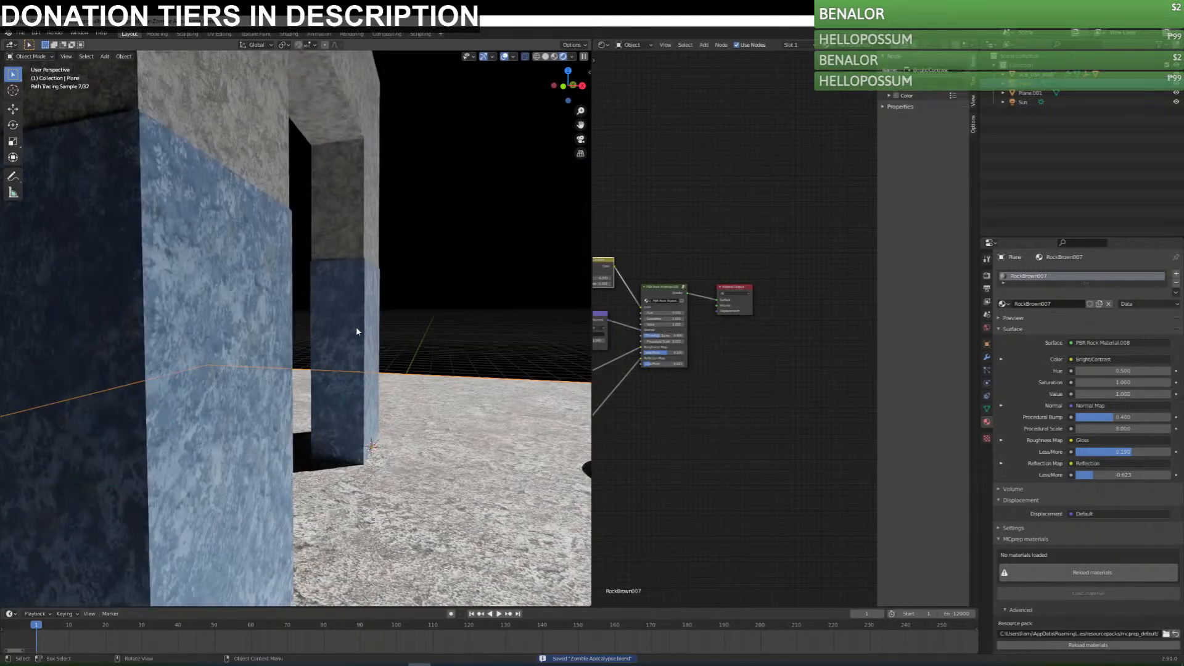
left_click(251, 349)
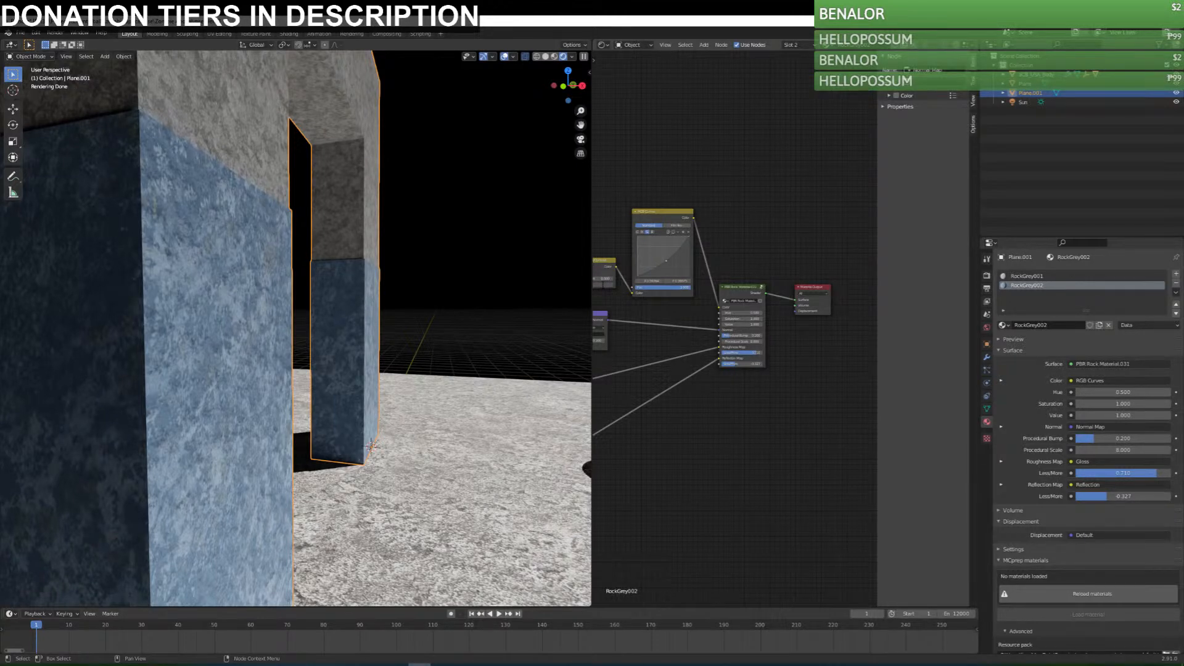
left_click(443, 232)
scroll(460, 425, "down", 8)
middle_click_drag(426, 430, 350, 432)
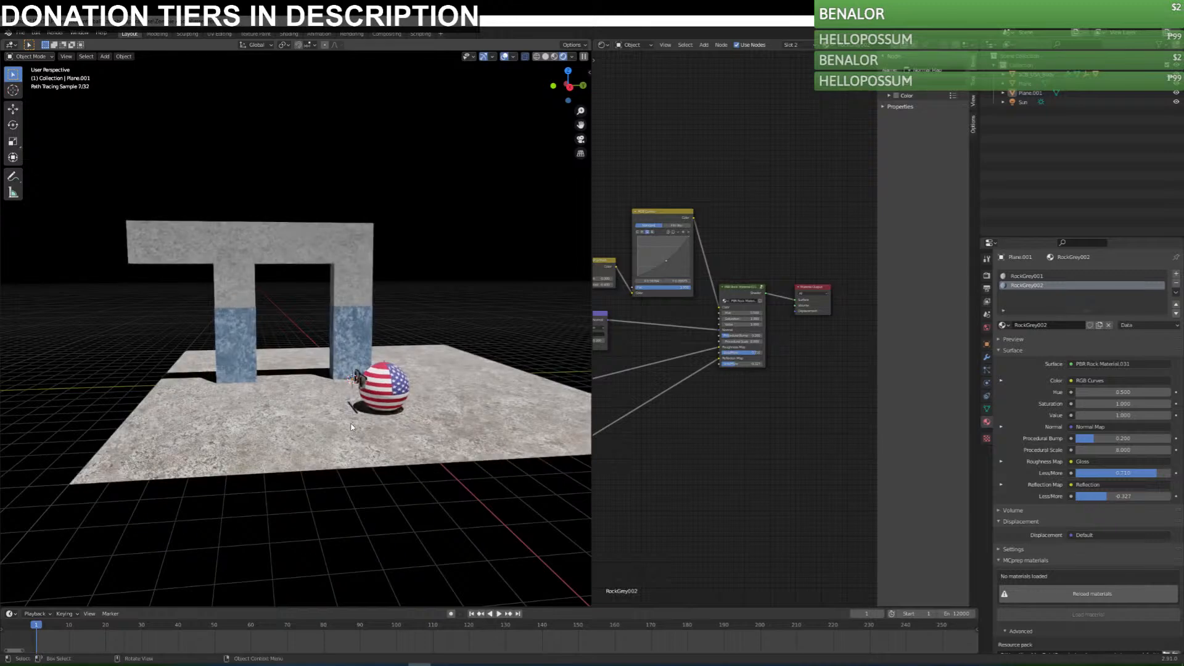
left_click(360, 359)
middle_click_drag(365, 380, 451, 384)
key("ctrl+s")
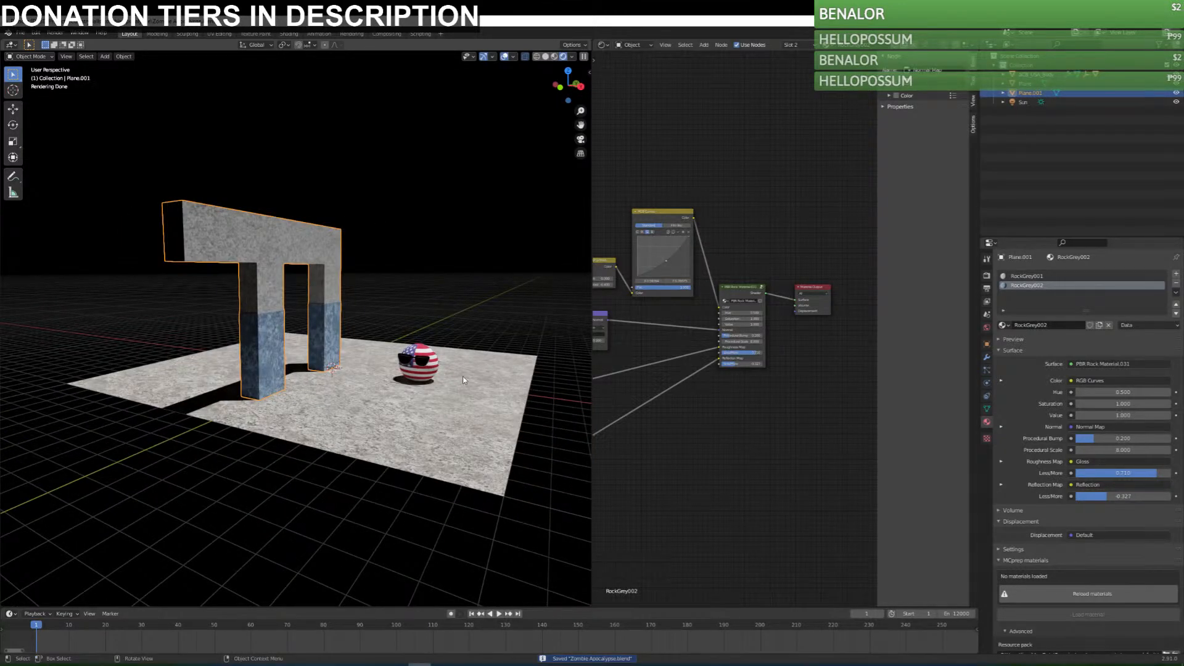
left_click(501, 330)
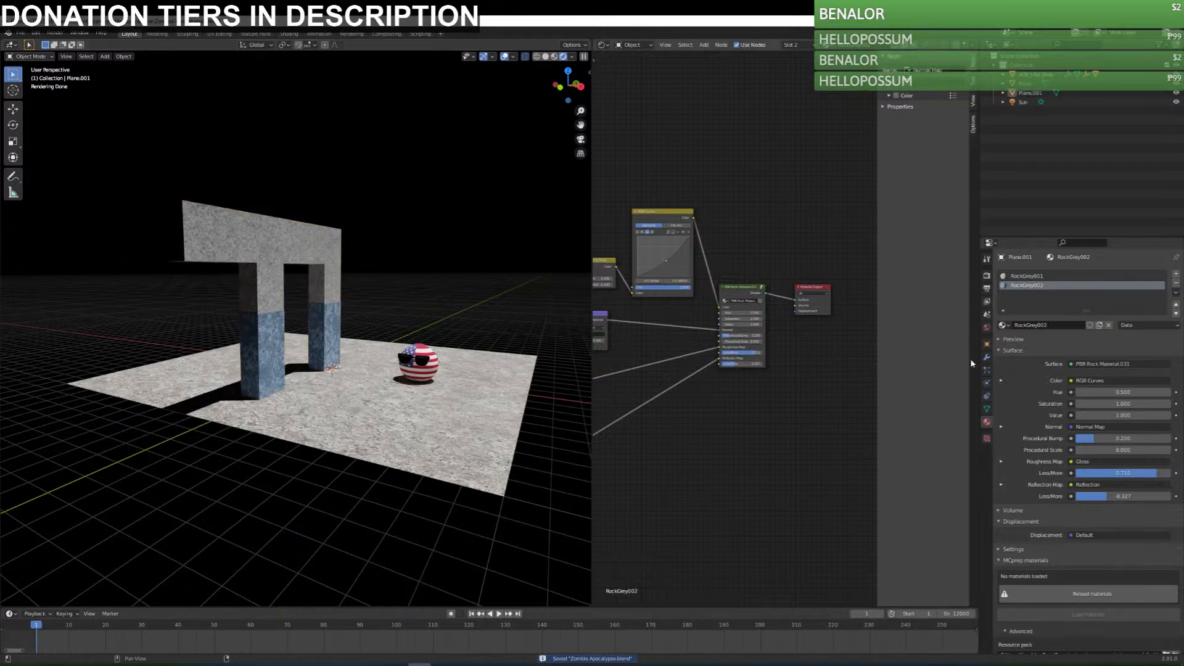
middle_click_drag(423, 287, 424, 405)
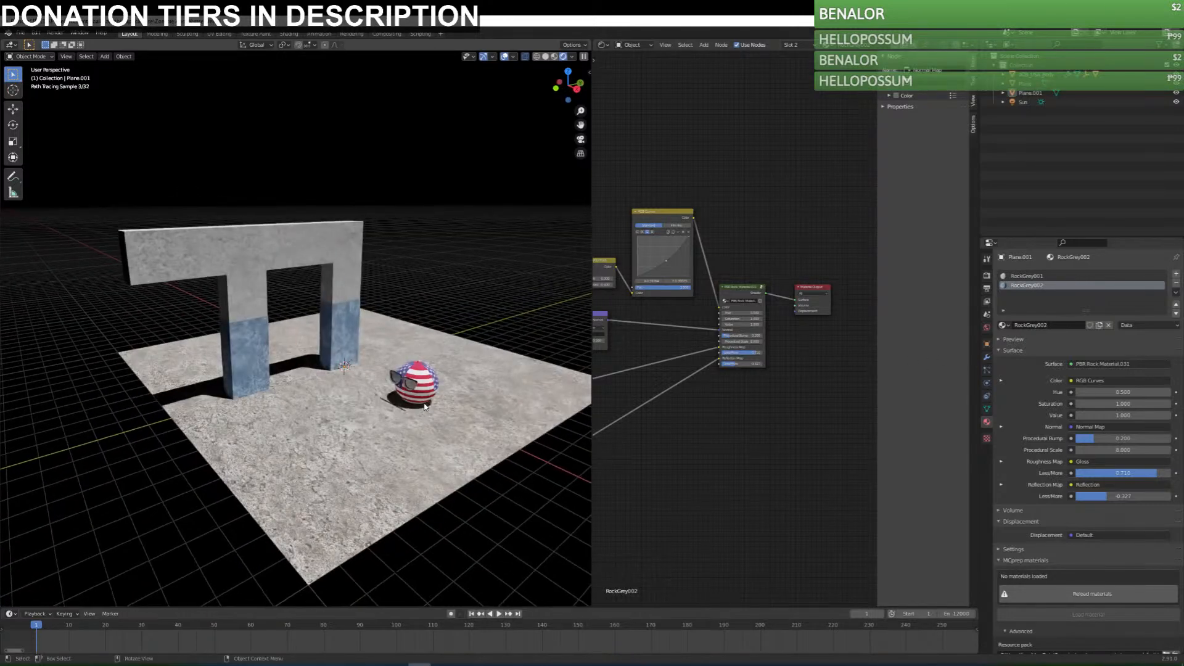
Adjust the RGB Curves of the frame's RockGrey002 material to neutralise the blue tint and darken the midtones, and save the file.
left_click(347, 350)
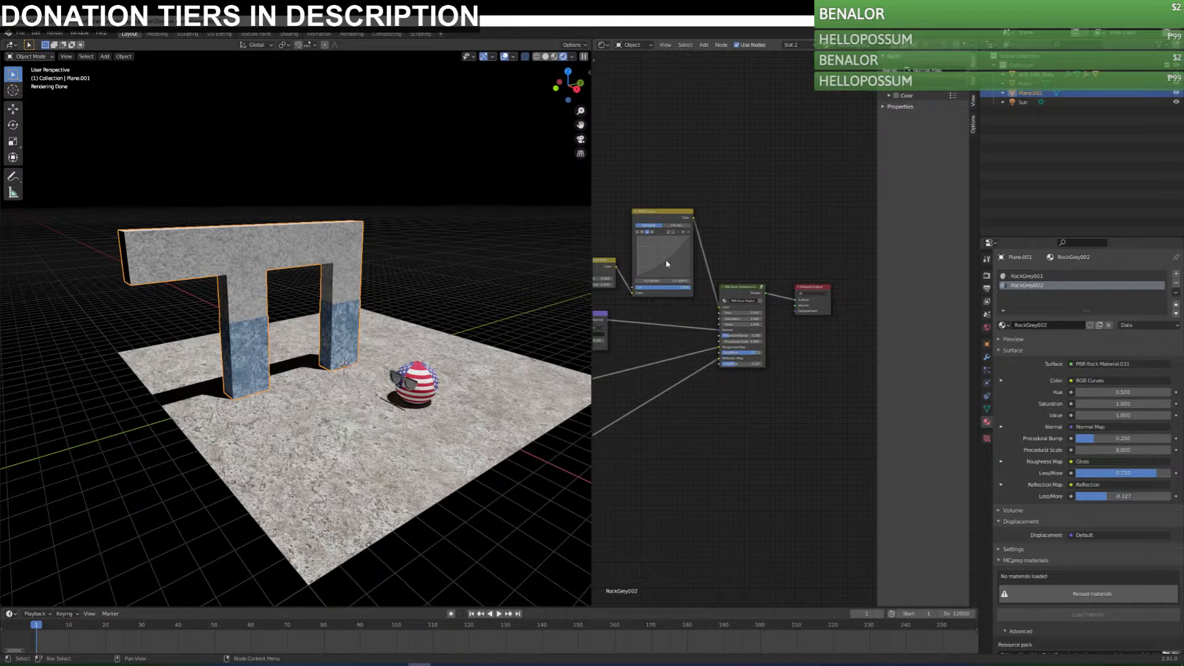
left_click_drag(665, 260, 669, 260)
left_click(651, 232)
left_click(643, 232)
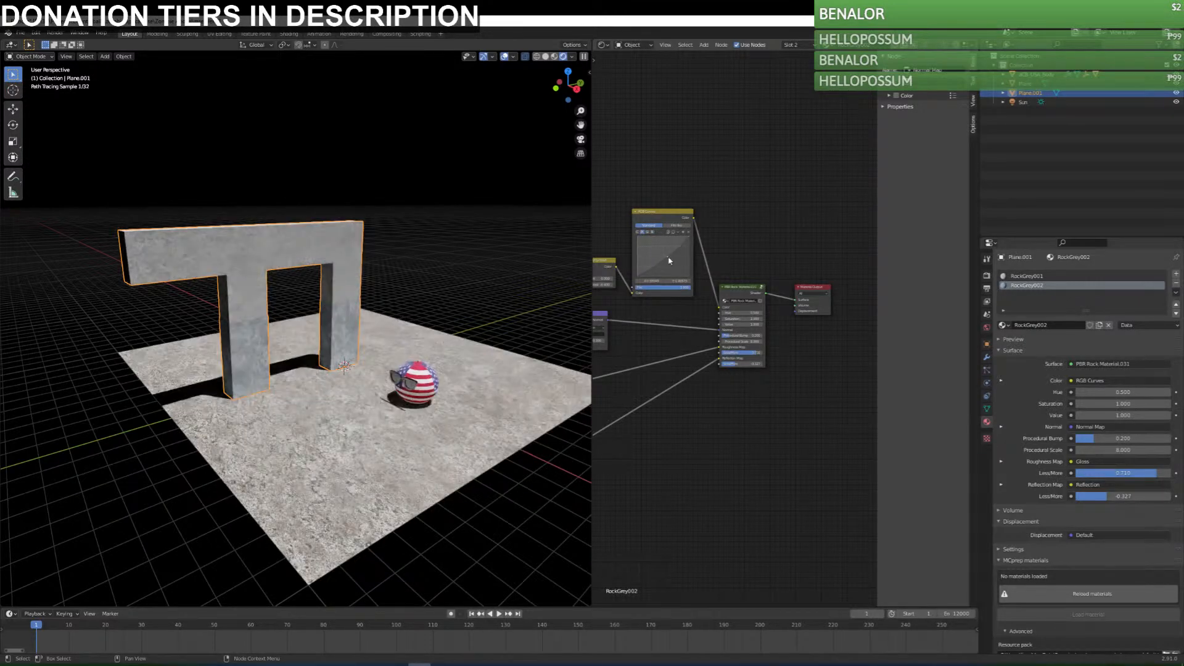
left_click(638, 233)
mouse_move(664, 258)
left_mouse_down()
mouse_move(670, 265)
mouse_move(687, 243)
mouse_move(668, 265)
left_mouse_up()
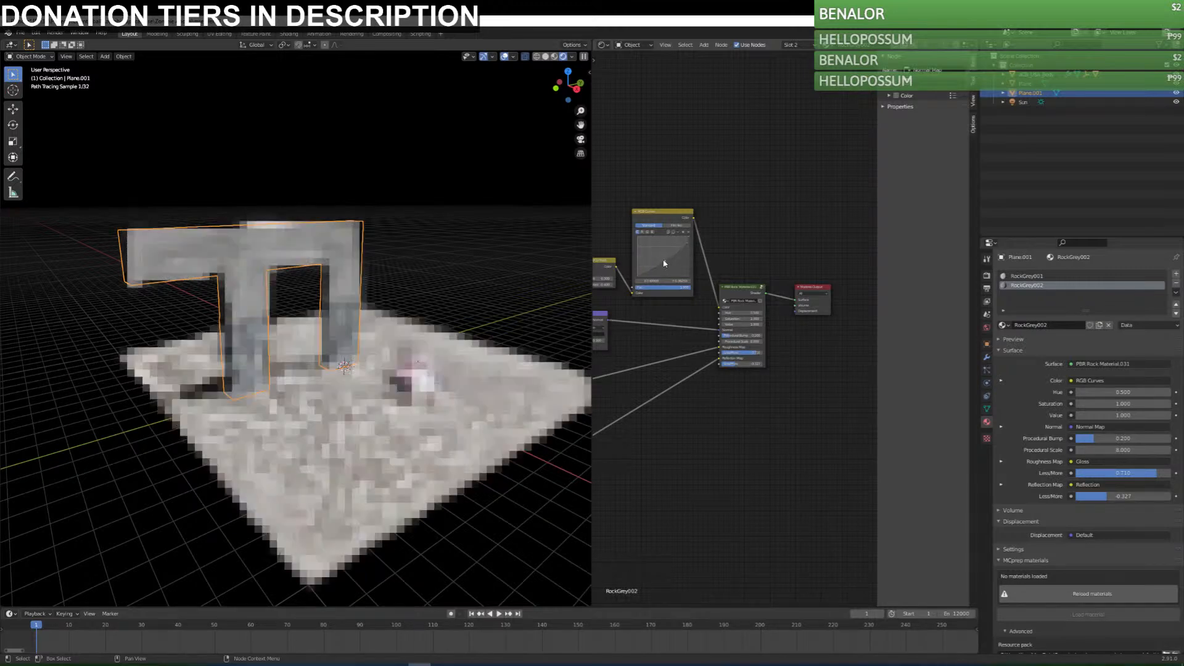
mouse_move(358, 395)
middle_mouse_down()
mouse_move(354, 362)
mouse_move(381, 383)
mouse_move(432, 291)
middle_mouse_up()
key("ctrl+s")
Add a cube mesh at the 3D cursor near the frame's column.
key("shift+a")
mouse_move(370, 376)
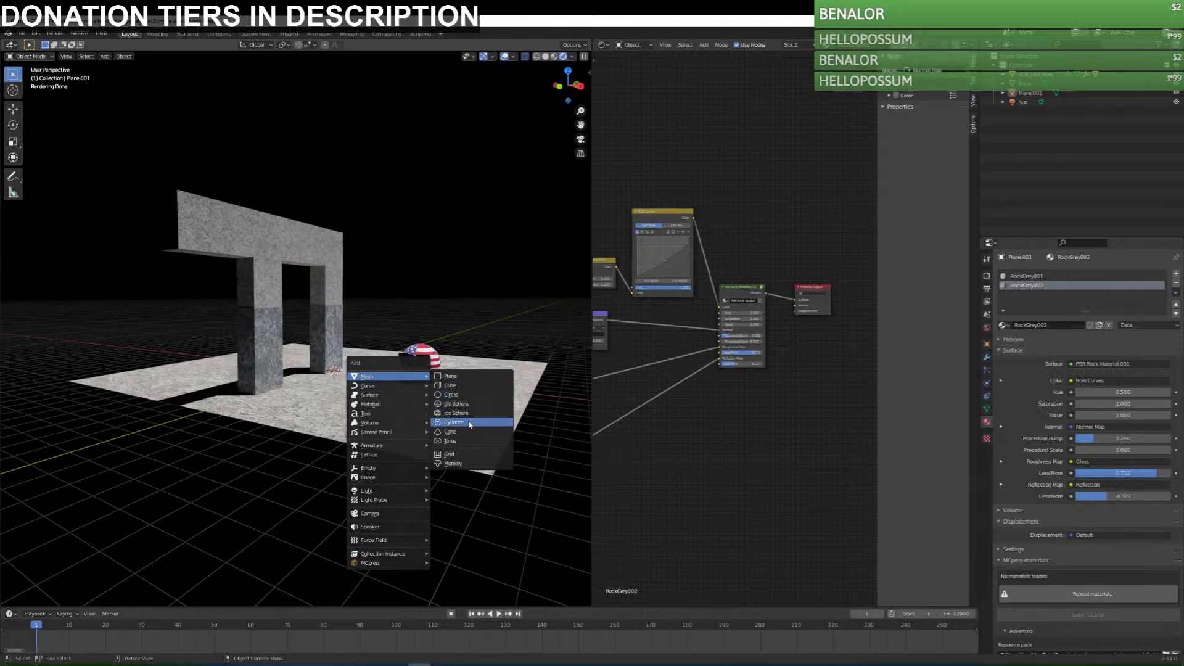
left_click(465, 386)
middle_click_drag(465, 386, 505, 173)
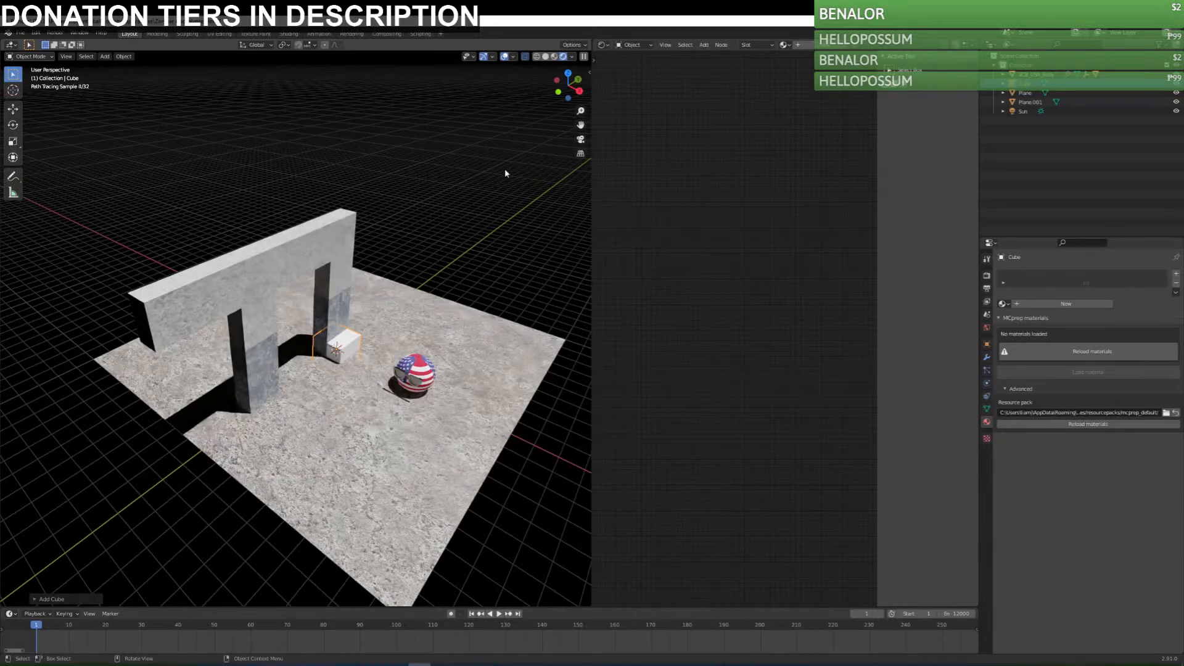
Switch the widened 3D viewport to Material Preview shading and save the file.
left_click(553, 57)
left_click_drag(591, 271, 786, 269)
middle_click_drag(523, 395, 546, 387)
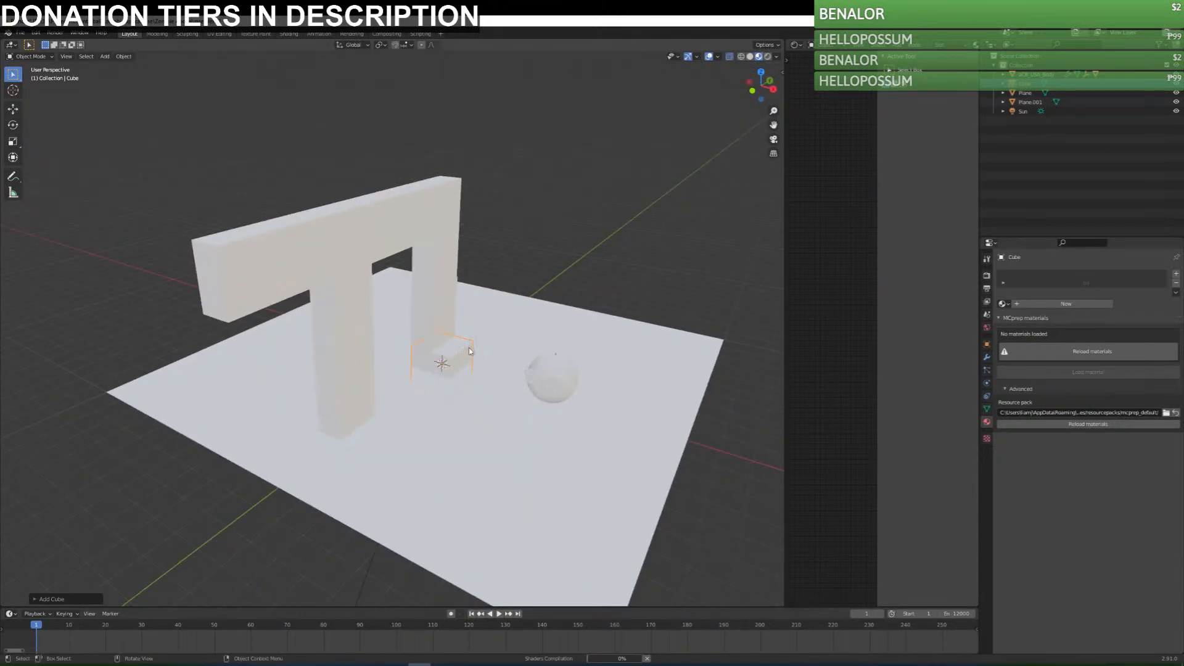
scroll(468, 350, "down", 1)
scroll(467, 347, "down", 4)
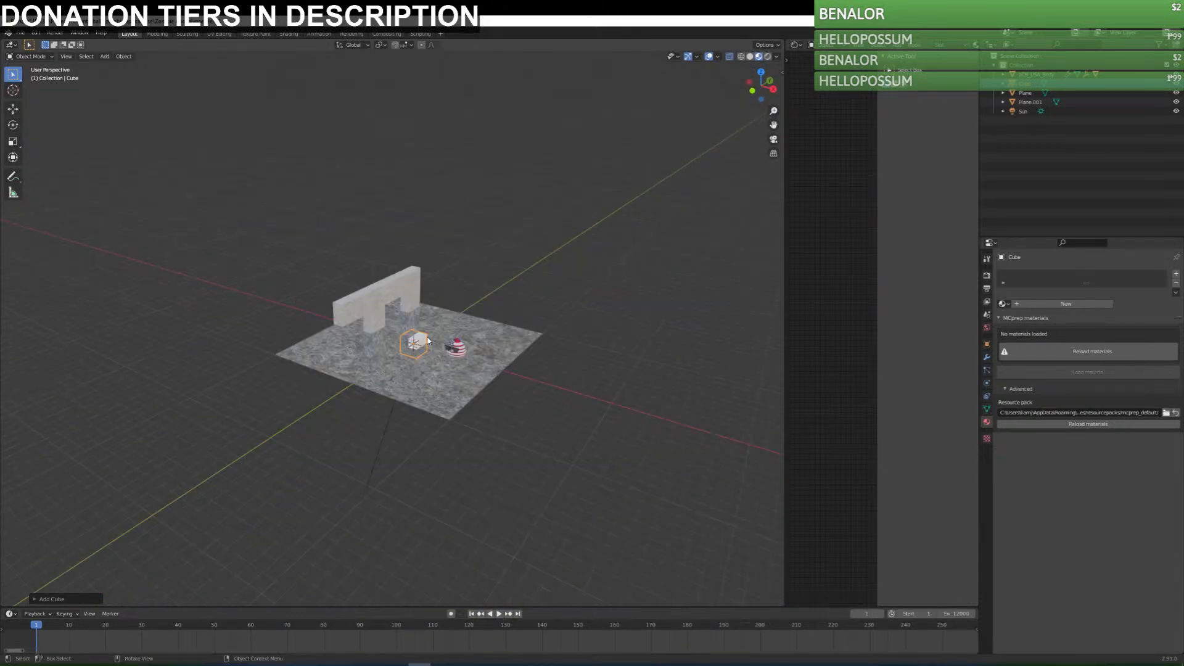
scroll(429, 340, "up", 7)
key("ctrl+s")
middle_click_drag(515, 363, 462, 394)
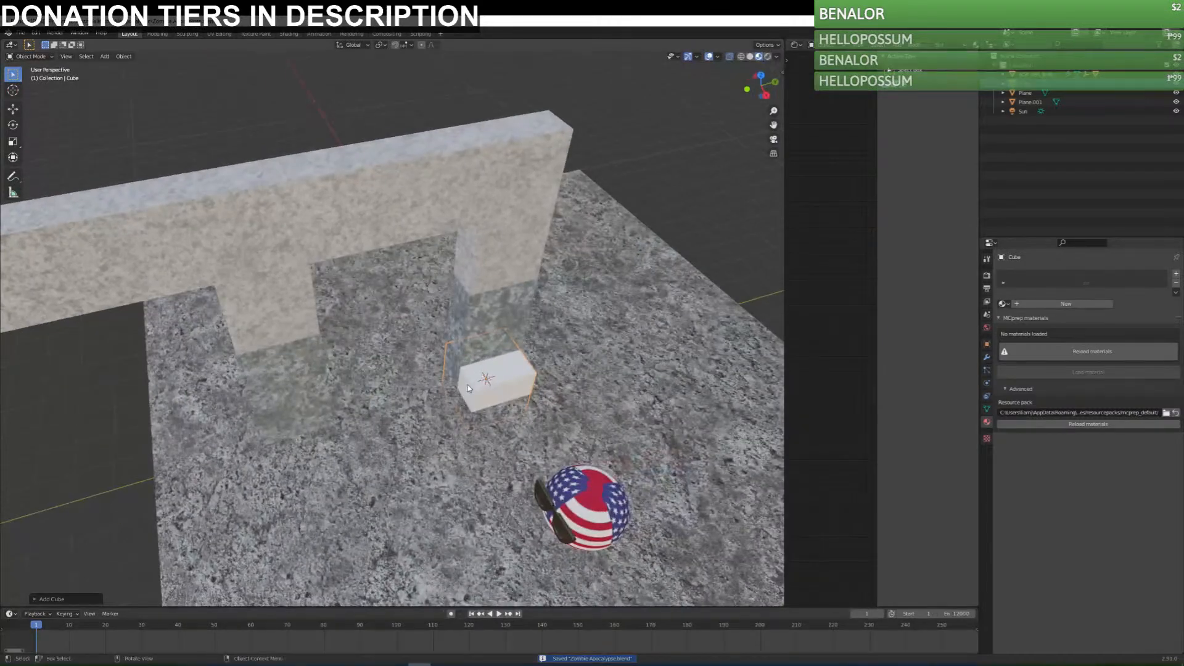
In top view, move the cube so it is centred on the edge of the column beside the doorway.
key("KP_7")
key("g")
left_click(488, 278, "ctrl")
key("Tab")
scroll(470, 244, "up", 6)
left_click(13, 74)
middle_click_drag(575, 186, 527, 352, "shift")
key("Tab")
key("g")
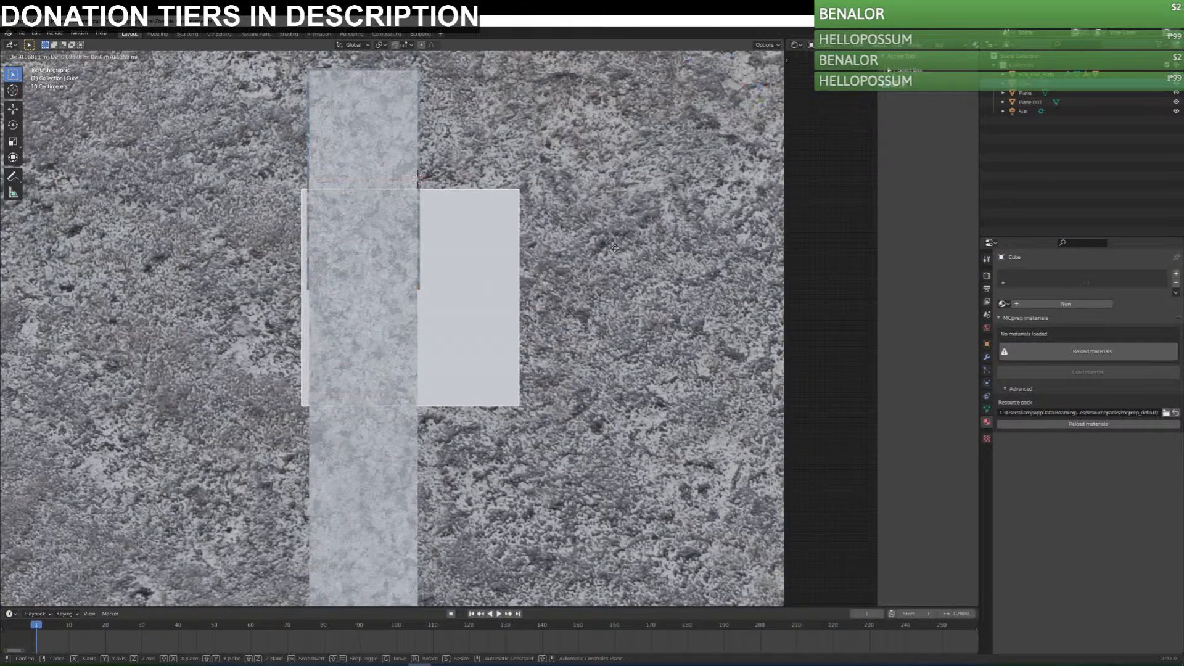
left_click(622, 226)
Scale the cube's mesh down to about 0.06 and raise it slightly along Z at the foot of the column.
key("Tab")
key("s")
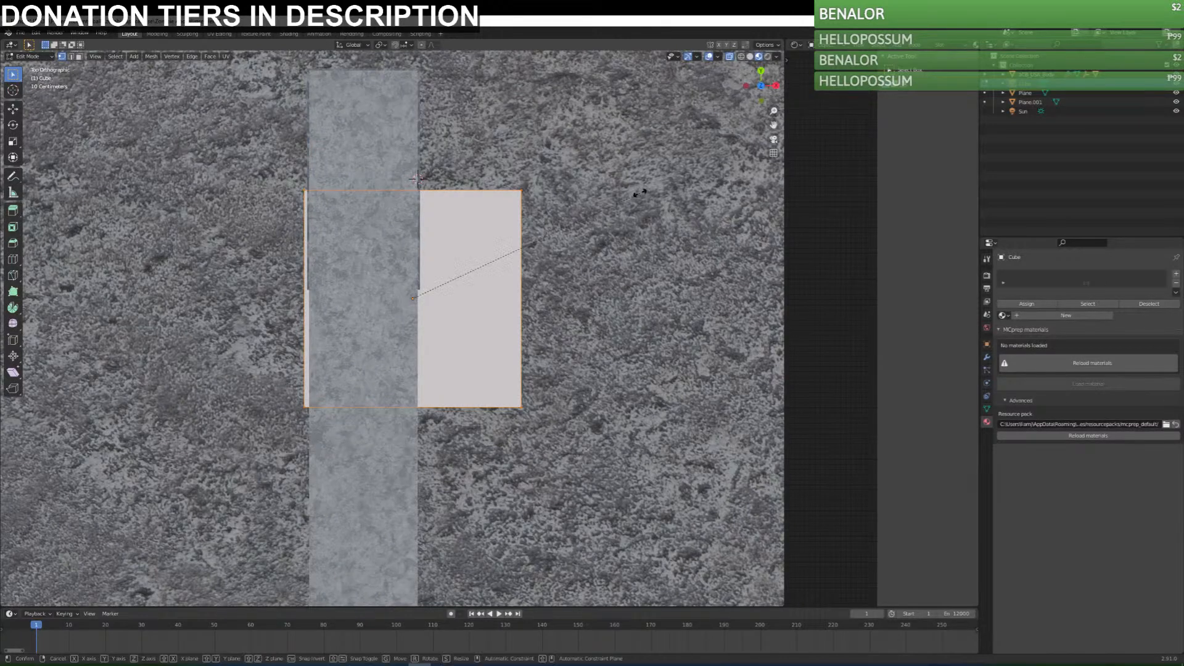
left_click(425, 292)
middle_click_drag(460, 380, 380, 286)
scroll(397, 320, "down", 3)
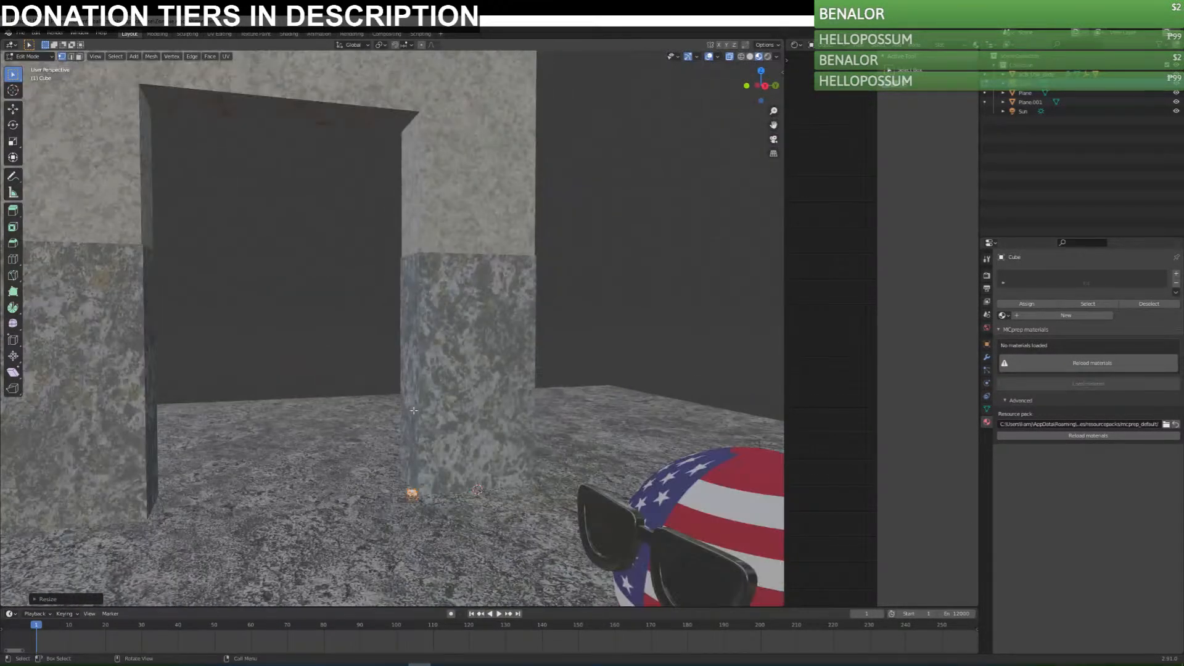
key("g")
key("z")
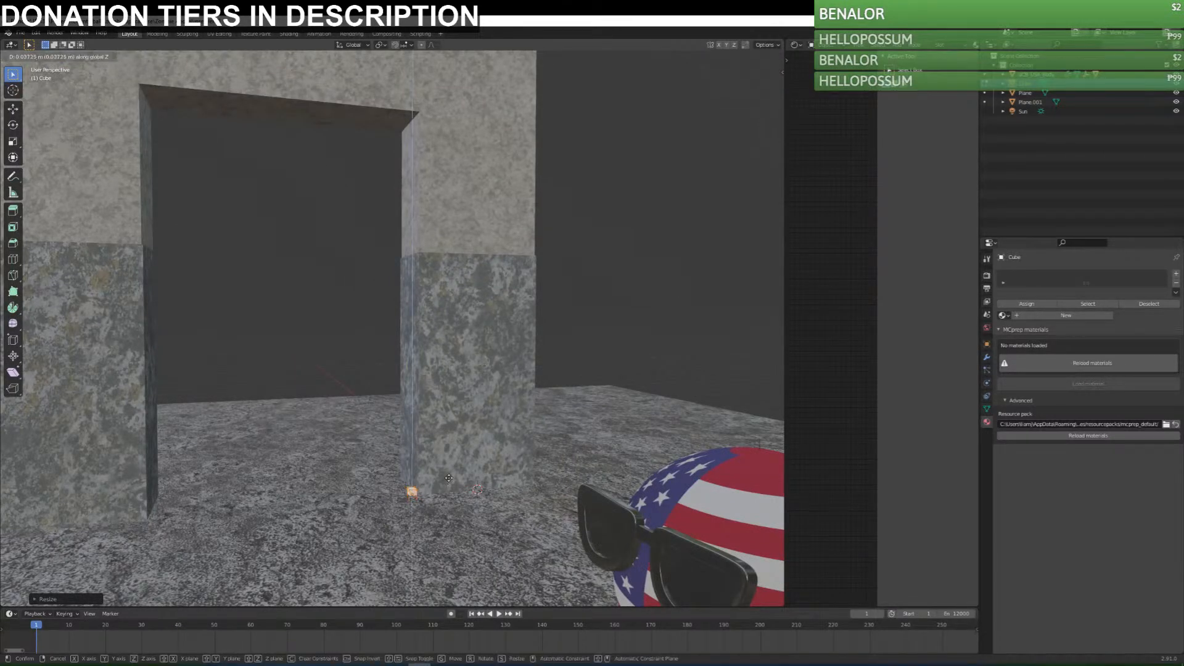
left_click(451, 476)
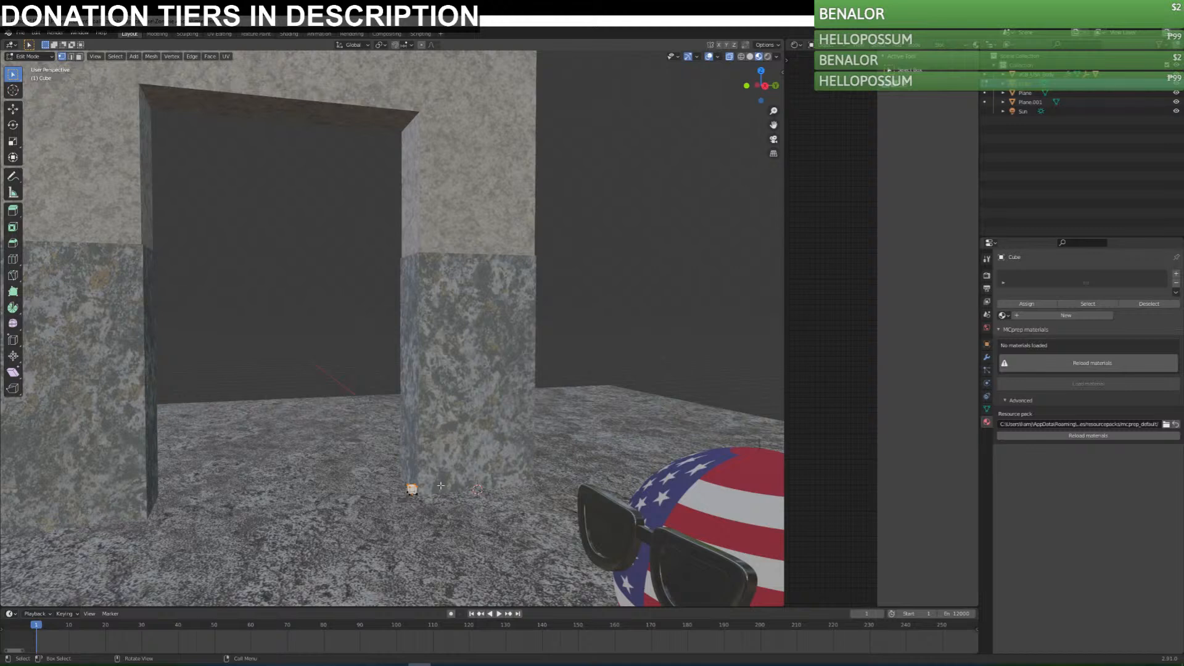
Extrude the small cube about 5.8 m up to the doorway's upper corner and form a short corner segment.
key("e")
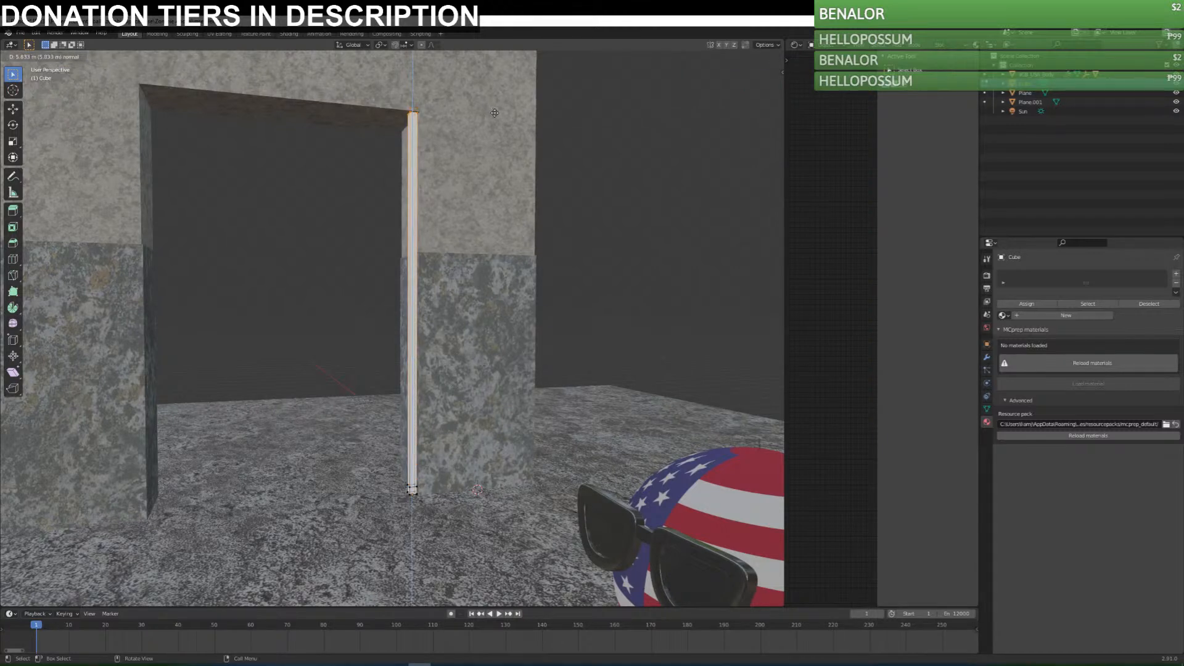
left_click(498, 115)
key("e")
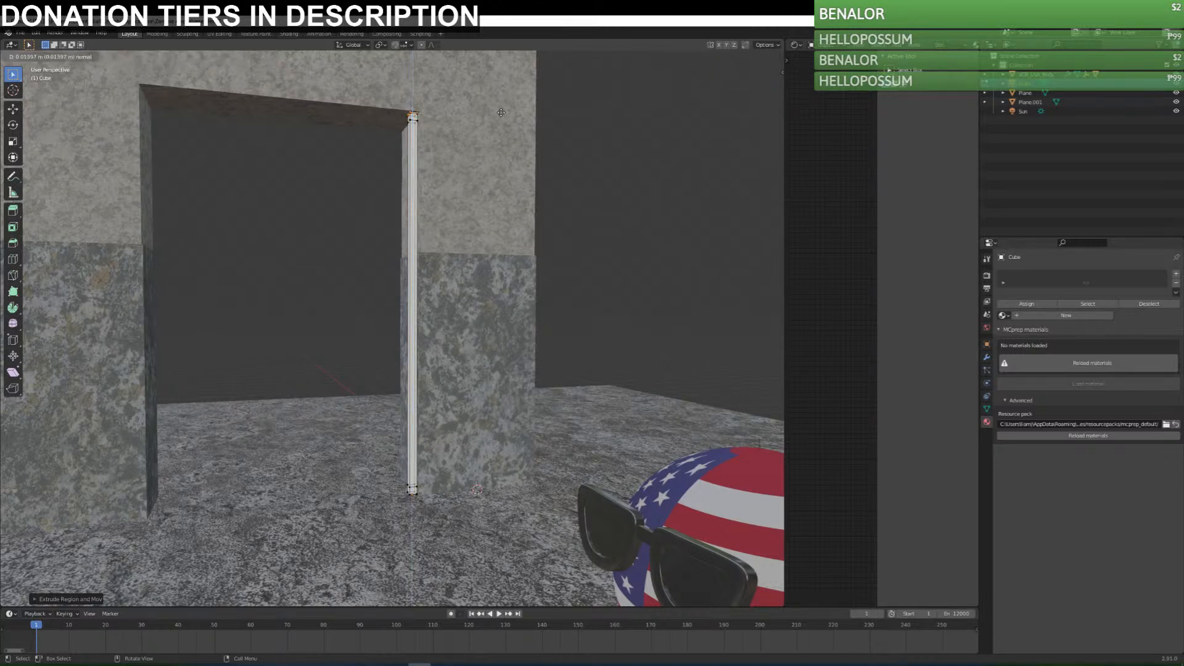
right_click(501, 113)
key("ctrl+z")
Extrude the corner segment's side face across the doorway's full width and add a short segment at the opposite corner.
left_click(402, 110)
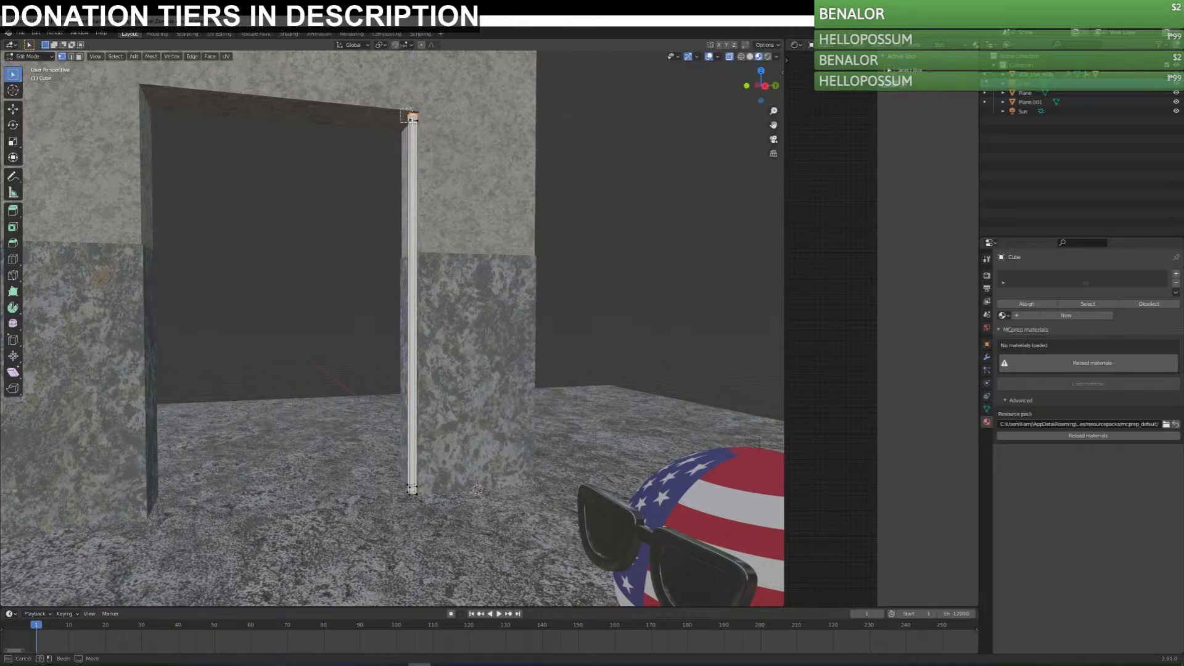
key("e")
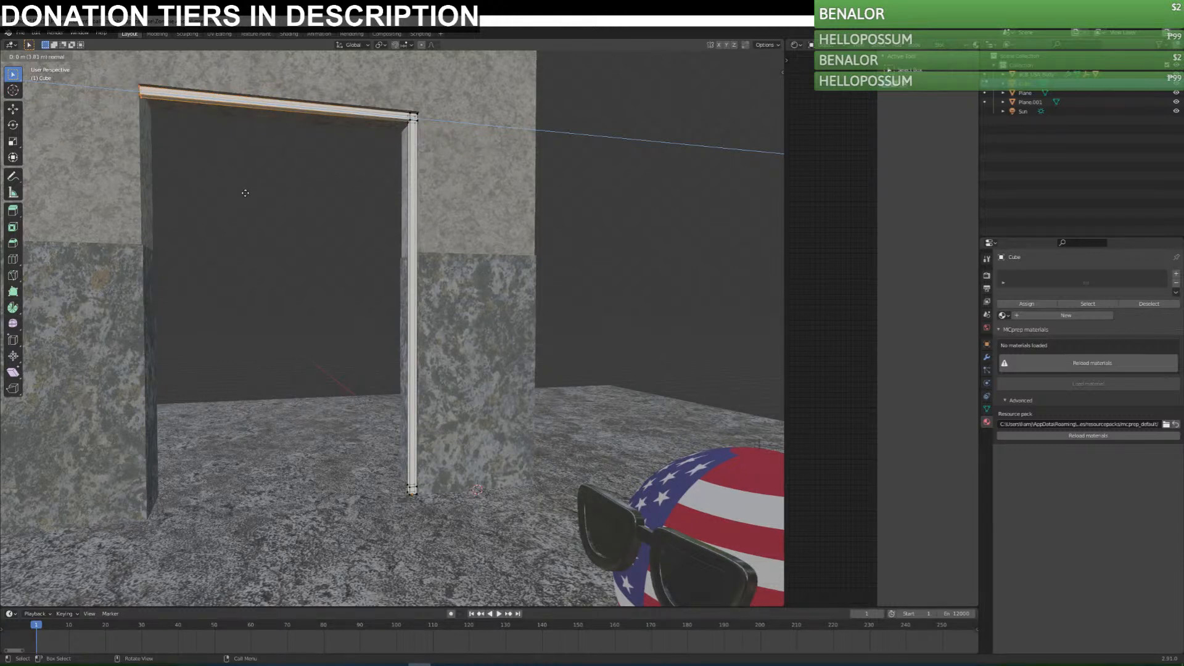
left_click(256, 193)
key("e")
left_click(247, 194)
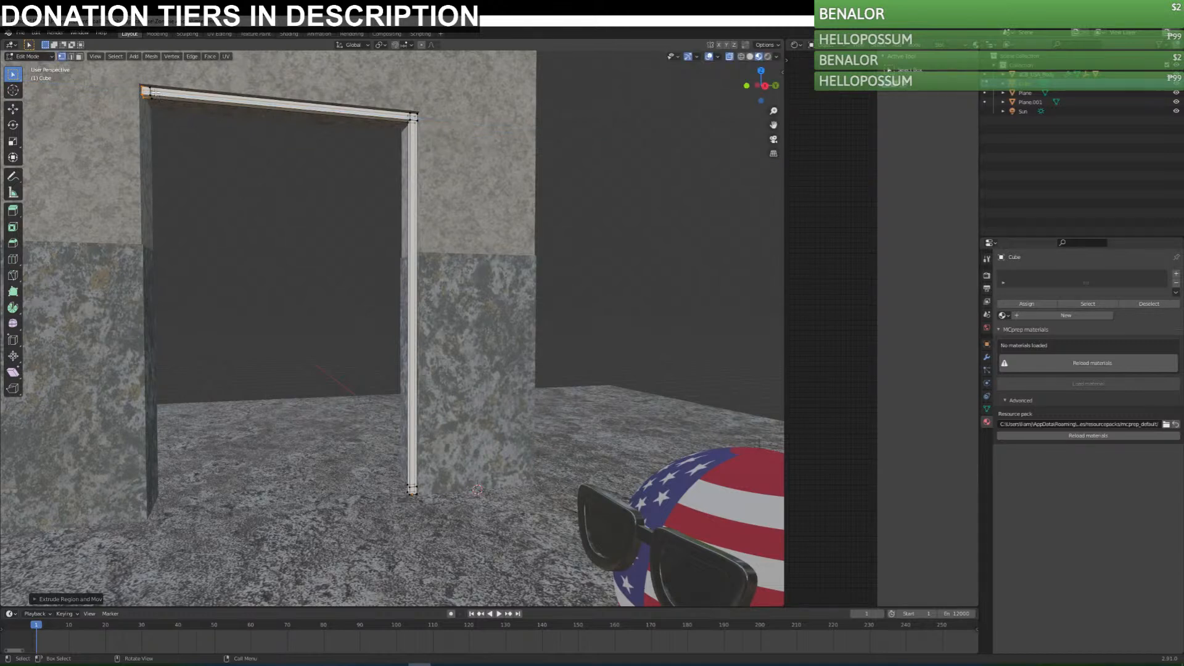
Extrude the second post down to the floor, add a short end segment and fine-tune its height along Z.
key("e")
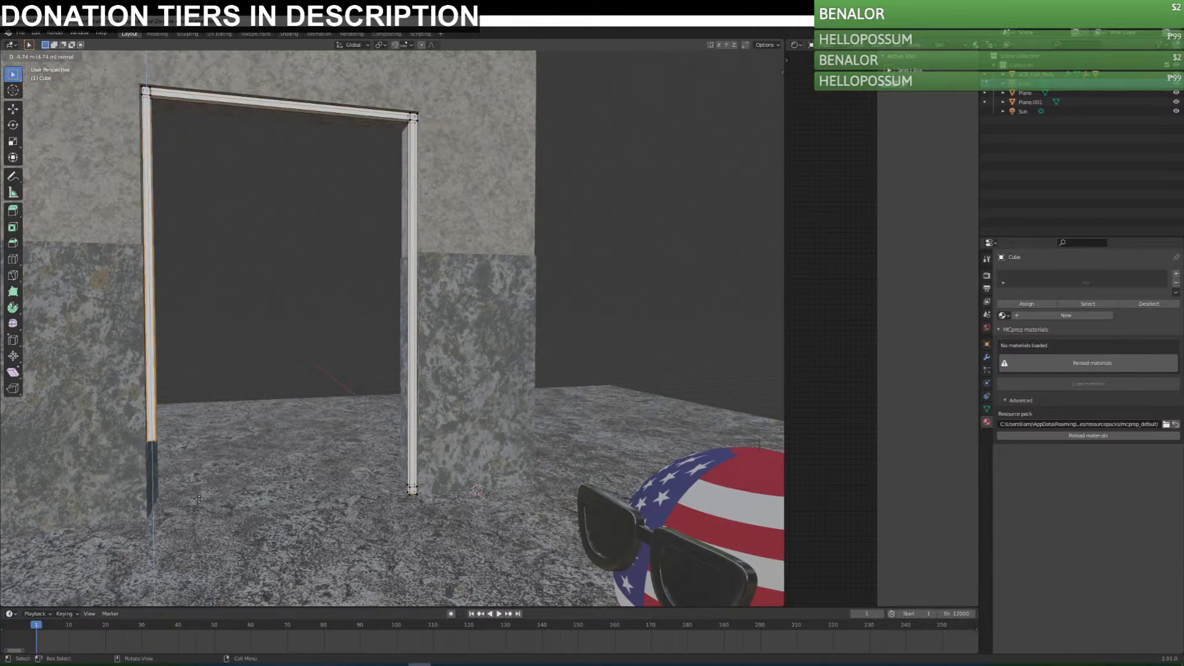
left_click(219, 552)
key("e")
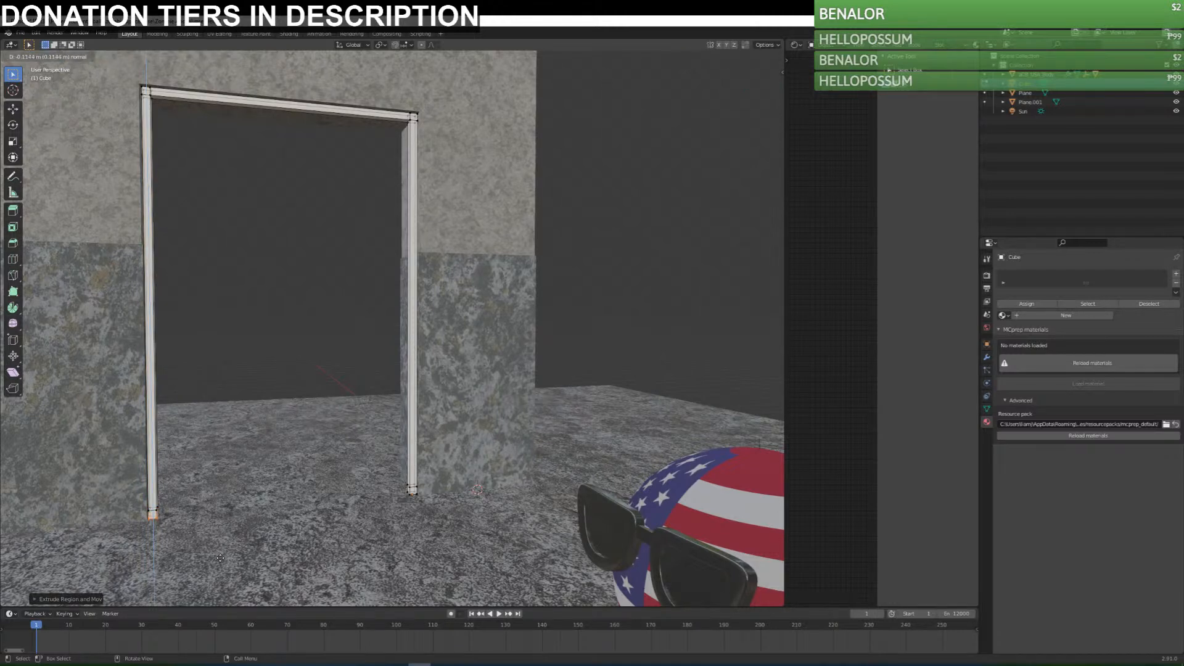
left_click(220, 558)
key("g")
key("z")
left_click(185, 487)
Select the inner foot vertices of both door-frame posts and try to connect them with Connect Vertex Path.
left_click_drag(182, 493, 153, 529)
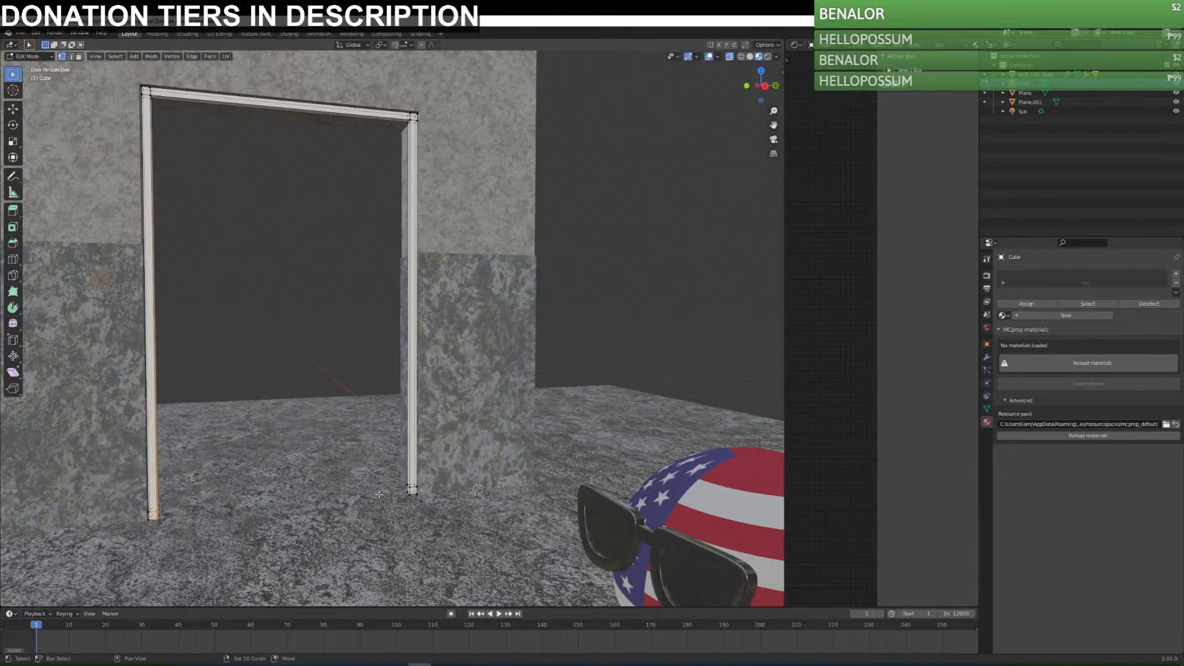
right_click(410, 485)
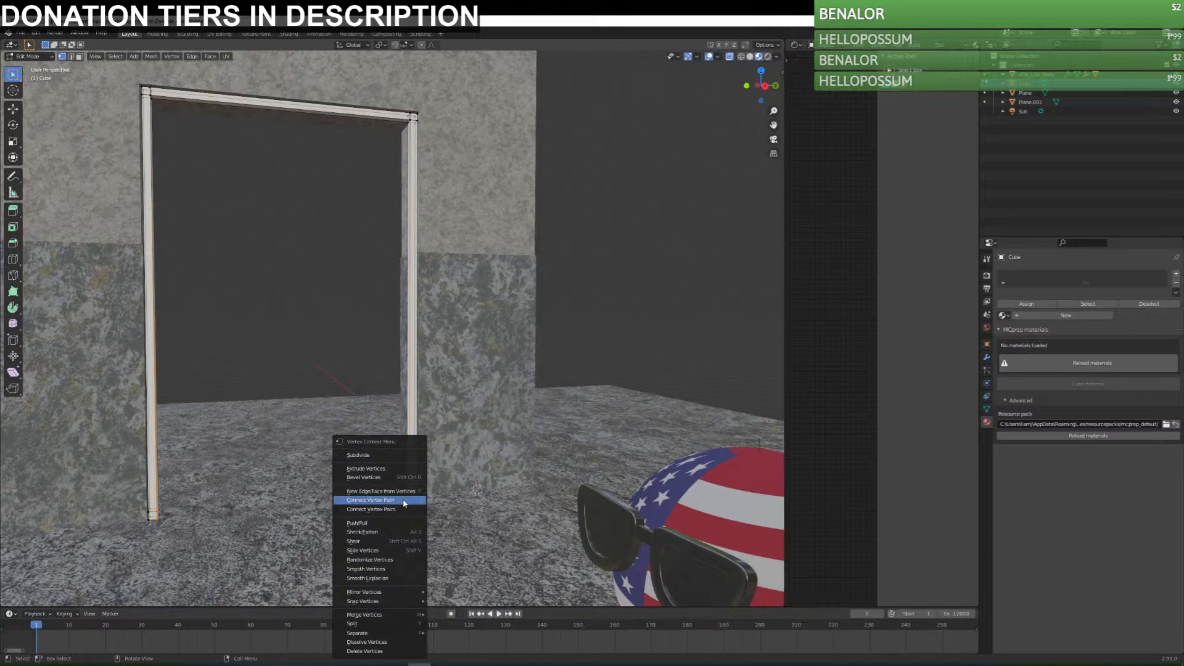
middle_click_drag(378, 501, 461, 487, "shift")
right_click(461, 487)
key("Escape")
right_click(464, 487)
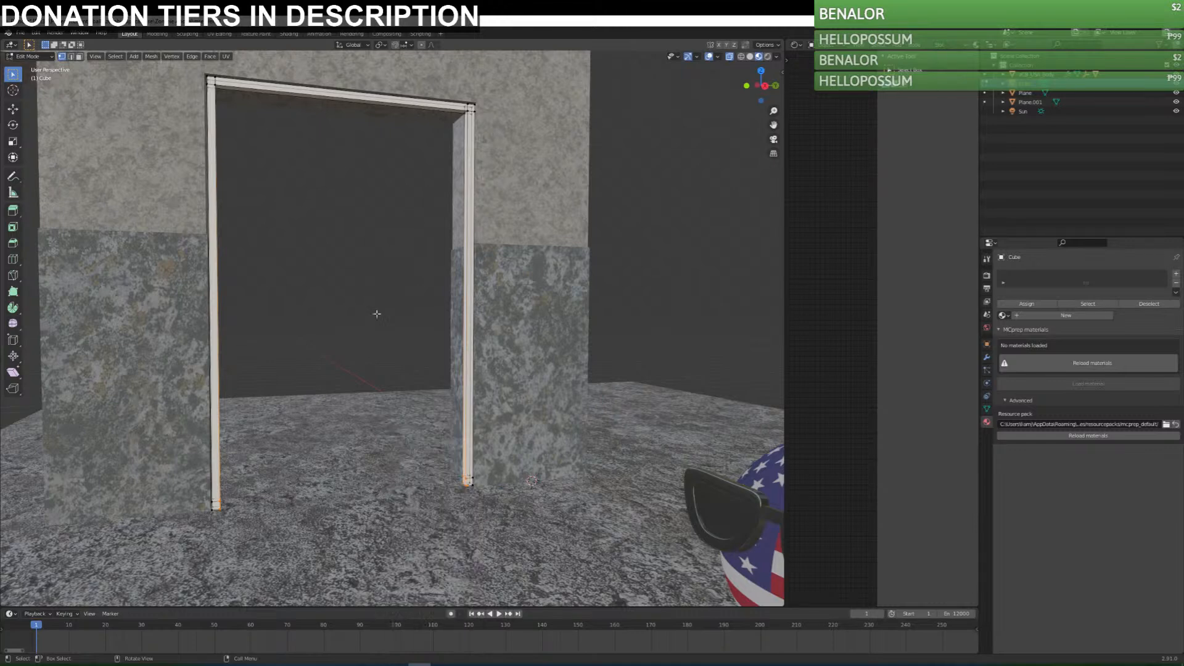
Delete the inward-facing faces at the feet of both door-frame posts.
left_click_drag(218, 494, 228, 524)
middle_click_drag(276, 503, 249, 502)
key("x")
left_click(247, 521)
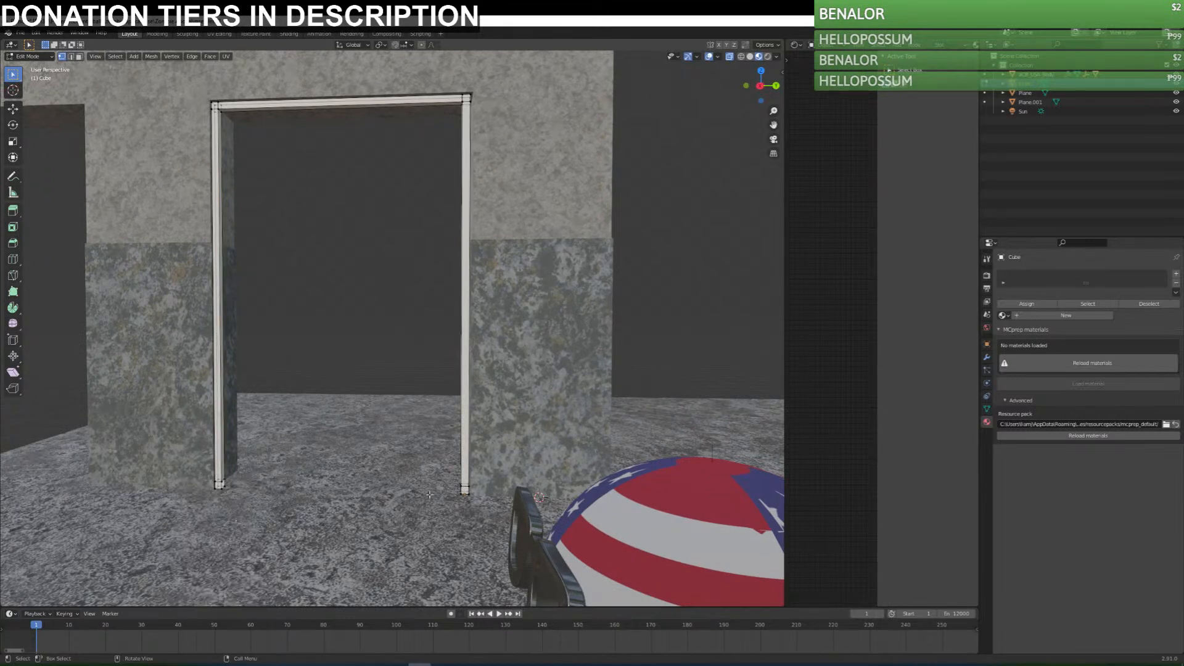
mouse_move(449, 479)
left_mouse_down()
mouse_move(466, 514)
mouse_move(458, 499)
left_mouse_up()
key("x")
left_click(465, 510)
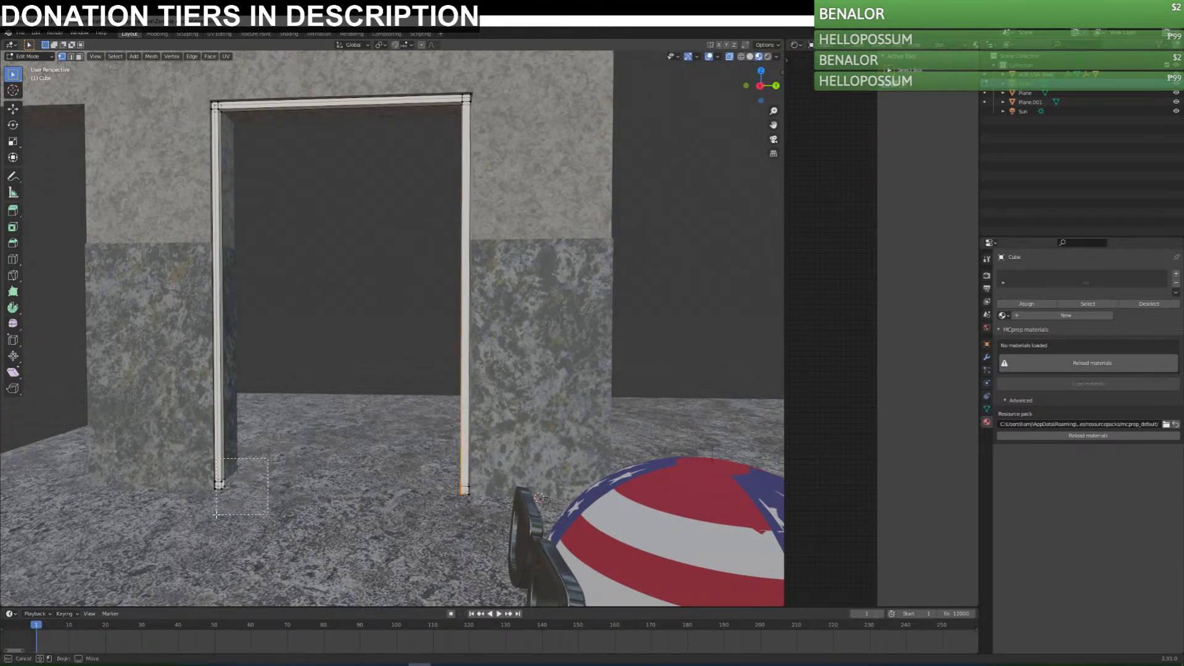
left_click(222, 475, "shift")
right_click(223, 486)
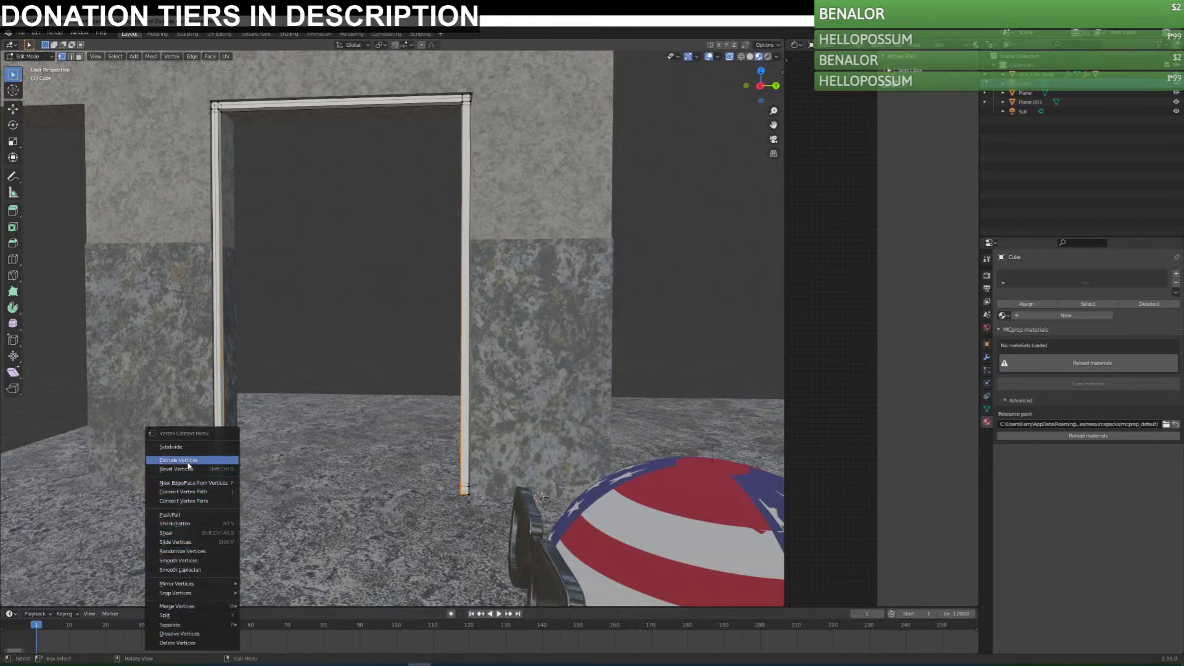
left_click(215, 483)
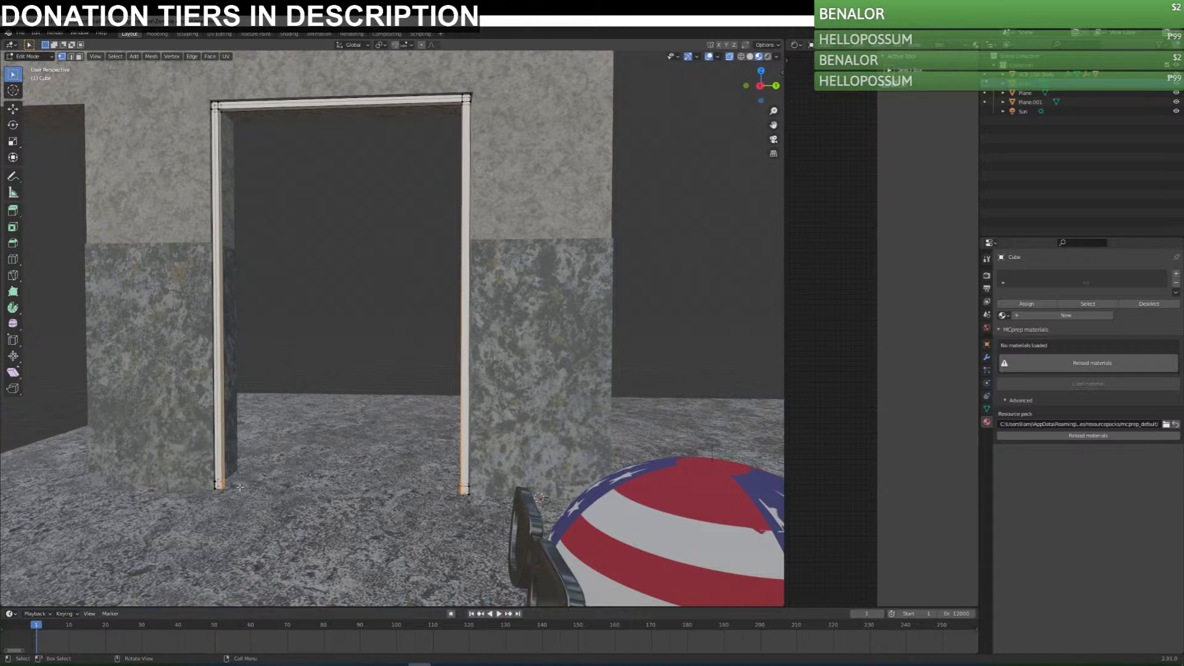
right_click(224, 486)
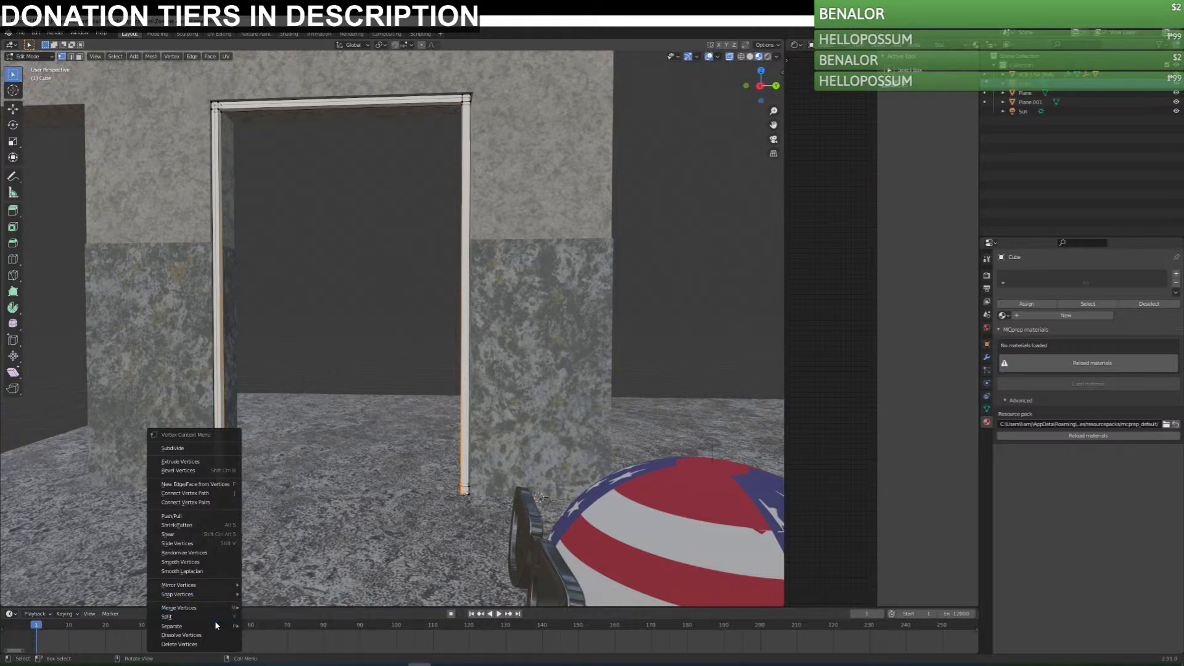
left_click(216, 635)
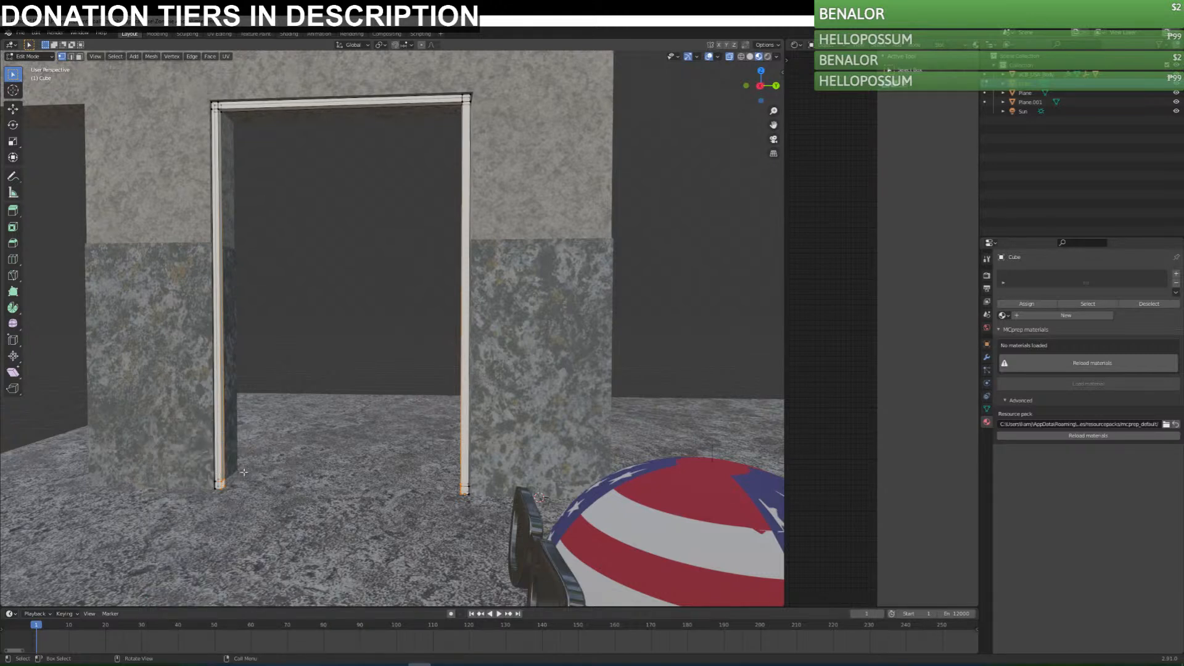
Select the open inner vertices at the first post's foot and extrude them along Y across the doorway to the opposite post.
left_click_drag(238, 473, 219, 499)
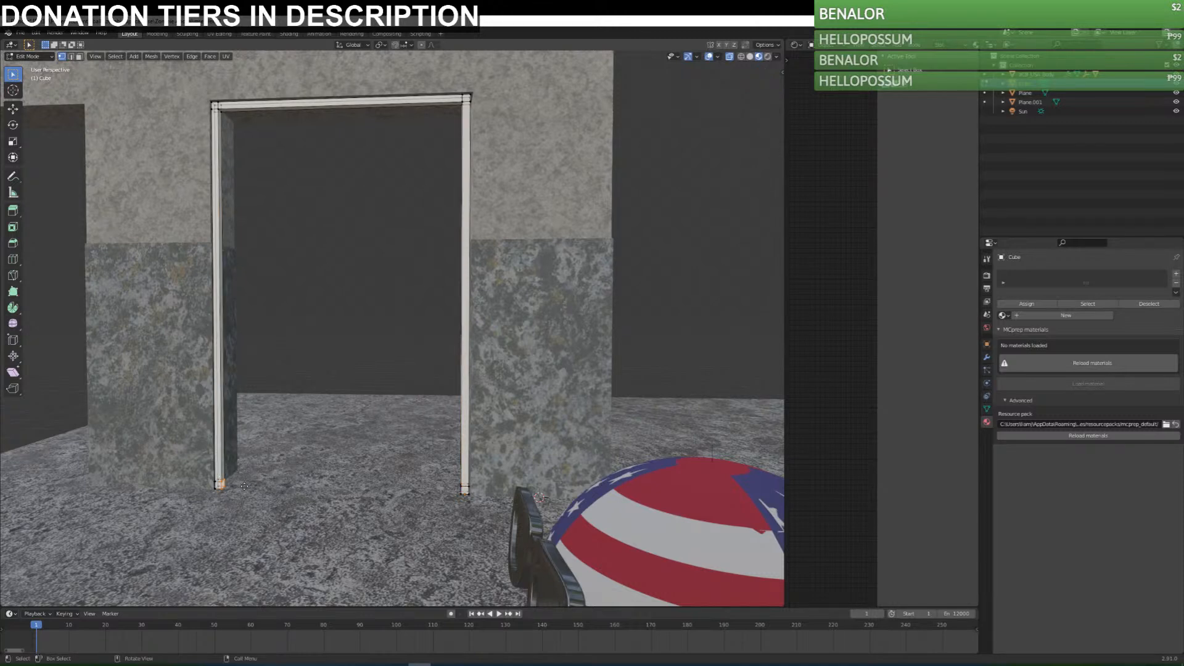
key("e")
key("y")
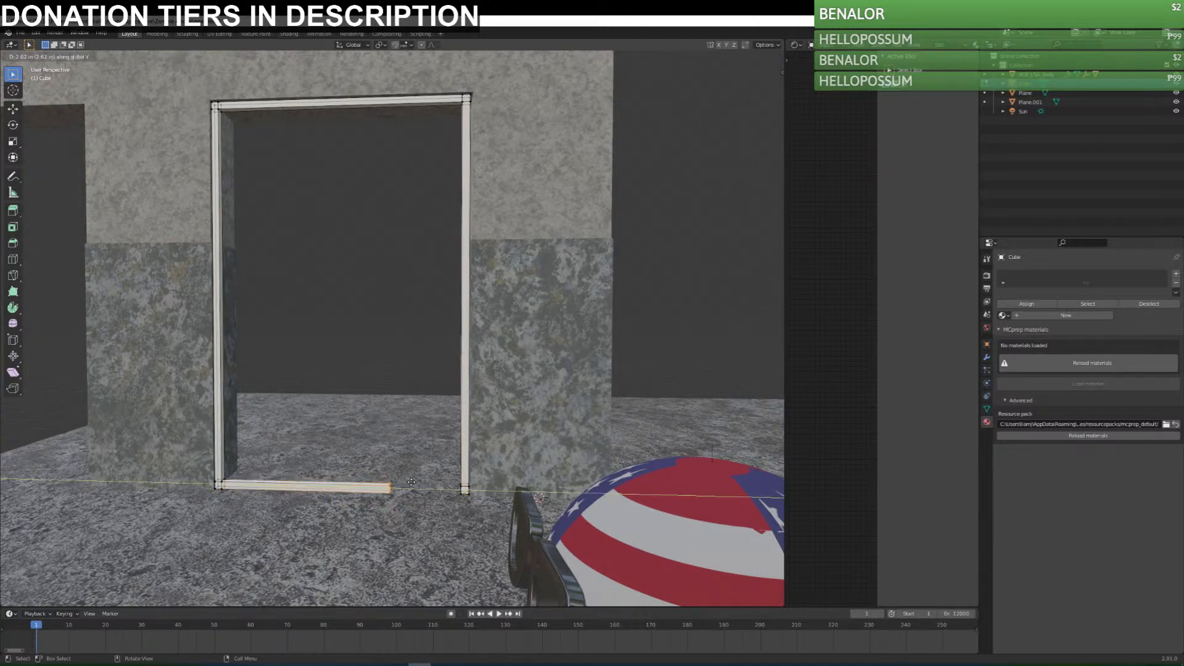
left_click(466, 506)
Try to merge the sill's end vertices with the opposite post's foot, At Center and By Distance, and undo the attempts.
left_click_drag(439, 481, 464, 501)
right_click(464, 492)
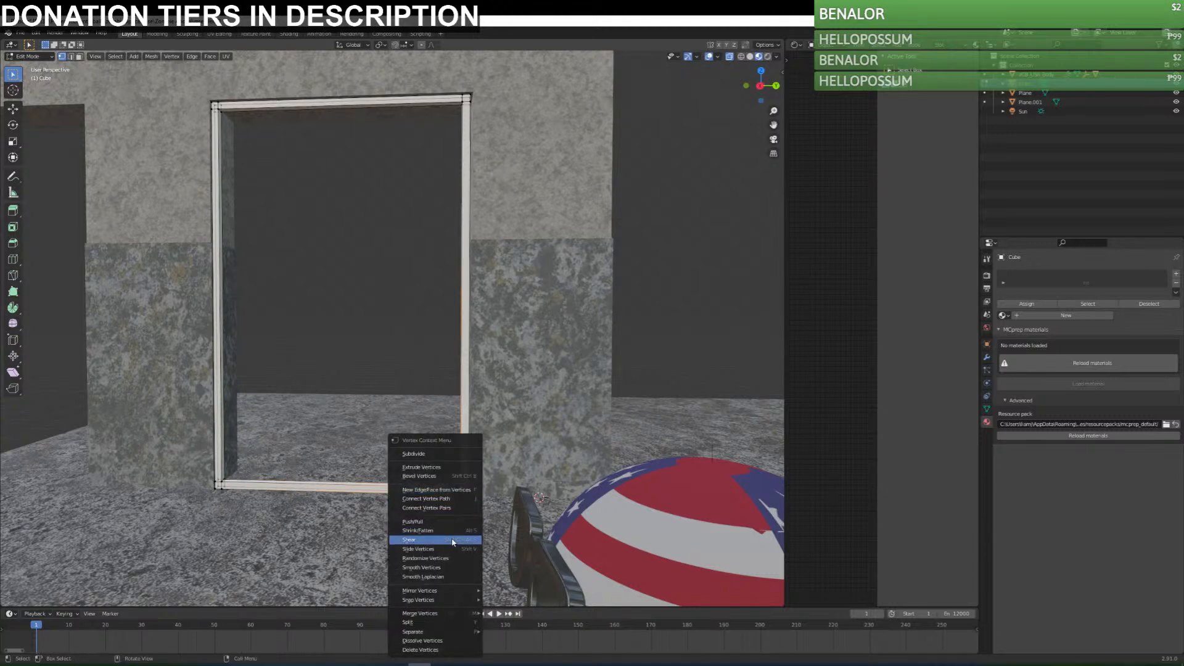
mouse_move(447, 601)
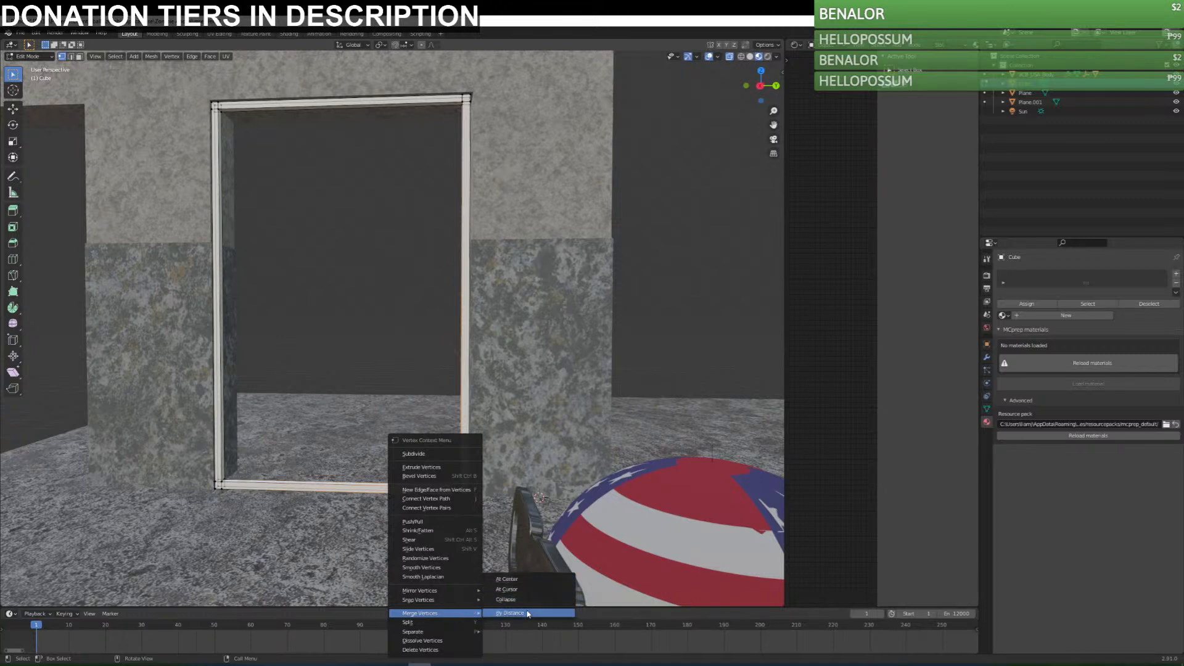
left_click(529, 579)
right_click(483, 493)
mouse_move(466, 487)
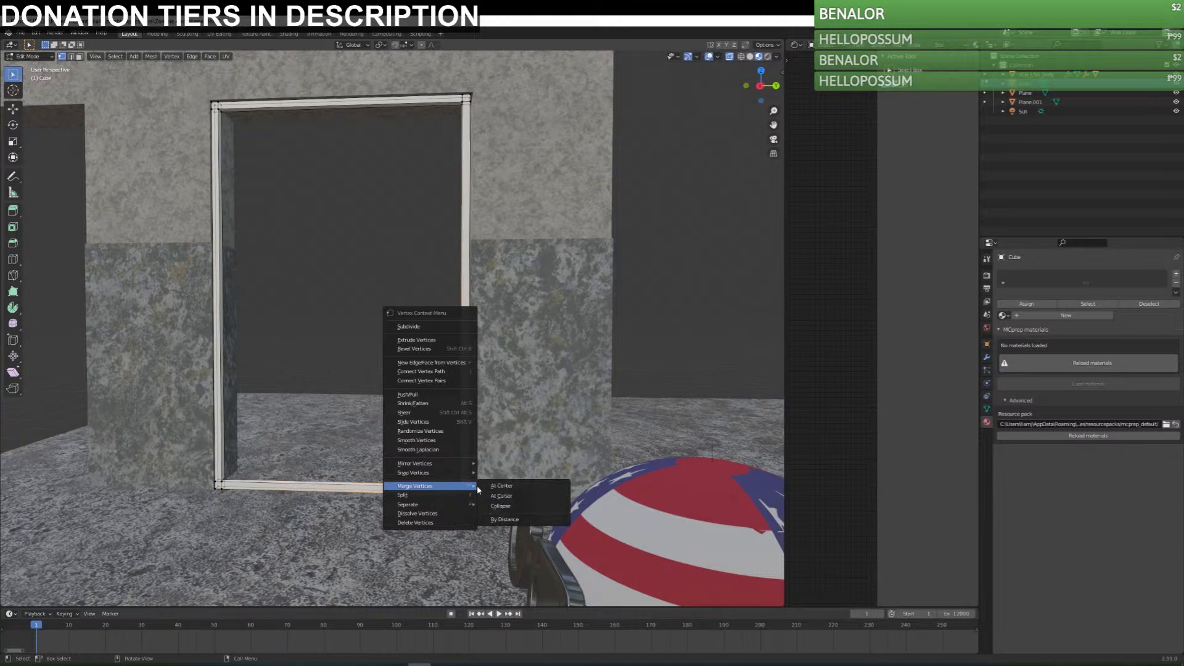
left_click(566, 518)
key("ctrl+z")
key("ctrl+z")
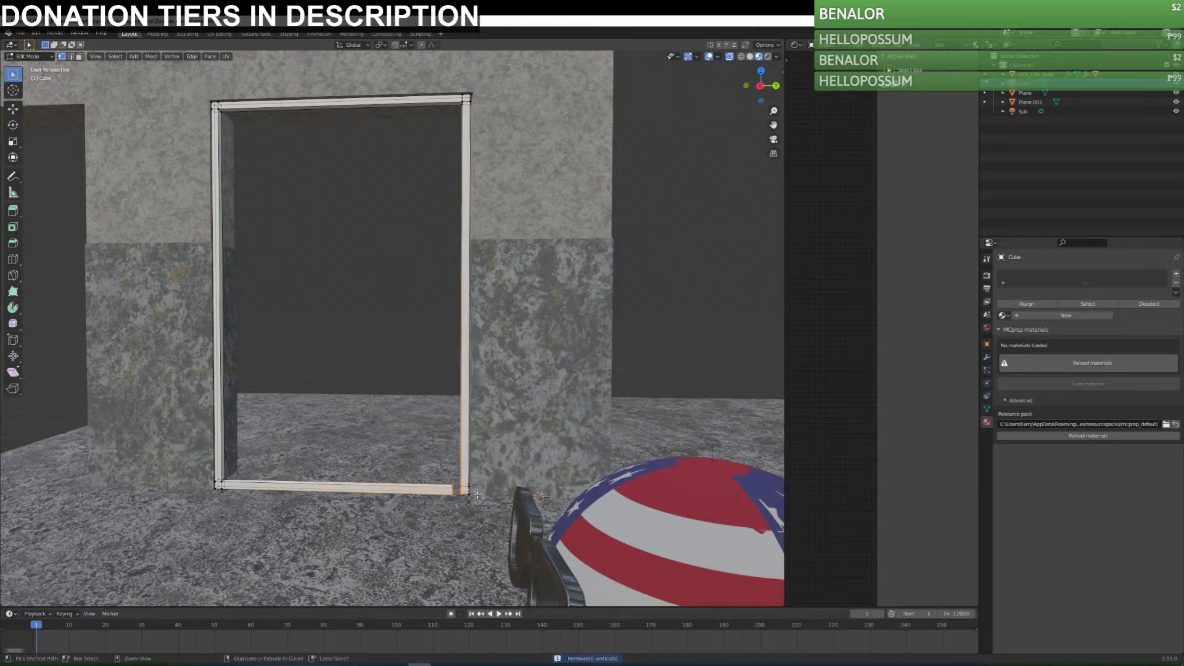
Move the extruded sill's end along Y until it meets the opposite post's foot.
key("g")
key("y")
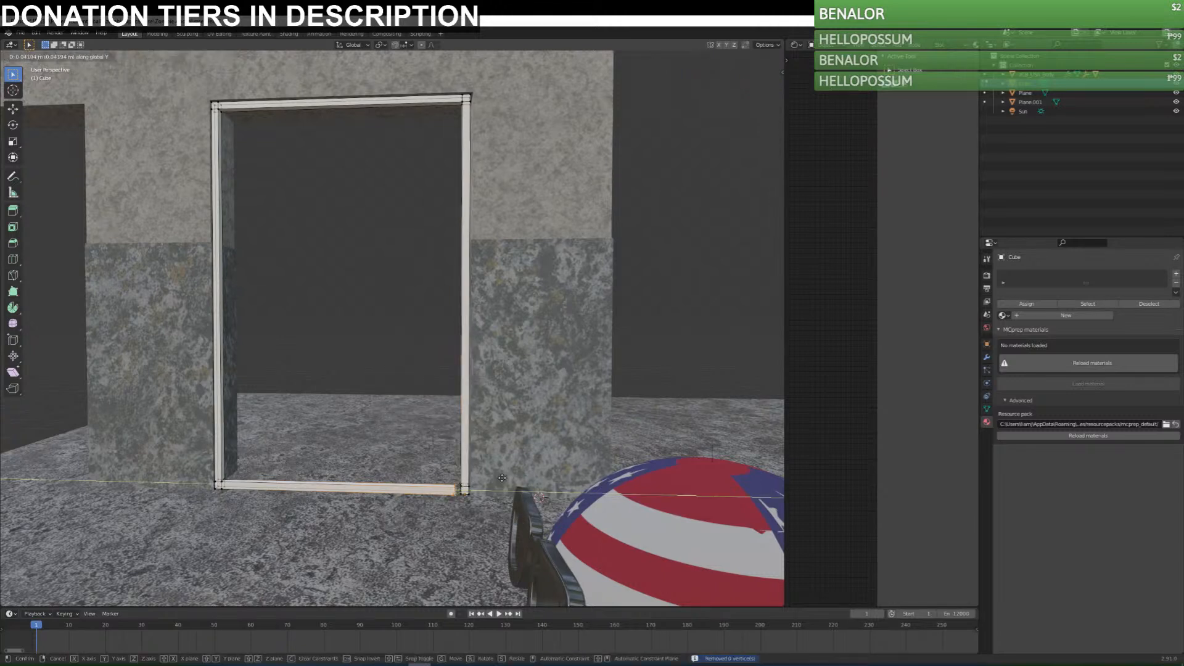
left_click(506, 479)
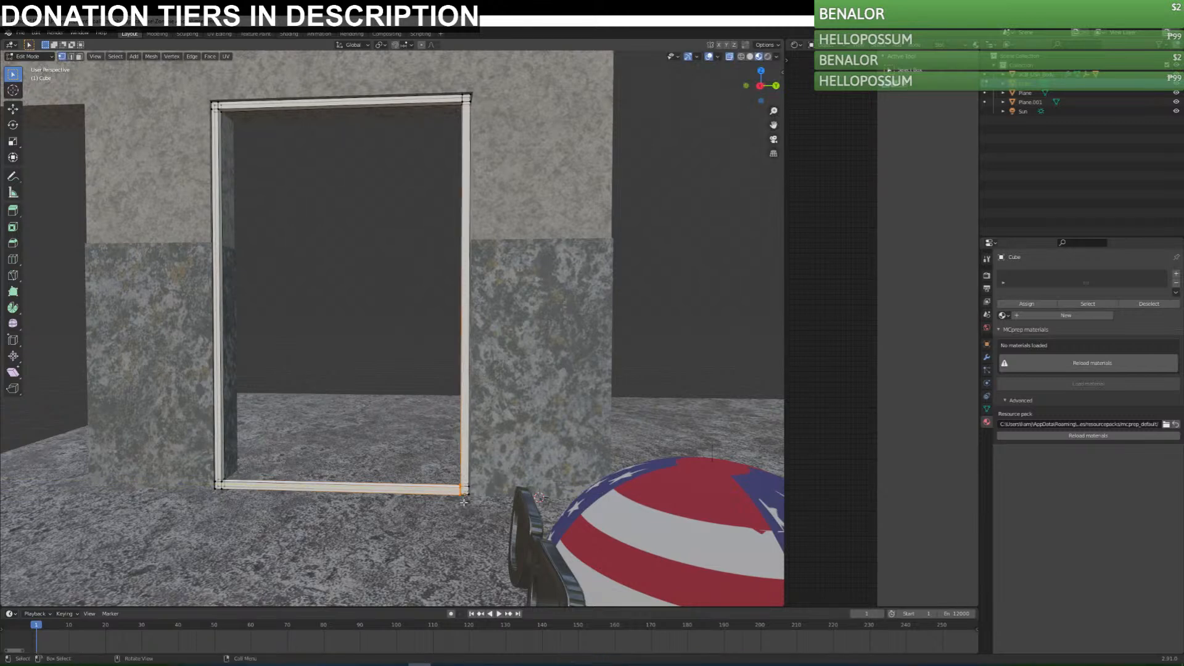
Try merging the sill's corner vertices By Distance, and undo back to before the sill extrusion.
right_click(464, 500)
mouse_move(468, 493)
left_click(509, 525)
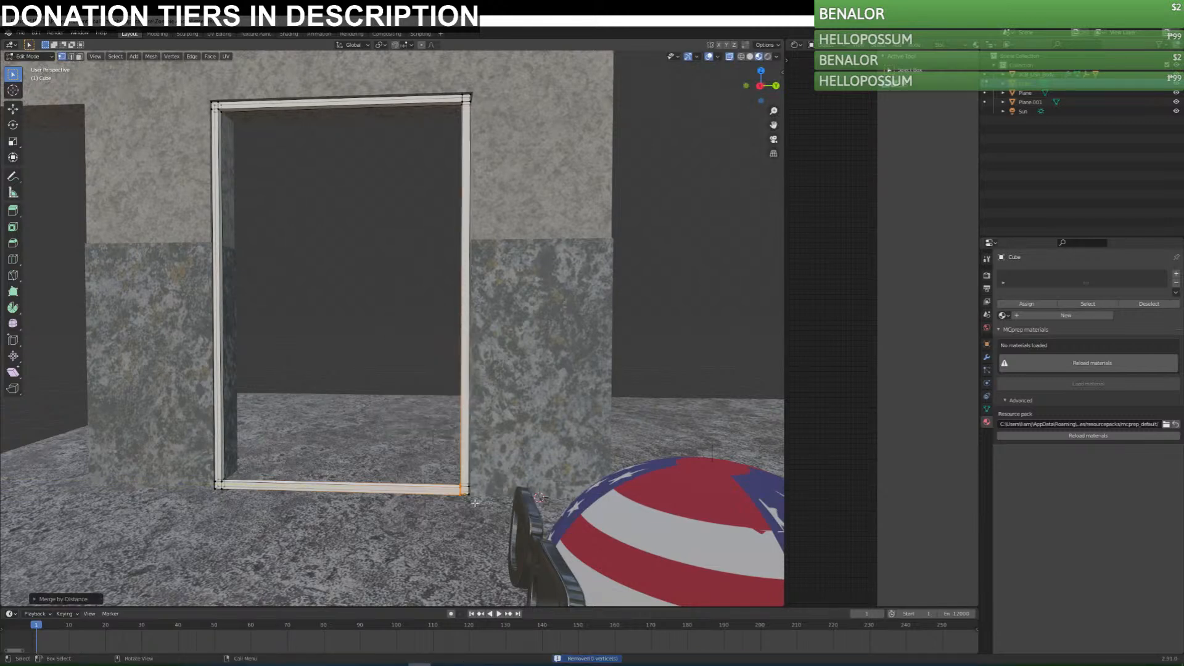
key("ctrl+z")
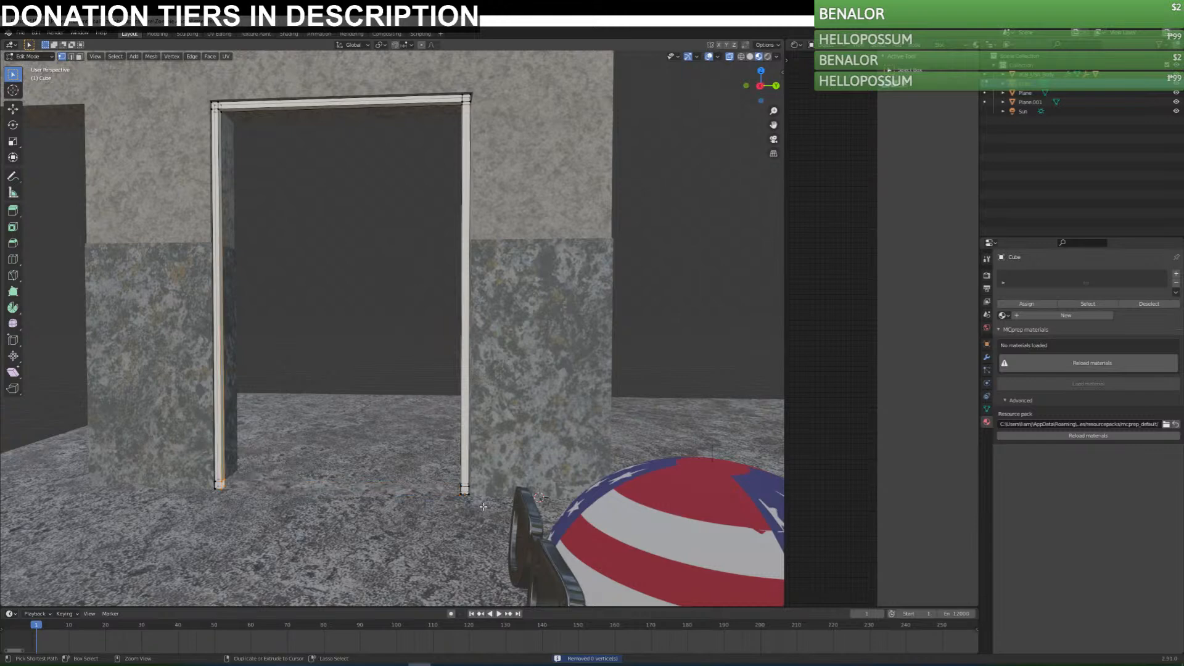
In the right orthographic view, extrude the first post's inner foot vertices straight across the doorway to meet the opposite post.
middle_click_drag(483, 507, 352, 419)
key("KP_1")
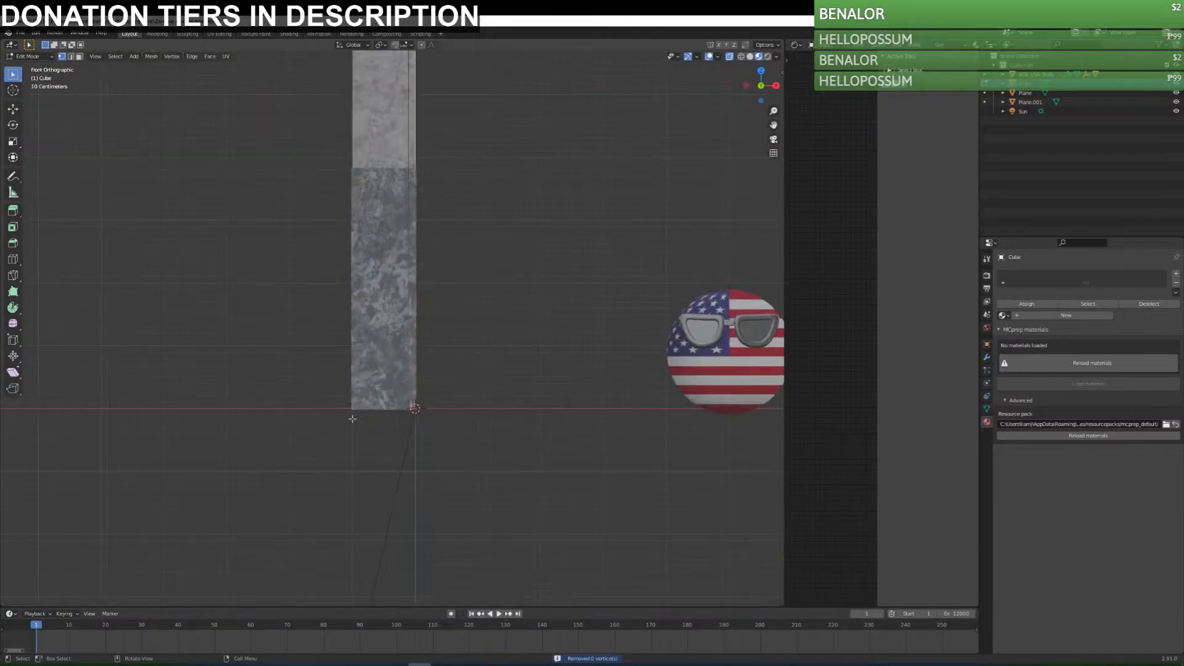
key("KP_3")
scroll(333, 405, "up", 4)
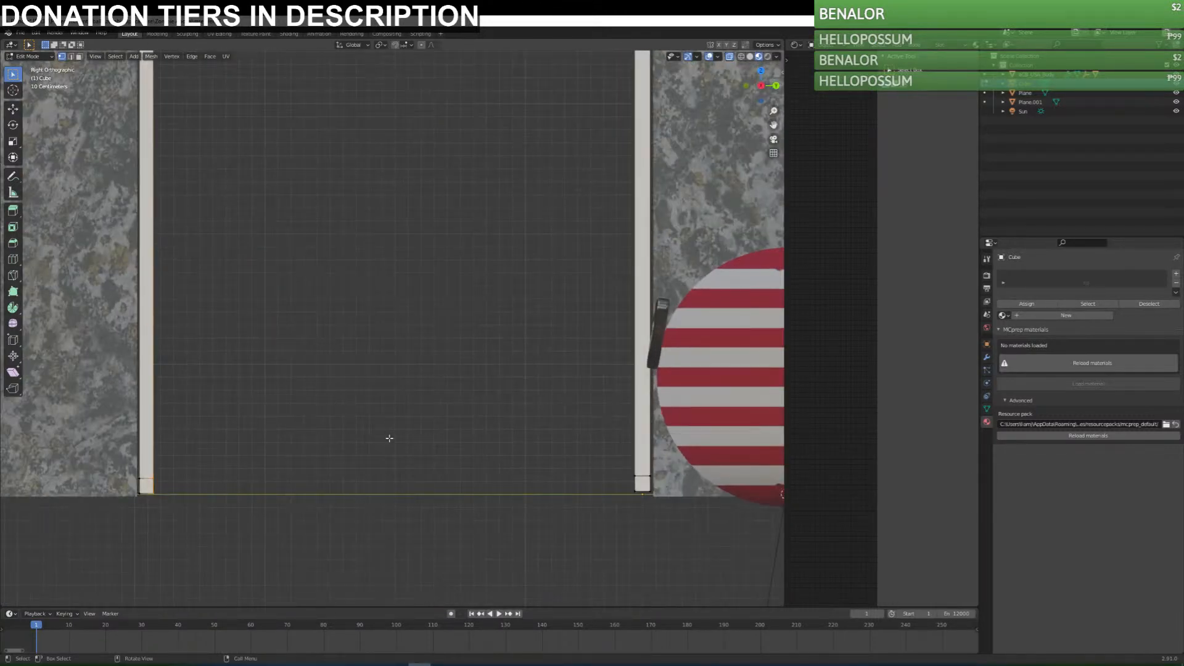
key("e")
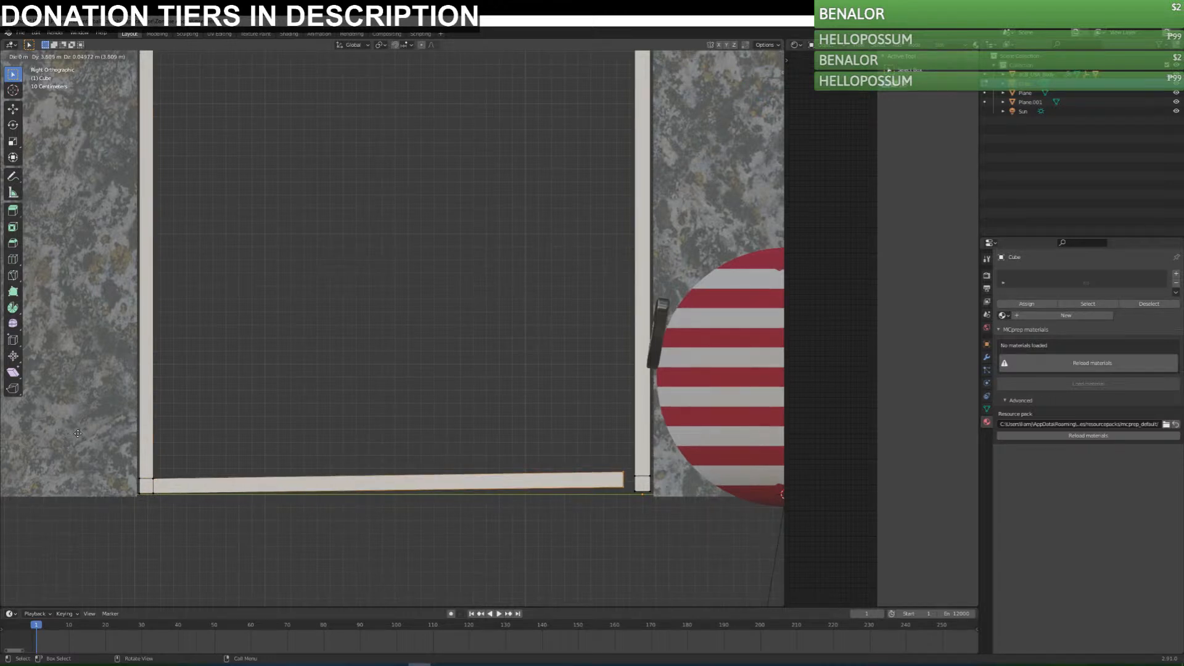
left_click(87, 431)
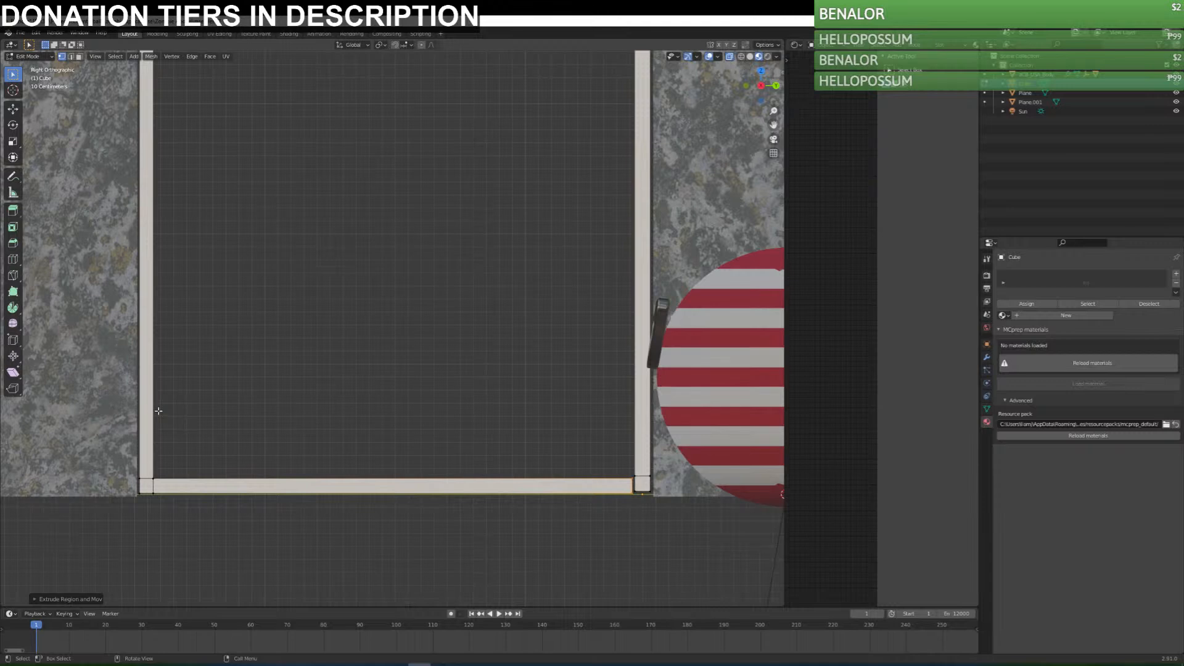
Create a new edge or face from the selected vertices where the sill meets the opposite post.
right_click(637, 487)
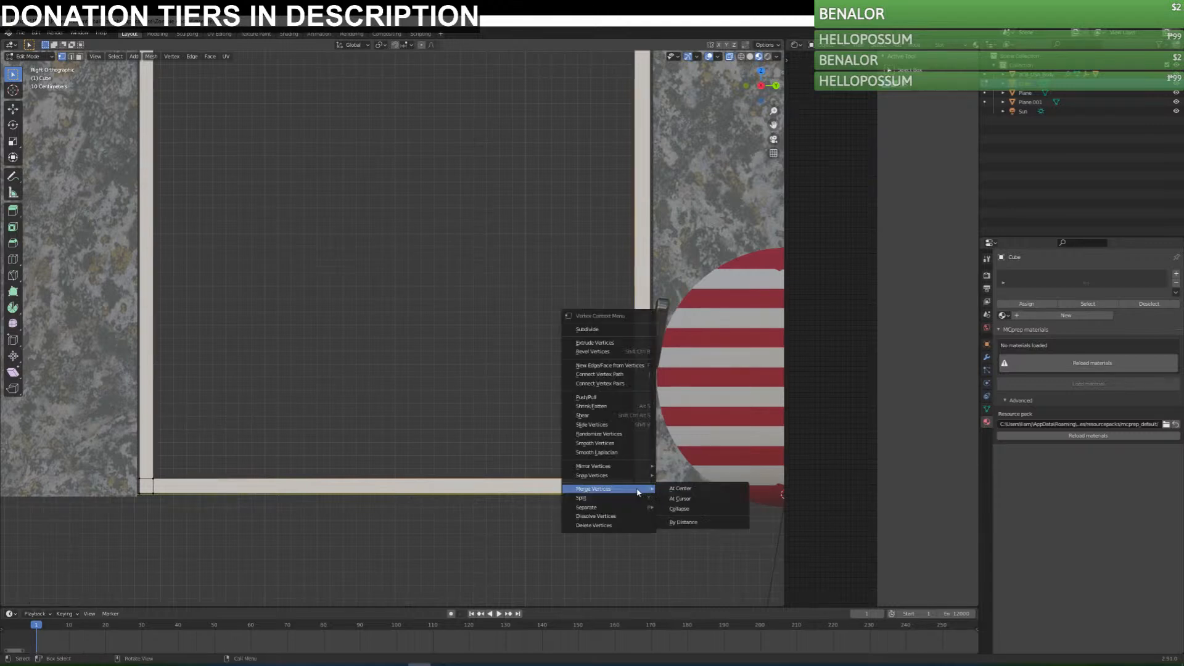
left_click(612, 365)
middle_click_drag(641, 478, 623, 480)
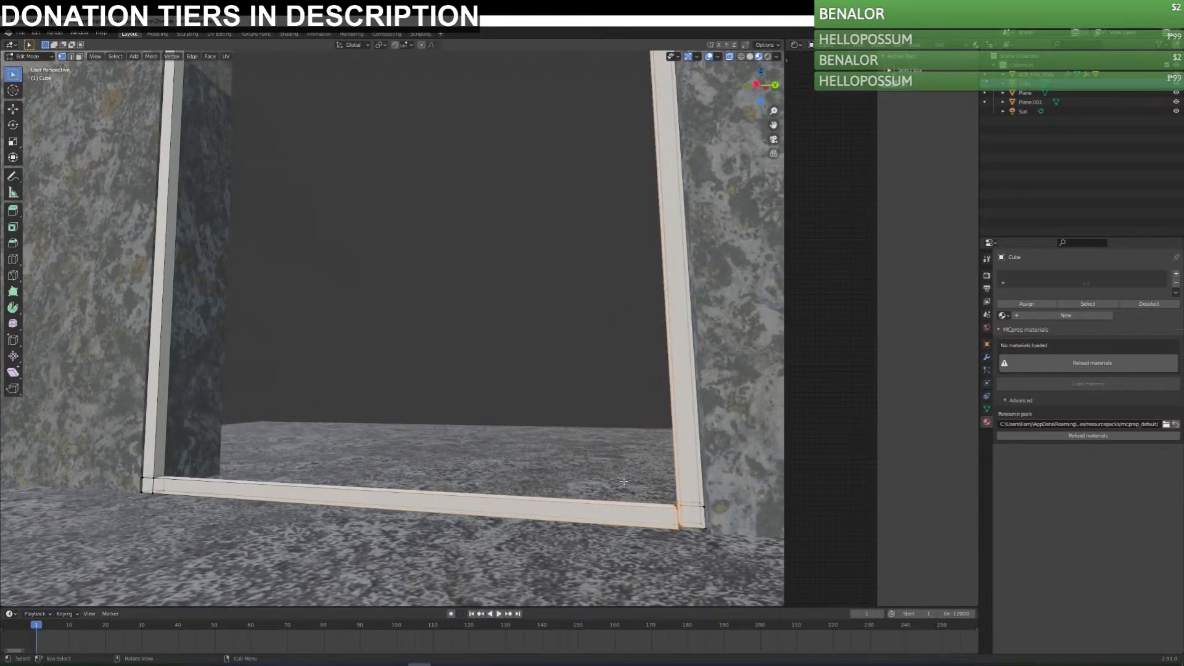
Box-select the vertices at the sill's far joint in the right view, try merging them with Collapse, and undo it.
key("KP_1")
key("KP_3")
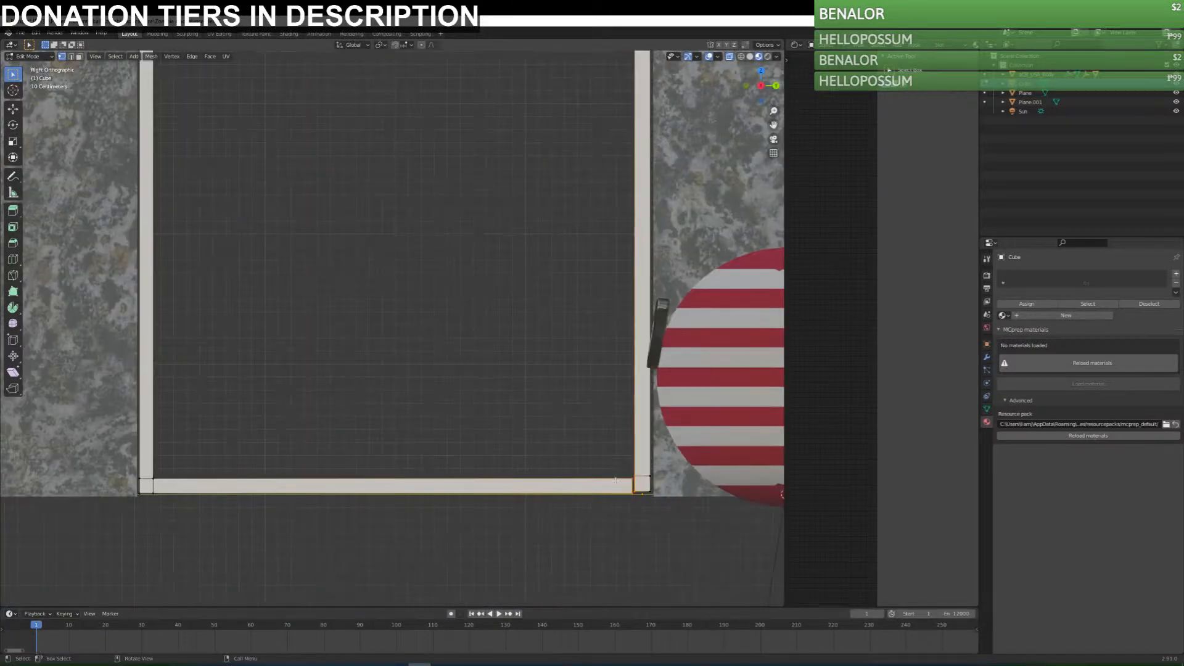
key("b")
left_click_drag(633, 516, 633, 515)
right_click(633, 487)
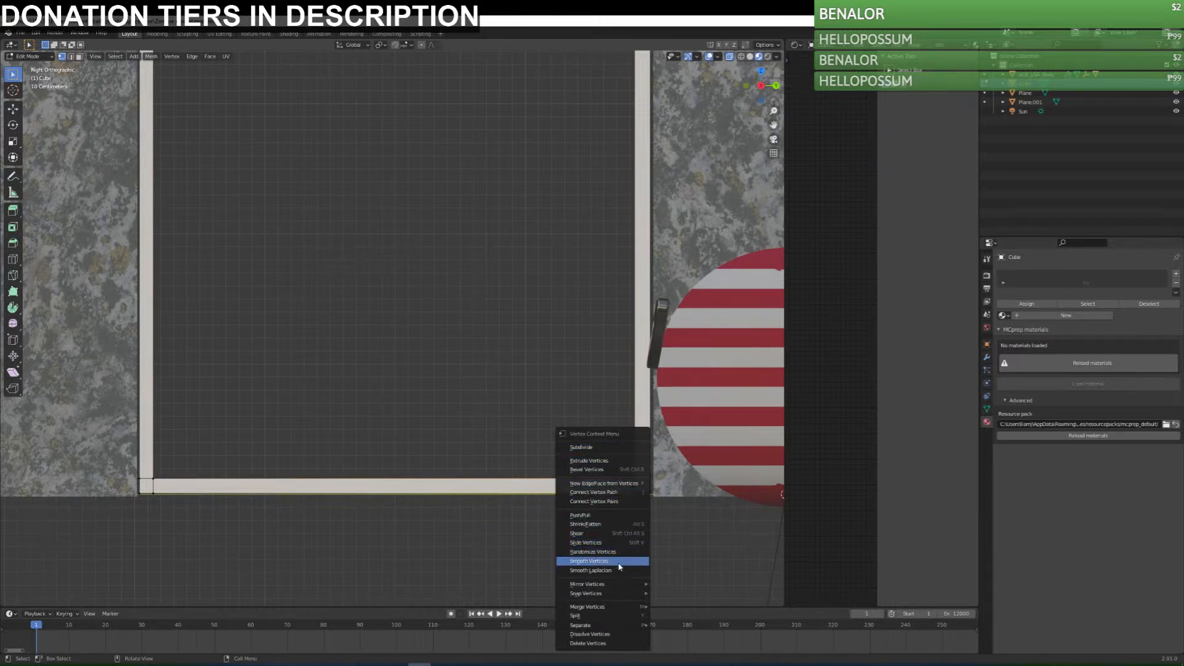
mouse_move(620, 594)
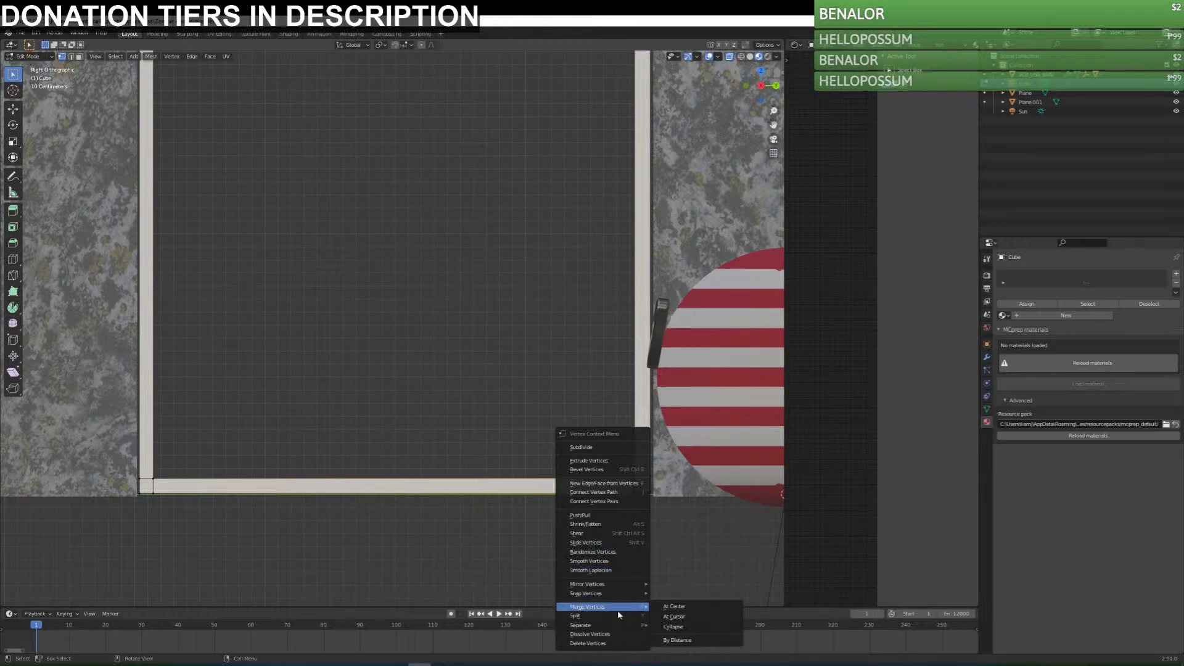
left_click(703, 626)
key("ctrl+z")
Select the overlapping vertices at the sill's joint with the opposite post and merge them with Collapse.
left_click_drag(619, 463, 641, 499)
right_click(636, 483)
middle_click_drag(635, 482, 622, 511)
right_click(644, 533)
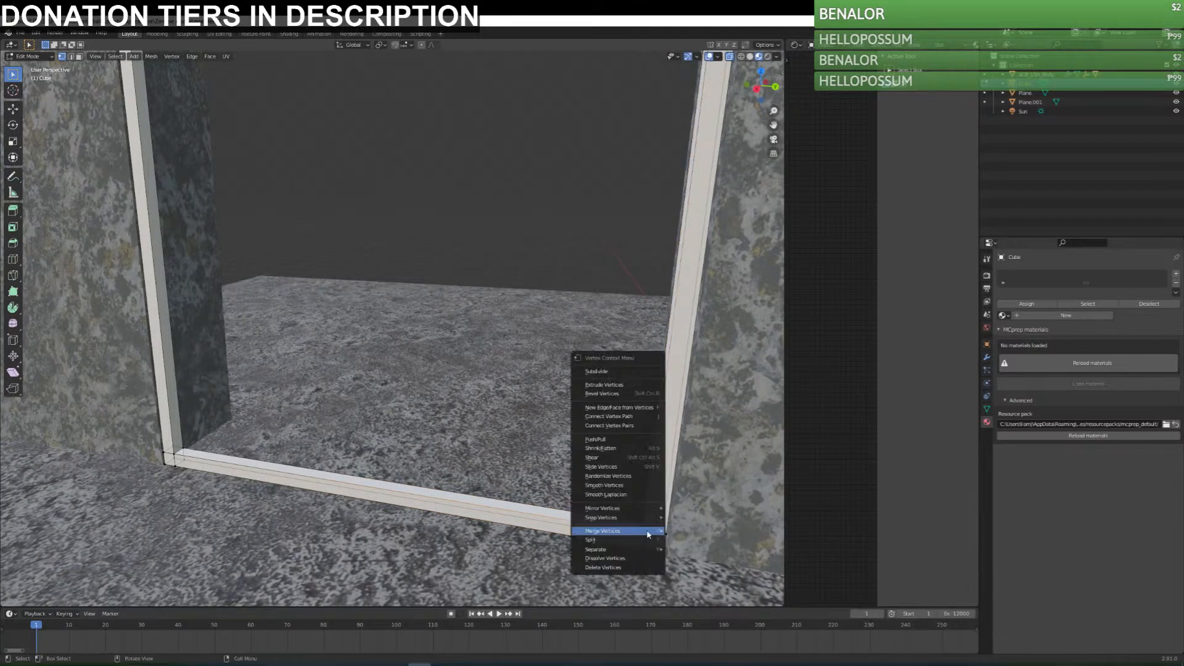
mouse_move(653, 532)
left_click(715, 551)
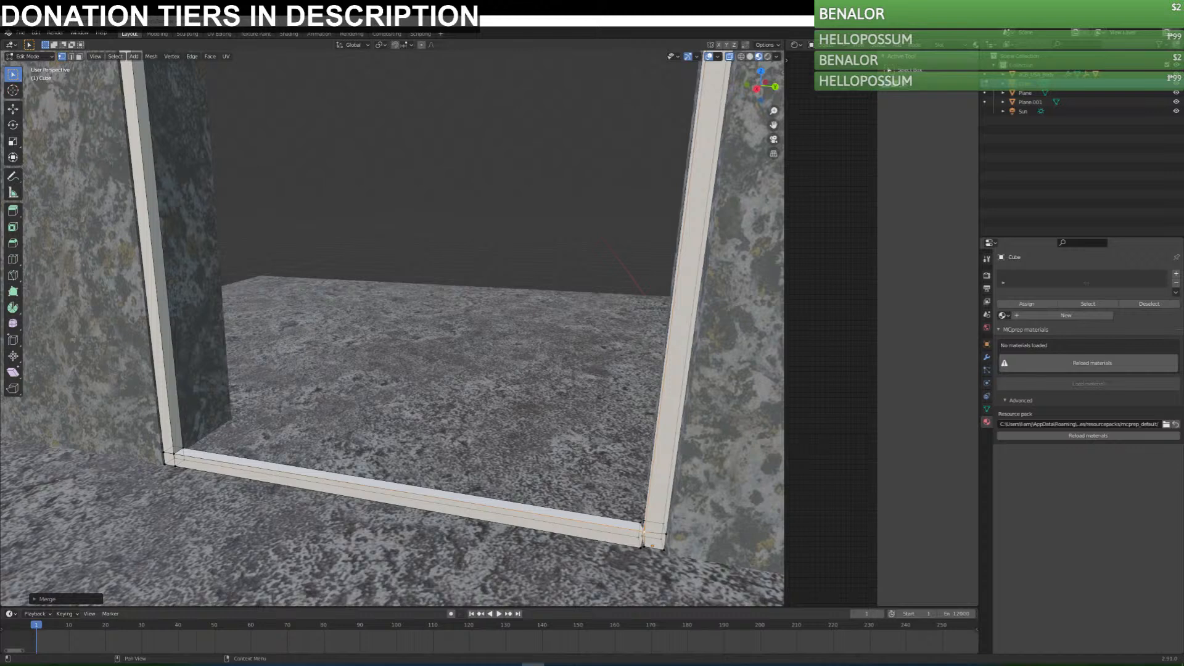
Merge the remaining overlapping vertices where the sill meets the opposite post, one pair at a time, using At Center.
left_click(644, 521)
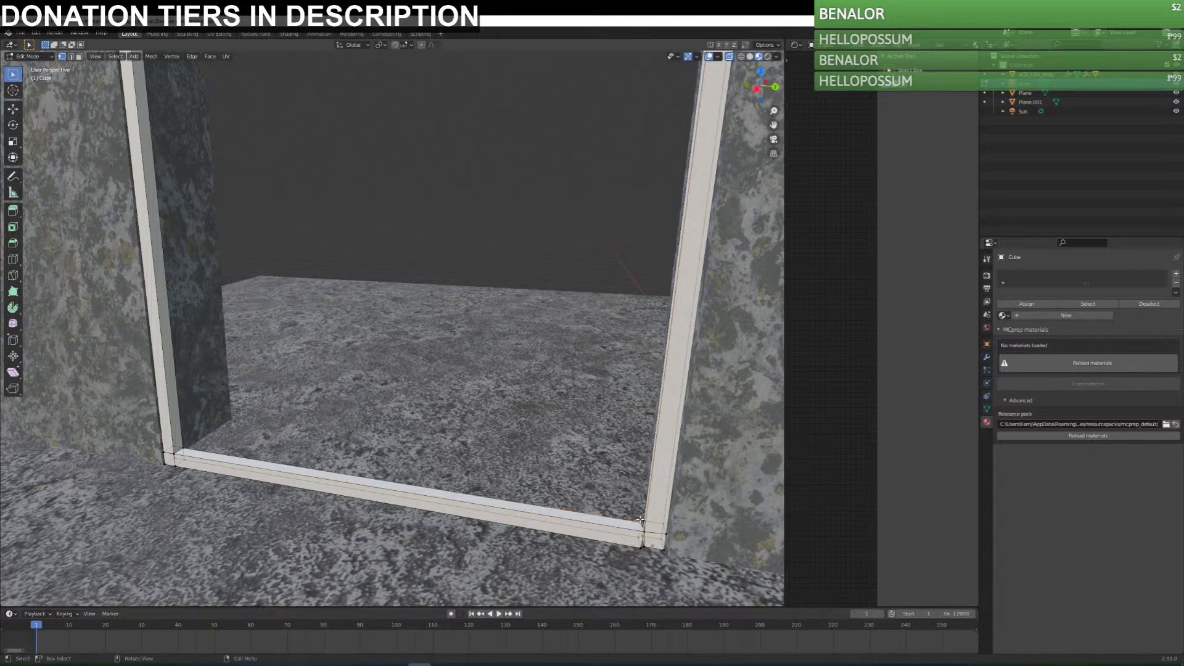
right_click(646, 525)
mouse_move(648, 523)
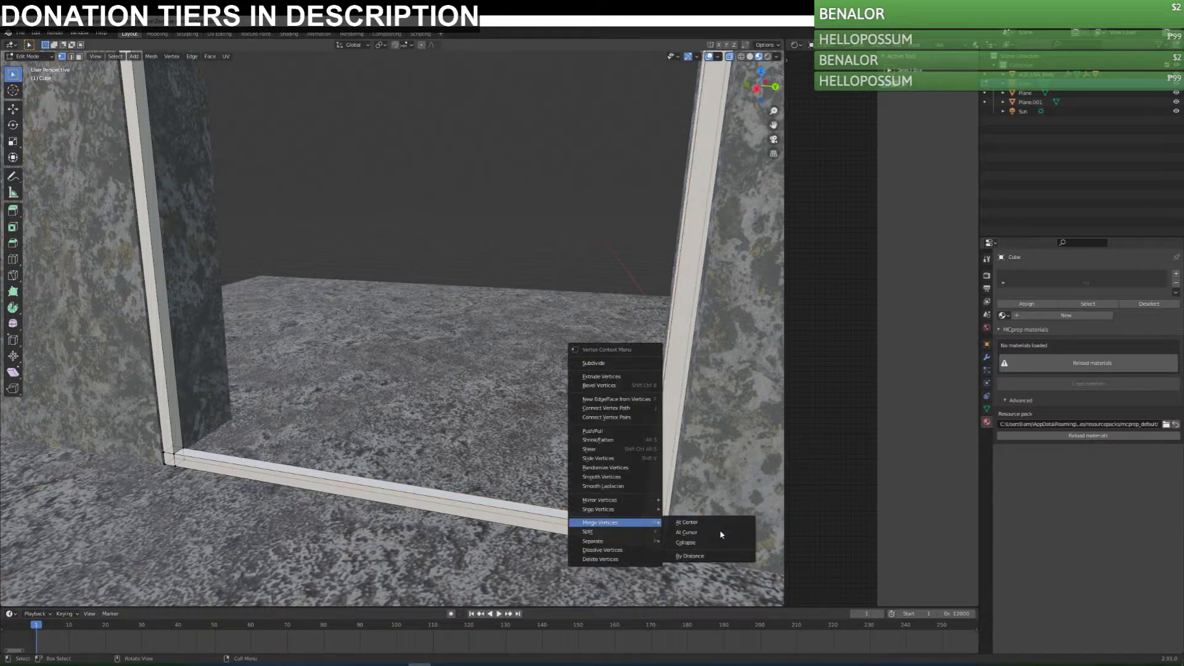
left_click(688, 523)
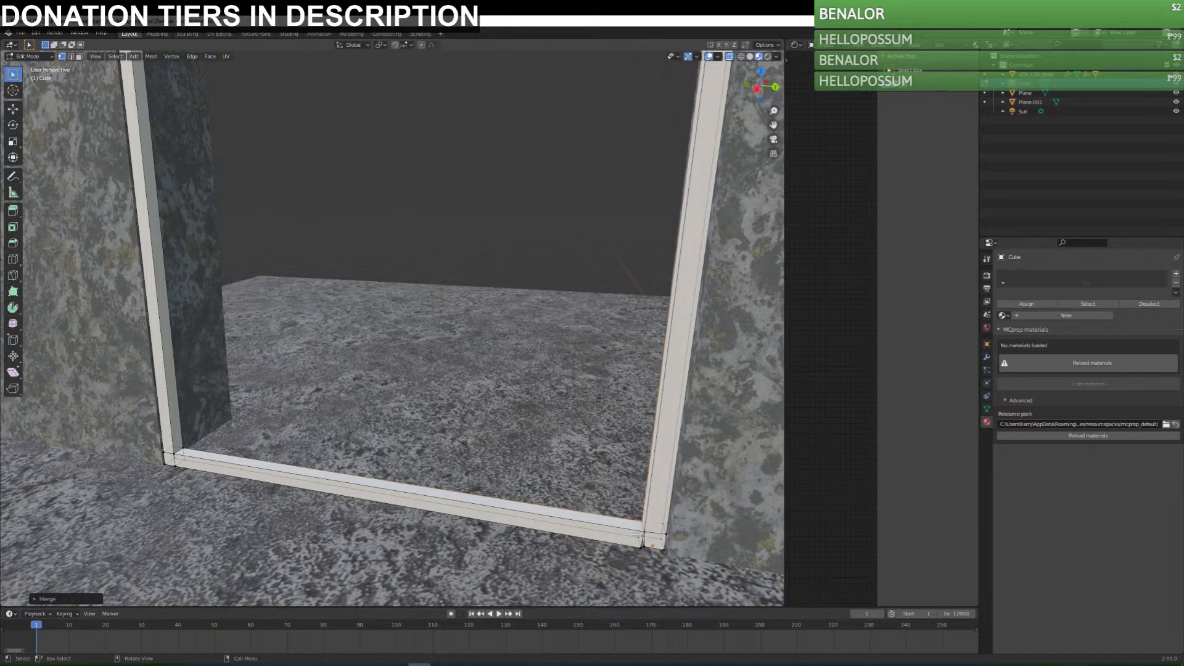
left_click(639, 535)
right_click(643, 536)
mouse_move(646, 538)
left_click(690, 536)
left_click_drag(633, 558, 647, 548)
right_click(646, 548)
left_click(683, 548)
In the right orthographic view, select the inner corner vertices at the sill's joint and move them in line with the neighbouring corner vertices.
key("KP_1")
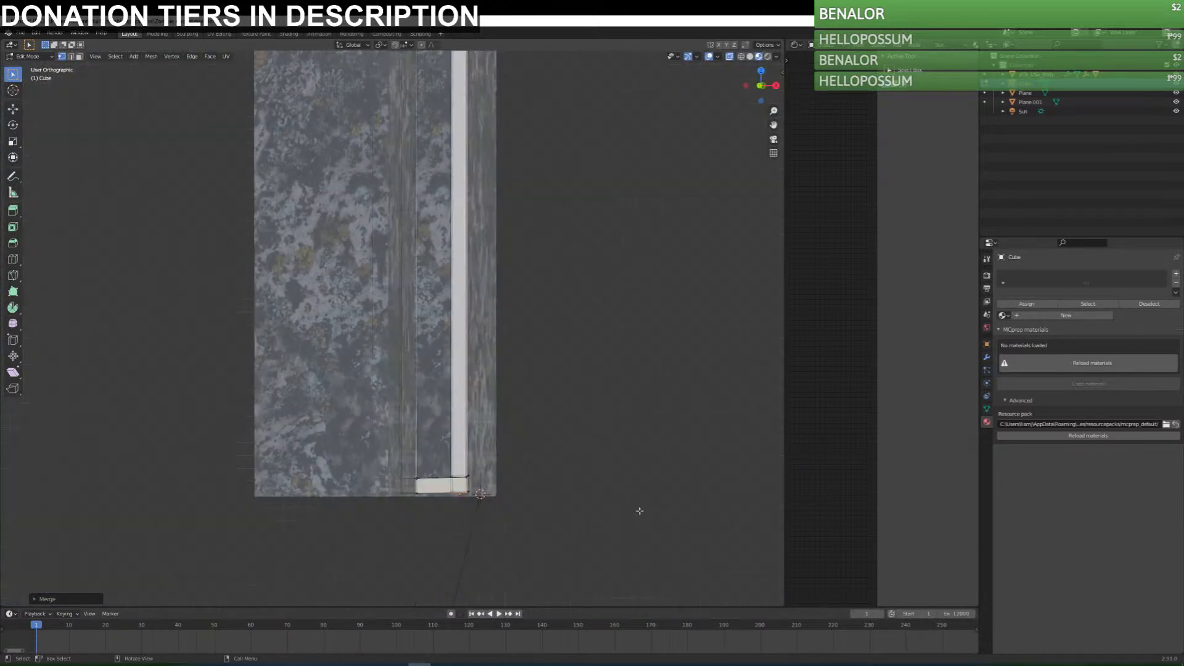
key("KP_3")
scroll(596, 484, "up", 2)
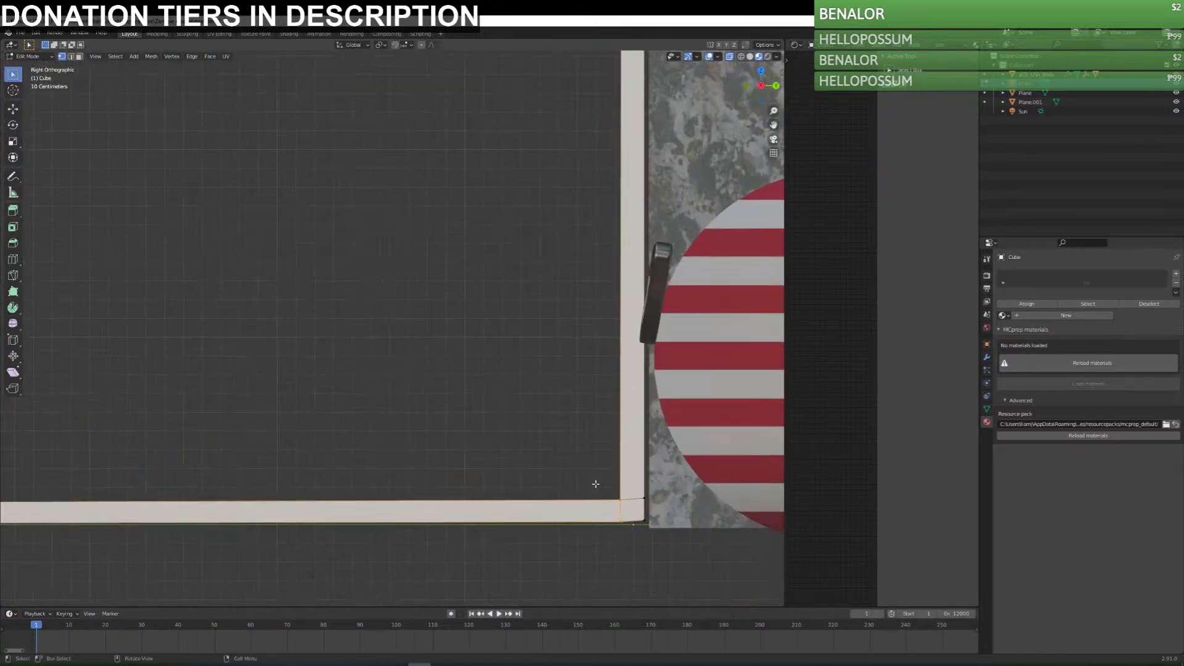
scroll(596, 484, "up", 3)
middle_click_drag(686, 509, 395, 322, "shift")
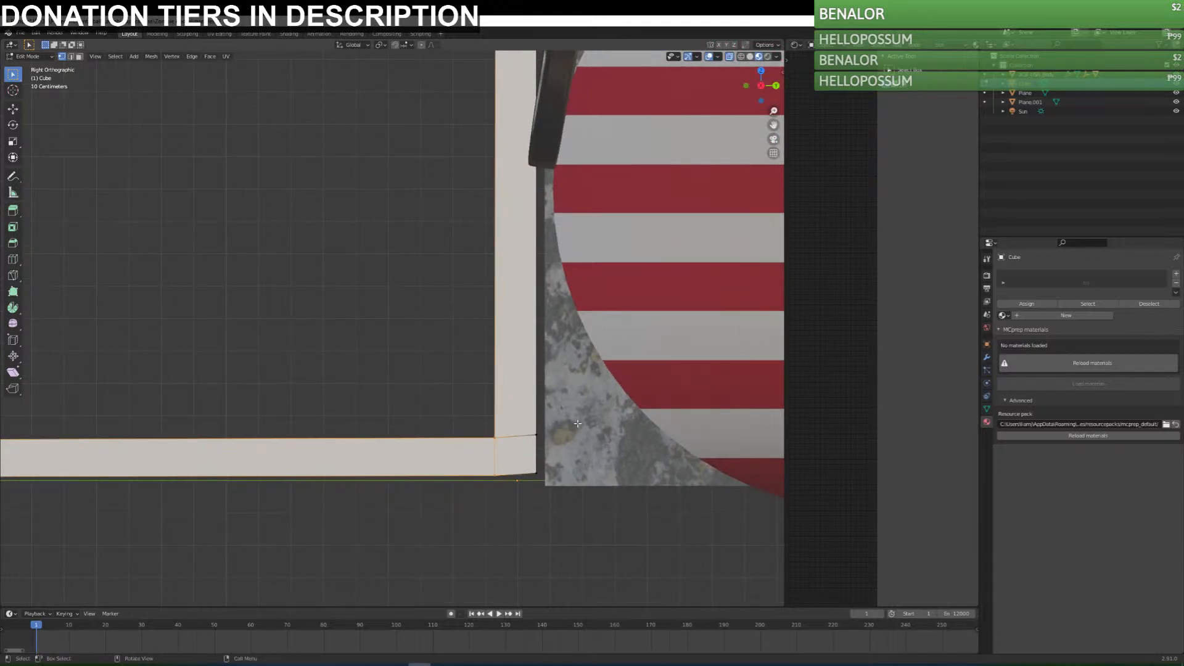
key("g")
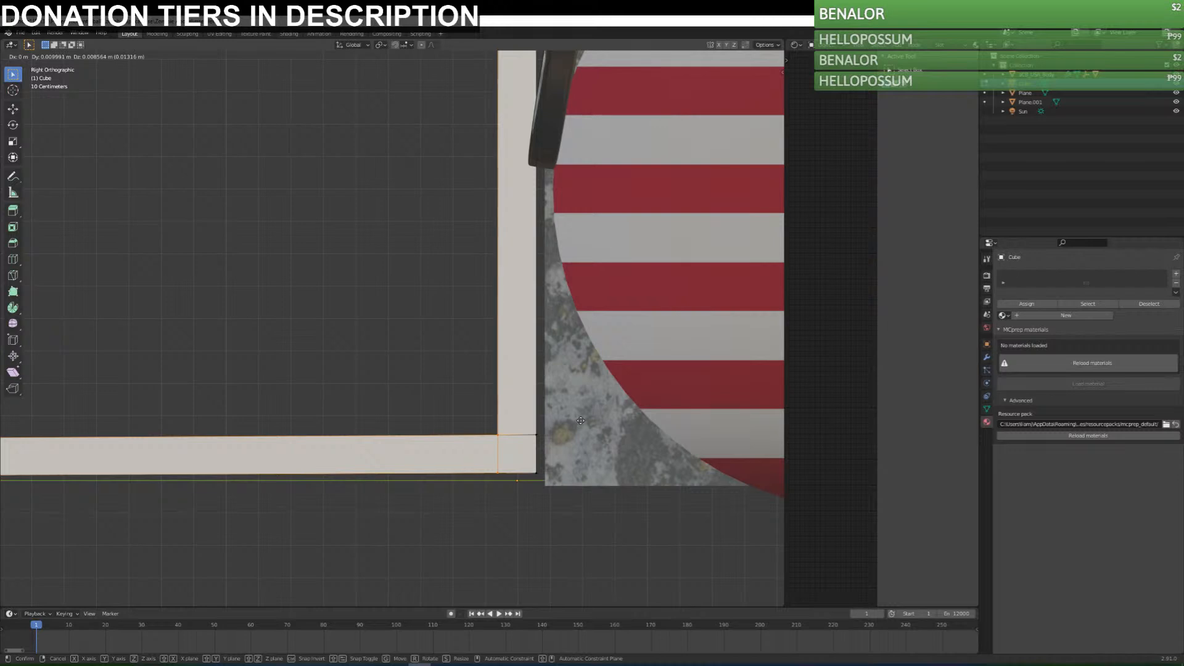
left_click(509, 441)
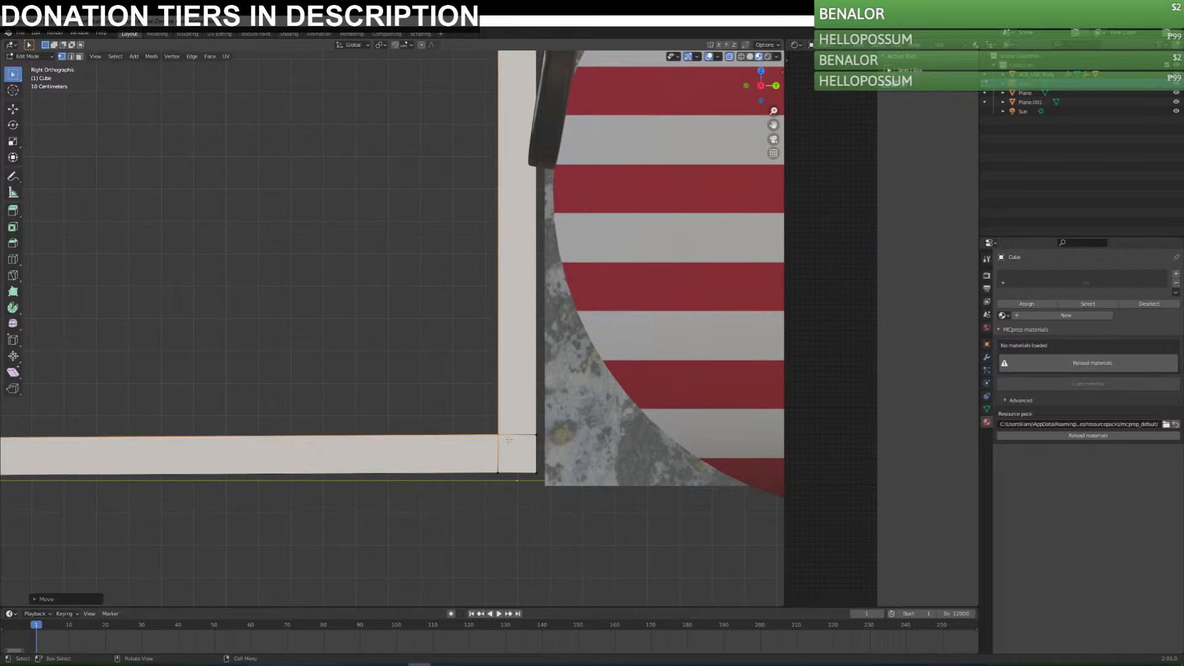
key("g")
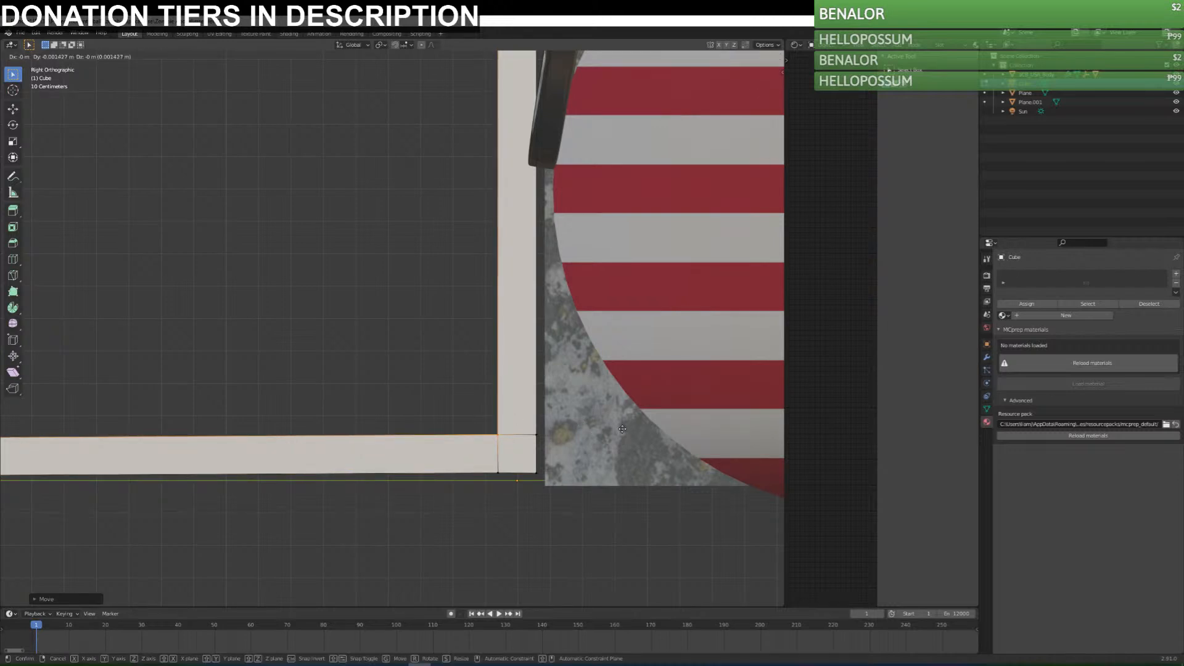
key("z")
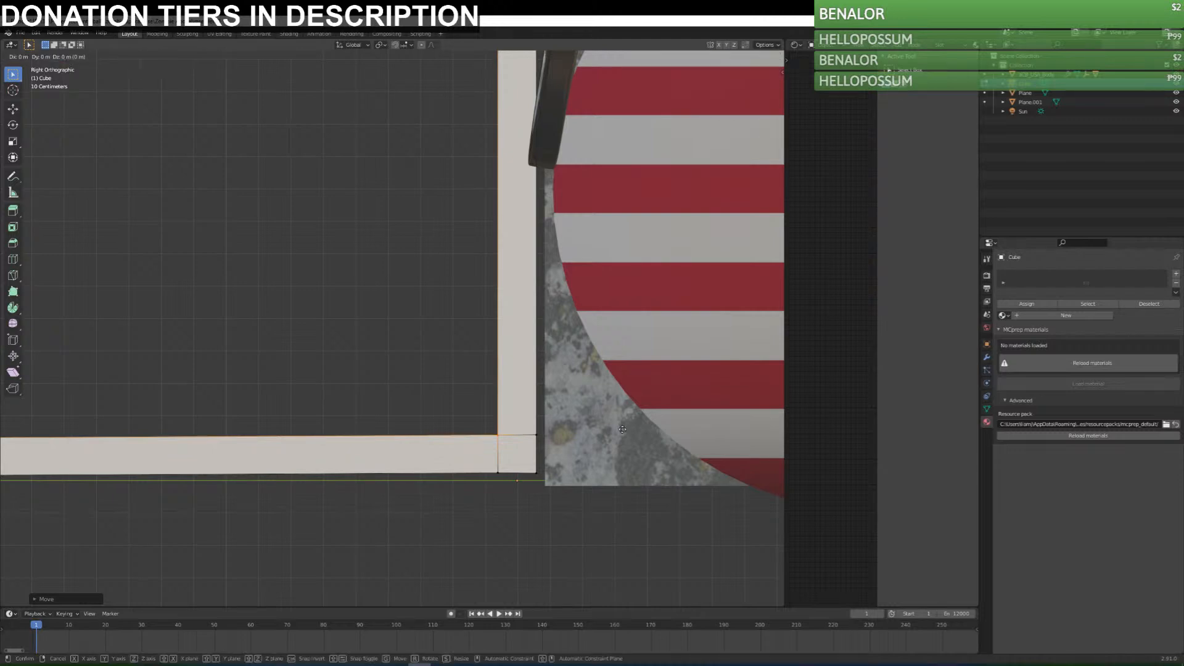
left_click(621, 429)
Try snapping the selected corner vertices to the grid, and undo it.
right_click(492, 431)
right_click(483, 423)
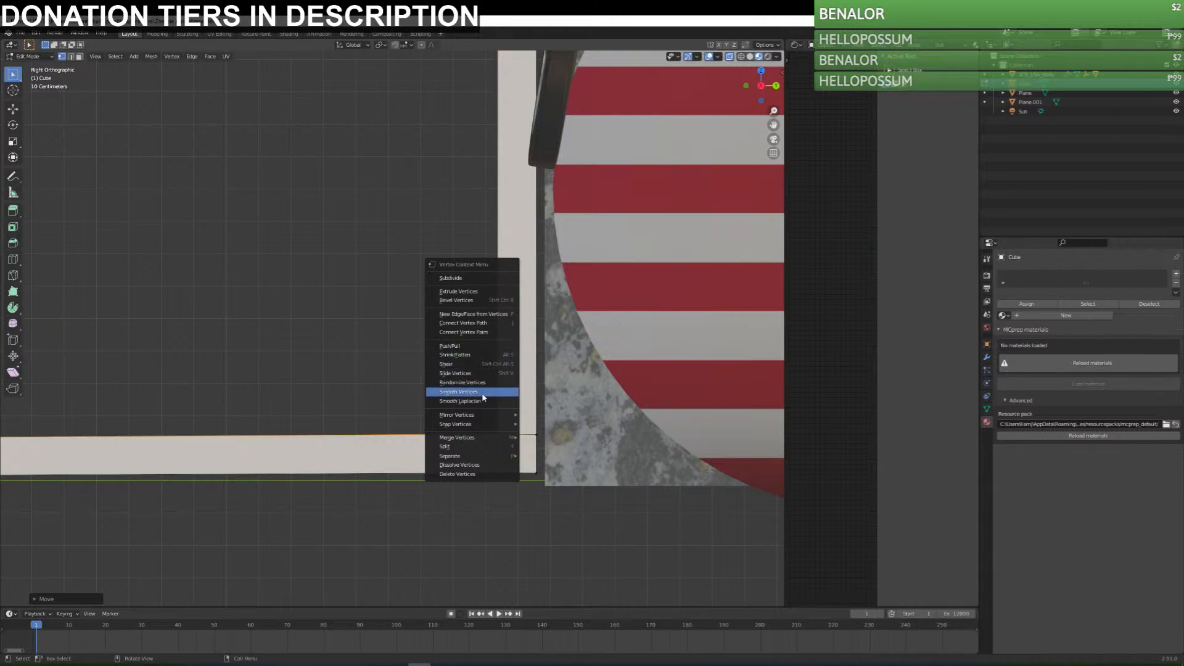
mouse_move(494, 420)
left_click(559, 426)
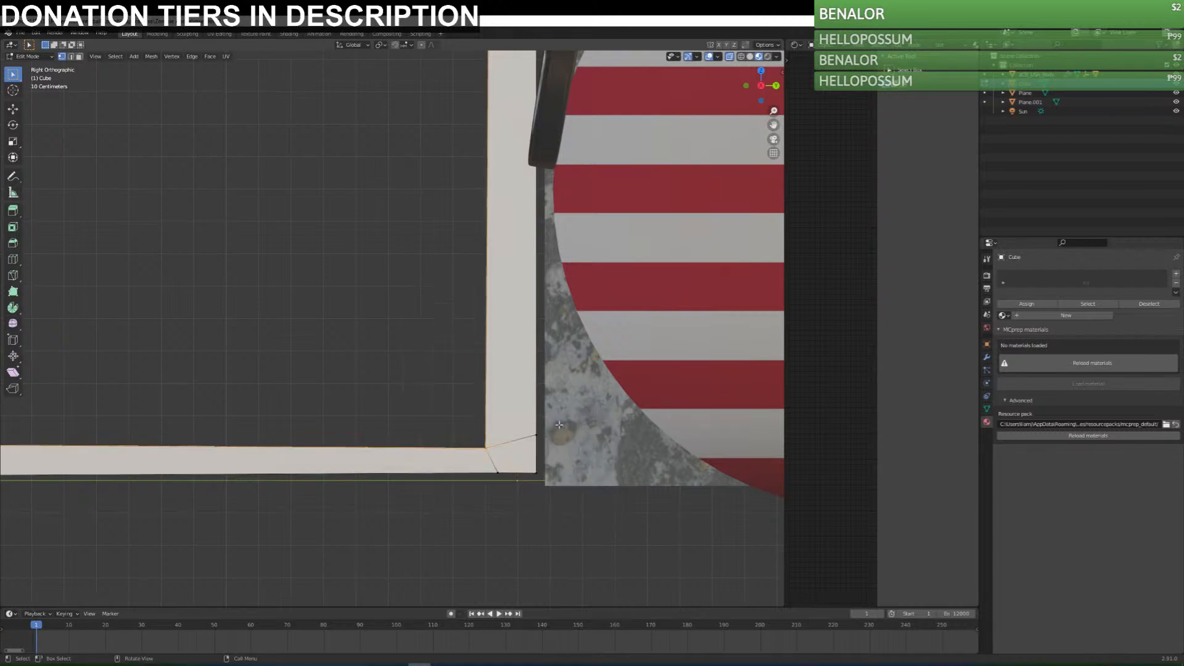
key("ctrl+z")
Snap the inner corner vertices of the sill joint to the finer centimetre grid with Selection to Grid.
scroll(557, 427, "up", 6)
middle_click_drag(668, 529, 478, 351, "shift")
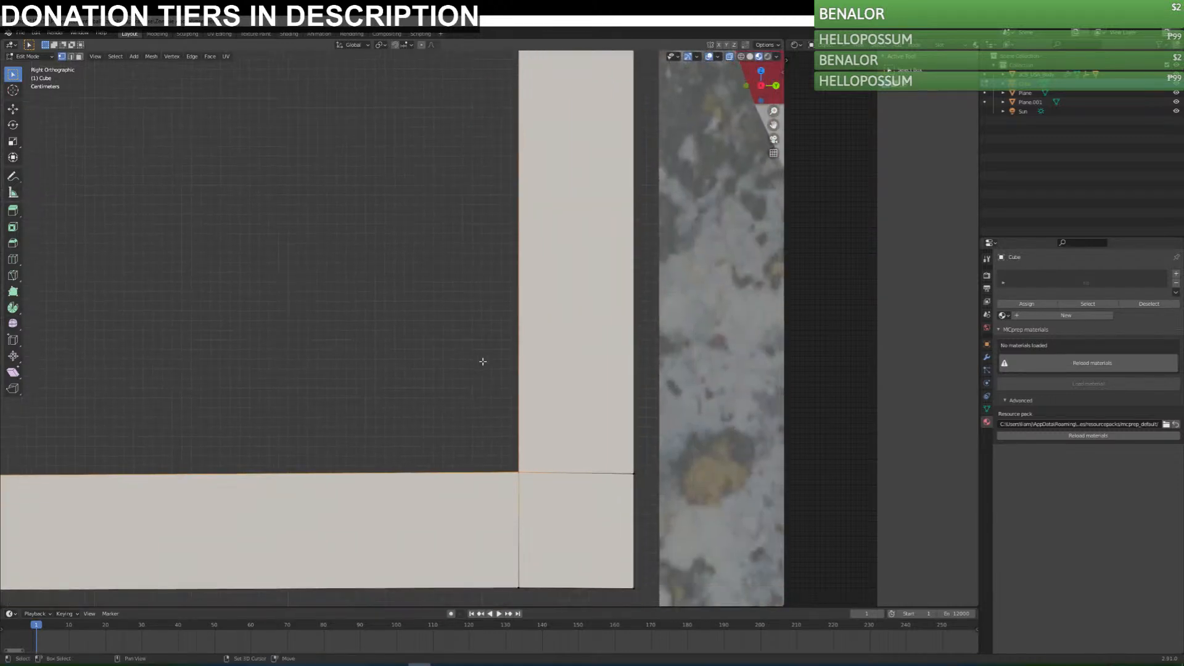
right_click(526, 475)
mouse_move(527, 478)
left_click(591, 478)
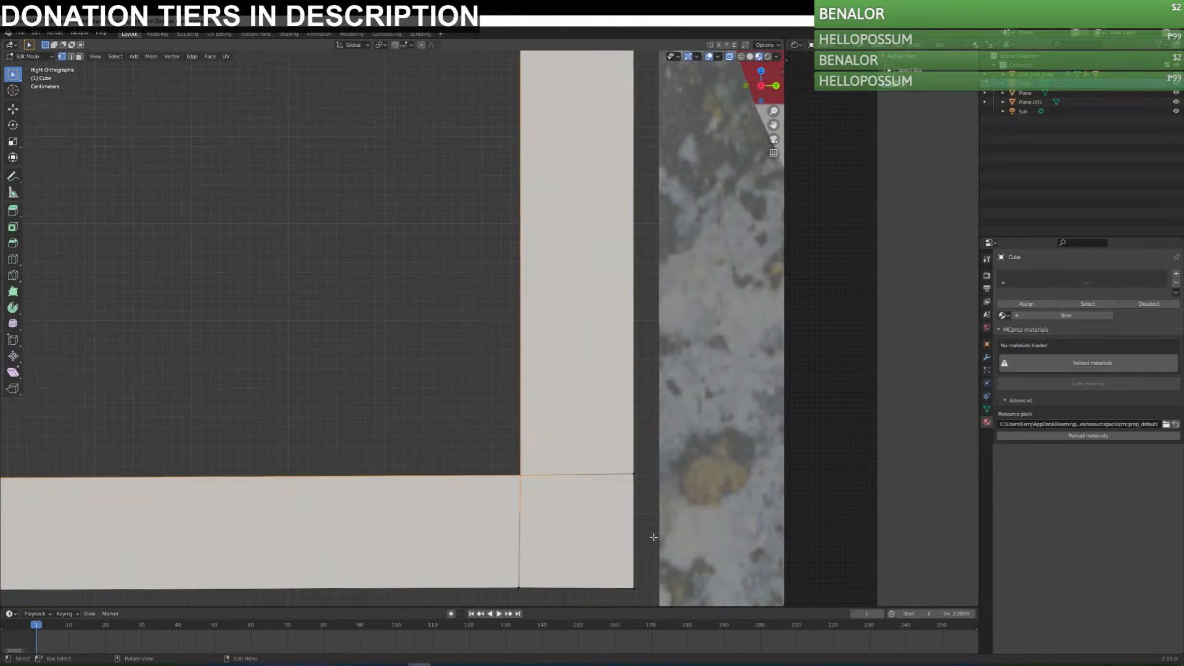
Select all vertices of the door frame and snap them to the centimetre grid with Selection to Grid.
middle_click_drag(553, 573, 475, 469, "shift")
left_click(536, 463)
right_click(536, 462)
mouse_move(537, 466)
left_click(595, 459)
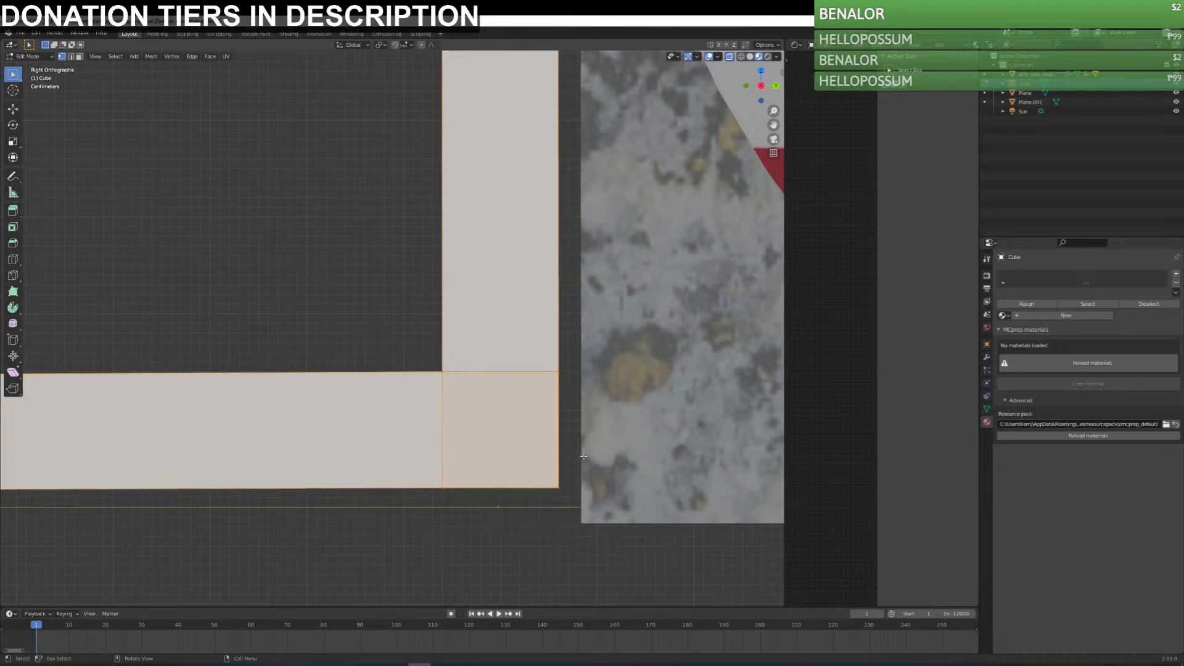
scroll(496, 430, "down", 5)
scroll(455, 212, "down", 11)
scroll(480, 207, "up", 1)
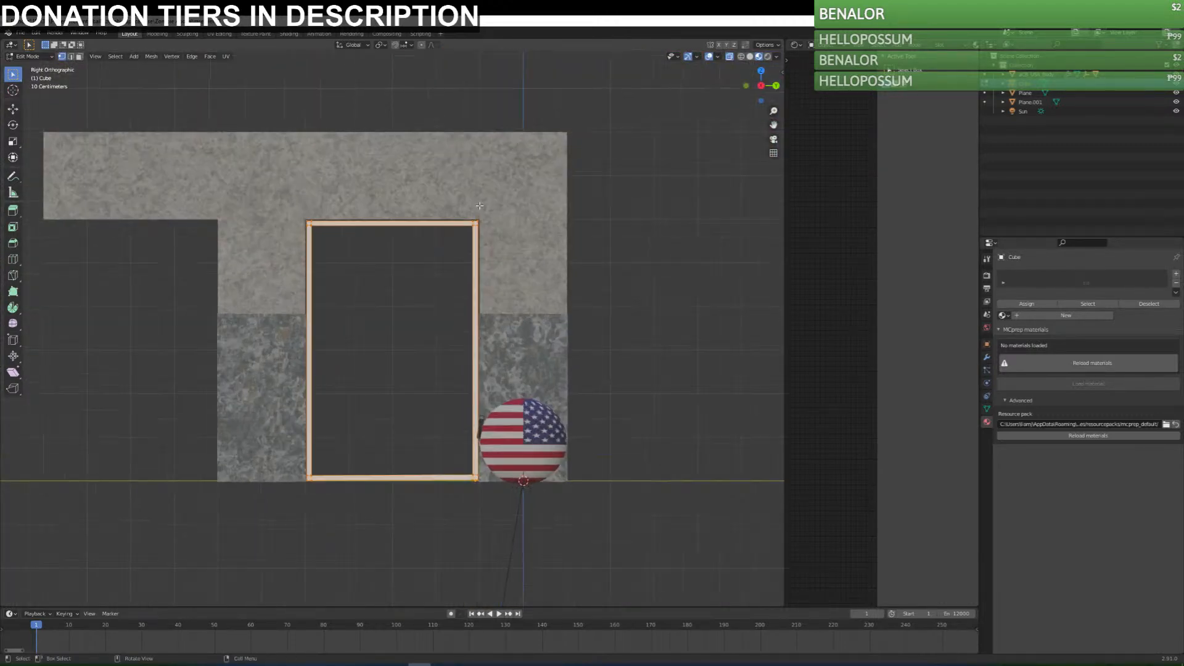
scroll(480, 208, "up", 12)
right_click(489, 289)
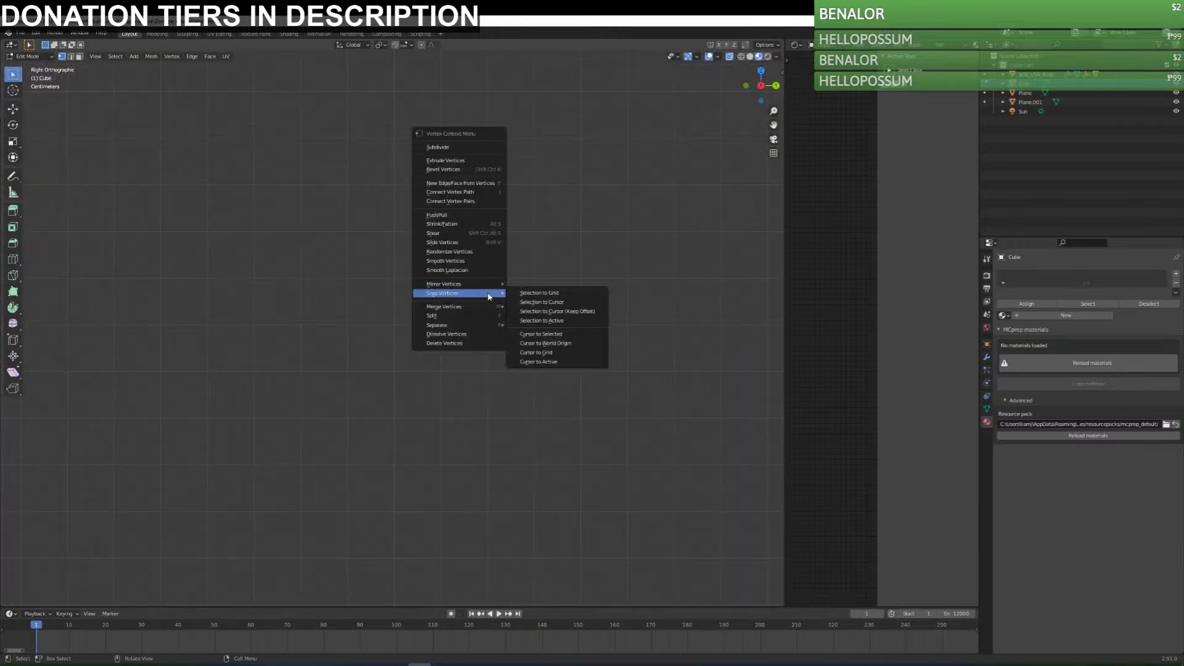
left_click(542, 296)
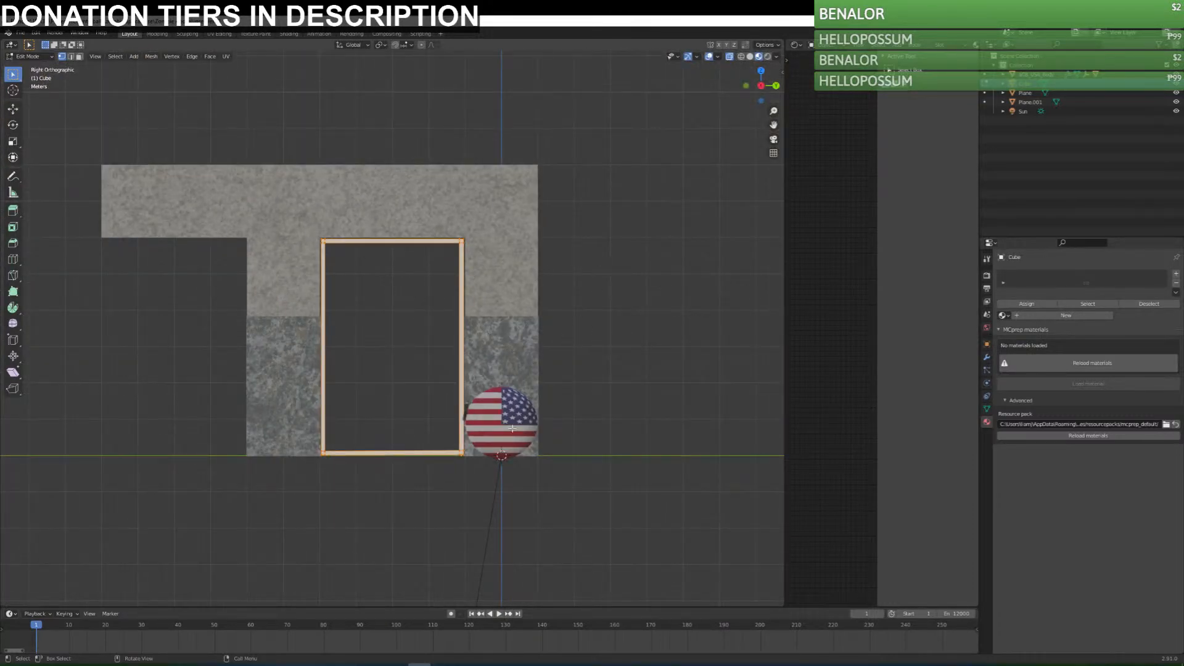
In the front orthographic view, select the sill's lowest vertices and move them up along Z, level with the other bottom vertices.
scroll(526, 403, "up", 7)
middle_click_drag(479, 484, 517, 296)
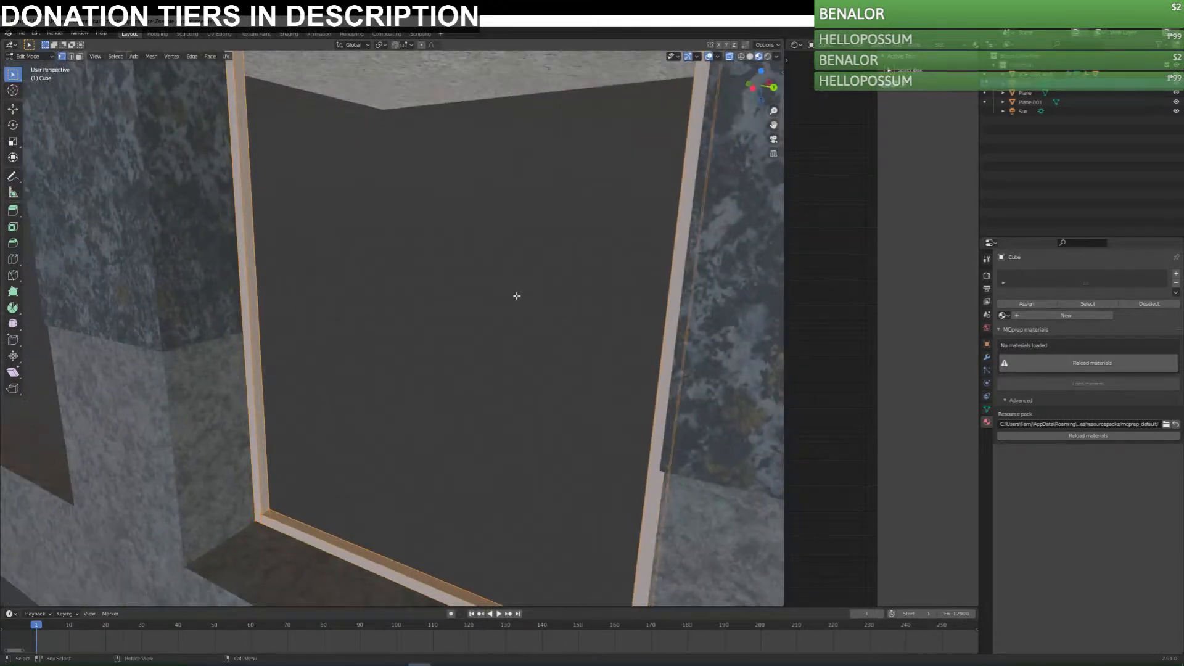
key("KP_1")
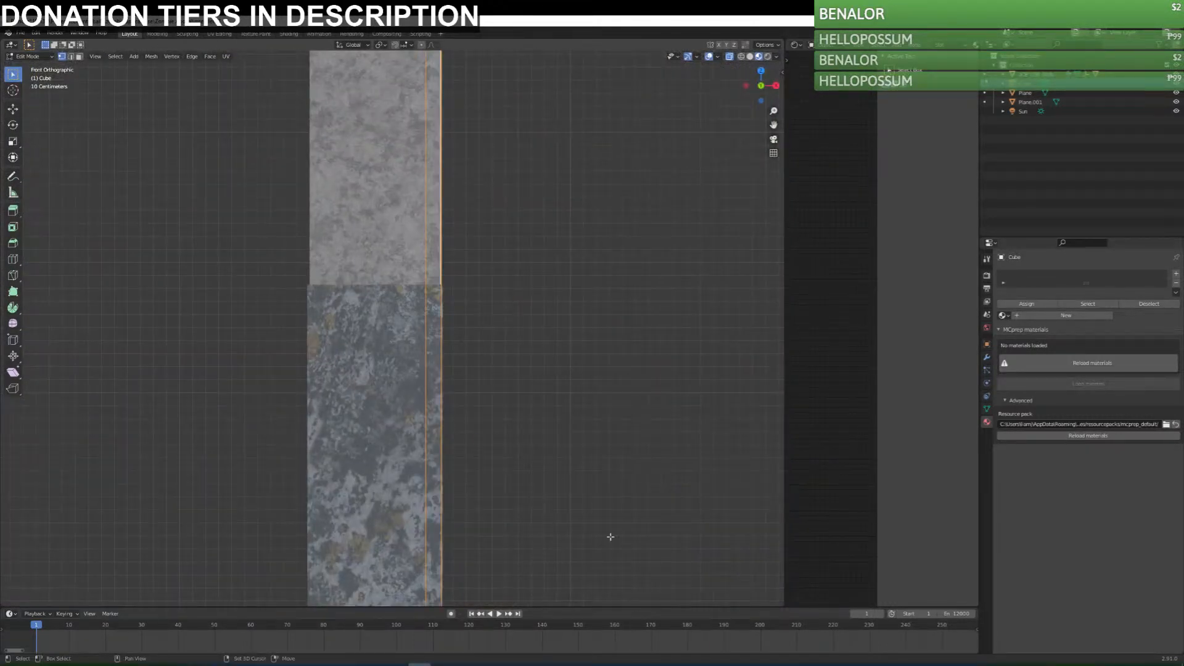
middle_click_drag(585, 508, 588, 204, "shift")
key("KP_3")
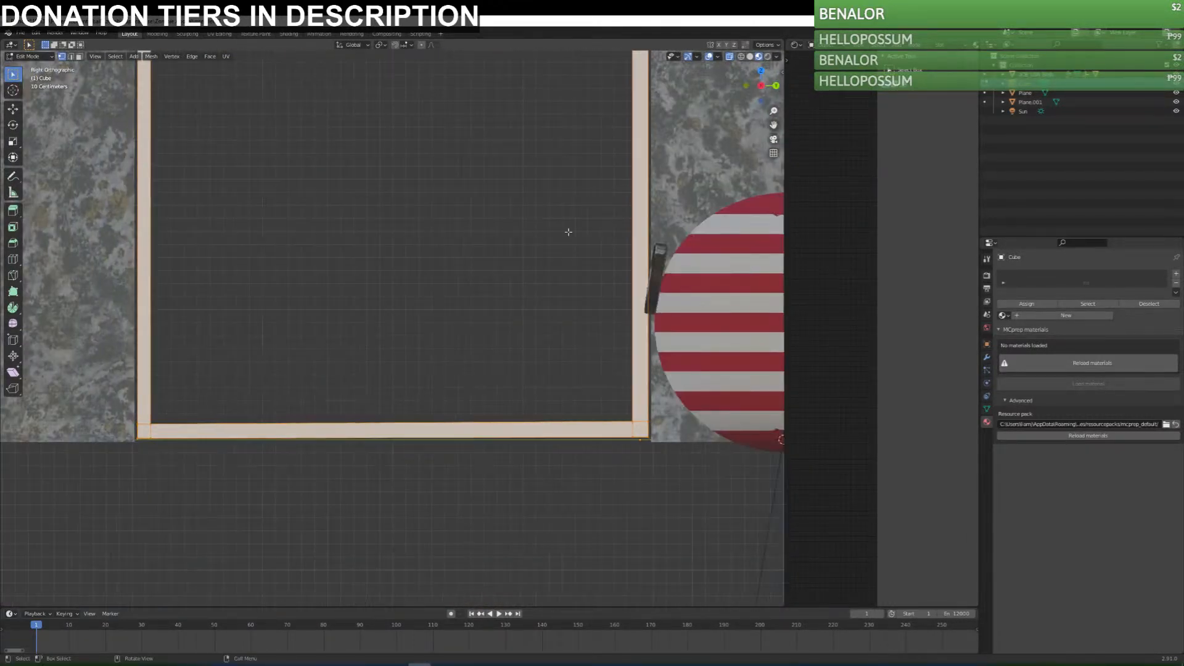
scroll(200, 443, "up", 3)
middle_click_drag(157, 446, 553, 342, "shift")
key("KP_1")
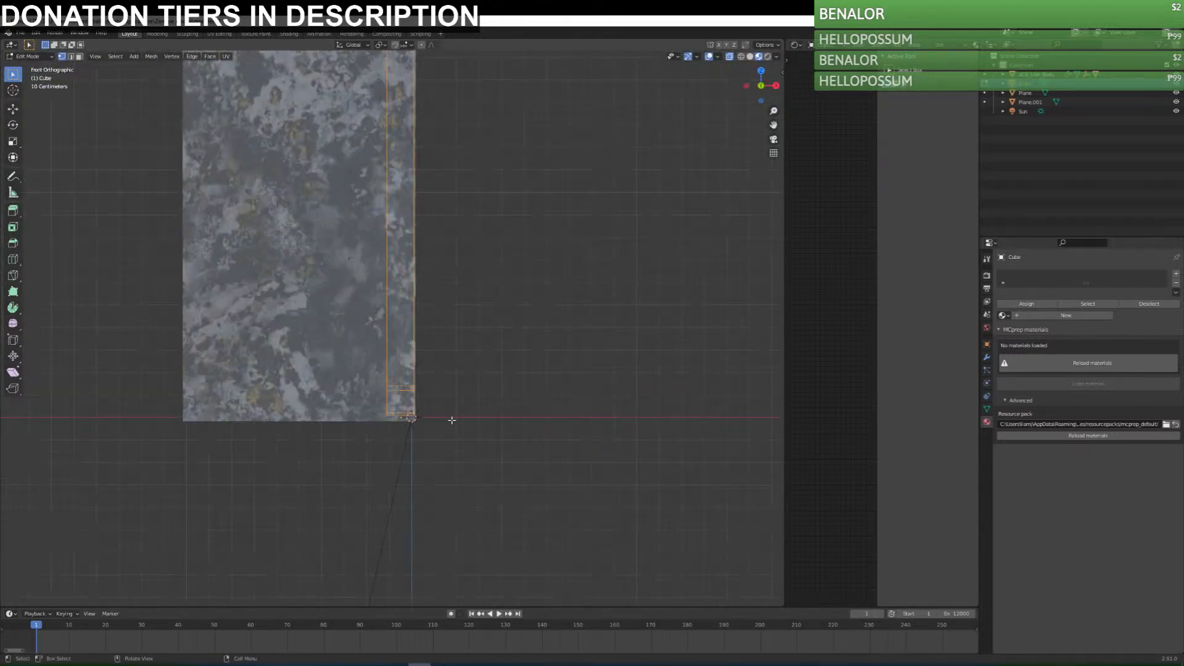
scroll(570, 509, "up", 6)
middle_click_drag(570, 509, 387, 429, "shift")
left_click_drag(327, 449, 515, 490)
key("g")
key("z")
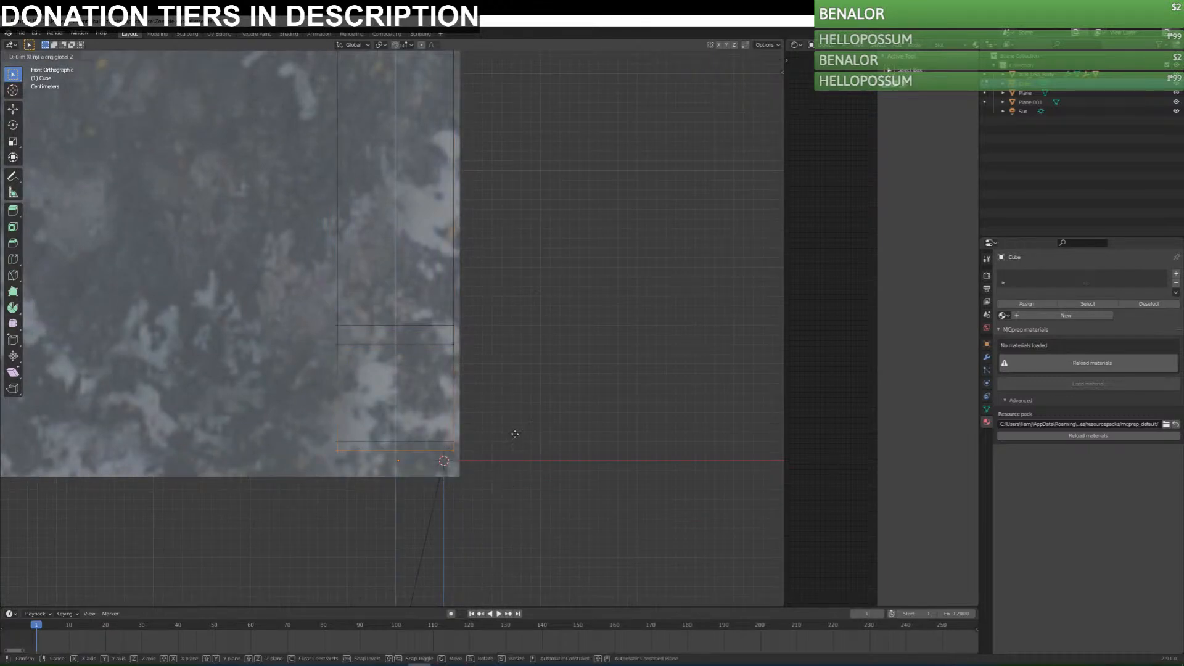
left_click(516, 430)
Select the lower of the sill's uneven top-edge vertices and move them up along Z, level with the other top-edge vertices.
left_click_drag(324, 316, 478, 362)
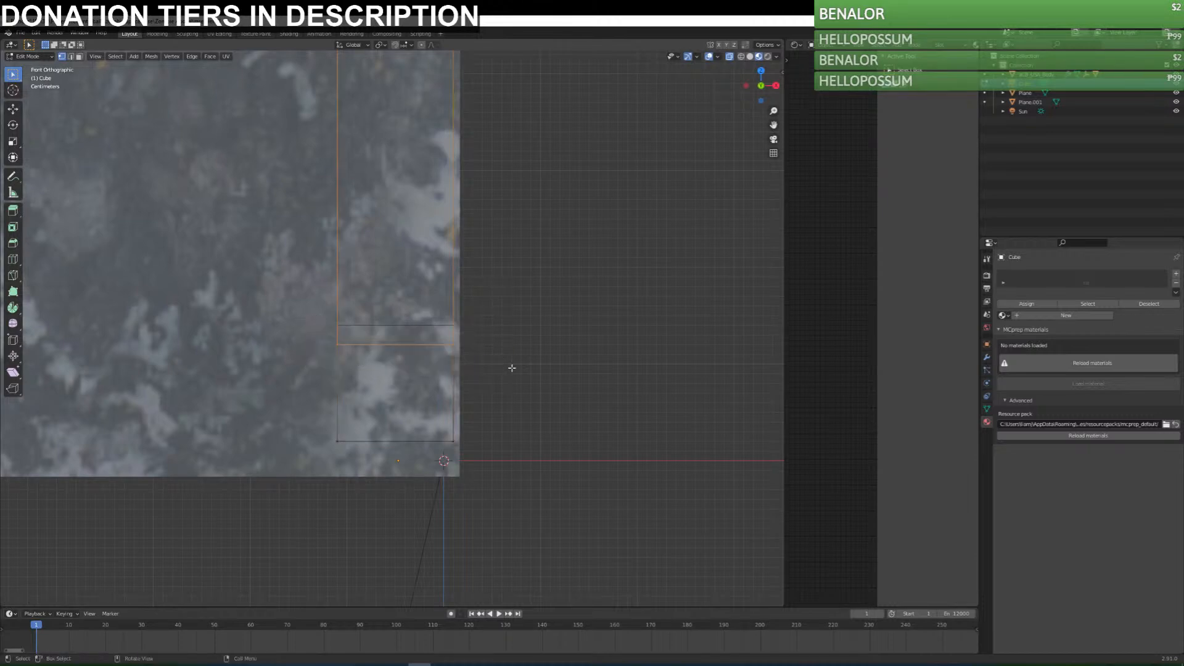
key("g")
key("z")
left_click(513, 351)
middle_click_drag(568, 392, 494, 405)
Leave Edit Mode on the door frame and save the file.
scroll(464, 405, "down", 14)
key("Tab")
key("ctrl+s")
In the top orthographic view, extrude the door frame deeper into the wall's thickness along its normal.
key("Tab")
key("a")
scroll(485, 402, "up", 5)
key("KP_7")
scroll(498, 393, "down", 9)
left_click_drag(339, 227, 384, 430)
scroll(400, 362, "up", 5)
key("e")
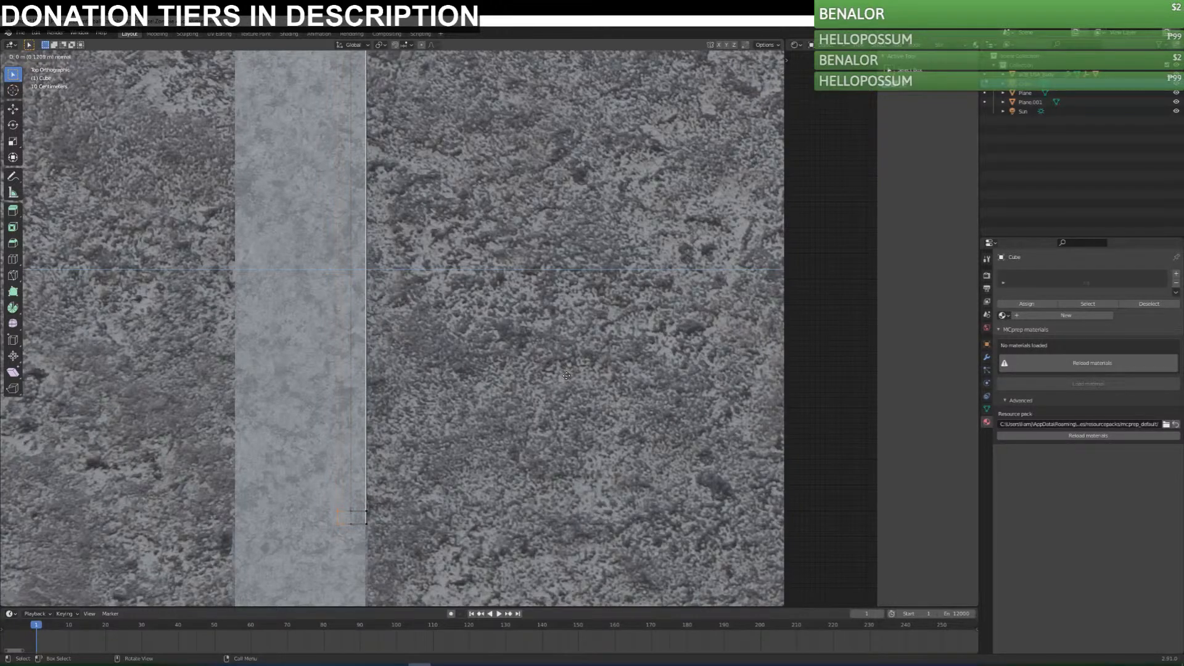
left_click(568, 376)
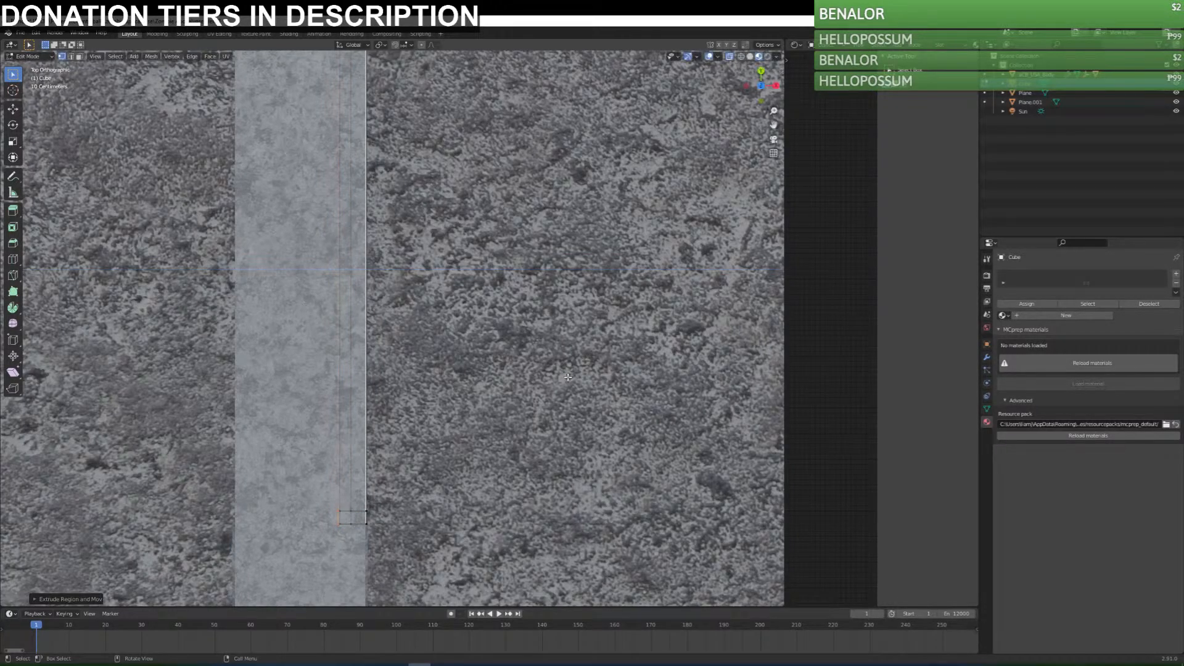
Select the door frame's outer face vertices in the top view and move them about 0.028 m along X toward the wall's surface.
left_click_drag(423, 557, 356, 68)
middle_click_drag(459, 127, 480, 203, "shift")
left_click_drag(474, 190, 378, 395)
middle_click_drag(388, 407, 404, 163, "shift")
left_click_drag(445, 527, 395, 472)
key("g")
key("x")
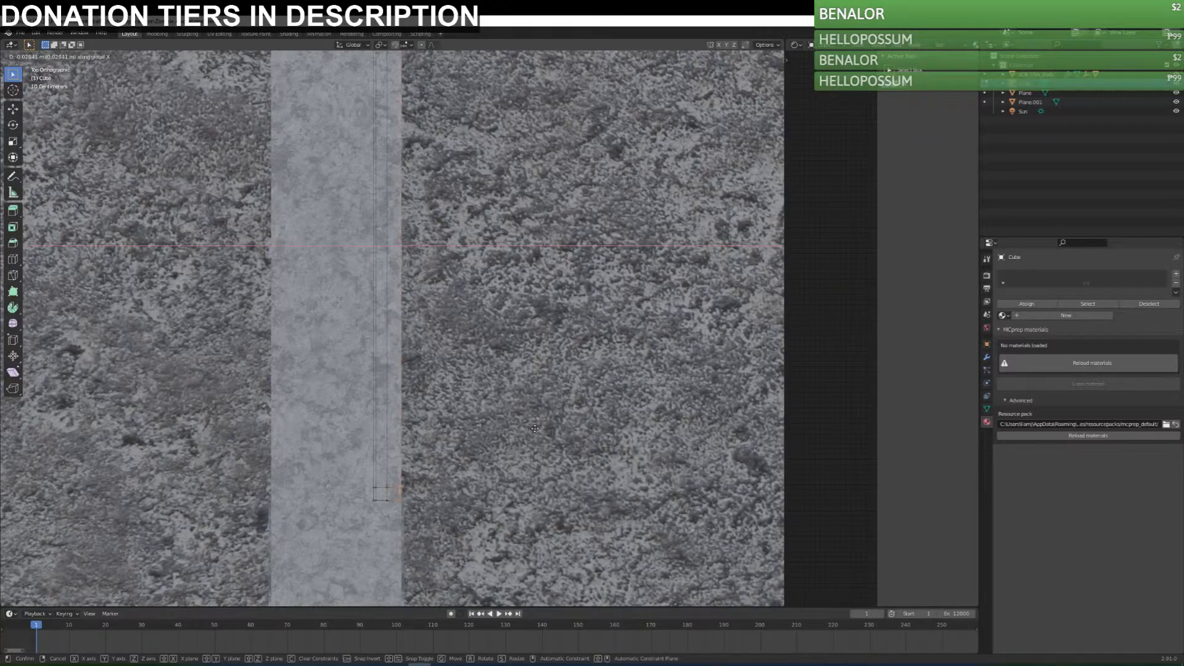
left_click(535, 429)
Extrude the door frame's outer face slightly along its normal and check the result in Object Mode.
key("e")
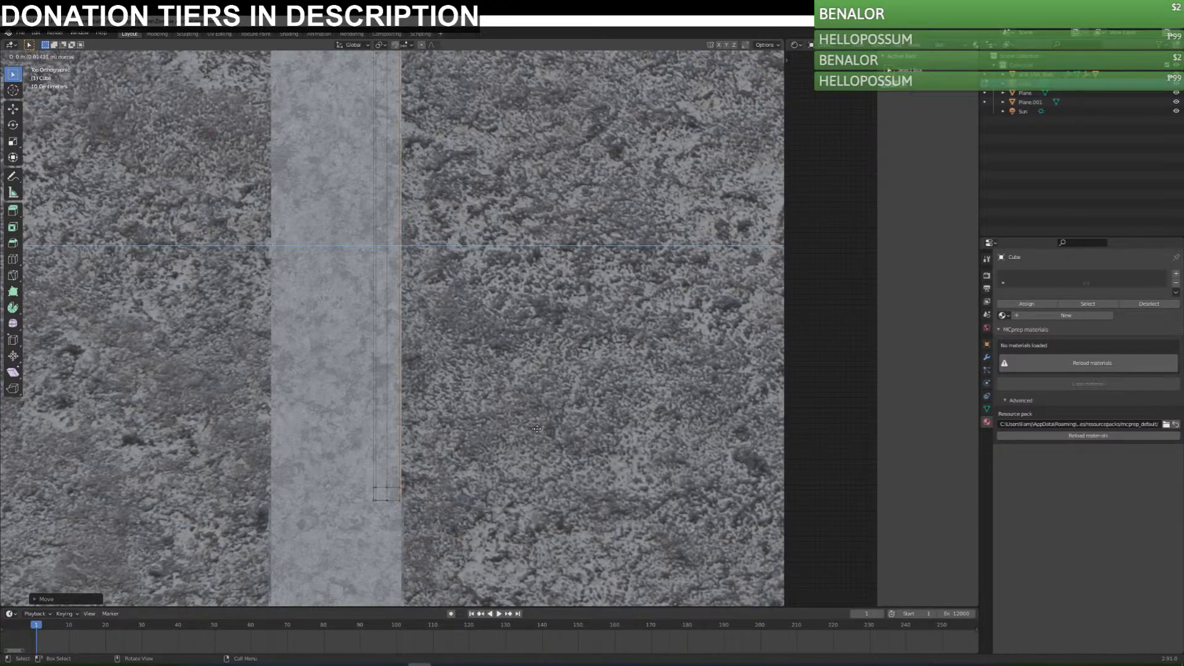
left_click(538, 430)
middle_click_drag(549, 457, 493, 389)
scroll(447, 395, "down", 2)
key("Tab")
key("Tab")
scroll(487, 365, "down", 4)
key("Tab")
key("Tab")
scroll(469, 386, "up", 3)
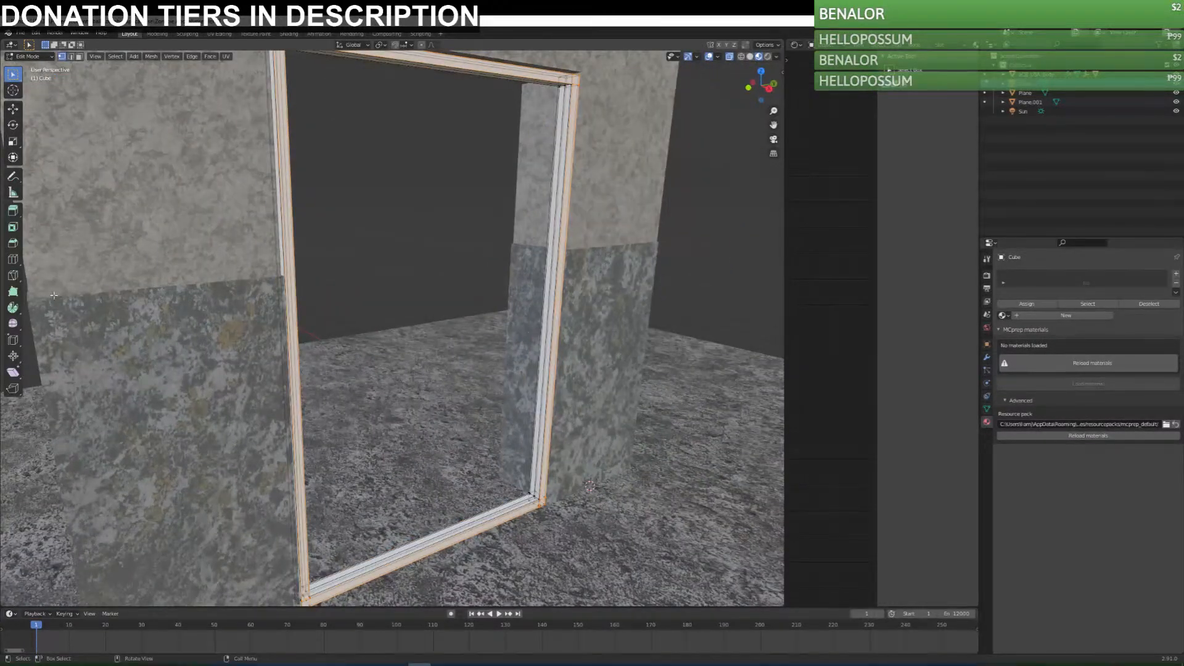
Use Loop Cut to add edge loops to the door frame near its lower corner and its opposite upper corner.
left_click(14, 259)
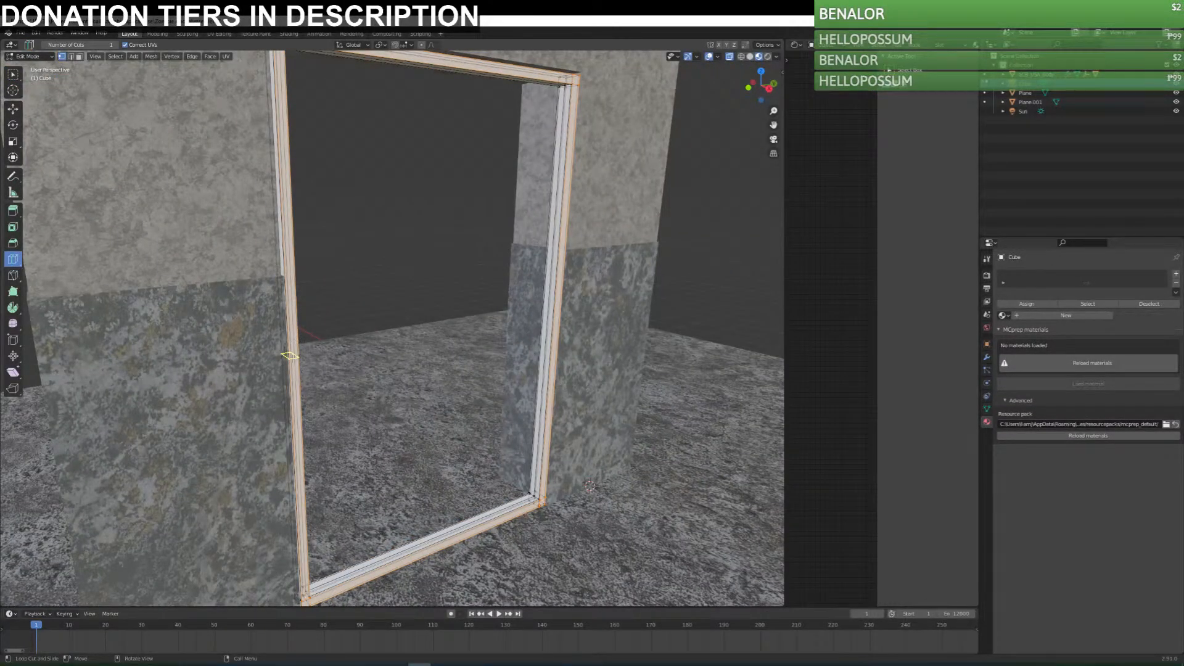
left_click(306, 600)
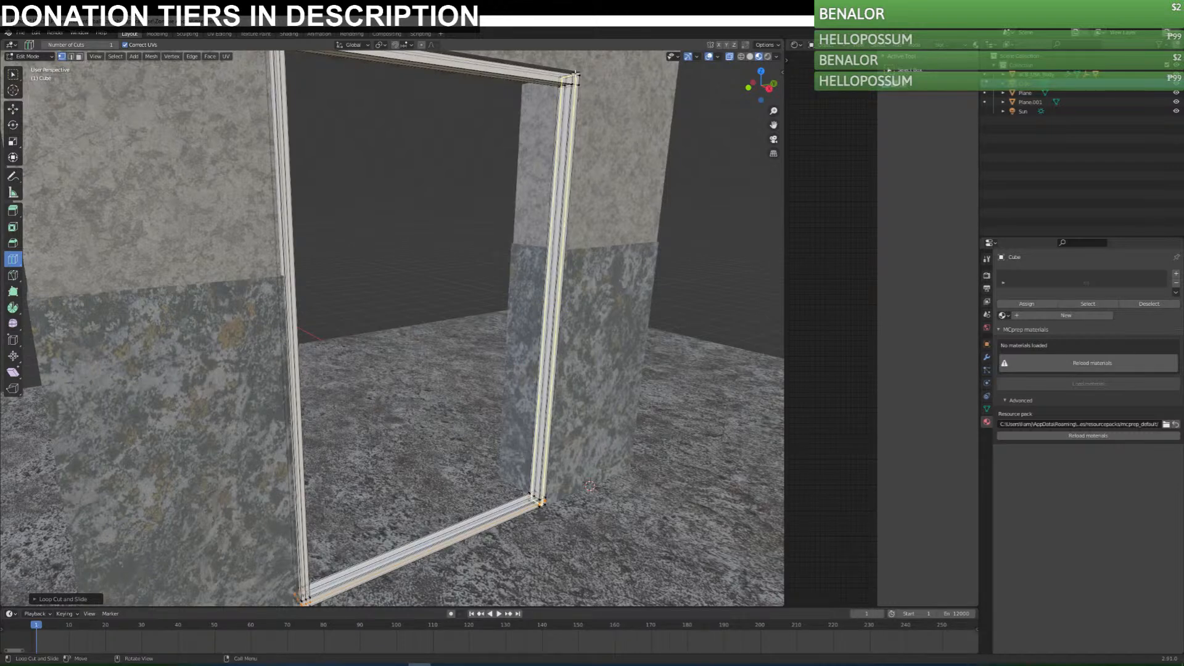
left_click(580, 101)
middle_click_drag(581, 103, 484, 264)
scroll(462, 269, "up", 2)
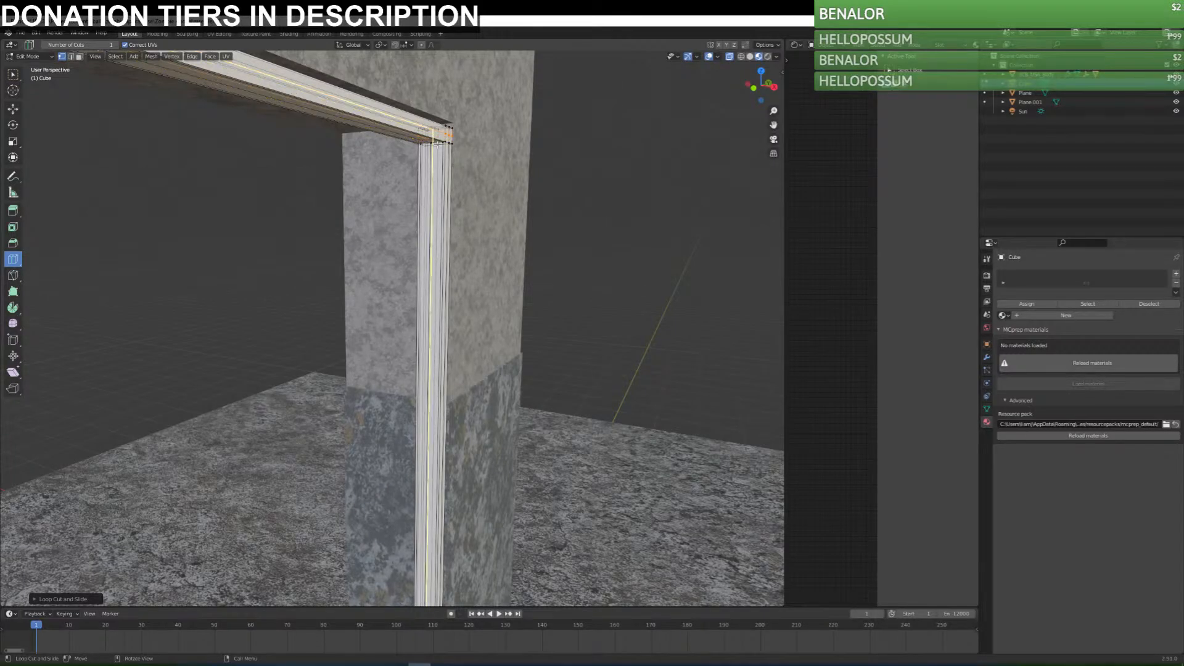
middle_click_drag(455, 377, 536, 364)
scroll(444, 395, "down", 4)
middle_click_drag(363, 350, 395, 321)
Try adding a modifier to the door frame in Object Mode, and remove it.
key("Tab")
left_click(987, 357)
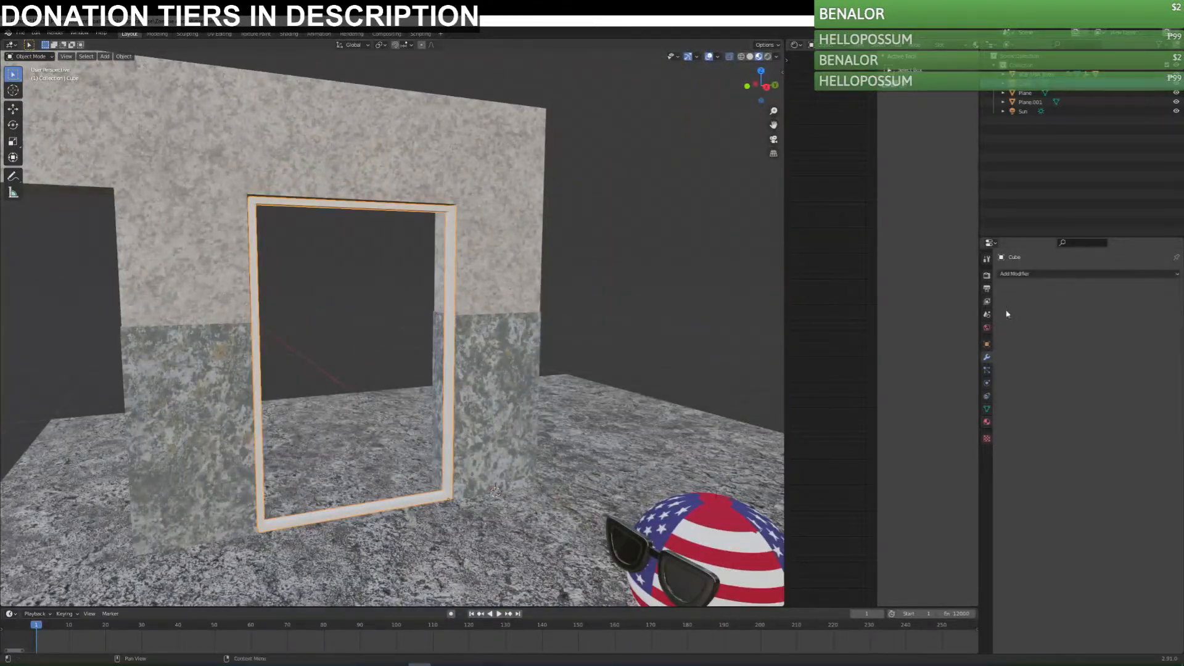
left_click(1029, 274)
left_click(1008, 431)
middle_click_drag(469, 346, 512, 370)
left_click(1164, 290)
middle_click_drag(412, 312, 407, 345)
Add edge loops to the door frame's vertical post beside the USA ball, one near its upper corner and one near its lower corner.
key("Tab")
key("KP_1")
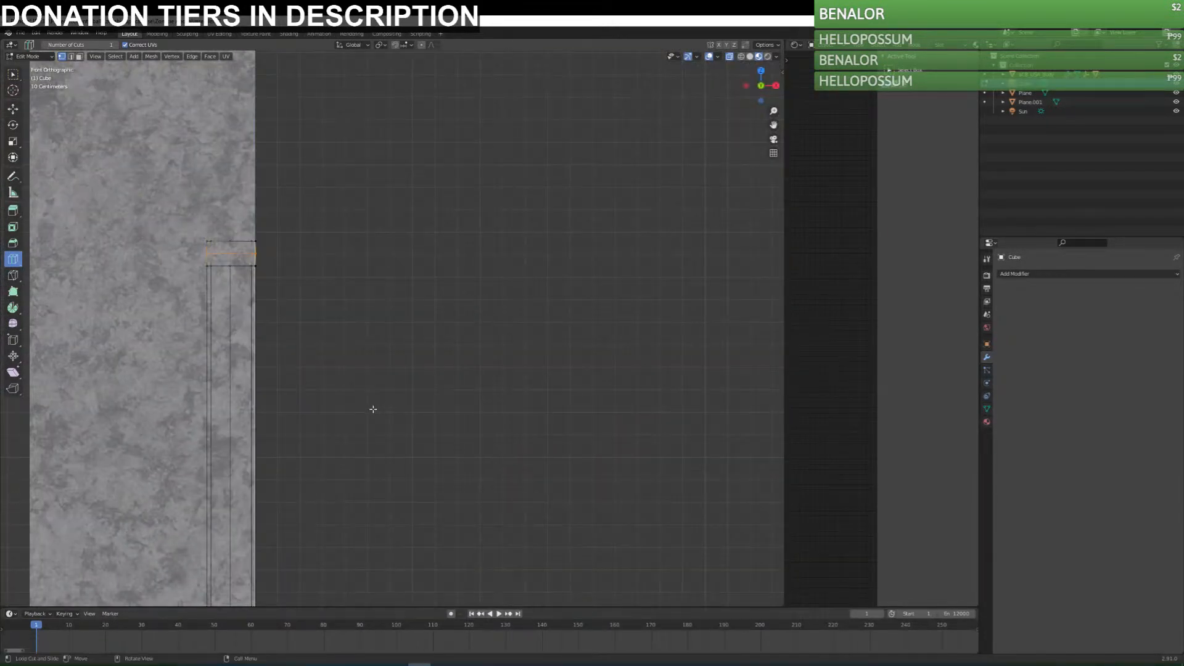
key("KP_3")
scroll(384, 408, "down", 7)
middle_click_drag(387, 489, 504, 346, "shift")
left_click_drag(530, 355, 557, 170)
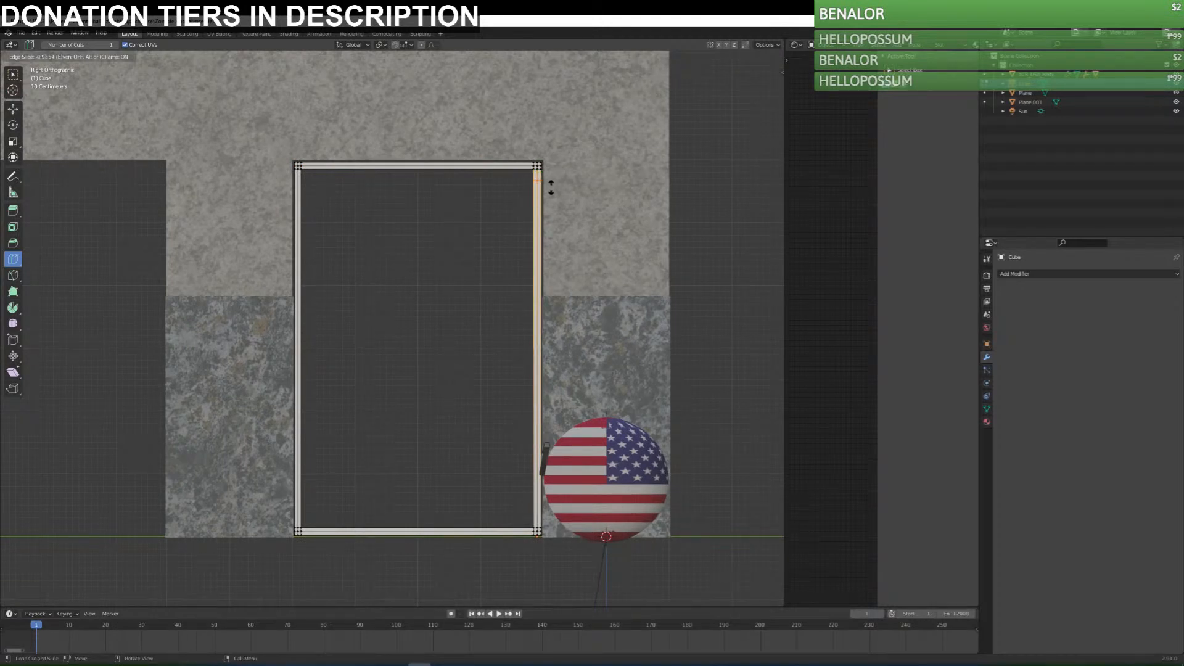
left_click_drag(556, 179, 556, 176)
left_click_drag(540, 335, 579, 506)
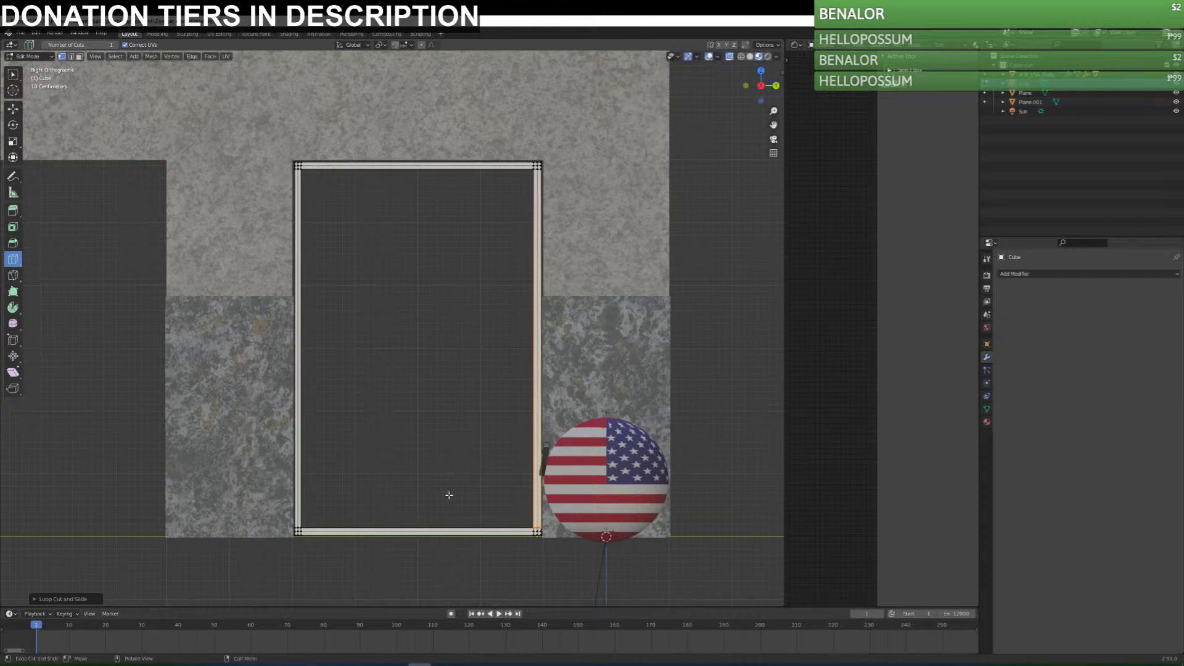
Add supporting edge loops close to the corners on the door frame's bottom rail, other vertical post and top rail.
left_click_drag(420, 532, 539, 549, "ctrl")
left_click_drag(415, 533, 308, 535, "ctrl")
left_click_drag(297, 348, 304, 487)
left_click_drag(310, 532, 308, 533)
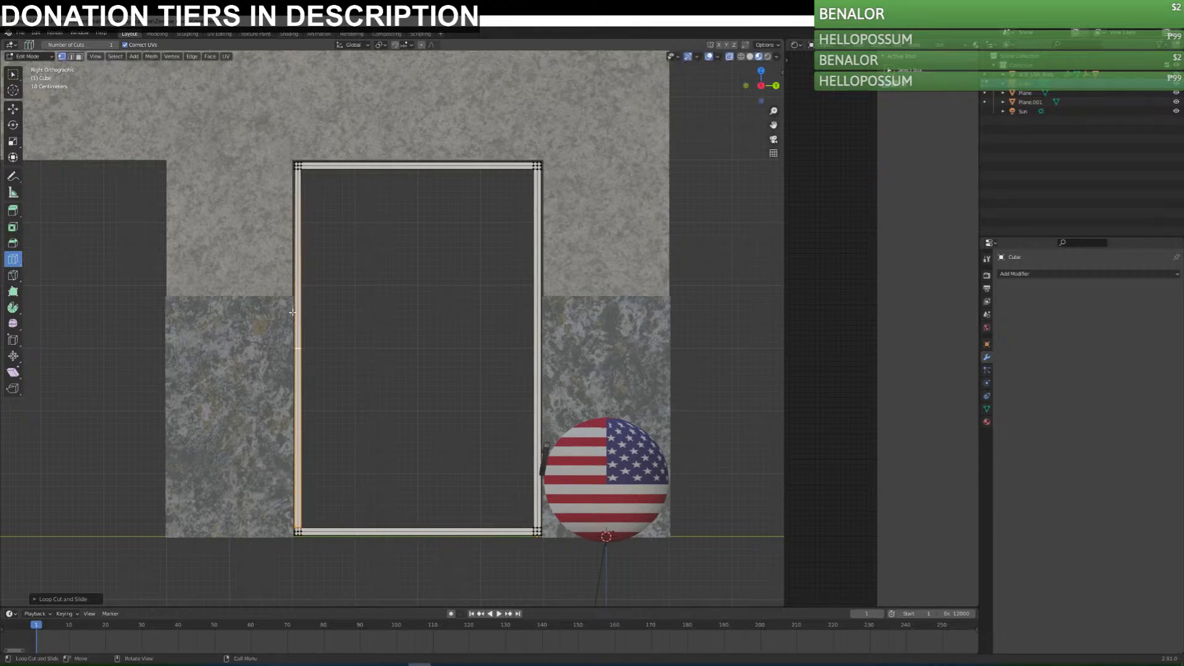
left_click_drag(296, 336, 343, 178)
left_click_drag(350, 159, 397, 176, "ctrl")
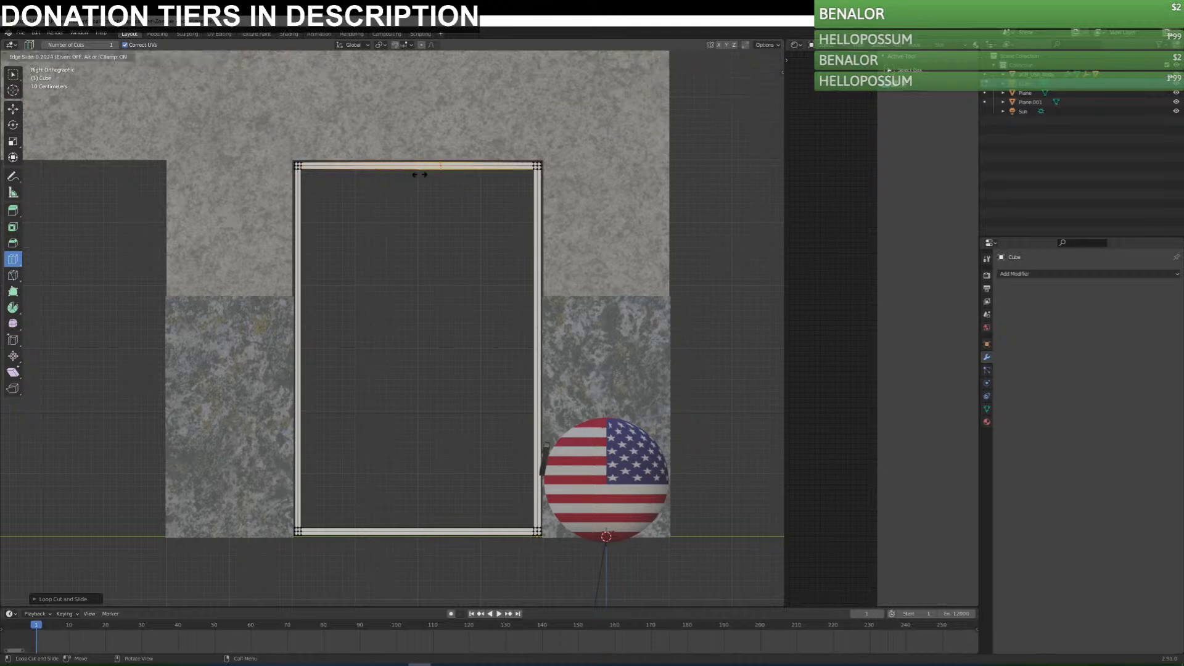
left_click_drag(505, 183, 512, 184)
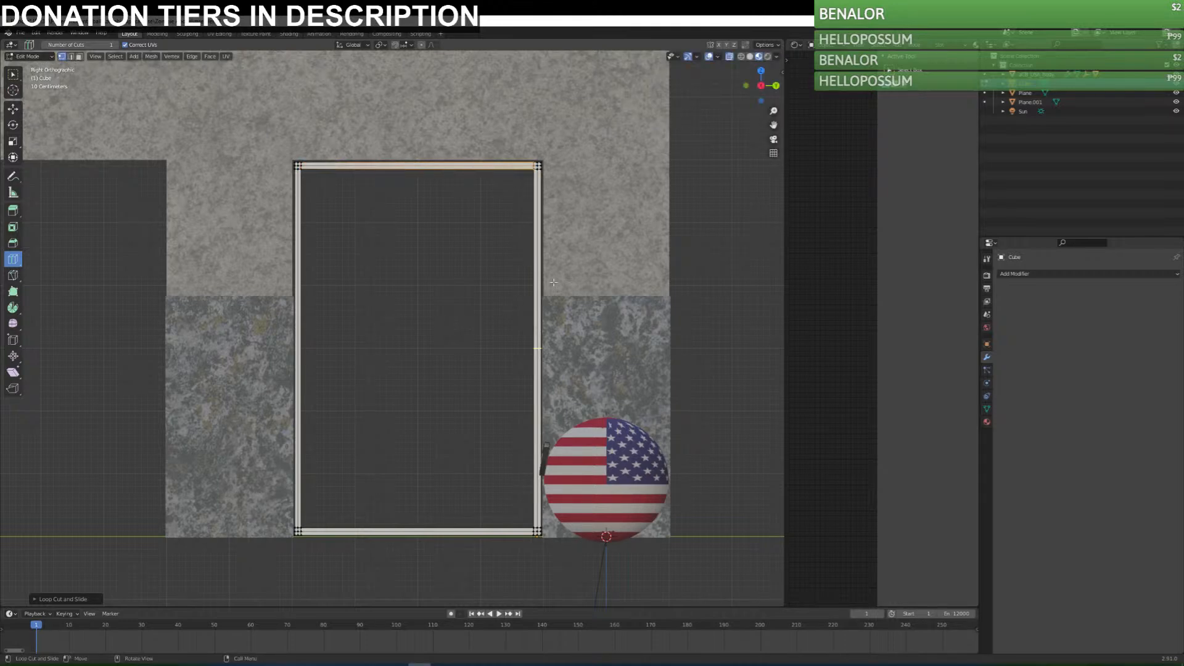
Return to Object Mode and add a Subdivision Surface modifier to the door frame.
middle_click_drag(446, 286, 449, 327)
key("Tab")
left_click(1030, 275)
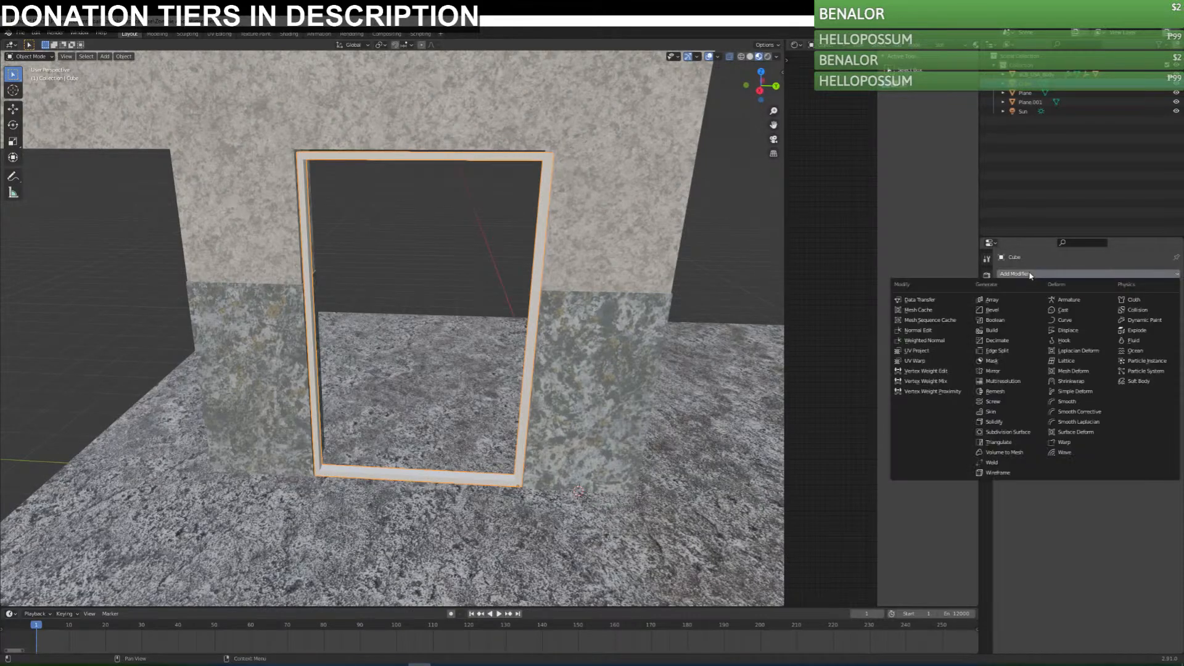
left_click(1006, 424)
Use Loop Cut to add lengthwise edge loops near the door frame's outer edges to sharpen its subdivided profile.
scroll(436, 438, "up", 2)
middle_click_drag(436, 438, 515, 460)
key("Tab")
scroll(423, 425, "up", 3)
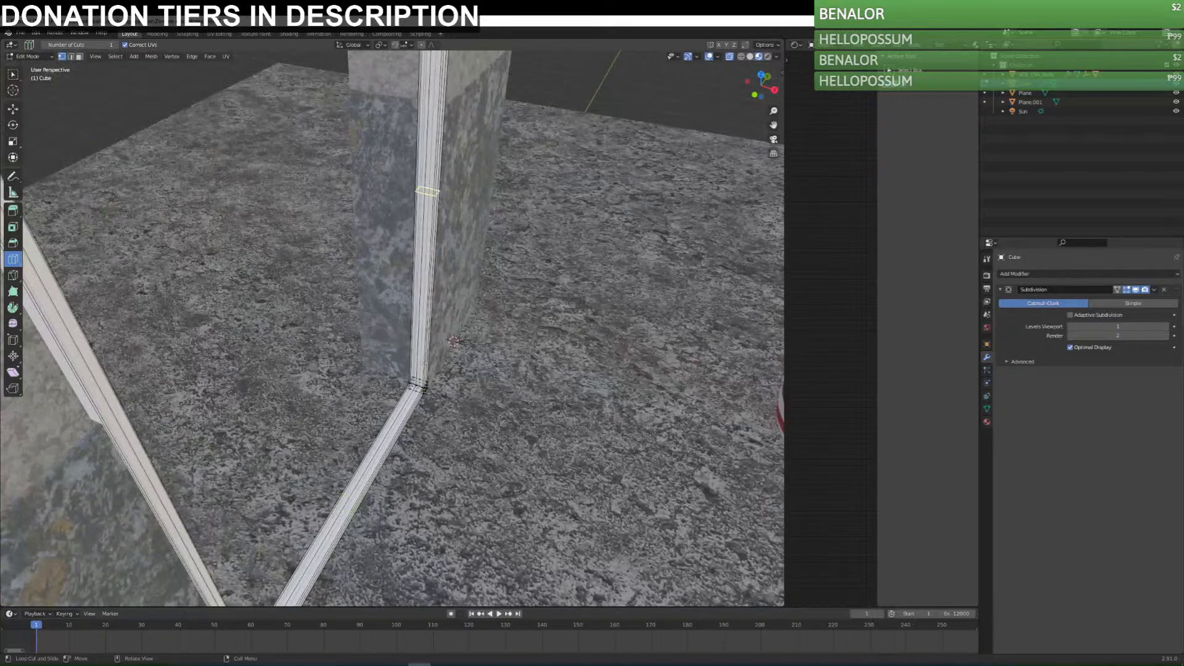
mouse_move(423, 389)
left_mouse_down()
mouse_move(430, 399)
mouse_move(402, 383)
left_mouse_up()
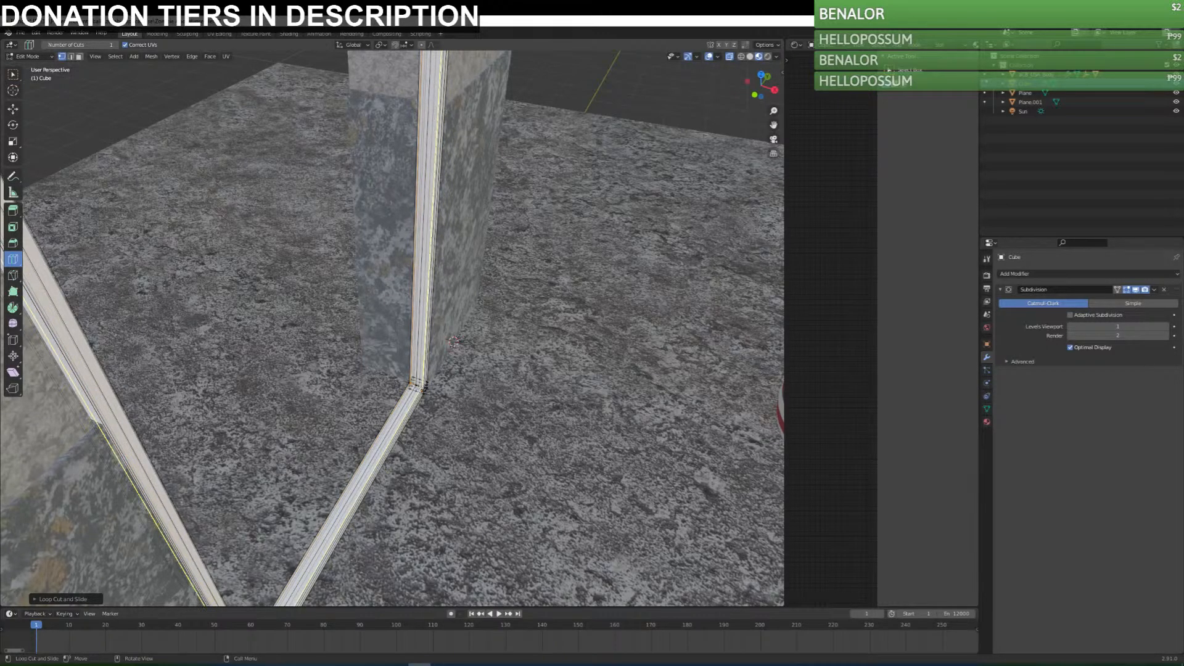
middle_click_drag(422, 386, 325, 483)
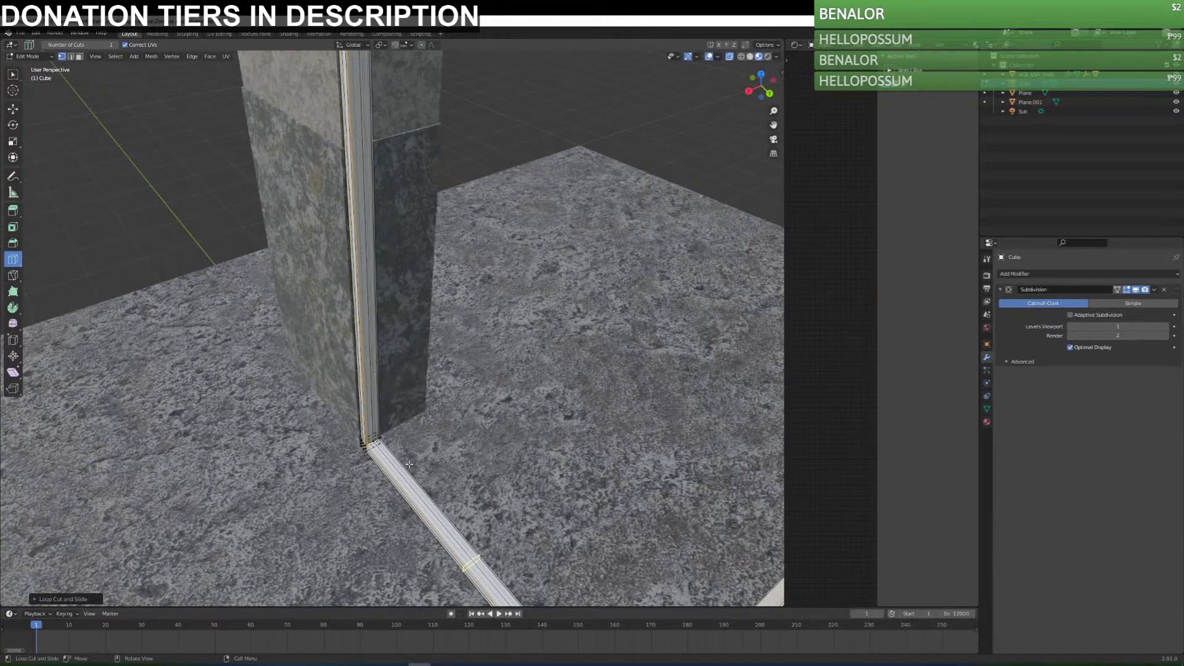
Inspect the subdivided door frame in Object Mode and save the file.
key("Tab")
middle_click_drag(567, 417, 382, 361)
middle_click_drag(527, 248, 262, 320)
scroll(262, 320, "down", 4)
key("ctrl+s")
Add a cube to the door frame's mesh in Edit Mode.
key("Tab")
middle_click_drag(547, 346, 350, 271)
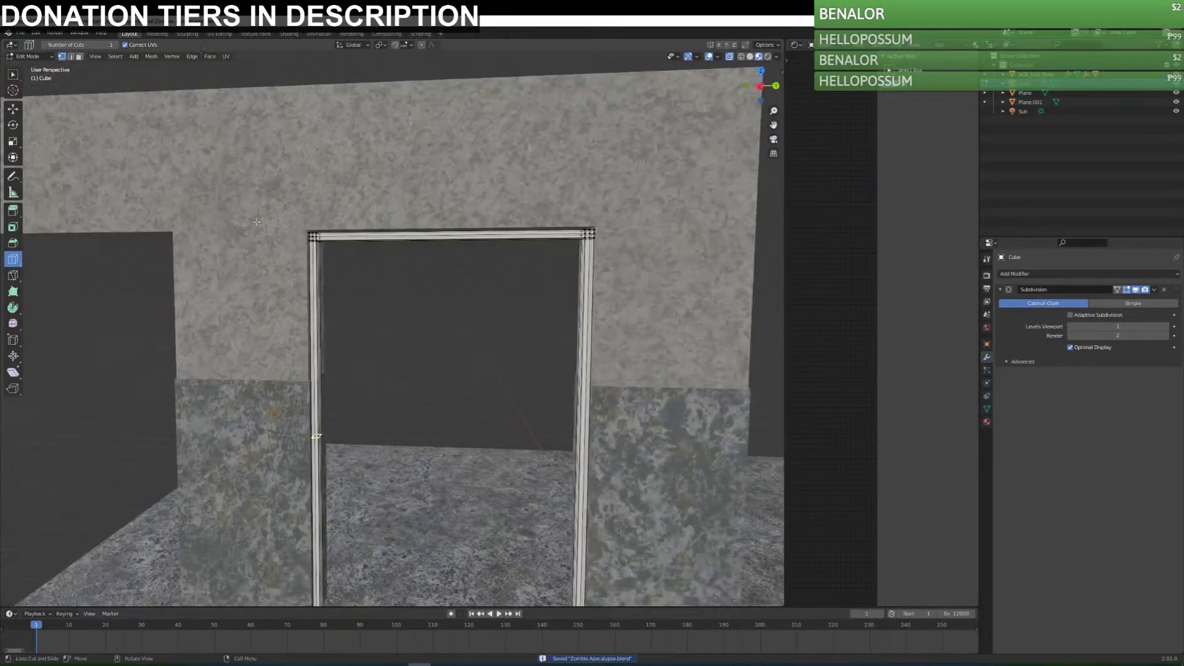
key("shift+a")
left_click(433, 372)
middle_click_drag(433, 372, 542, 420)
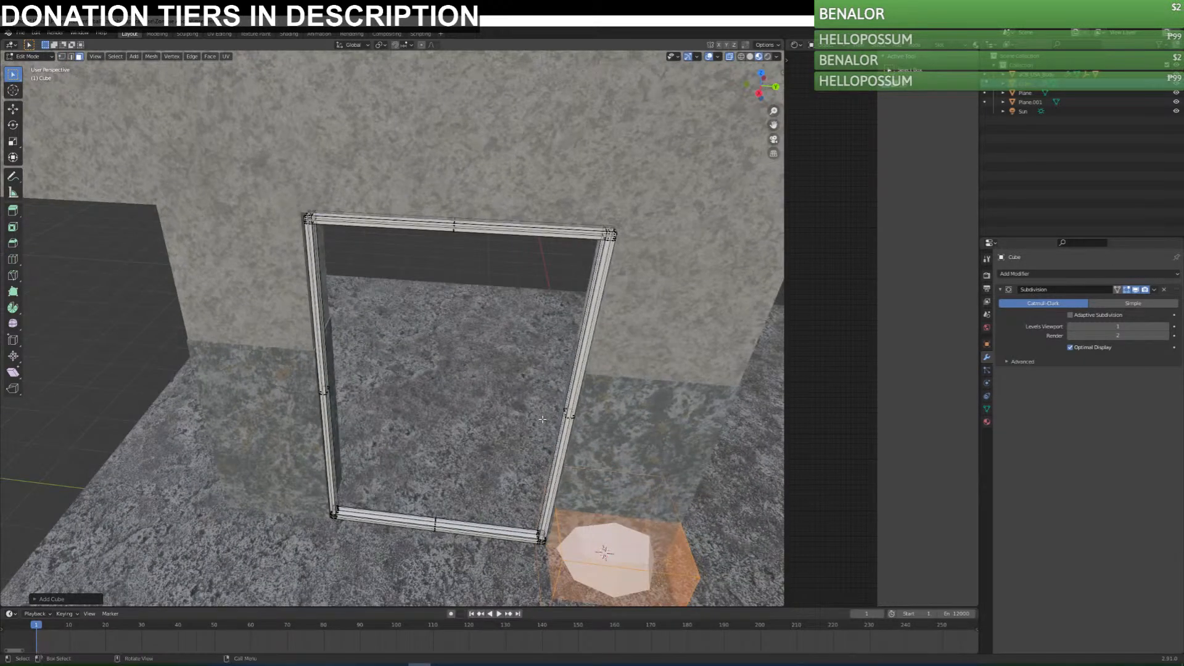
Move the new cube onto the door frame's corner in the top view and scale it down to the frame's thickness.
key("KP_7")
middle_click_drag(523, 233, 515, 371, "shift")
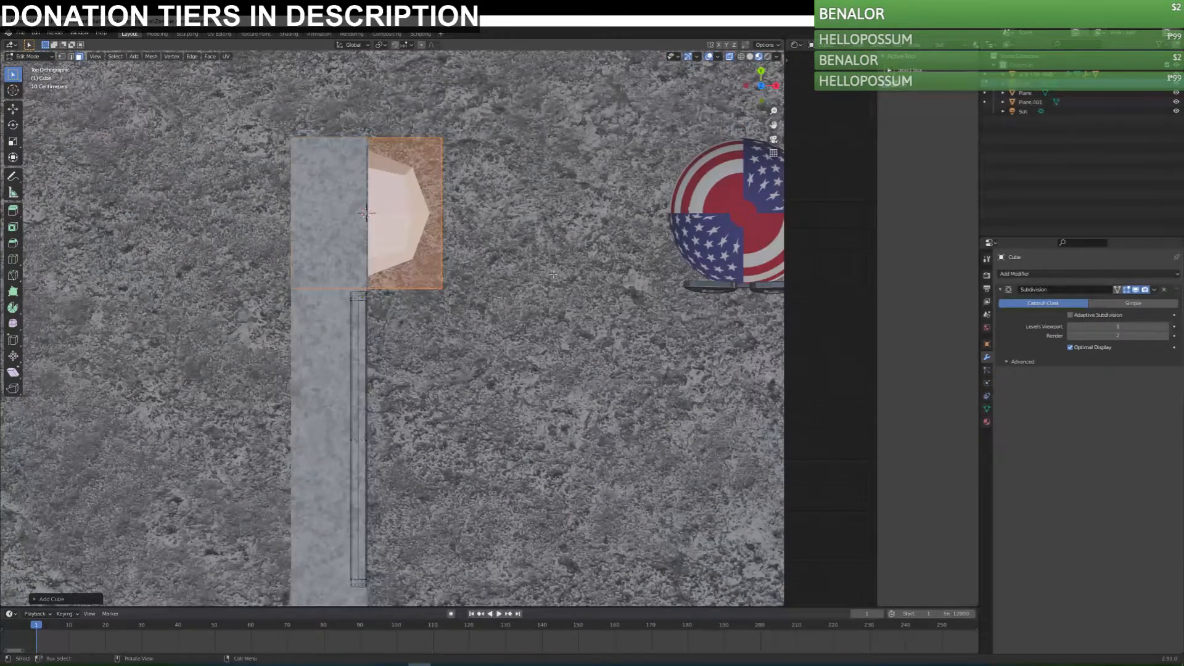
key("g")
left_click(545, 357)
key("s")
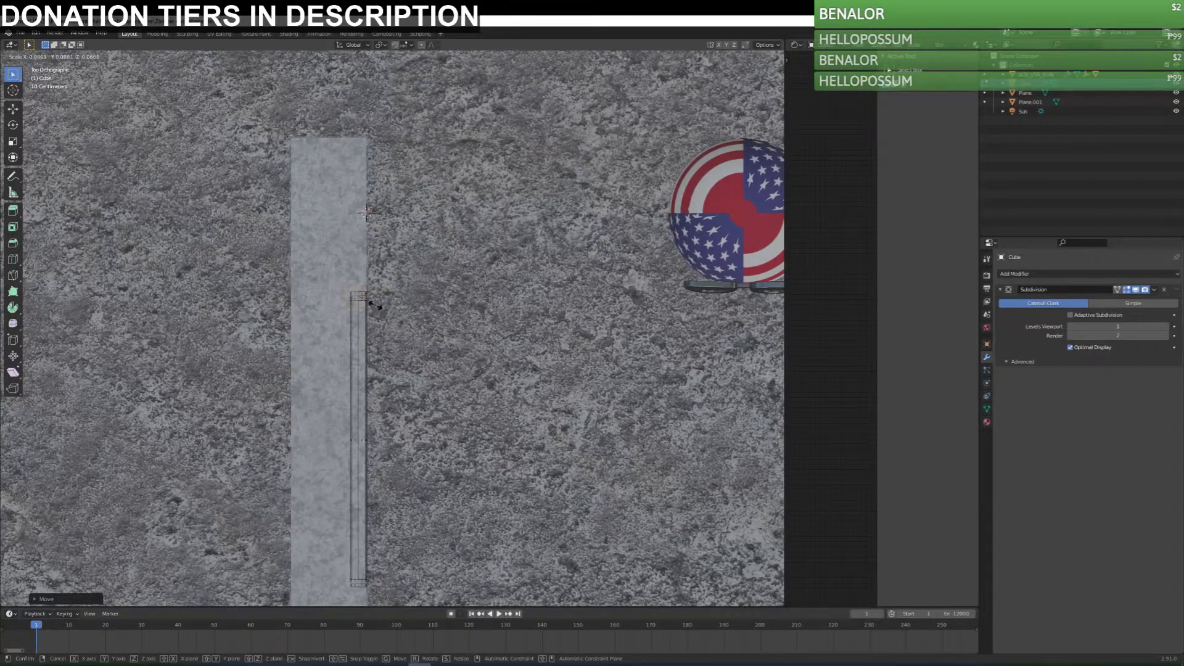
left_click(379, 305)
Raise the small cube 1 m along the frame's post in the right view and shift it about 0.05 m along Y toward the opening.
middle_click_drag(398, 333, 298, 256)
key("KP_3")
middle_click_drag(528, 514, 654, 340, "shift")
scroll(653, 343, "up", 3)
middle_click_drag(617, 398, 533, 251, "shift")
key("g")
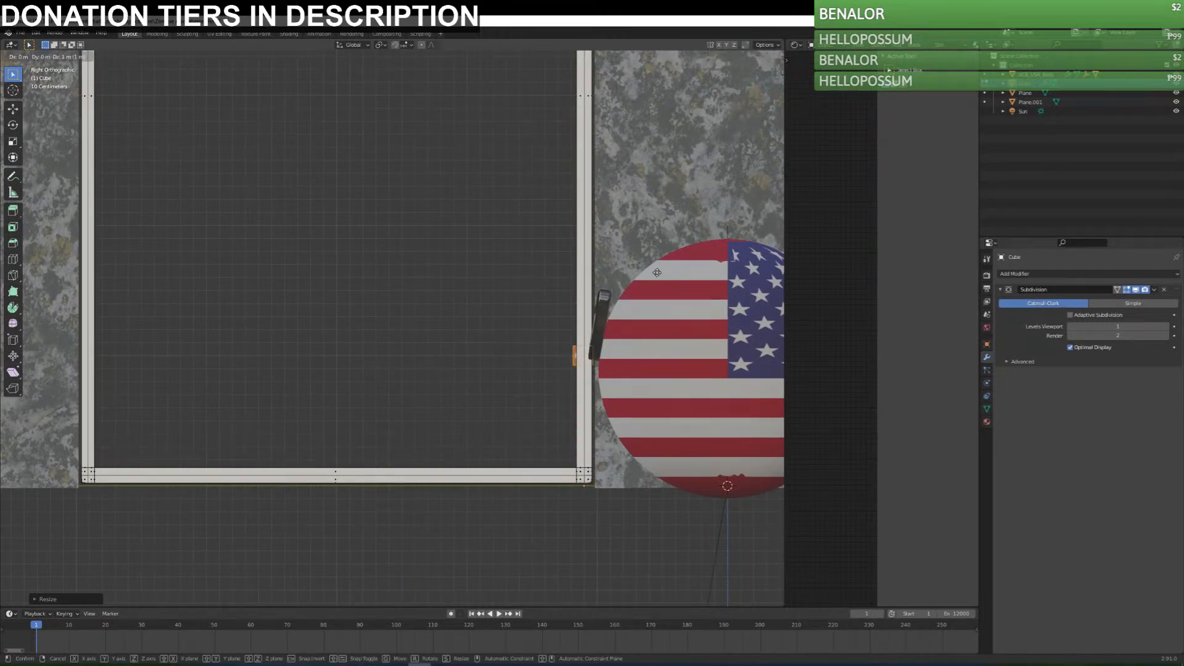
left_click(657, 272)
key("g")
key("x")
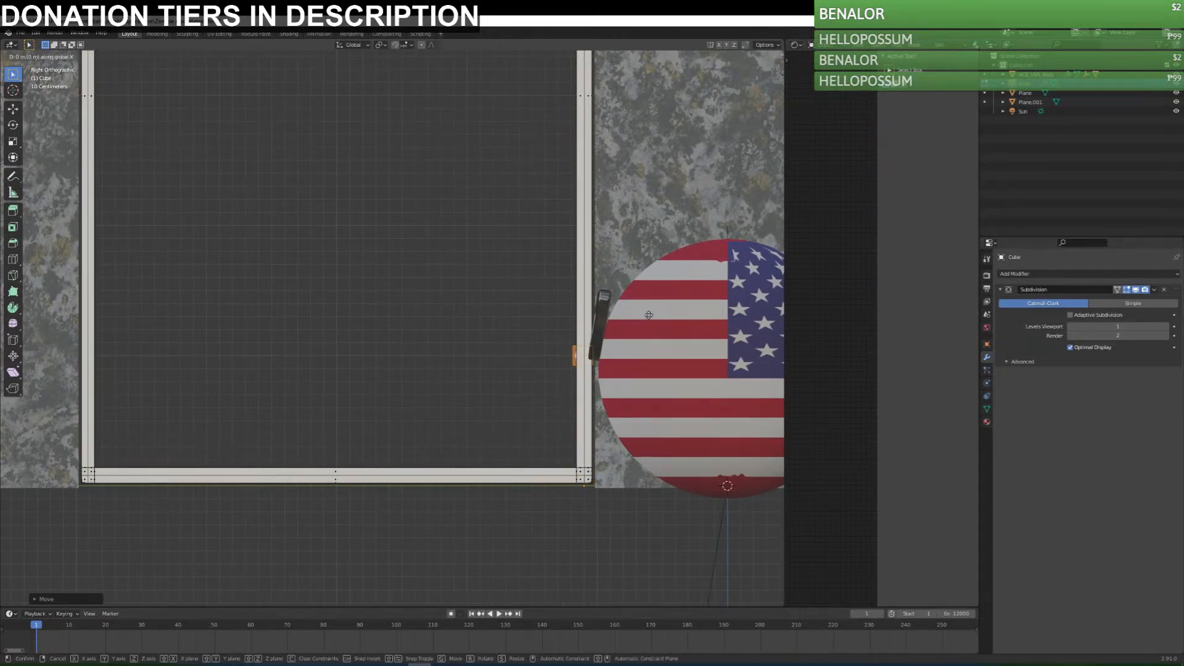
key("y")
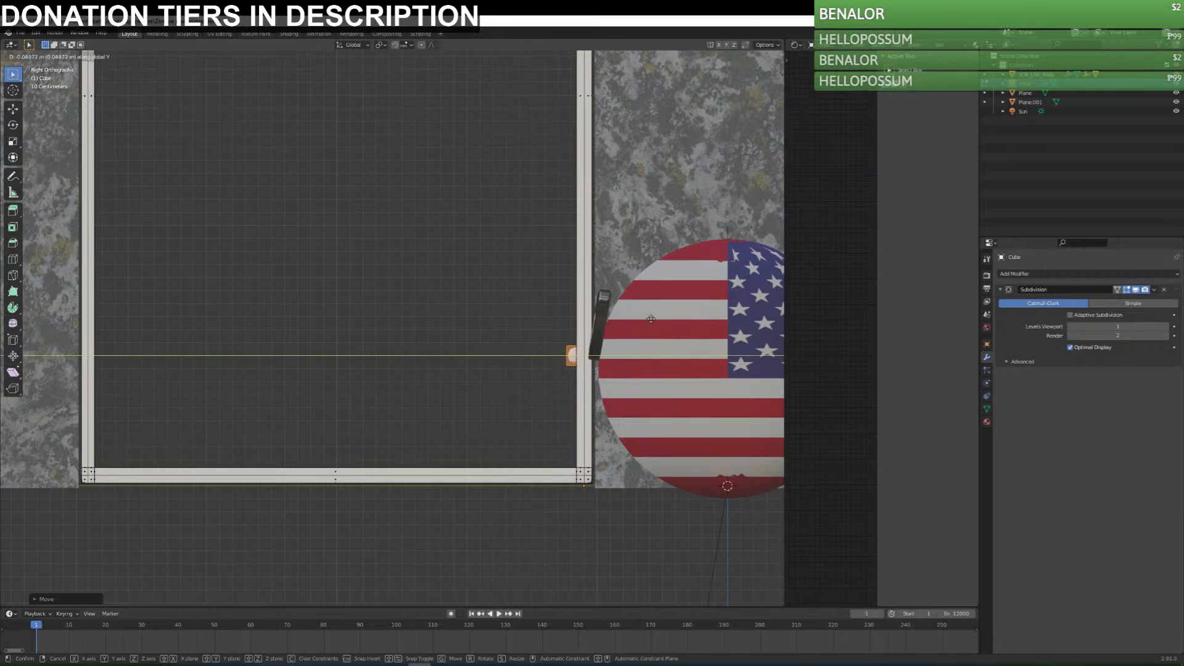
left_click(650, 319)
Select the small cube's face toward the opening and move it about 0.08 m along Y to the post's inner edge.
left_click_drag(553, 353, 568, 364)
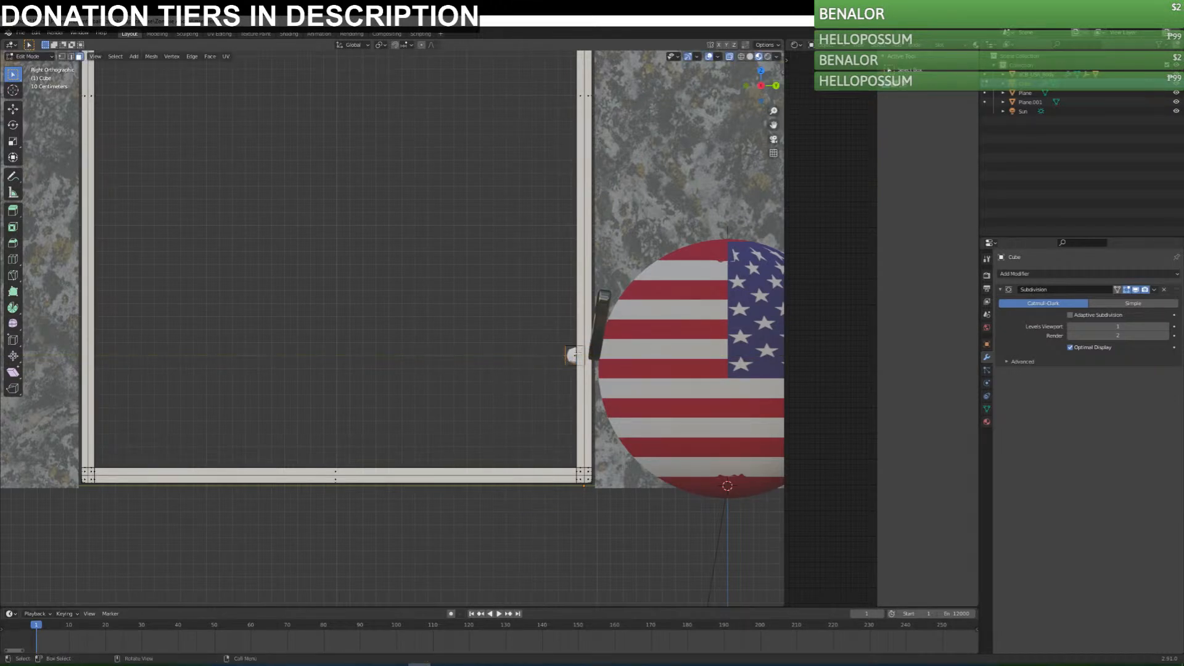
key("g")
key("y")
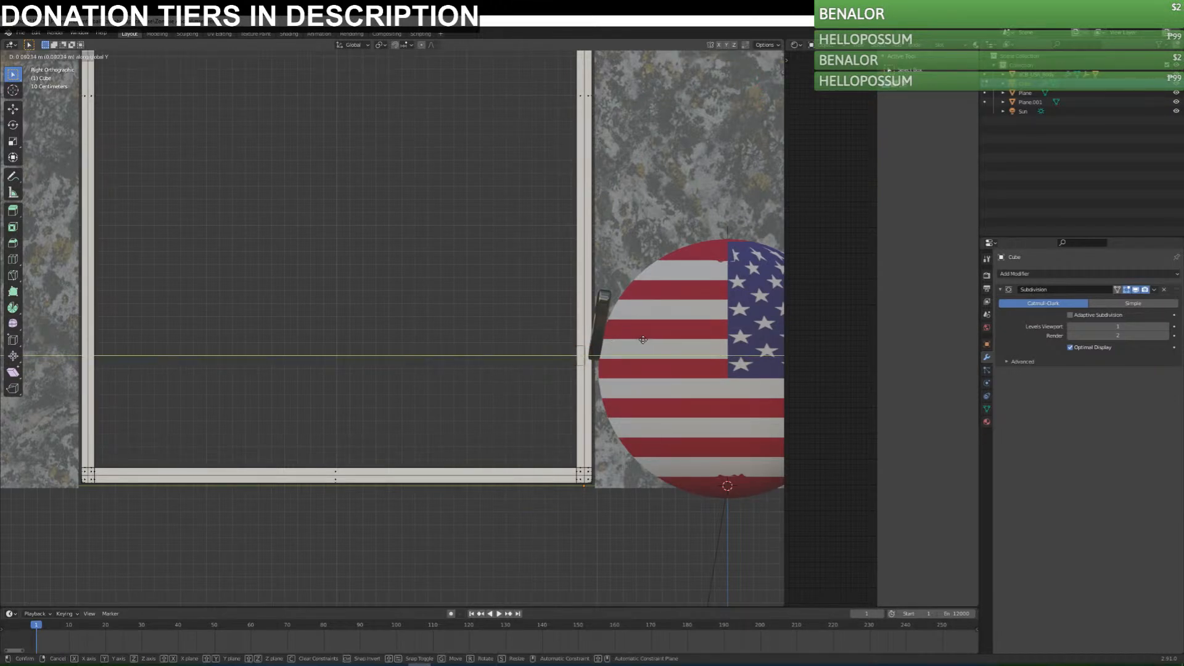
left_click(643, 340)
Extrude the cube's face across the opening into the opposite post to form a crossbar, adding short extruded segments at the bar's ends.
key("e")
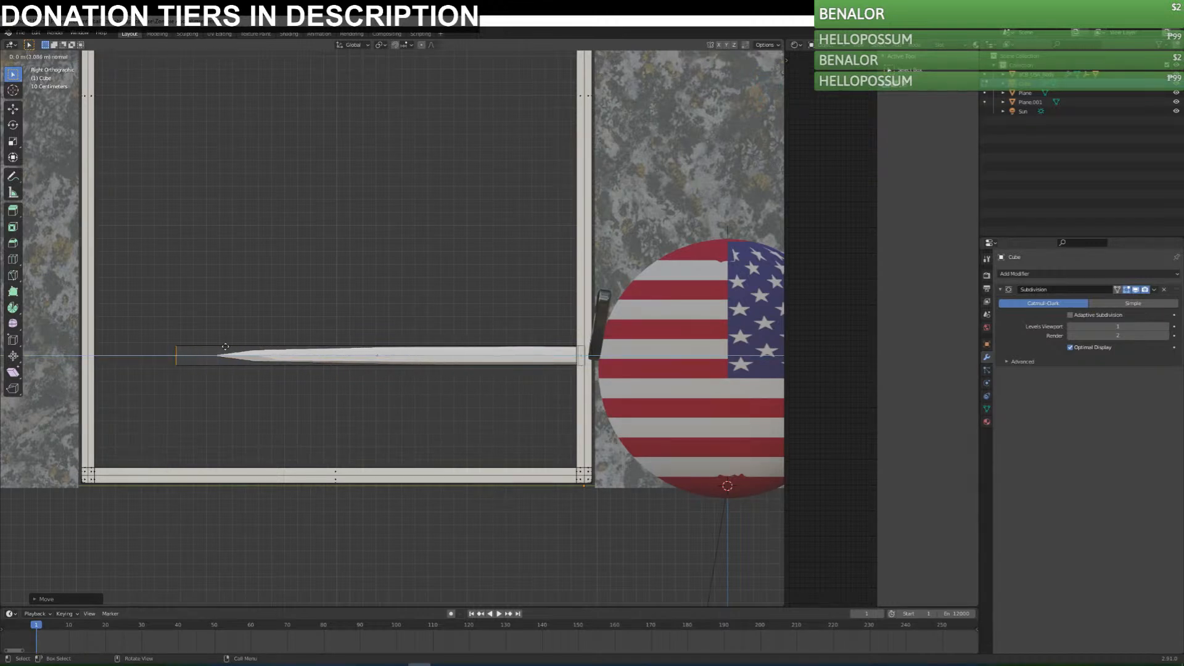
left_click(154, 349)
key("e")
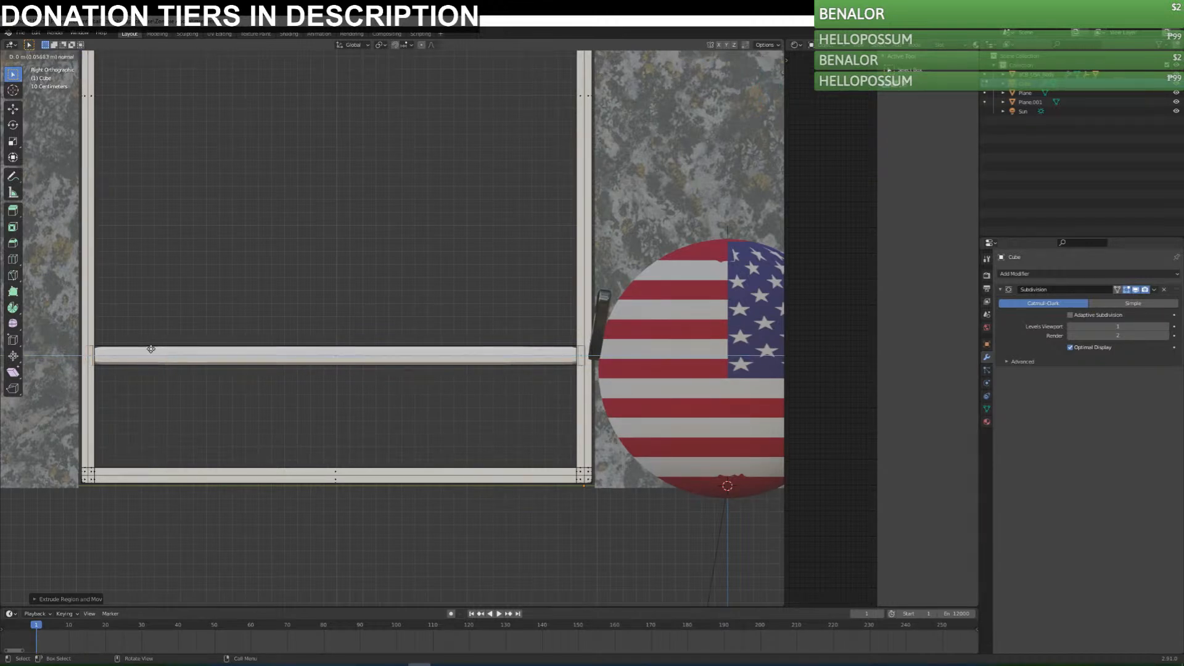
left_click(150, 350)
key("e")
left_click(148, 349)
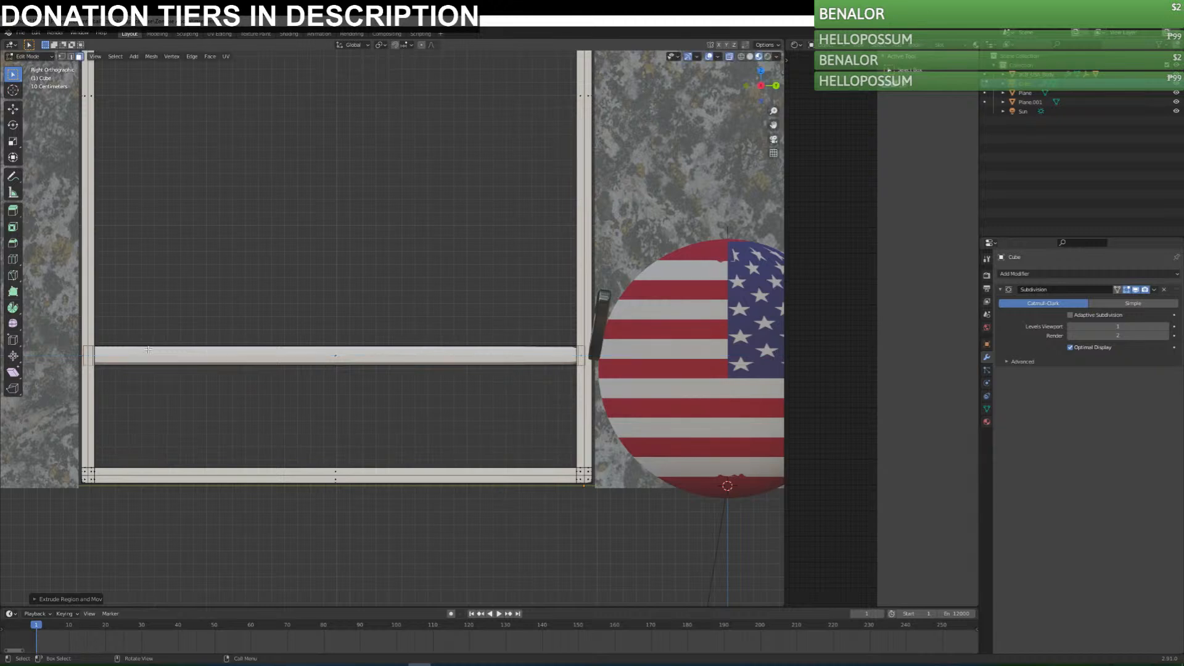
left_click(585, 356)
key("e")
left_click(296, 348)
Select the whole crossbar and place one duplicate above it along Z.
left_click_drag(133, 359, 600, 373)
middle_click_drag(491, 290, 606, 440, "shift")
scroll(583, 412, "down", 3)
scroll(583, 412, "down", 2)
middle_click_drag(572, 314, 566, 372, "shift")
key("shift+d")
key("z")
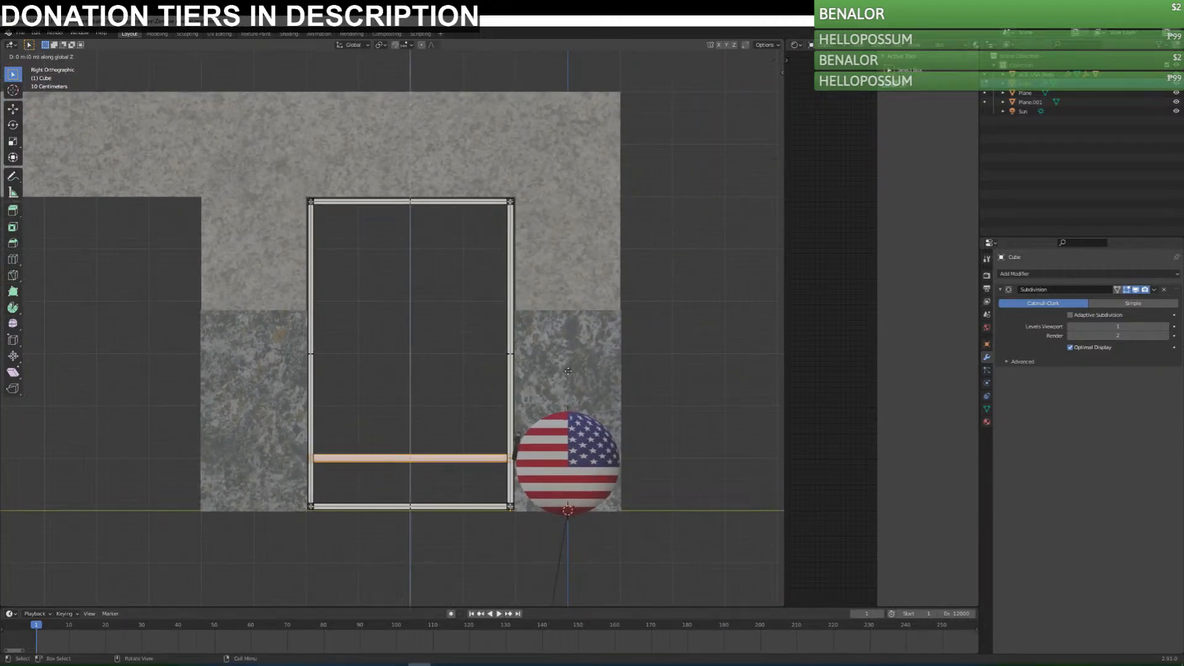
left_click(580, 319)
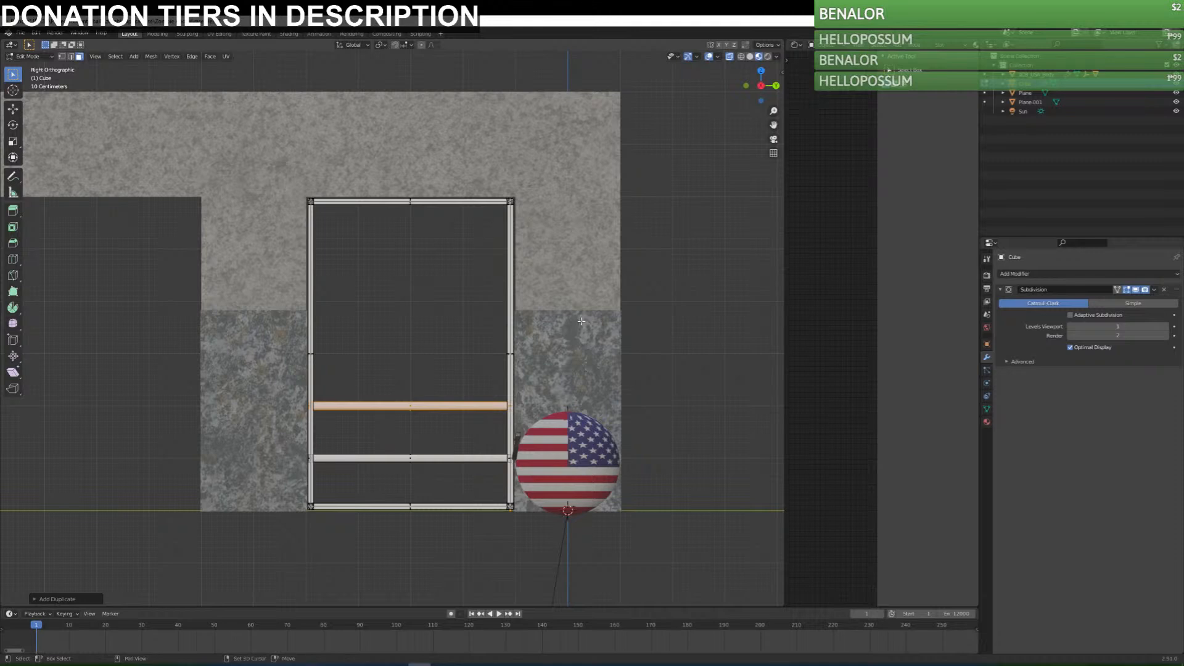
Duplicate the crossbar three more times upward along Z at even spacing to fill the rest of the door frame.
key("shift+d")
key("z")
left_click(583, 270)
key("shift+d")
key("z")
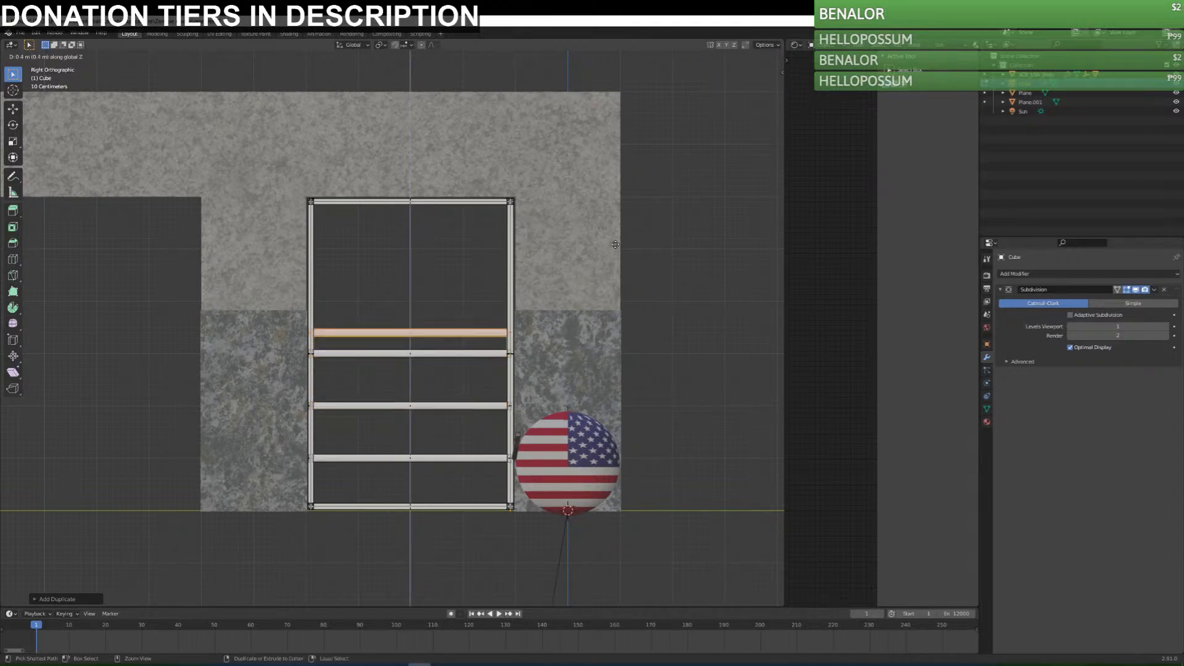
left_click(623, 218)
key("shift+d")
key("z")
left_click(634, 173)
Set the barred door's Subdivision viewport level to 2 and shade it smooth in Object Mode, saving the file.
middle_click_drag(529, 286, 436, 362)
key("Tab")
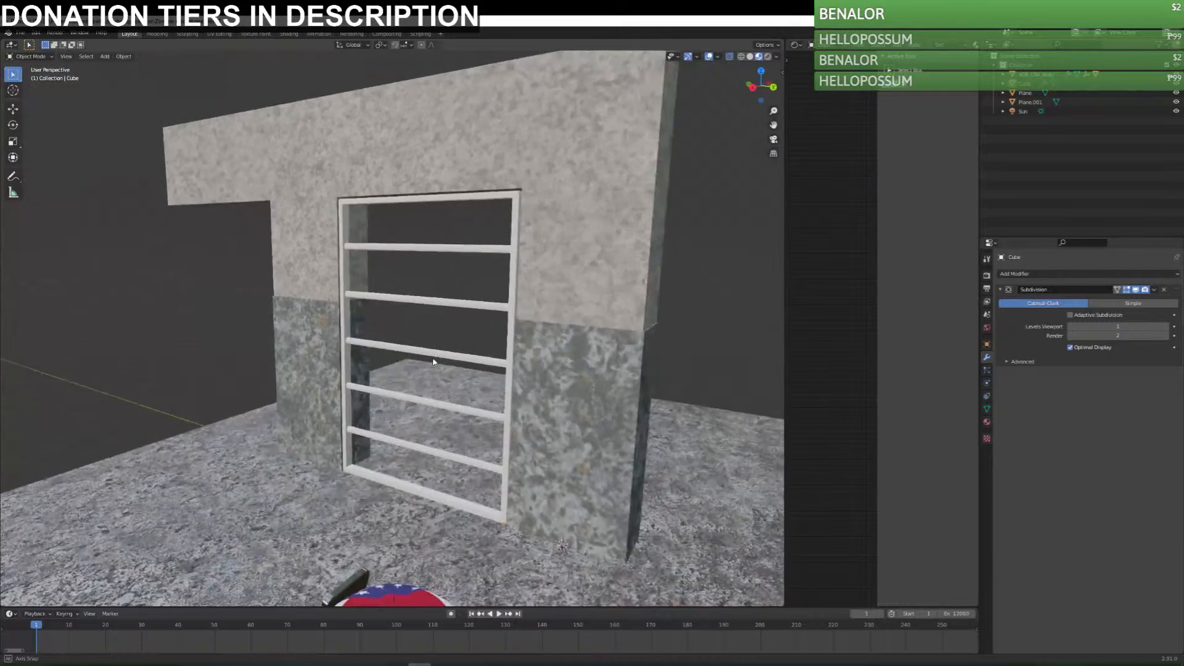
left_click(436, 345)
left_click(1166, 328)
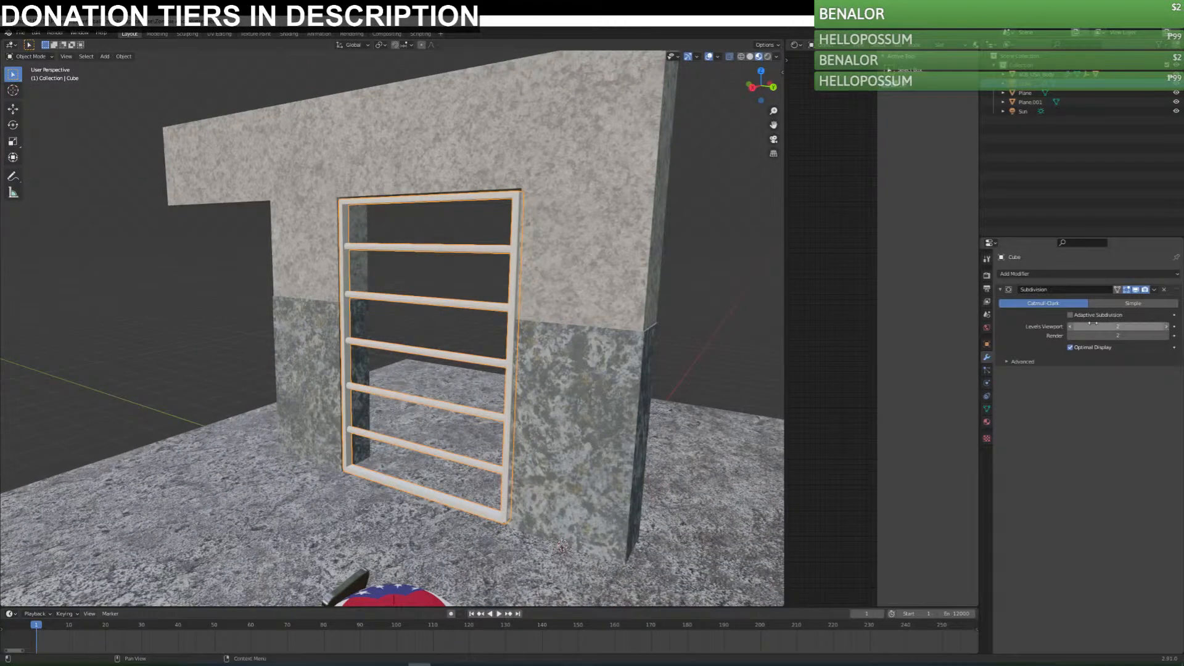
right_click(507, 254)
left_click(507, 252)
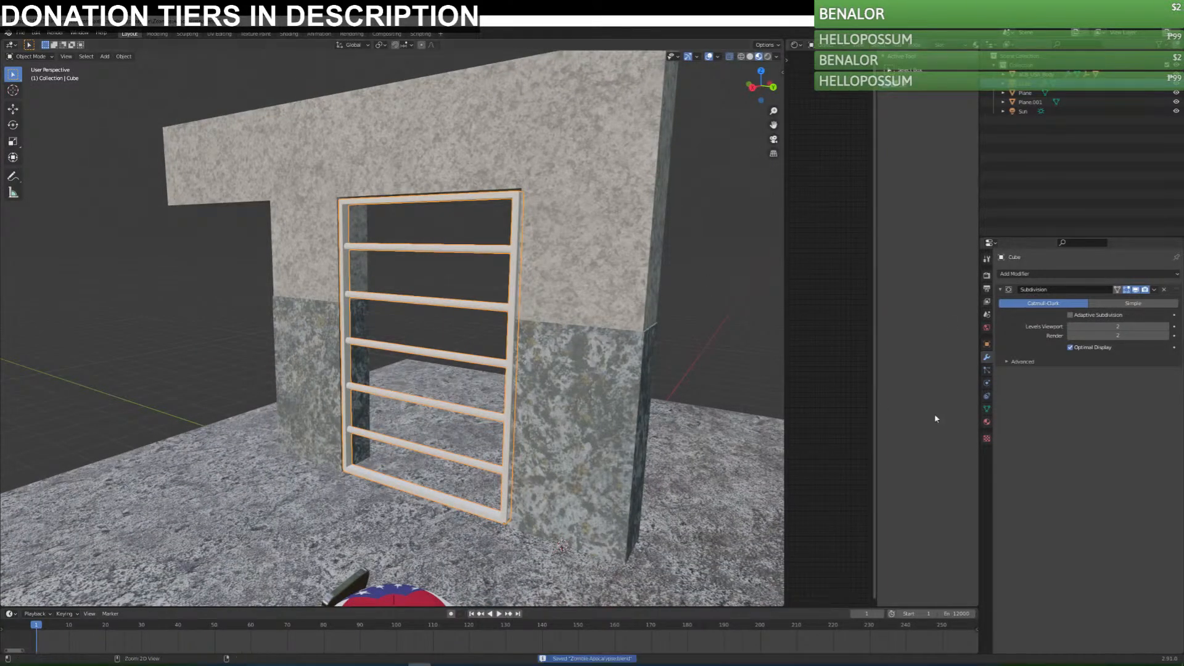
key("ctrl+s")
Give the barred door a new material with metallic 1.0, specular 1.0, roughness about 0.138 and a light grey base color.
left_click(987, 422)
left_click(1029, 306)
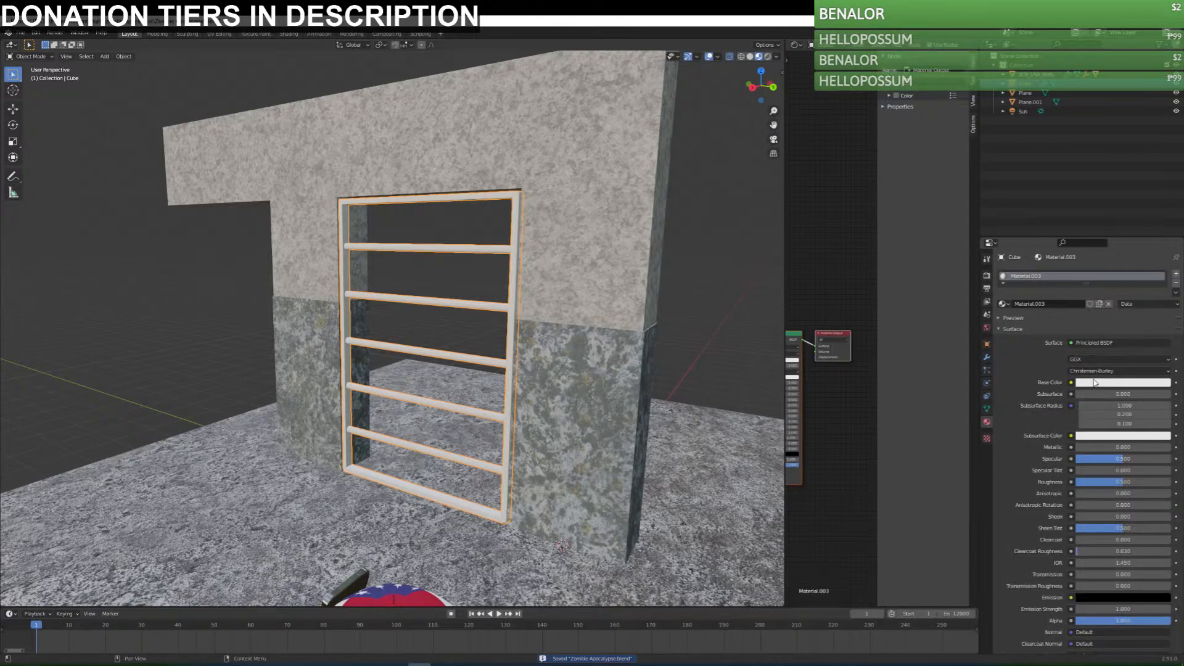
left_click_drag(1106, 448, 1179, 449)
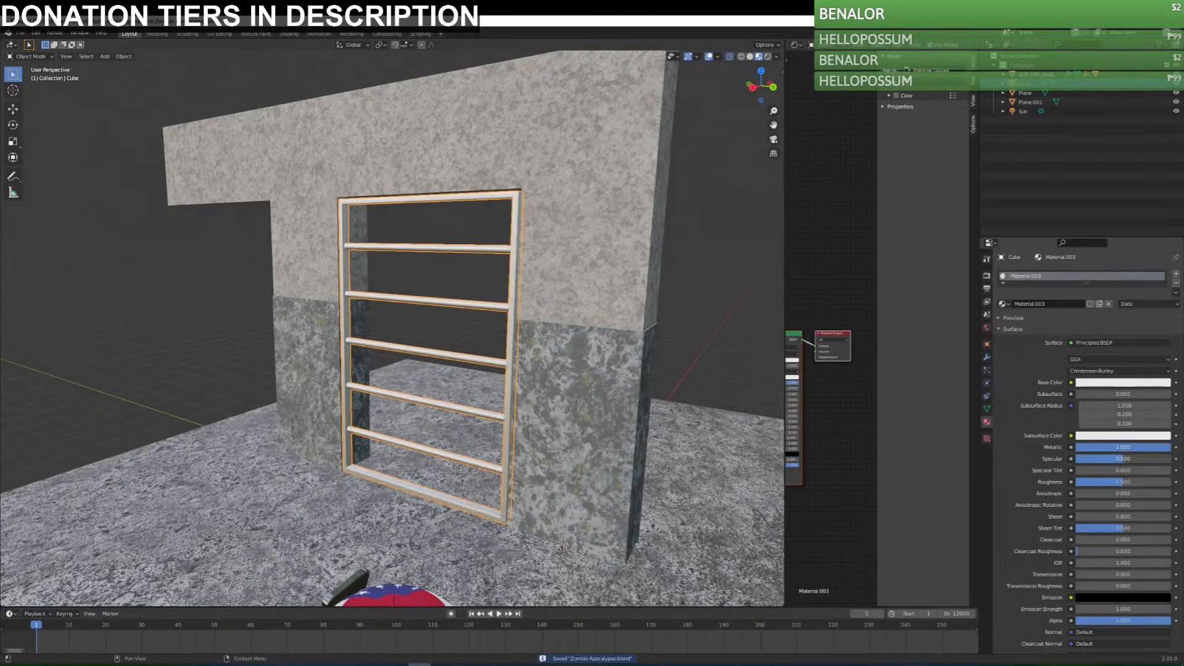
left_click_drag(1119, 482, 1089, 482)
left_click(1122, 382)
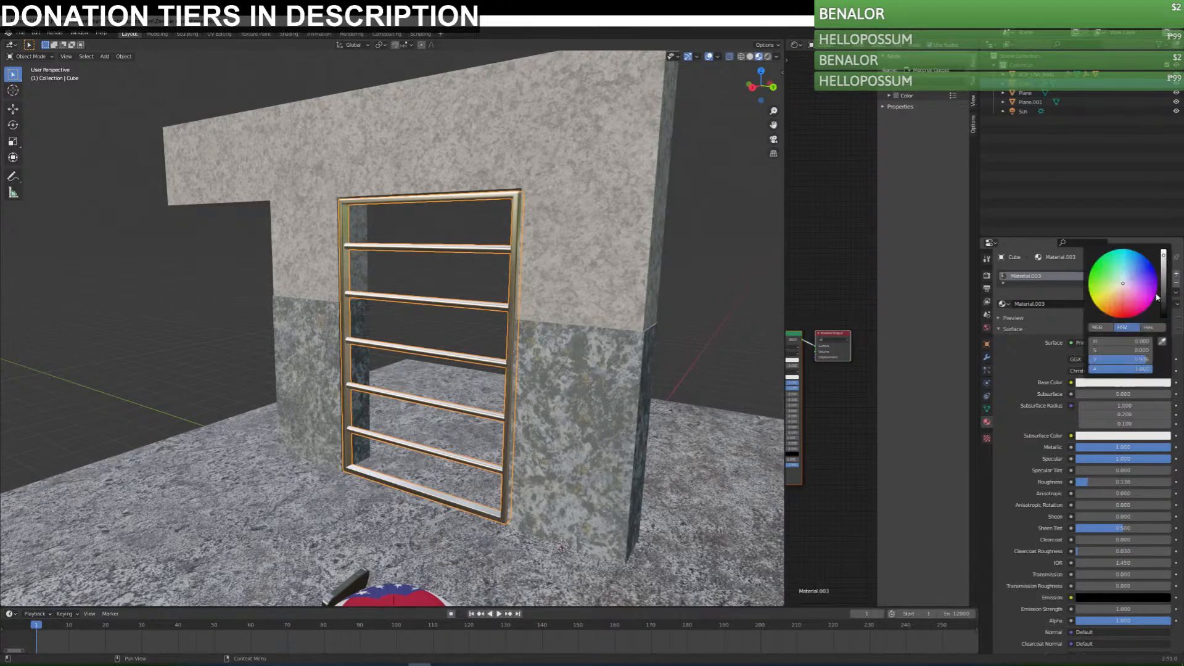
left_click(671, 300)
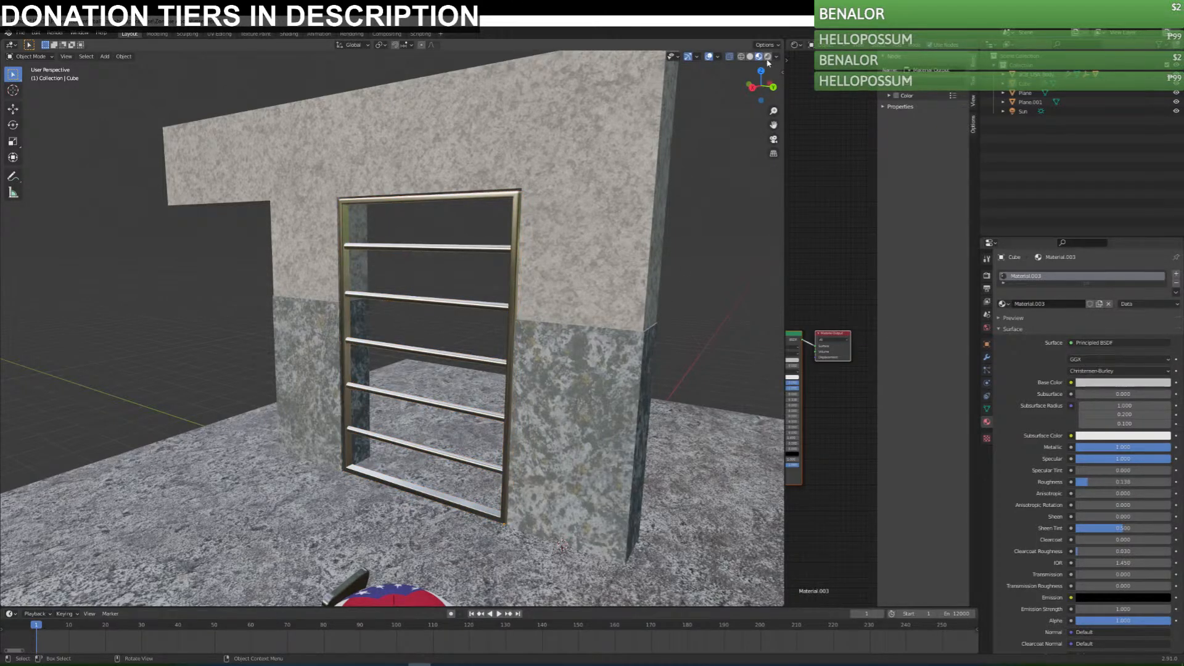
Preview the scene in Rendered shading, save the file, and set the door material's roughness to about 0.316.
left_click(768, 57)
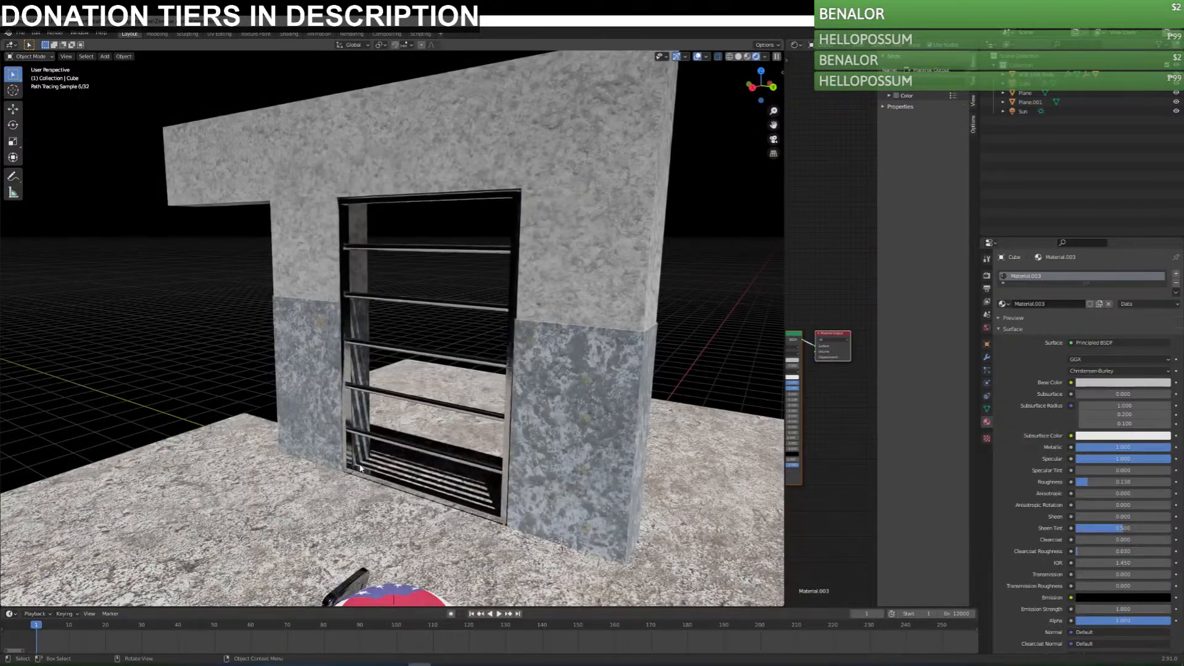
middle_click_drag(373, 483, 443, 427)
key("ctrl+s")
left_click(443, 426)
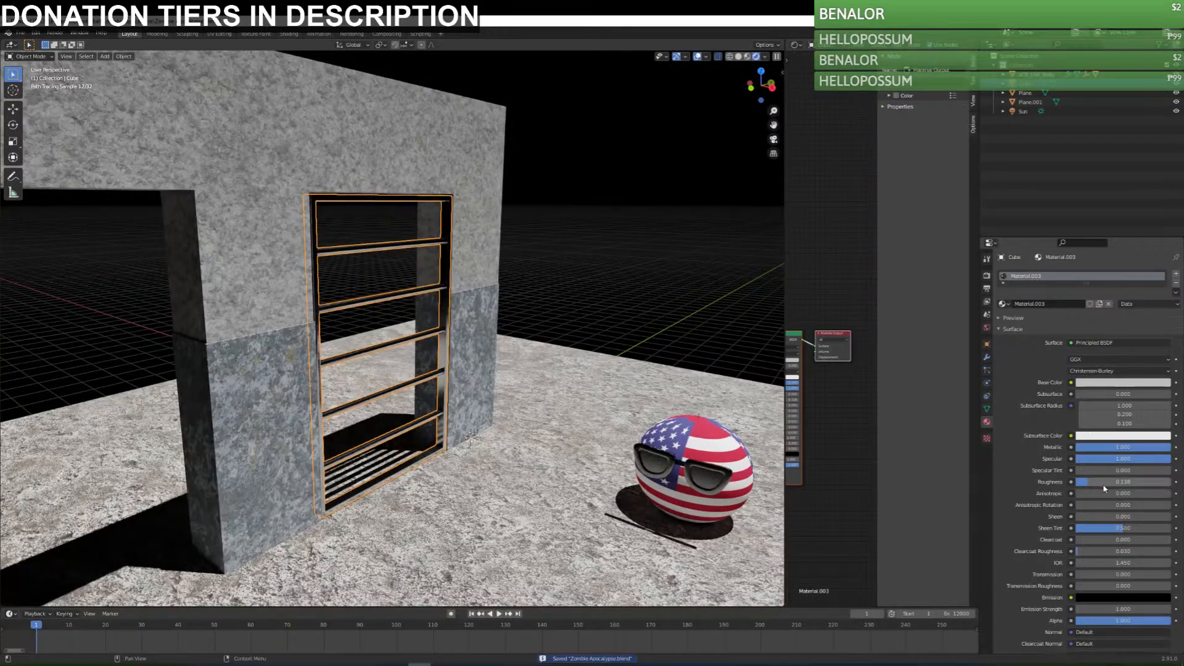
mouse_move(1103, 486)
left_mouse_down()
mouse_move(1117, 486)
mouse_move(1106, 486)
left_mouse_up()
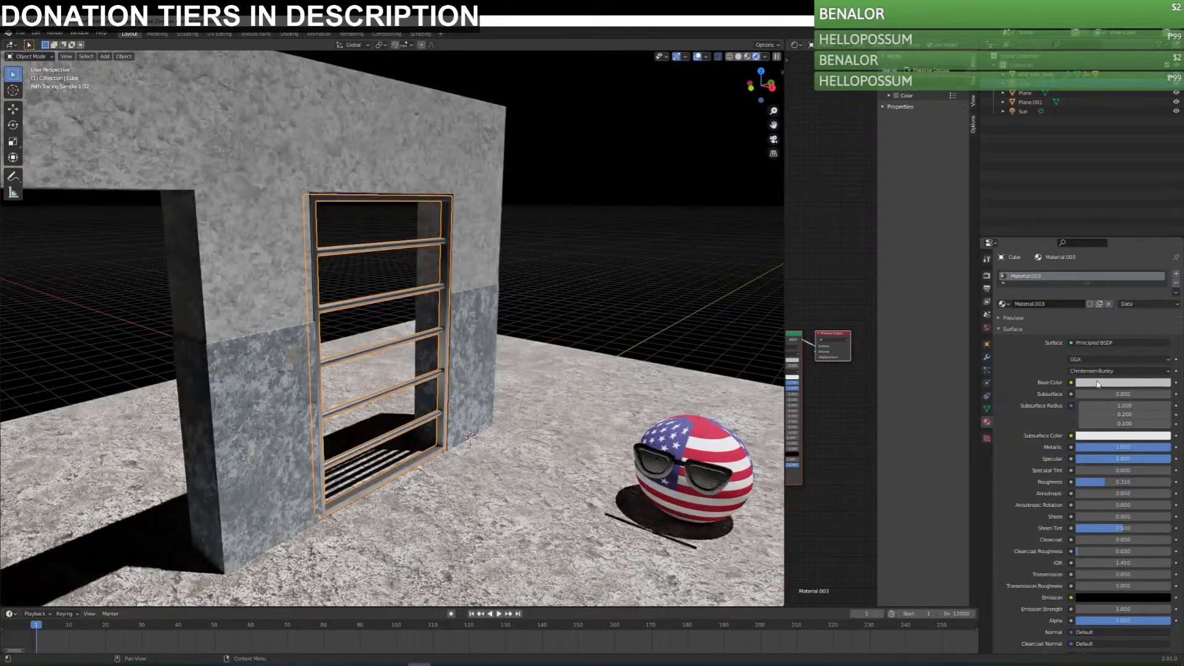
Tint the barred door material's base color to a muted grey-brown and save the file.
left_click(1105, 383)
left_click_drag(1131, 291, 1120, 291)
left_click(1164, 278)
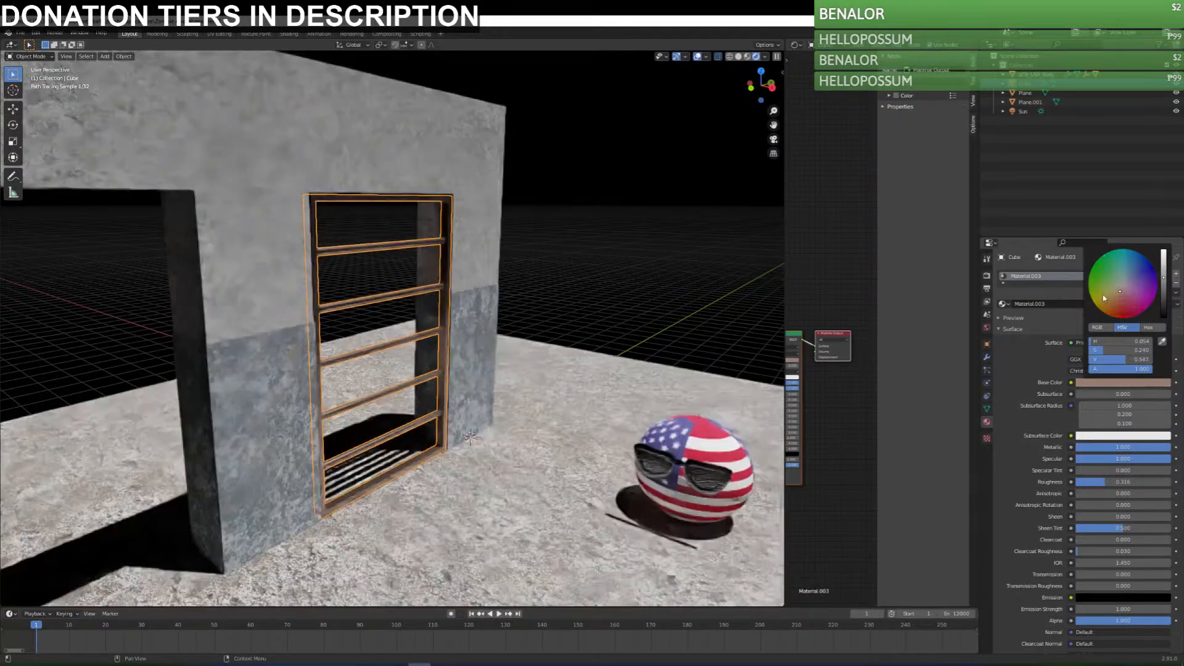
left_click(1118, 293)
left_click(637, 290)
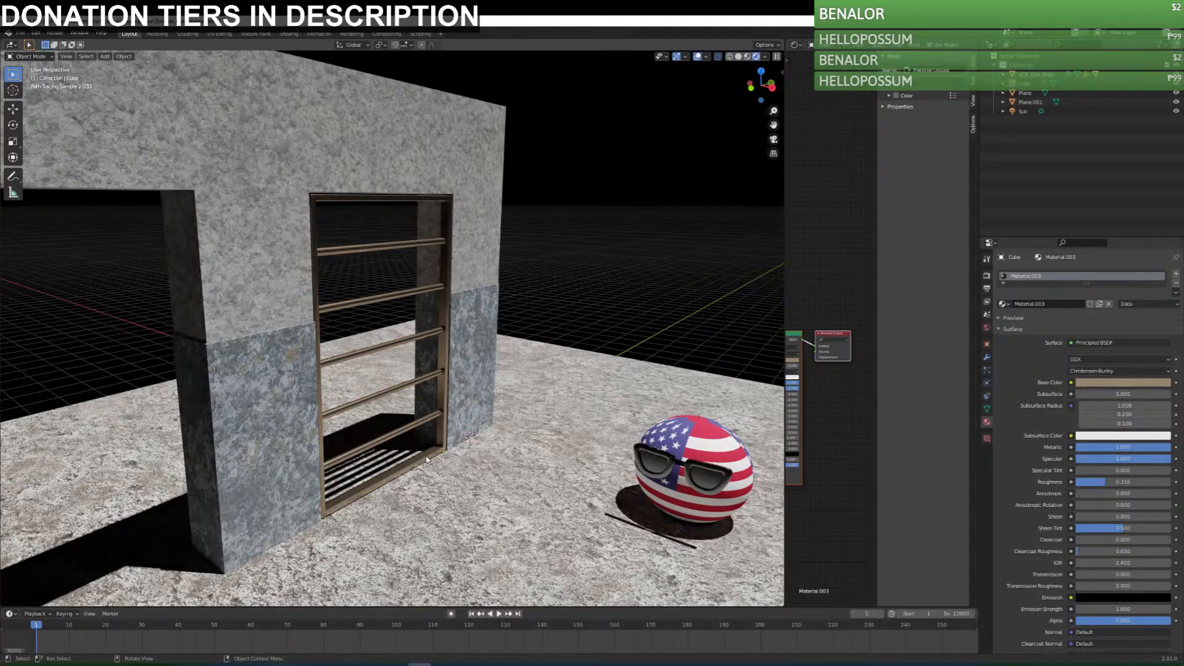
scroll(419, 454, "up", 2)
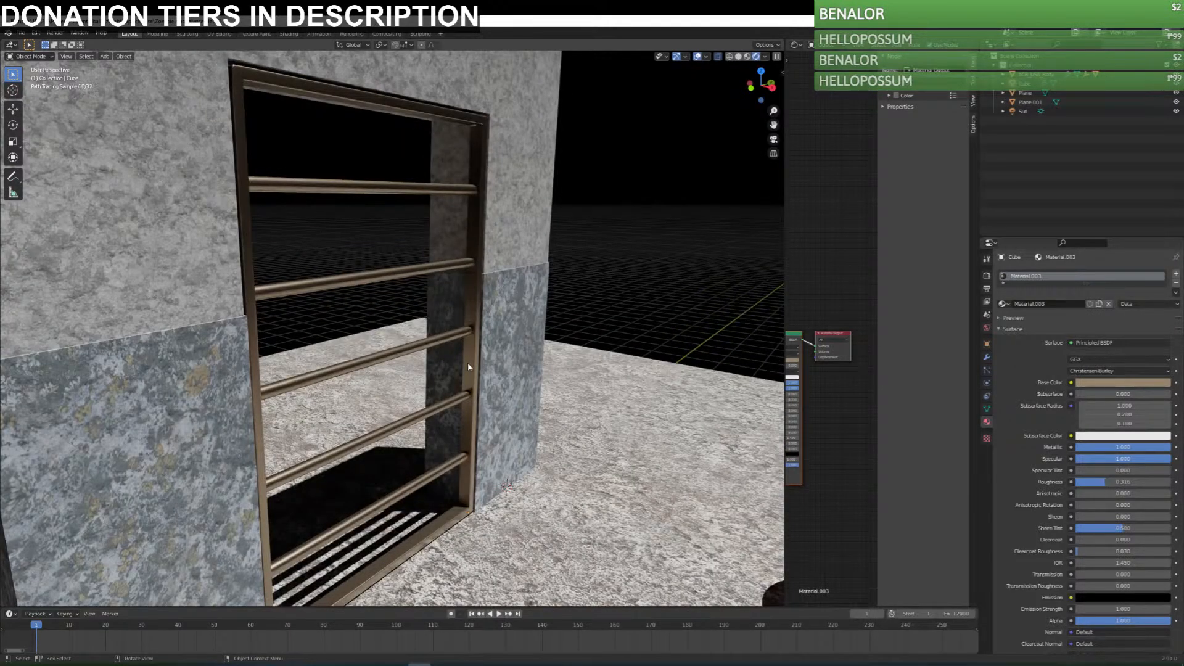
left_click(467, 361)
left_click(1117, 383)
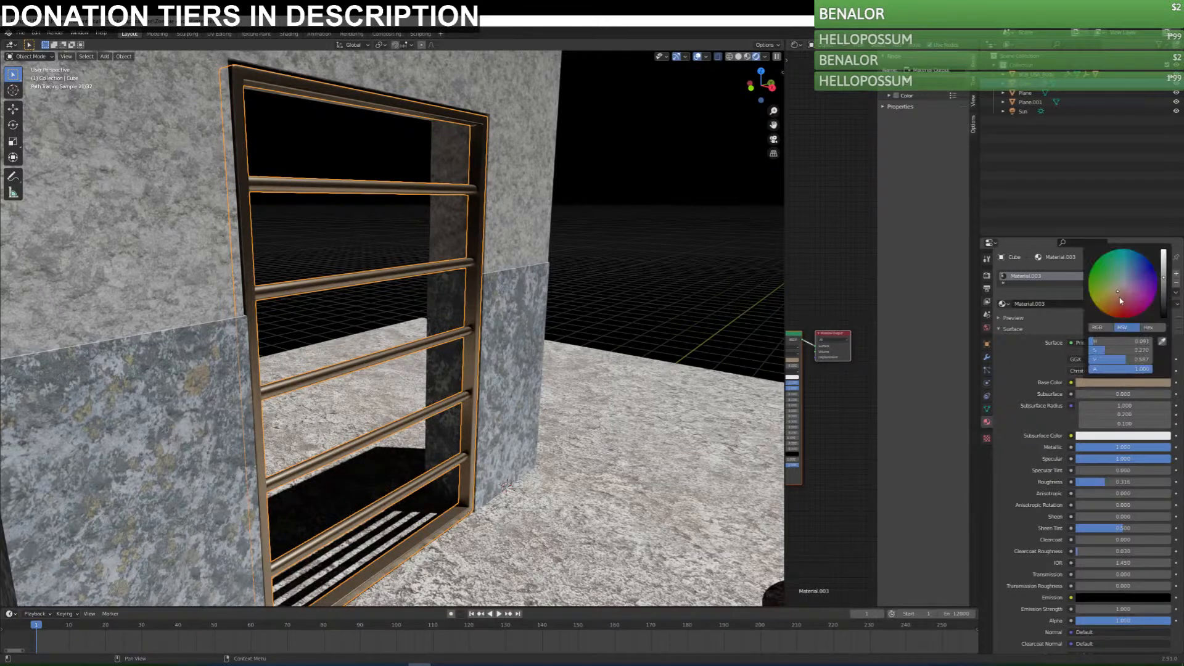
left_click(660, 317)
left_click(467, 434)
key("ctrl+s")
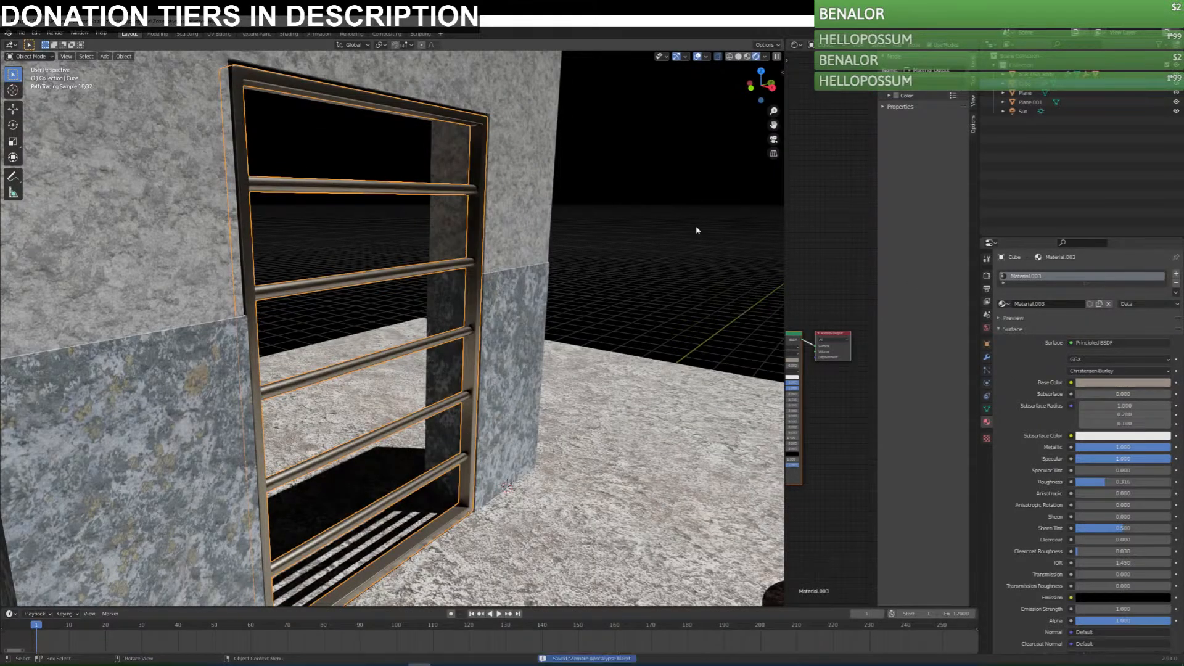
In Material Preview shading, edit the door mesh from the right view and rotate a duplicated crossbar 90 degrees to stand vertical.
left_click(747, 57)
middle_click_drag(674, 190, 379, 369)
key("Tab")
key("KP_1")
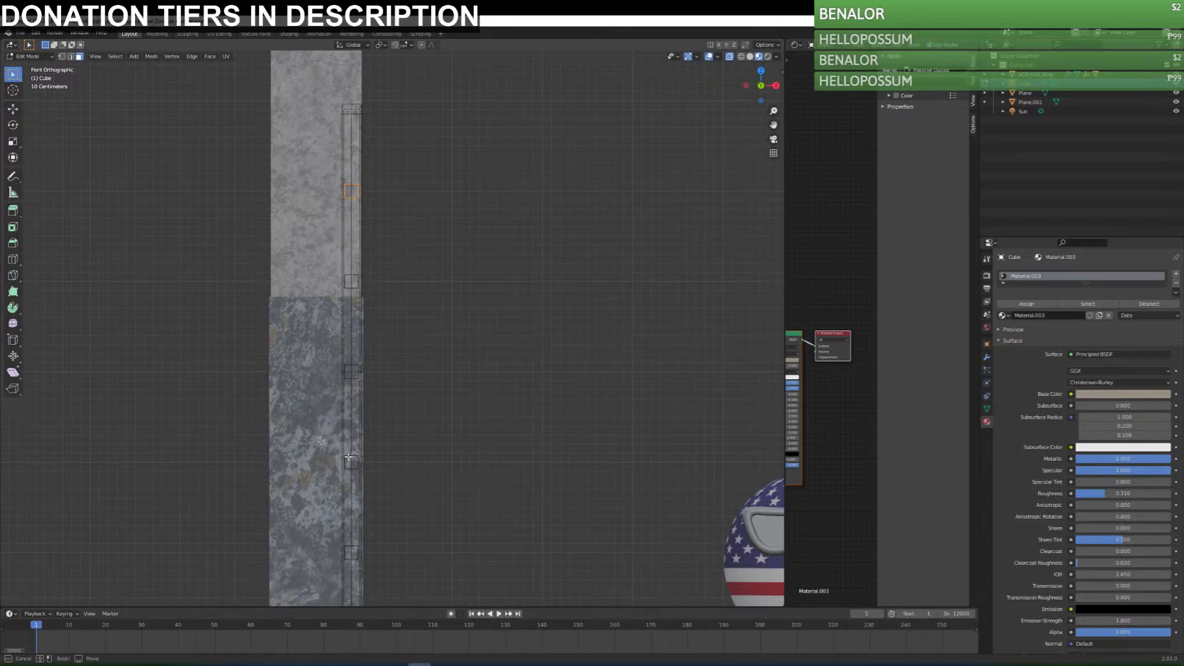
key("KP_3")
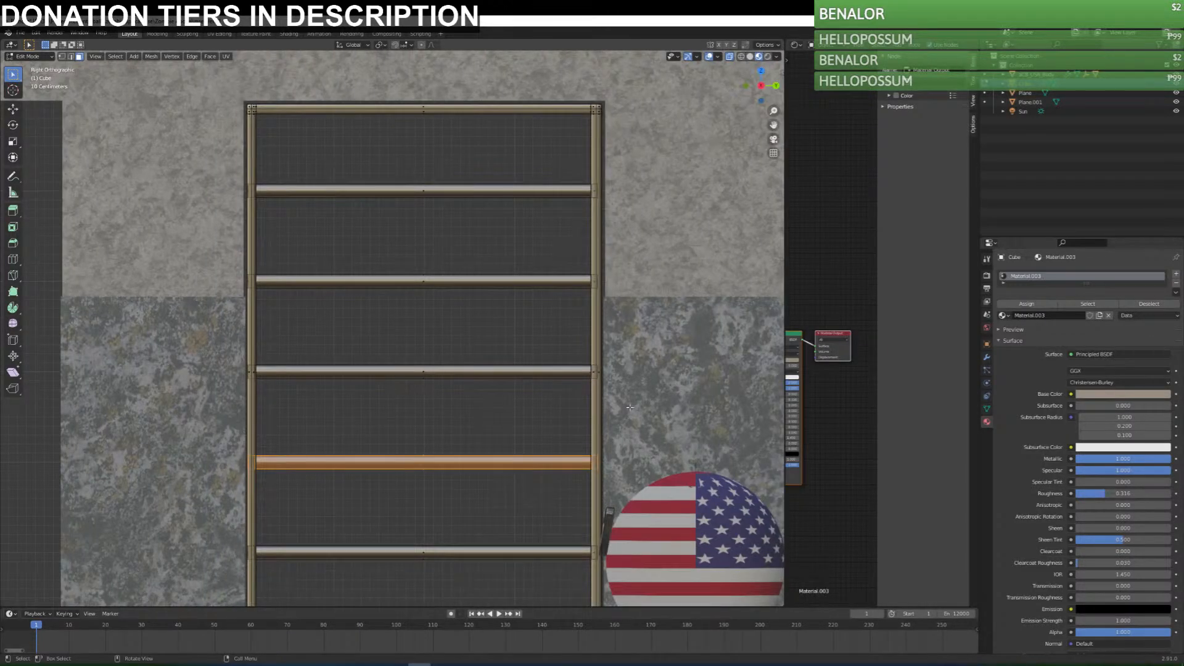
type("g")
type("90")
key("Return")
Move the vertical bar along Z and scale it along Z to span the full height of the door frame.
scroll(617, 406, "down", 4)
key("g")
key("z")
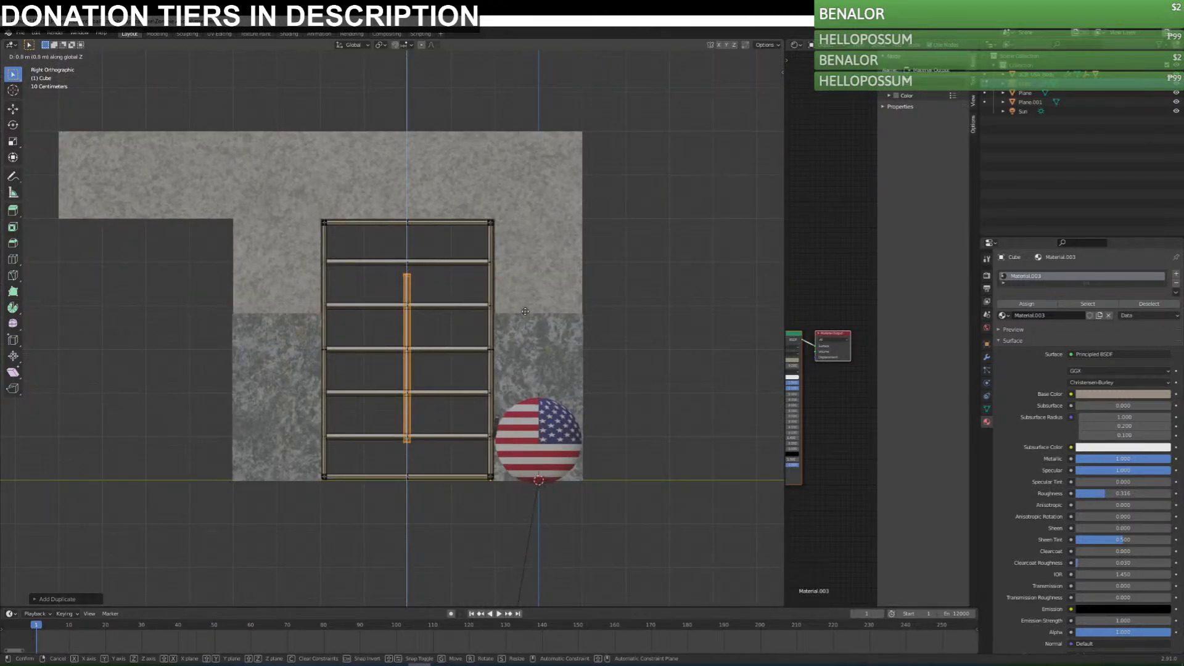
left_click(525, 303)
key("s")
key("z")
left_click(566, 238)
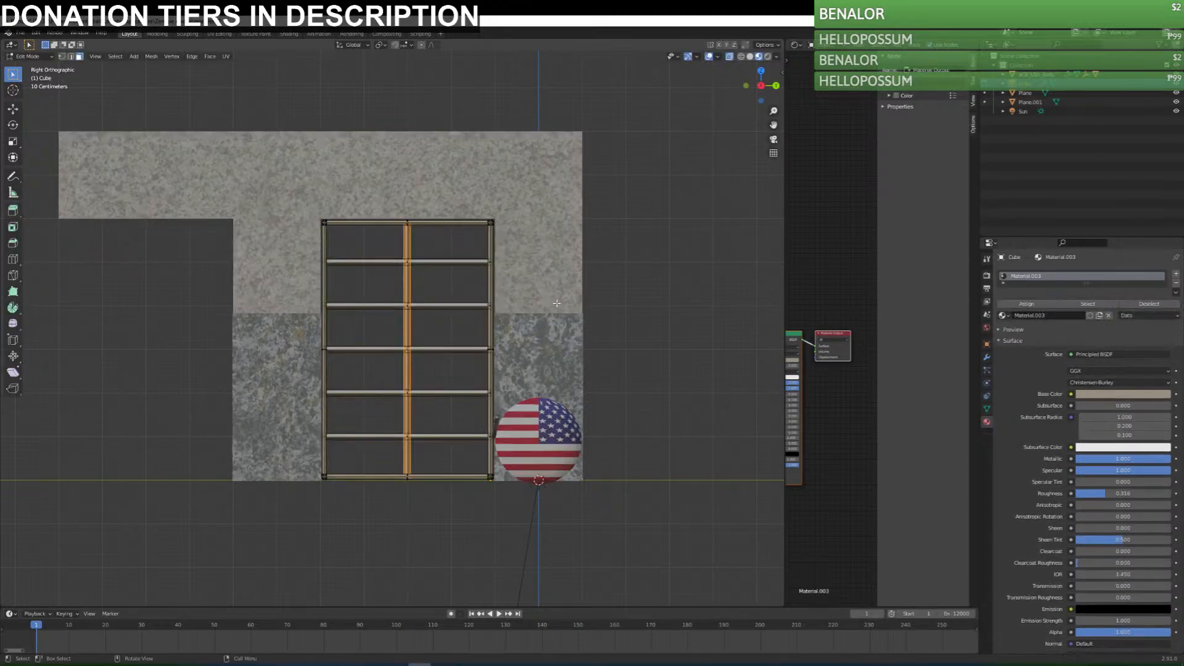
Duplicate the vertical bar three times along Y to fill one half of the frame evenly, offsetting the last two copies about -0.467 m and 0.933 m.
key("g")
key("y")
left_click(517, 305)
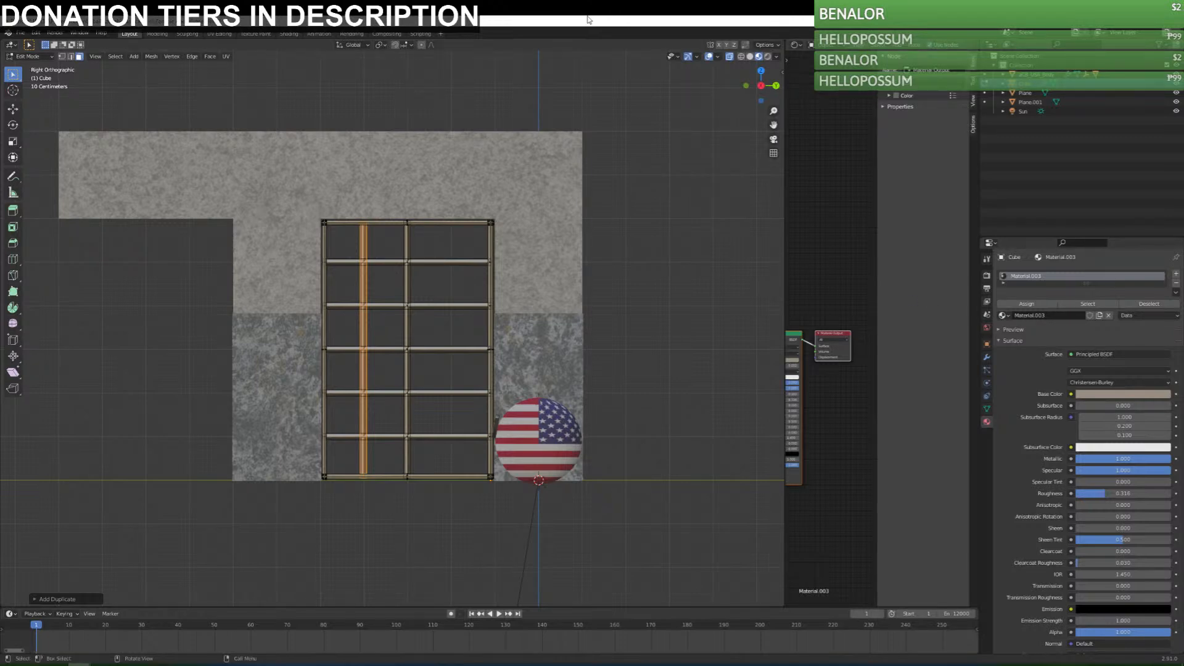
key("shift+d")
key("x")
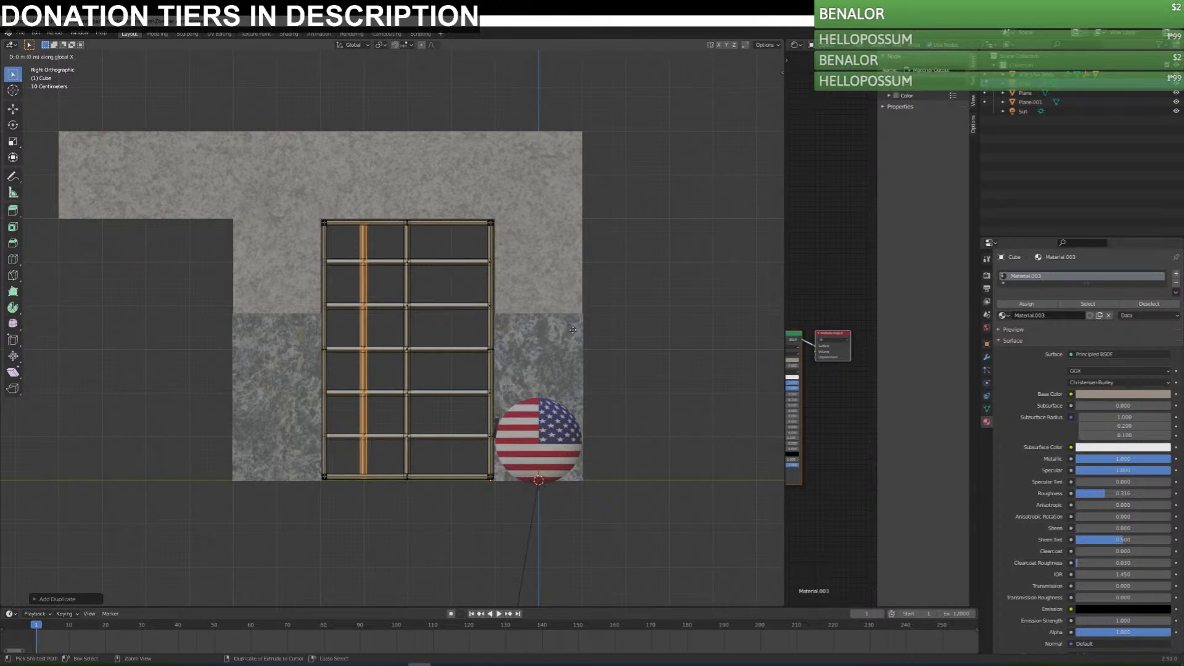
key("y")
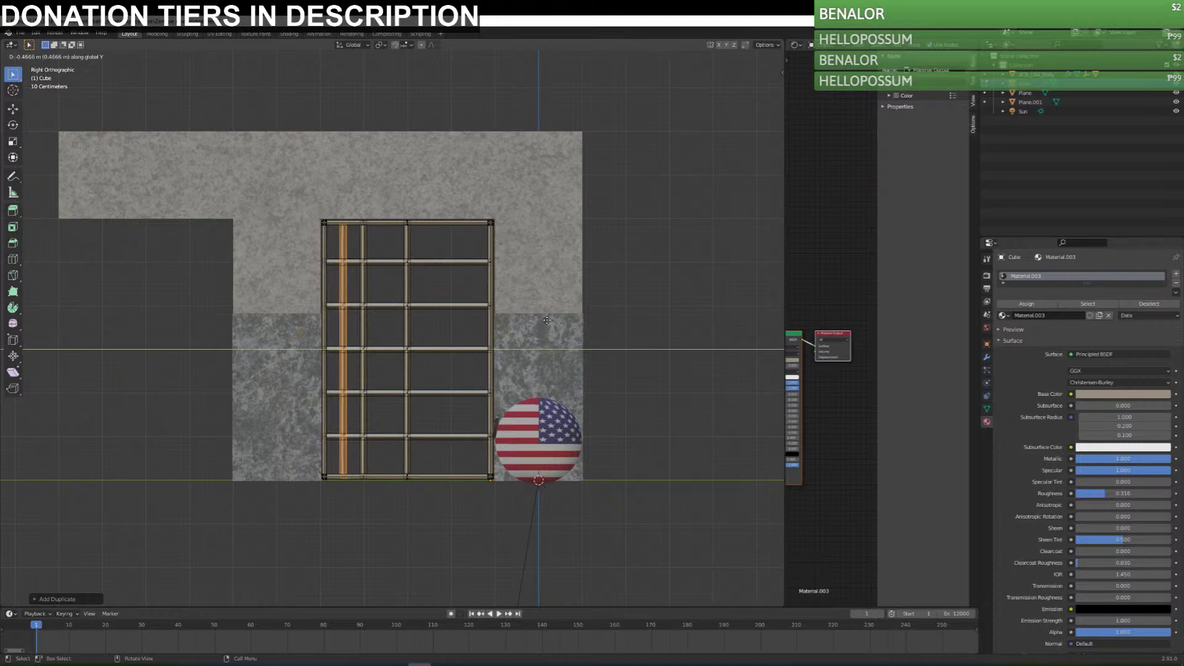
left_click(546, 320)
key("shift+d")
key("y")
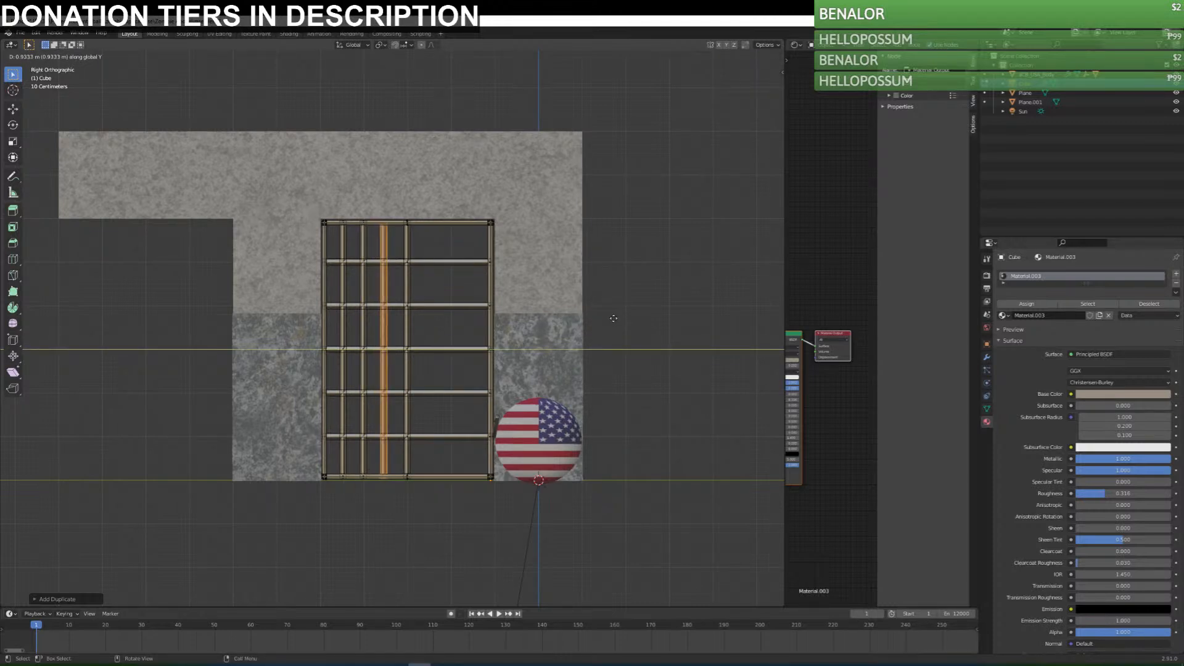
left_click(615, 318)
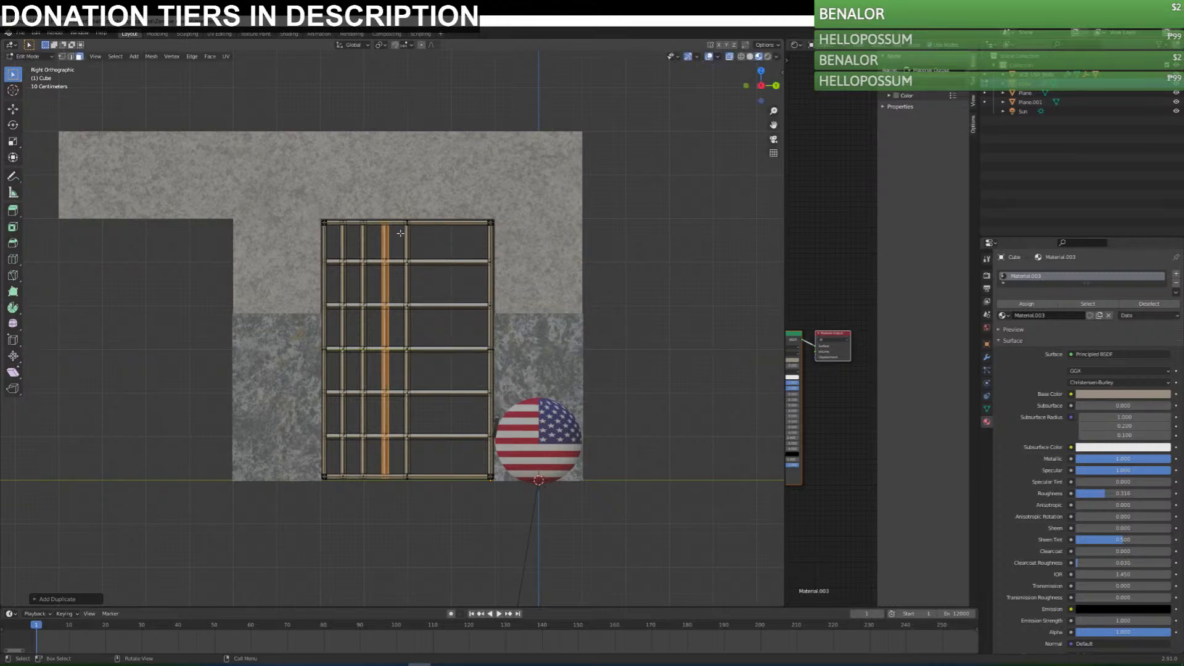
Duplicate the three off-centre vertical bars about 1.92 m along Y into the empty half of the door frame.
left_click_drag(427, 214, 337, 501)
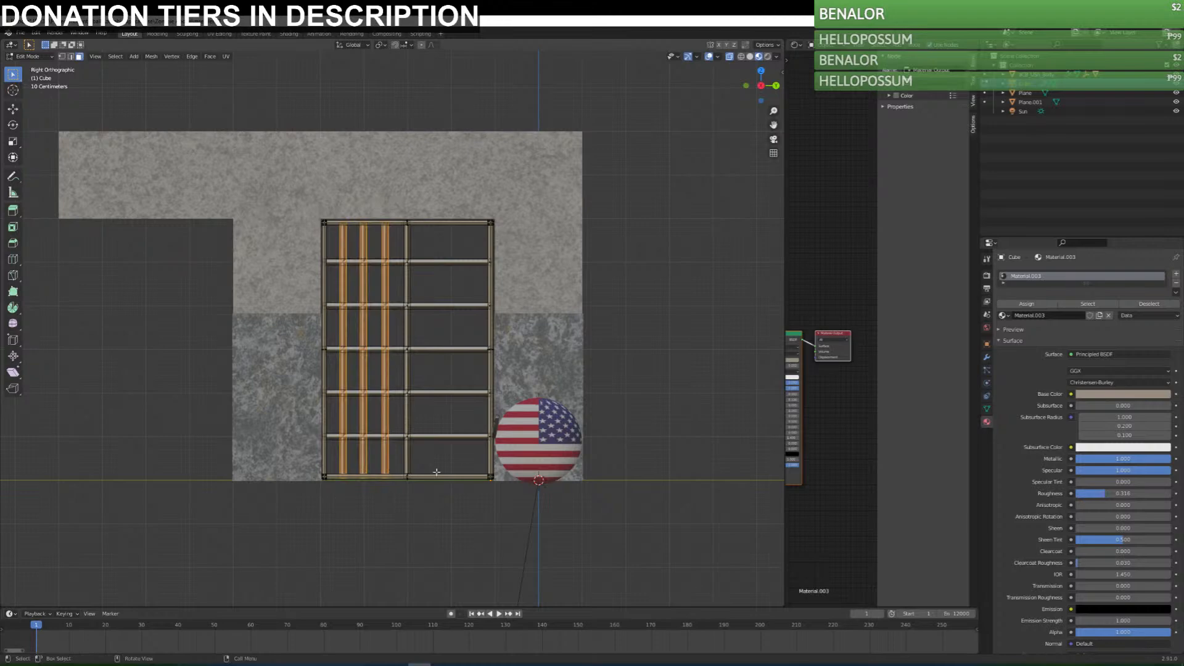
key("g")
key("y")
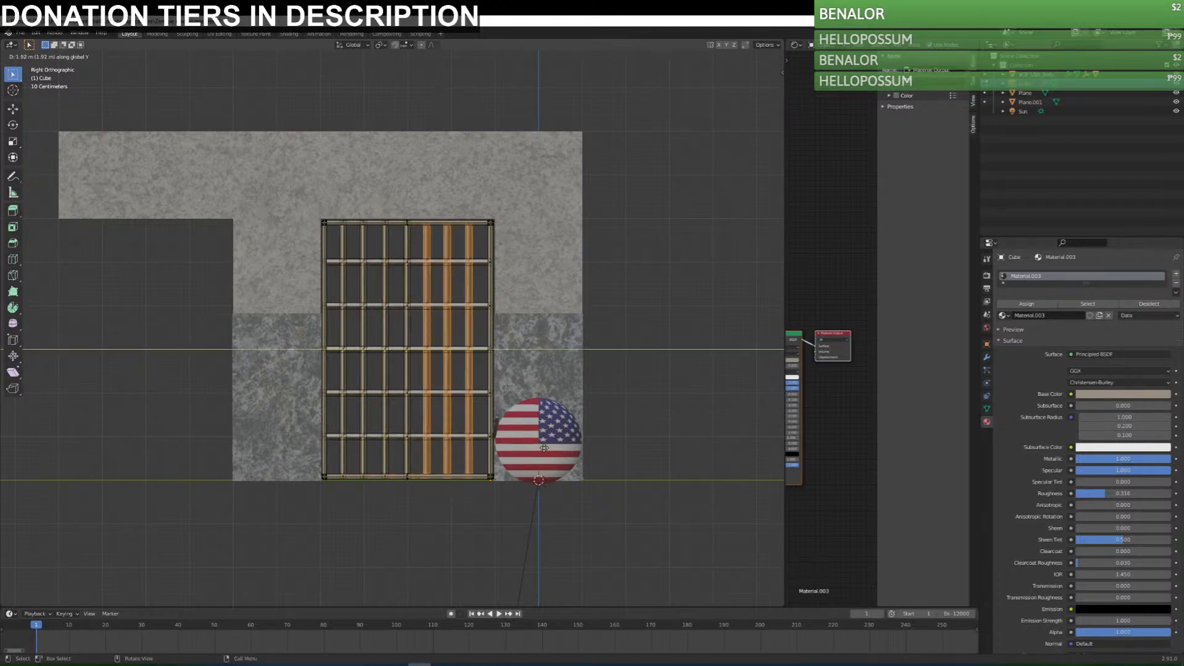
left_click(548, 448)
Leave Edit Mode, preview the finished barred door in Rendered shading and save the file.
key("Tab")
mouse_move(668, 314)
middle_mouse_down()
mouse_move(555, 383)
mouse_move(448, 408)
mouse_move(438, 396)
mouse_move(450, 423)
mouse_move(402, 407)
mouse_move(402, 378)
mouse_move(438, 377)
middle_mouse_up()
scroll(437, 395, "down", 1)
scroll(402, 406, "up", 2)
left_click(768, 57)
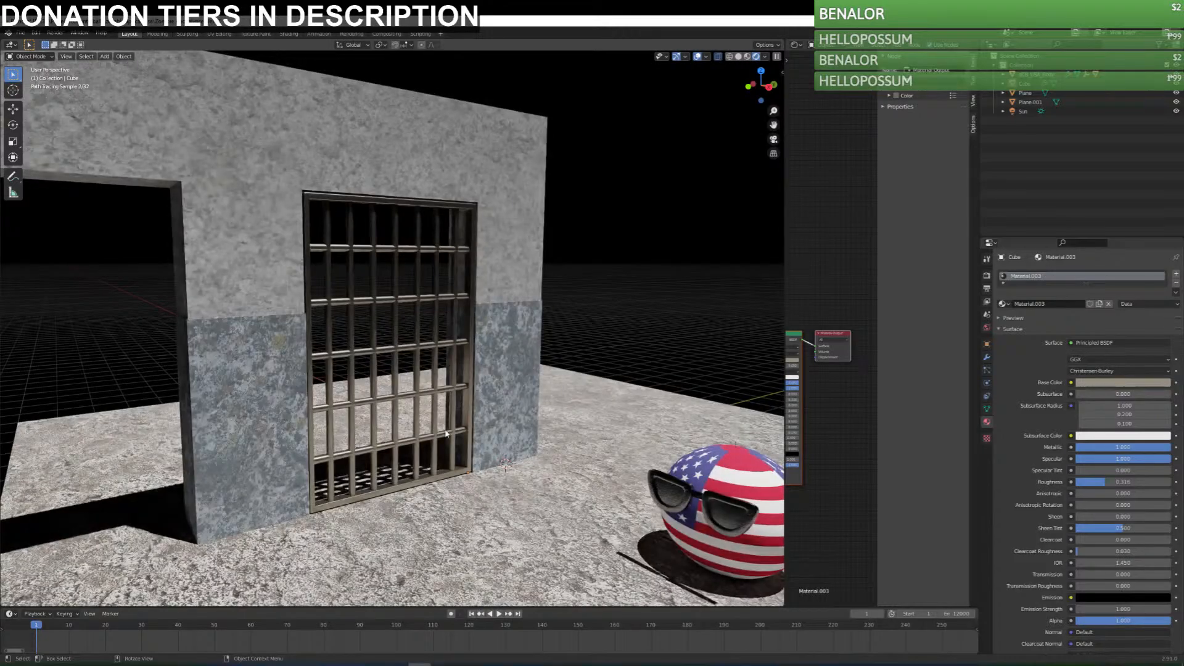
middle_click_drag(413, 322, 416, 350)
key("ctrl+s")
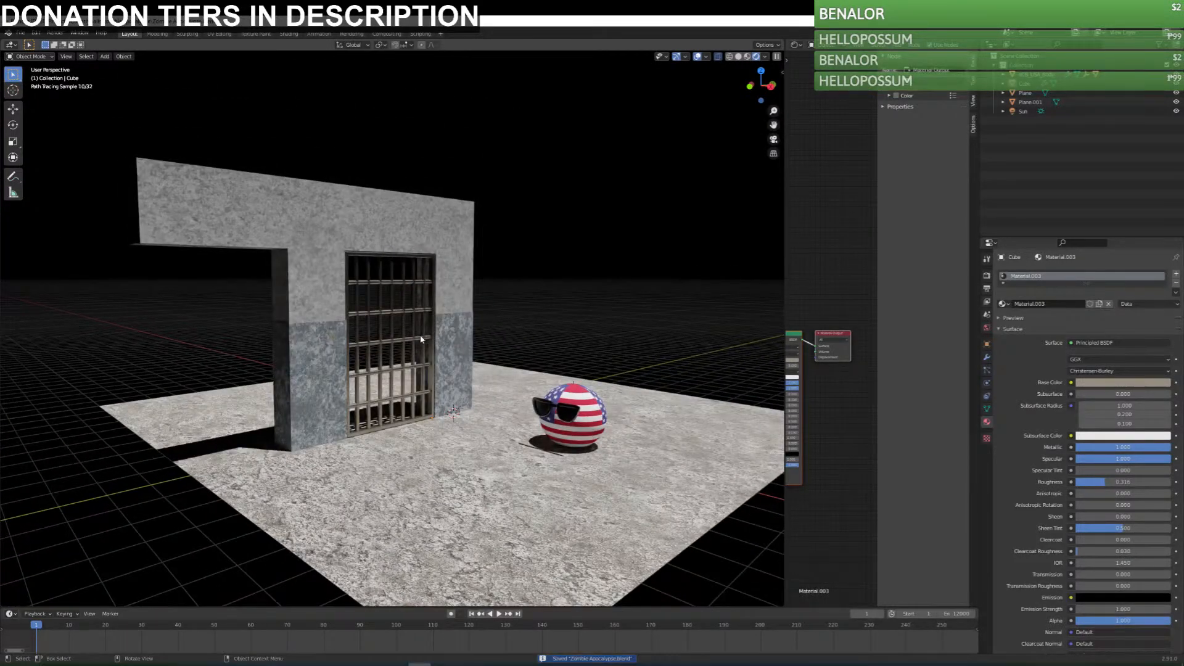
scroll(421, 339, "up", 4)
left_click(421, 351)
scroll(514, 389, "down", 4)
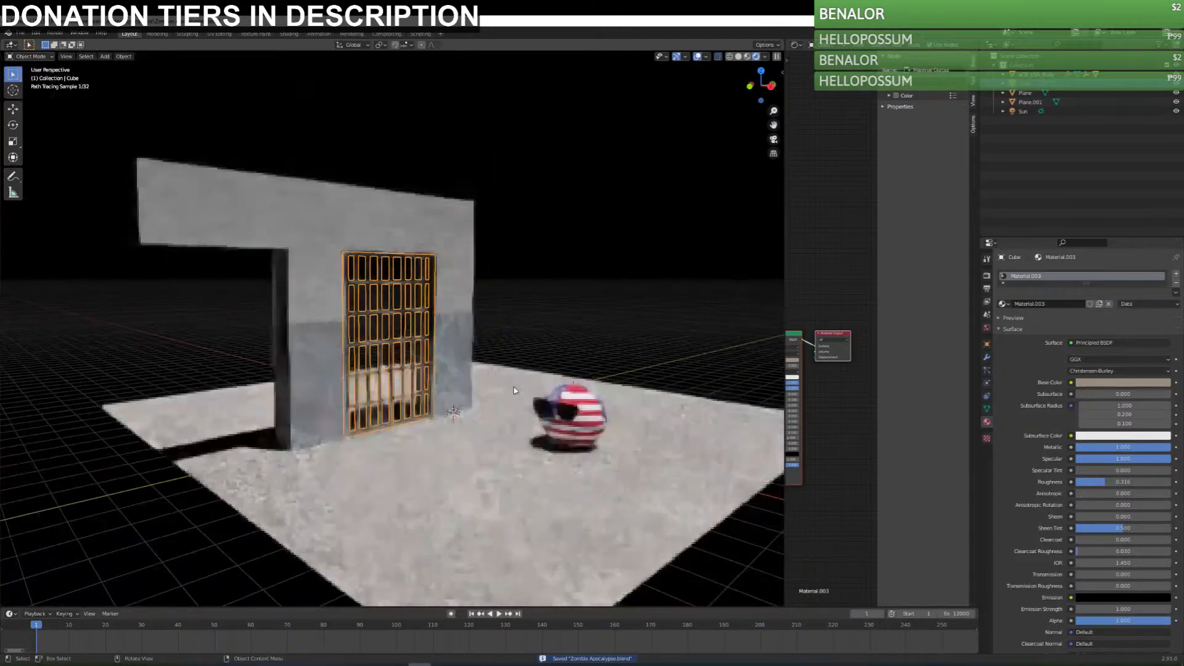
middle_click_drag(515, 390, 592, 376)
Return to Material Preview shading and add an Array modifier to the concrete wall.
left_click(747, 57)
middle_click_drag(496, 311, 553, 324)
left_click(475, 281)
left_click(986, 358)
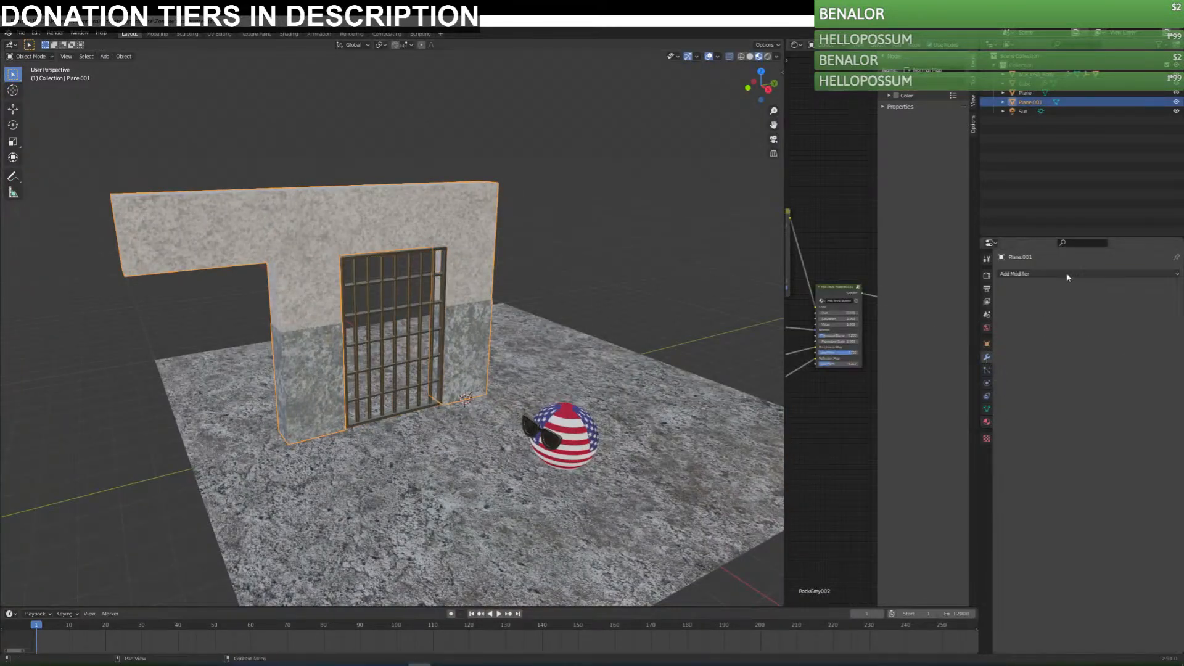
left_click(1023, 273)
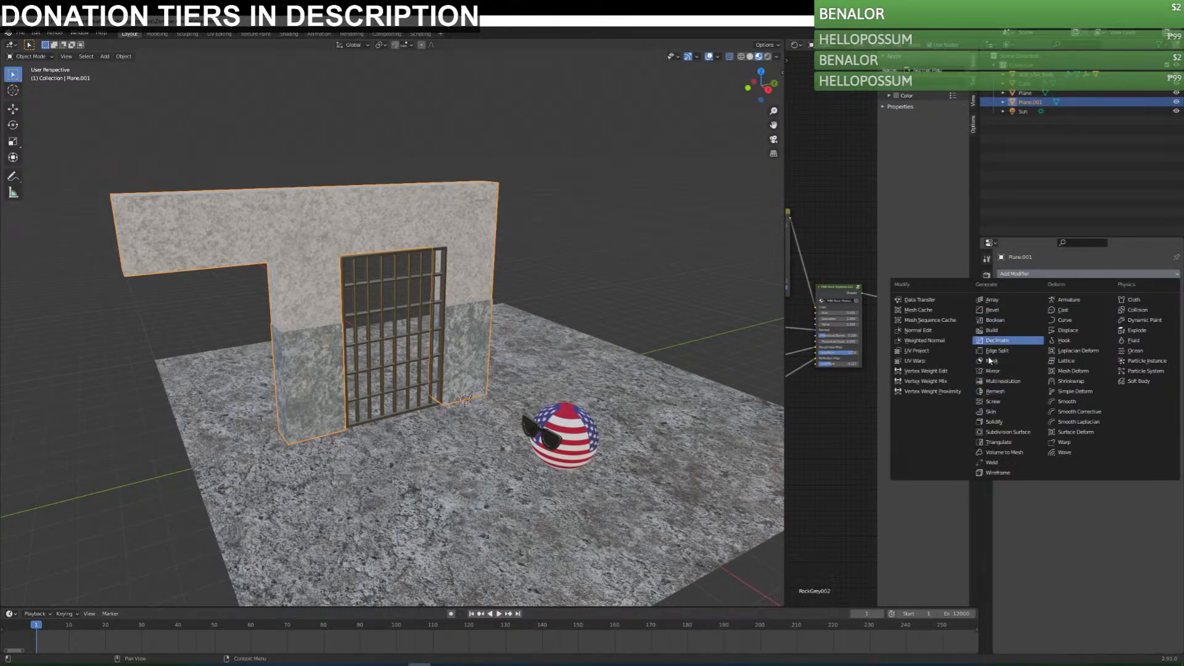
left_click(1011, 300)
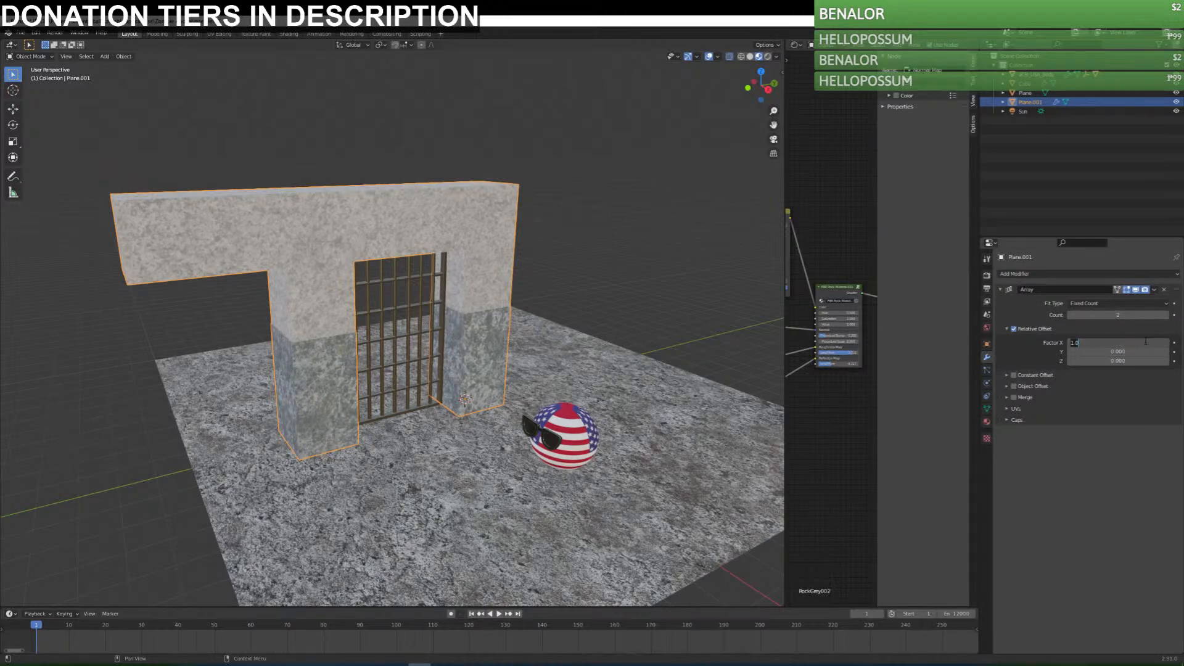
Set the wall array's relative offset factors to X 0 and Y 1.0 so the copies join end to end.
key("Return")
left_click_drag(1128, 351, 1151, 351)
left_click(1127, 350)
type("1")
key("Return")
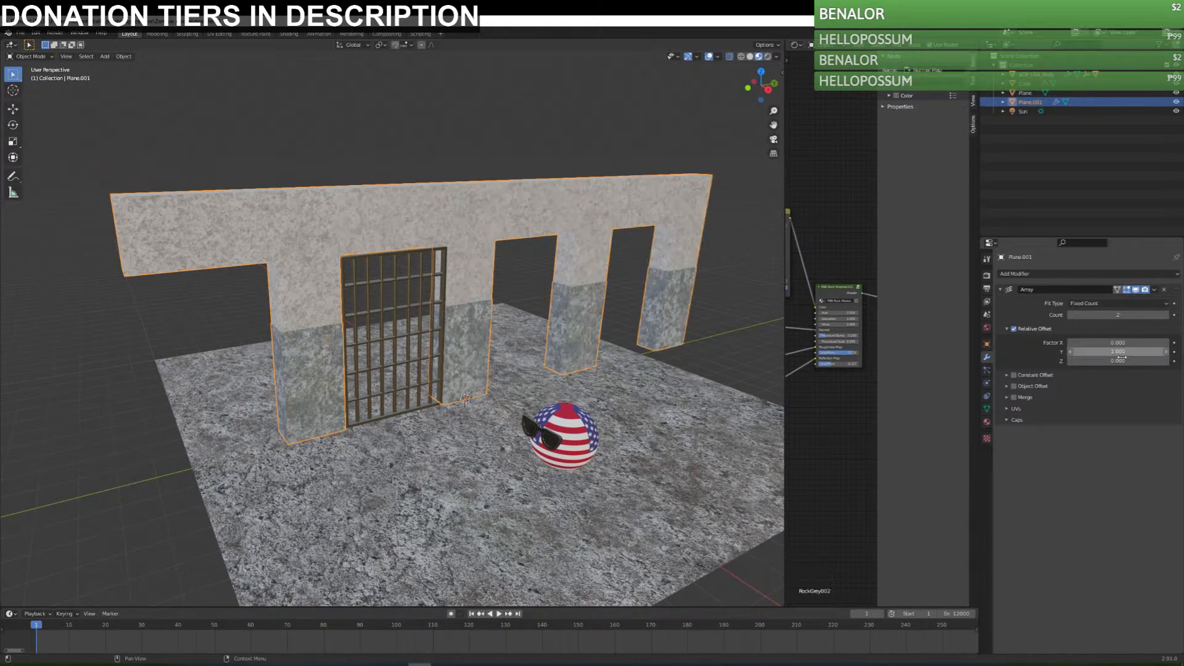
left_click(1166, 352)
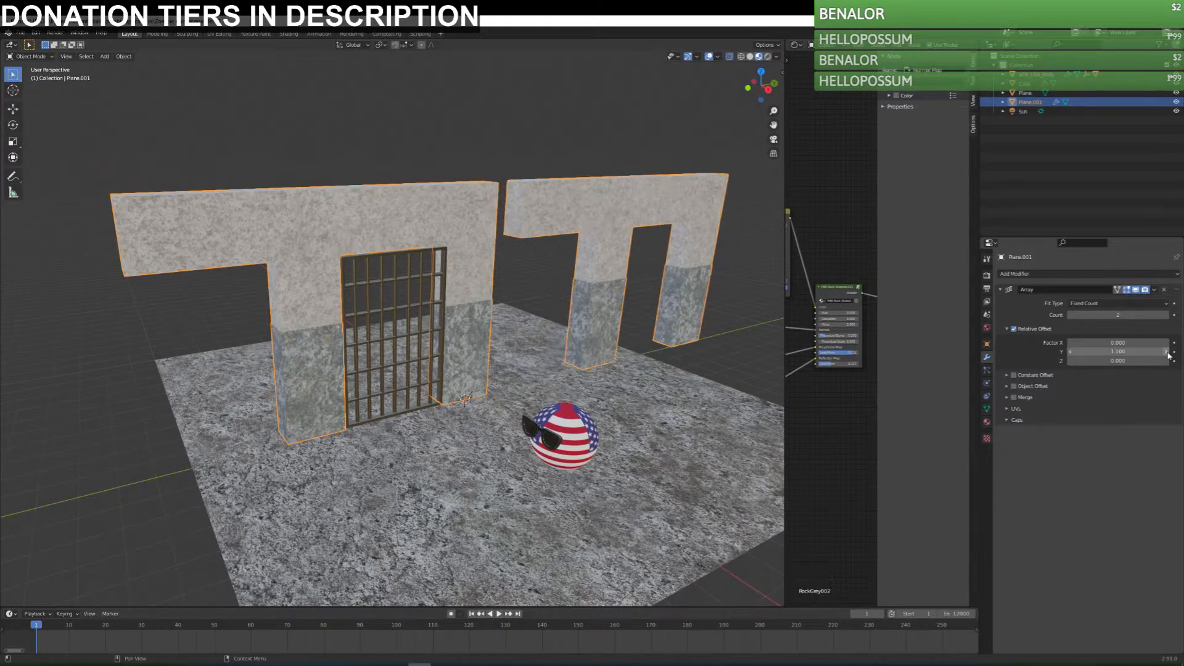
left_click(1071, 351)
Raise the wall array's count to 4.
left_click(1167, 315)
scroll(663, 335, "down", 2)
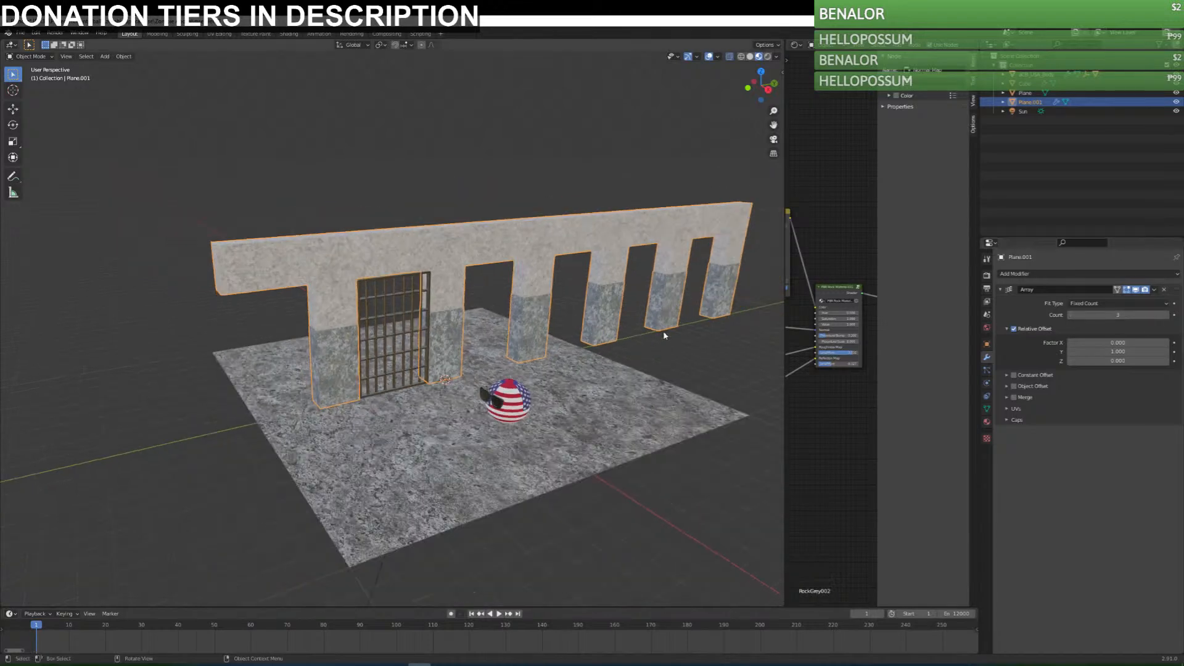
middle_click_drag(663, 335, 685, 327)
left_click(1166, 316)
middle_click_drag(582, 367, 570, 377)
Select the barred door and examine its placement against the extended wall in perspective and top views.
left_click(397, 323)
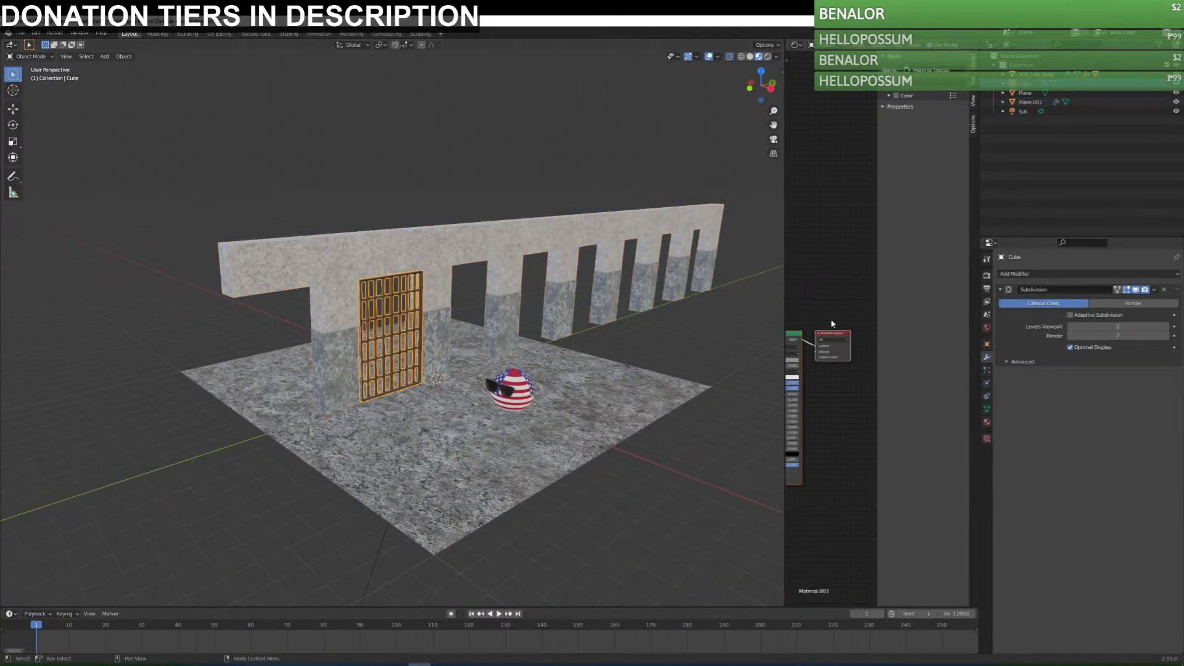
left_click(1043, 274)
middle_click_drag(435, 341, 378, 347)
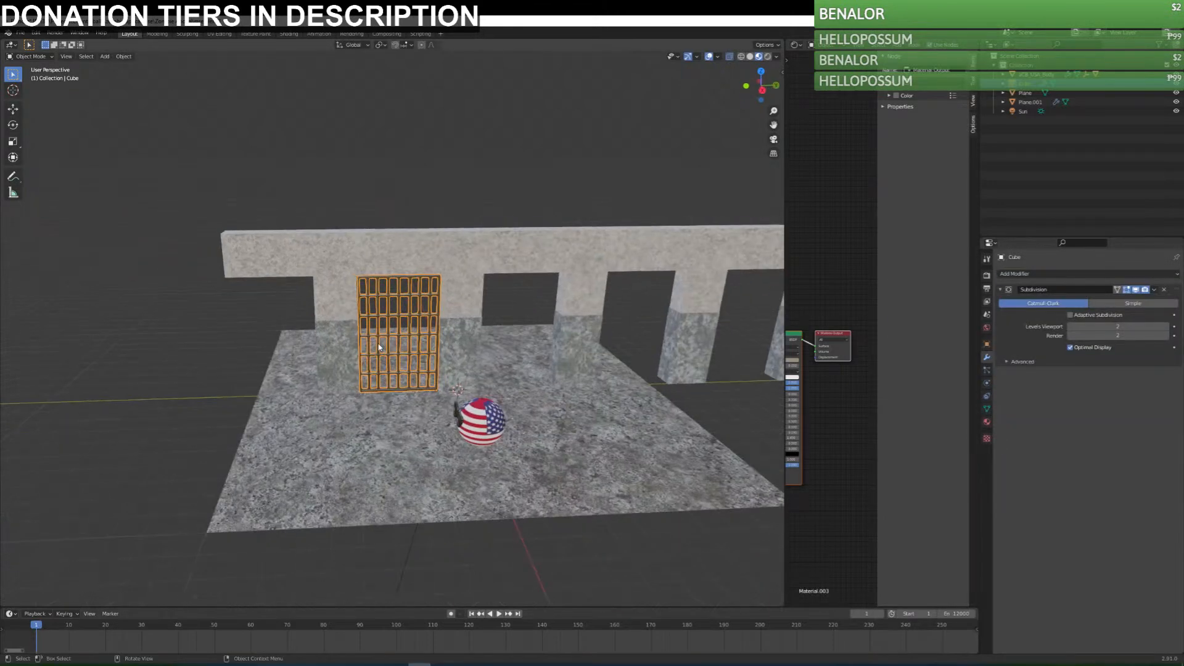
key("KP_7")
scroll(395, 342, "up", 2)
middle_click_drag(456, 474, 483, 316, "shift")
middle_click_drag(486, 259, 416, 217)
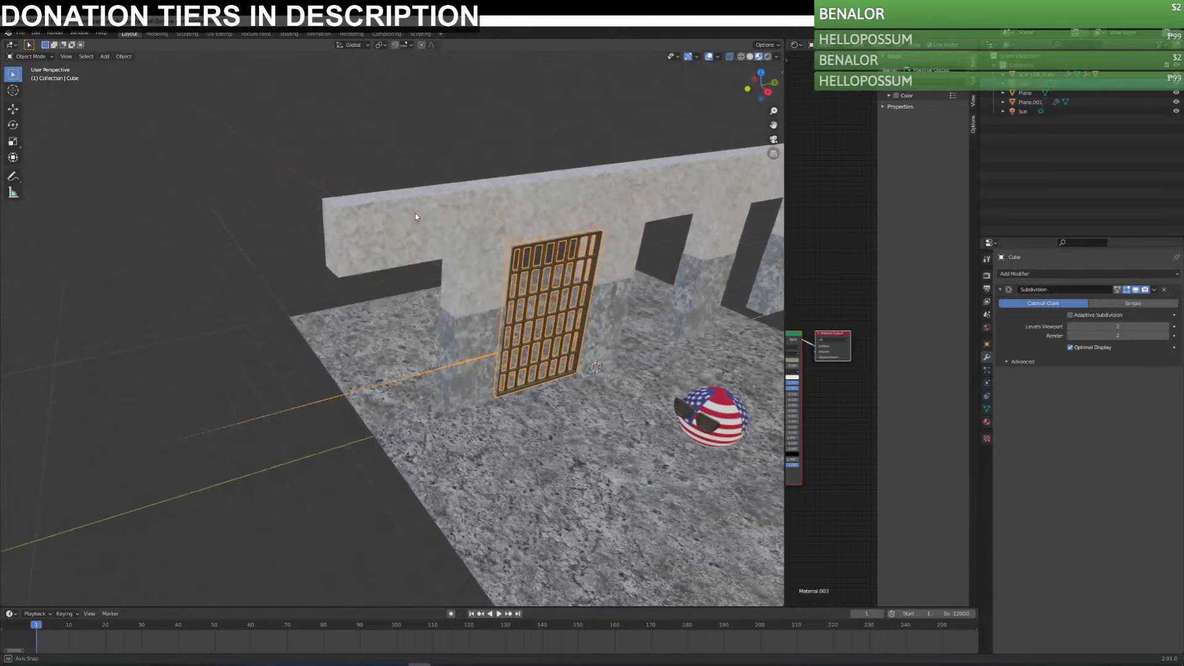
key("Tab")
middle_click_drag(462, 377, 430, 363)
left_click_drag(66, 264, 377, 459)
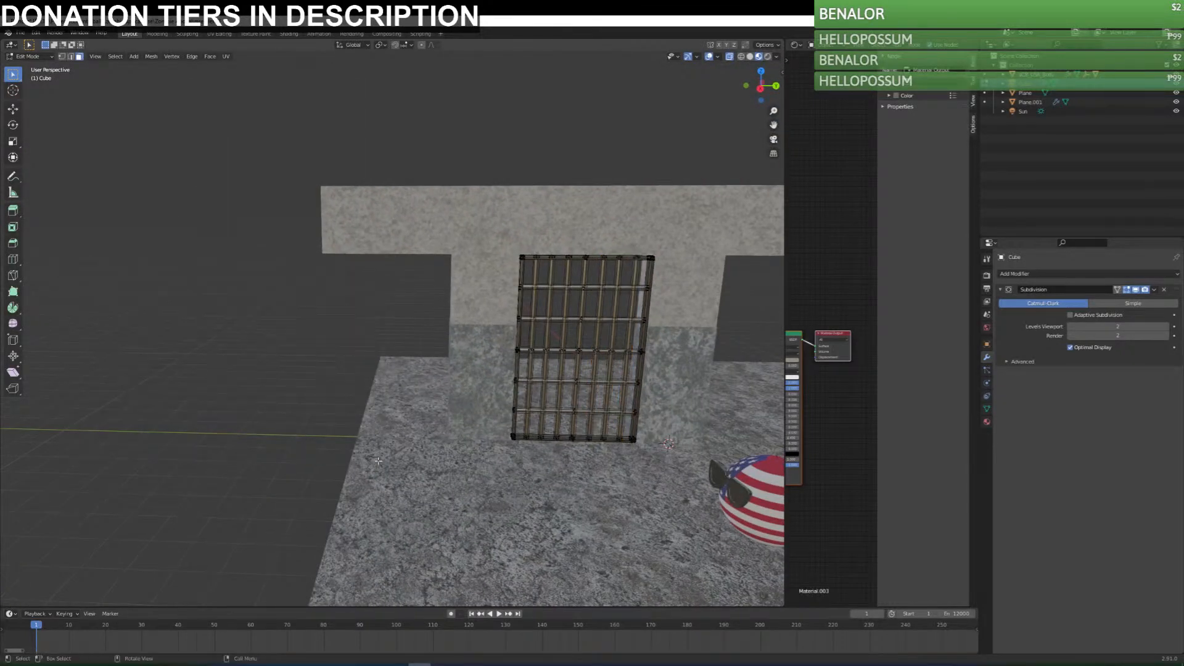
left_click_drag(84, 248, 379, 493)
left_click_drag(68, 235, 423, 549)
key("Tab")
mouse_move(528, 387)
middle_mouse_down()
mouse_move(483, 458)
mouse_move(488, 444)
mouse_move(461, 427)
middle_mouse_up()
key("KP_7")
scroll(497, 391, "up", 4)
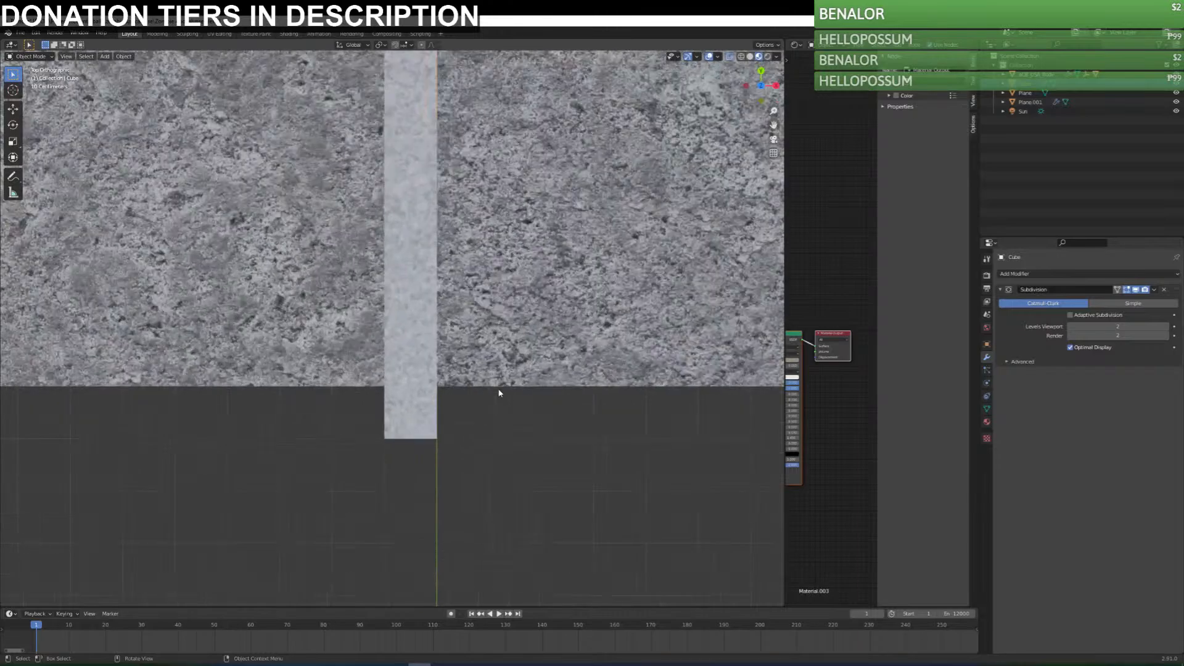
scroll(500, 390, "down", 4)
middle_click_drag(528, 177, 516, 337, "shift")
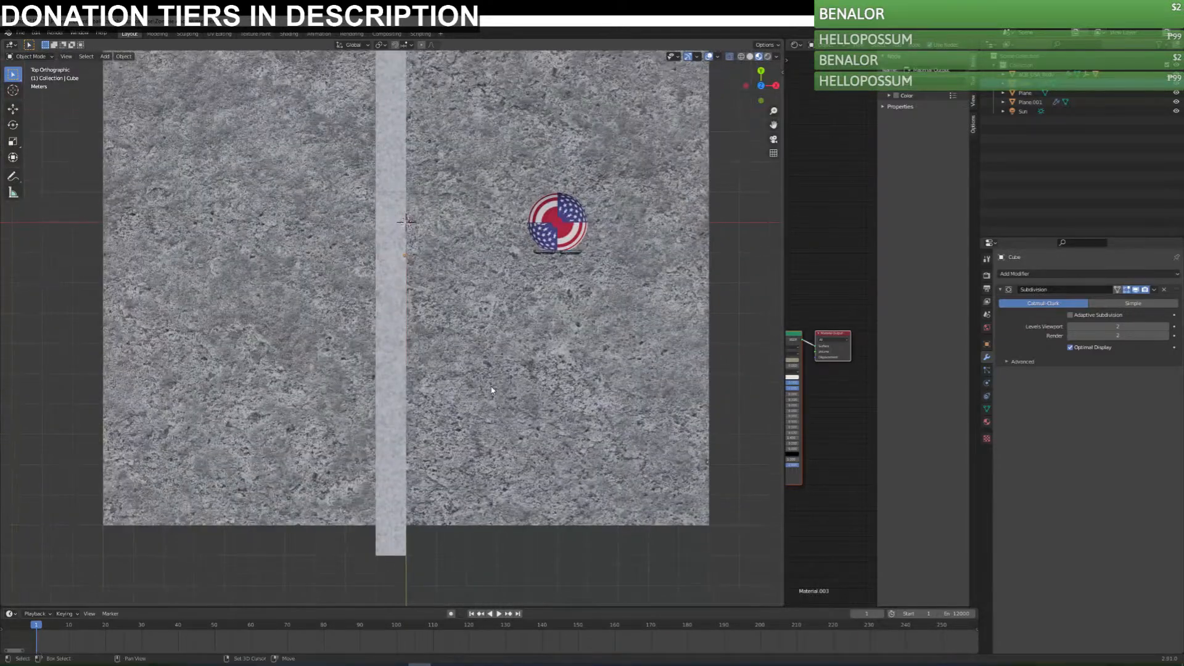
key("Tab")
key("alt+a")
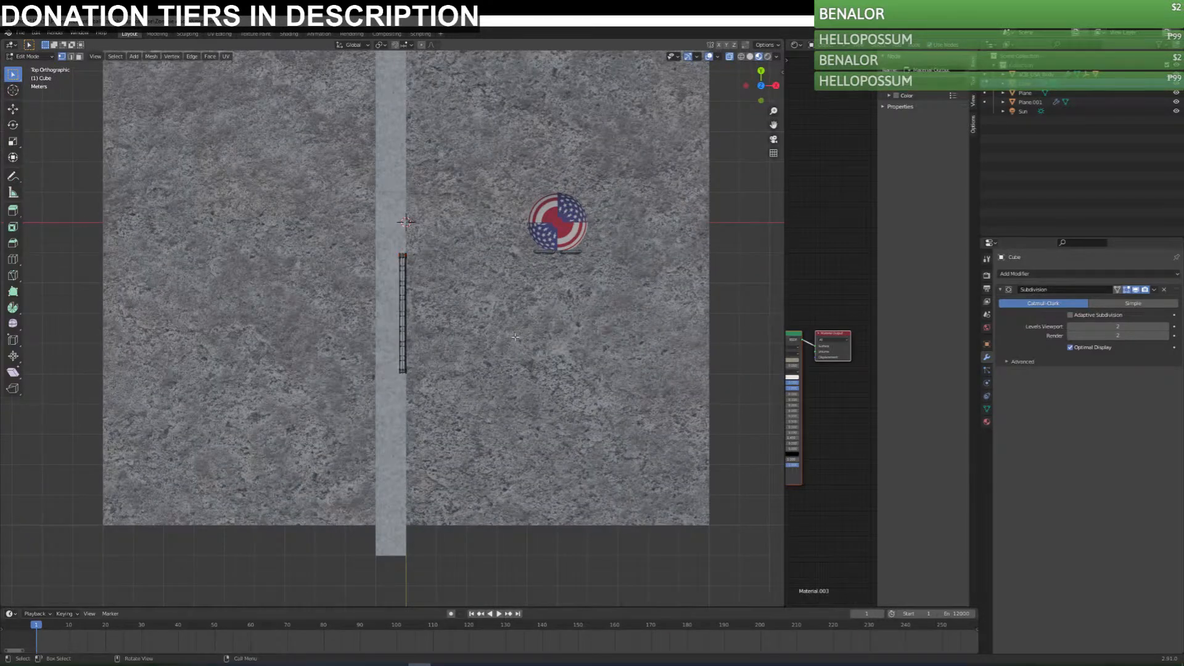
key("Tab")
Move the barred door along the wall into the opening beneath the overhanging end and save the file.
middle_click_drag(516, 340, 428, 273)
key("g")
left_click(131, 284)
middle_click_drag(169, 330, 277, 278, "shift")
middle_click_drag(299, 327, 304, 303)
scroll(304, 303, "down", 4)
scroll(305, 302, "down", 3)
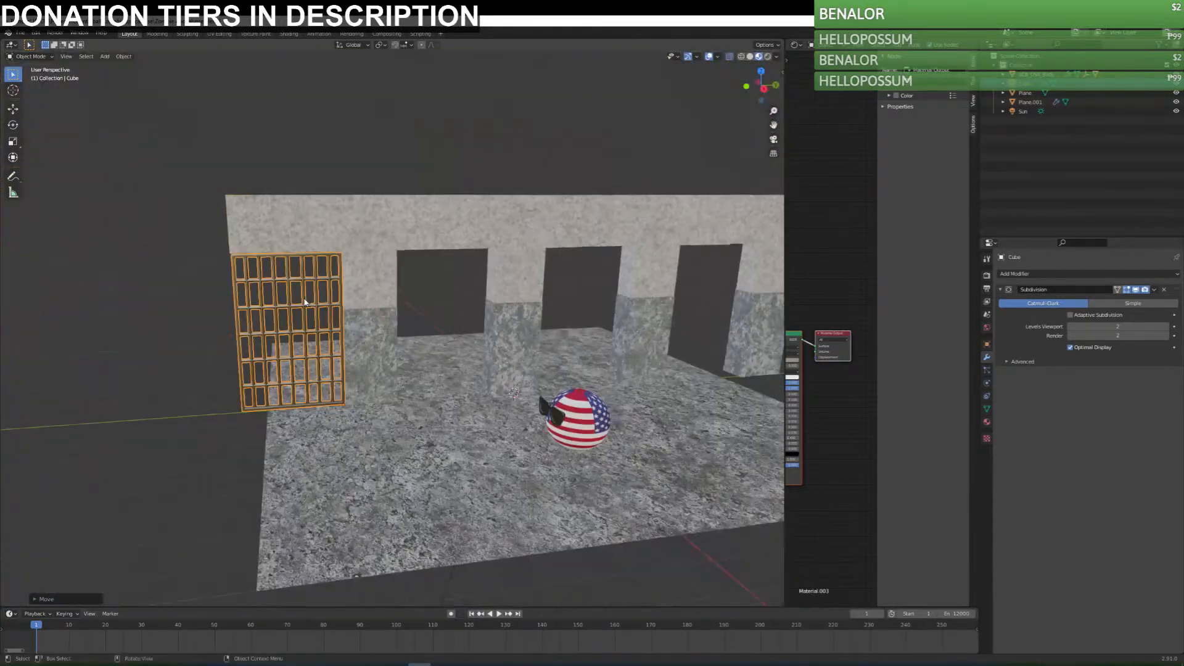
key("ctrl+s")
Add an Array modifier to the barred door with relative offset factors X 0 and Y 1.5.
left_click(1005, 273)
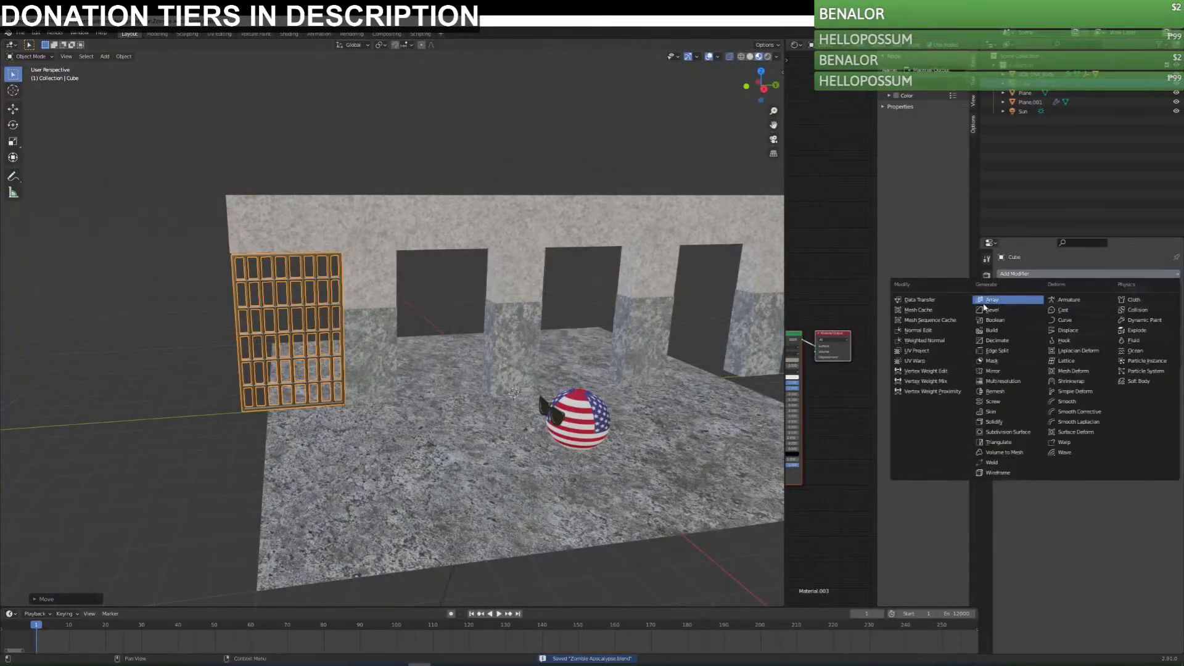
left_click(983, 300)
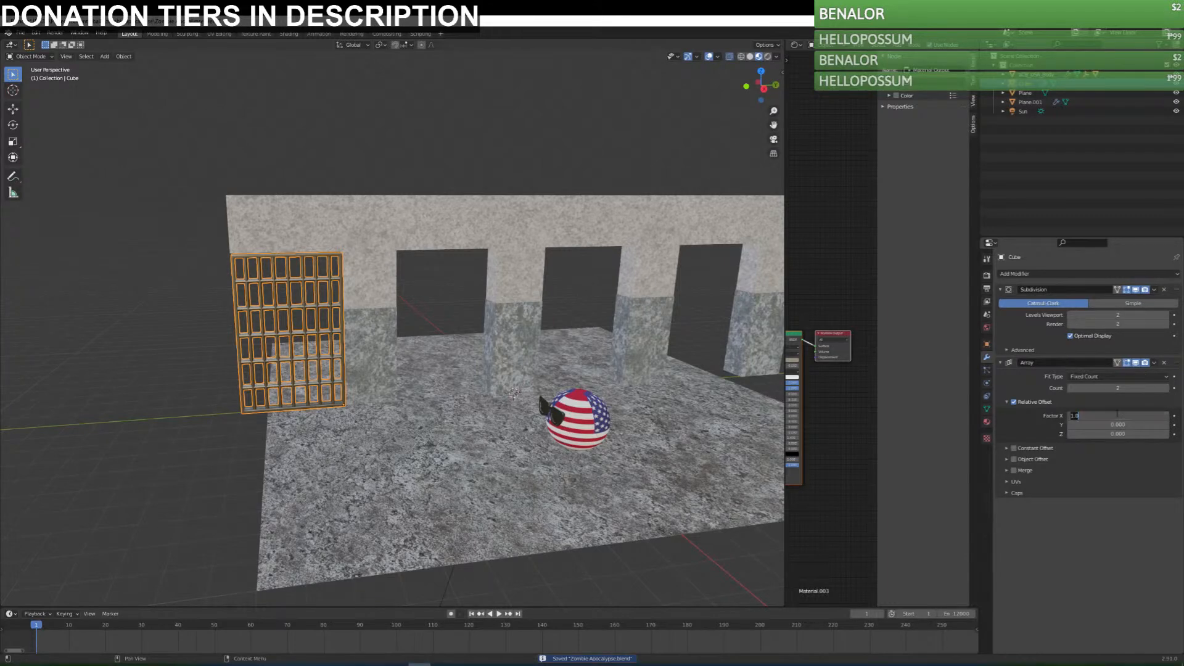
key("Return")
left_click_drag(1118, 424, 1127, 425)
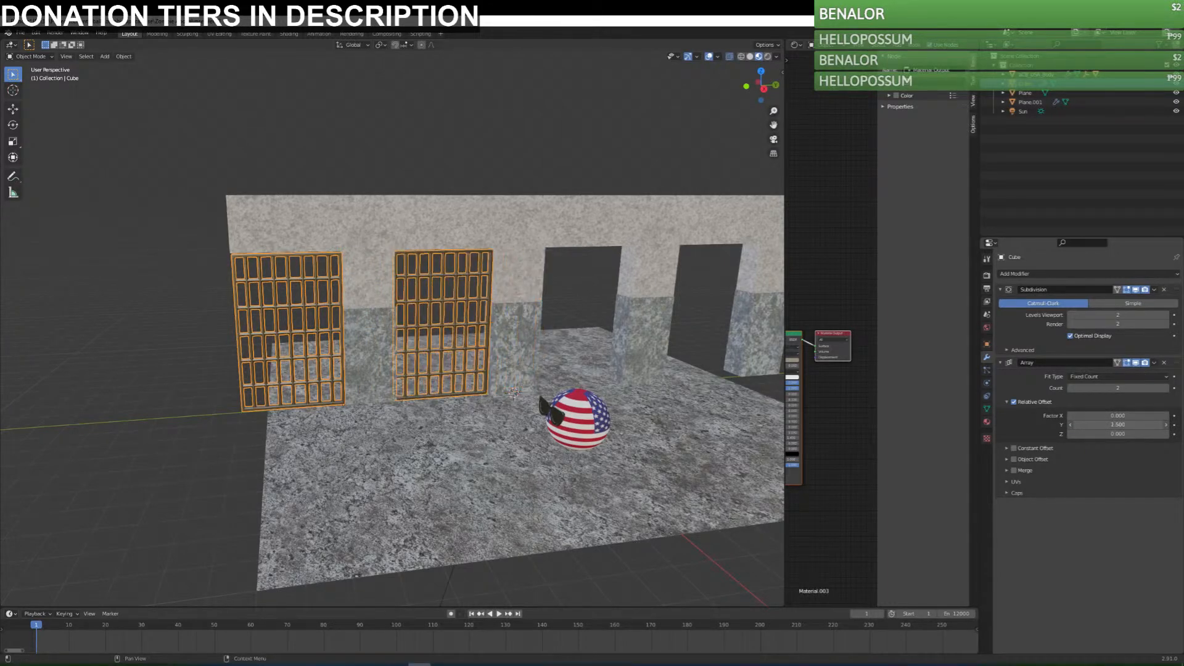
Set the door array's relative Y offset to 1.53 so the second door fits its wall opening.
middle_click_drag(588, 378, 565, 357)
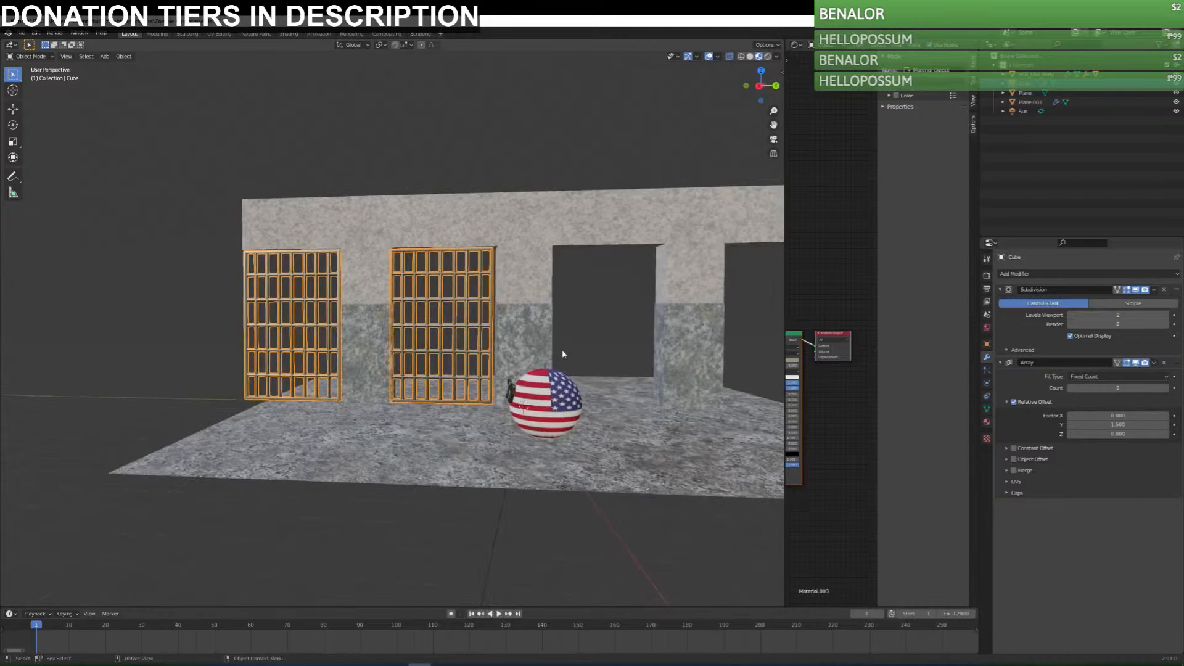
scroll(529, 307, "up", 3)
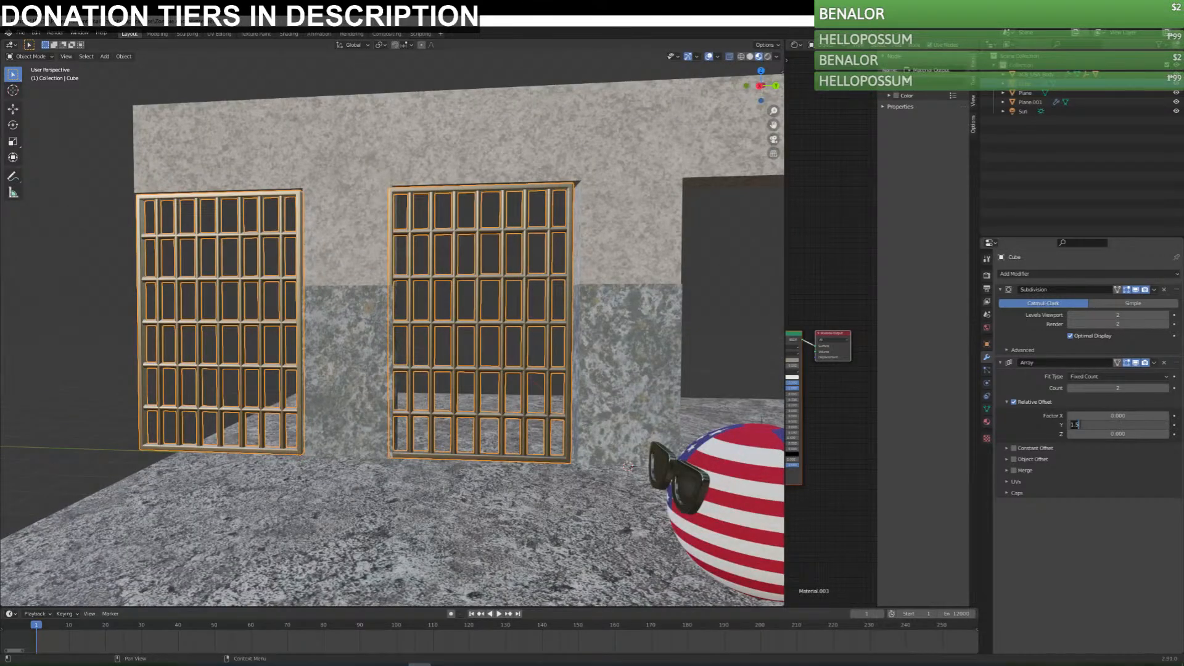
key("Return")
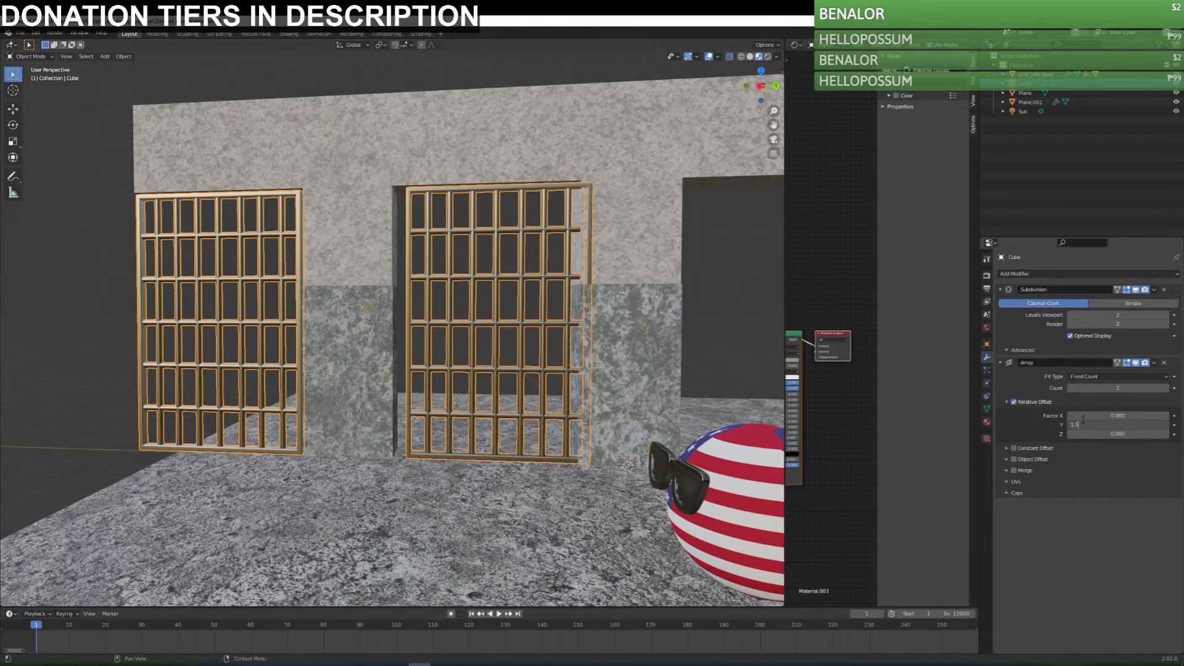
key("Return")
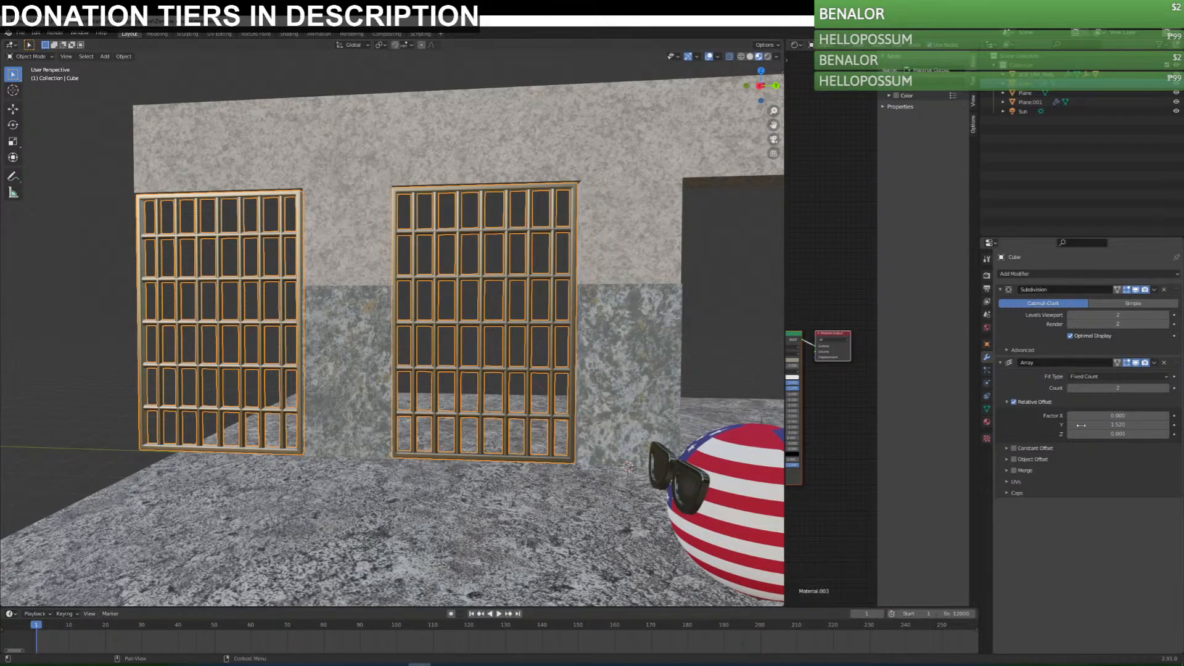
key("Return")
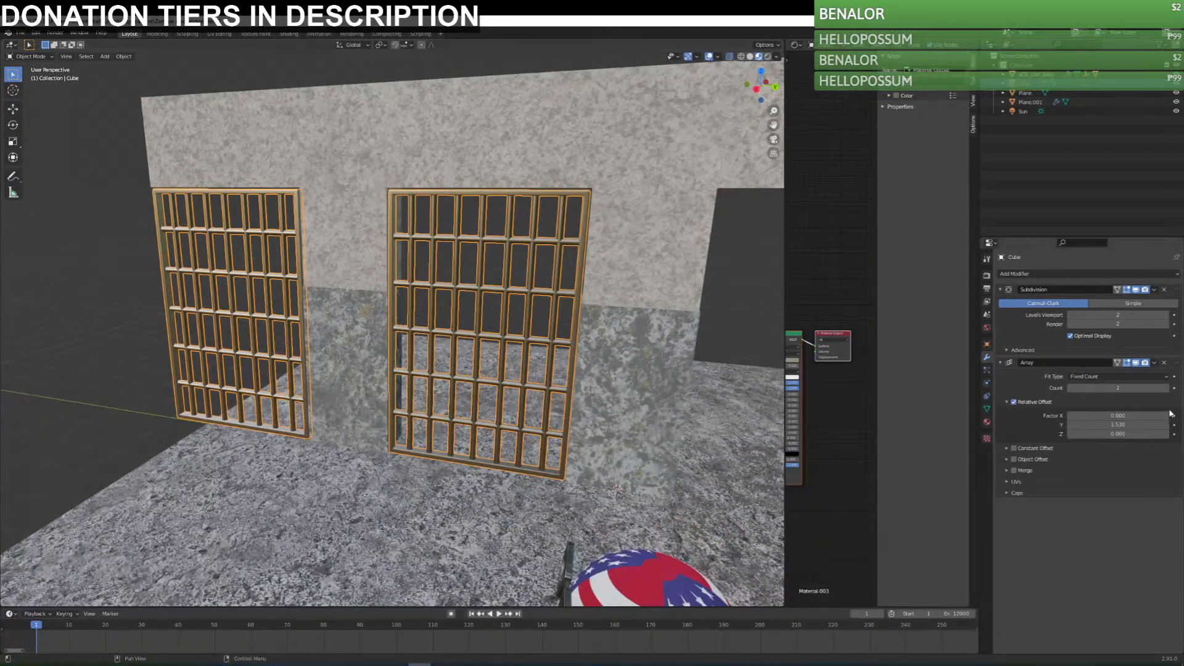
Raise the door array's count to 8 to fill every opening along the wall.
left_click(1165, 388)
scroll(734, 361, "down", 5)
middle_click_drag(765, 357, 582, 338, "shift")
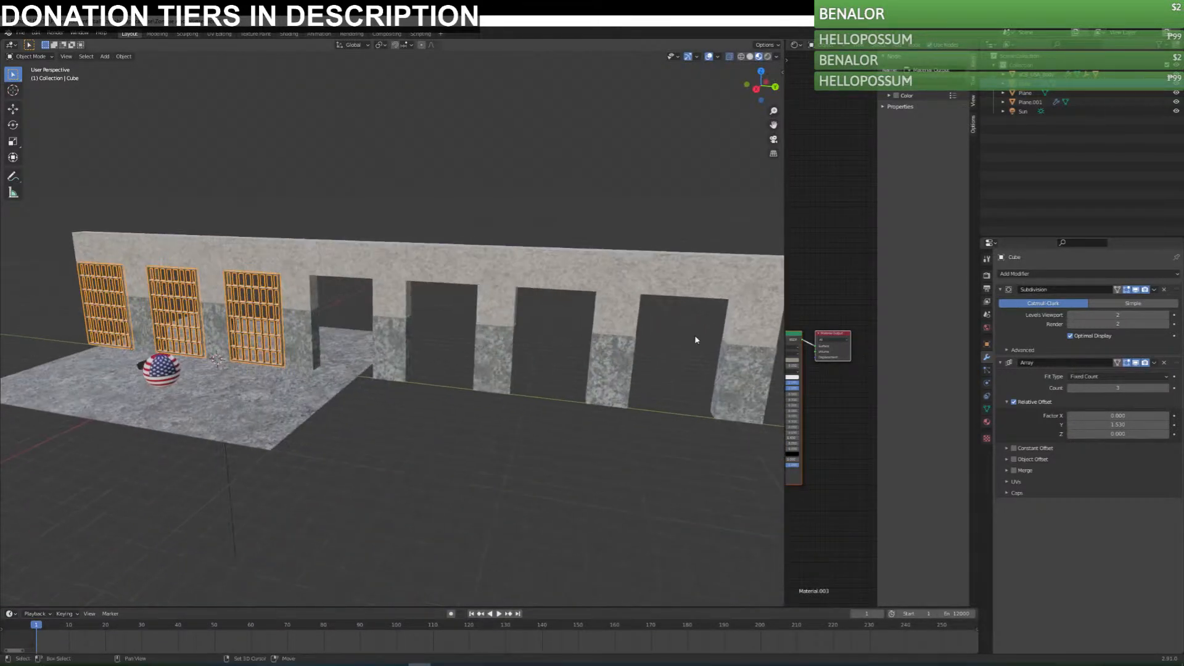
left_click(1167, 389)
left_click(1167, 389)
left_click(1167, 388)
left_click(1167, 388)
left_click(1167, 389)
left_click(1167, 389)
left_click(1167, 388)
middle_click_drag(724, 379, 564, 357, "shift")
left_click(1071, 388)
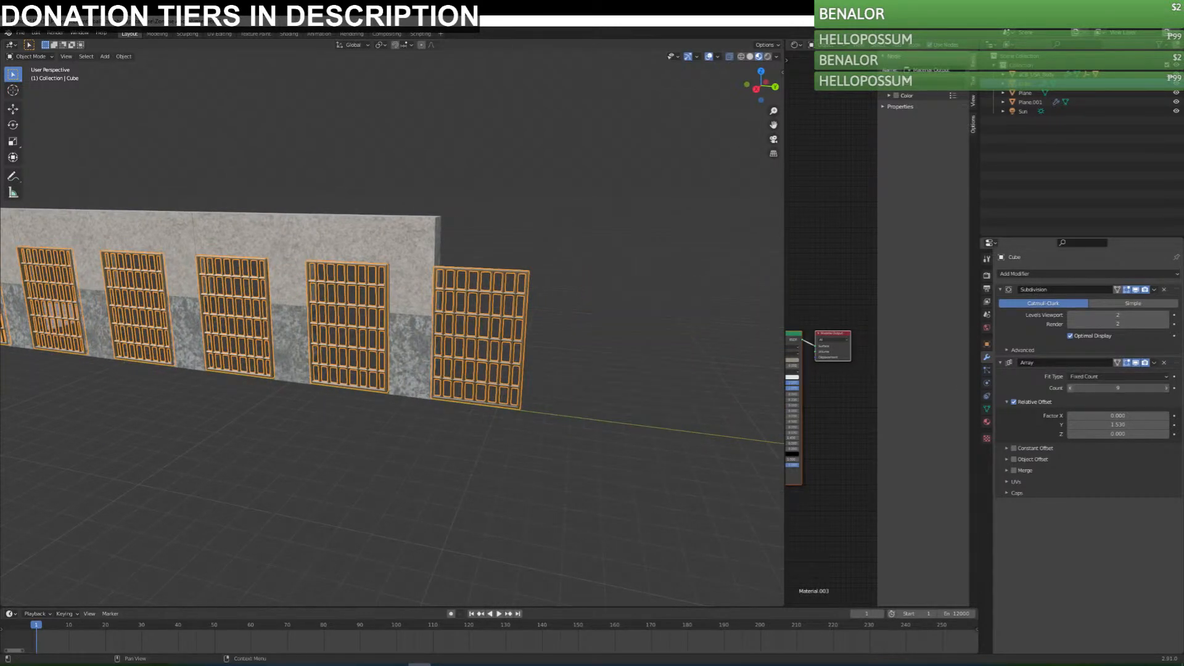
left_click(1071, 388)
Fine-tune the door array's relative Y offset to 1.533 to align the far doors with their openings, and save the file.
scroll(423, 313, "up", 7)
scroll(423, 313, "down", 1)
middle_click_drag(423, 312, 468, 313)
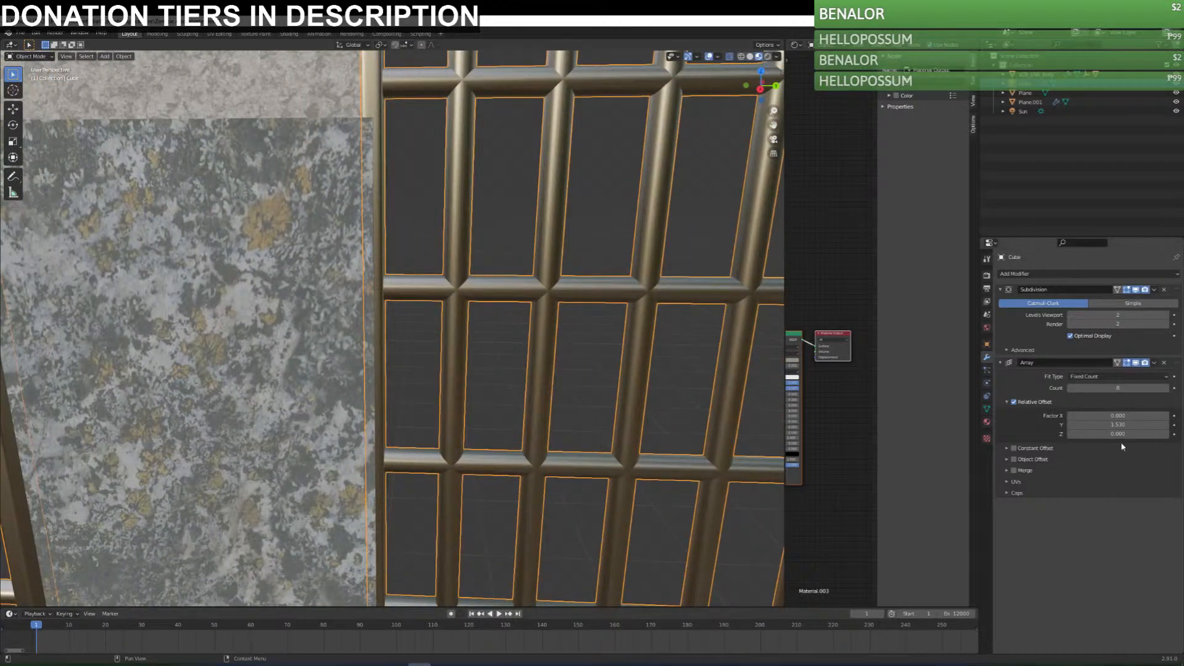
key("Return")
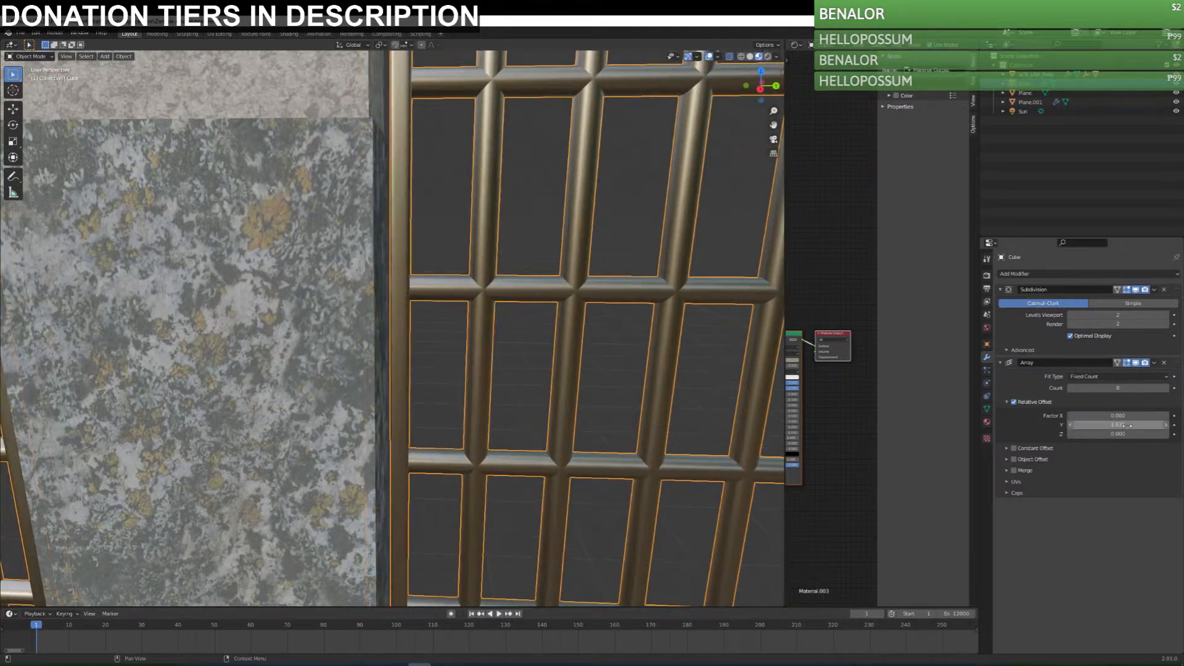
scroll(573, 396, "down", 8)
scroll(573, 397, "up", 5)
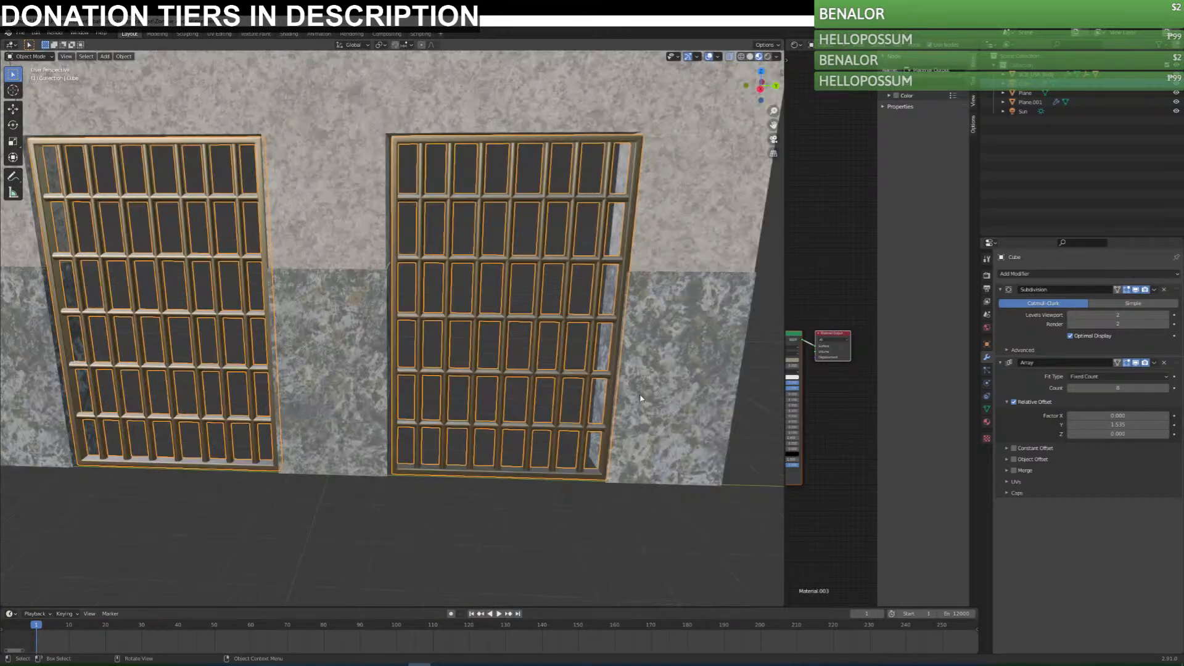
middle_click_drag(573, 397, 528, 413, "shift")
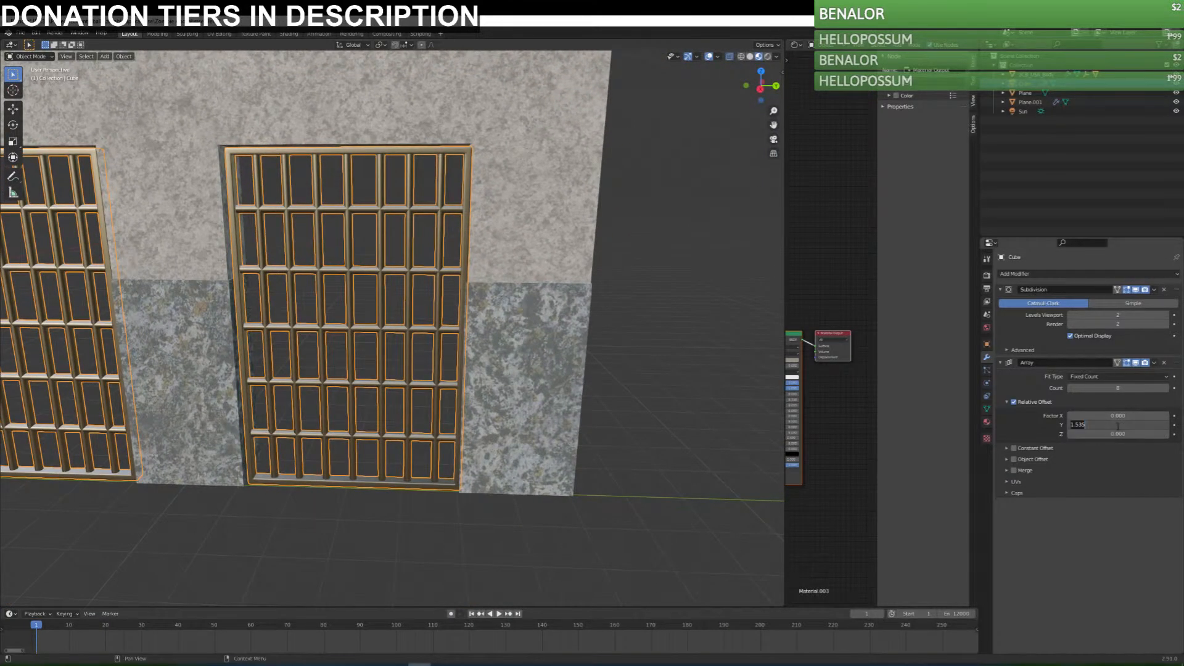
key("BackSpace")
type("3")
key("Return")
middle_click_drag(318, 303, 678, 340)
scroll(345, 313, "down", 8)
key("ctrl+s")
Select the floor plane and add an Array modifier to it.
left_click(461, 259)
middle_click_drag(502, 389, 571, 400)
left_click(571, 399)
middle_click_drag(635, 370, 775, 372)
left_click(1040, 274)
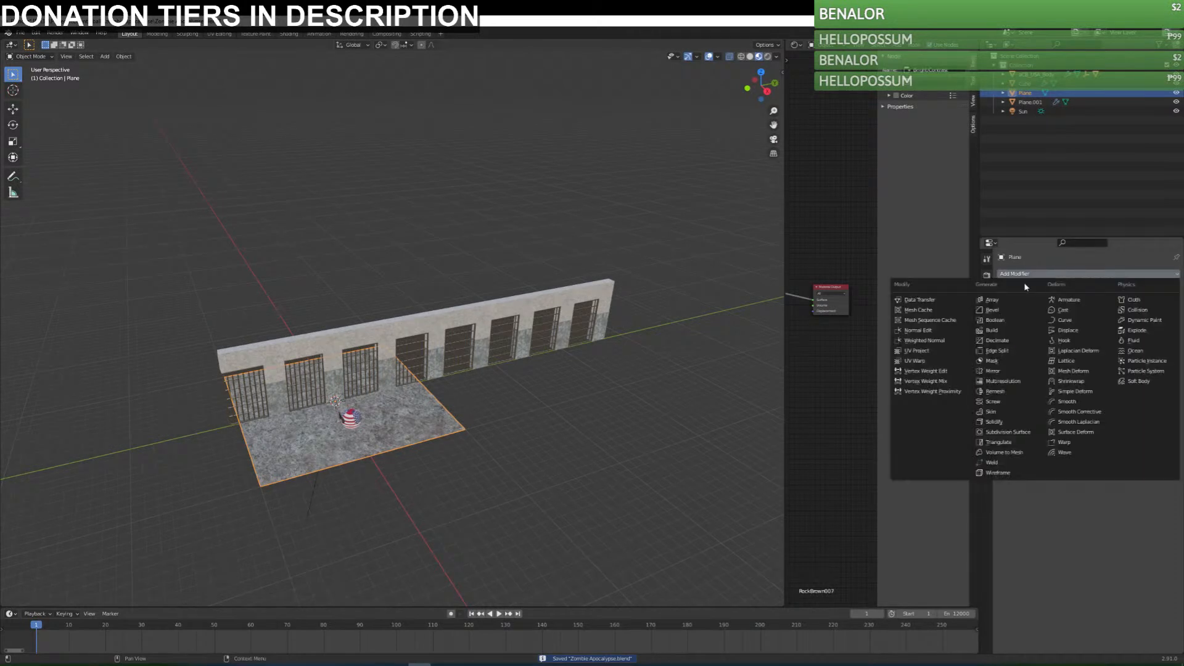
left_click(1003, 301)
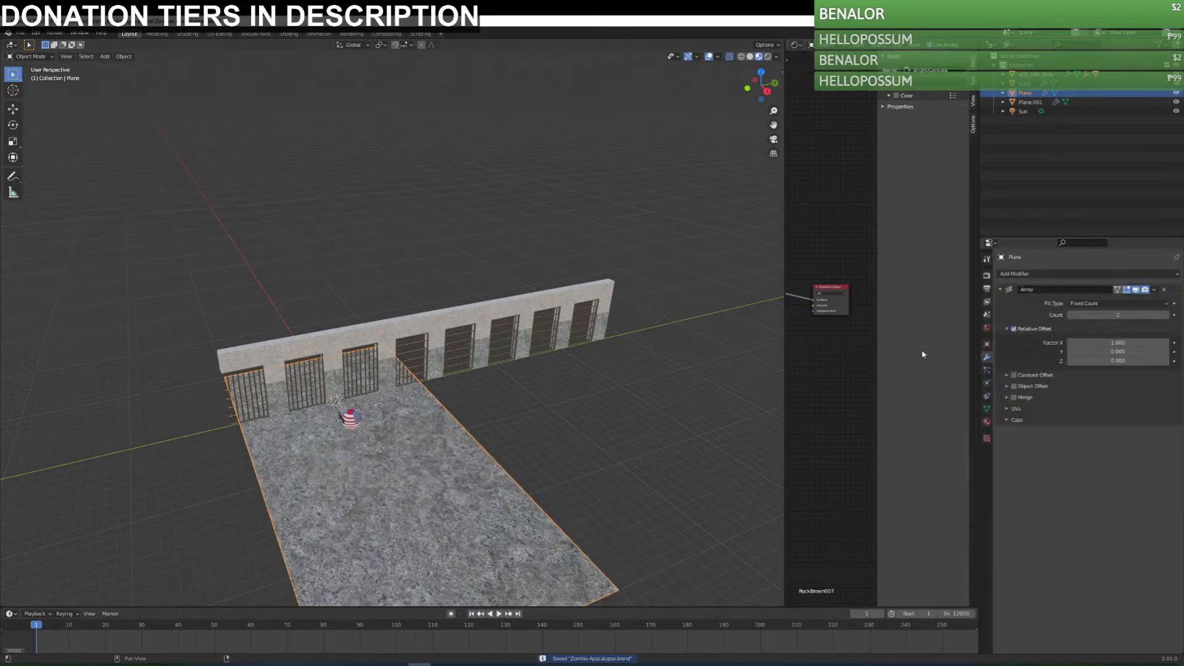
Set the floor array's relative offset factors to X 0 and Y 1 so it extends along the wall.
left_click(1072, 316)
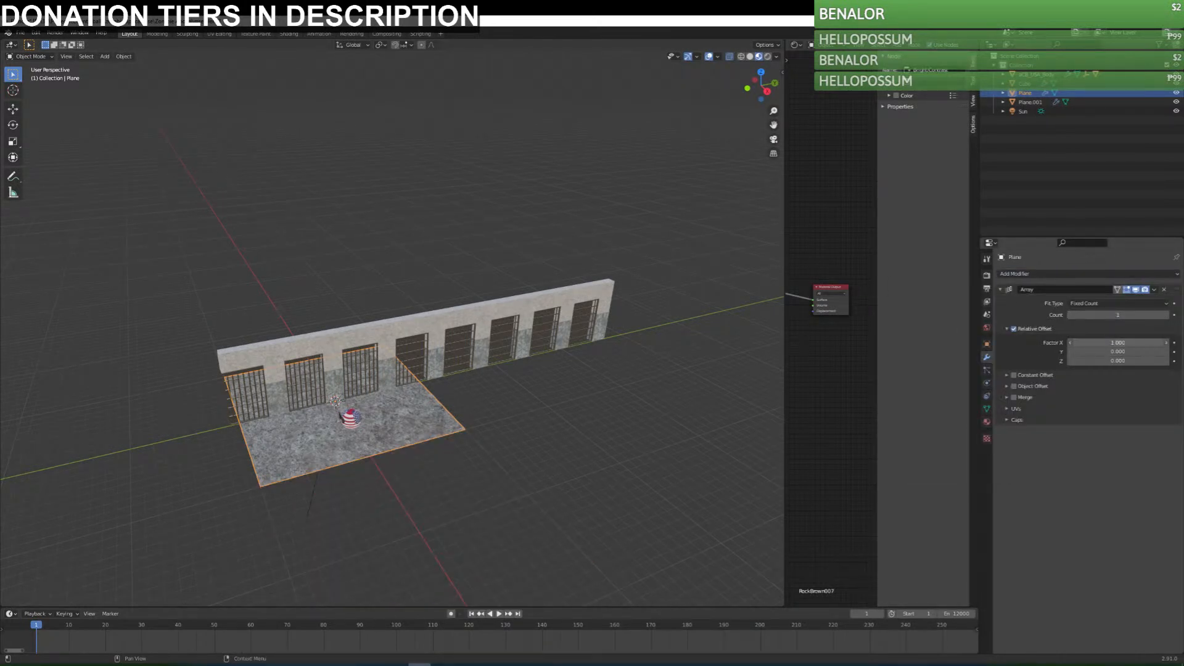
left_click(1127, 352)
left_click(1132, 361)
left_click(1121, 360)
key("BackSpace")
key("Return")
left_click(1120, 352)
type("1")
key("Return")
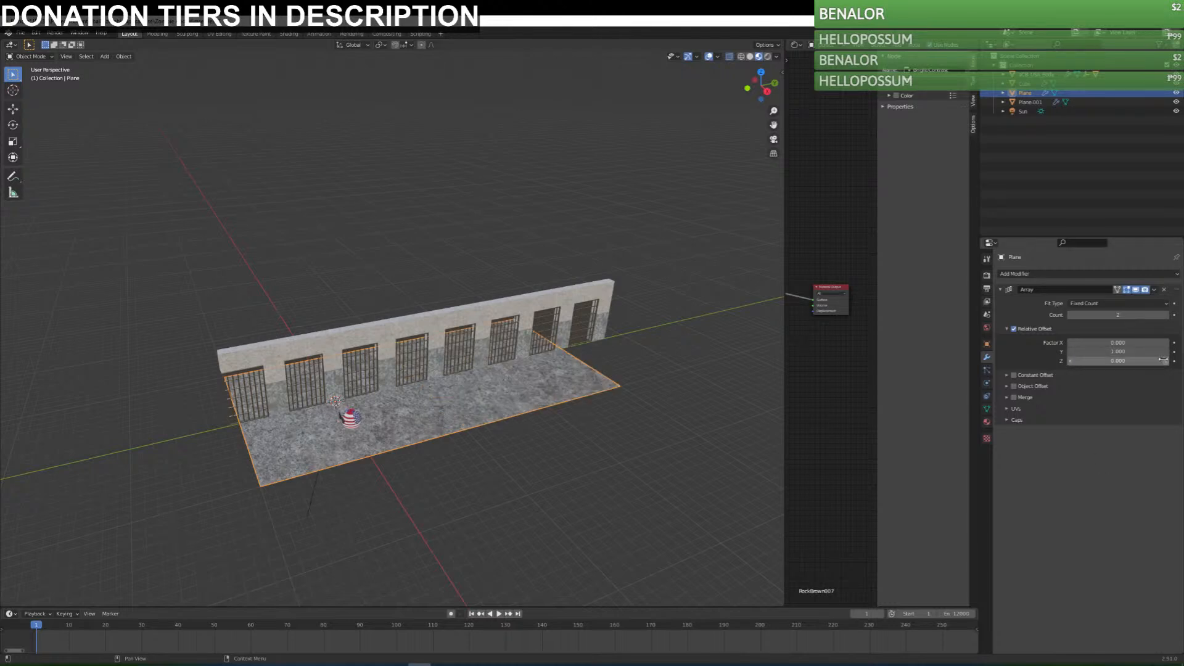
Raise the floor array's count to 3 and add a second Array modifier along X with a count of 3.
left_click(1166, 315)
middle_click_drag(624, 386, 597, 370)
middle_click_drag(622, 467, 558, 385)
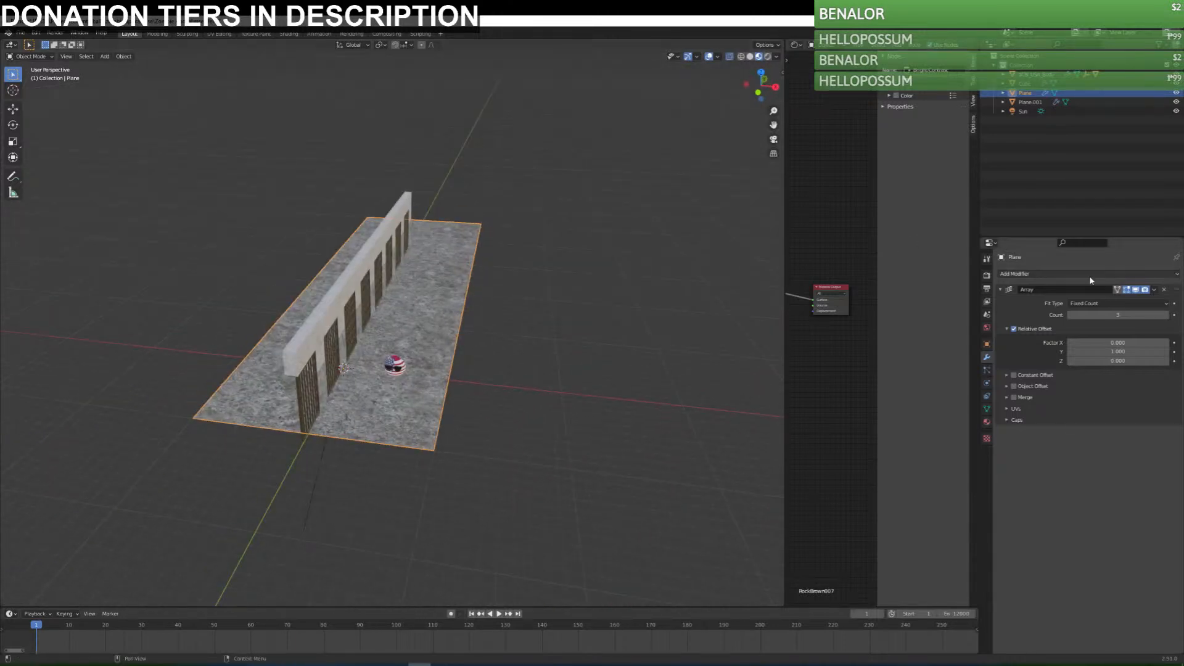
left_click(1079, 274)
left_click(994, 299)
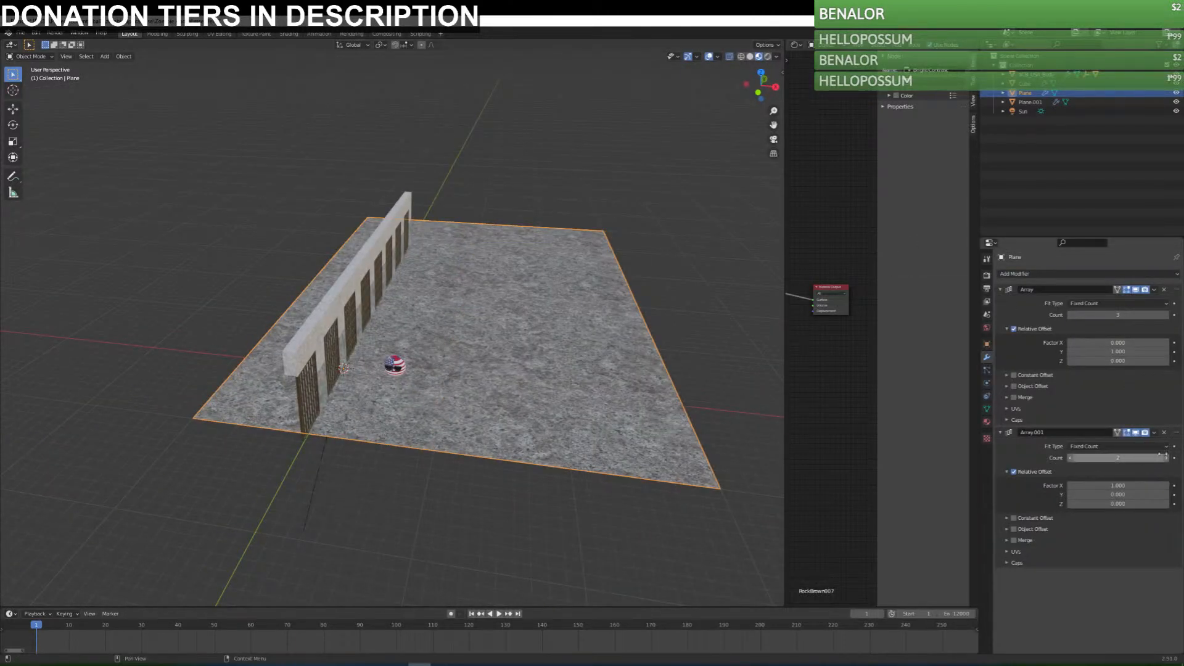
left_click(1164, 458)
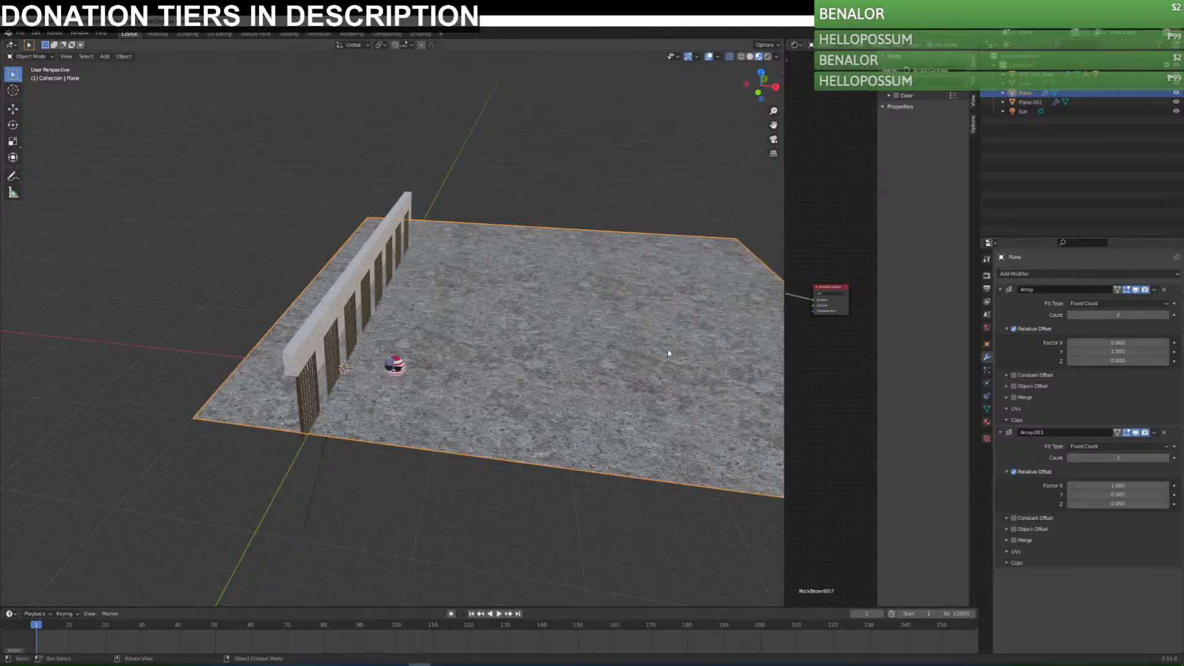
Move the enlarged floor in top view so it surrounds the whole wall on all sides, and save the file.
key("KP_7")
key("g")
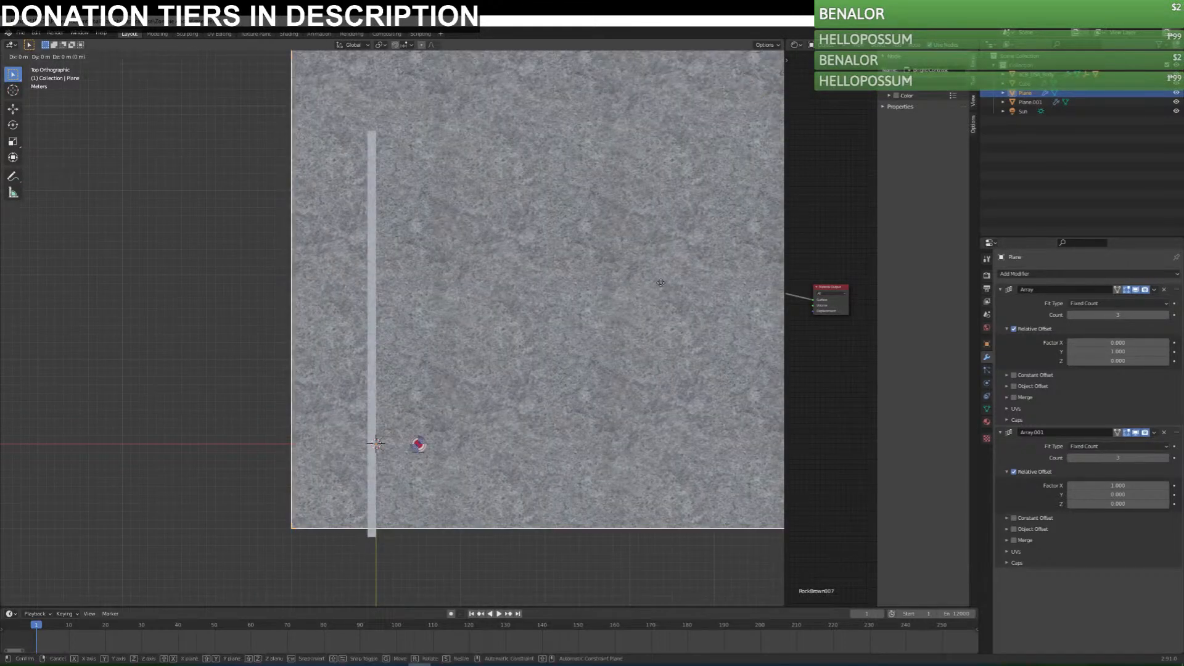
left_click(526, 358)
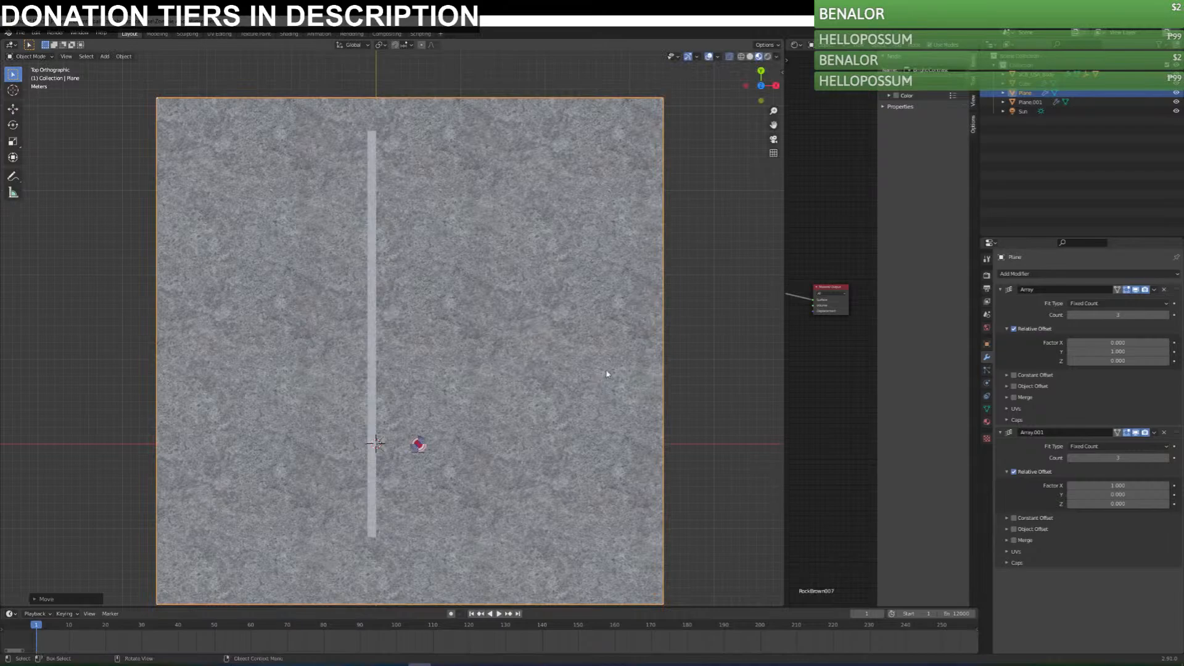
middle_click_drag(645, 442, 620, 398)
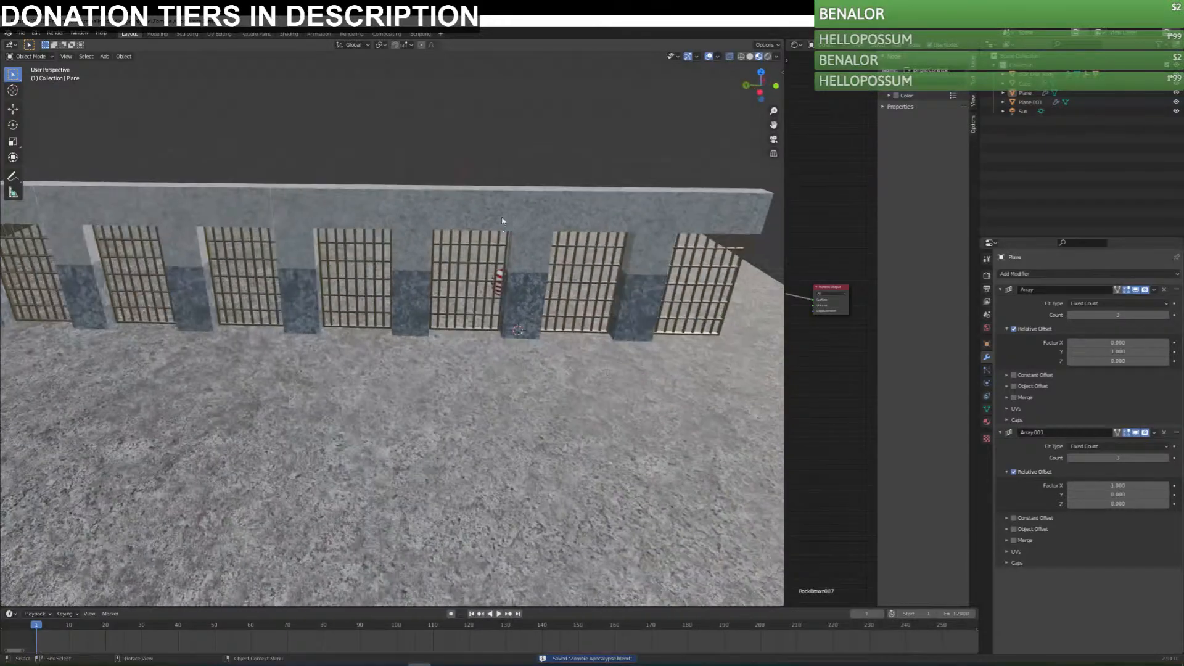
Select the wall and examine the seams between its arrayed copies at close range.
scroll(524, 308, "up", 4)
middle_click_drag(524, 308, 453, 410, "shift")
left_click(470, 238)
middle_click_drag(470, 238, 536, 306)
middle_click_drag(688, 373, 487, 325)
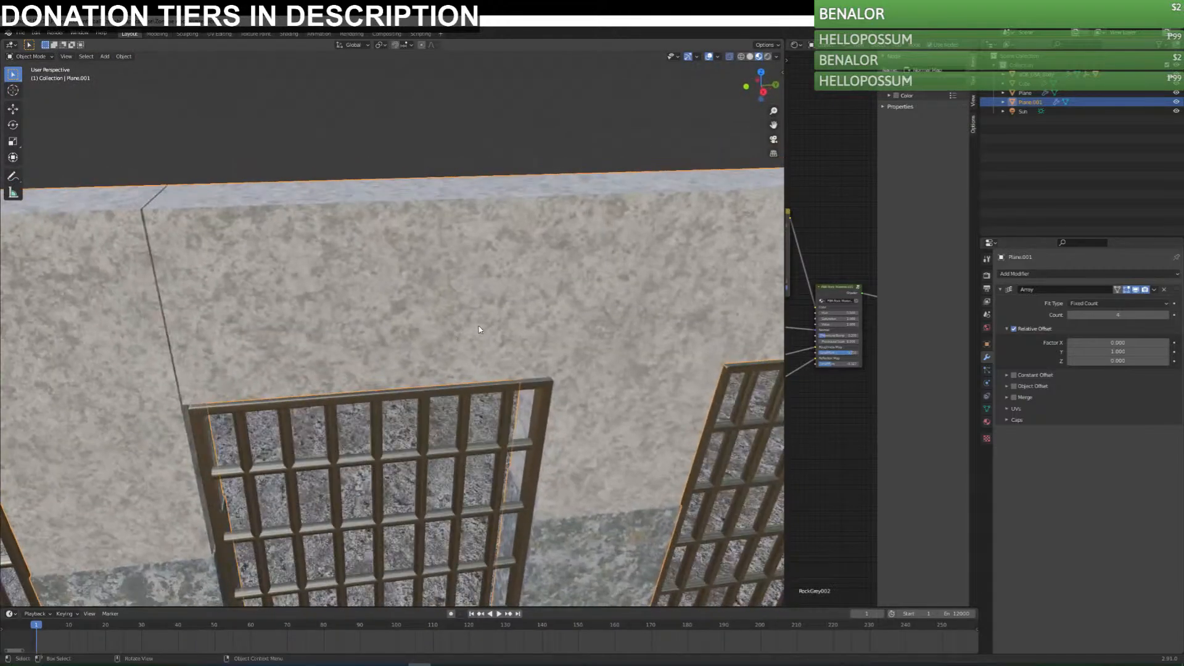
scroll(479, 324, "down", 8)
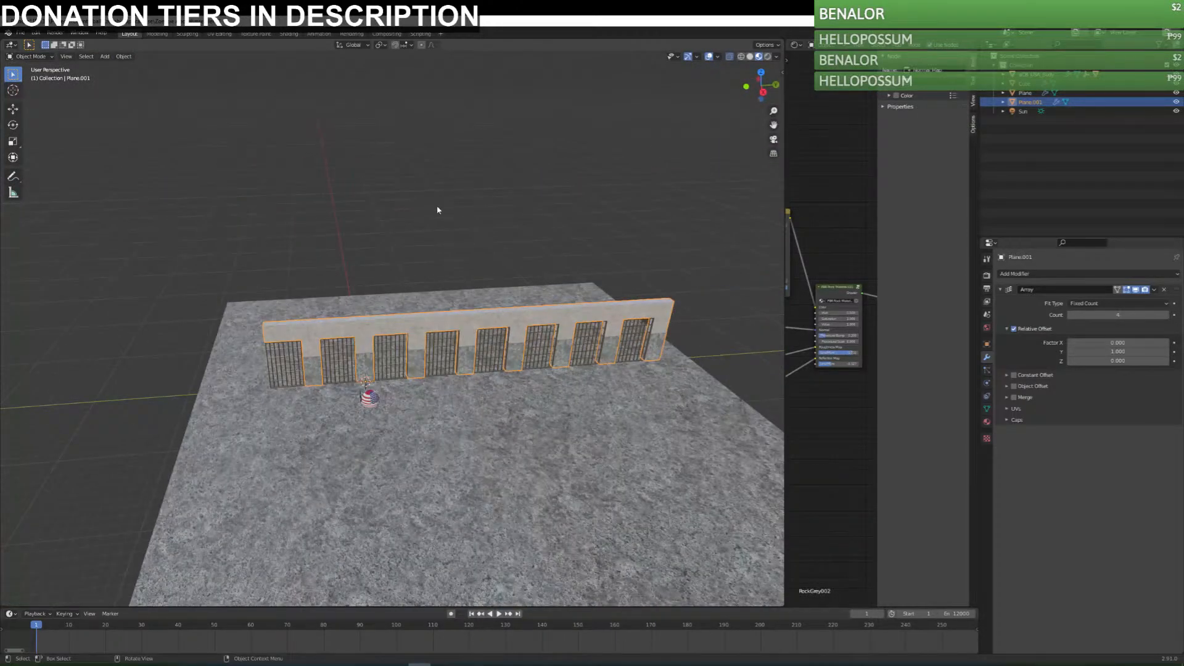
Save the file and check the scene in rendered shading before returning to material preview with the wall selected.
left_click(438, 211)
middle_click_drag(397, 326, 617, 219)
key("ctrl+s")
left_click(768, 57)
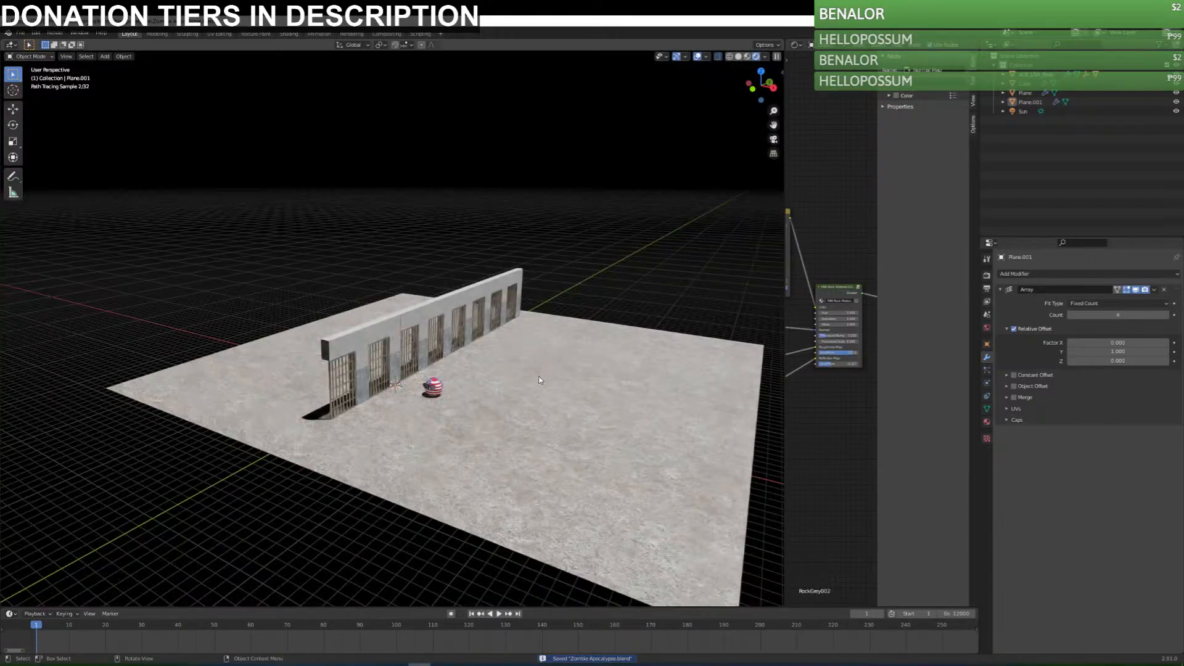
scroll(493, 395, "up", 6)
middle_click_drag(449, 412, 265, 252)
left_click(266, 253)
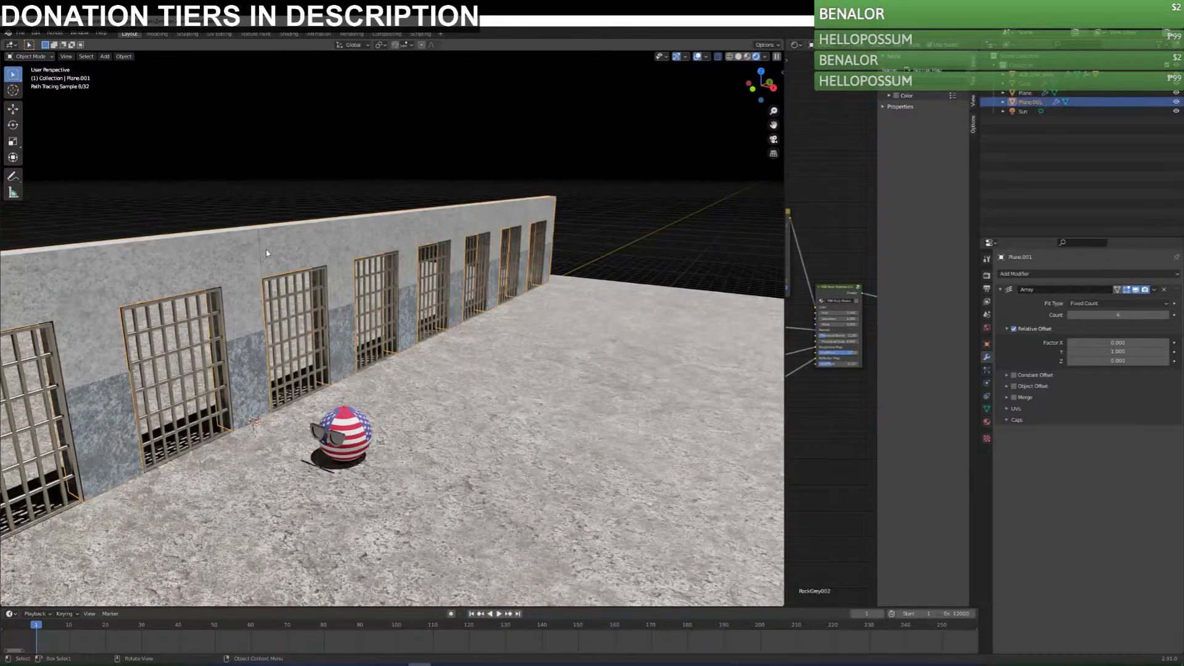
left_click(747, 58)
Try to extrude the end face of the wall's upper section in edit mode.
key("Tab")
middle_click_drag(345, 363, 330, 398, "shift")
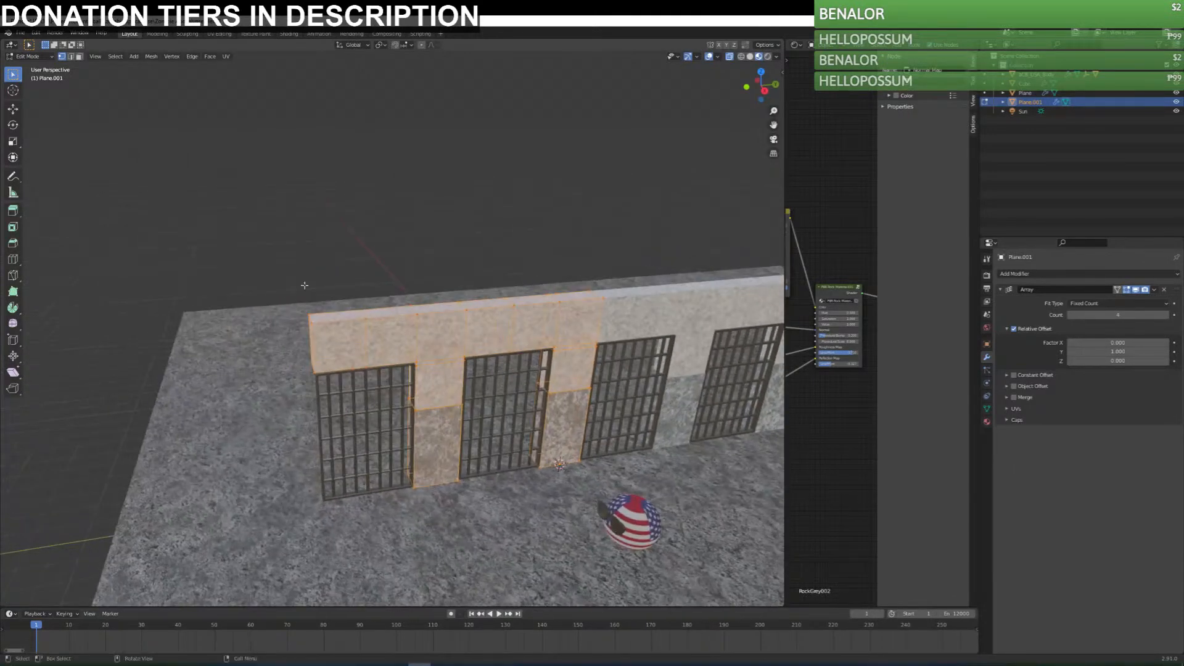
scroll(331, 398, "up", 4)
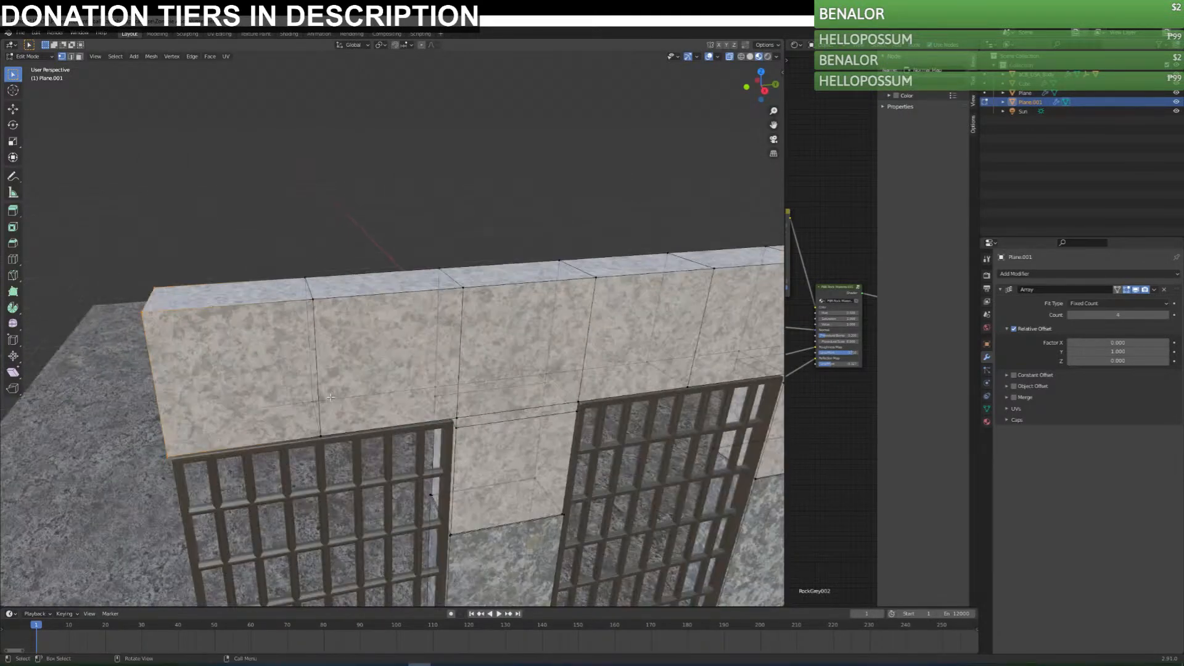
key("e")
right_click(507, 357)
middle_click_drag(646, 445, 359, 413)
scroll(606, 428, "down", 4)
key("ctrl+z")
key("ctrl+shift+z")
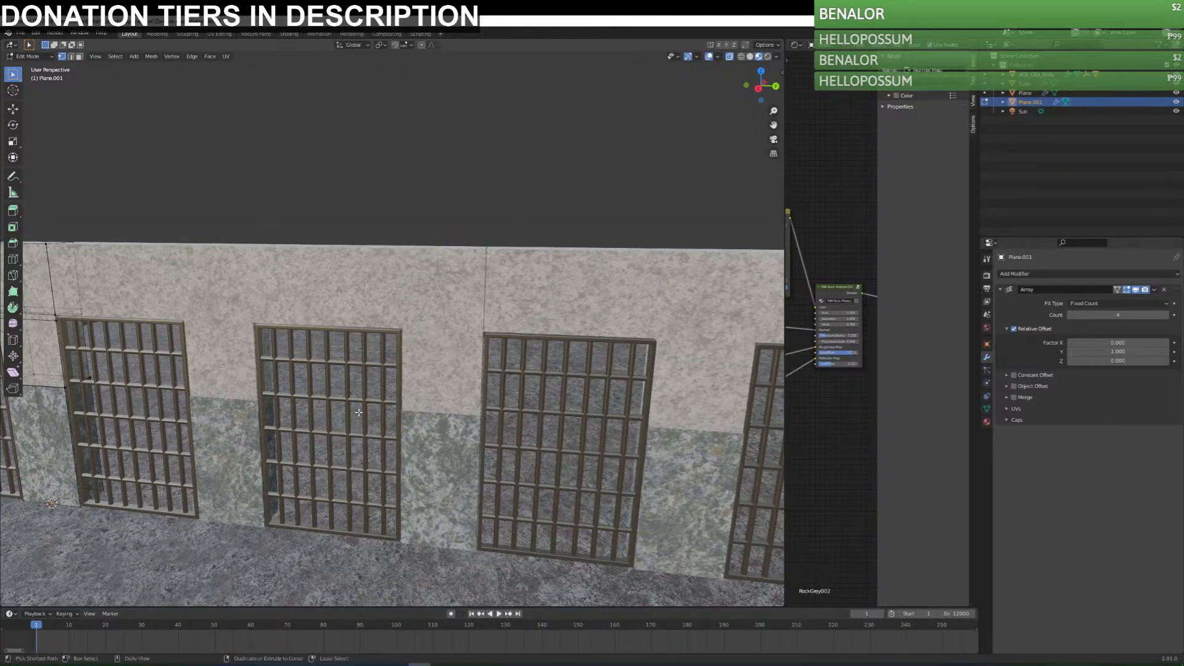
Return the wall to object mode and set its array's relative Y offset to 0.998 to close the seams.
key("Tab")
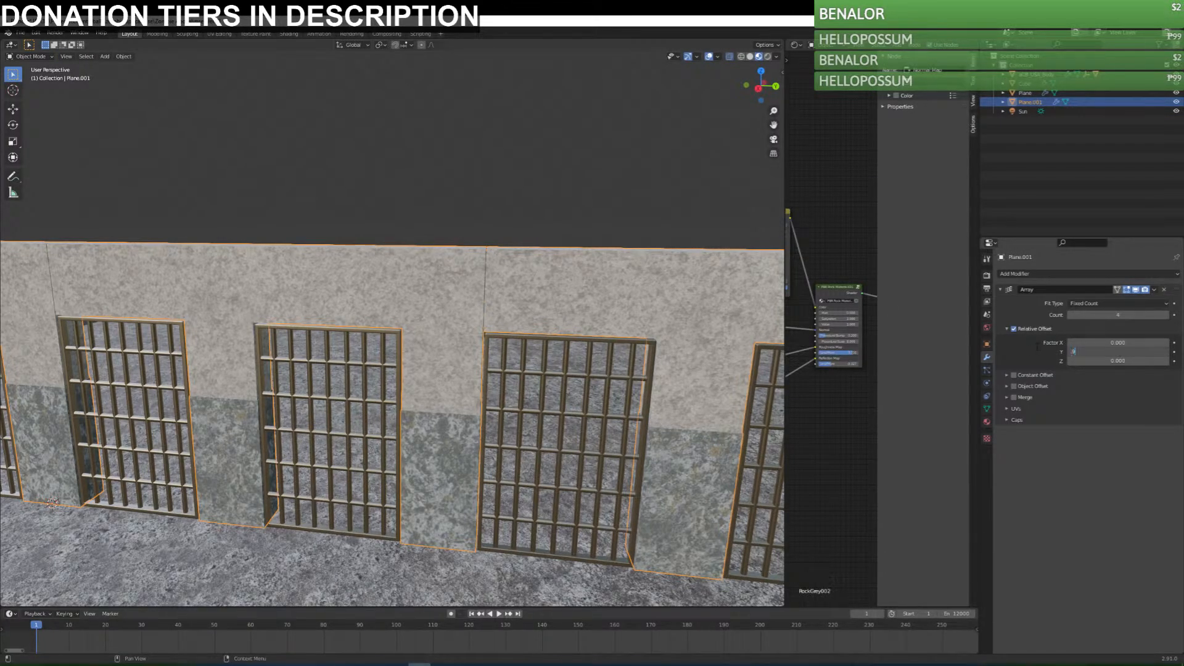
type("999")
key("Return")
left_click(1114, 350)
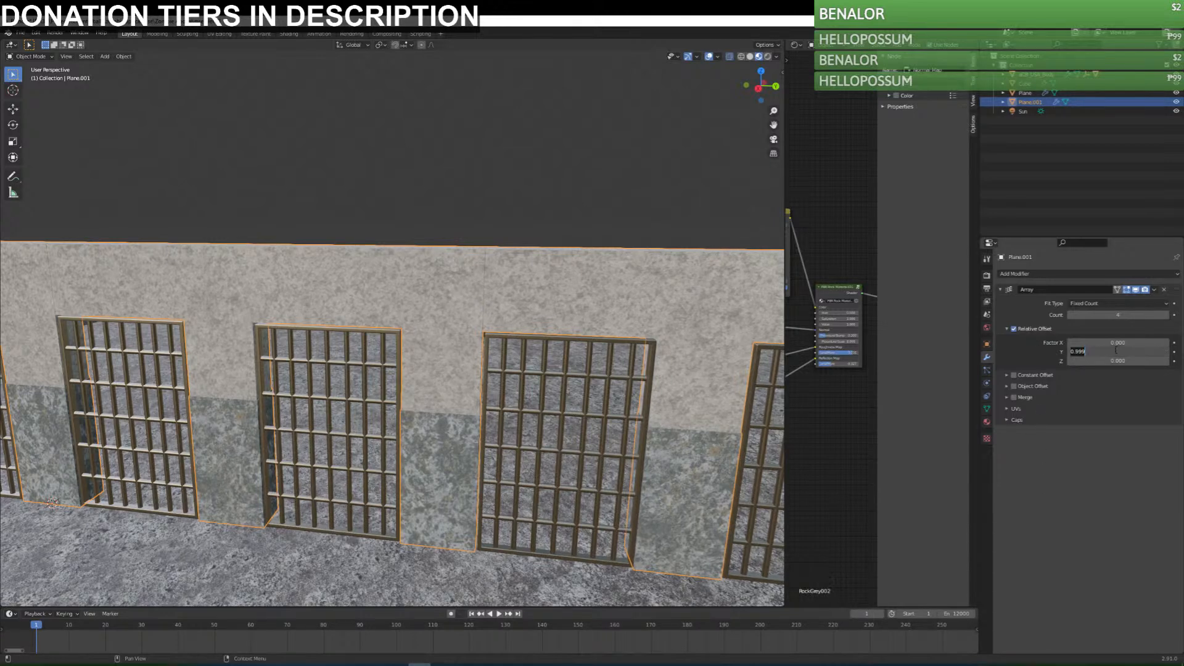
type("8")
key("Return")
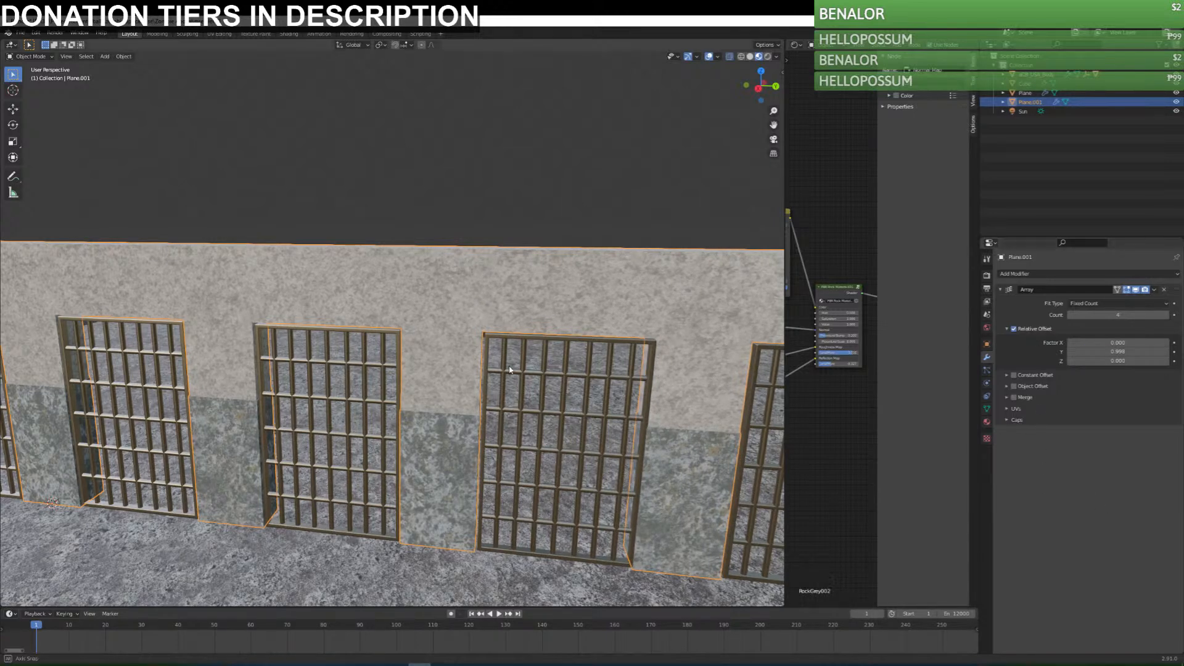
Examine how the barred doors line up with the openings of the adjusted wall.
middle_click_drag(501, 366, 523, 369)
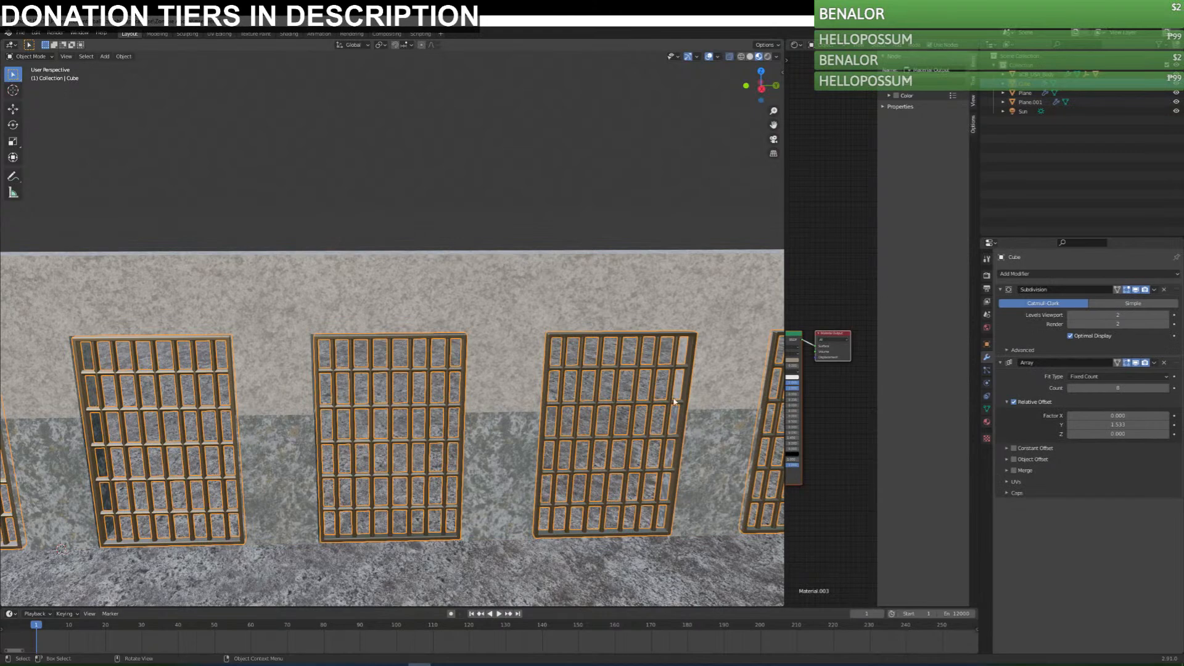
middle_click_drag(617, 382, 585, 432)
scroll(433, 375, "up", 3)
scroll(494, 387, "up", 4)
middle_click_drag(585, 433, 645, 433)
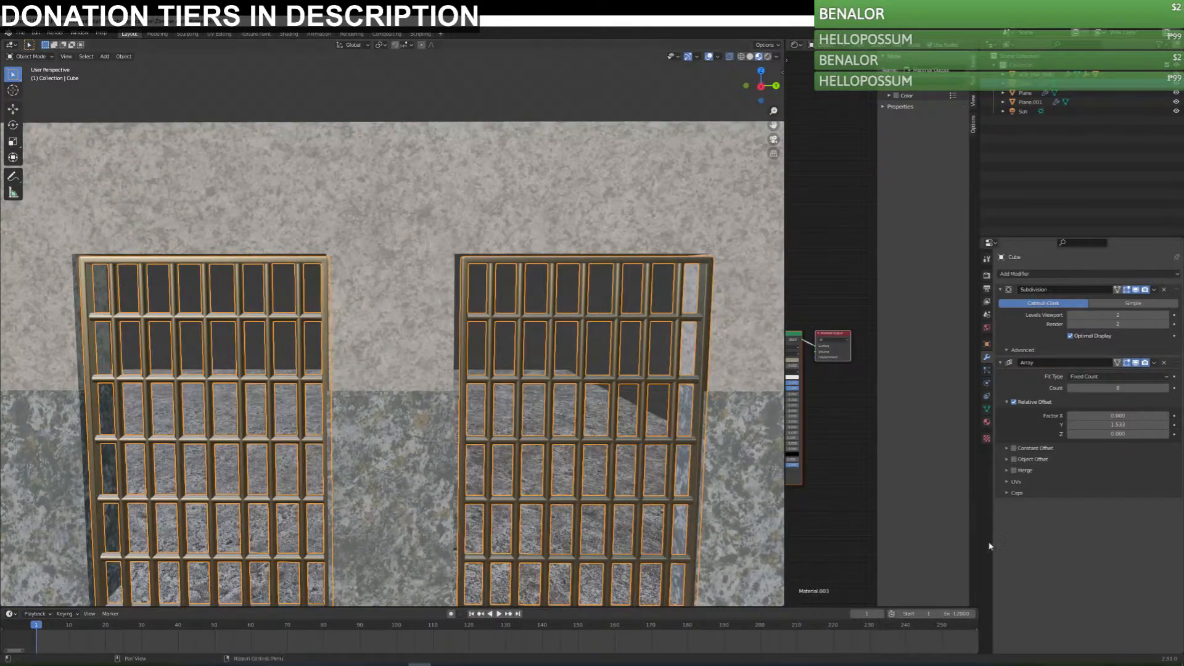
Adjust the barred doors' array relative Y offset so the doors line up with the wall openings, and save the file.
key("Return")
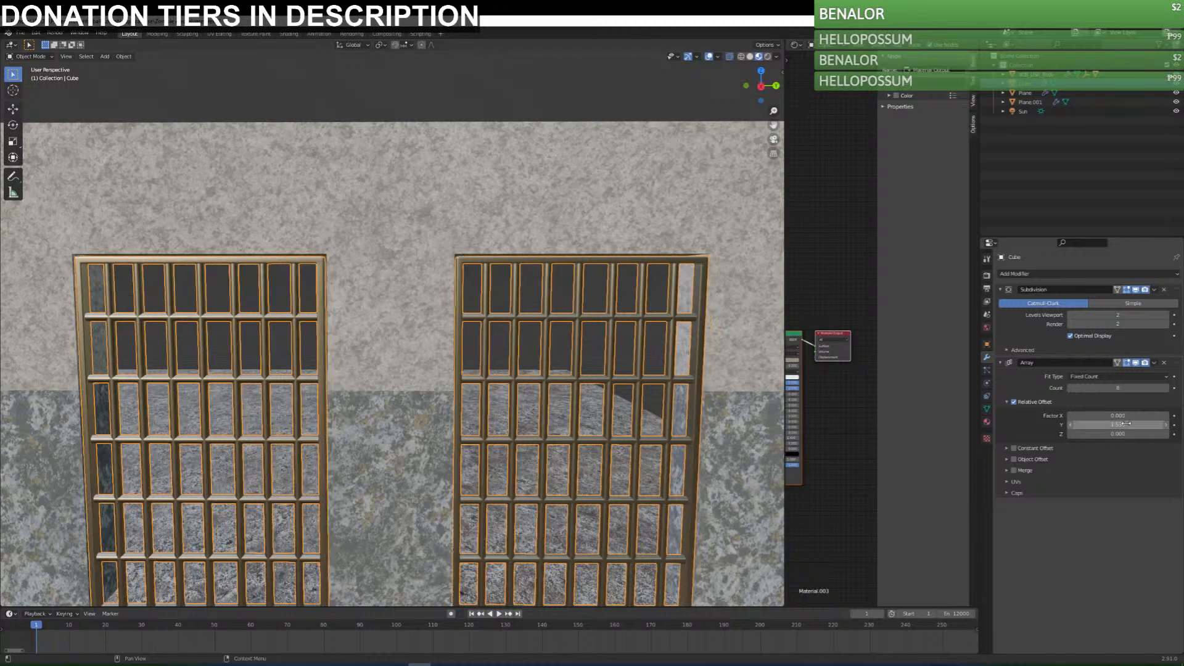
middle_click_drag(634, 384, 617, 345)
scroll(621, 379, "down", 1)
scroll(620, 378, "down", 5)
key("ctrl+s")
Add a plane beside the wall, assign it the RockDark003 material, and save the file.
key("shift+a")
mouse_move(432, 371)
left_click(491, 372)
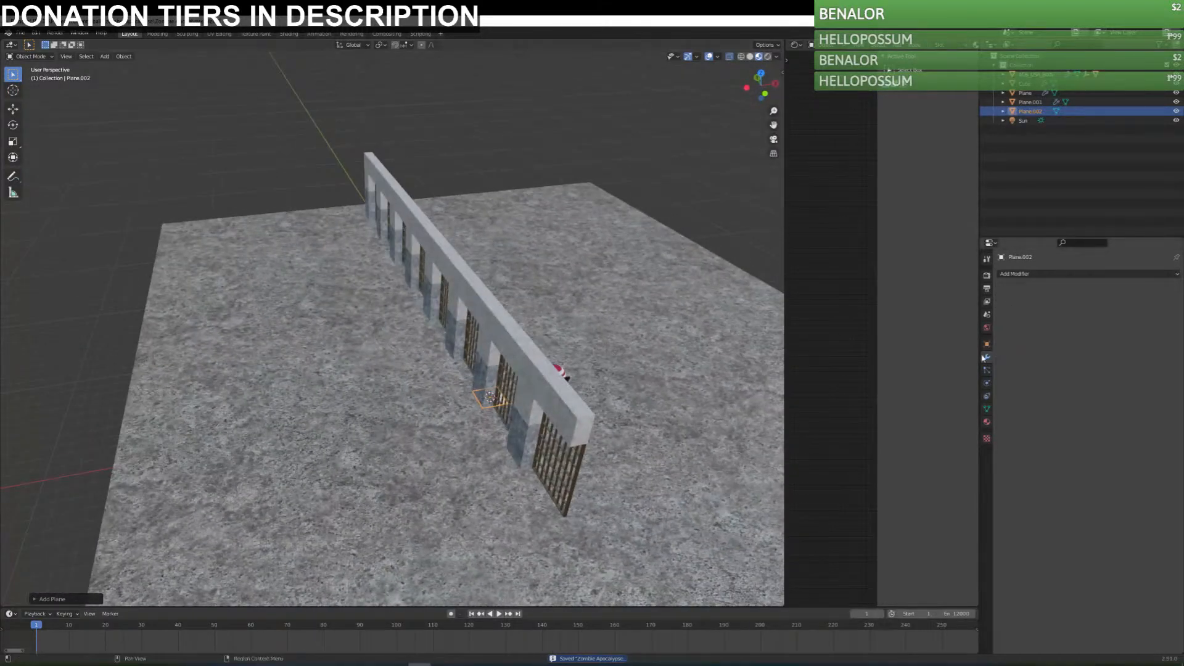
left_click(988, 420)
left_click(1003, 304)
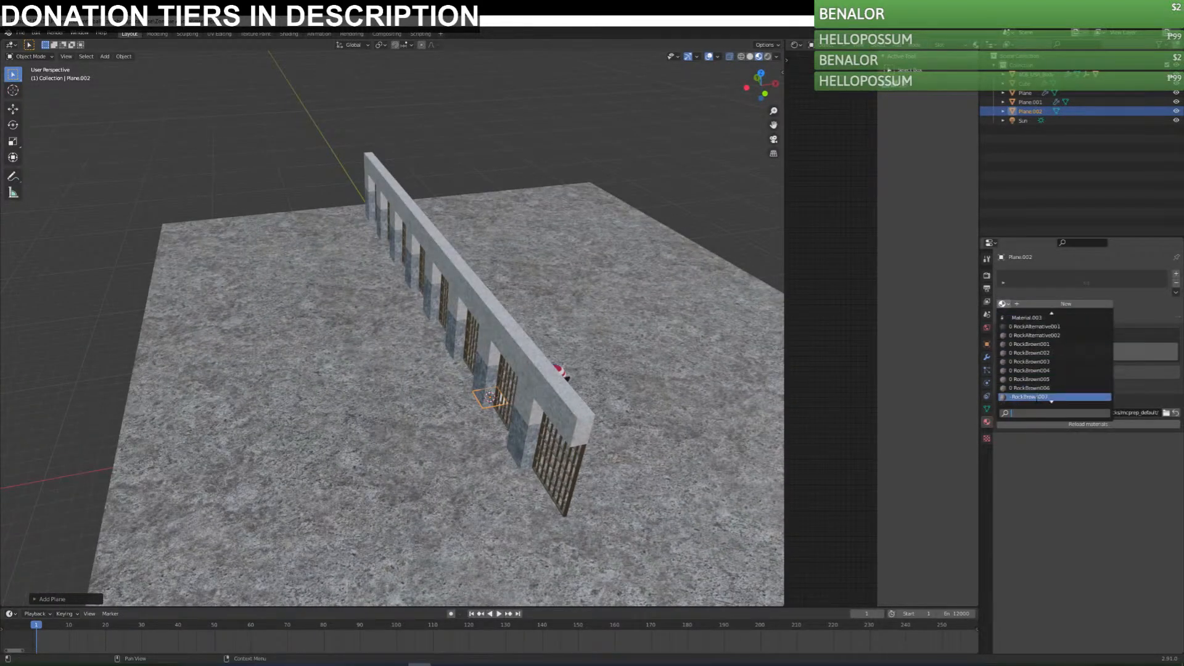
left_click(1030, 379)
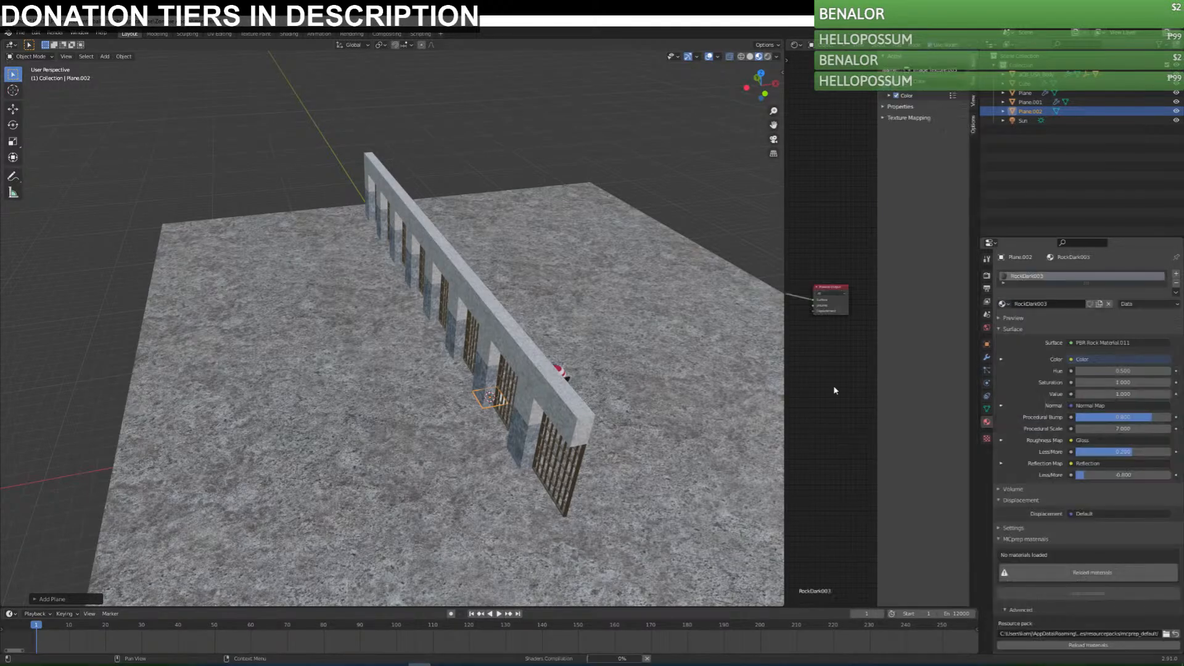
middle_click_drag(577, 415, 437, 347)
scroll(438, 346, "up", 5)
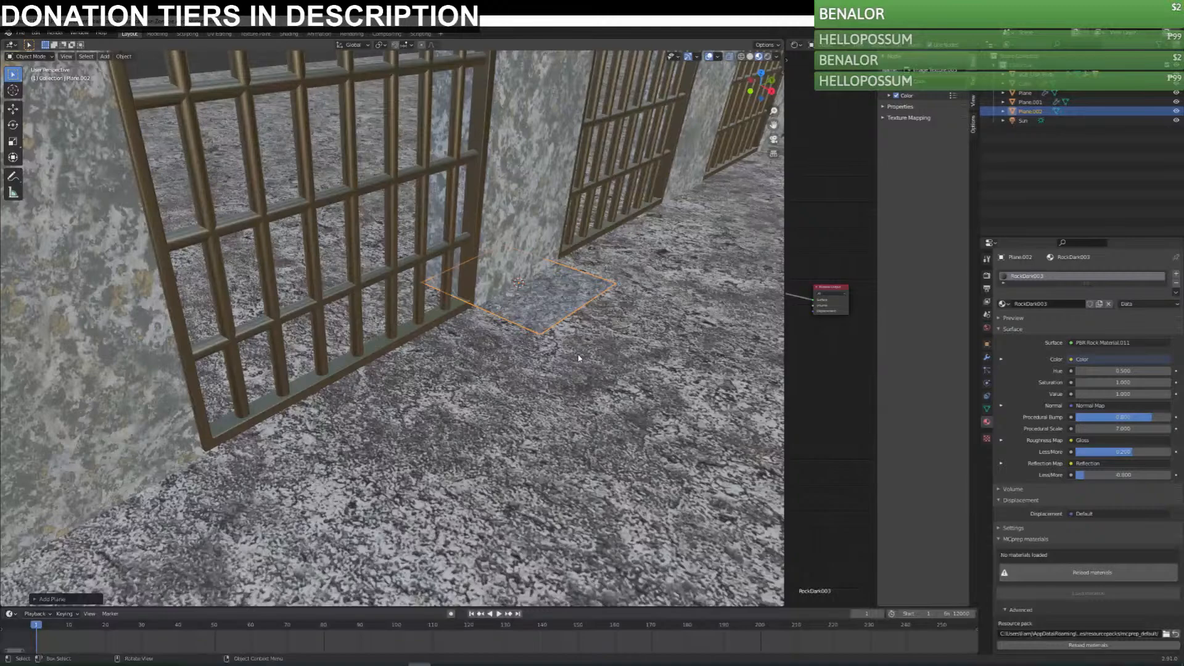
key("ctrl+s")
Rotate the new plane's geometry upright by 90 degrees about the Y axis in edit mode.
middle_click_drag(579, 358, 602, 398)
scroll(542, 376, "down", 5)
middle_click_drag(493, 364, 523, 395)
key("Tab")
key("r")
key("y")
key("9")
key("Return")
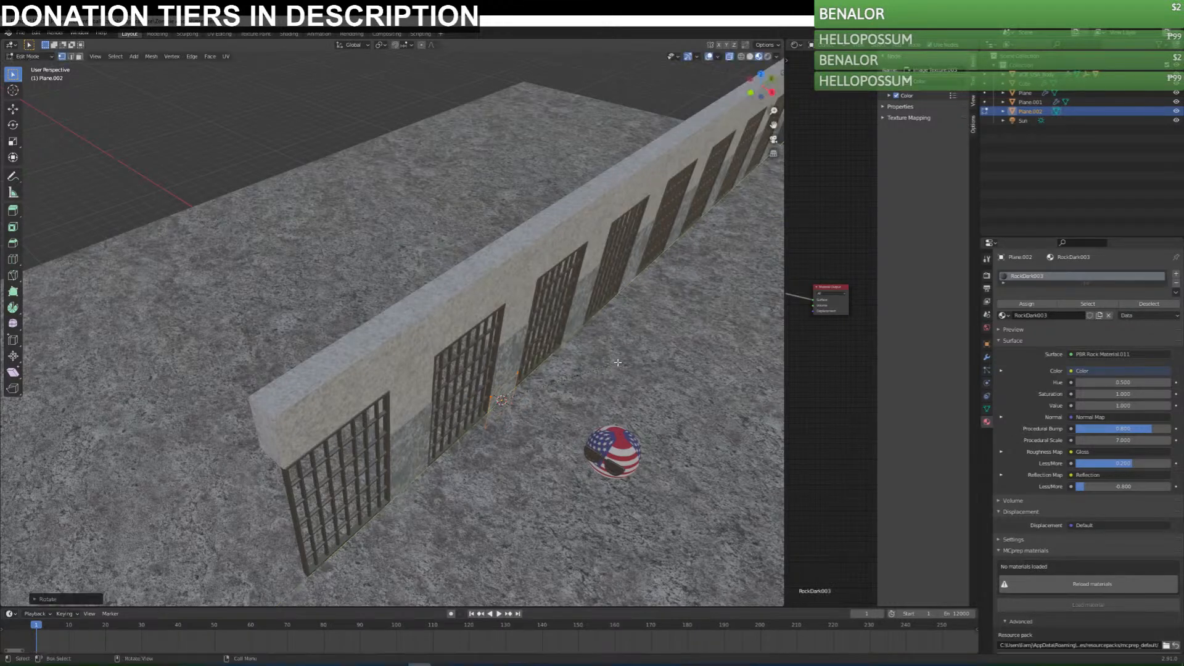
Rotate the upright plane 90 degrees about the Z axis and move it beside the barred wall in top view.
key("Tab")
type("rz90")
key("Return")
key("KP_7")
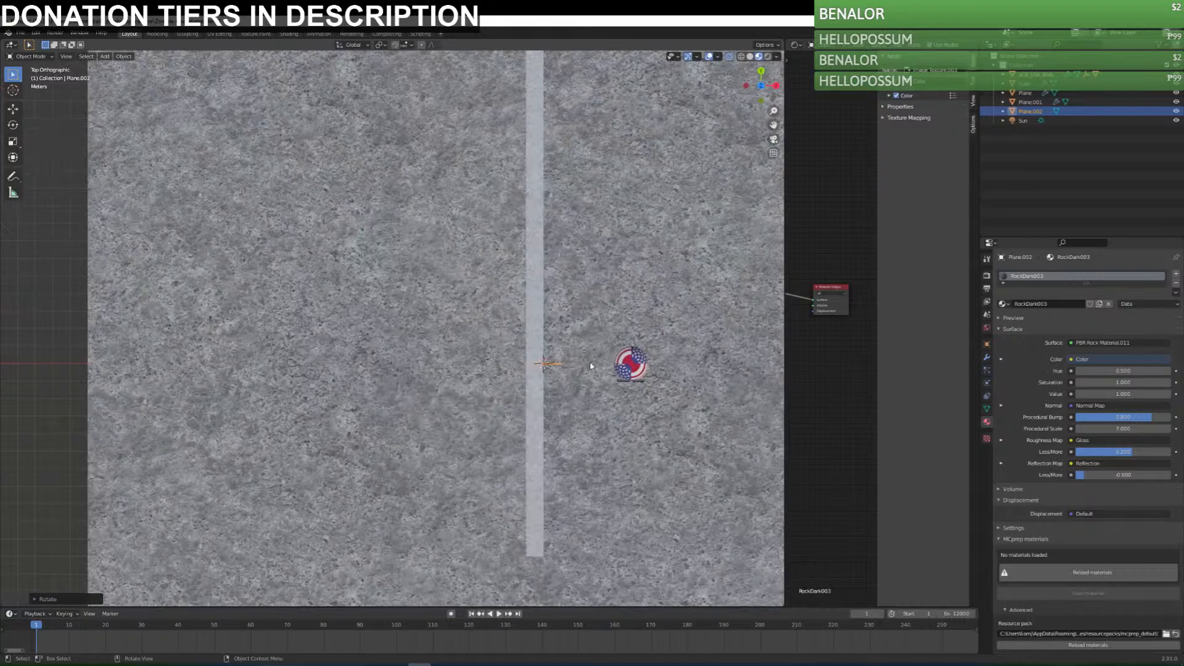
key("g")
left_click(598, 369)
Extrude the plane's outer edge along the X axis, away from the barred wall, into a long strip.
middle_click_drag(571, 417, 539, 404)
key("Tab")
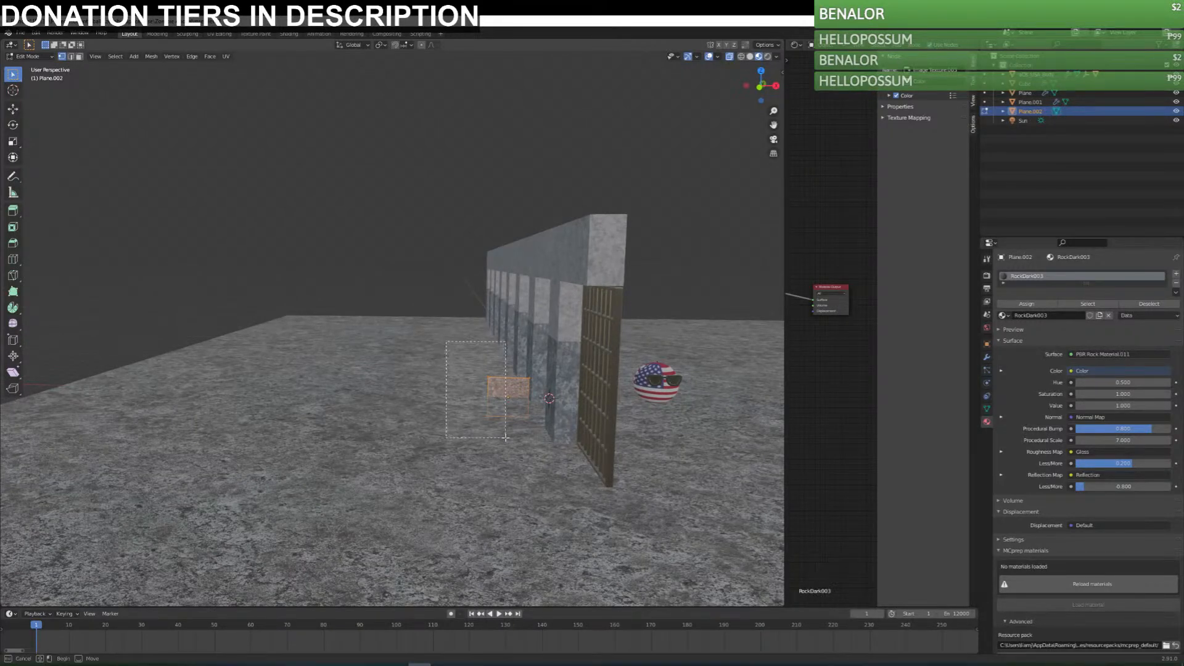
key("e")
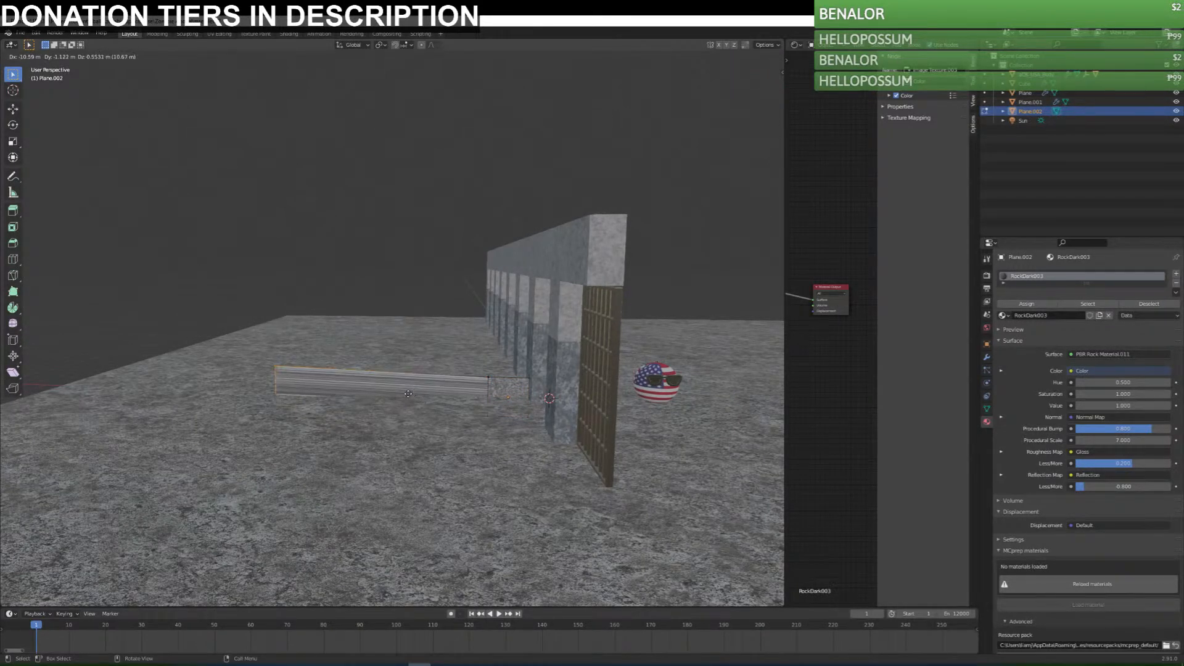
key("x")
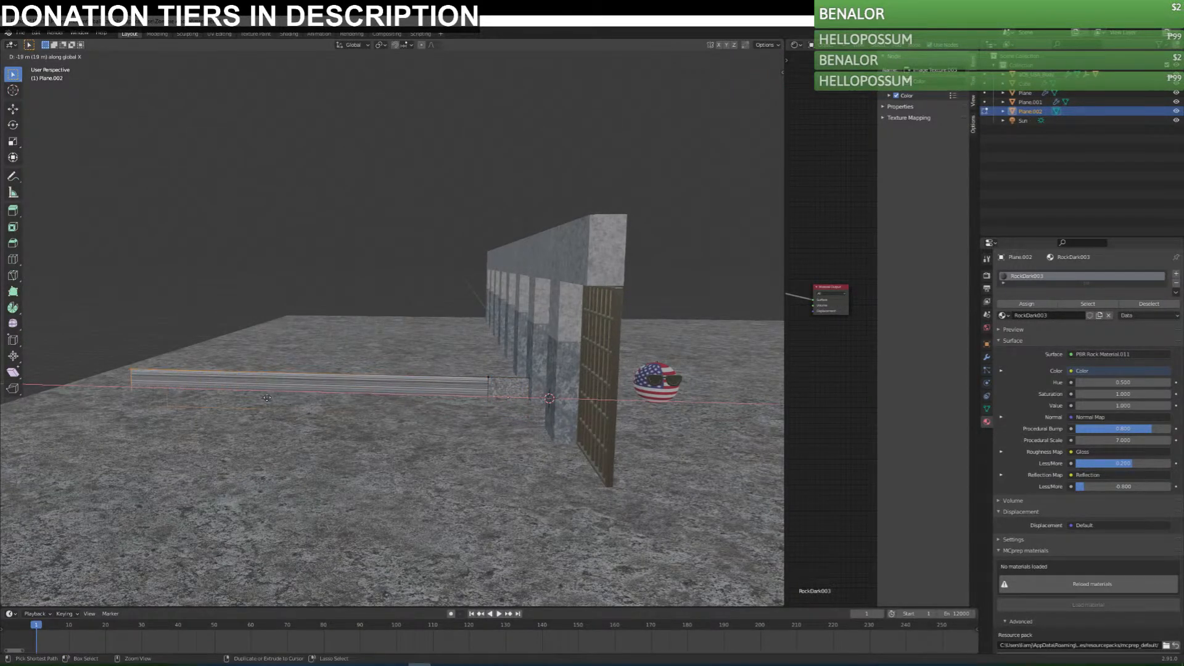
left_click(268, 398)
Extrude the strip's upper edge along the Z axis to about the height of the barred wall.
left_click_drag(86, 324, 565, 388)
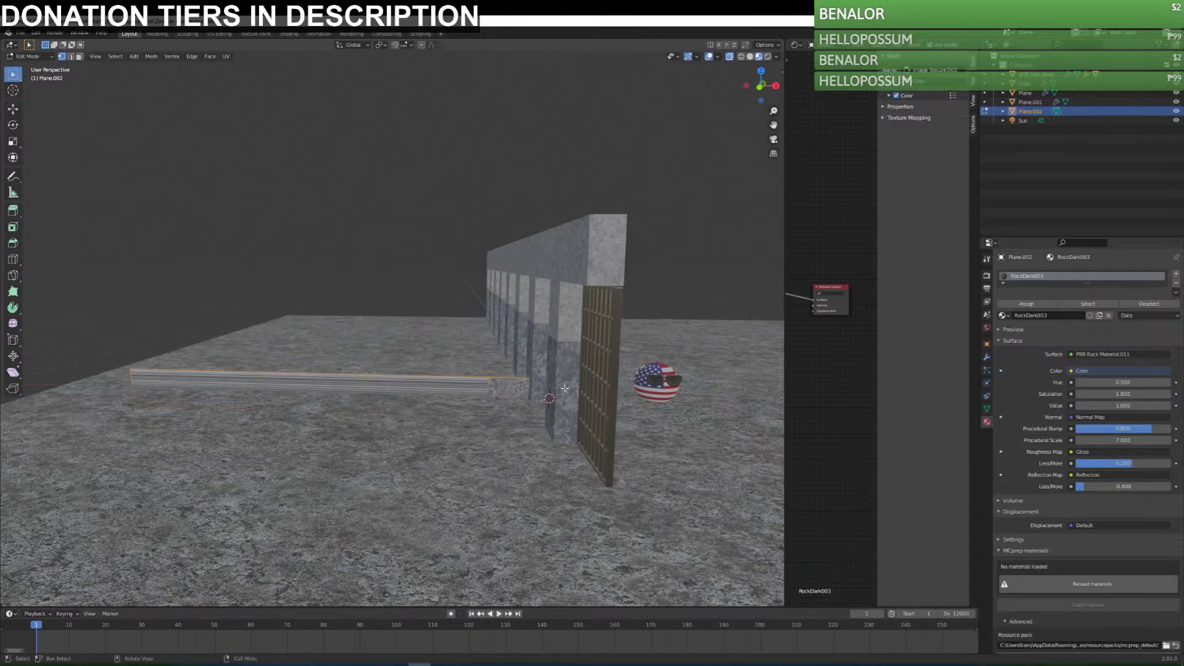
key("e")
key("z")
left_click(584, 250)
key("Tab")
middle_click_drag(648, 324, 642, 351)
Unwrap the new side wall with Cube Projection in the UV editor, and save the file.
key("Tab")
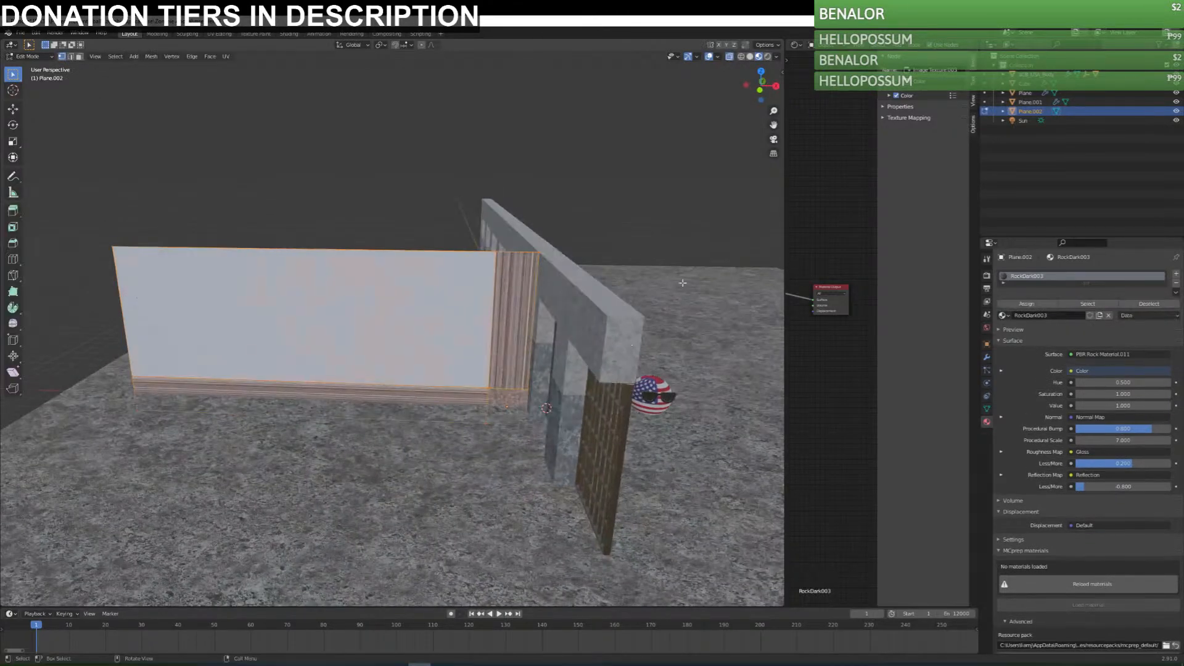
left_click(796, 45)
left_click(838, 91)
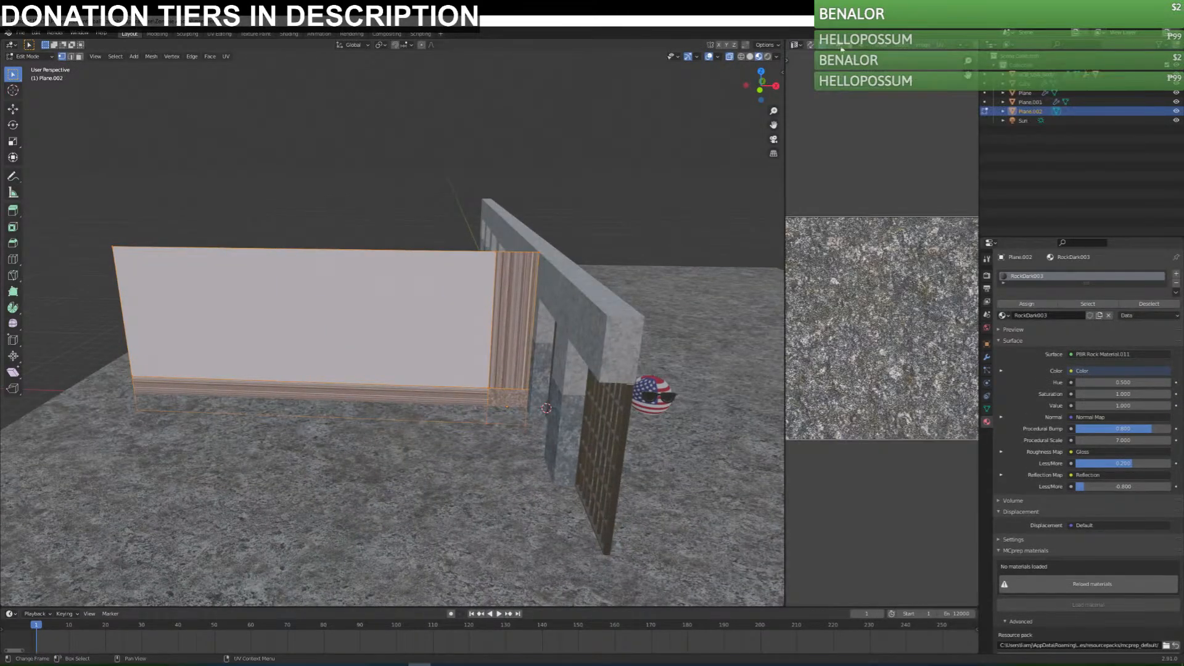
left_click(936, 48)
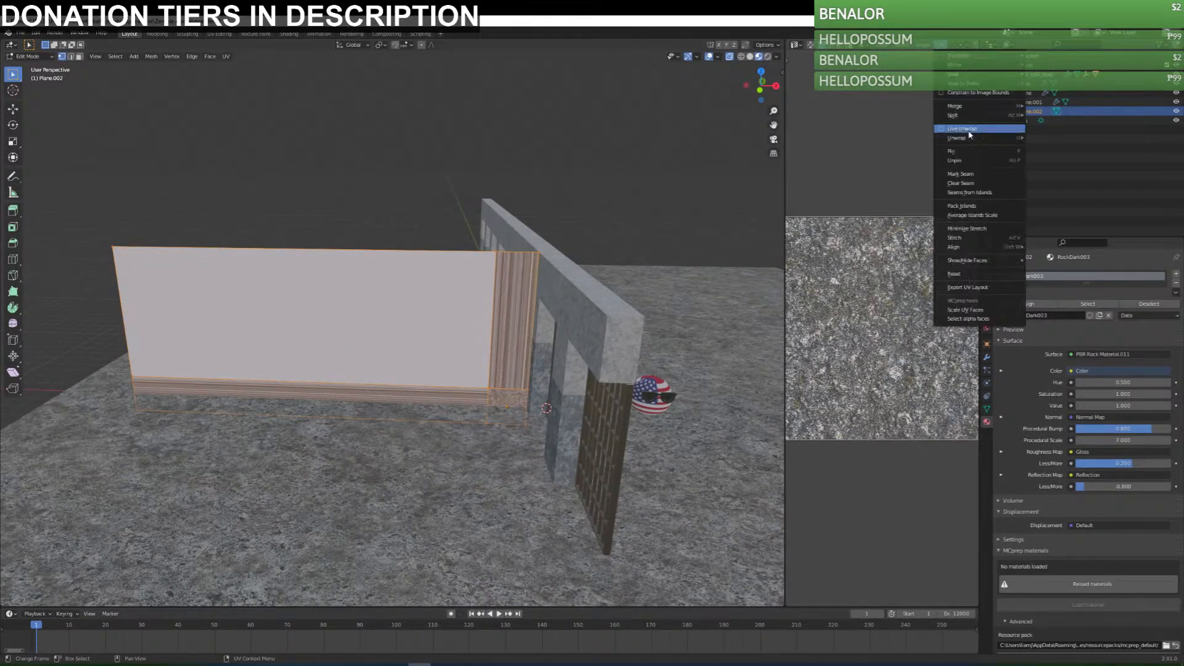
mouse_move(984, 137)
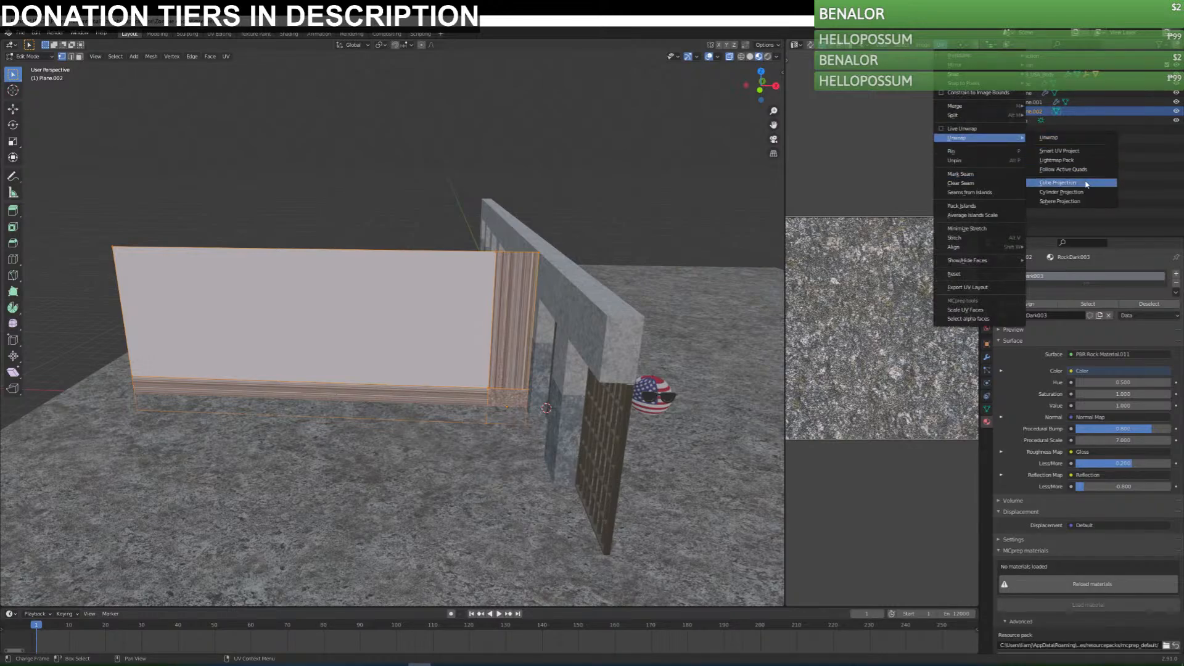
left_click(1058, 184)
key("Tab")
middle_click_drag(654, 352, 724, 346)
scroll(519, 332, "up", 2)
middle_click_drag(520, 332, 518, 331)
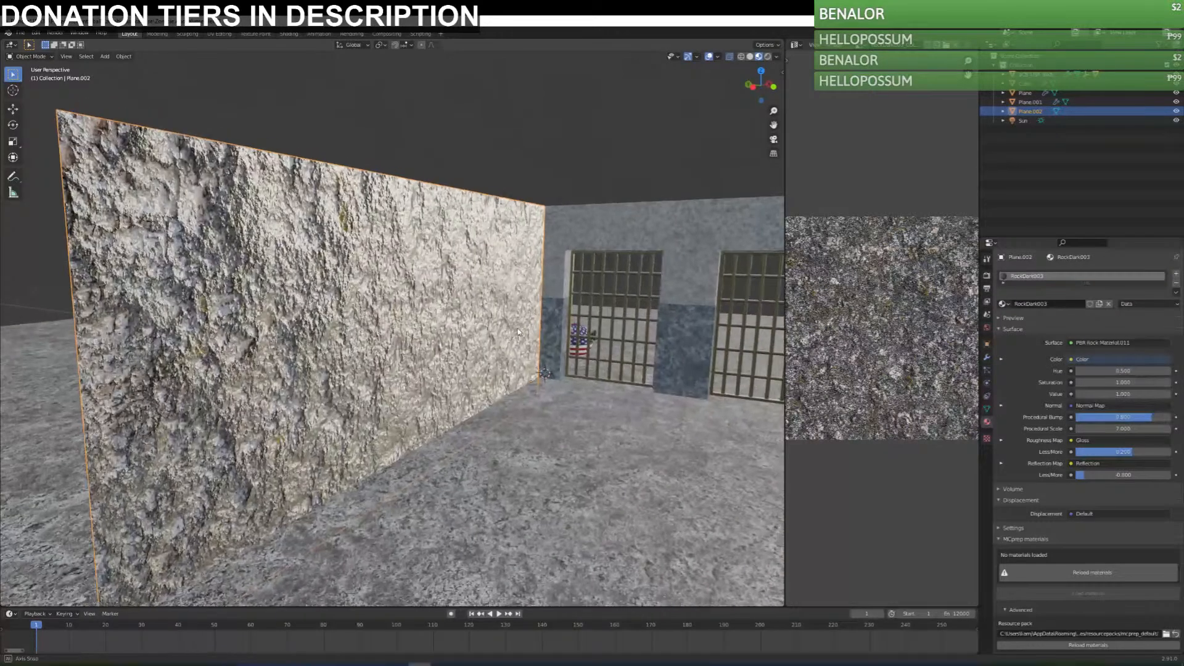
key("ctrl+s")
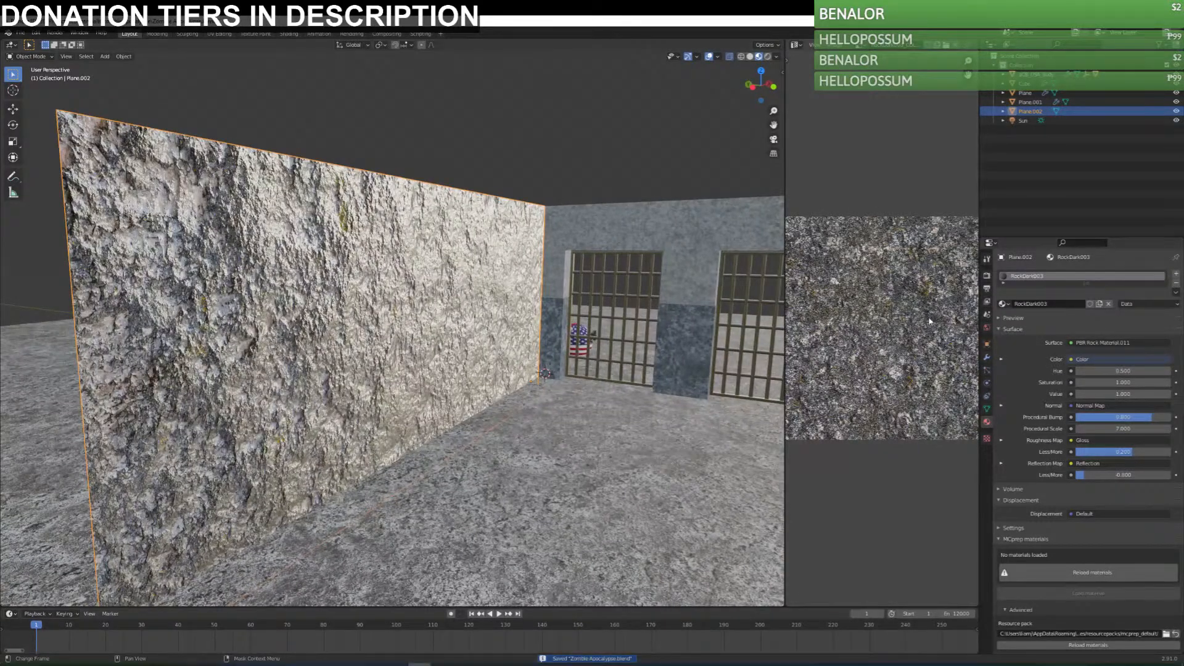
In an enlarged shader editor, set the rock material's Procedural Bump to 0.135 and lower its normal map strength.
left_click(796, 46)
left_click(818, 122)
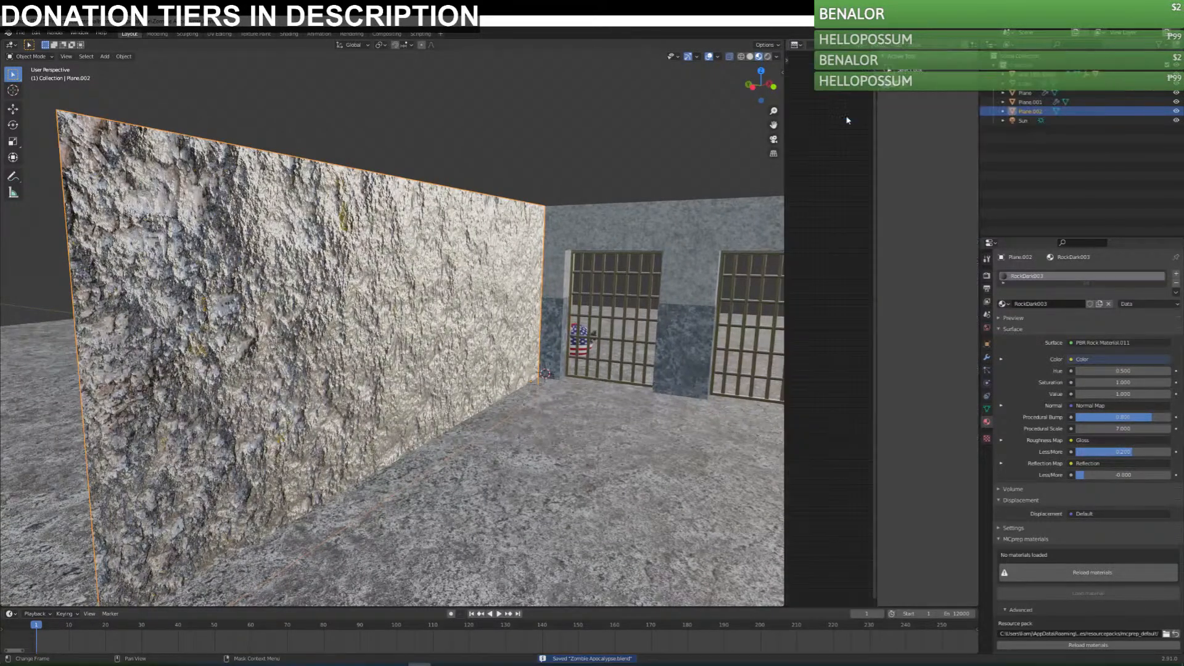
left_click(796, 46)
left_click(823, 122)
left_click_drag(786, 308, 583, 308)
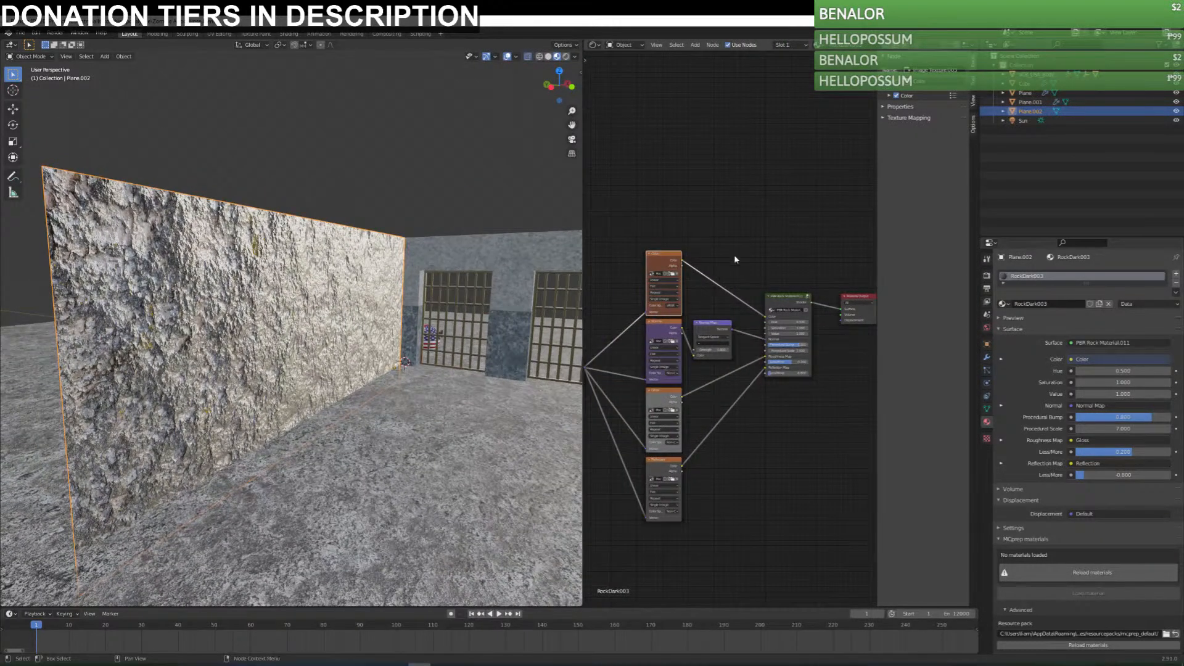
left_click_drag(800, 346, 770, 346)
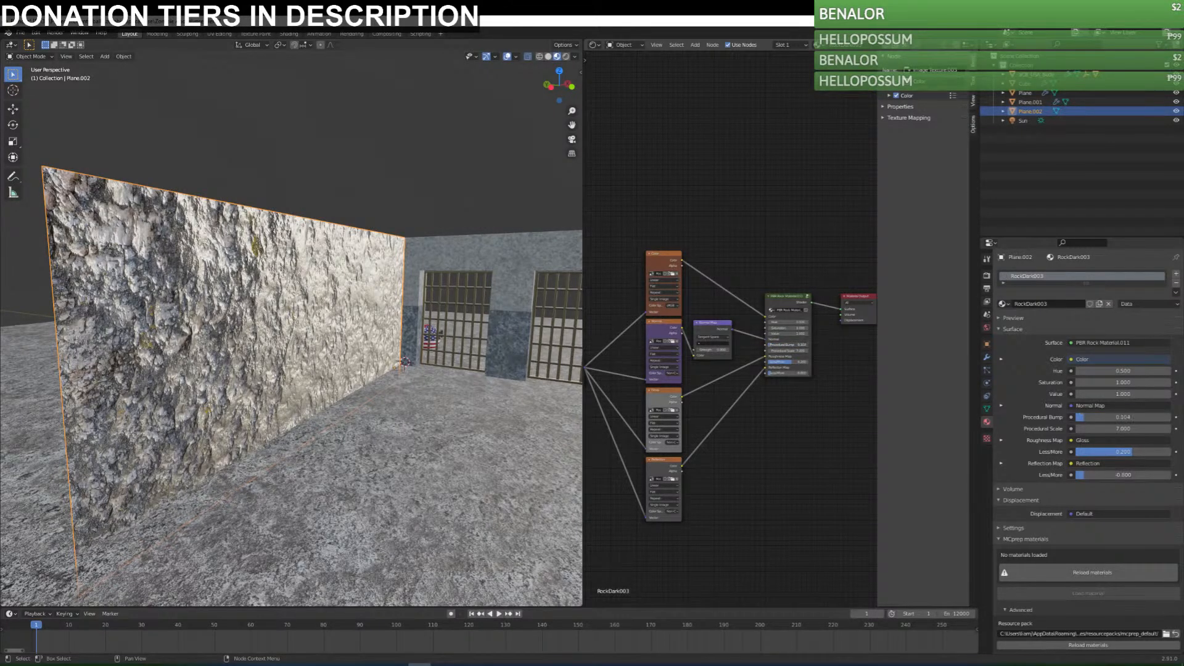
scroll(747, 476, "up", 2)
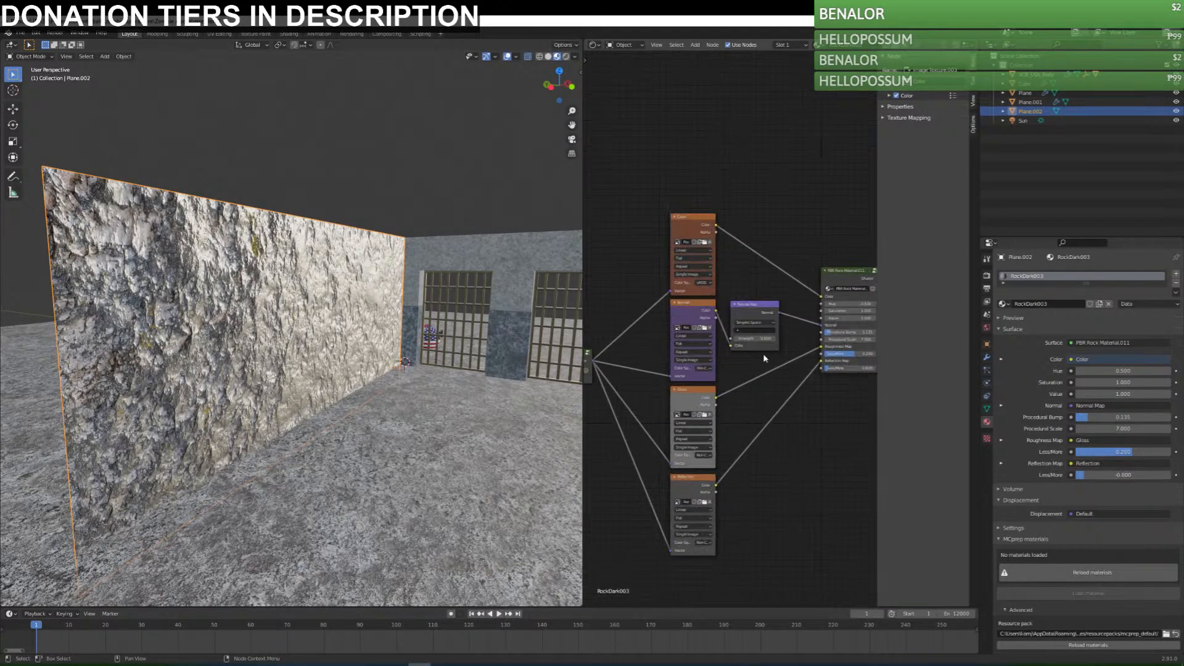
left_click_drag(754, 339, 737, 339)
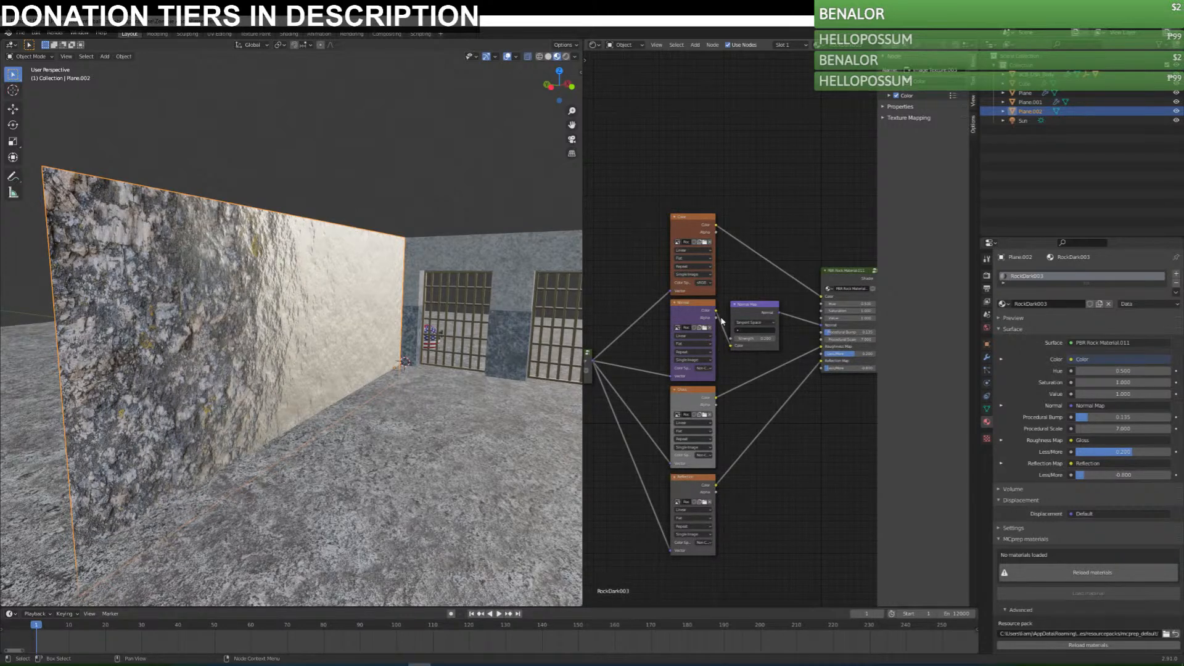
Insert a Bright/Contrast node between the color texture and the rock material, and adjust its brightness and contrast.
key("shift+a")
mouse_move(767, 285)
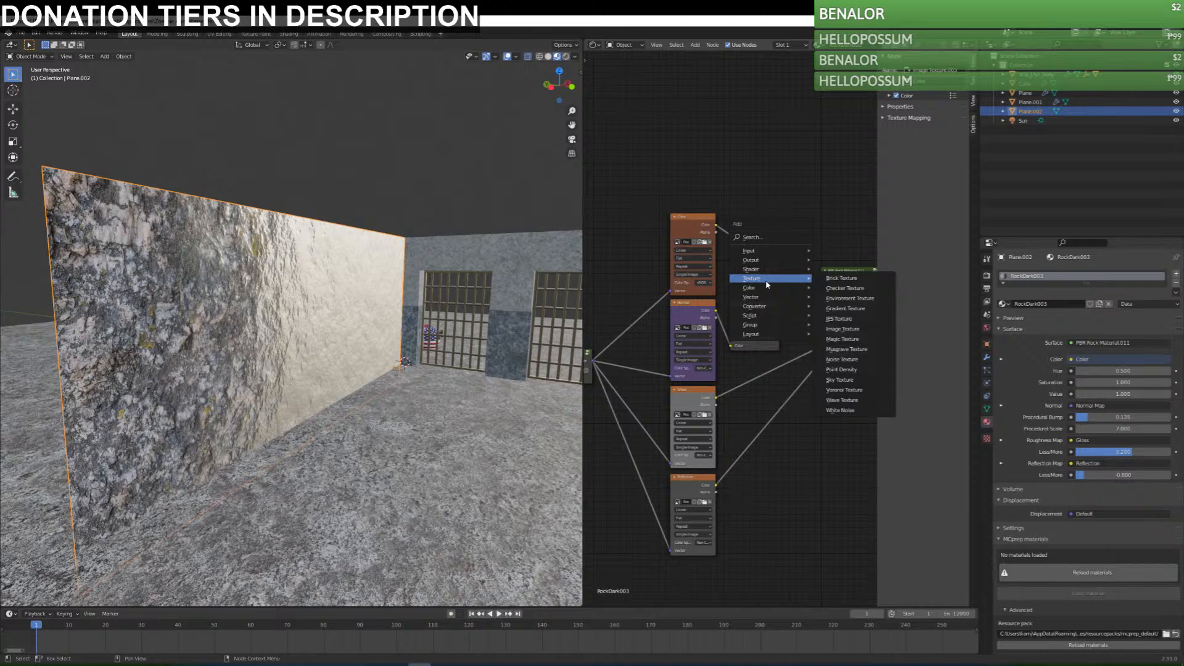
left_click(847, 285)
left_click(748, 234)
mouse_move(769, 258)
left_mouse_down()
mouse_move(751, 257)
mouse_move(788, 257)
mouse_move(735, 265)
mouse_move(784, 265)
mouse_move(778, 257)
left_mouse_up()
middle_click_drag(487, 382, 407, 387)
left_click(787, 266)
left_click(787, 265)
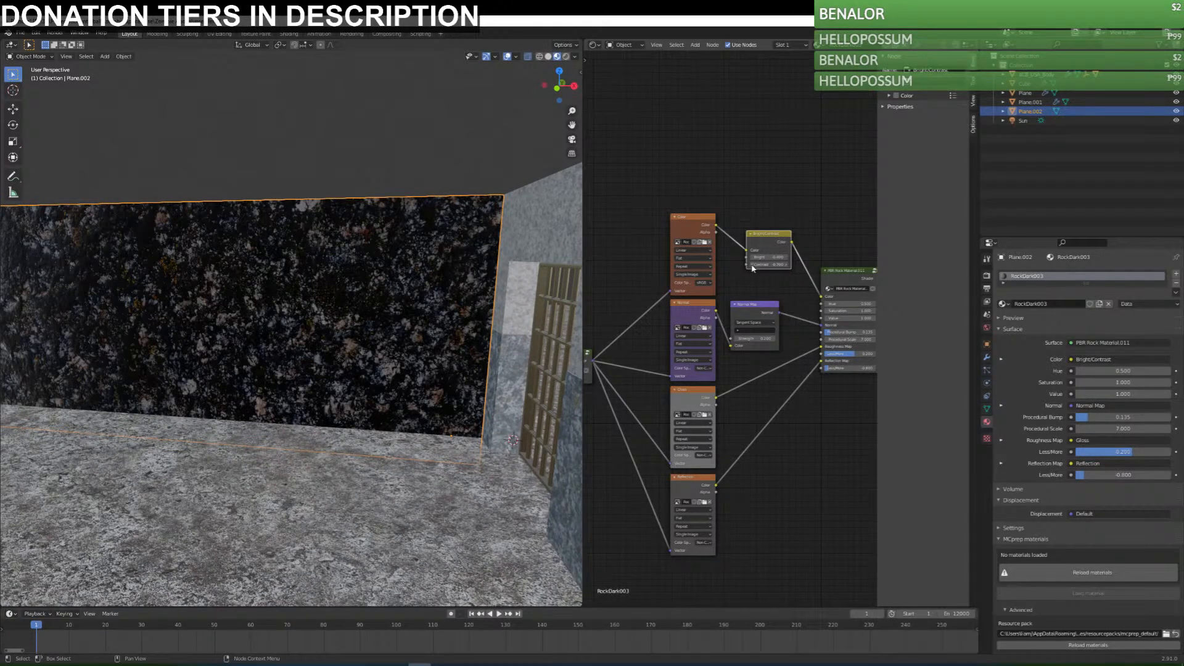
Raise the Less/More value of the rock material's roughness map.
middle_click_drag(363, 316, 568, 412)
left_click(797, 437)
middle_click_drag(805, 396, 789, 401)
mouse_move(852, 364)
left_mouse_down()
mouse_move(808, 364)
mouse_move(859, 364)
mouse_move(840, 364)
left_mouse_up()
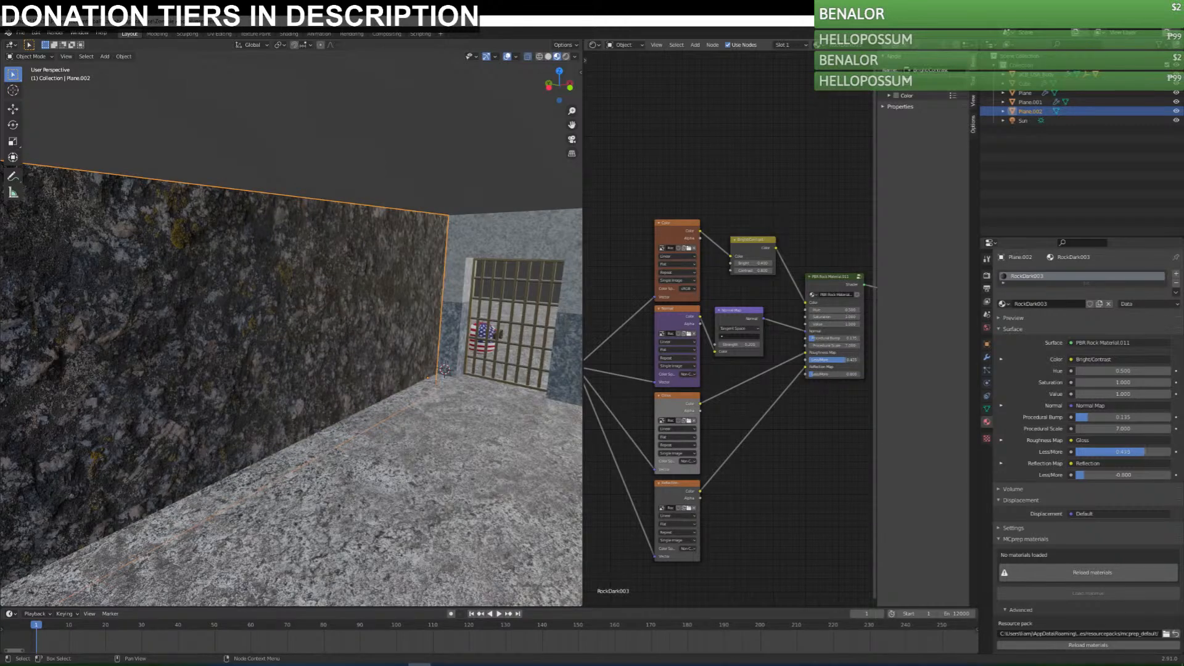
Examine the side wall from several angles in rendered shading to judge the rock material against the barred wall.
mouse_move(408, 391)
middle_mouse_down()
mouse_move(488, 384)
mouse_move(387, 393)
middle_mouse_up()
scroll(387, 389, "down", 6)
left_click(430, 240)
middle_click_drag(431, 240, 410, 337)
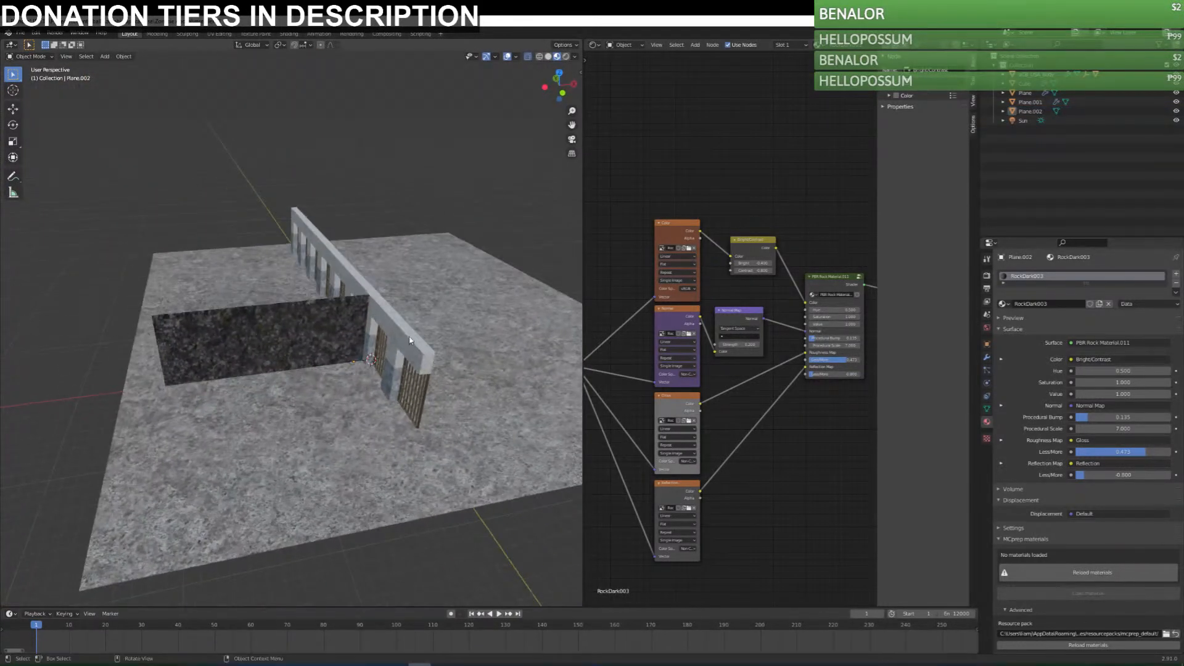
left_click(565, 56)
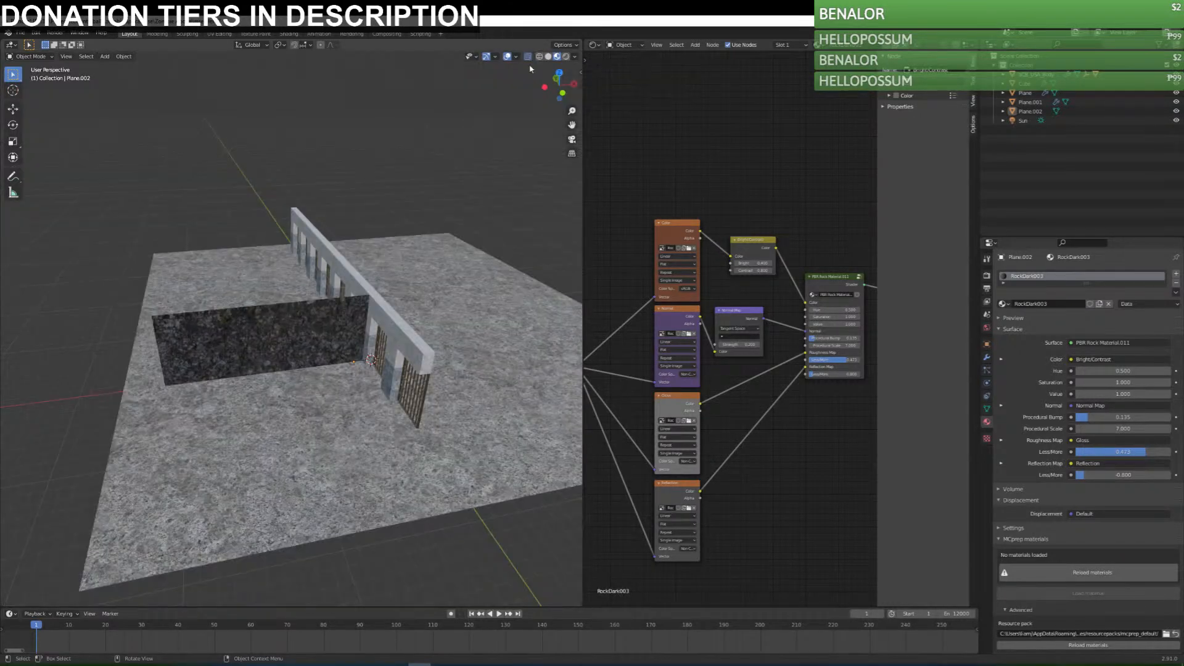
left_click(286, 344)
middle_click_drag(286, 343, 461, 350)
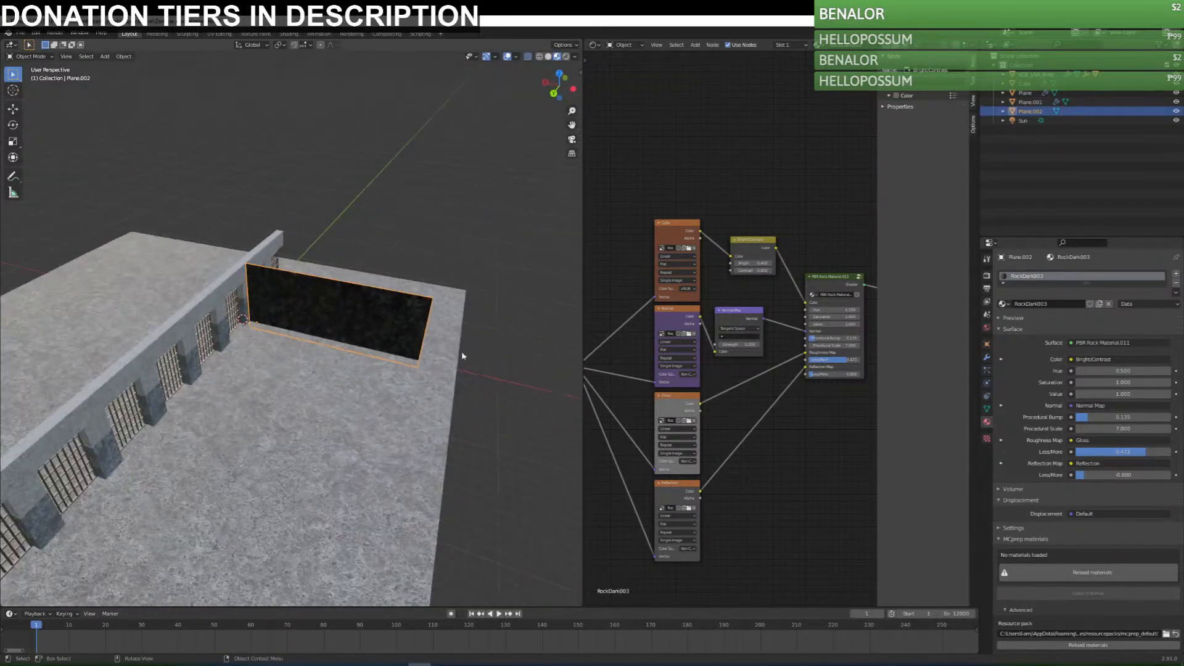
left_click(565, 57)
key("alt+a")
middle_click_drag(276, 328, 326, 309)
left_click(326, 310)
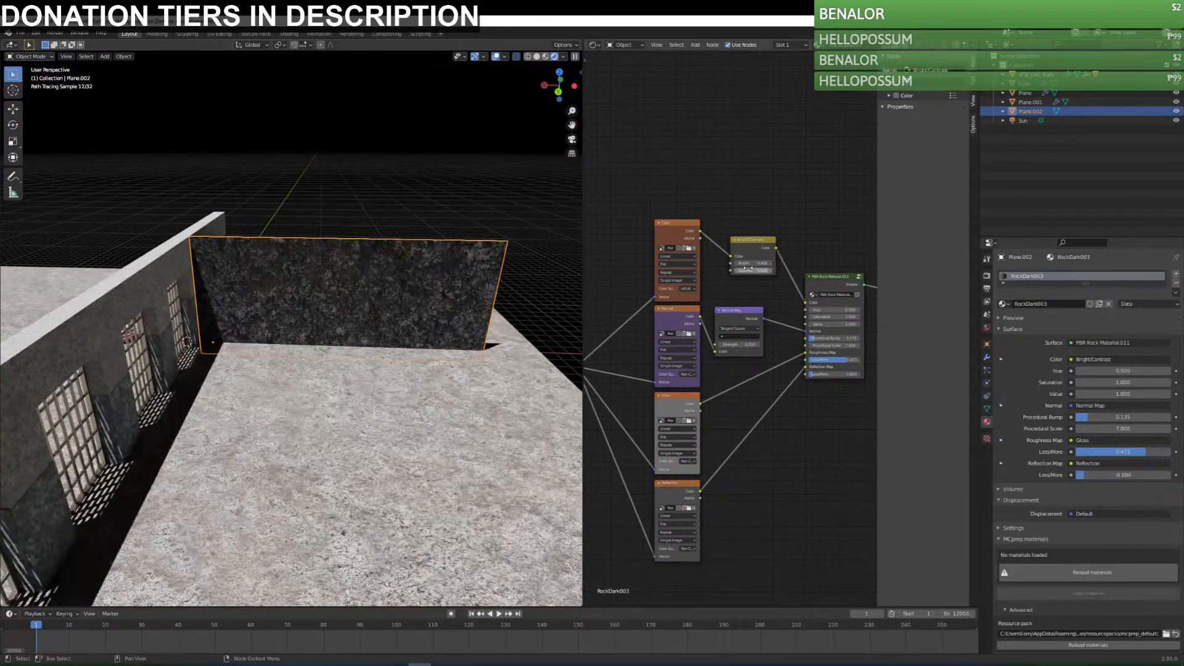
Try brighter values on the rock material's Bright/Contrast node, comparing the rendered wall from different angles.
mouse_move(753, 264)
left_mouse_down()
mouse_move(787, 264)
mouse_move(756, 263)
left_mouse_up()
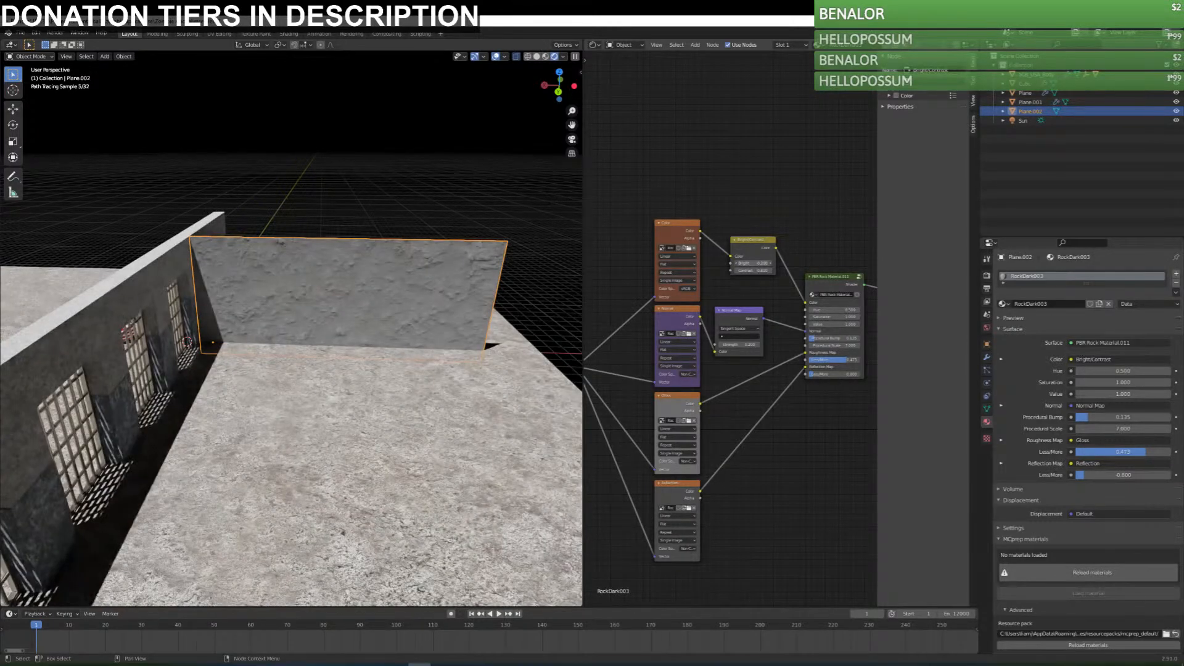
left_click(737, 266)
left_click(737, 266)
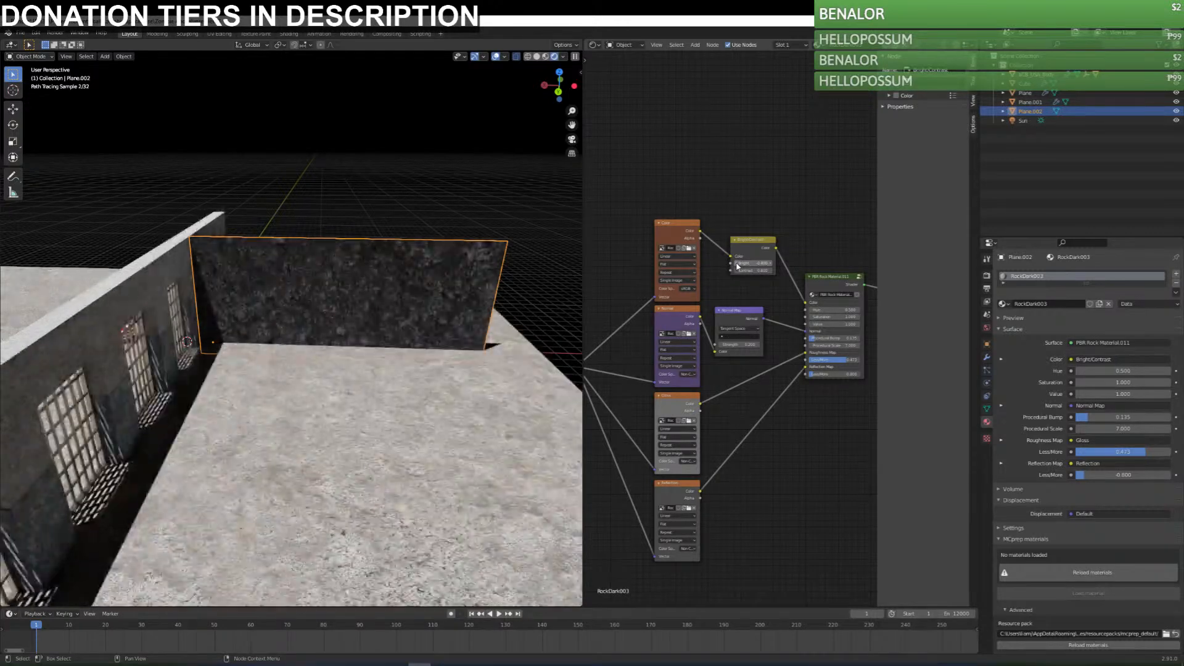
middle_click_drag(422, 333, 378, 314)
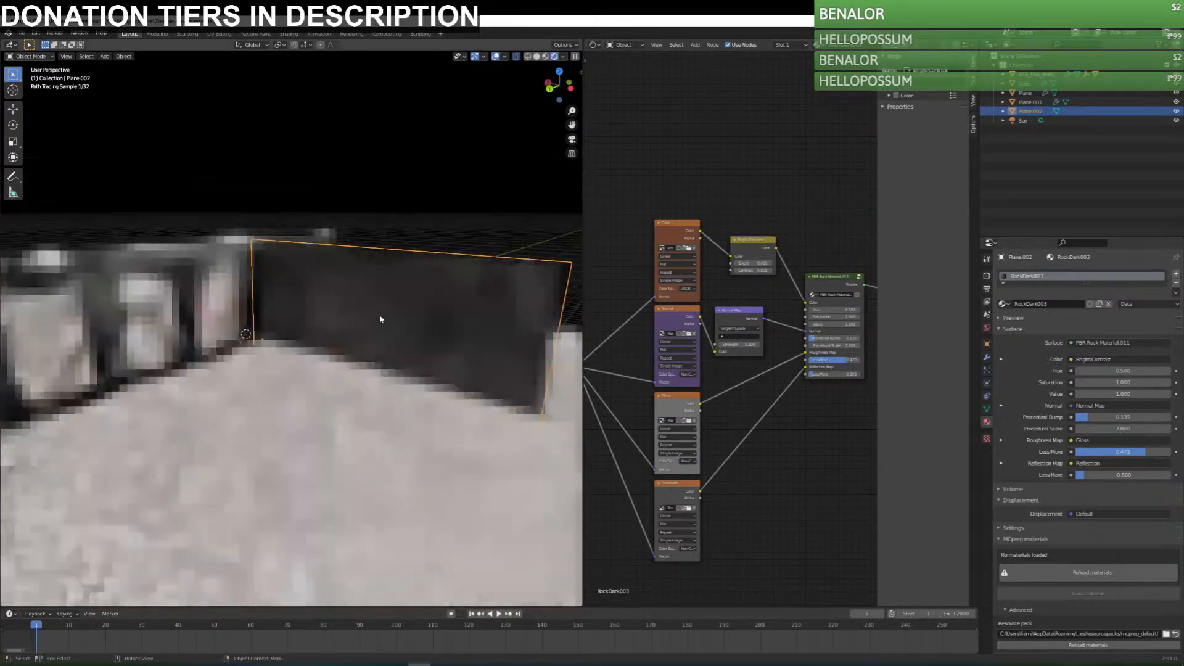
scroll(379, 313, "up", 3)
left_click(771, 265)
left_click(771, 265)
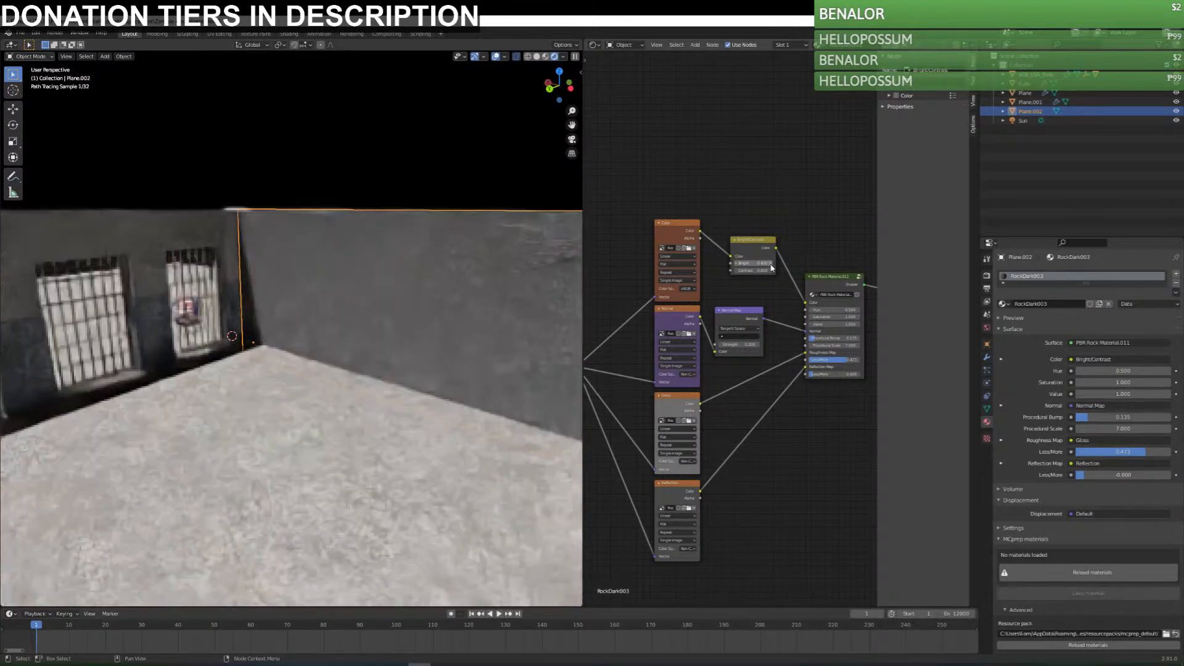
left_click(736, 264)
middle_click_drag(460, 332, 523, 315)
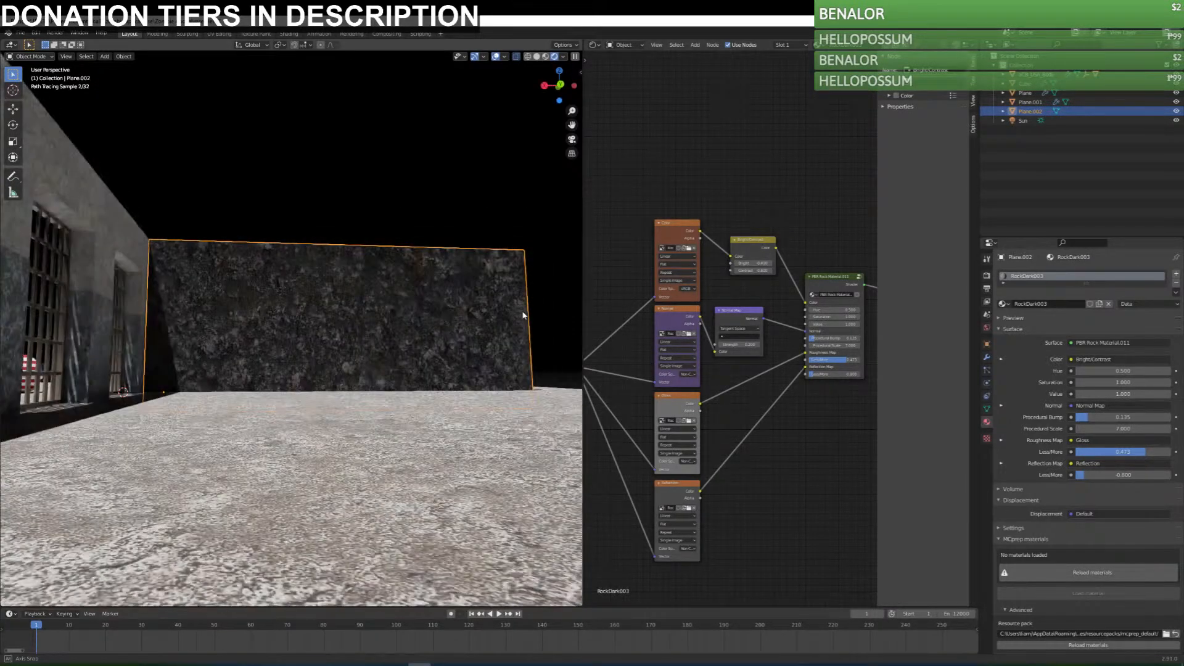
Insert an RGB Curves node between the Bright/Contrast node and the rock material, and reshape its combined curve.
key("shift+a")
mouse_move(709, 207)
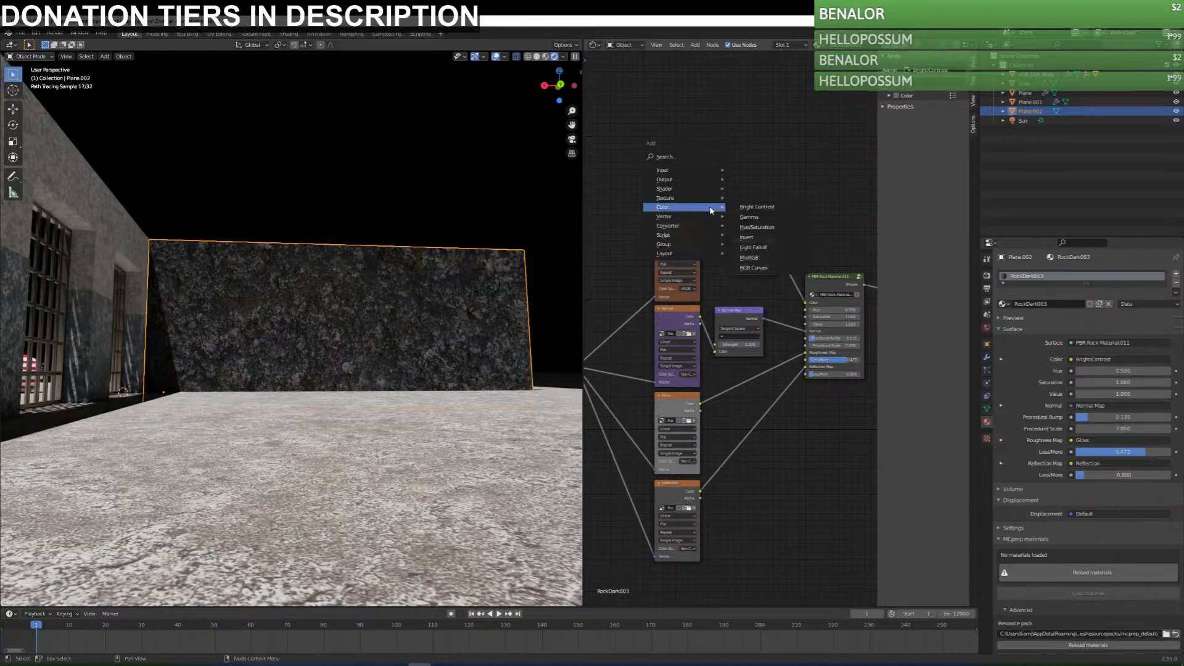
left_click(771, 267)
left_click(822, 164)
mouse_move(812, 259)
left_mouse_down()
mouse_move(847, 248)
mouse_move(809, 258)
left_mouse_up()
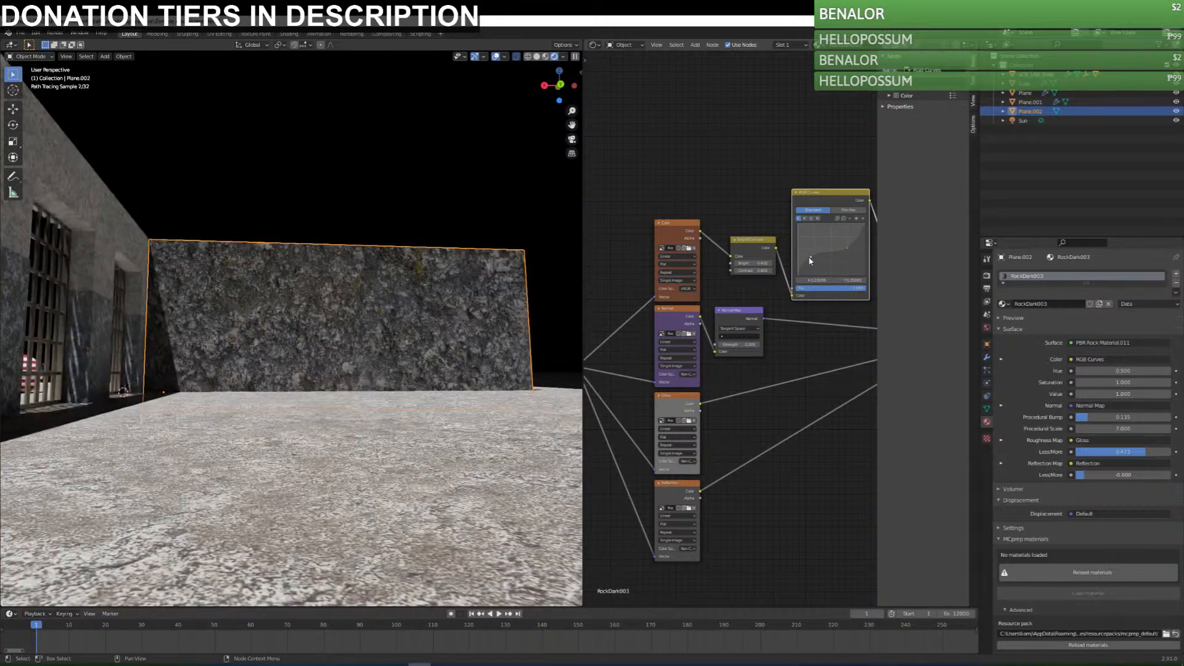
Adjust the separate red, green and blue curves on the RGB Curves node to tint the rock wall.
left_click(805, 218)
left_click_drag(833, 255, 829, 252)
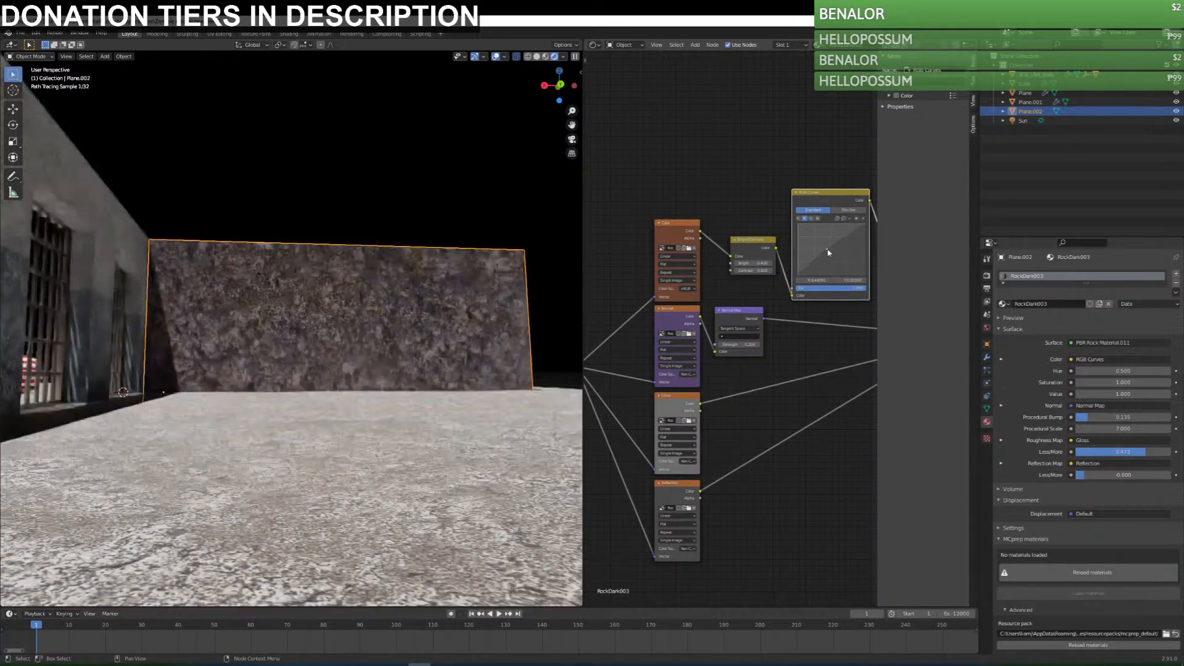
left_click(818, 219)
left_click(832, 253)
left_click(811, 219)
left_click(833, 254)
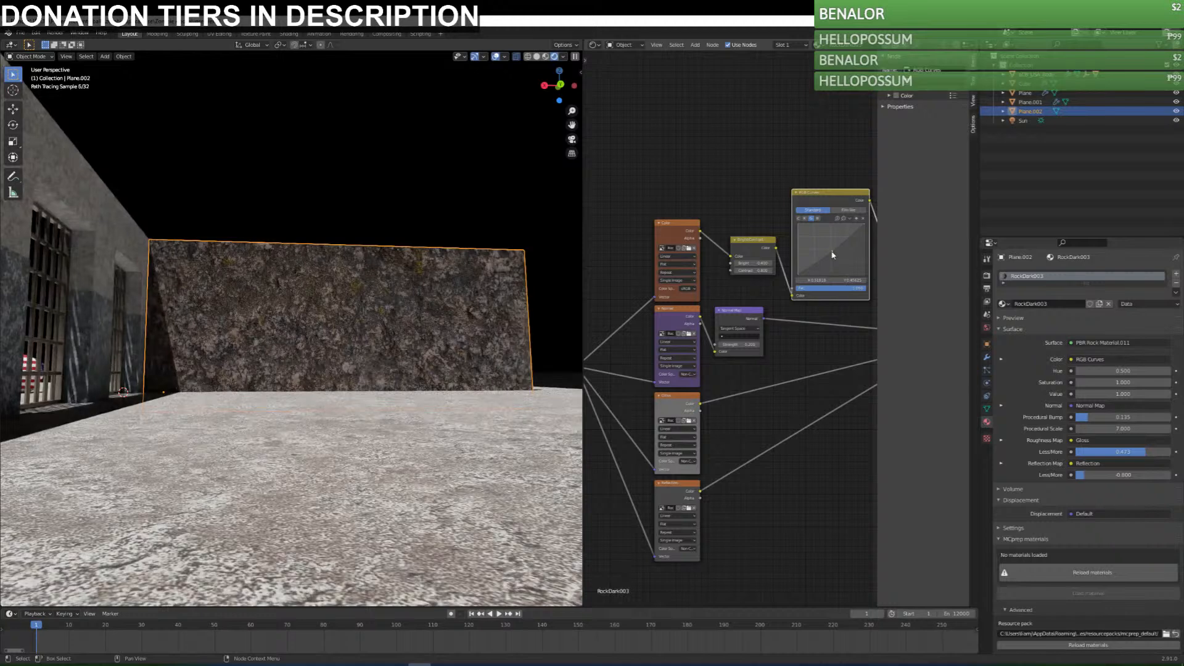
left_click(805, 217)
left_click_drag(831, 253, 831, 252)
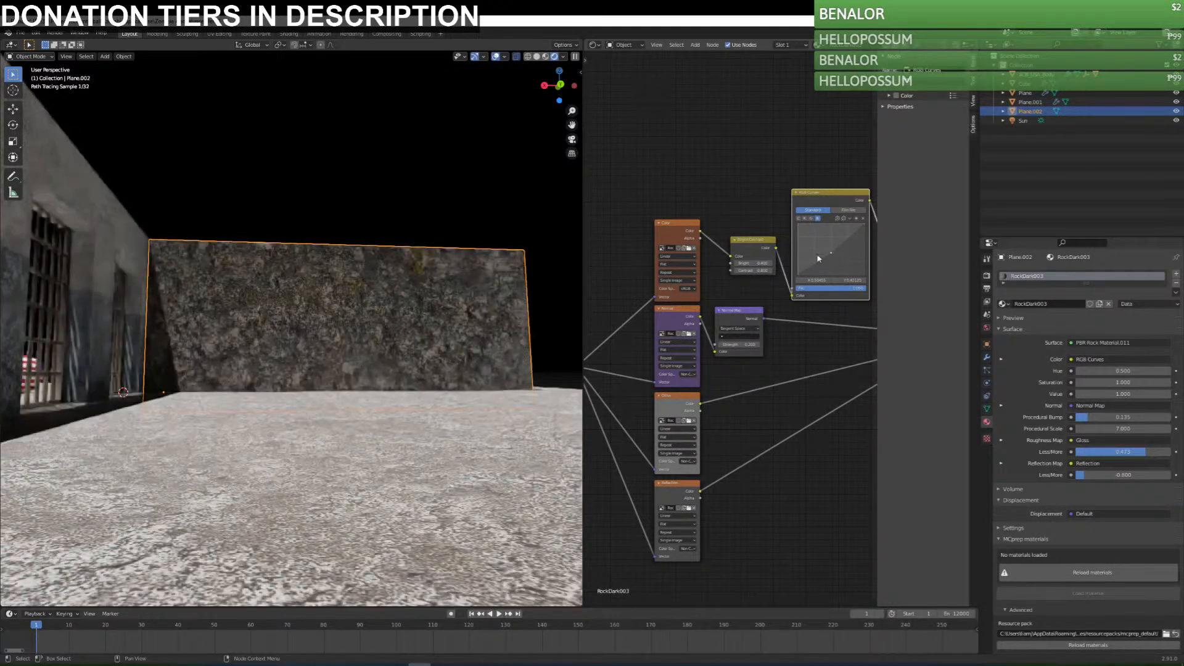
Examine the prison set in rendered shading from above, from the side and from a distance.
middle_click_drag(201, 405, 241, 404)
left_click(212, 336)
middle_click_drag(203, 340, 258, 386)
scroll(260, 386, "down", 3)
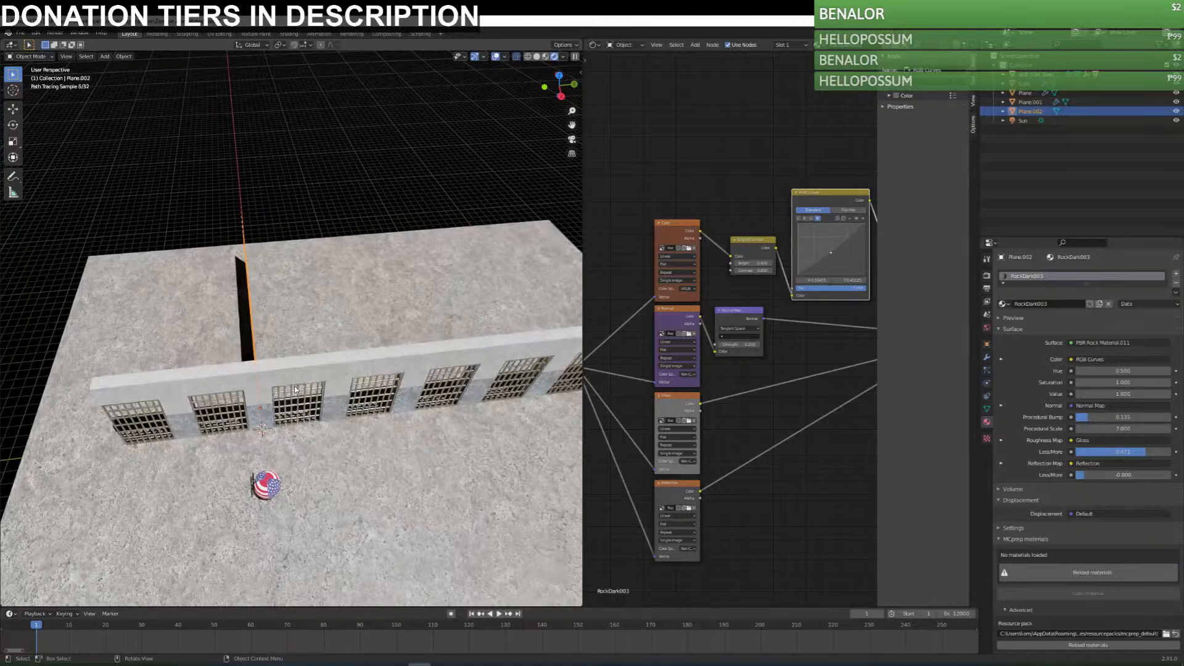
key("KP_7")
middle_click_drag(478, 401, 355, 290)
left_click(370, 238)
middle_click_drag(336, 425, 407, 423)
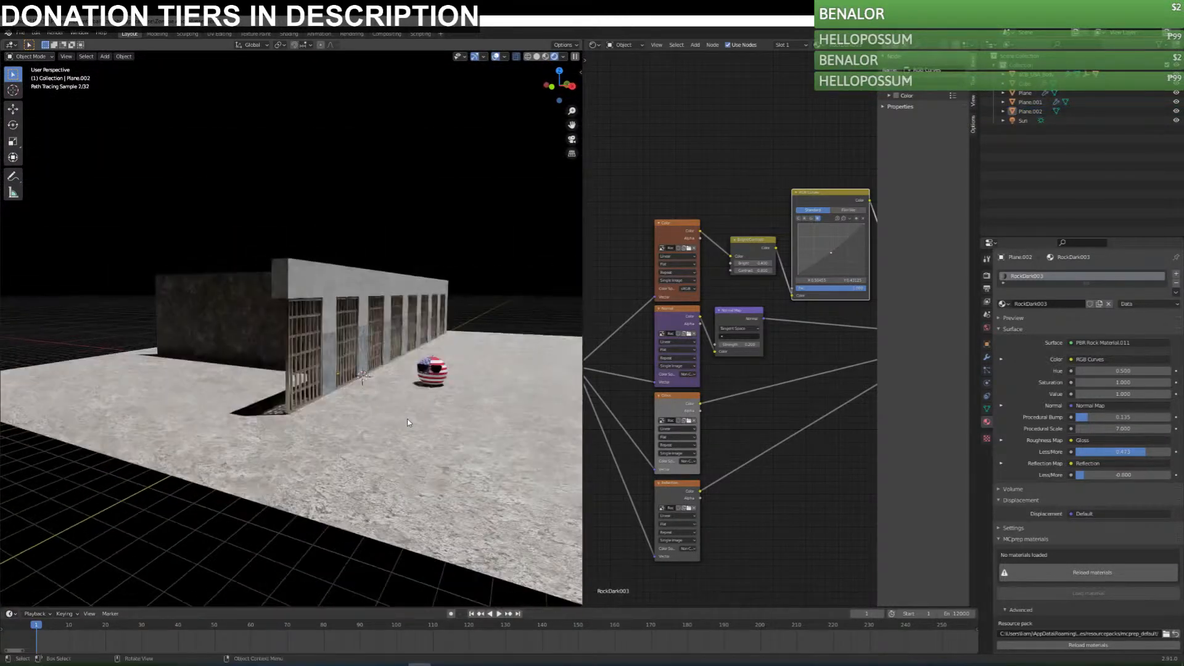
scroll(407, 422, "down", 5)
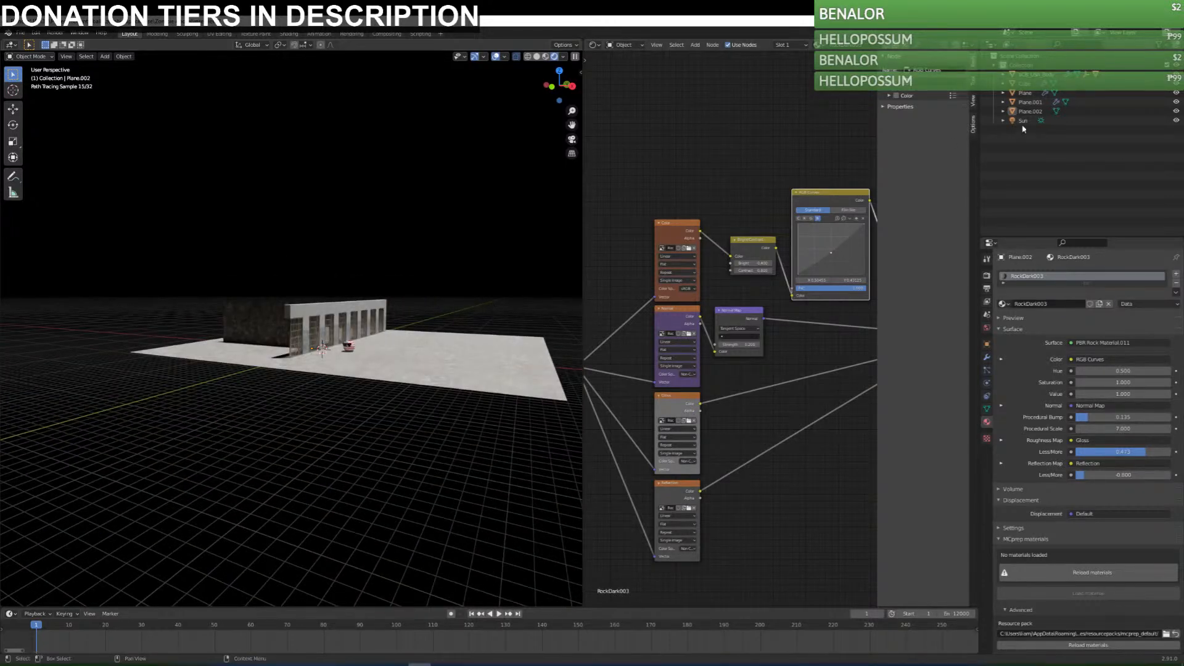
Delete the sun light, switch to material preview shading and add a spot light.
left_click(1023, 121)
key("Delete")
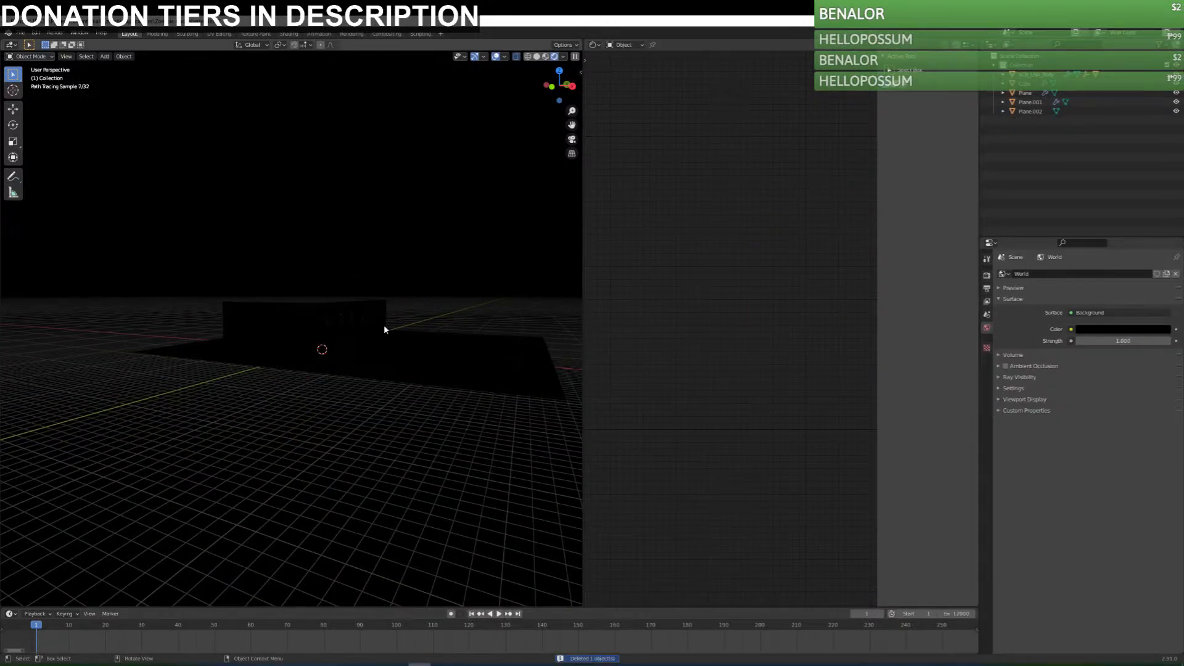
left_click(547, 56)
key("shift+a")
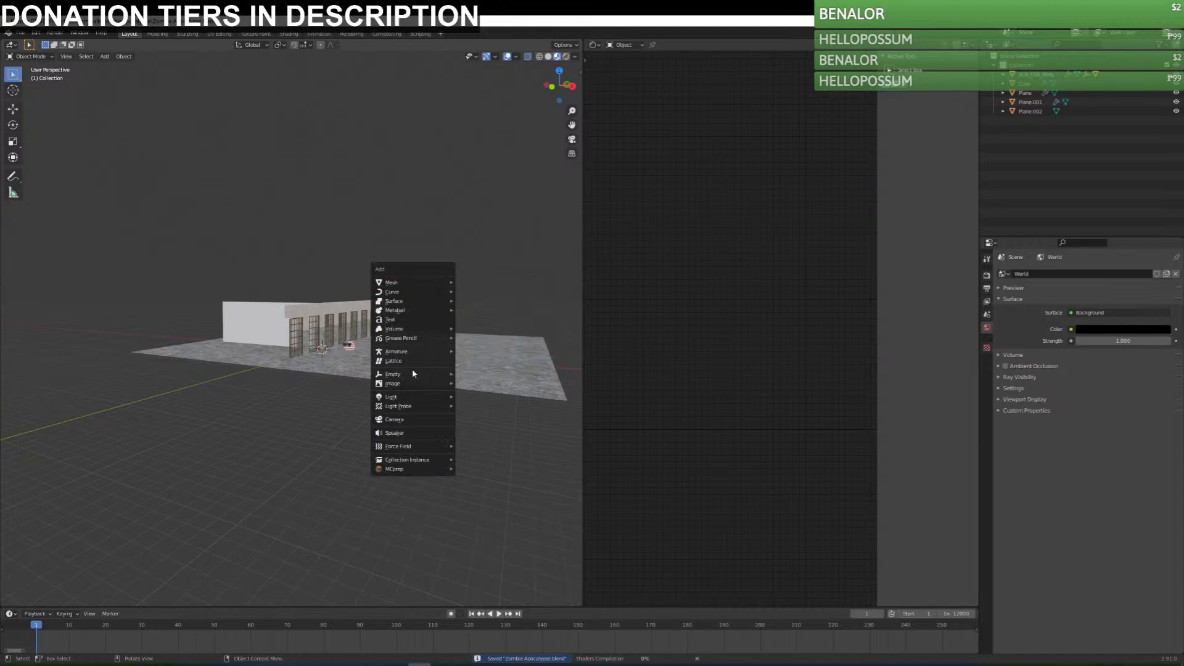
mouse_move(414, 396)
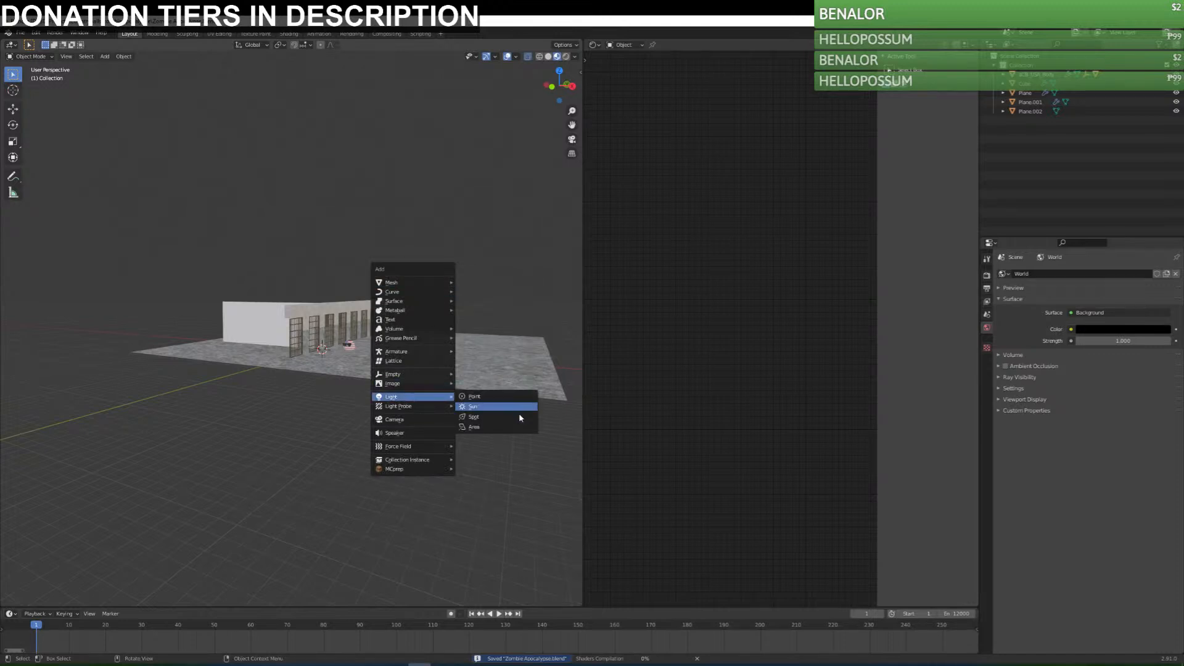
left_click(486, 418)
Move the spot light to the floor area in front of the first barred doors and raise it above the wall.
middle_click_drag(410, 315, 388, 371)
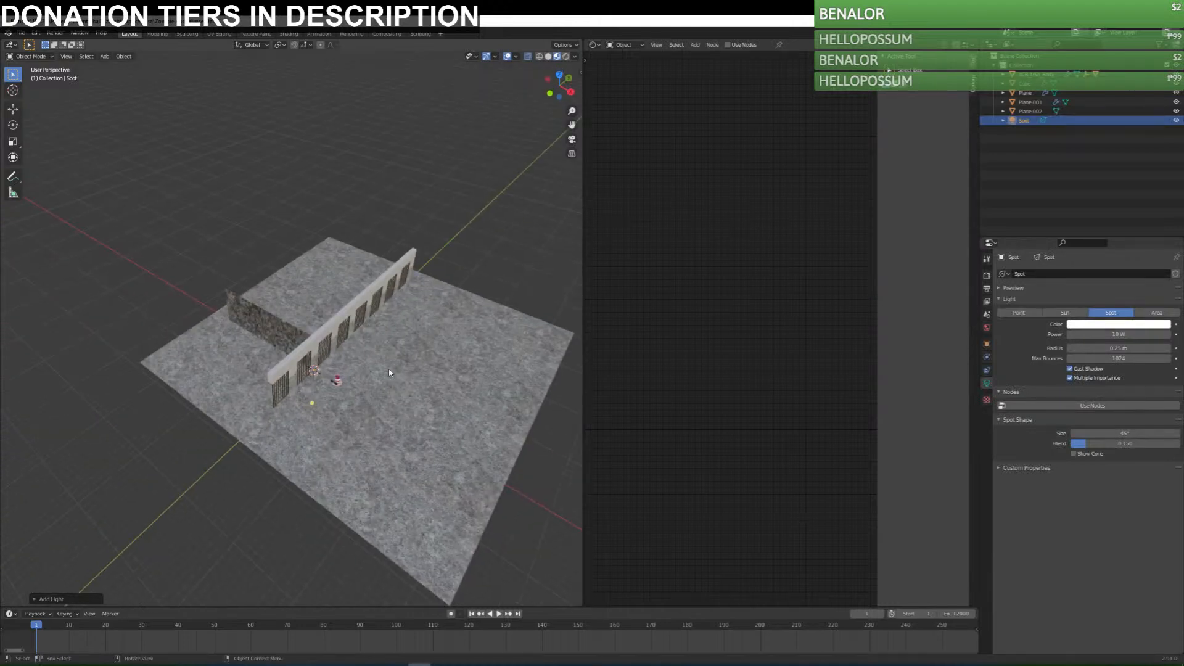
key("KP_7")
key("g")
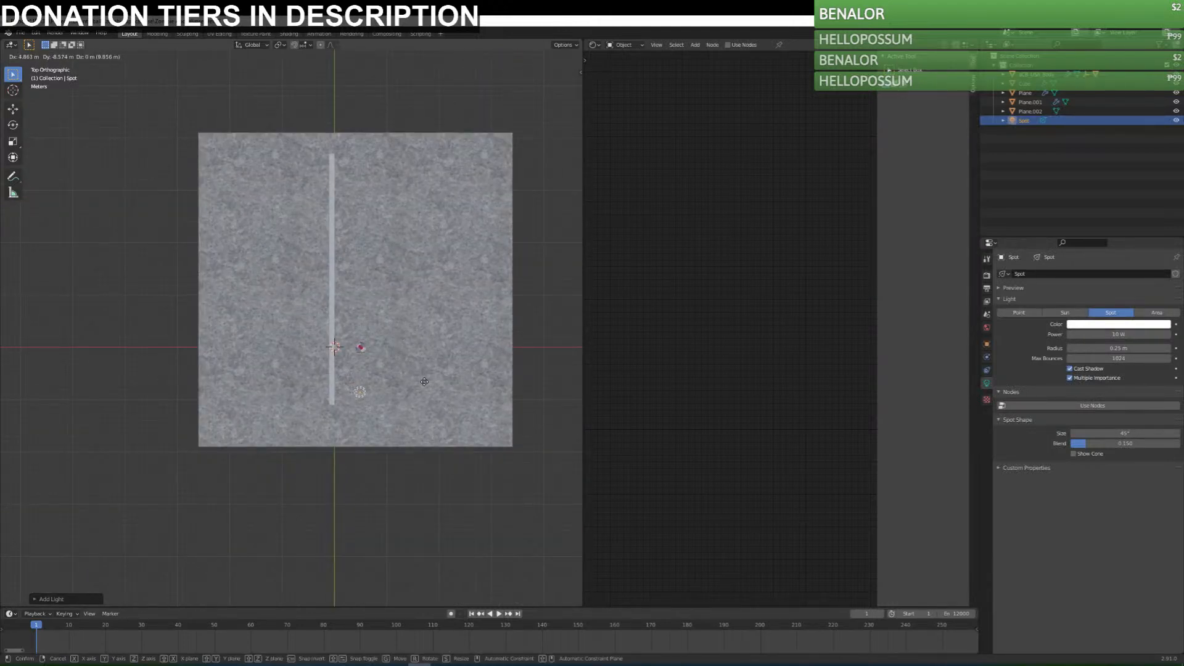
left_click(425, 376)
middle_click_drag(432, 395, 396, 327)
key("g")
key("z")
left_click(398, 227)
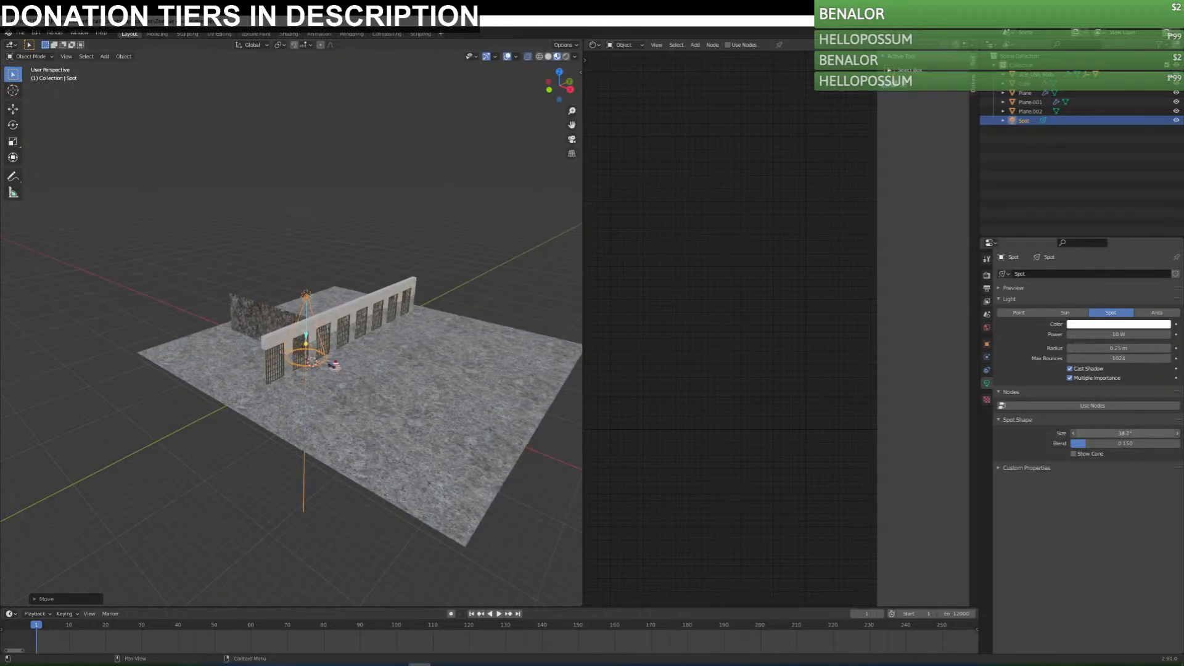
Widen the spot light's cone size to 91.6° and switch the viewport to rendered shading.
left_click_drag(1125, 434, 1135, 434)
scroll(354, 375, "up", 6)
middle_click_drag(354, 375, 340, 353)
left_click(567, 58)
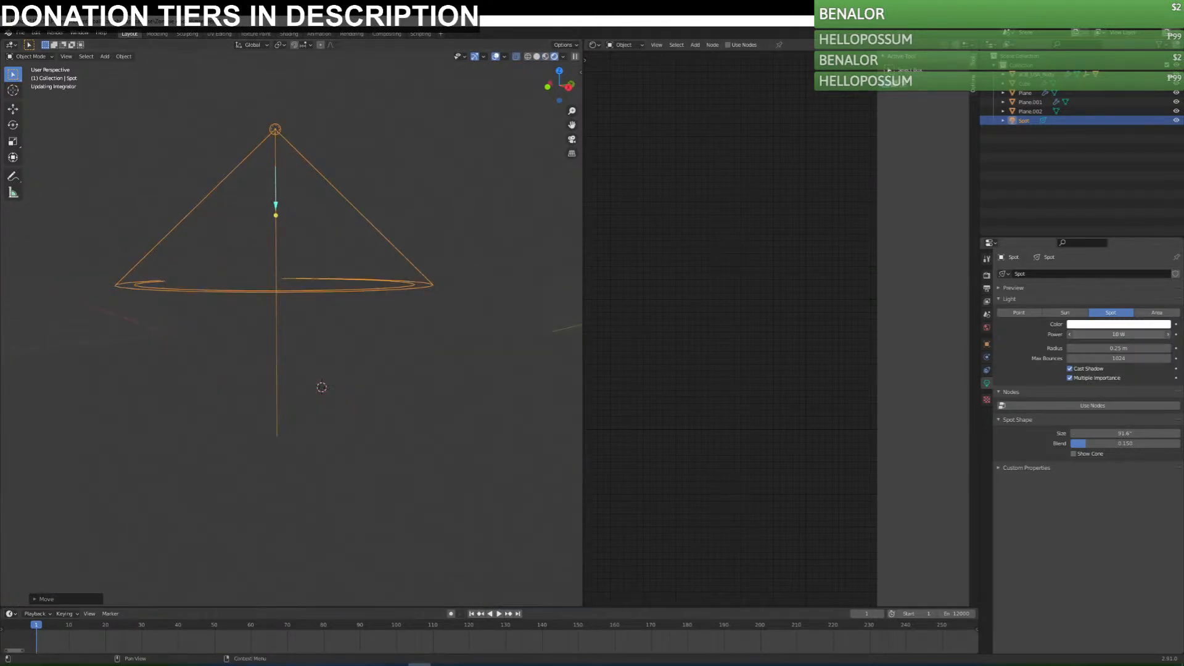
Raise the spot light's power to 2500 W, trying lower values such as 100 W on the way.
left_click(1117, 335)
key("Return")
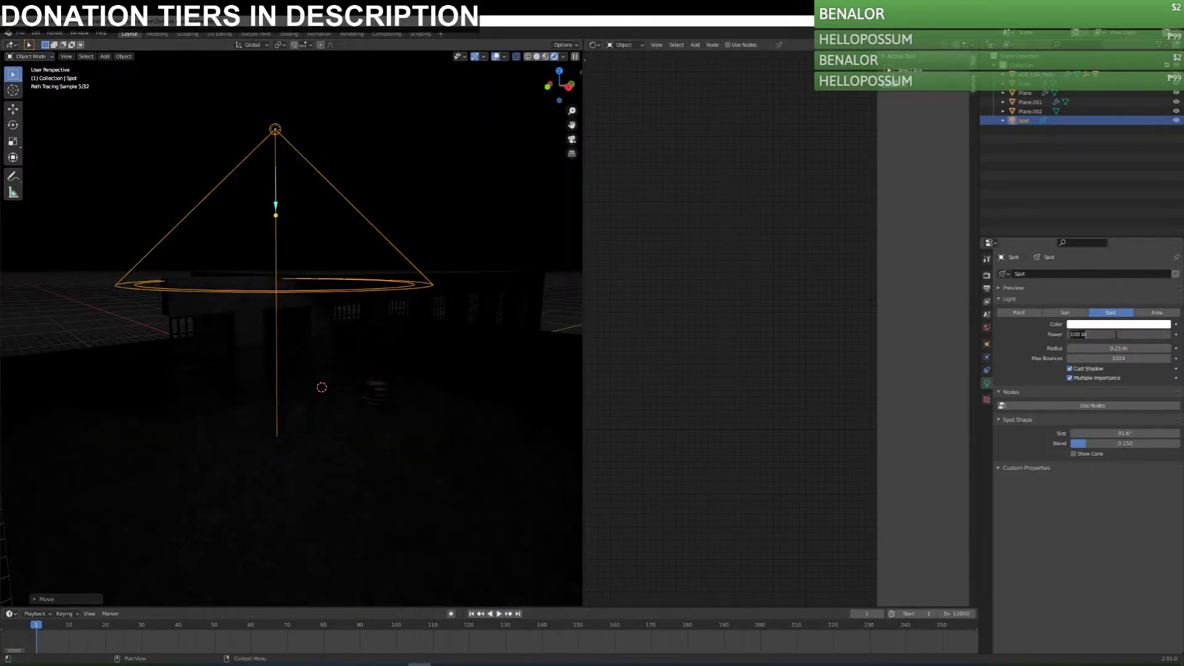
key("Return")
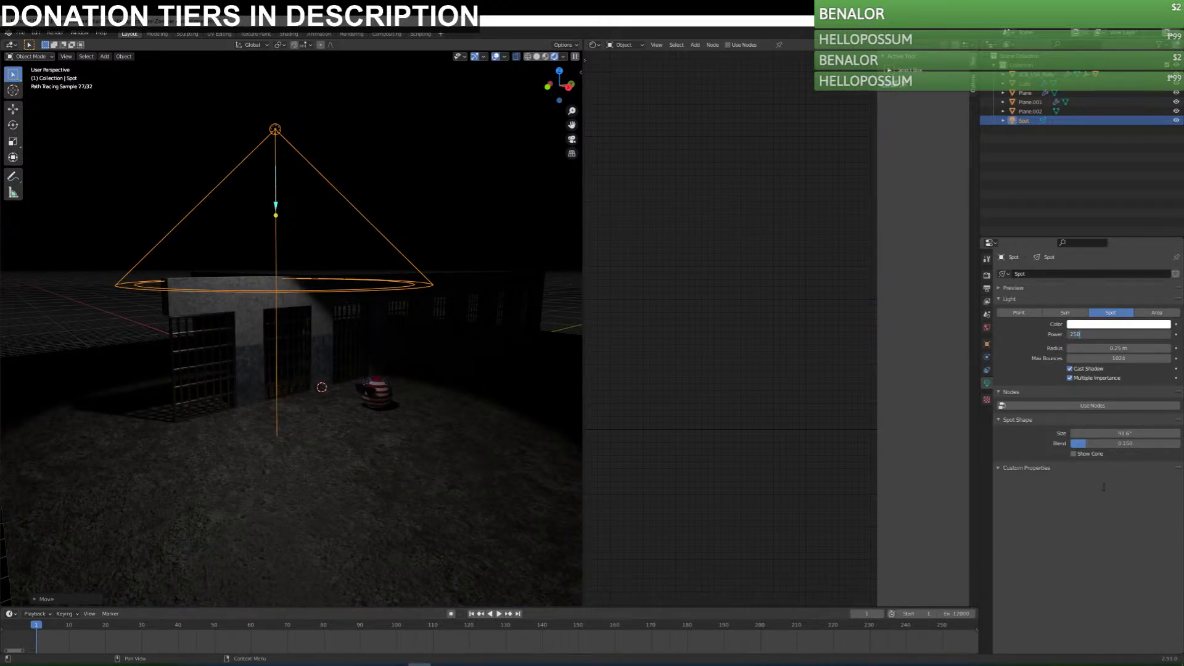
type("0")
key("Return")
Try a duplicate of the spot light about 11.7 m along the Y axis, and delete that copy.
middle_click_drag(328, 446, 323, 446)
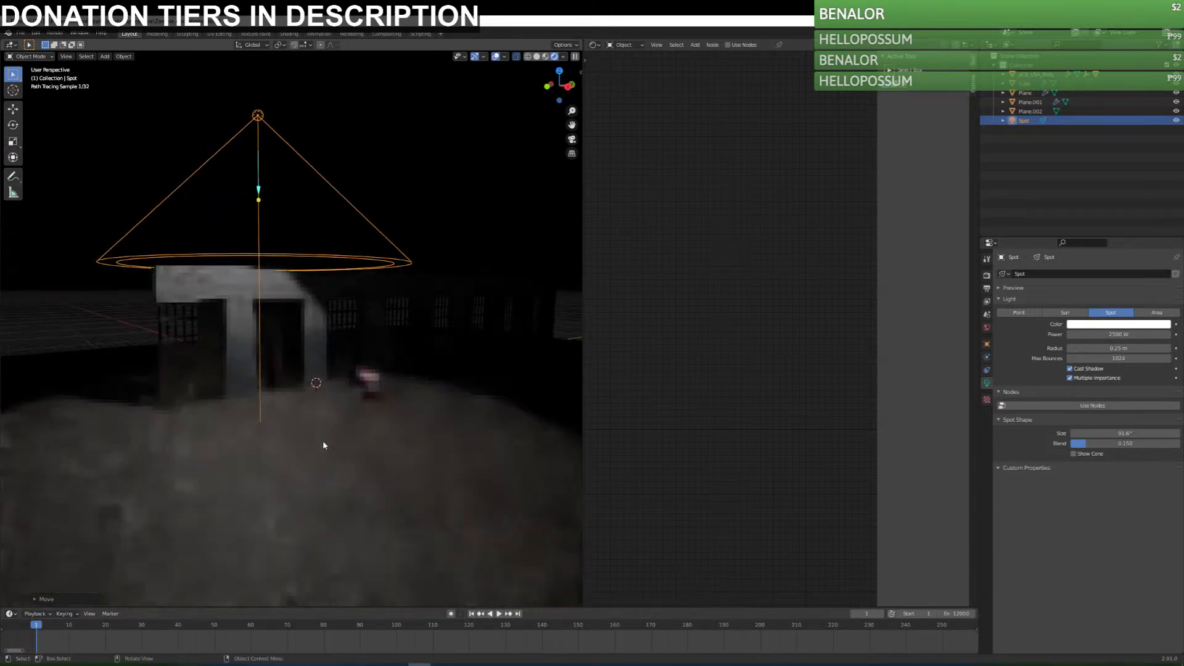
key("shift+d")
key("y")
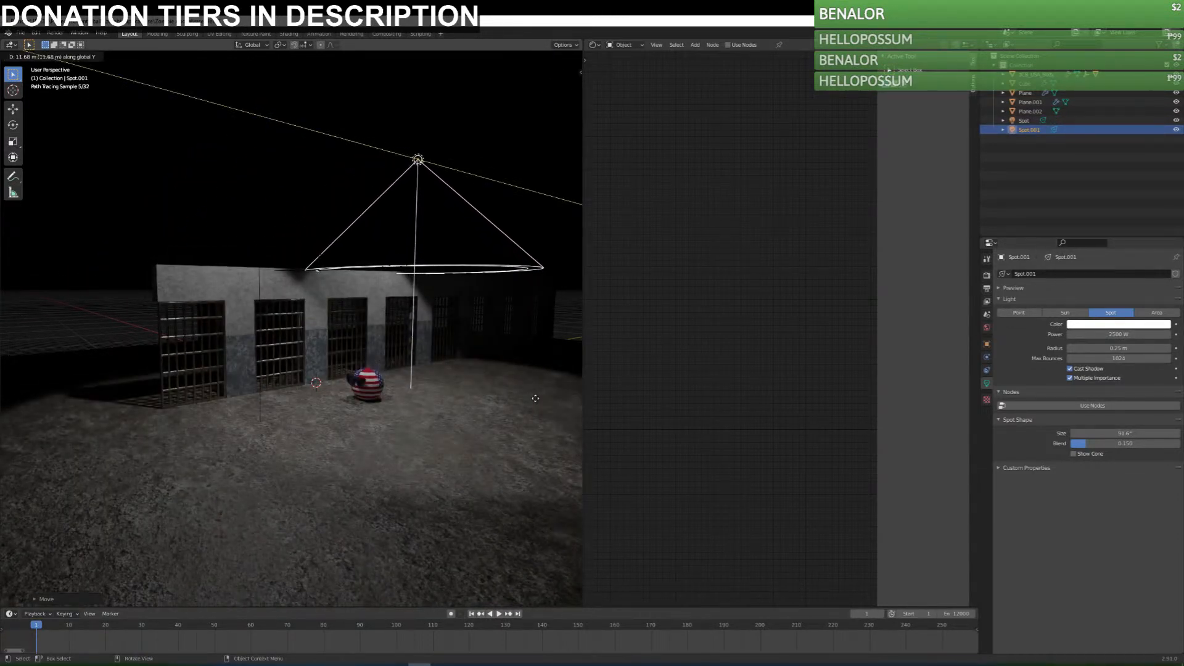
left_click(535, 399)
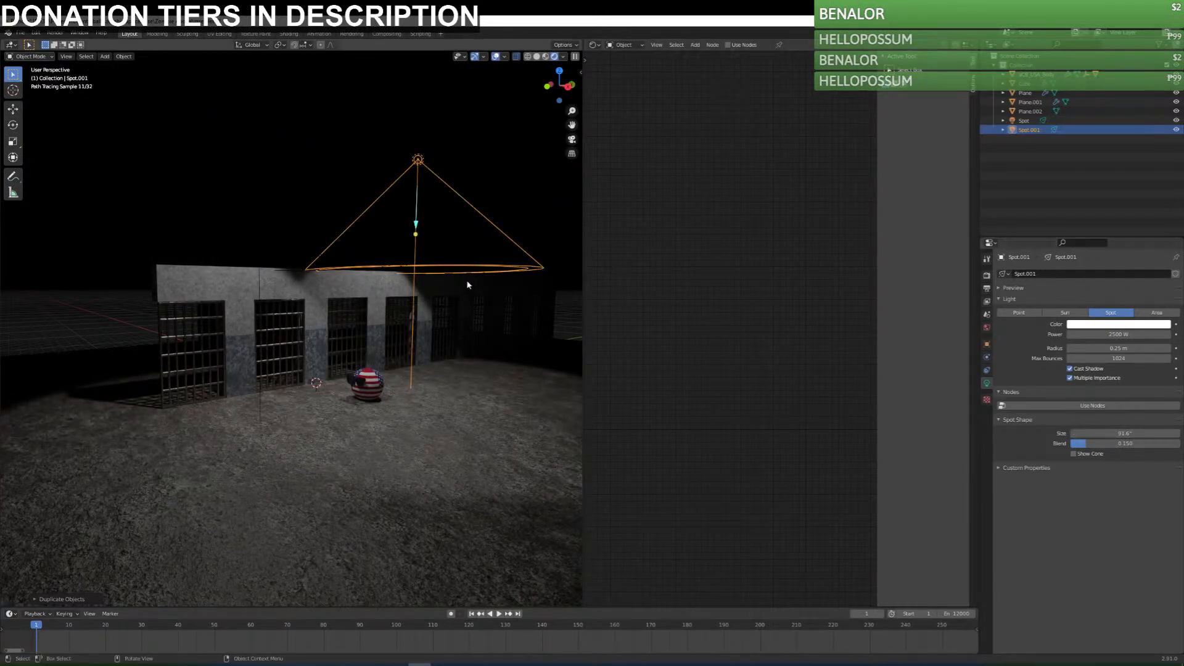
key("Delete")
Set the remaining spot light's cone size to about 92° and enlarge its radius to 1.82 m.
left_click(258, 115)
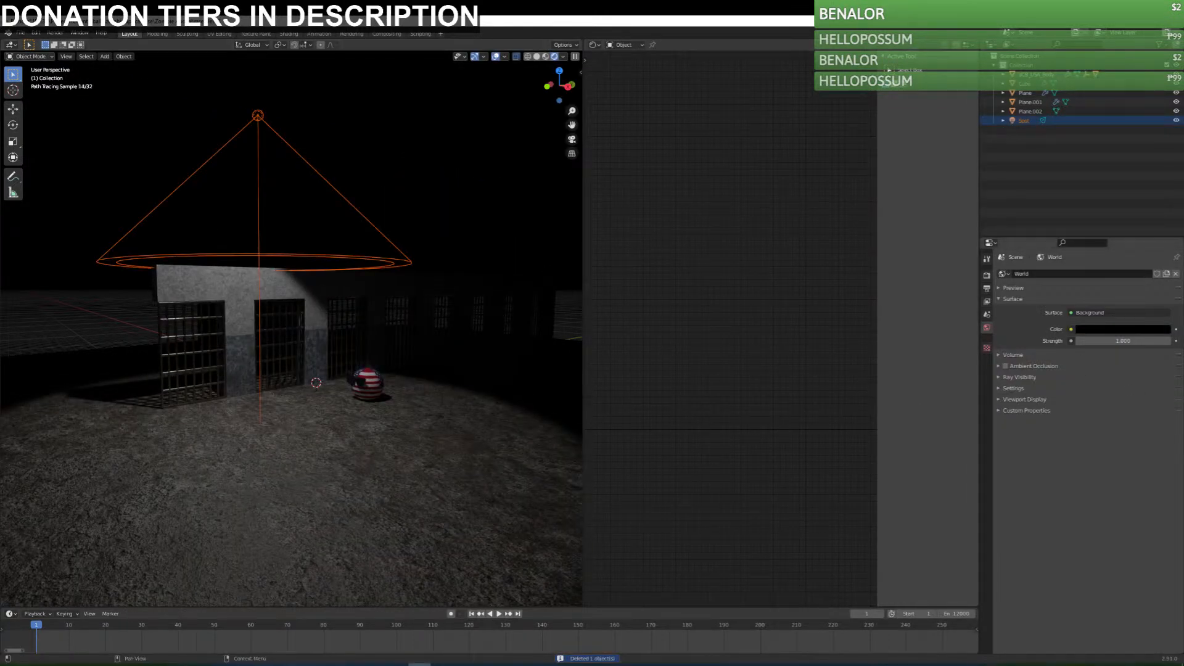
left_click(258, 185)
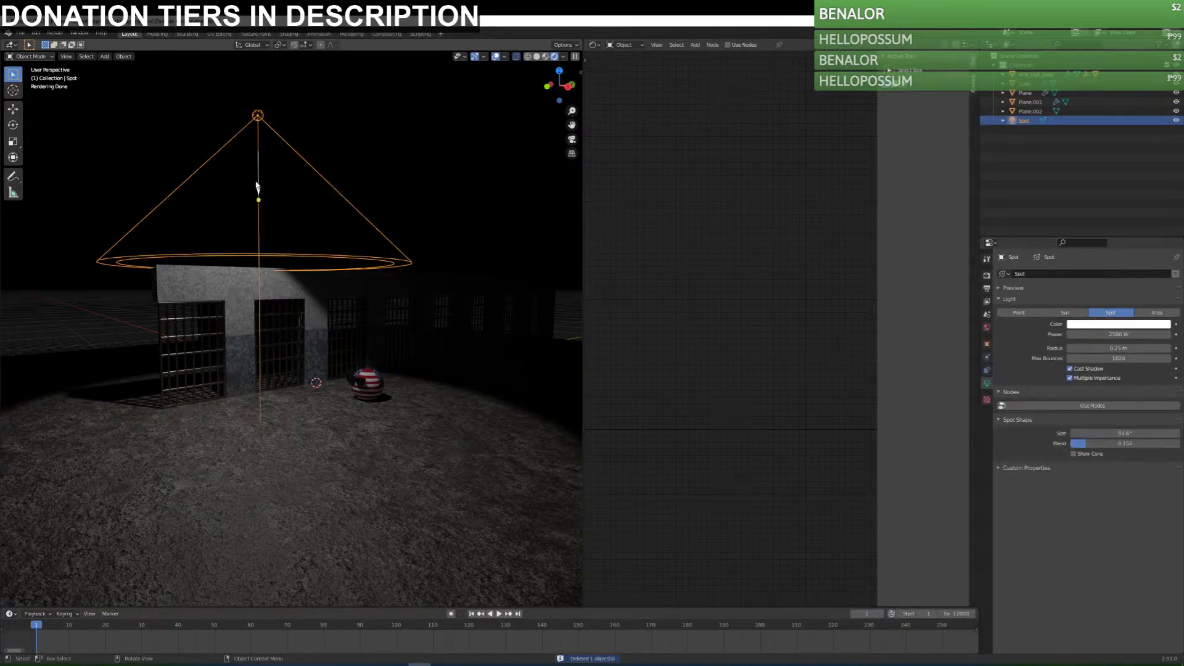
mouse_move(1124, 434)
left_mouse_down()
mouse_move(1154, 434)
mouse_move(1126, 433)
left_mouse_up()
left_click_drag(1099, 348, 1154, 348)
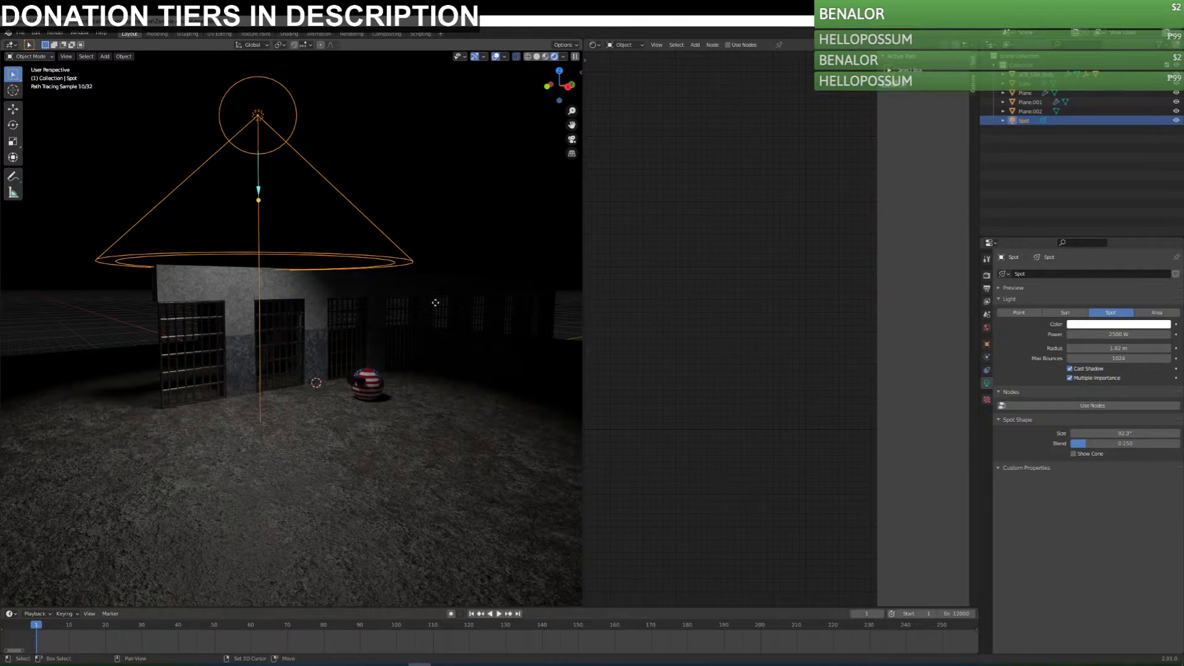
Duplicate the spot light about 23 m along the Y axis toward the far cells and save the file.
key("shift+d")
key("y")
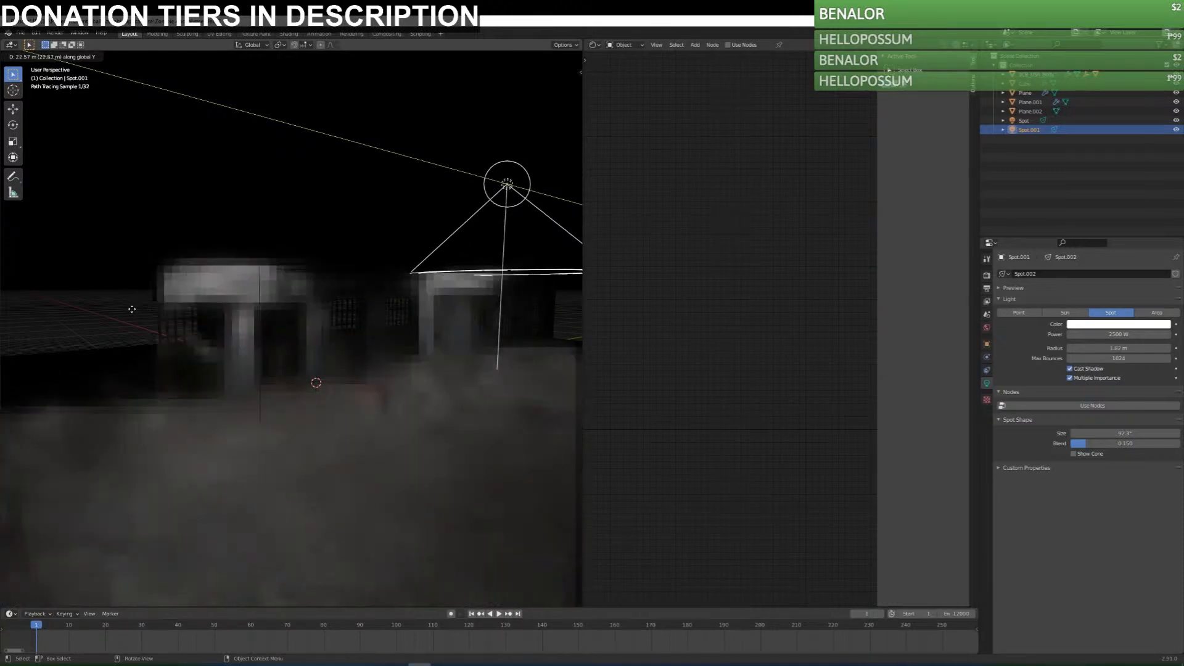
left_click(140, 290)
left_click(261, 324)
scroll(362, 421, "up", 4)
middle_click_drag(362, 421, 377, 412)
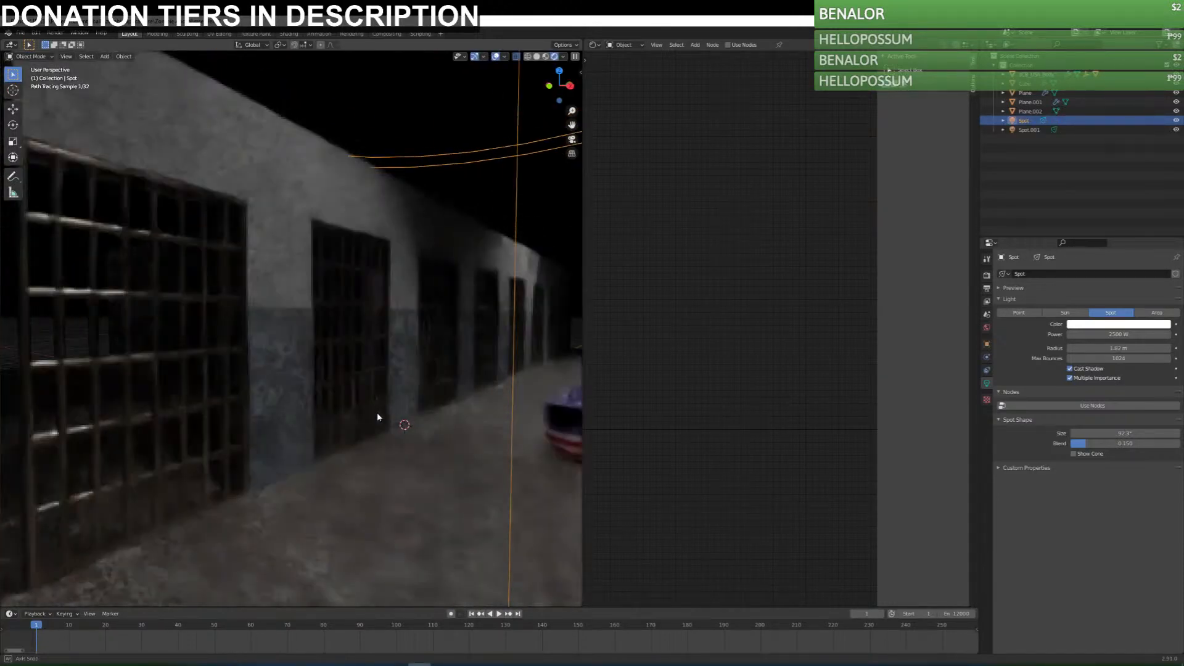
scroll(409, 409, "down", 4)
key("alt+a")
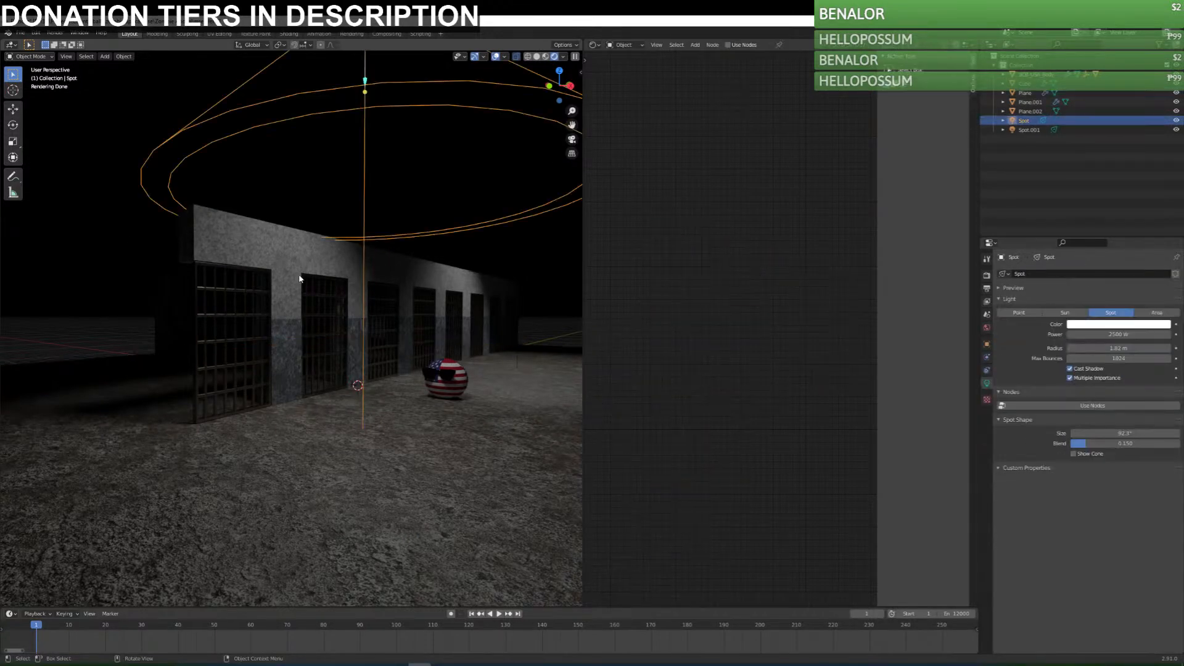
key("alt+a")
key("ctrl+s")
Set the power of both the near and the far spot light to 4000 W.
left_click(362, 412)
left_click(362, 413)
left_click(1135, 334)
type("4000")
key("BackSpace")
key("Return")
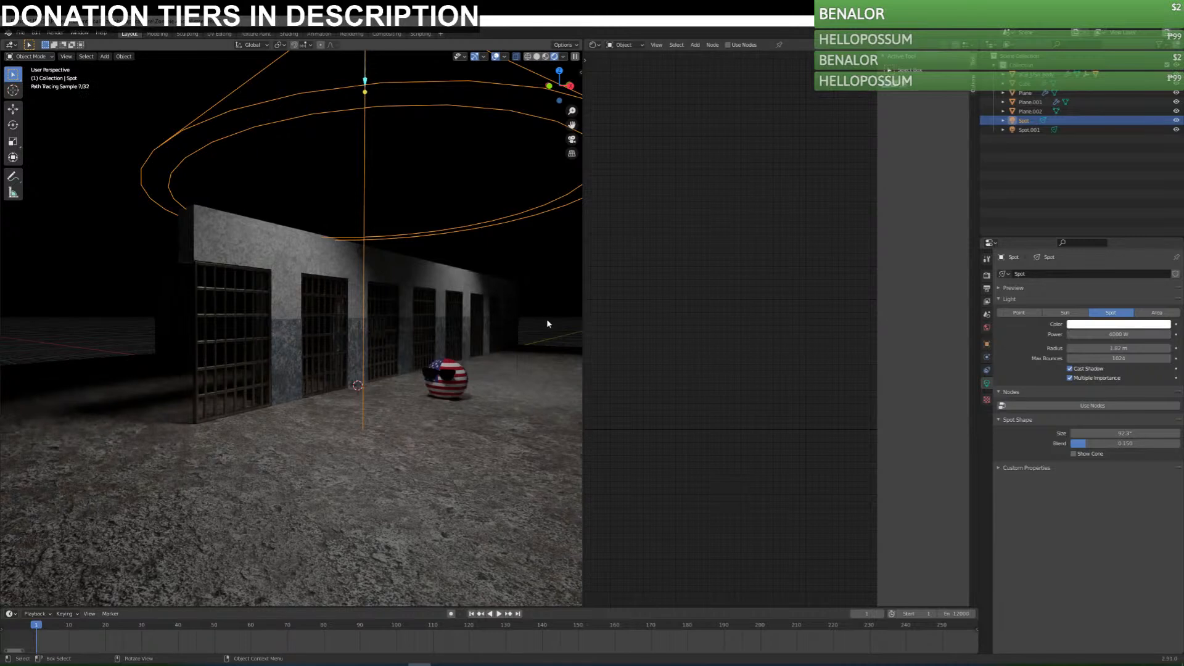
left_click(518, 337)
left_click(1118, 334)
type("43")
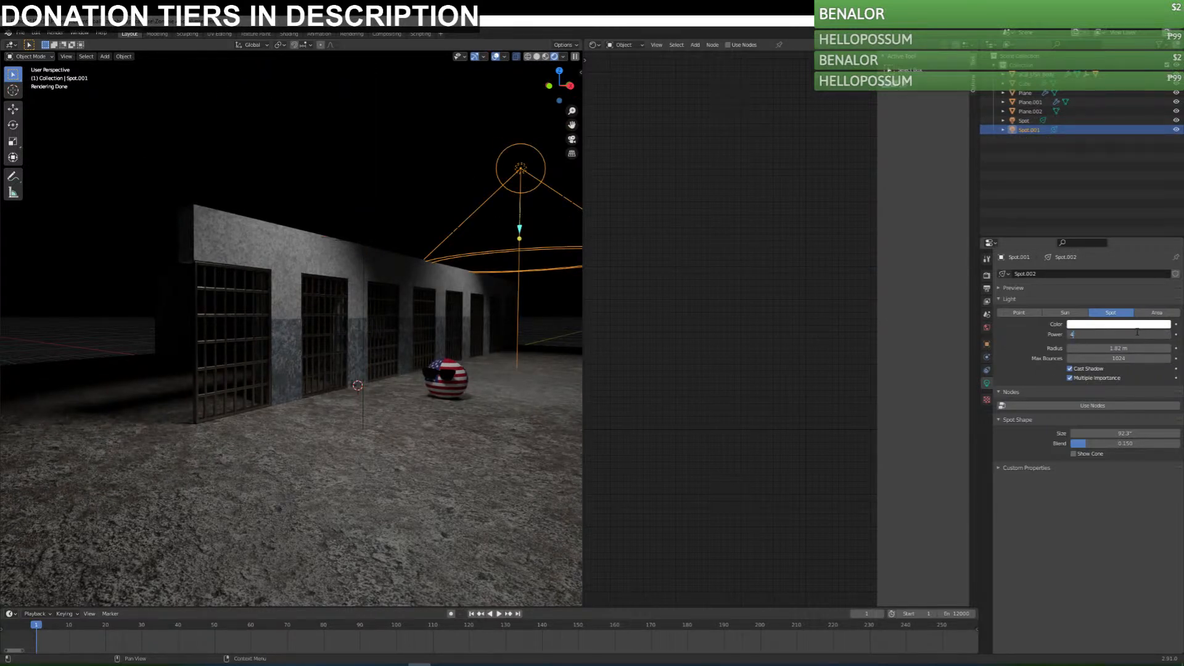
key("Return")
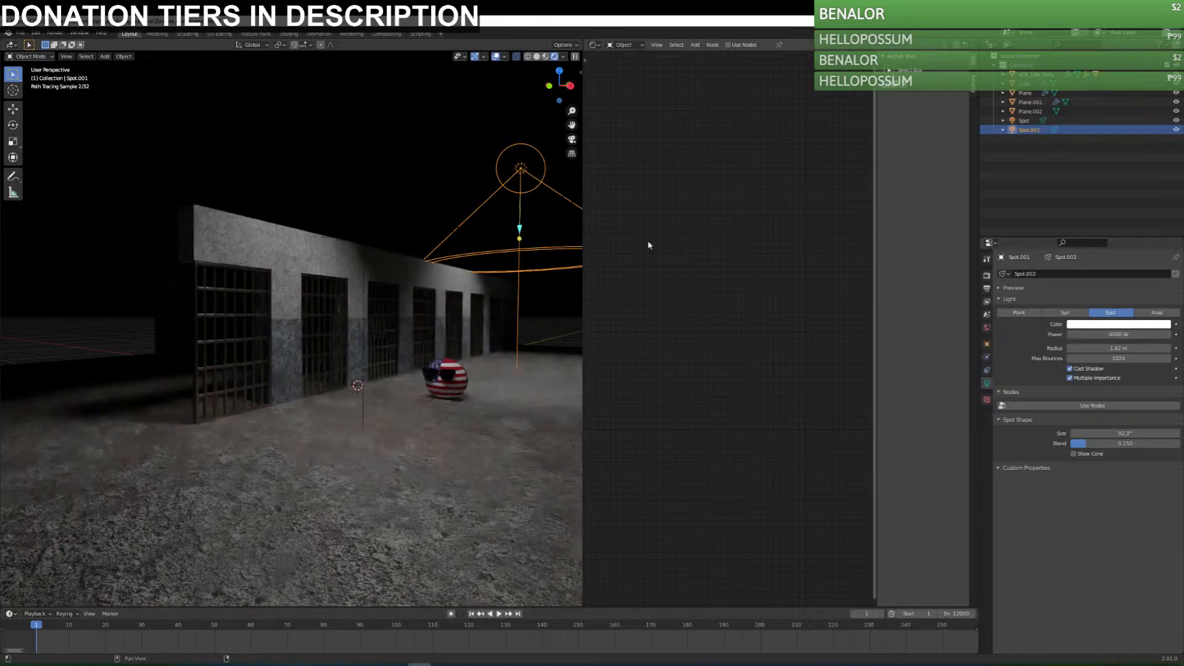
Add a camera, look through it, save the file and switch the viewport to material preview shading.
left_click(379, 217)
key("shift+a")
left_click(439, 435)
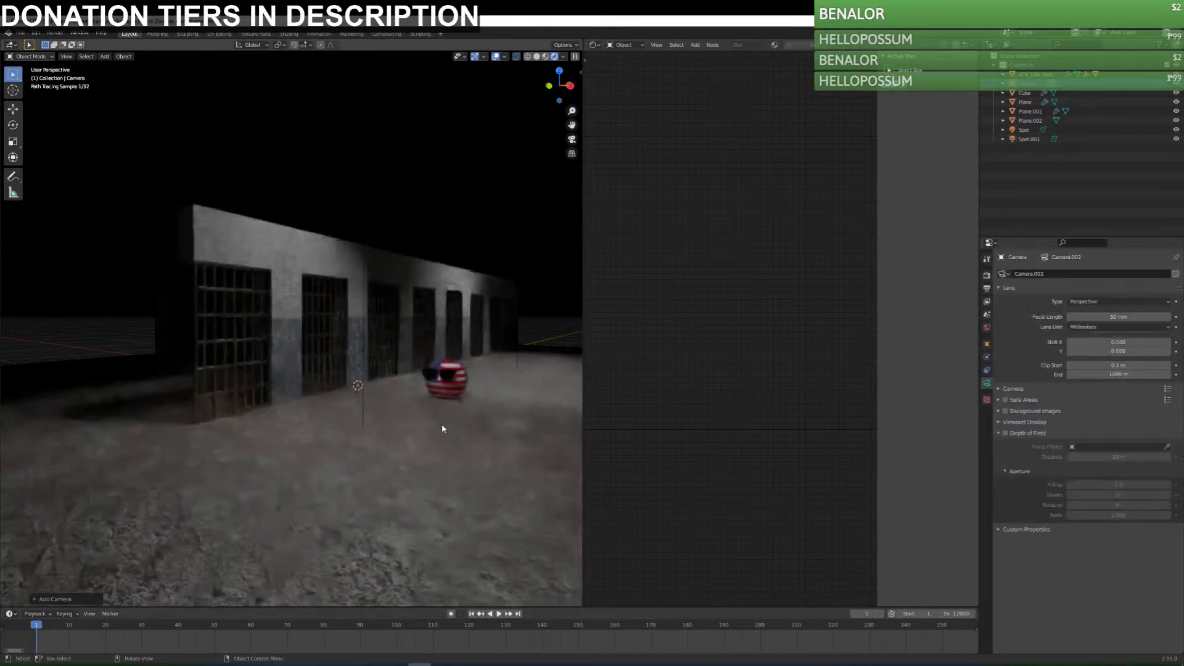
key("KP_0")
key("ctrl+s")
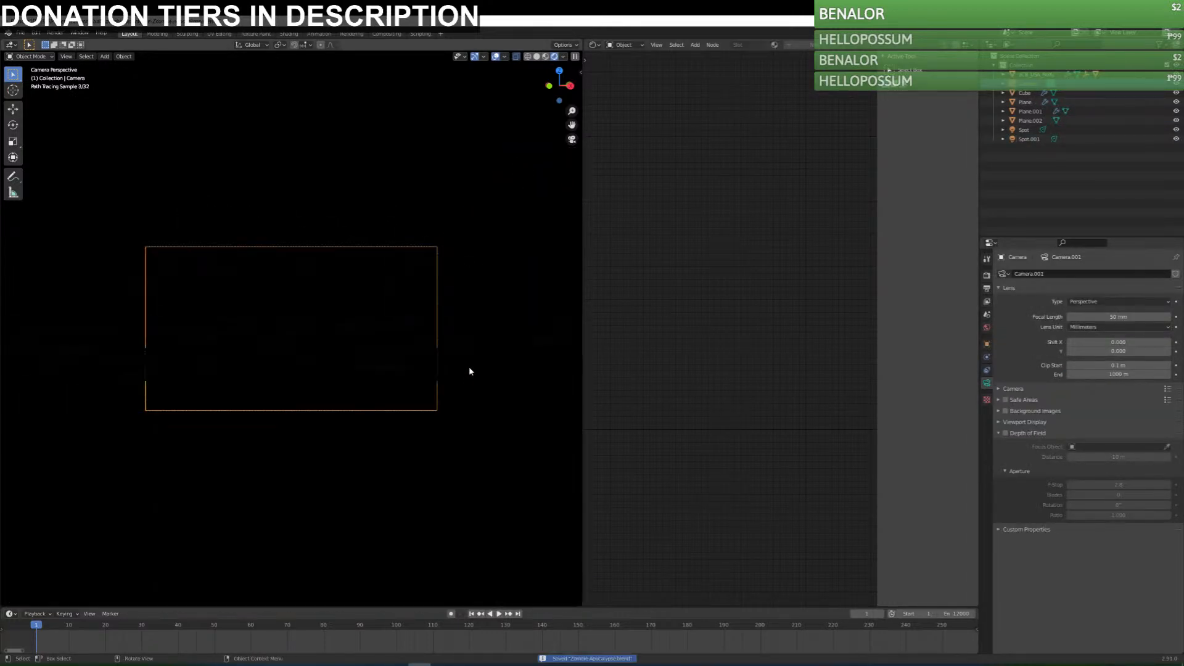
left_click(545, 57)
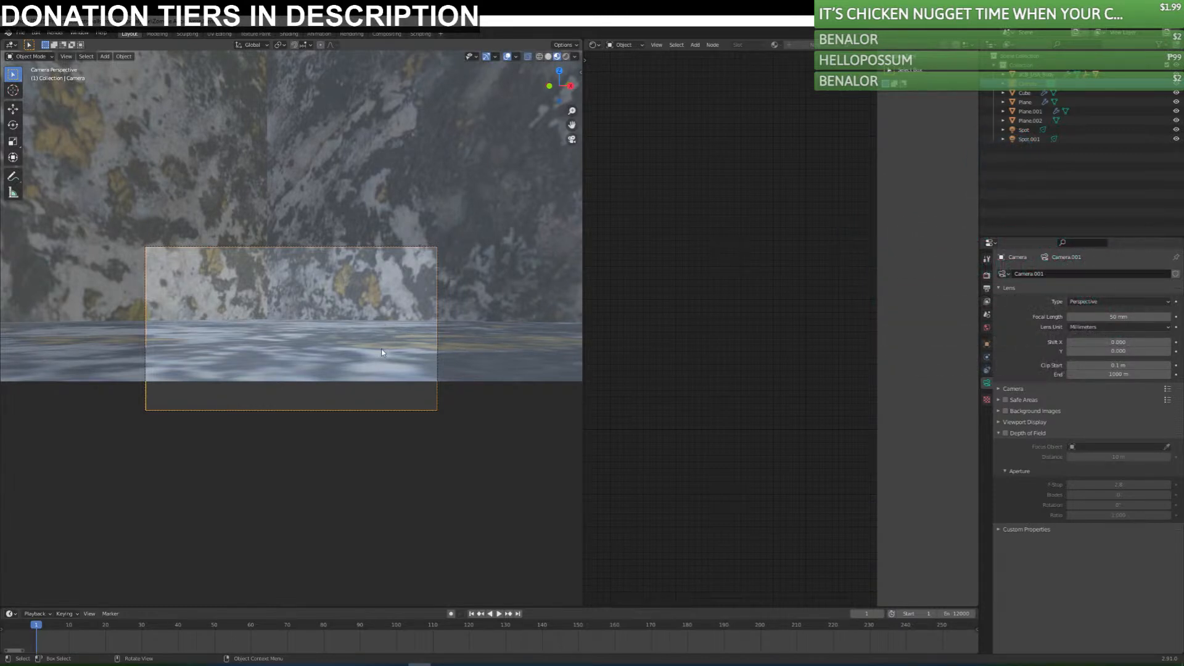
Lock the camera to the view, frame the USA ball against the row of barred doors and widen the 3D viewport.
scroll(199, 365, "down", 4)
scroll(310, 314, "up", 5)
key("n")
left_click(577, 115)
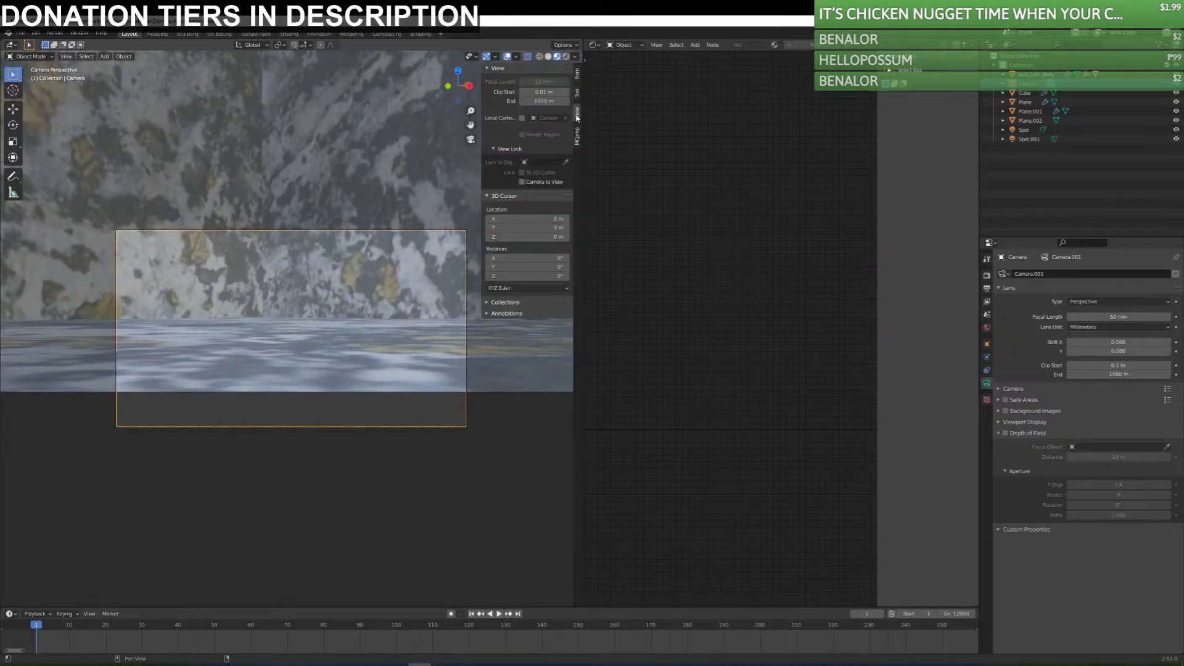
left_click(547, 180)
scroll(370, 277, "down", 9)
scroll(364, 284, "up", 3)
middle_click_drag(366, 287, 591, 395, "shift")
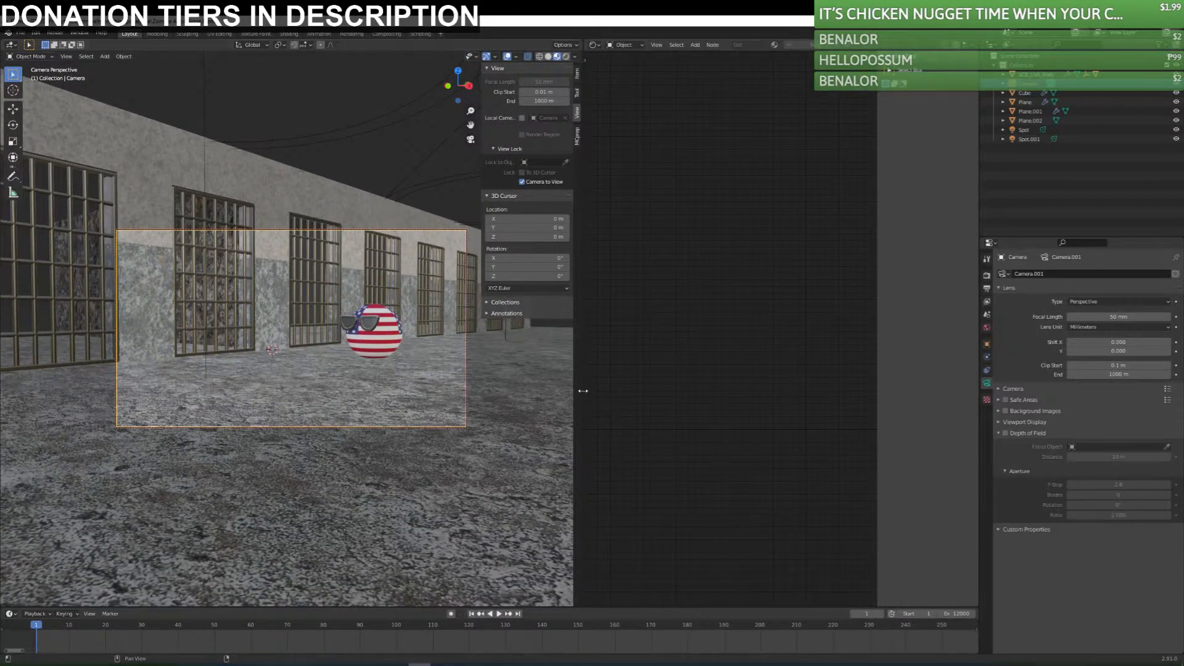
left_click_drag(583, 392, 834, 391)
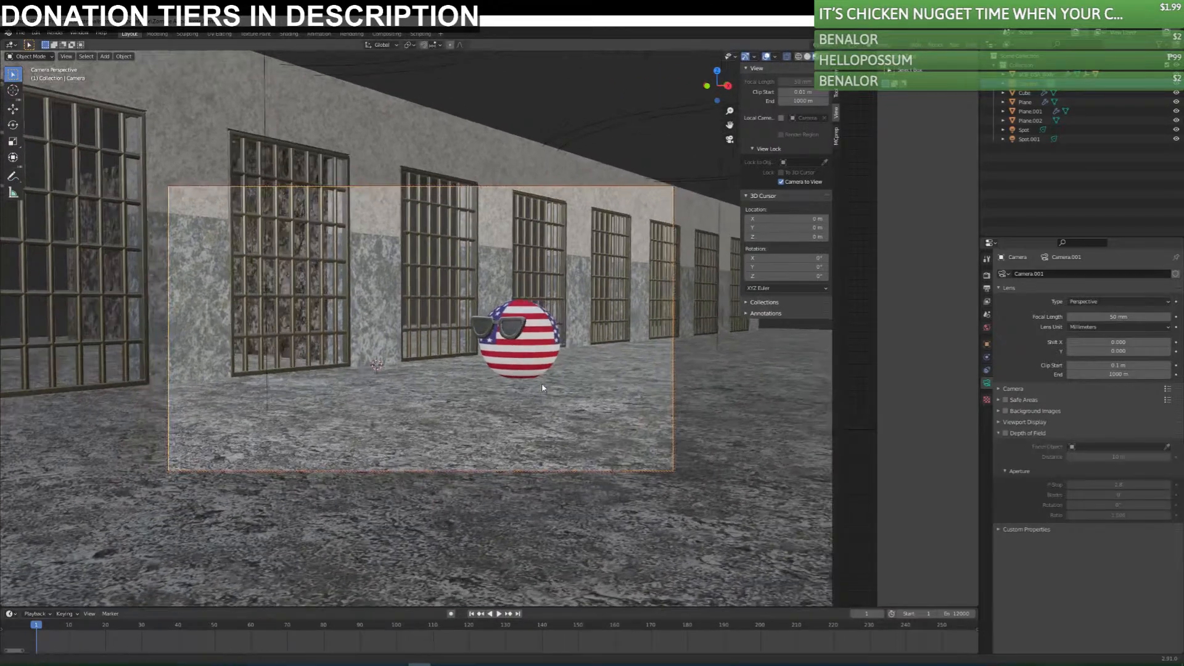
Move the camera closer to the USA ball and enable its depth of field with aCB_Eye_Angry1.001 as the focus object.
scroll(543, 388, "up", 3)
mouse_move(543, 387)
middle_mouse_down()
mouse_move(537, 375)
mouse_move(560, 382)
middle_mouse_up()
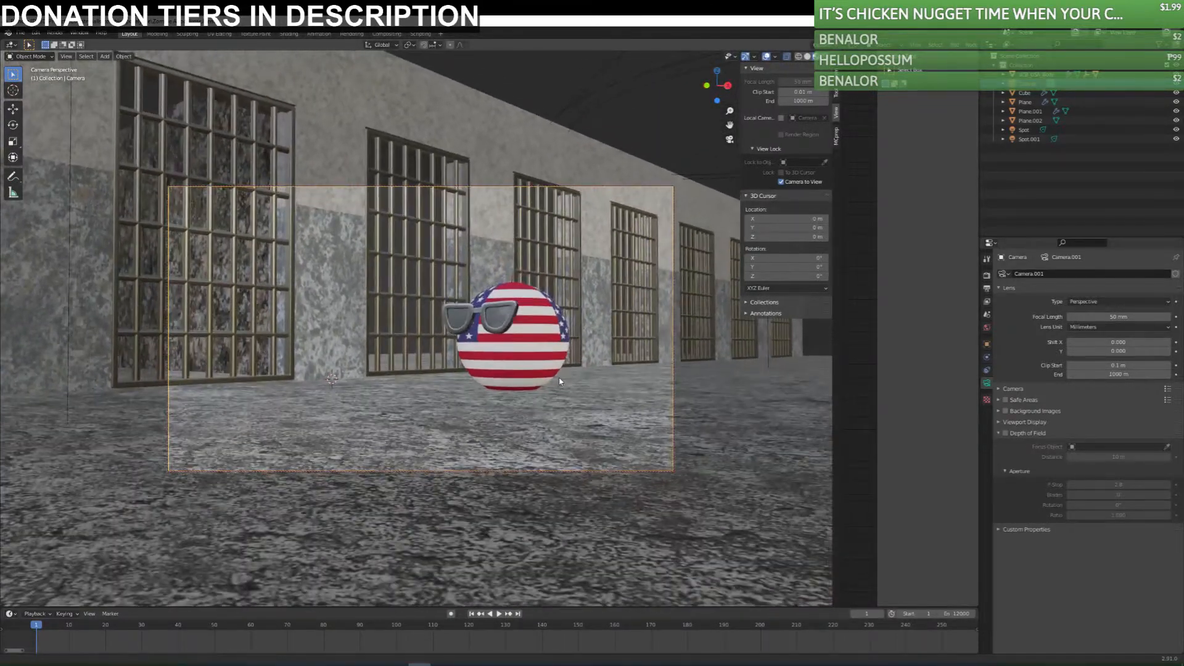
left_click(998, 433)
left_click(1005, 433)
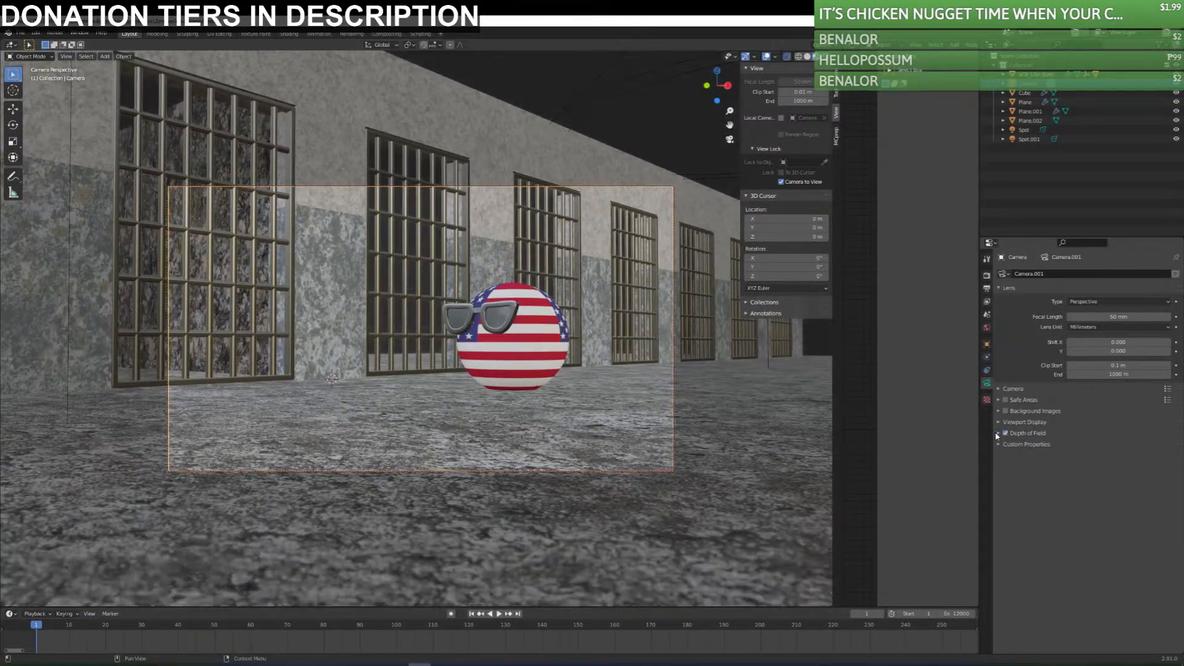
left_click(997, 434)
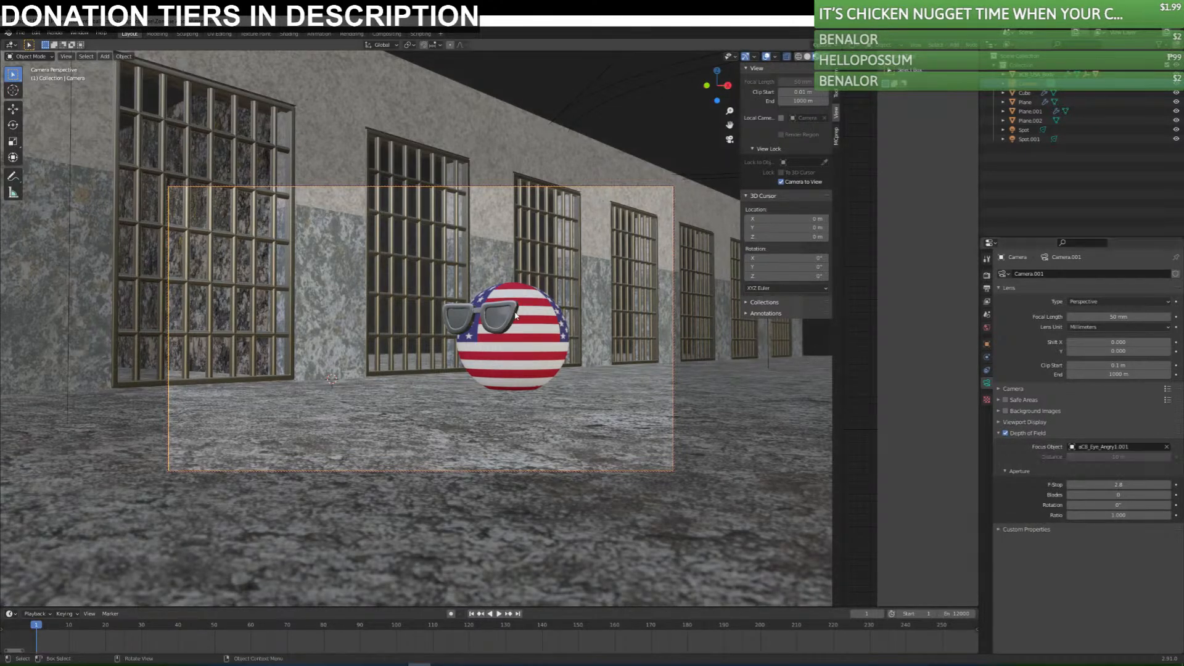
Set the camera's F-Stop to 0.4 and switch the viewport to rendered shading.
left_click(1118, 484)
type("0.5")
key("Return")
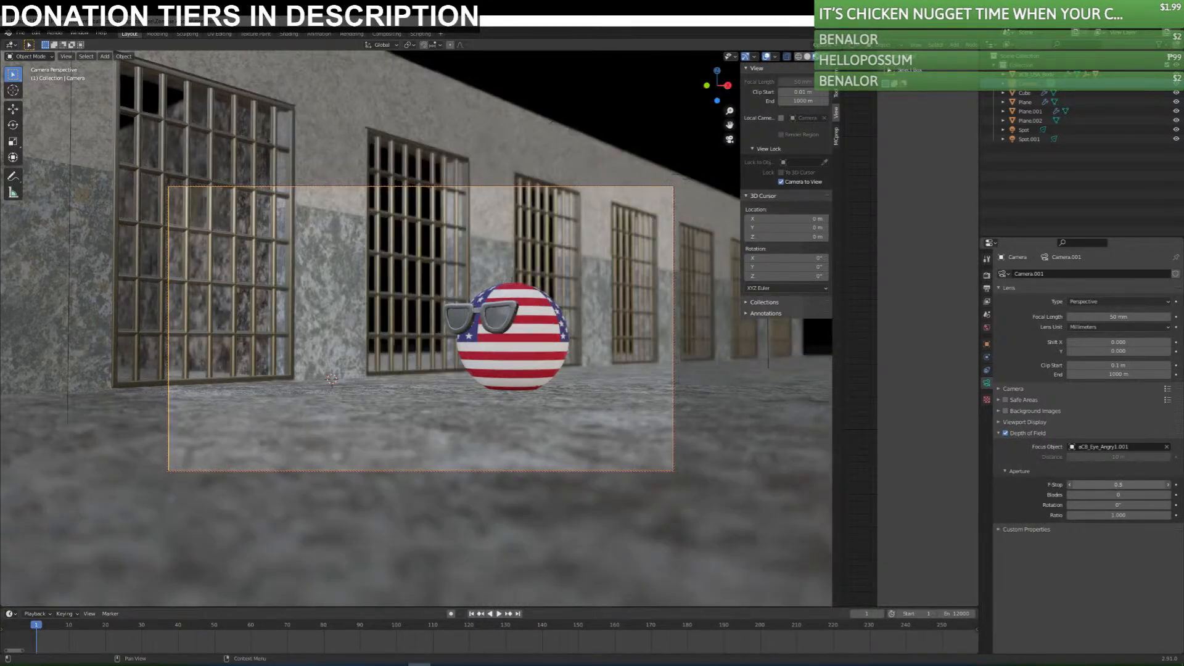
left_click(1071, 485)
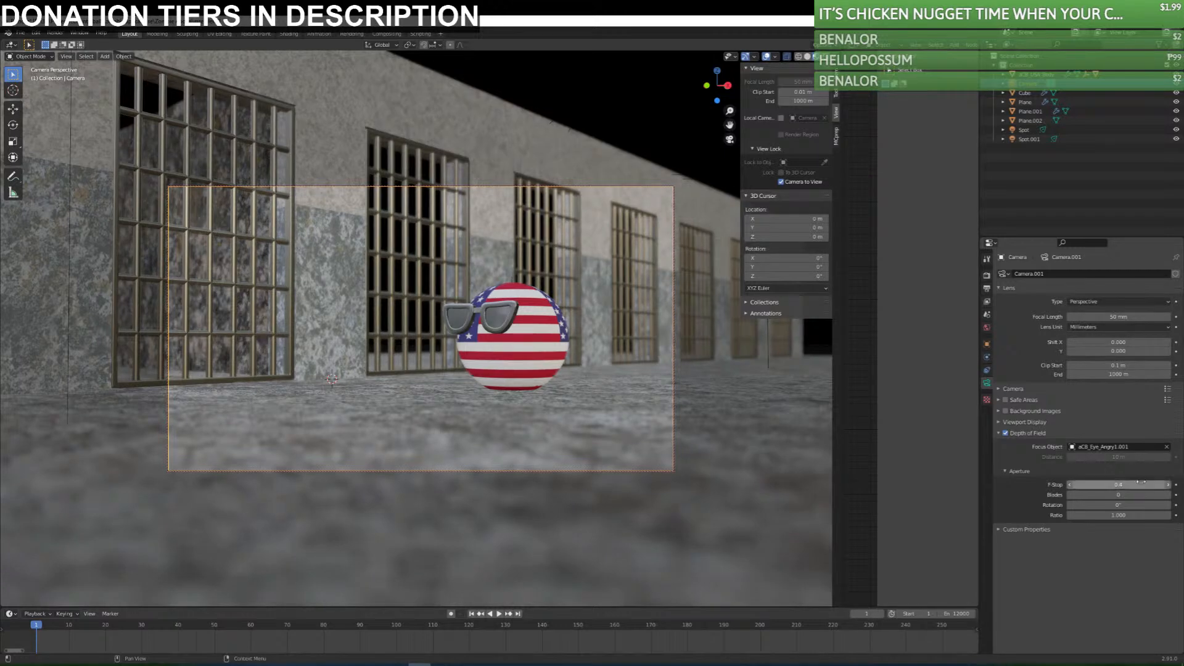
left_click(824, 56)
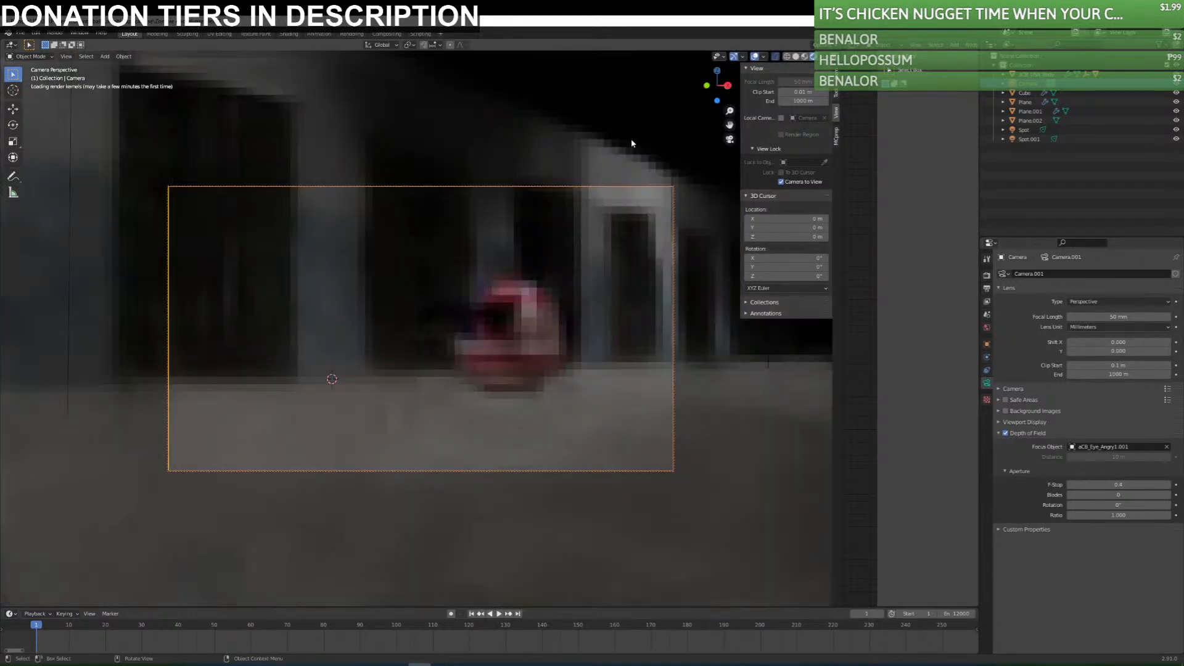
left_click(653, 121)
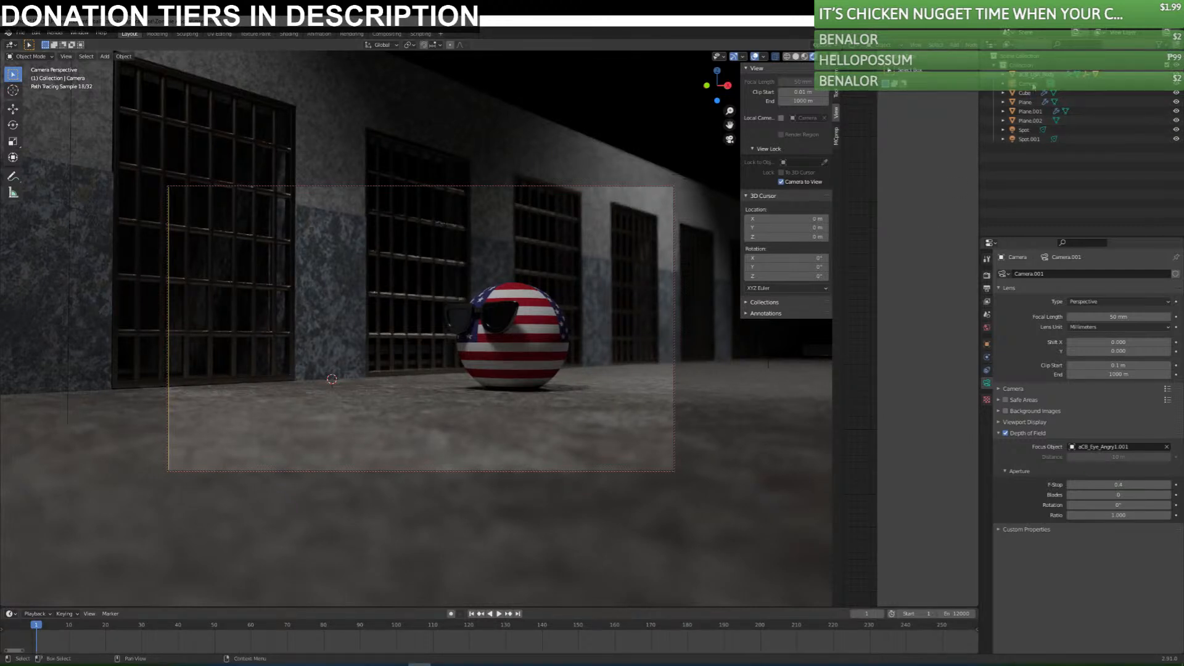
Try a power of 7000 W on both the near and the far spot light.
left_click(1024, 129)
left_click(1119, 334)
type("5000")
key("Return")
left_click(1119, 335)
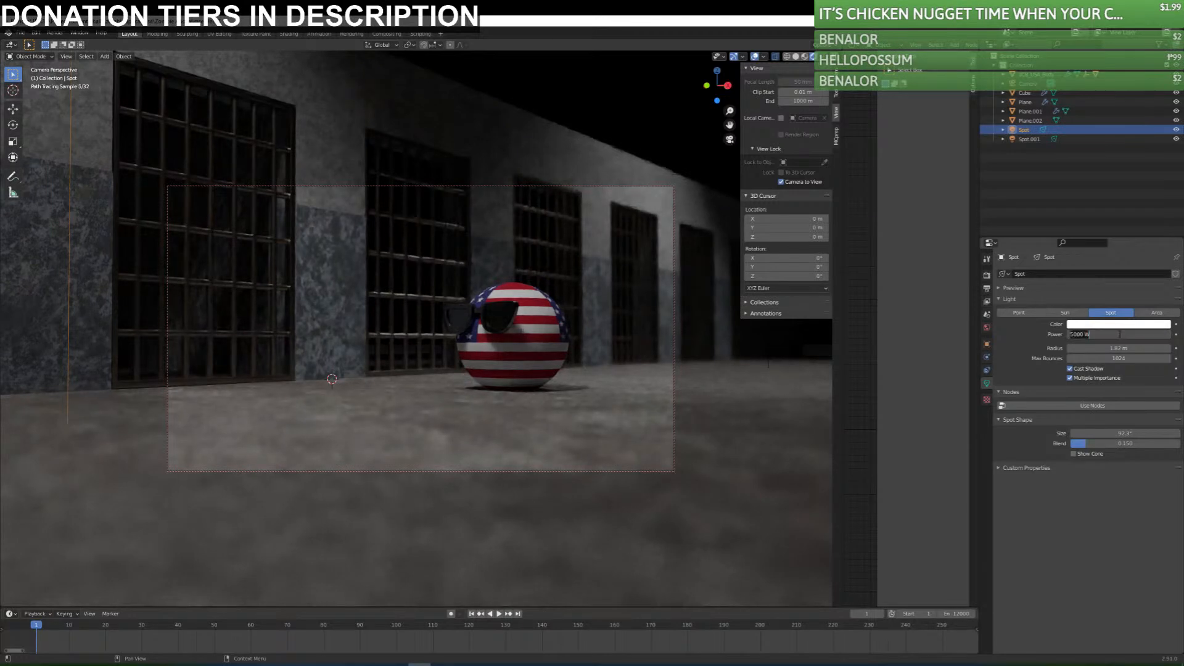
type("7000")
key("Return")
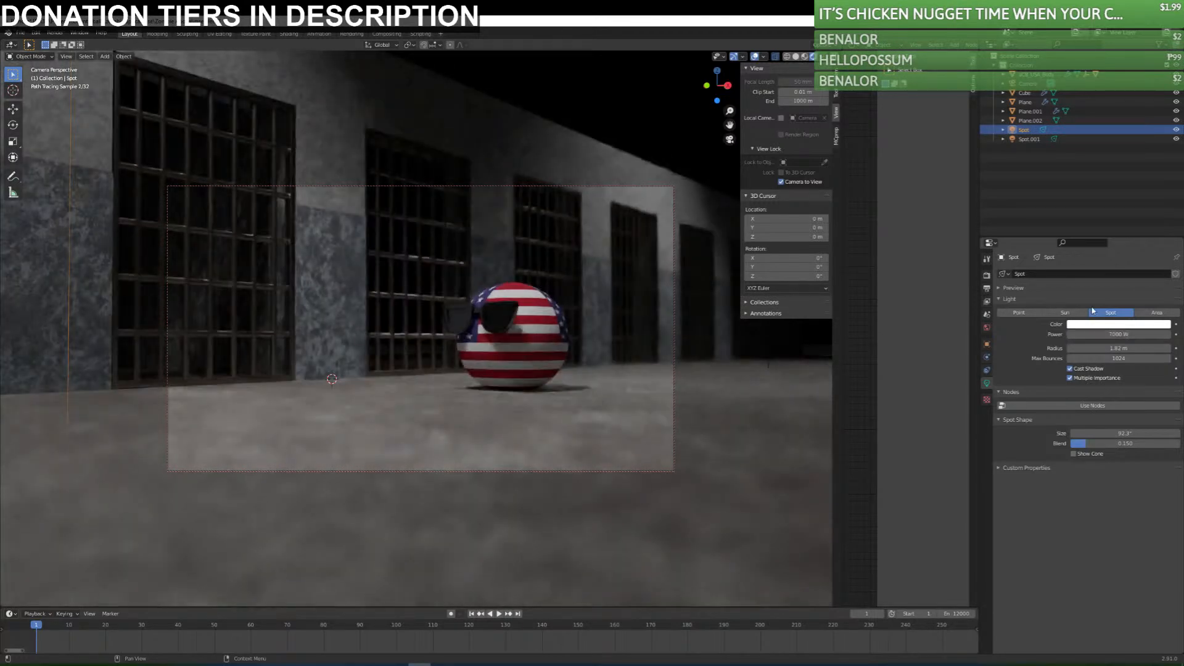
left_click(1025, 138)
left_click(1118, 334)
type("7000")
key("Return")
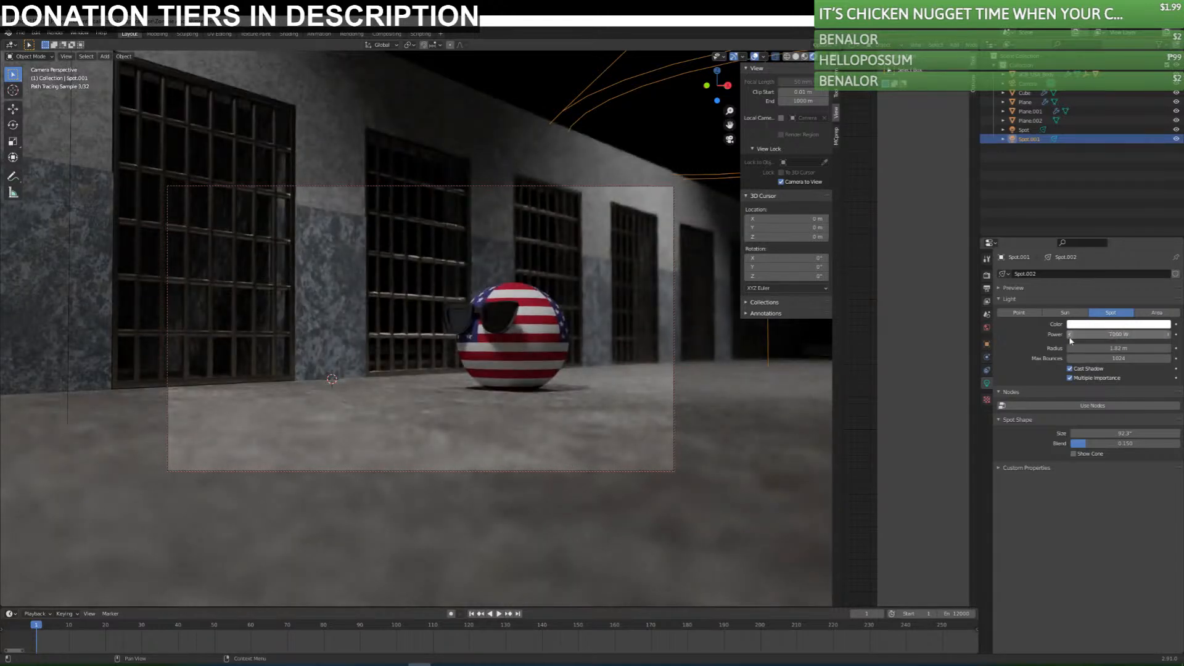
Set the power of both the far and the near spot light to 10000 W and deselect them.
left_click(1119, 335)
type("1000")
key("Return")
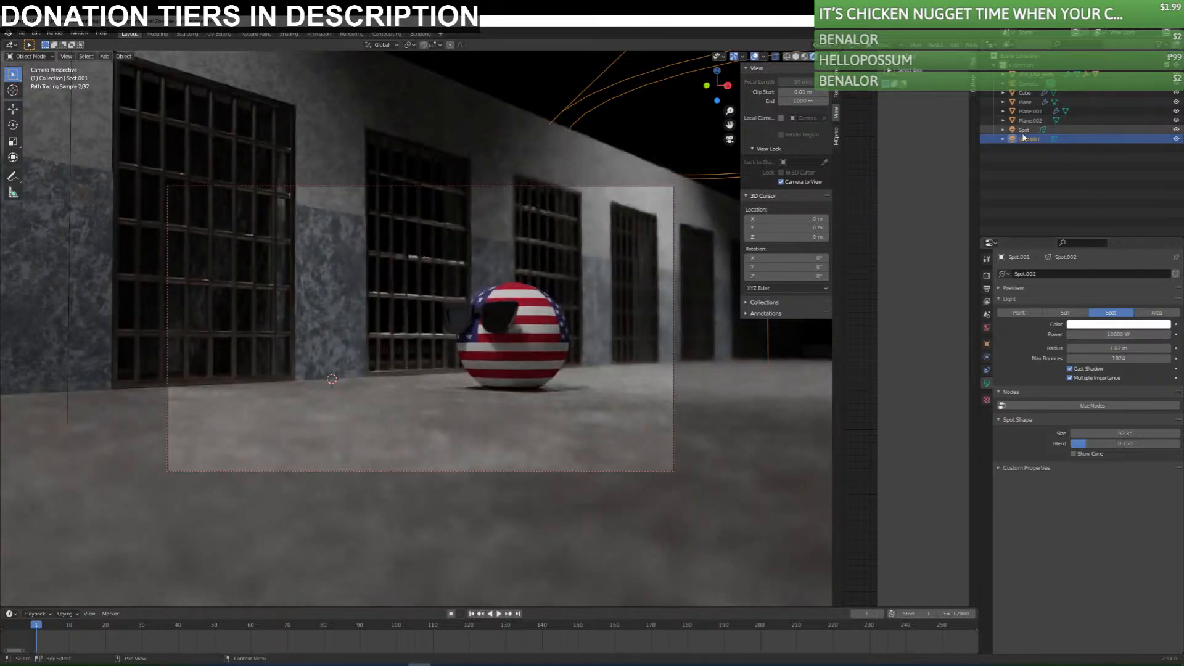
left_click(1024, 129)
left_click(1133, 334)
type("10000")
key("Return")
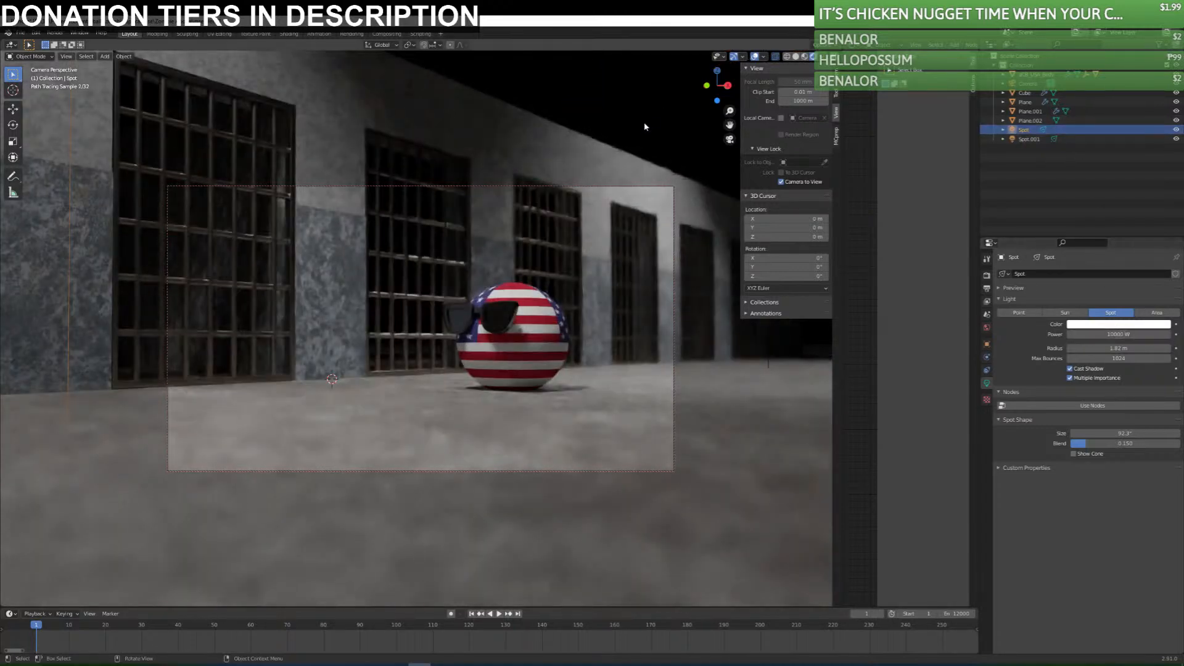
left_click(643, 128)
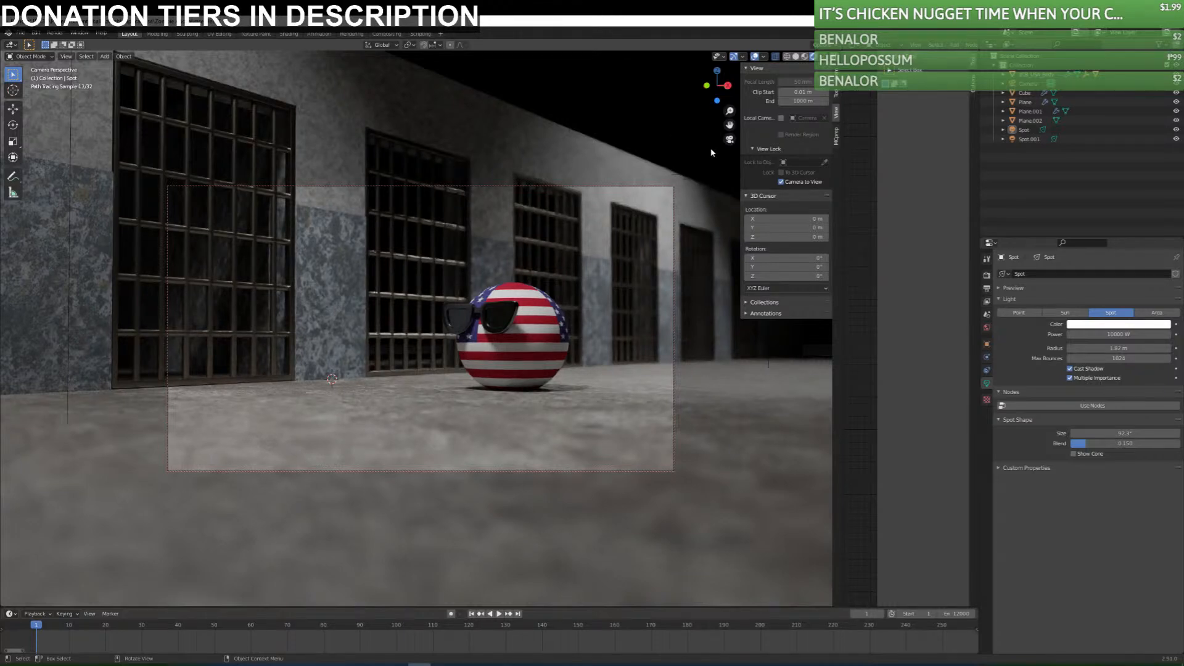
Leave the camera view and move the far spot light farther along the Y axis toward the end of the cell row.
key("KP_0")
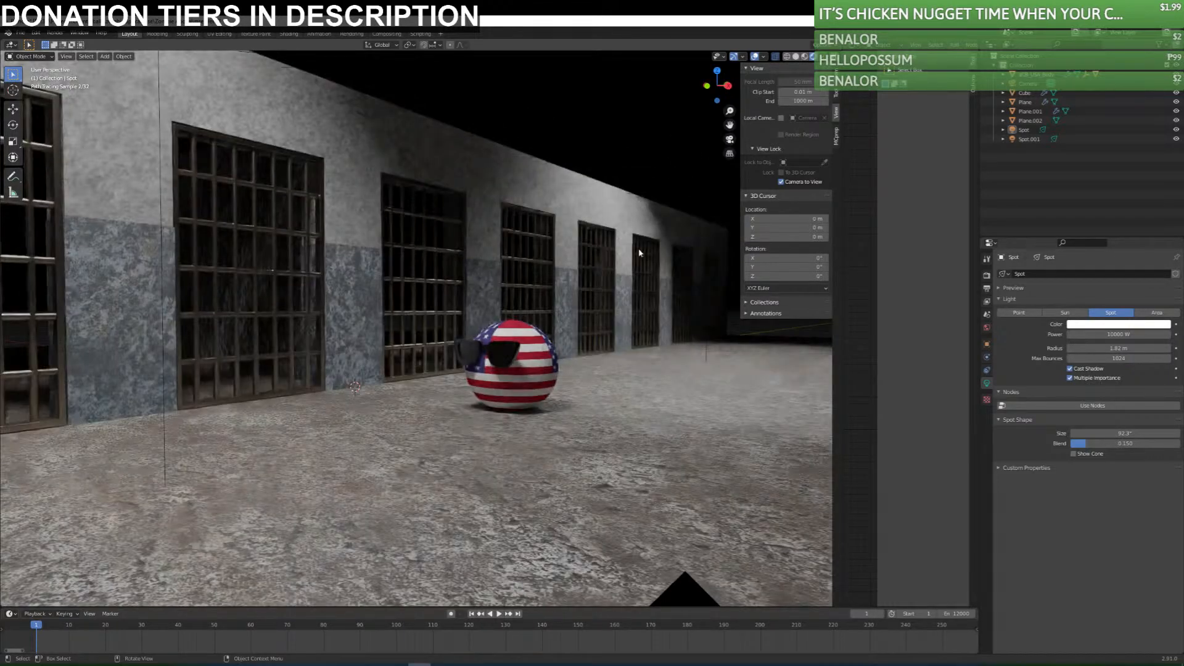
scroll(641, 276, "down", 8)
left_click(535, 297)
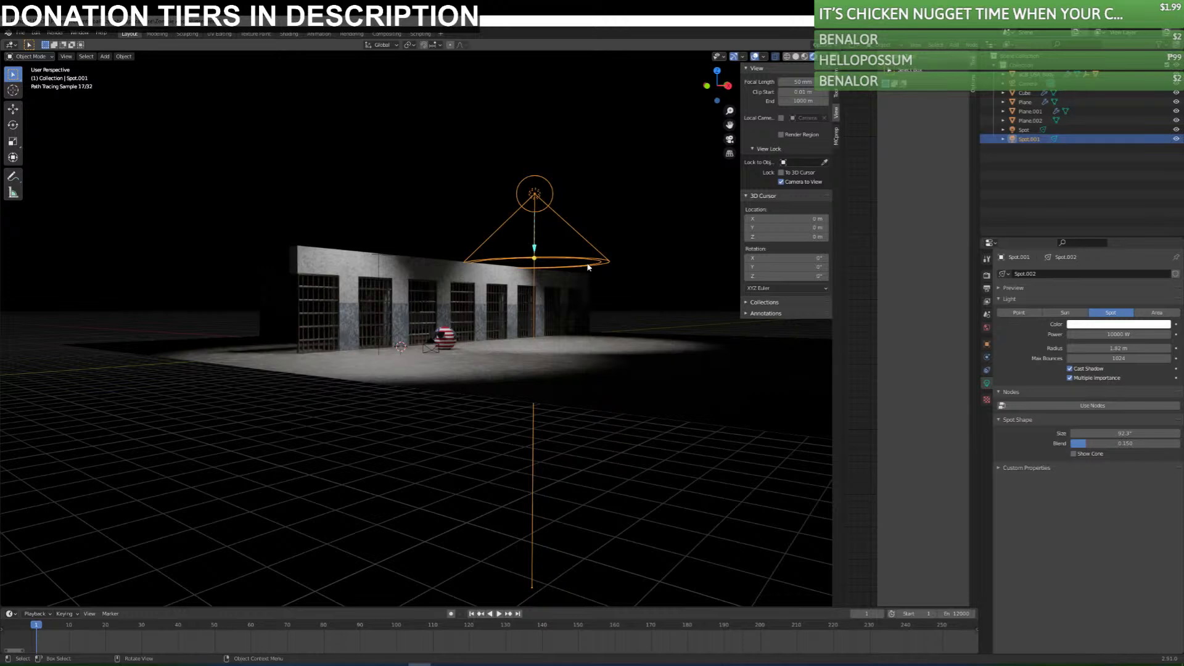
key("g")
key("y")
left_click(624, 257)
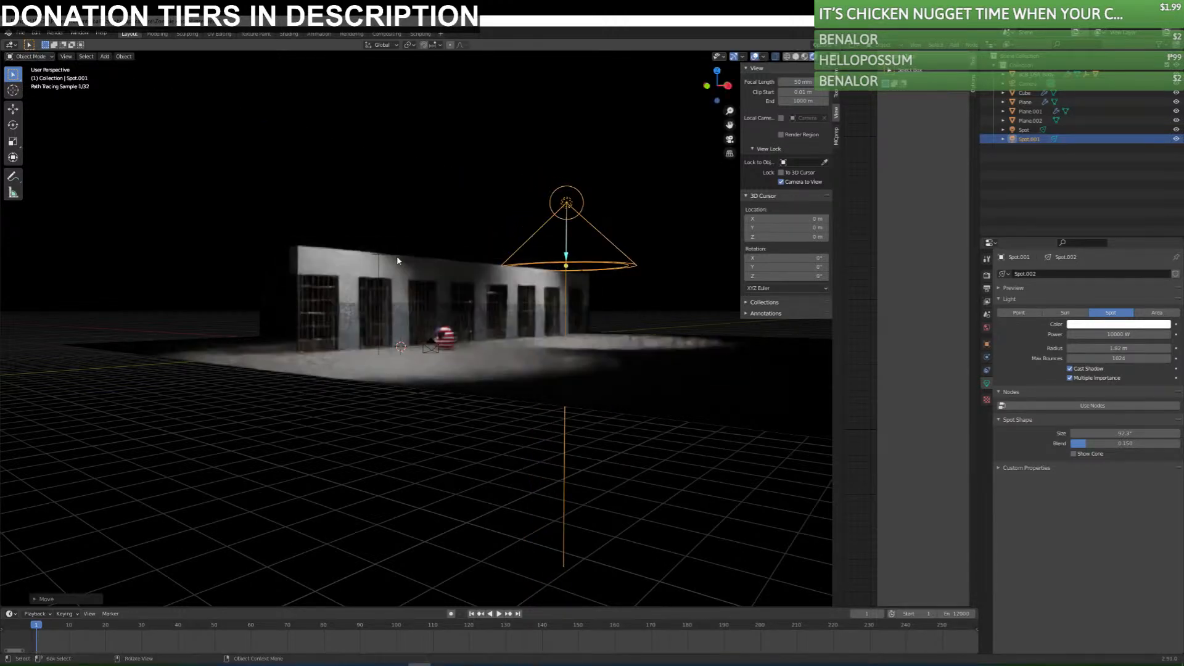
Move the near spot light along the Y axis in the negative direction, away from the far one.
left_click(381, 273)
key("g")
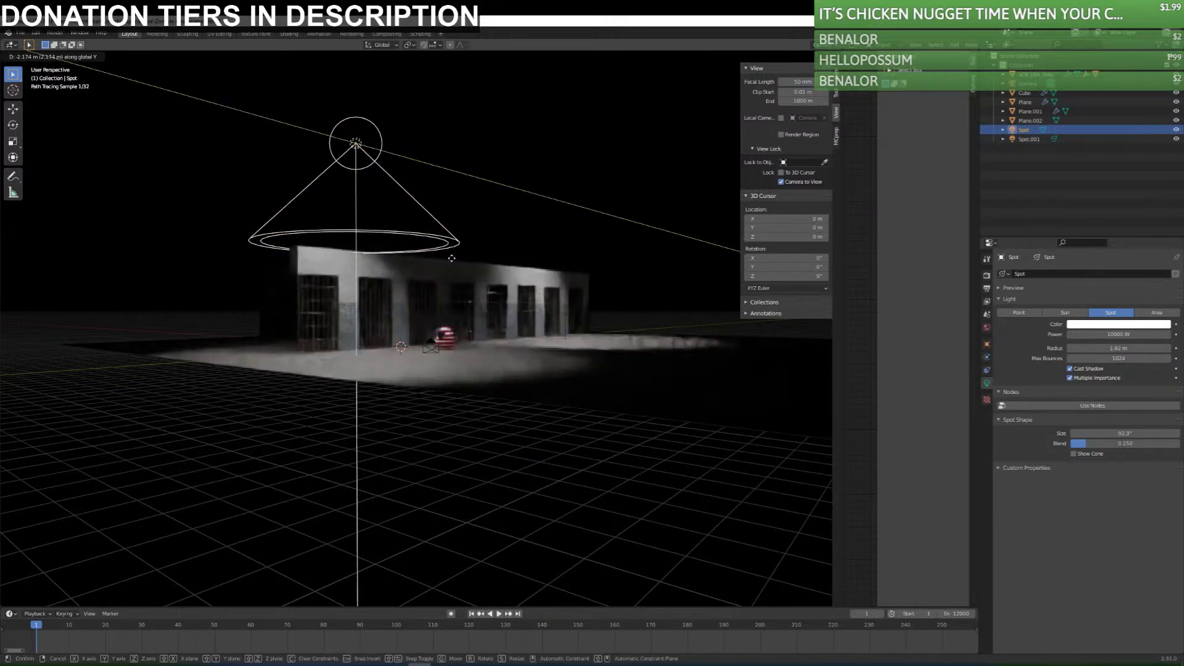
left_click(475, 232)
Look through the camera, reframe it to show more of the receding cell row beside the USA ball, and save the file.
key("KP_0")
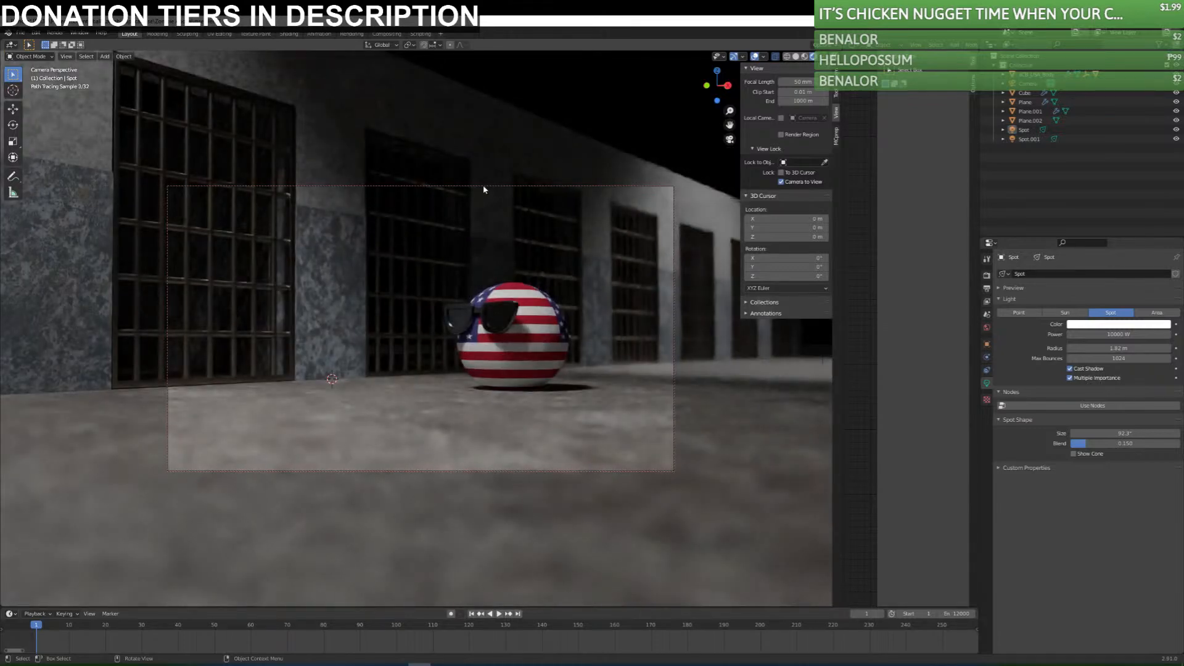
middle_click_drag(491, 380, 510, 375)
middle_click_drag(584, 373, 547, 396)
key("ctrl+s")
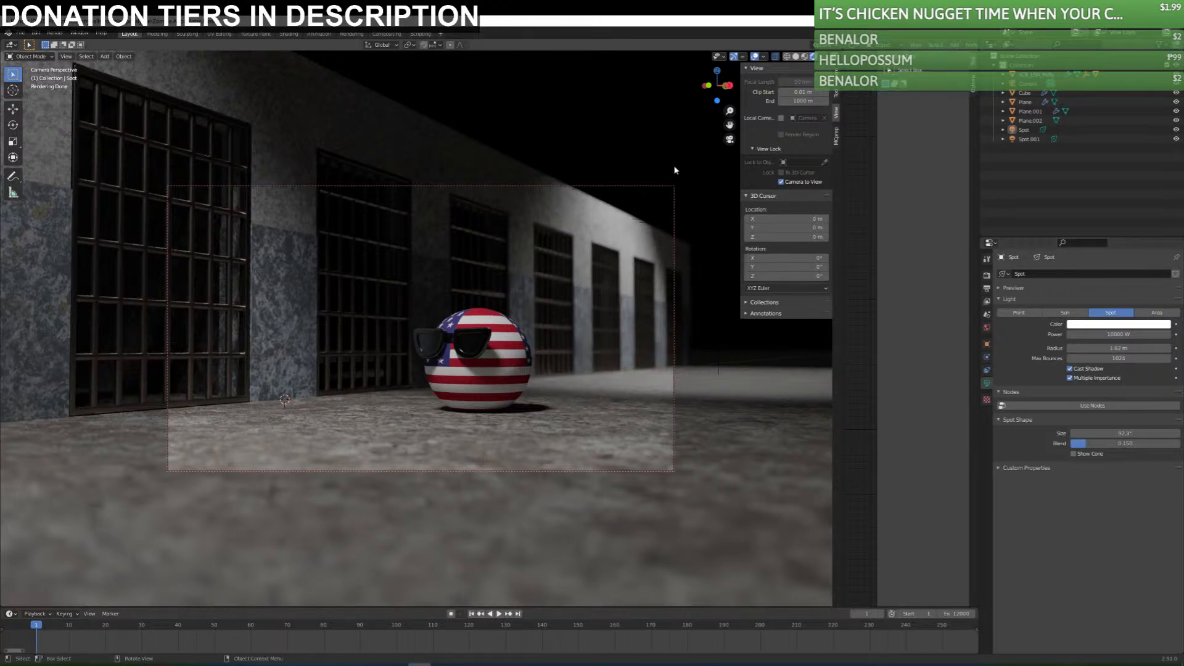
key("ctrl+s")
Switch to material preview shading, leave the camera view and add a point light.
left_click(800, 58)
middle_click_drag(592, 309, 526, 330)
key("shift+a")
mouse_move(493, 302)
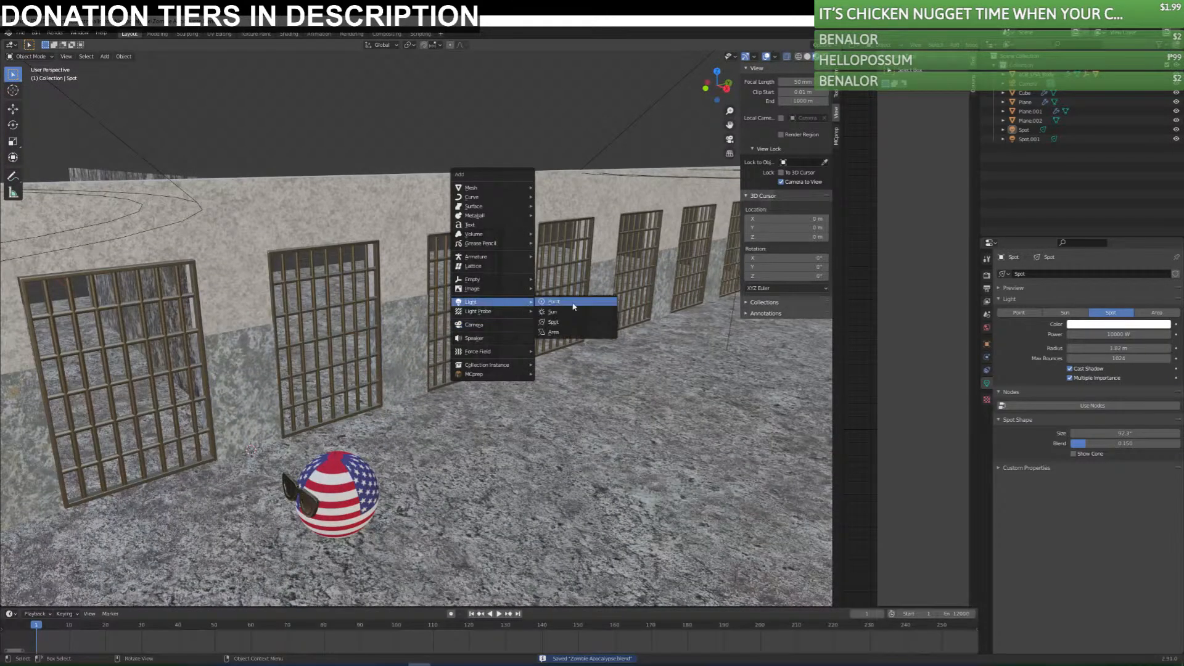
left_click(558, 302)
Give the point light a blue color and a power of 1000 W.
left_click(1130, 325)
left_click_drag(1134, 227, 1139, 217)
left_click(1117, 334)
type("1000")
key("Return")
Move the point light behind the wall near the far cells in top view and preview it rendered through the camera.
middle_click_drag(643, 410, 643, 440)
key("KP_7")
scroll(534, 473, "down", 4)
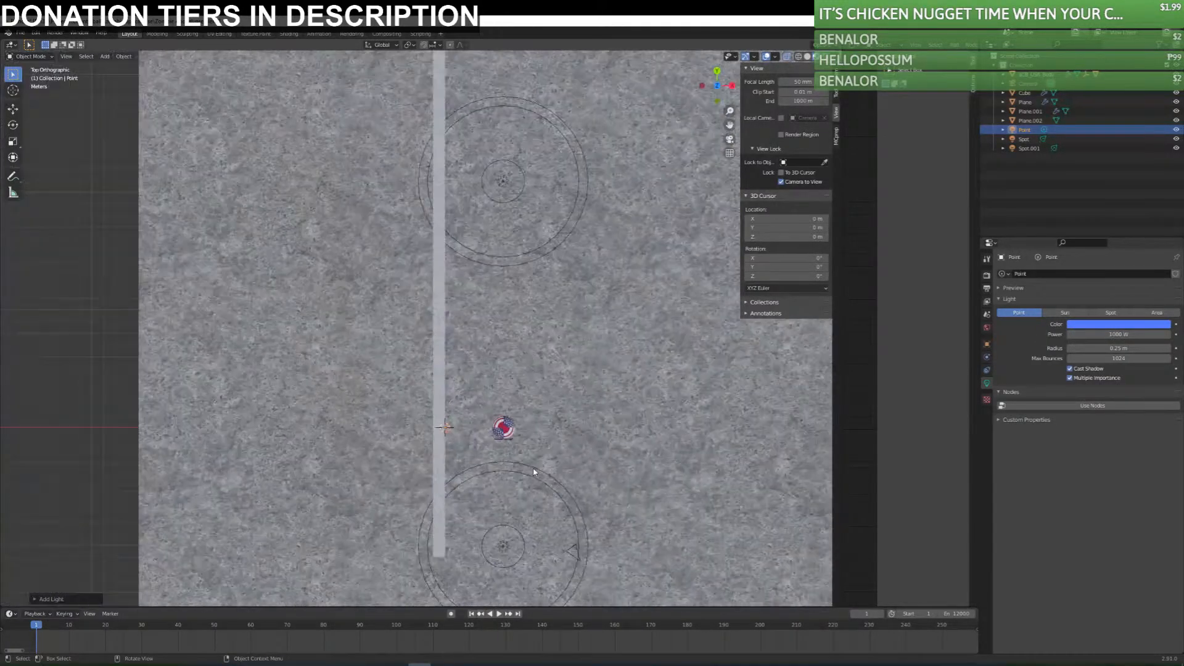
key("g")
left_click(535, 252)
middle_click_drag(617, 419, 557, 325)
key("KP_0")
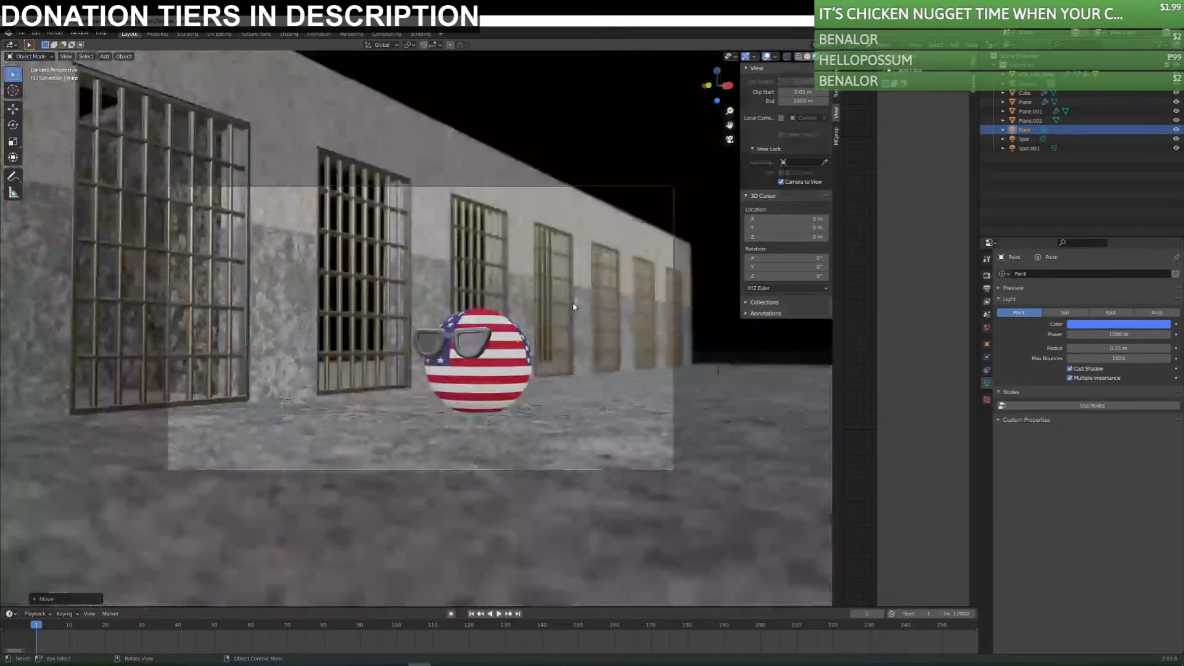
left_click(824, 56)
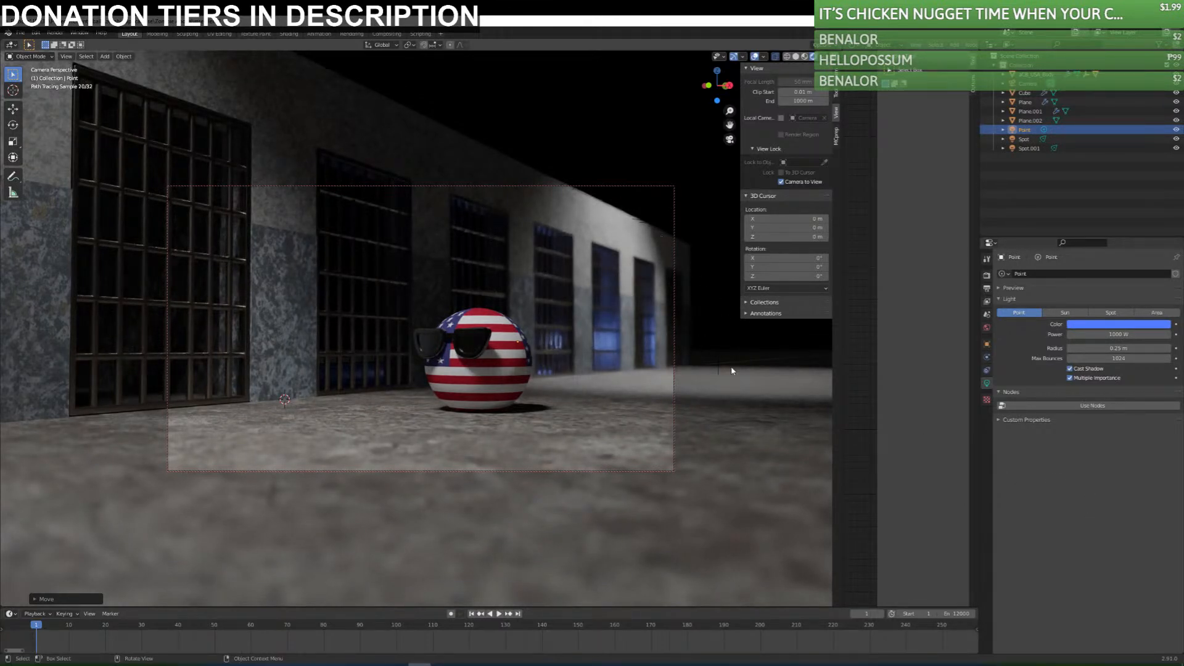
Make the point light's blue color slightly paler and deselect the light.
left_click(1118, 324)
left_click_drag(1139, 221, 1138, 220)
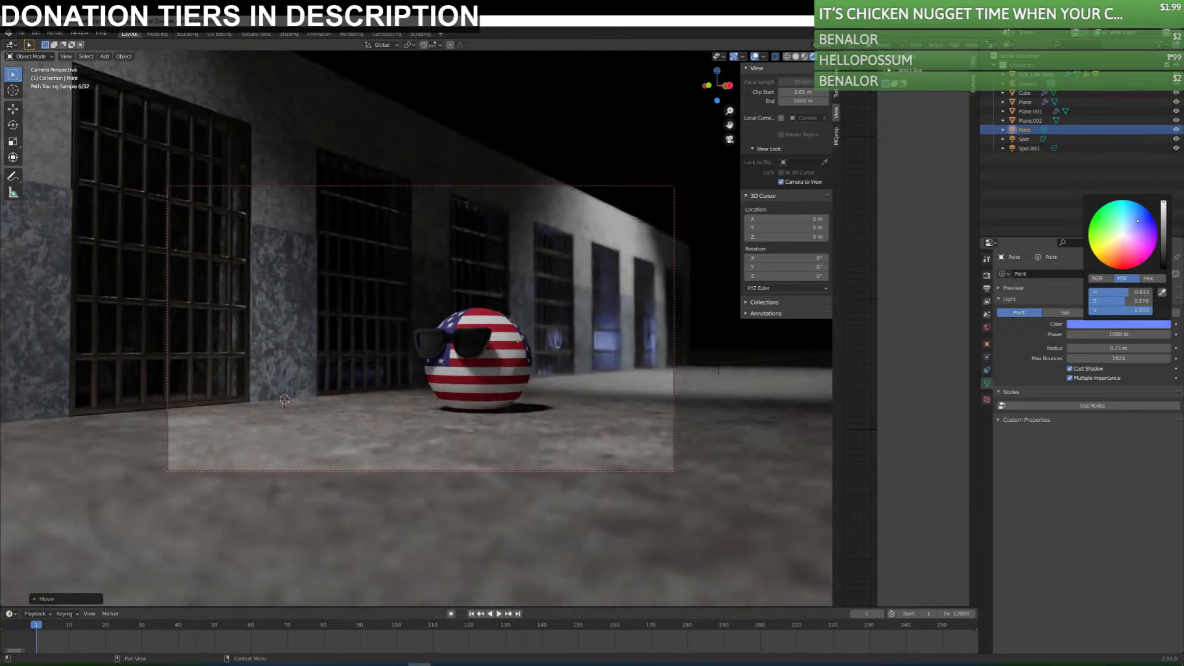
left_click(615, 131)
left_click(529, 108)
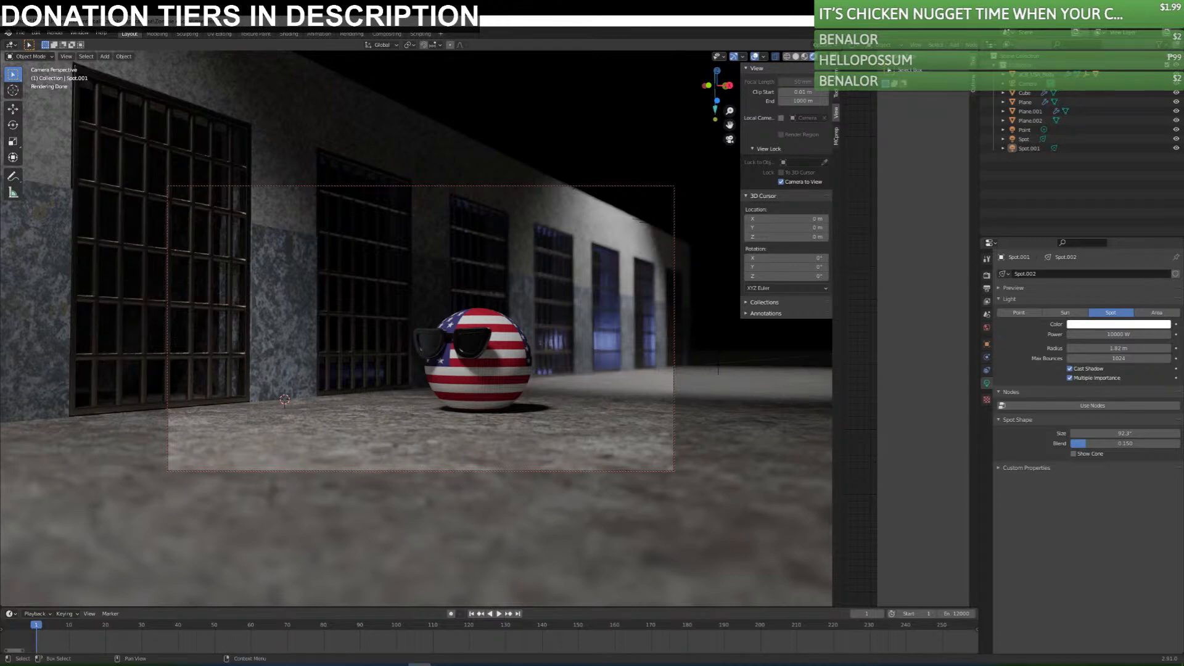
Examine the Walking Dead prison interior image in the browser as a reference for the scene.
left_click_drag(1183, 155, 538, 110)
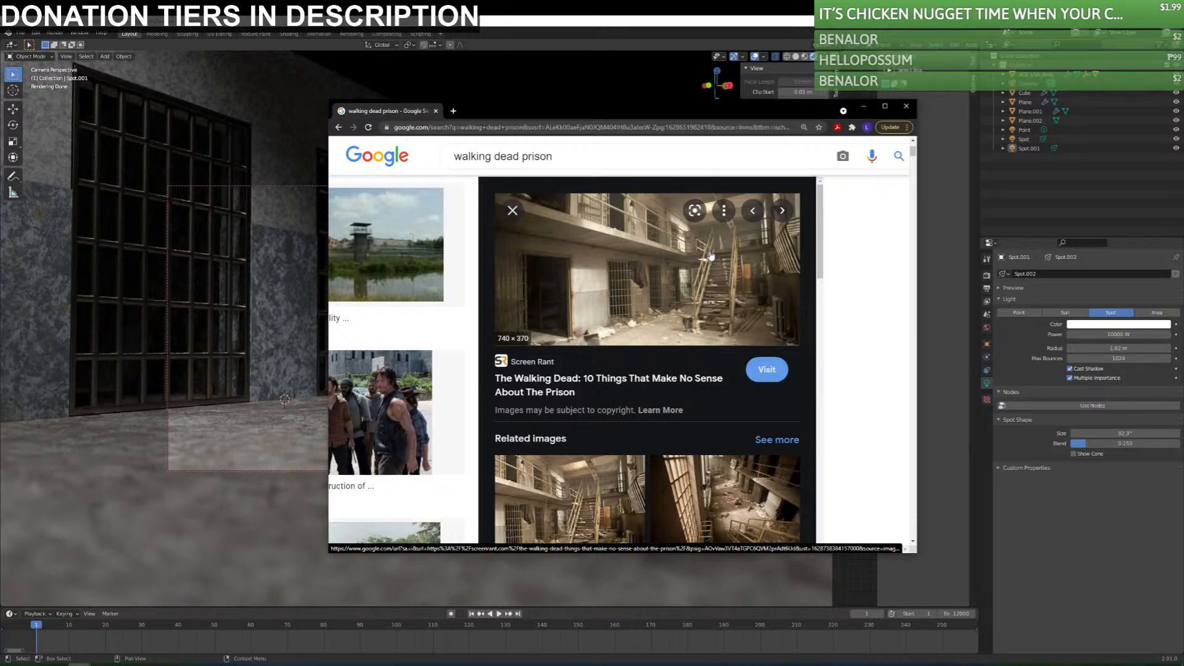
left_click_drag(619, 113, 1183, 123)
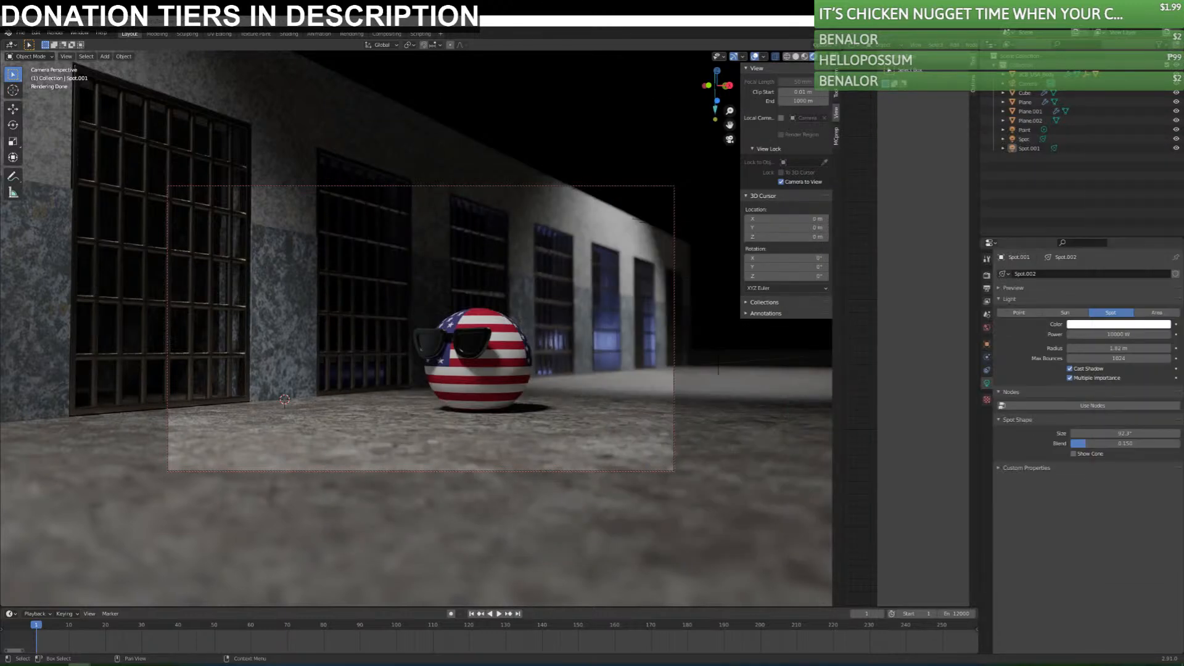
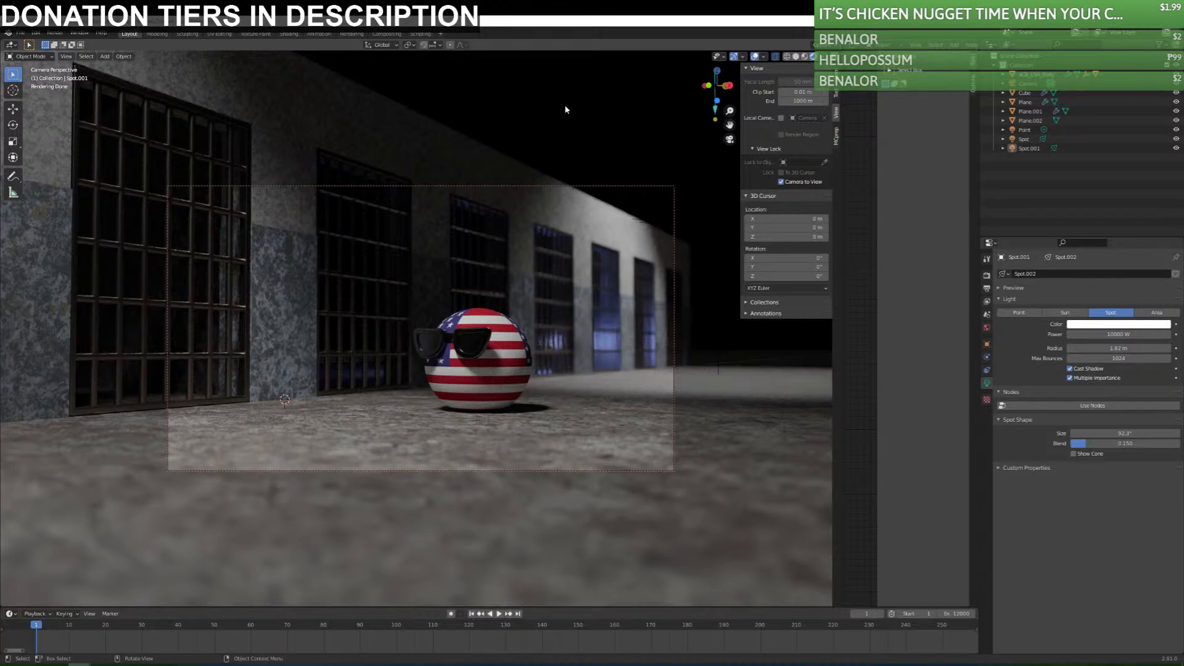
Duplicate the blue point light along the Y axis to behind the near cells and preview it rendered through the camera.
left_click(805, 58)
key("KP_0")
middle_click_drag(591, 254, 552, 310)
left_click(417, 333)
middle_click_drag(484, 374, 514, 330)
key("shift+d")
key("y")
left_click(412, 421)
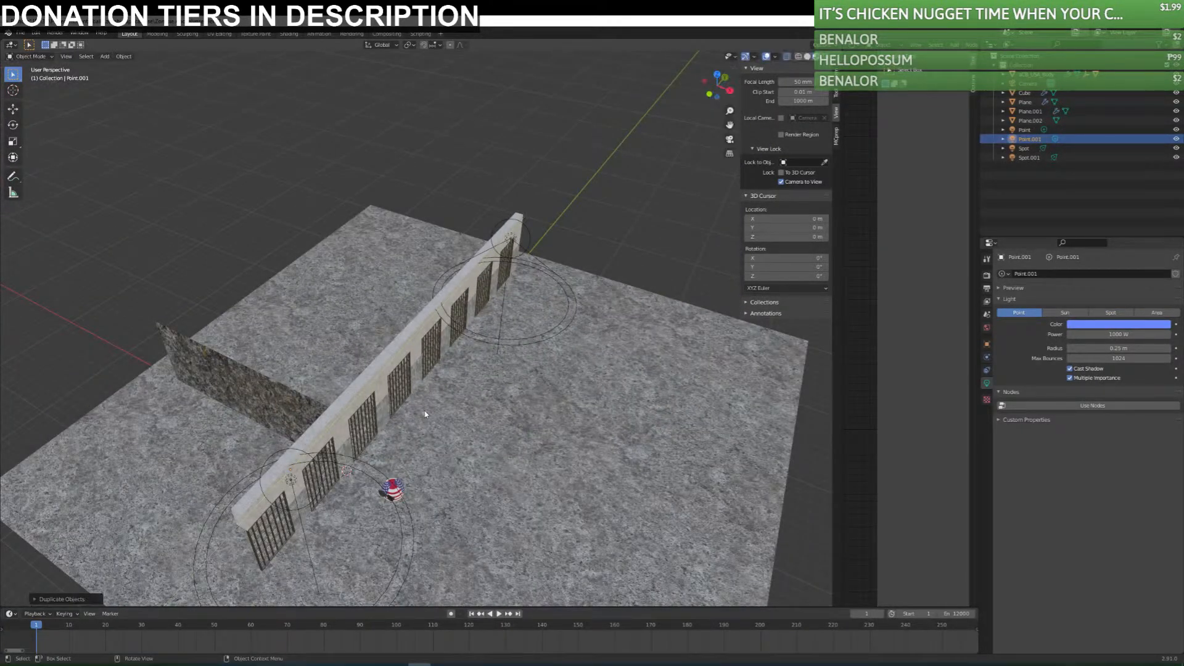
key("KP_0")
left_click(824, 57)
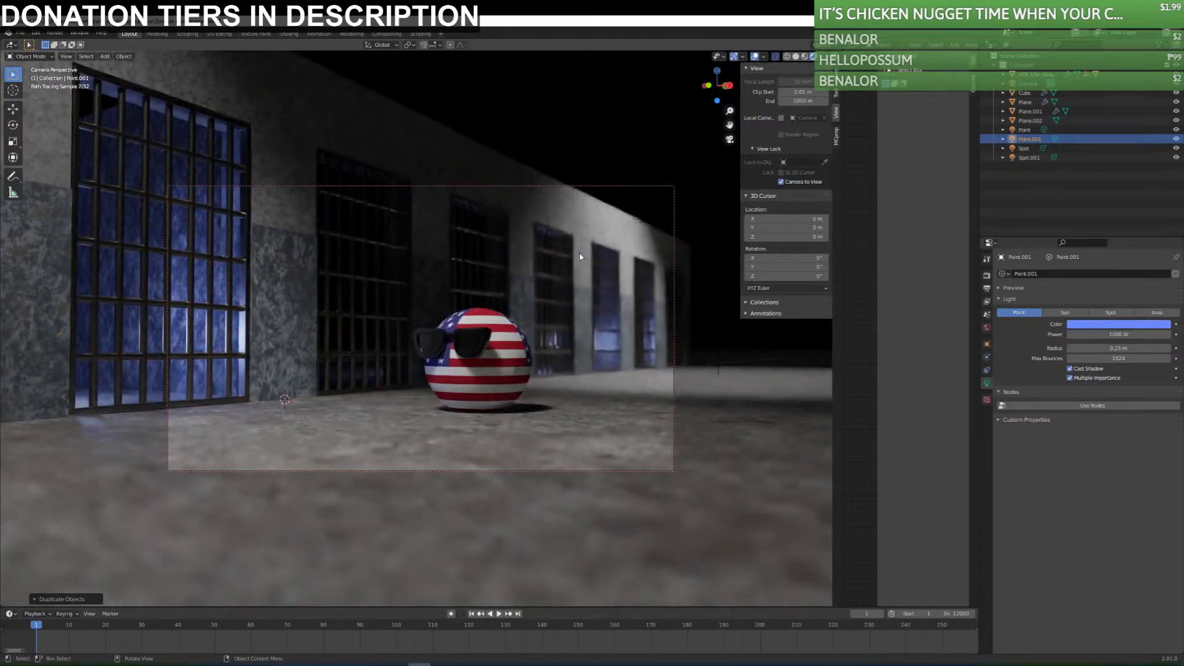
Set the duplicated point light's power to 400 W.
left_click(1104, 324)
left_click_drag(1118, 335, 1071, 334)
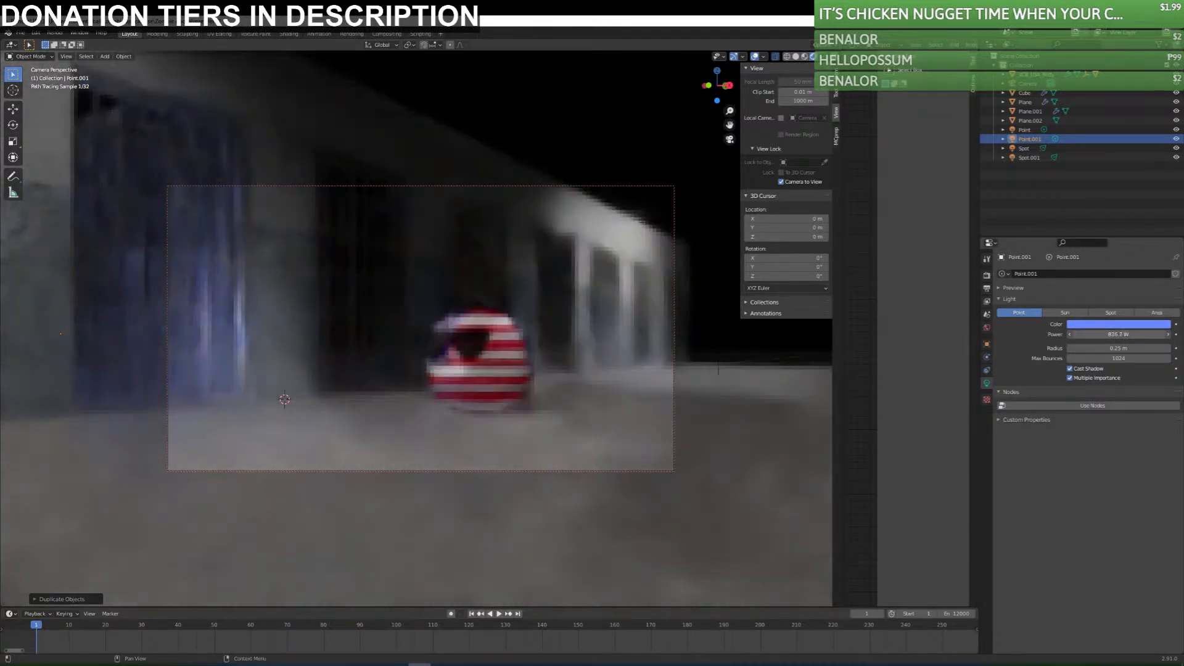
left_click(1135, 334)
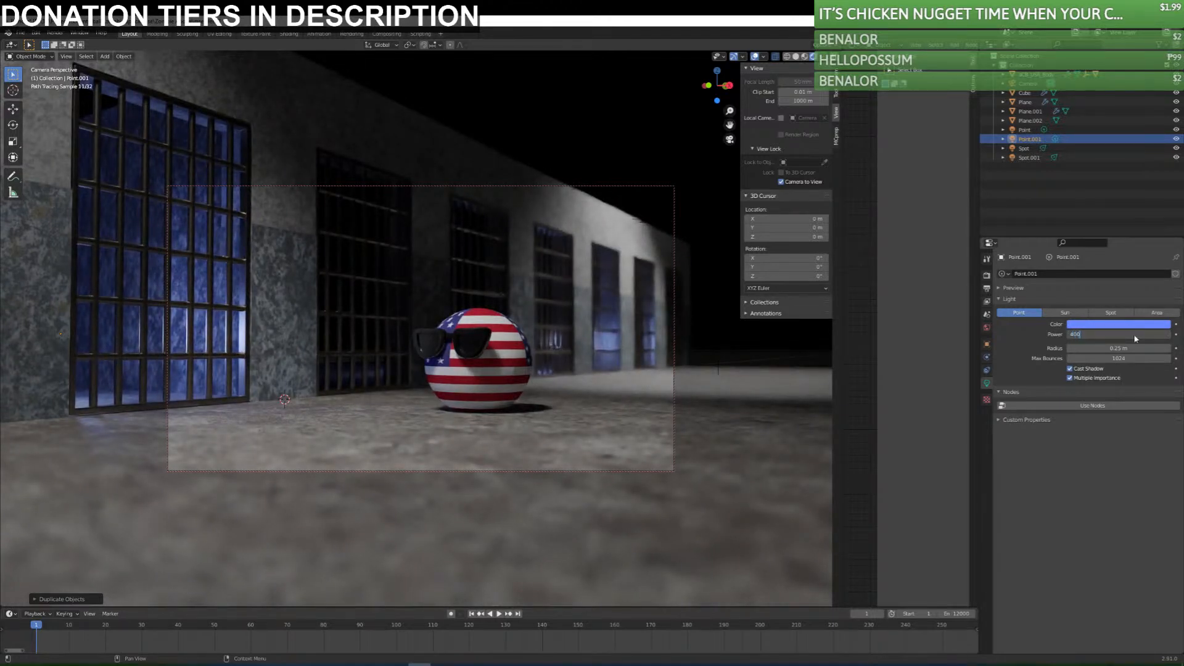
type("400")
key("Return")
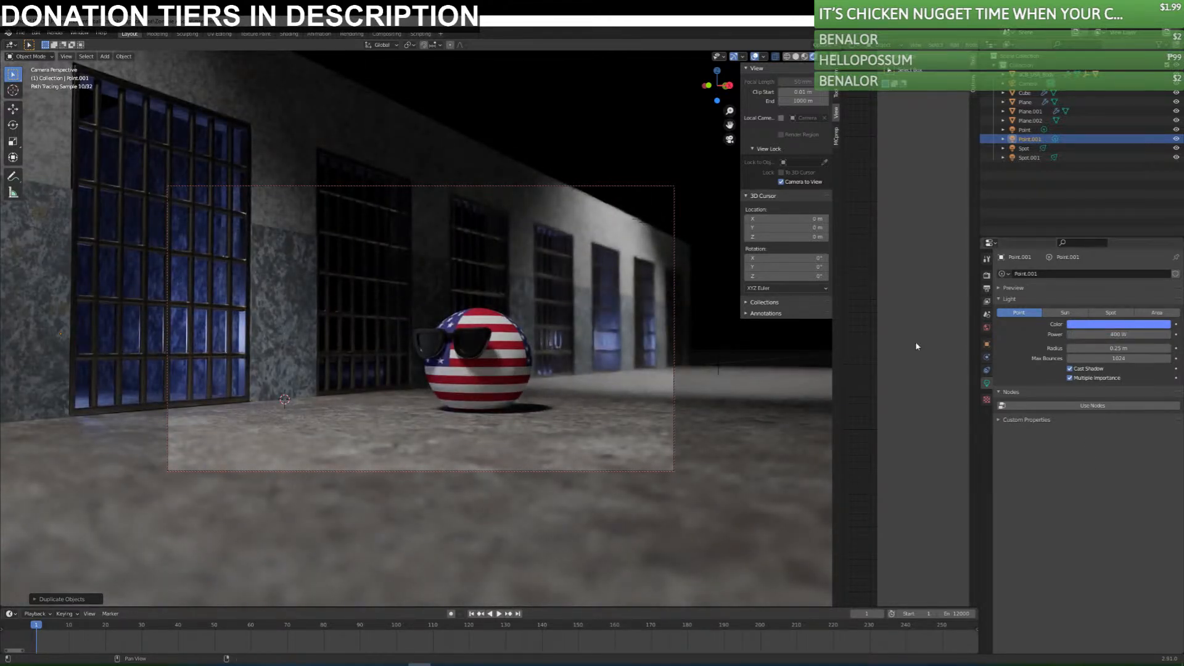
Reposition the near-cell point light behind the wall in top view and check it through the camera.
mouse_move(448, 295)
middle_mouse_down()
mouse_move(424, 294)
mouse_move(390, 464)
mouse_move(332, 470)
middle_mouse_up()
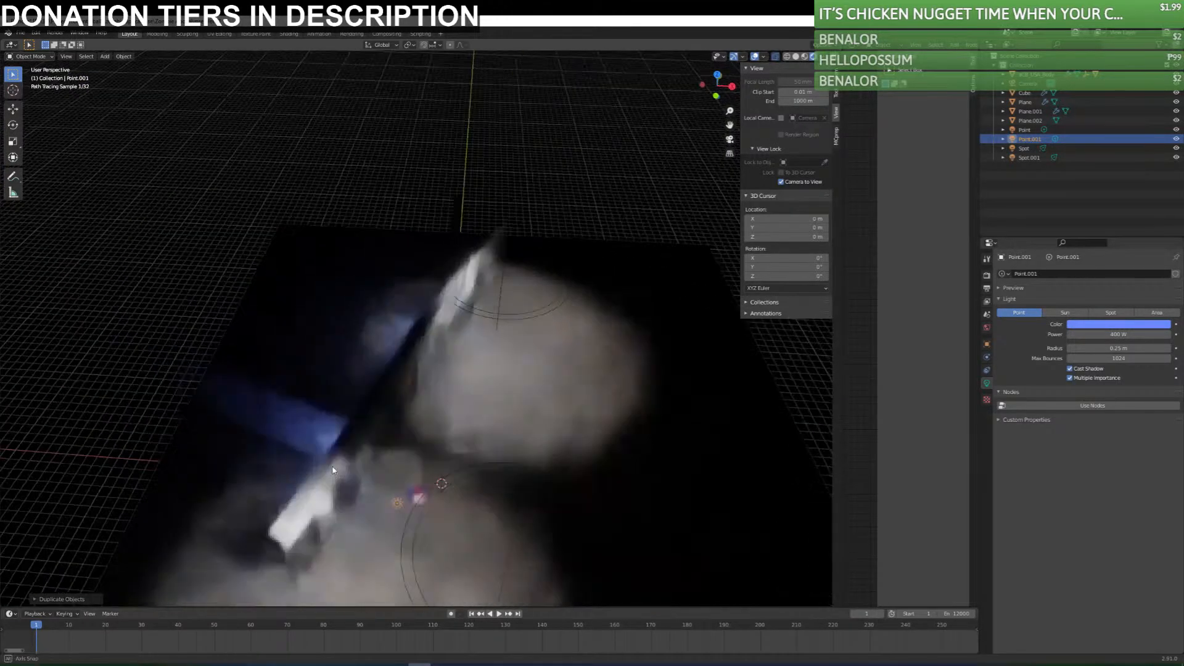
left_click(498, 493)
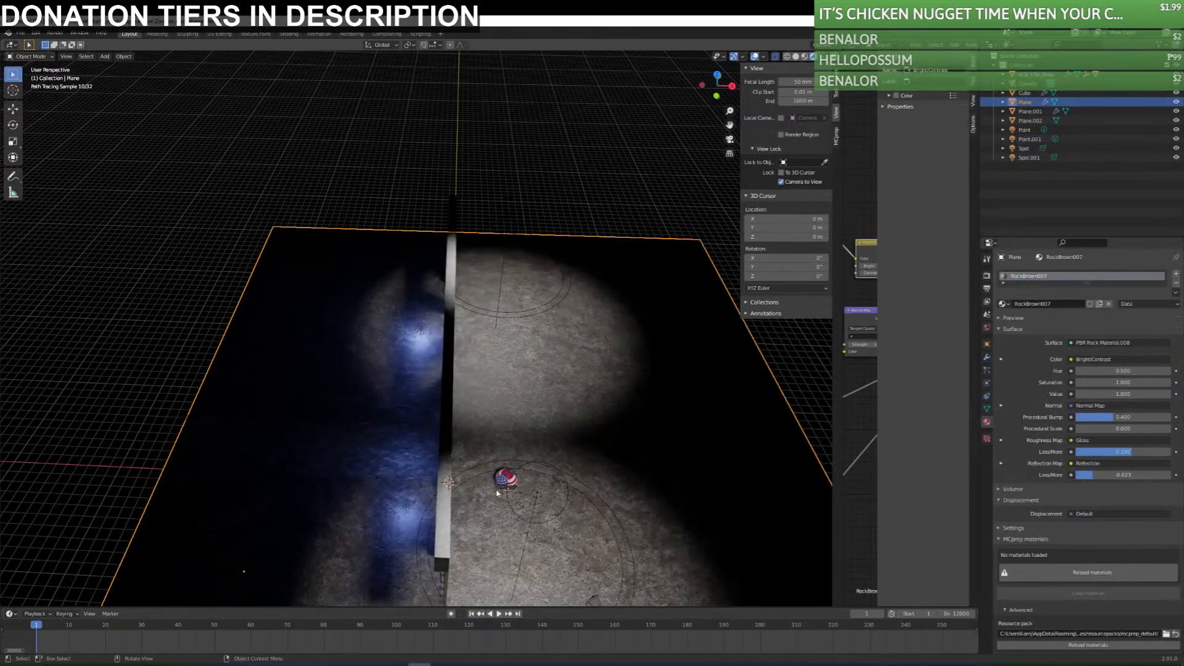
left_click(407, 504)
key("KP_7")
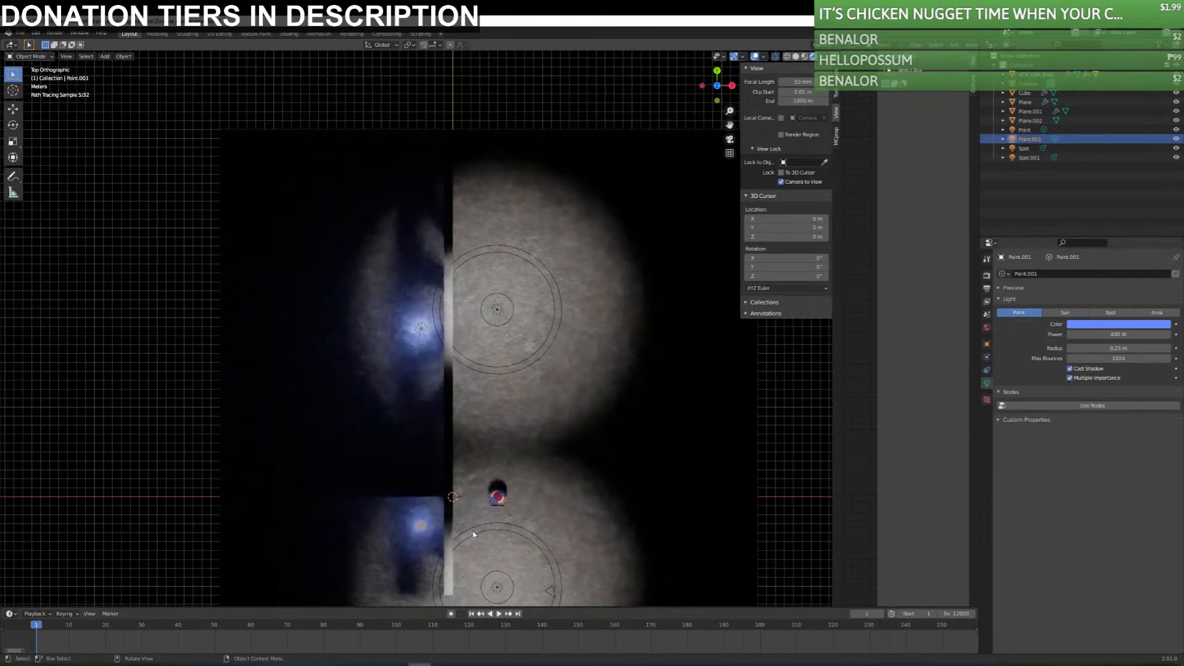
scroll(479, 536, "up", 4)
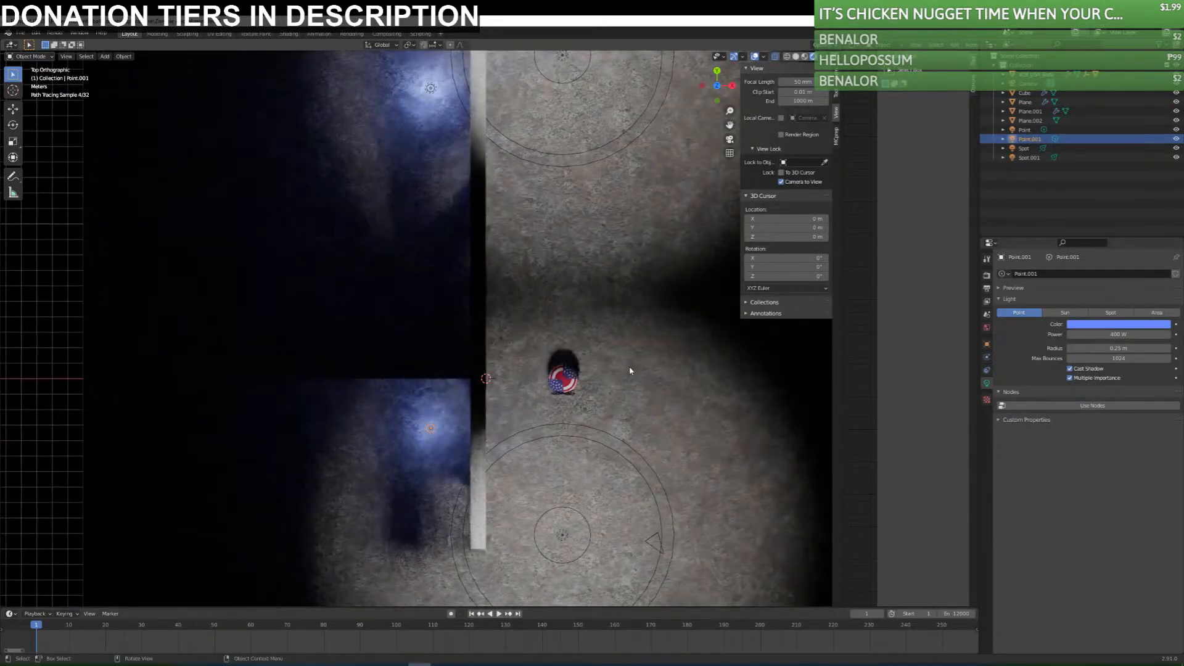
key("g")
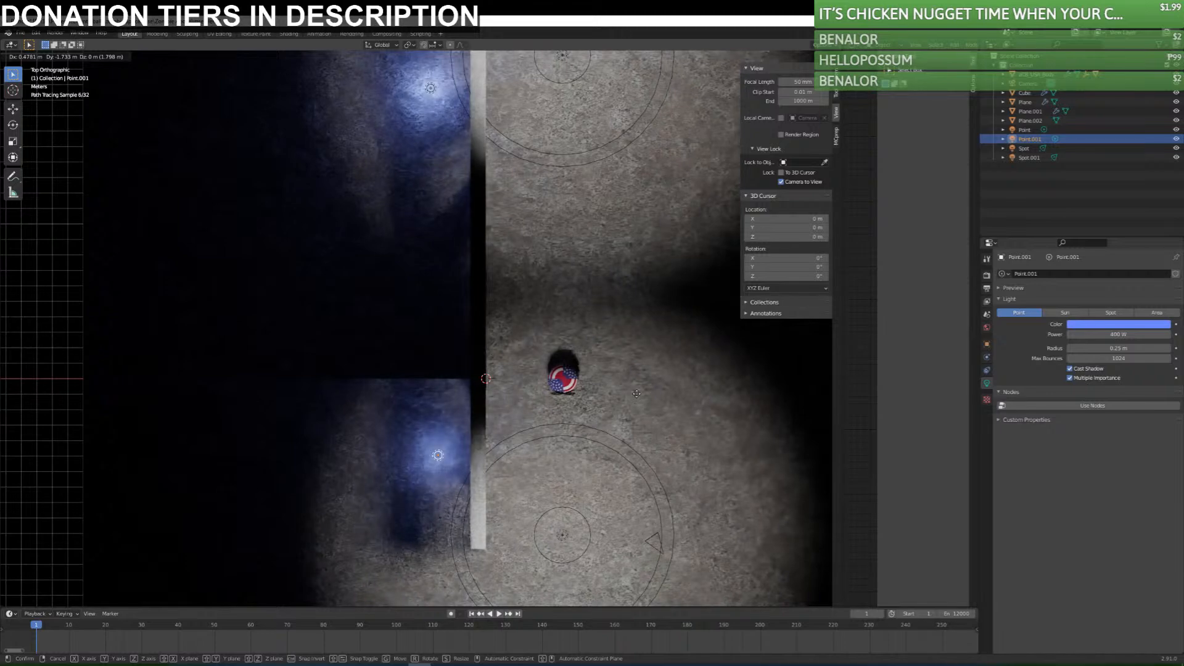
left_click(642, 372)
middle_click_drag(599, 467, 533, 389)
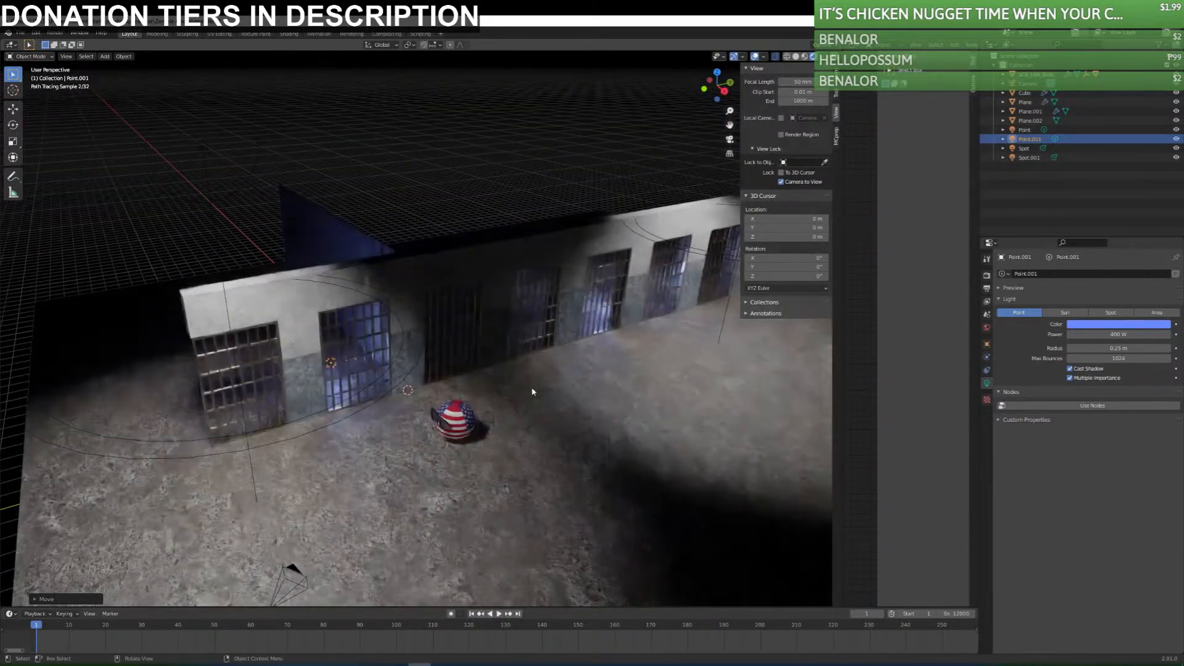
key("KP_0")
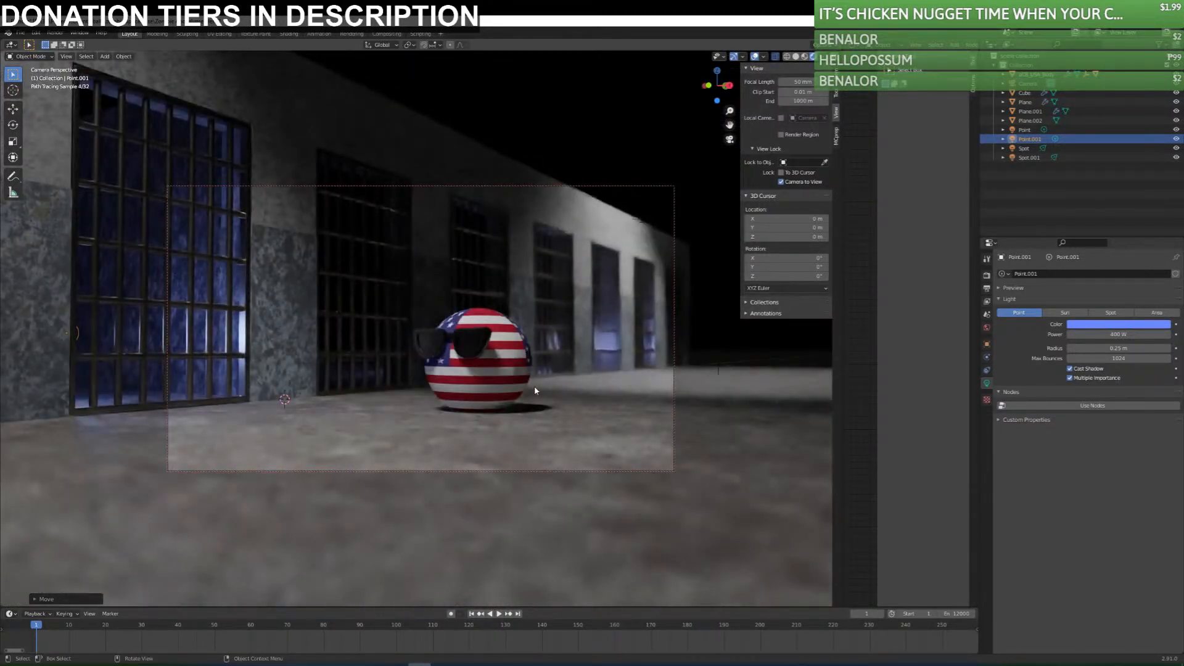
Set the near-cell point light's power to 500 W, deselect it and save the file.
double_click(1117, 334)
type("5")
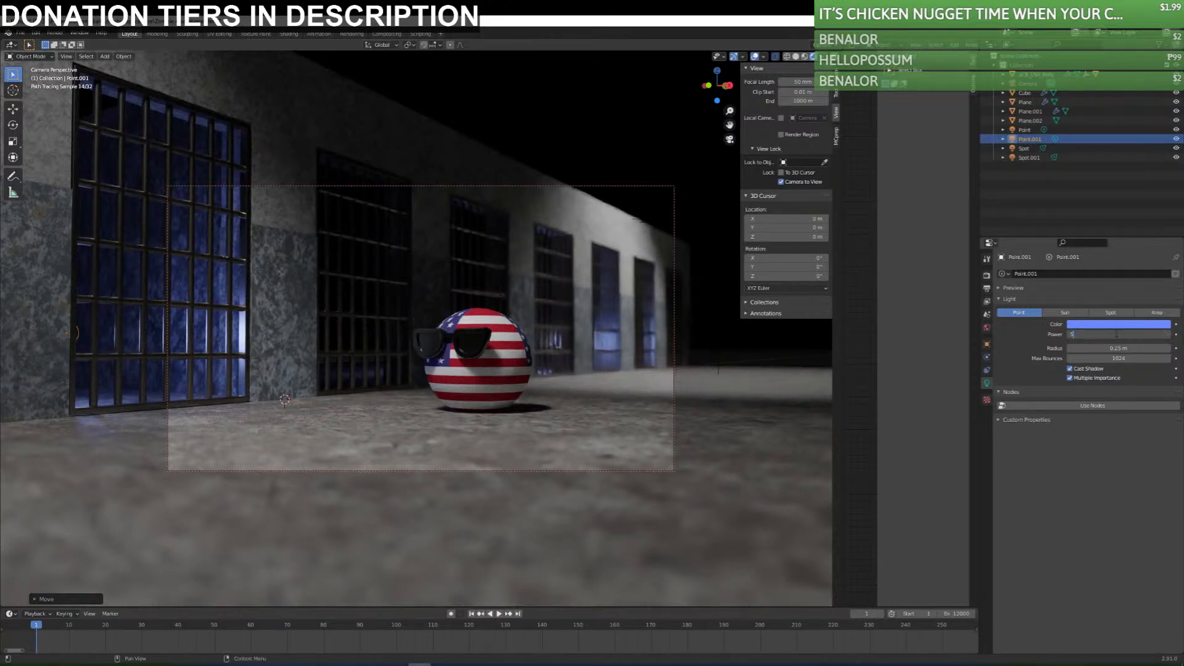
type("00")
key("Return")
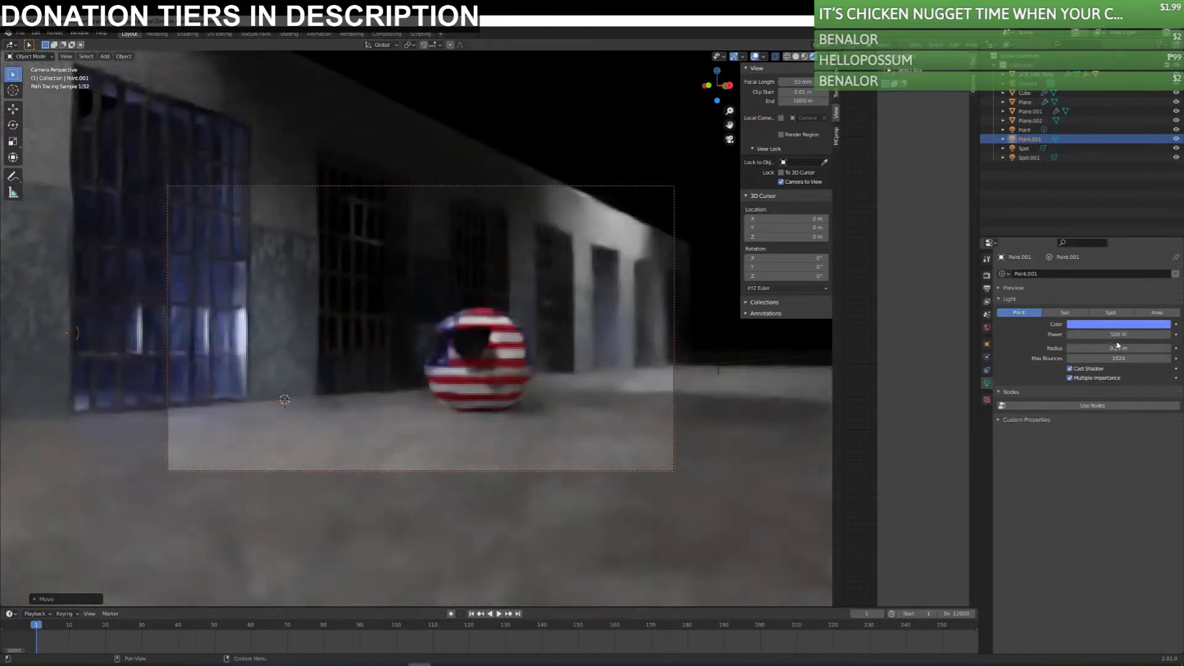
key("alt+a")
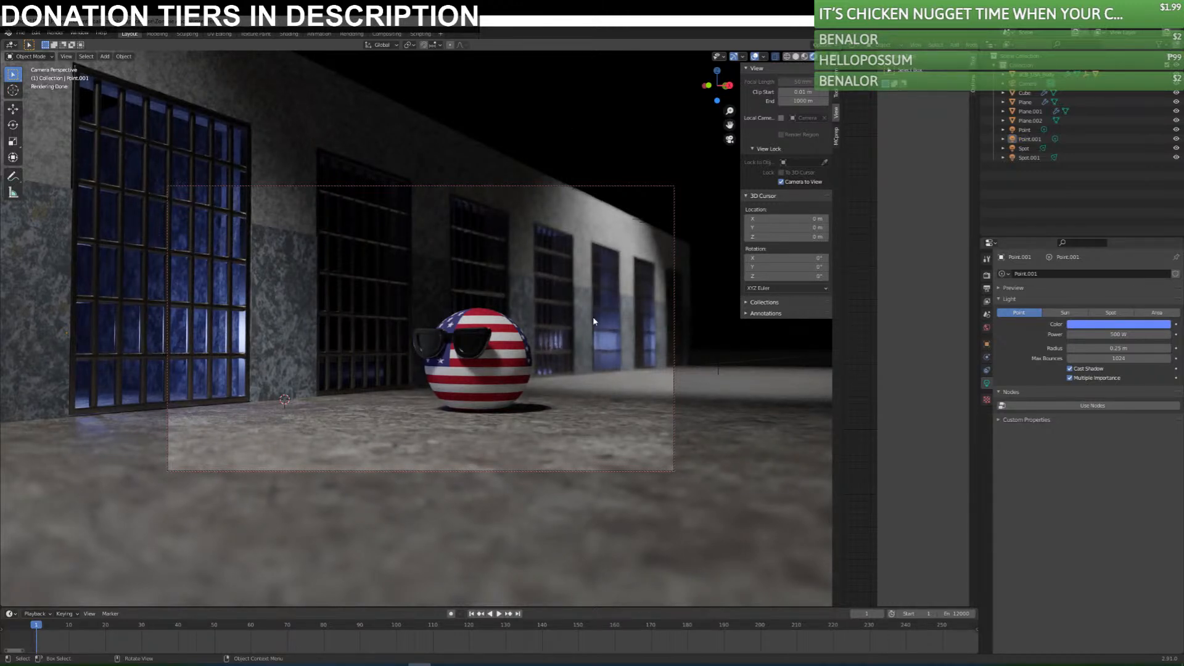
key("ctrl+s")
middle_click_drag(560, 387, 464, 381)
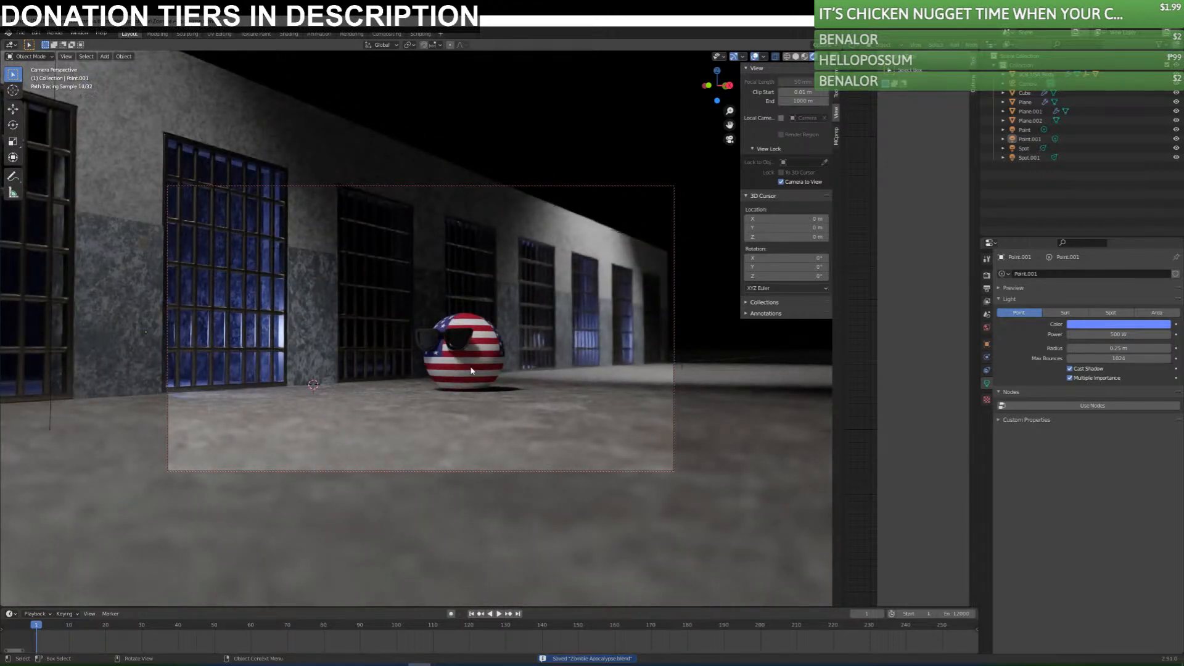
scroll(471, 370, "up", 2)
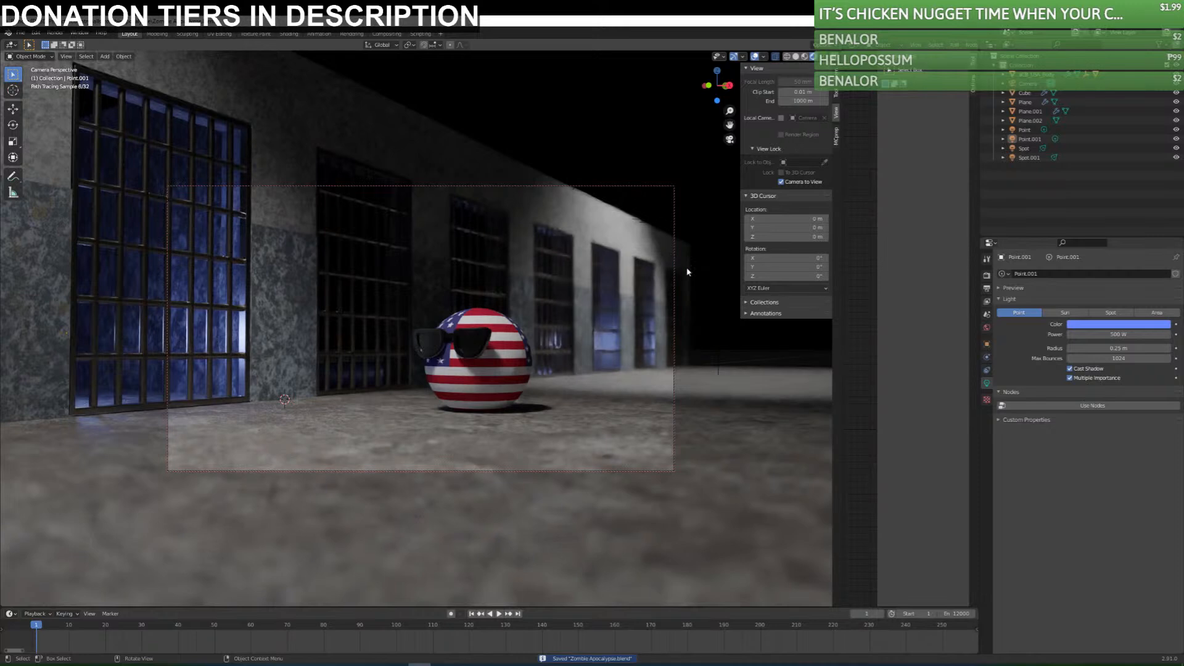
left_click(710, 344)
left_click(701, 337)
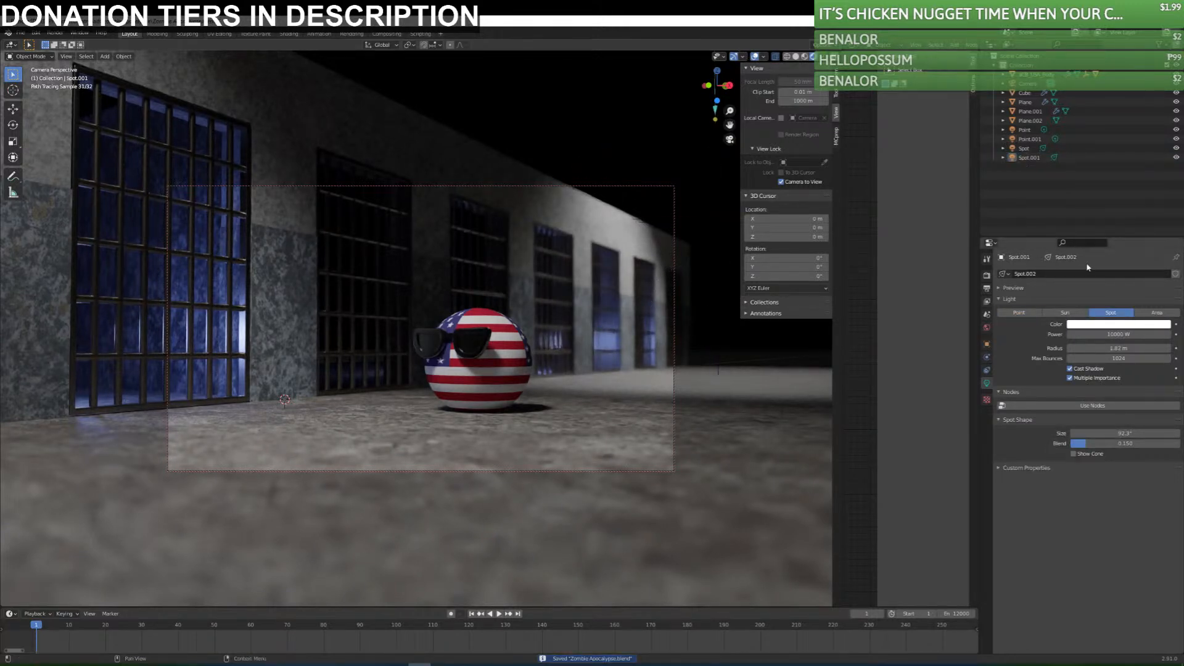
Examine the scene's render, light path, output, view layer and scene settings.
left_click(987, 276)
left_click(987, 288)
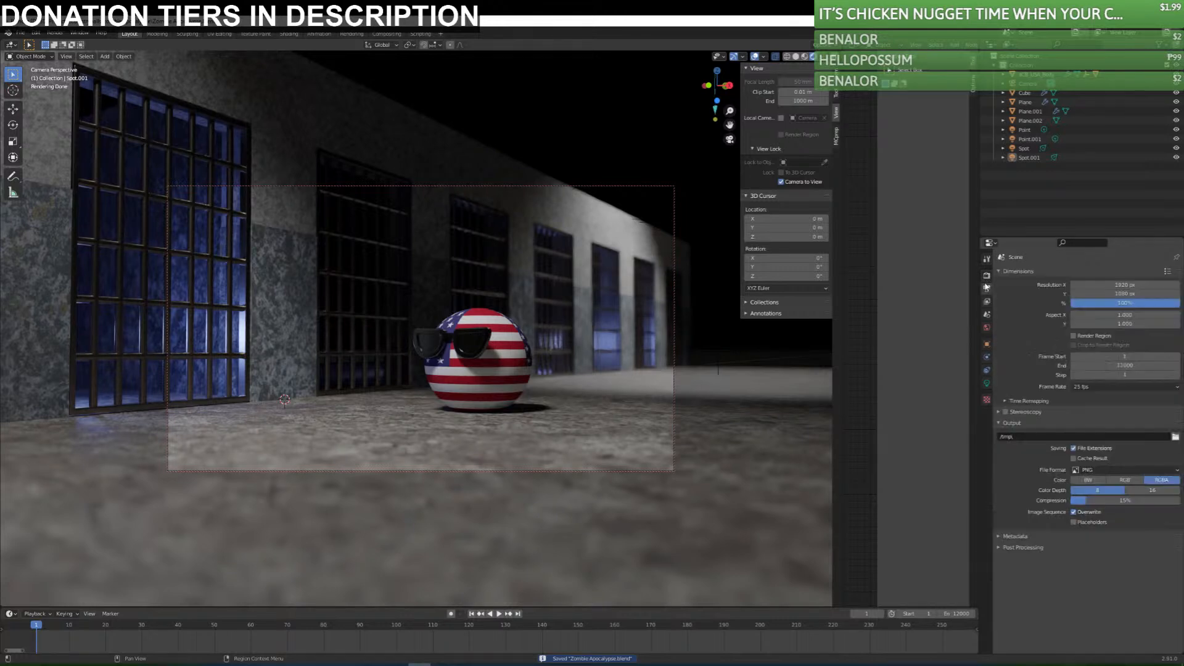
left_click(987, 276)
left_click(1000, 322)
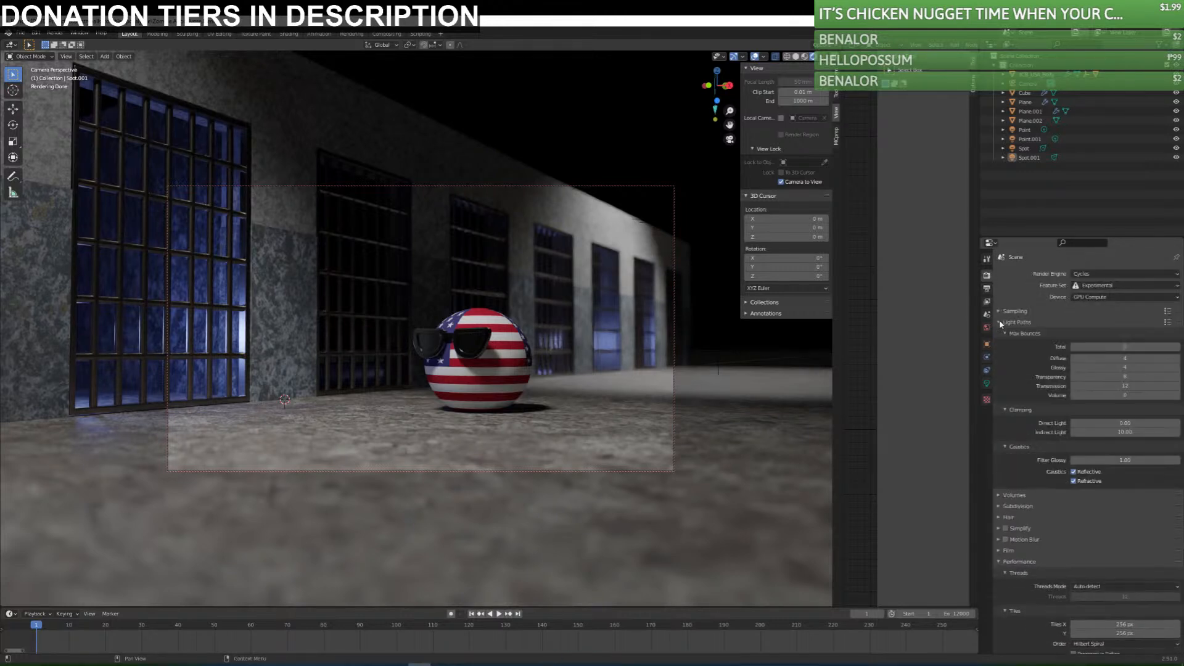
left_click(1000, 322)
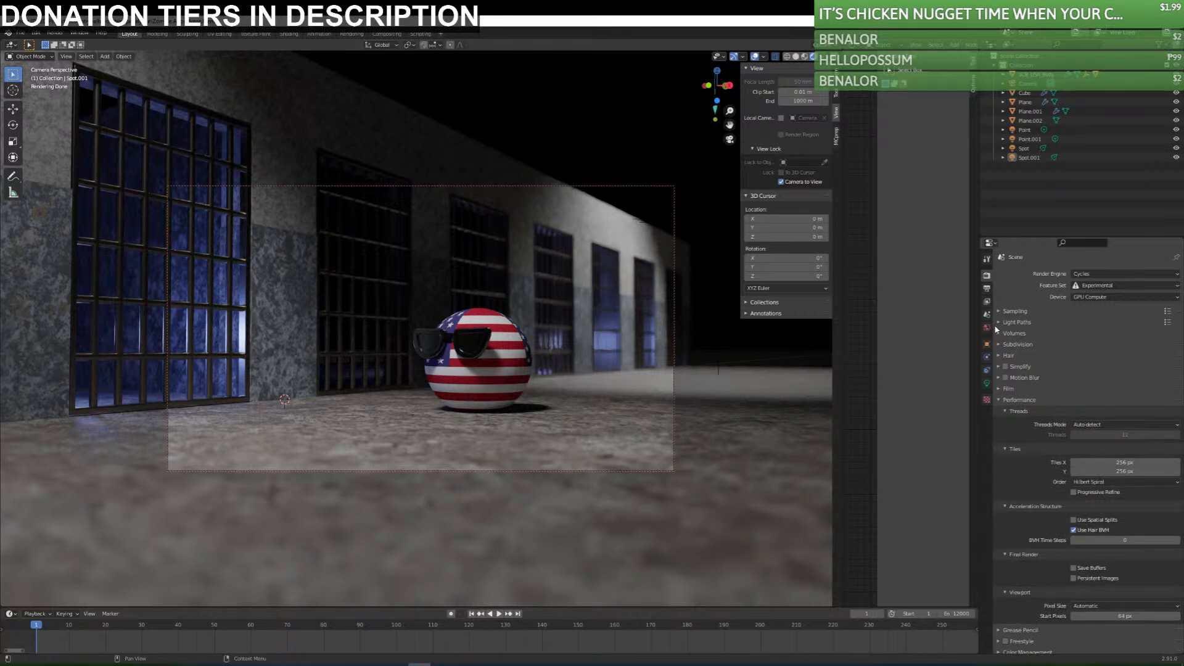
left_click(987, 288)
left_click(987, 302)
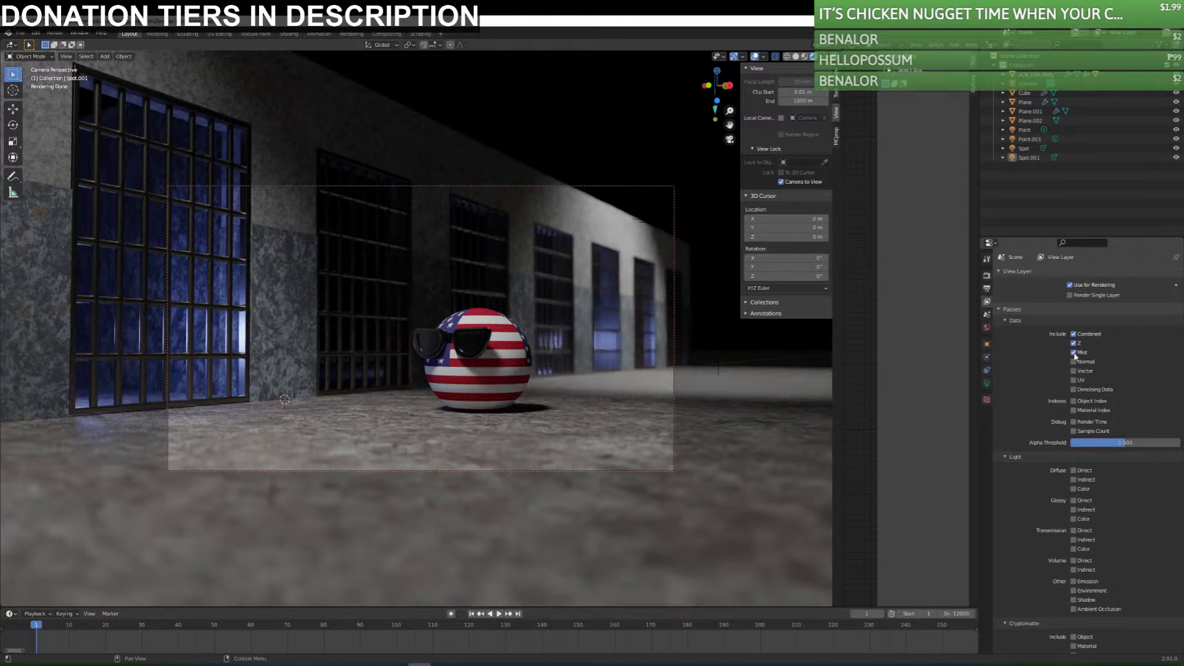
left_click(989, 316)
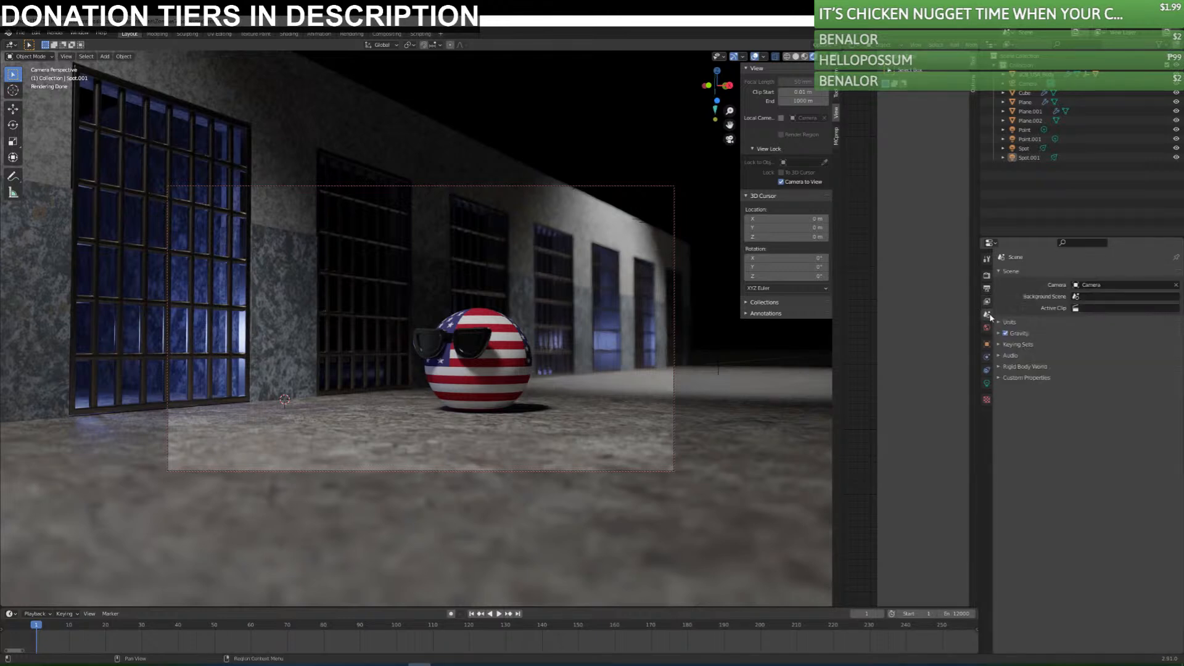
Examine the world's ray visibility, volume shader, viewport display and sampling options.
left_click(987, 328)
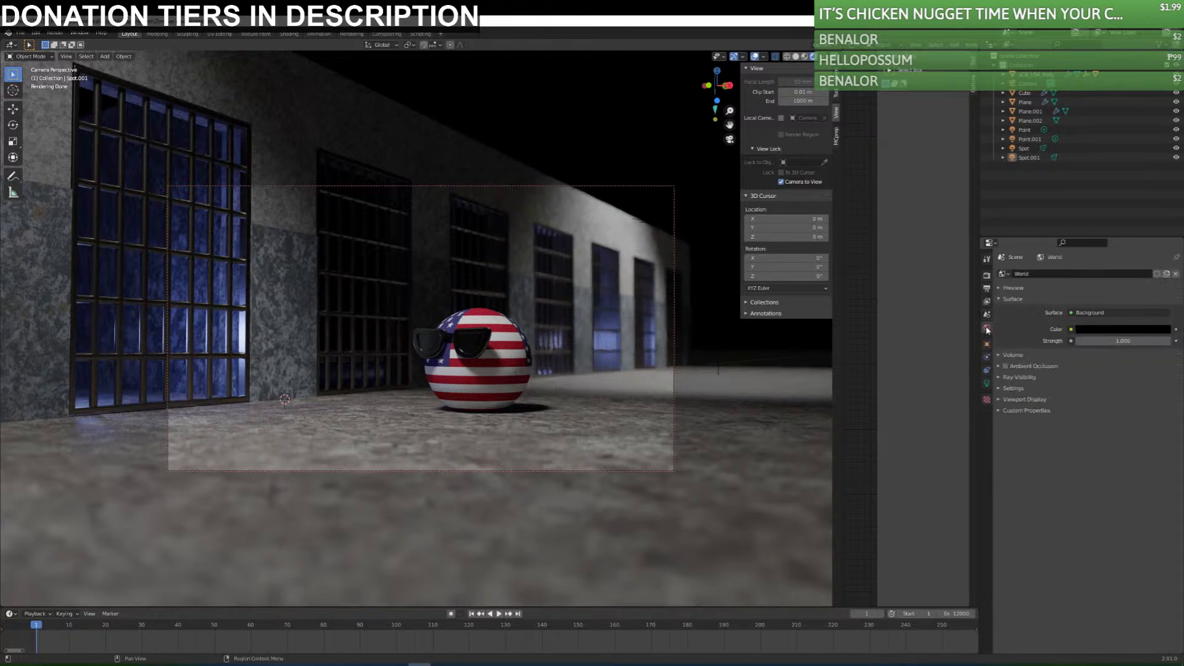
left_click(1000, 376)
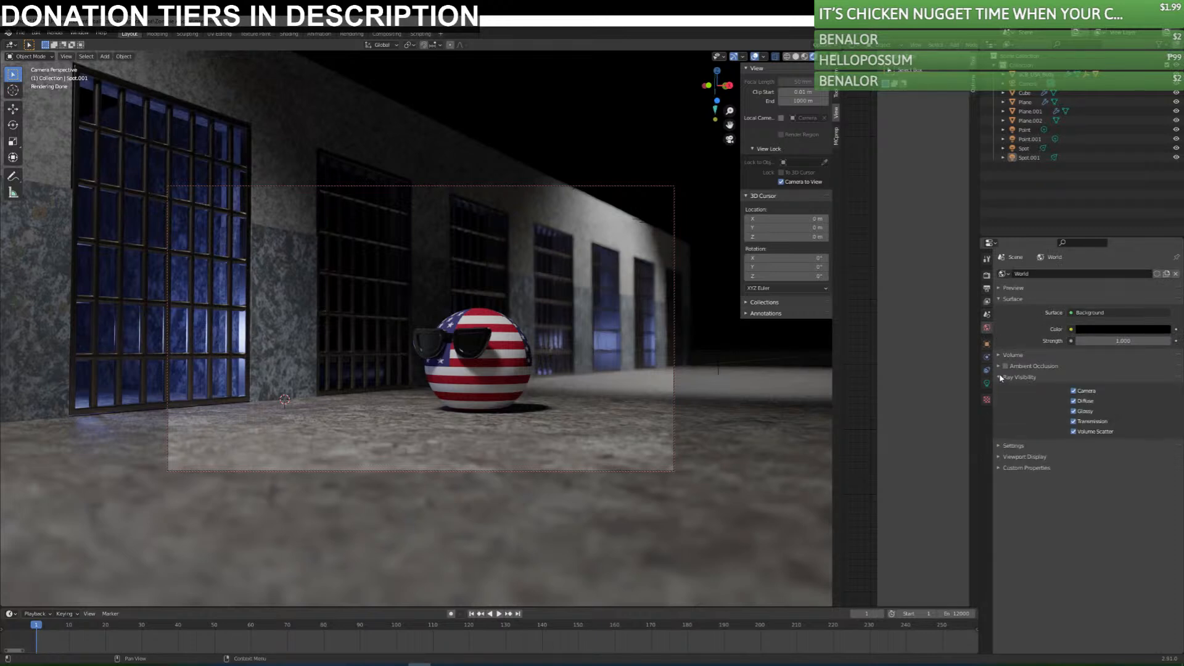
left_click(999, 377)
left_click(1000, 355)
left_click(1078, 369)
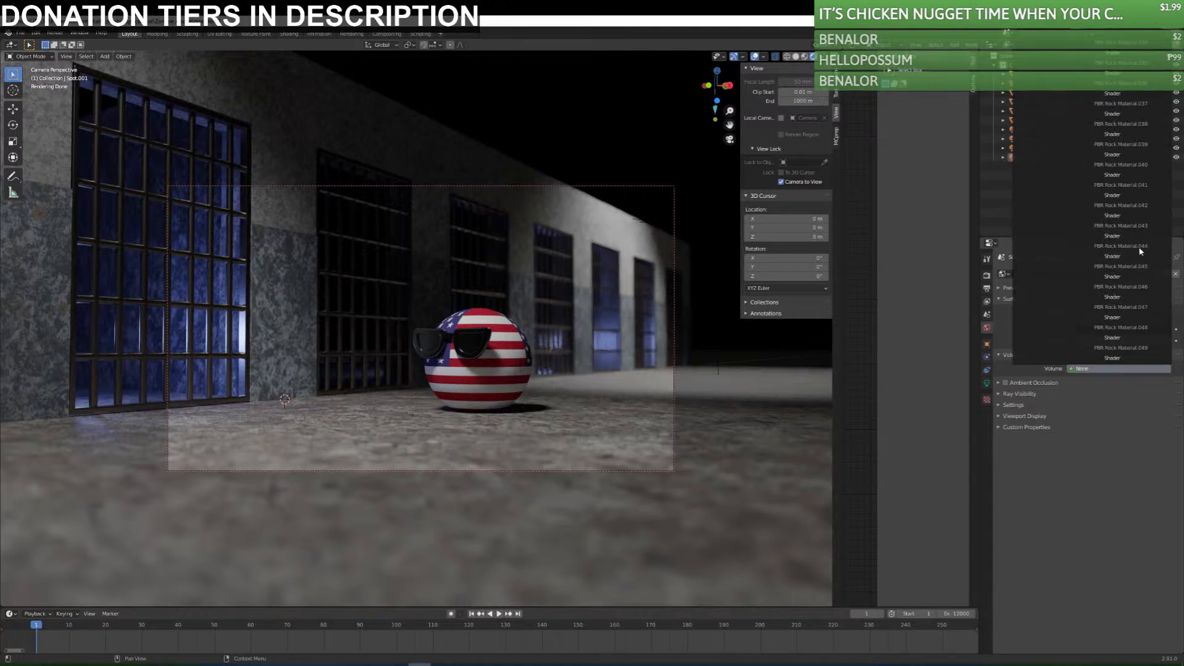
mouse_move(1148, 38)
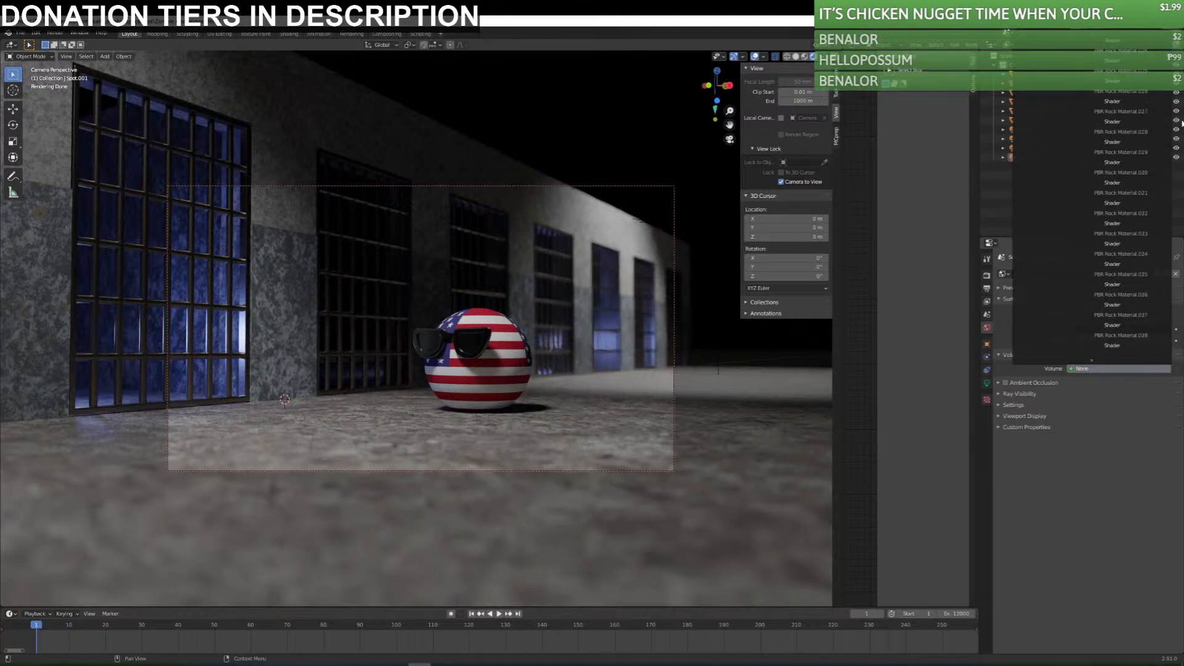
left_click(1009, 427)
left_click(1005, 415)
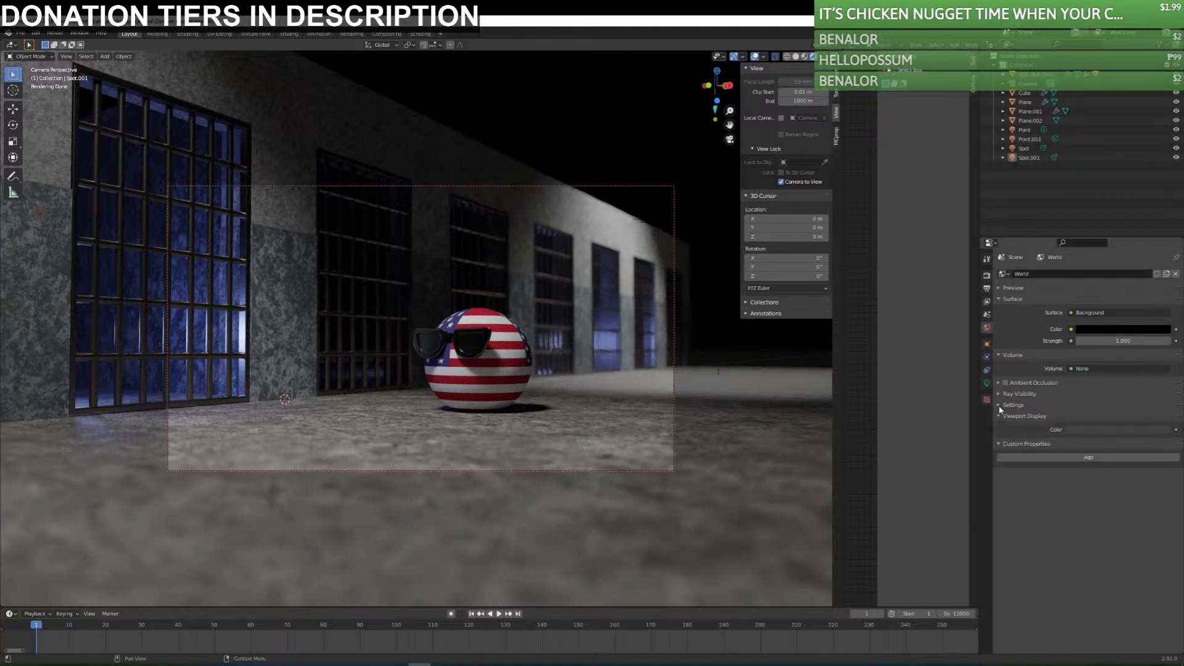
left_click(1002, 404)
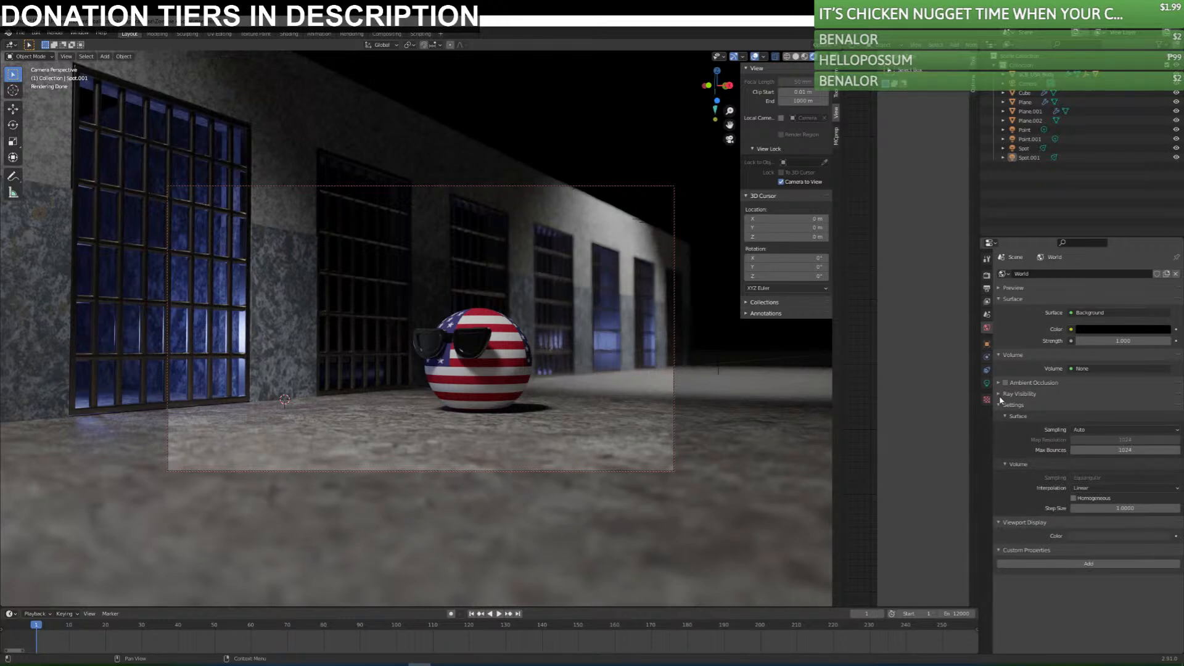
left_click(1000, 395)
Try ambient occlusion on the world, turn it off again and collapse the expanded world settings.
left_click(1005, 384)
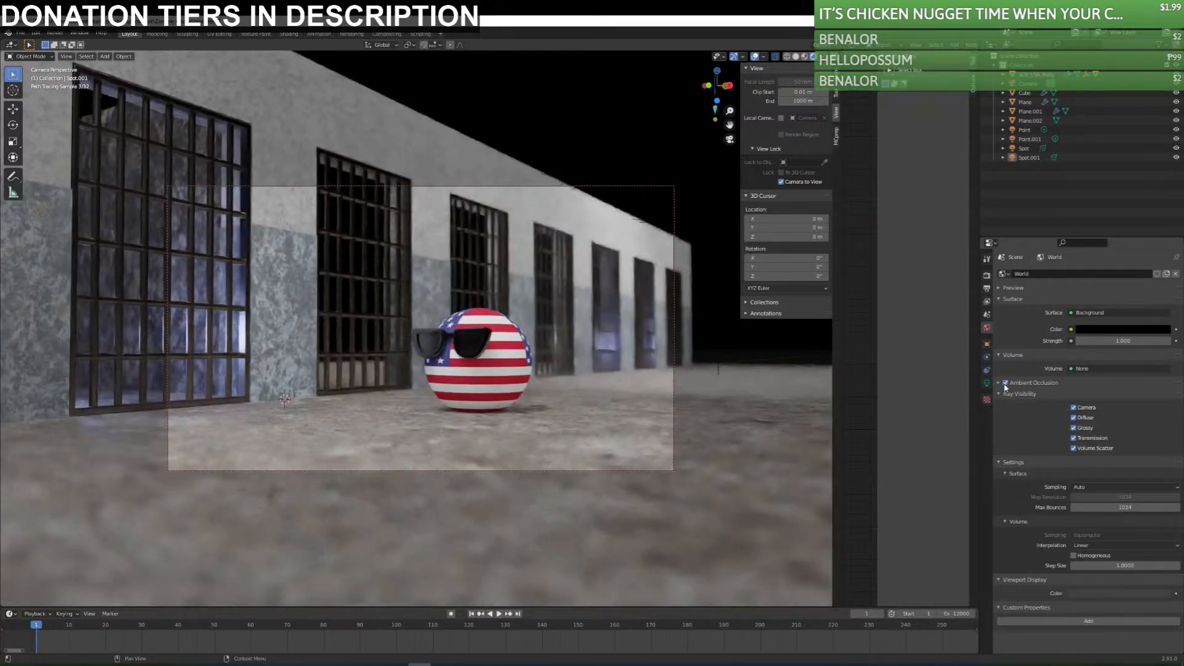
left_click(1005, 384)
left_click_drag(994, 394, 1000, 418)
left_click(1003, 428)
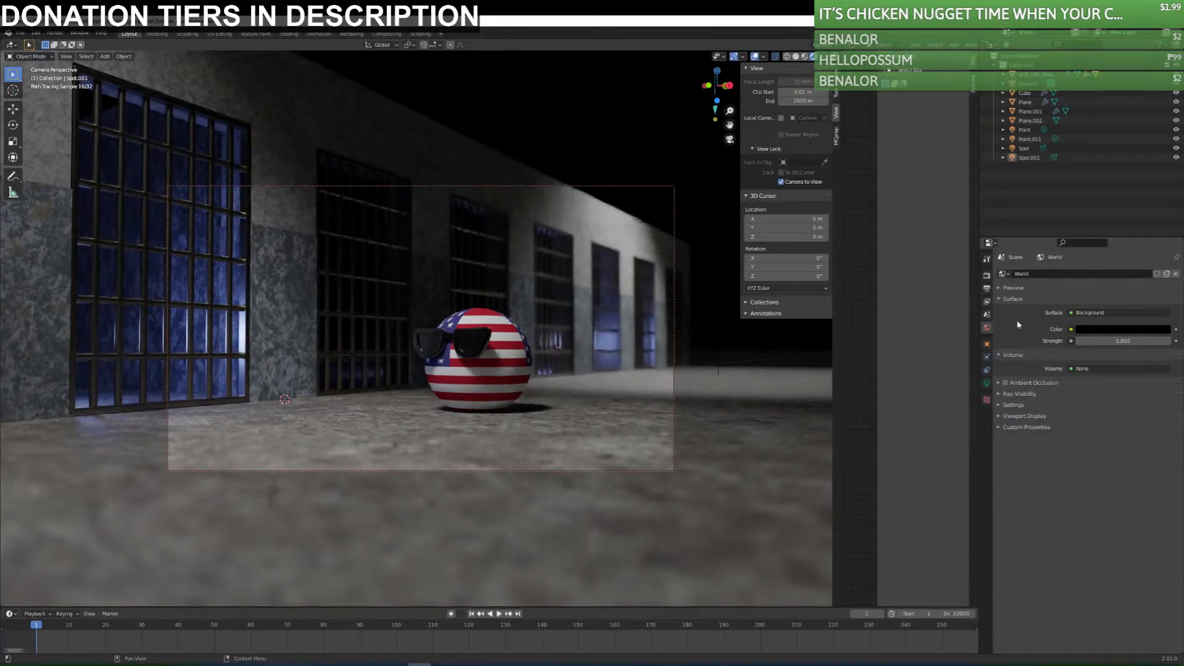
Set the world's surface shader to Volume Scatter and try white as its color before returning it to black.
left_click(1098, 313)
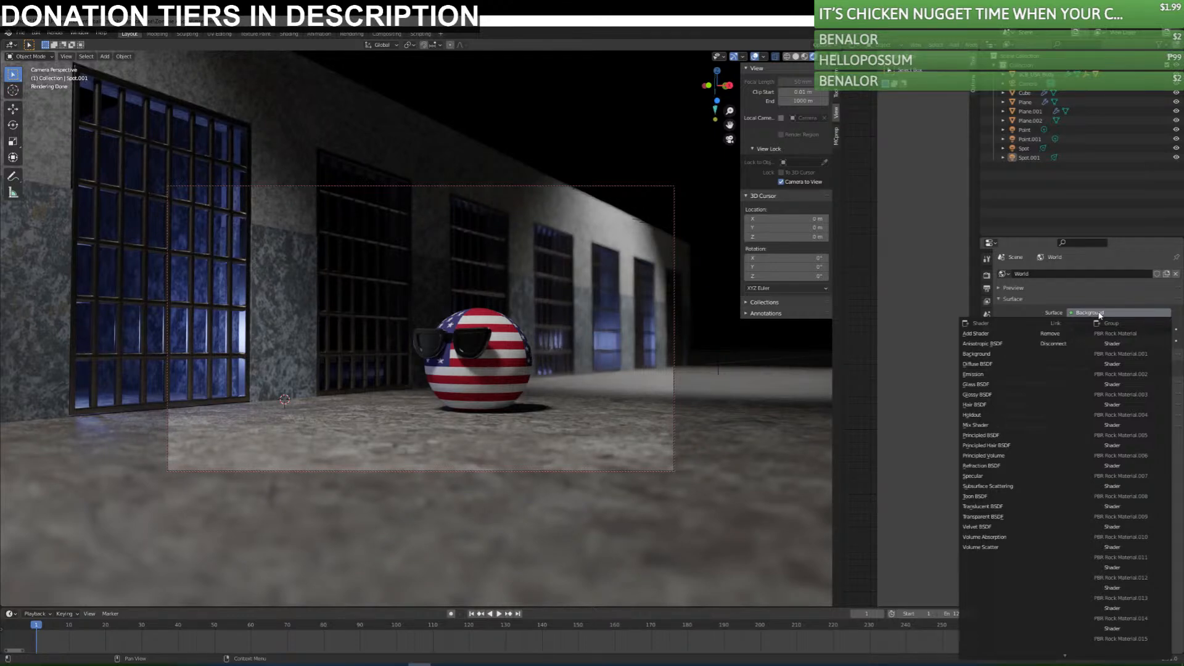
left_click(976, 547)
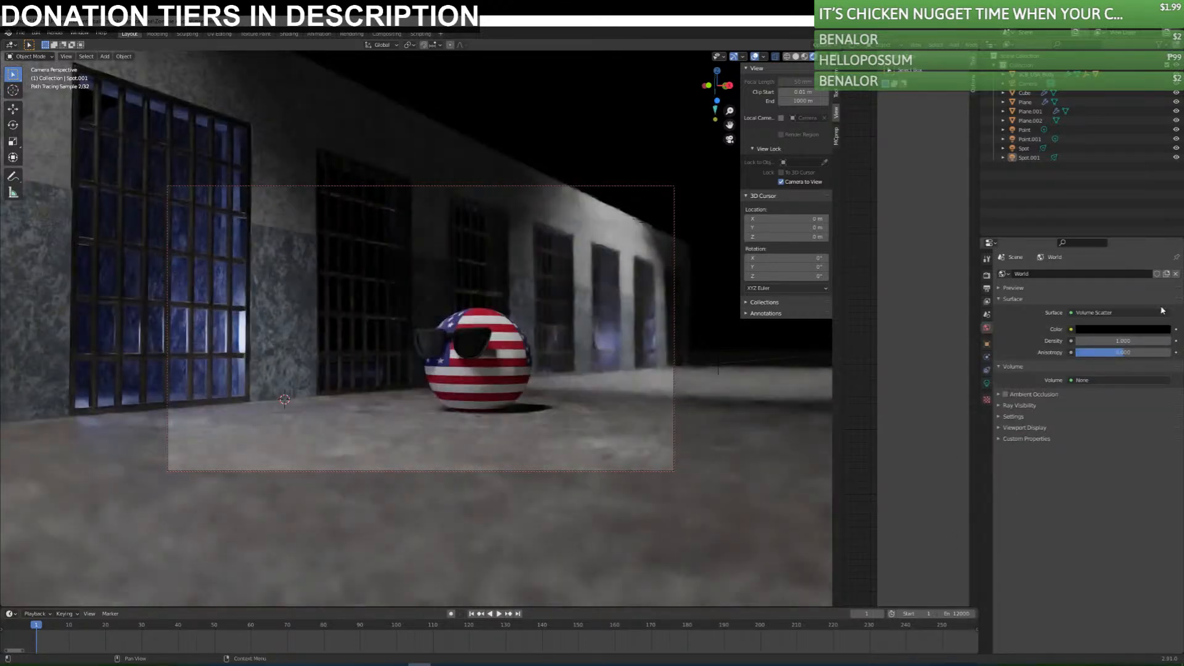
left_click(1119, 329)
left_click_drag(1164, 264, 1164, 197)
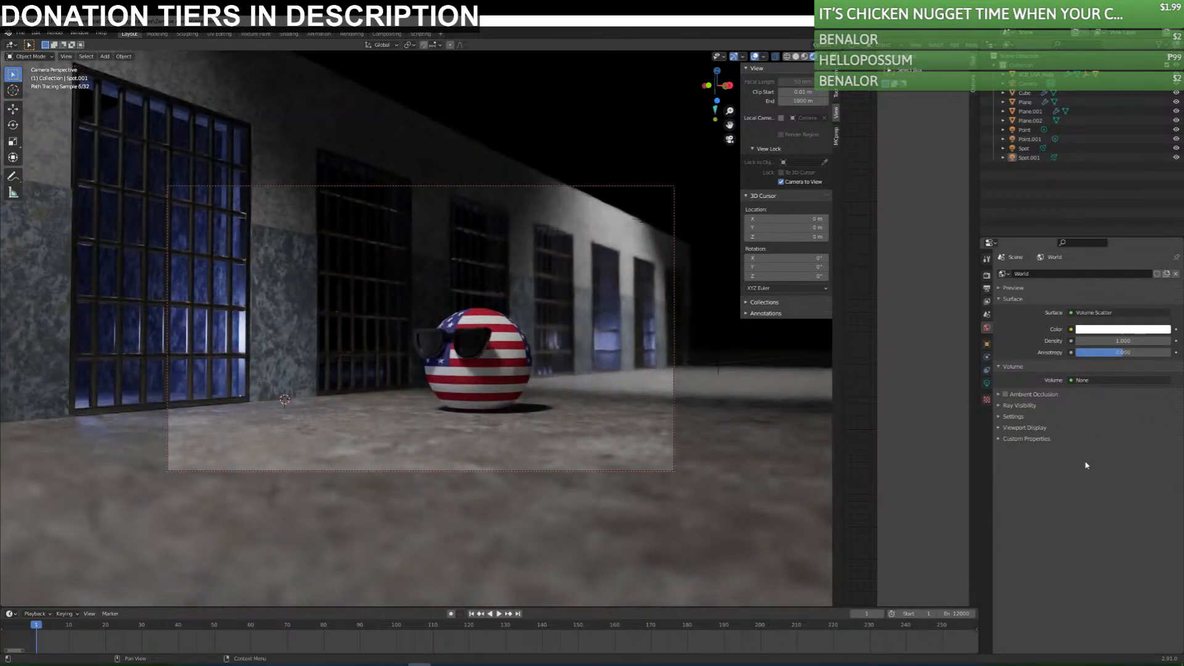
left_click(1140, 331)
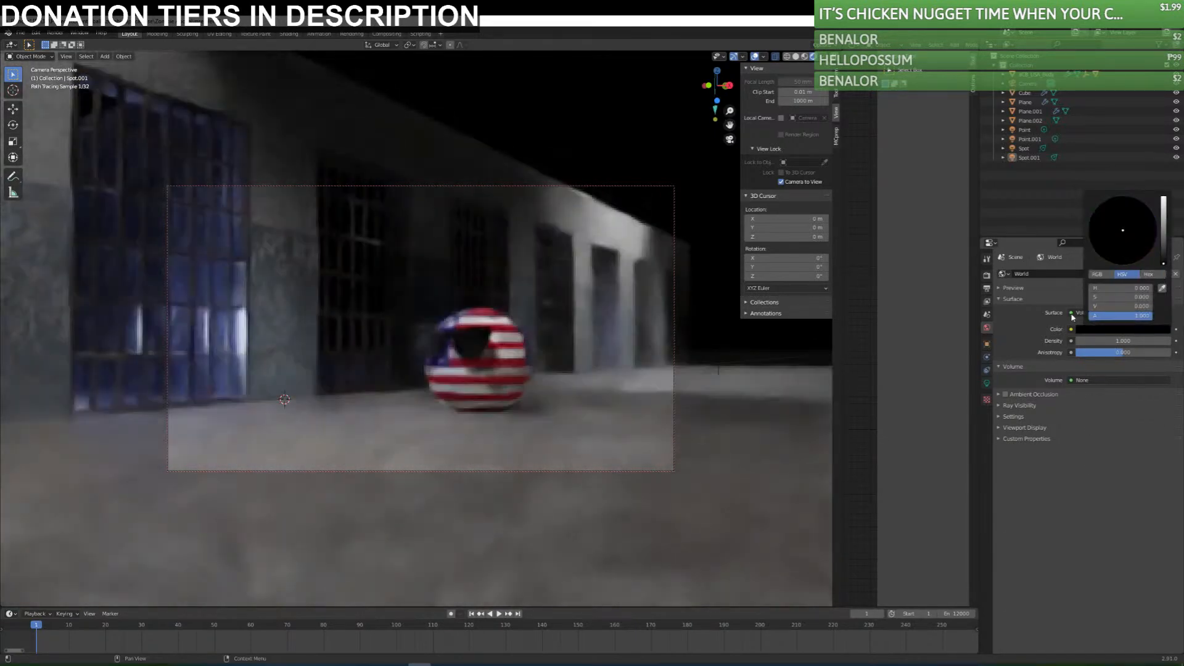
Return the world's surface shader to Background and keep its color black.
left_click(1114, 313)
left_click(981, 354)
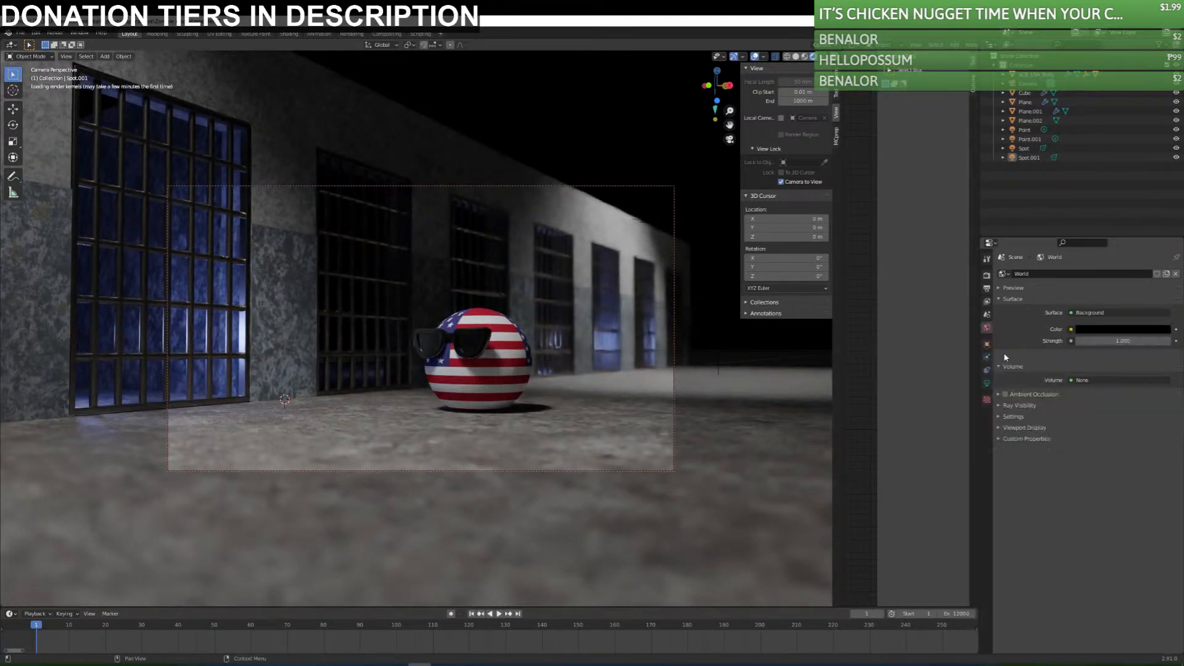
left_click(1141, 329)
mouse_move(1164, 264)
left_mouse_down()
mouse_move(1163, 242)
mouse_move(1164, 265)
left_mouse_up()
left_click(592, 146)
left_click(530, 125)
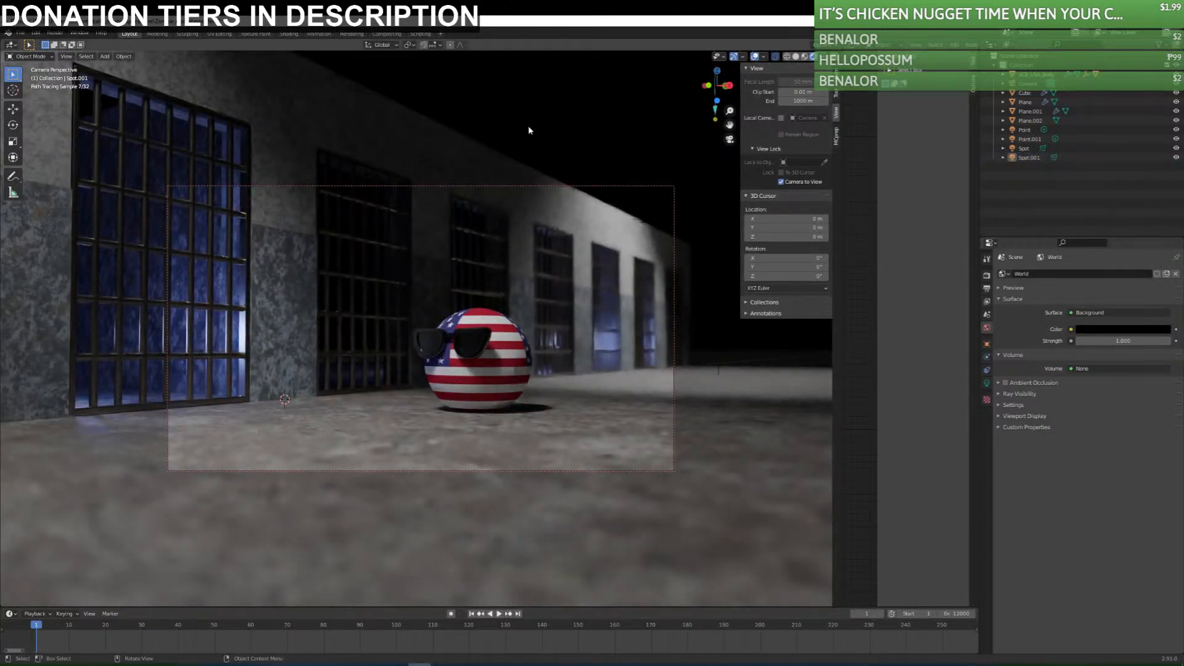
Check the whole prison set from outside the camera, return to the camera view and save the file.
middle_click_drag(532, 129, 582, 263)
scroll(455, 339, "down", 4)
key("ctrl+s")
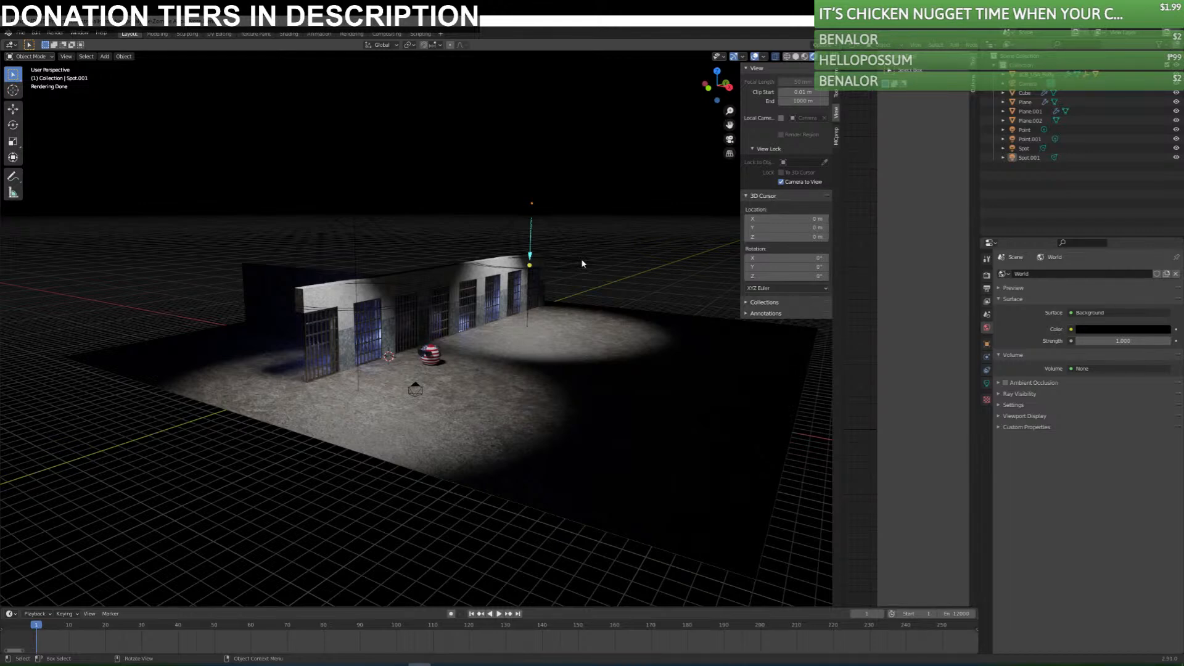
key("KP_0")
key("ctrl+s")
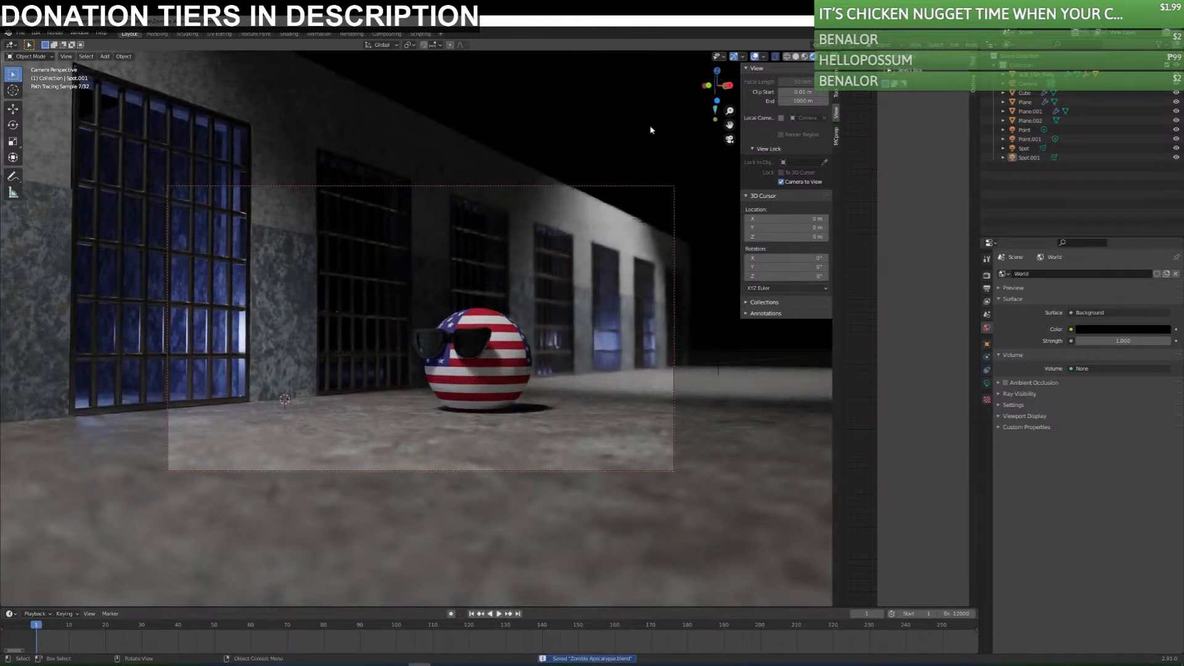
Examine the world's ray visibility options and the selected spot light's settings, and save the file.
left_click(997, 396)
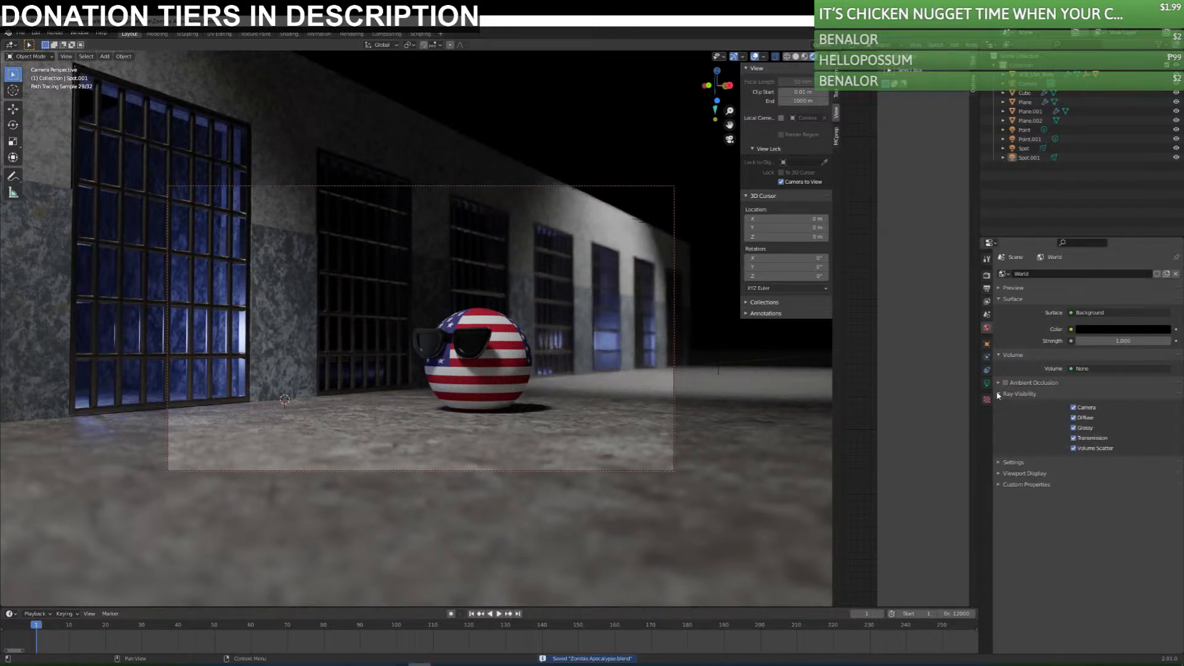
left_click(999, 396)
left_click(987, 384)
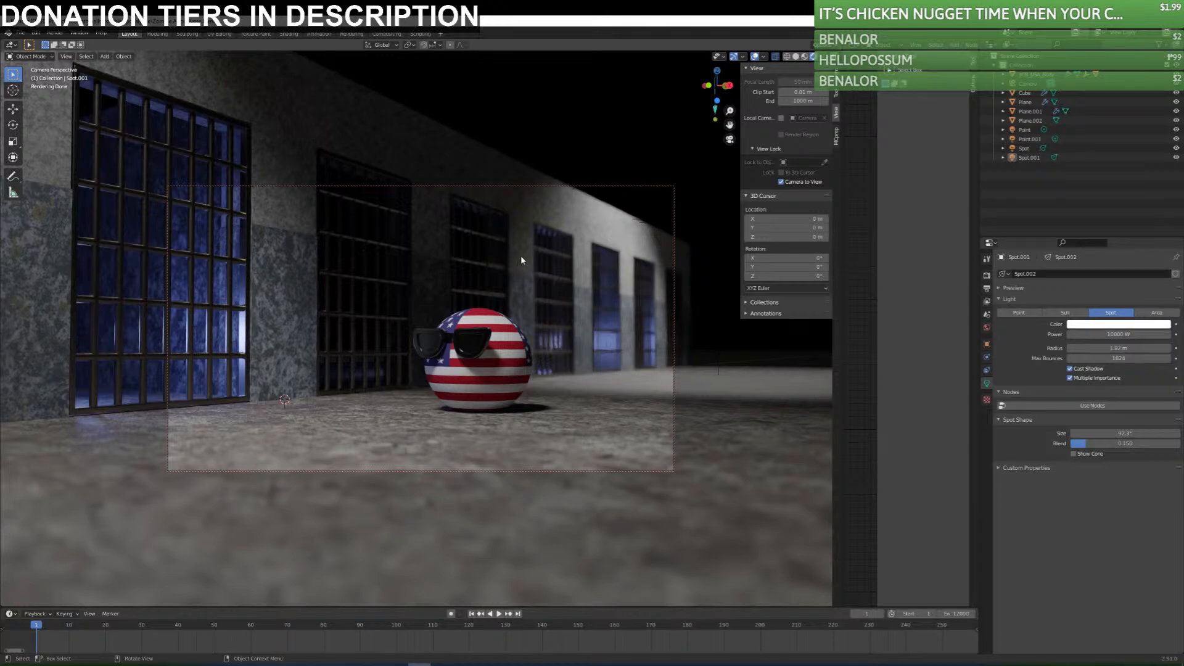
key("KP_0")
key("ctrl+s")
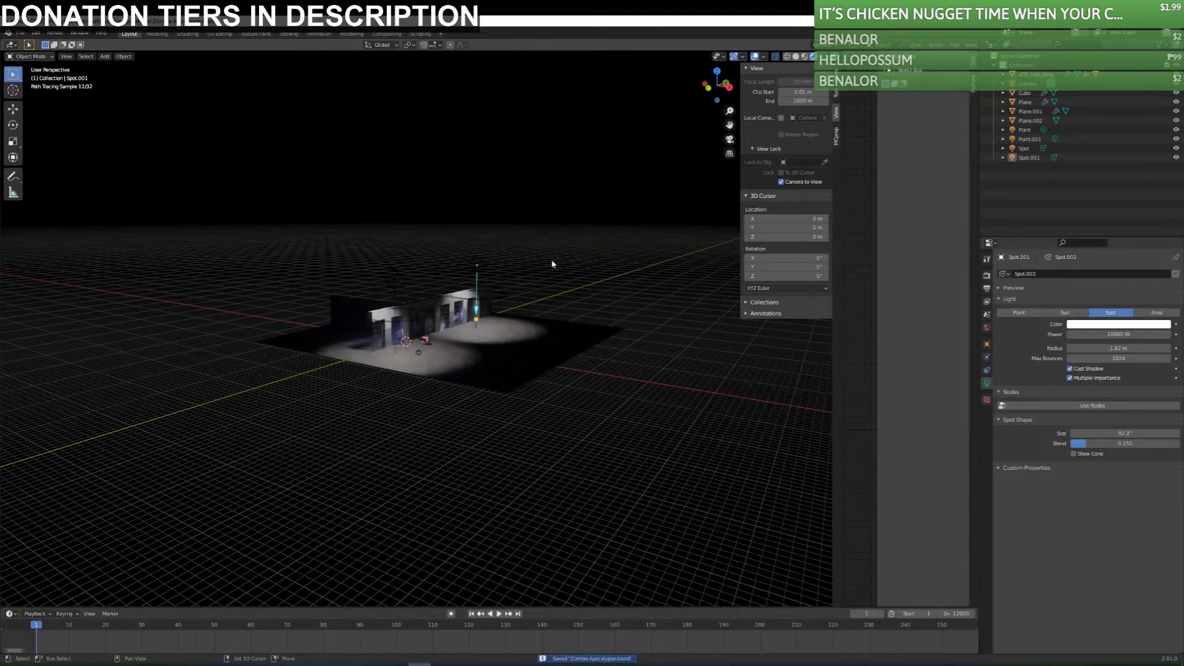
Add a cube and scale its mesh up in Edit Mode until it encloses the whole prison set.
key("shift+a")
mouse_move(536, 148)
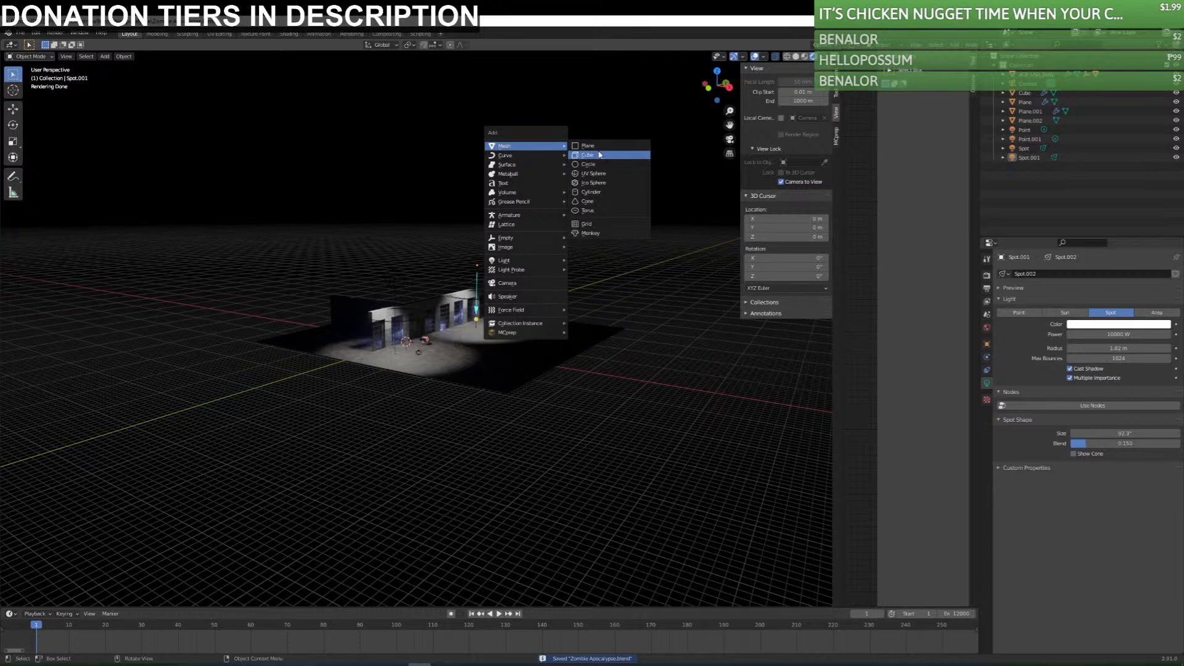
left_click(598, 154)
middle_click_drag(564, 309, 558, 345)
key("Tab")
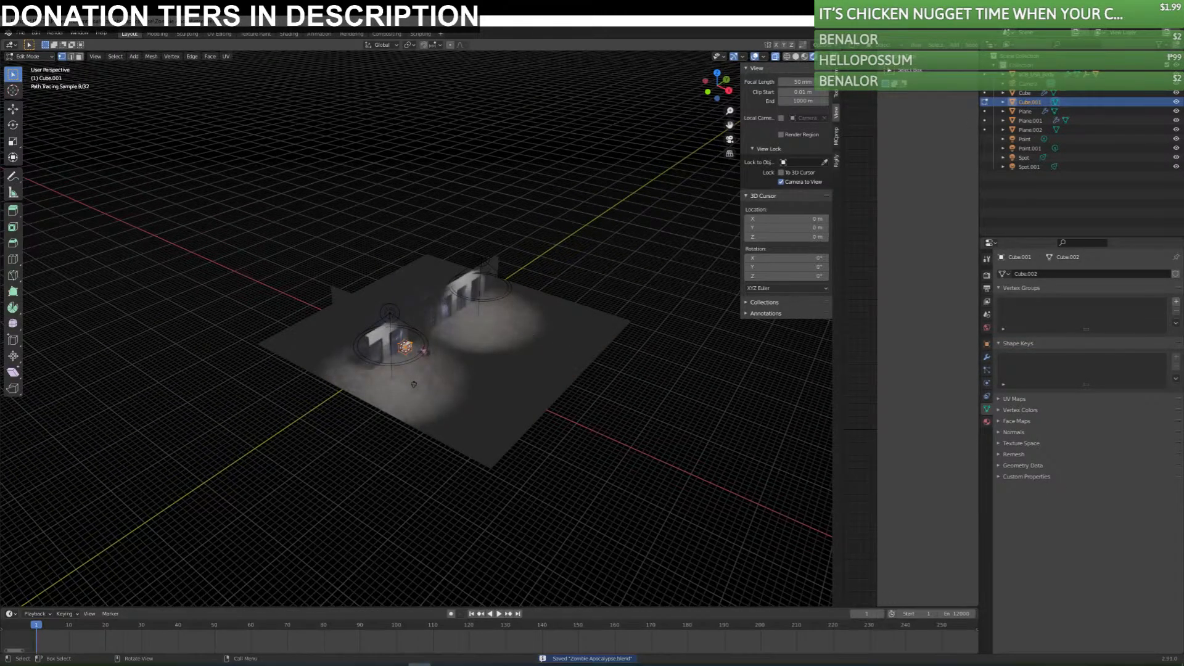
key("s")
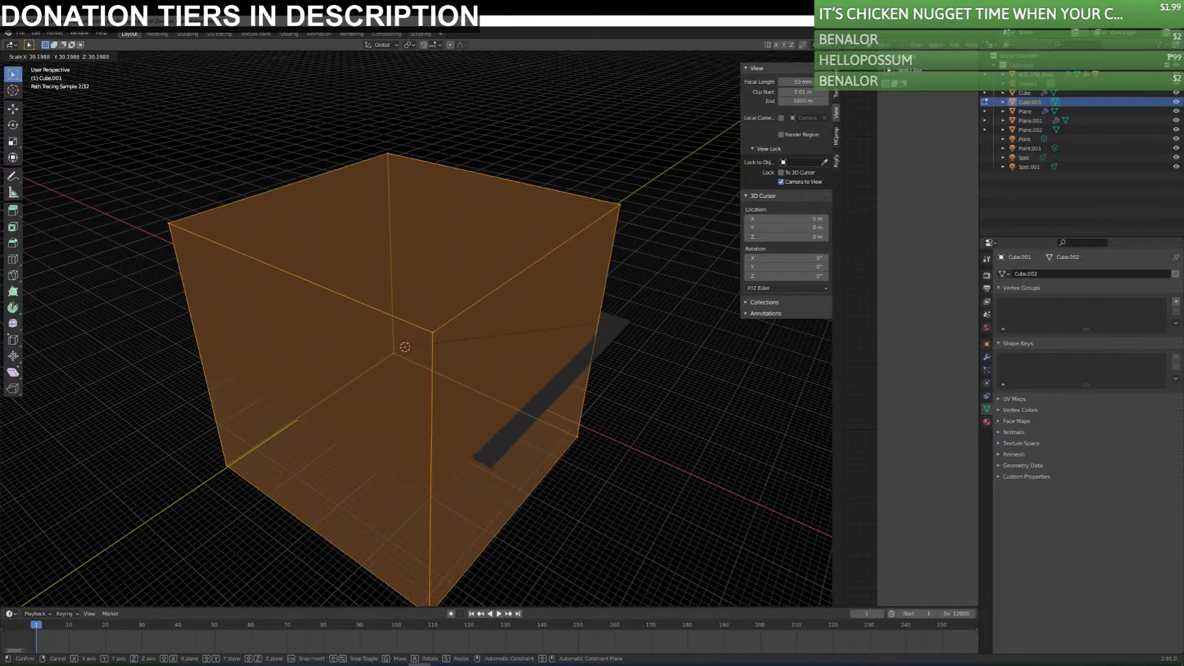
left_click(809, 384)
key("Tab")
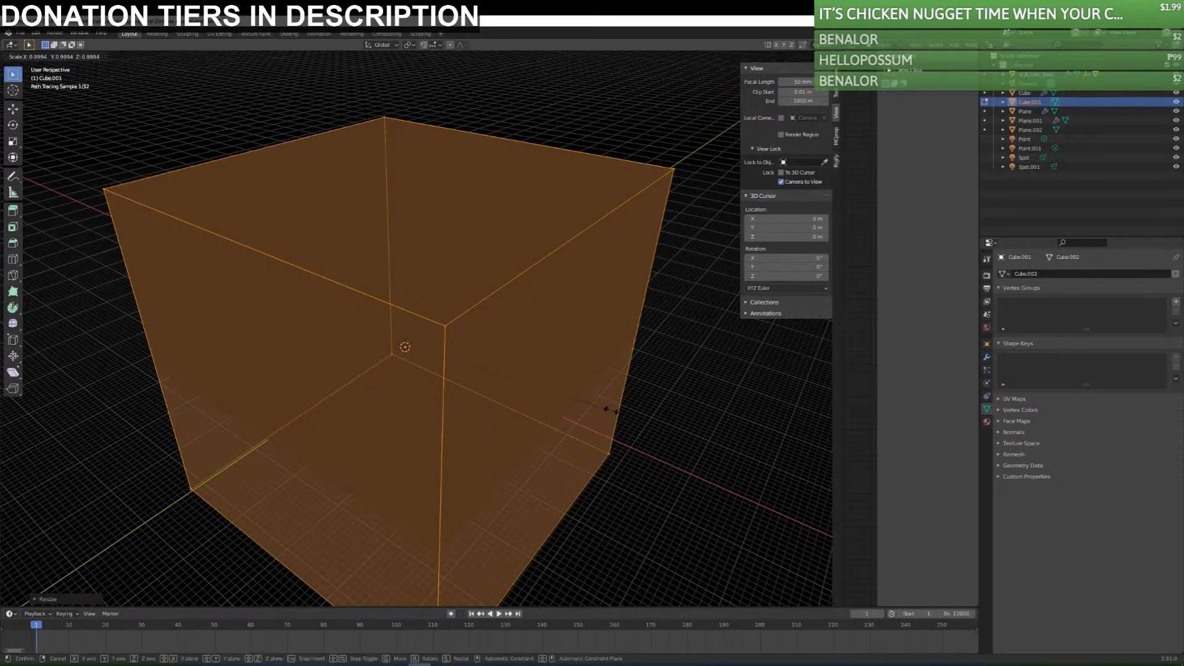
key("s")
left_click(682, 365)
Move the enclosing cube along the Y axis, return to the camera view and save the file.
key("g")
key("y")
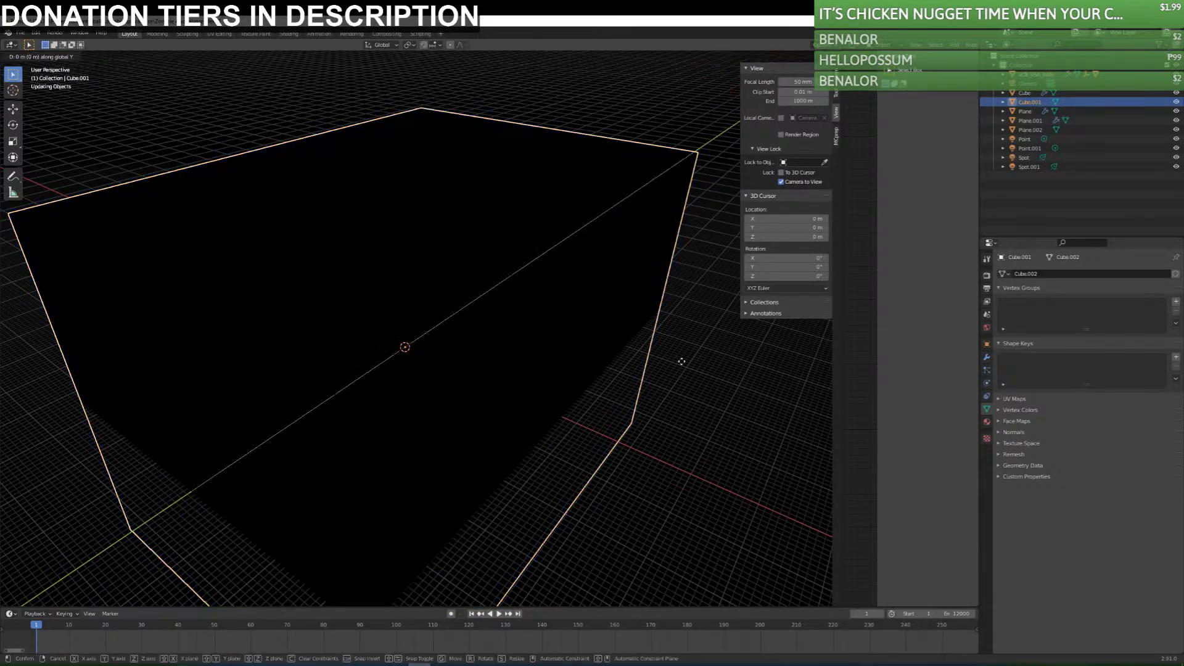
left_click(708, 339)
key("KP_0")
key("ctrl+s")
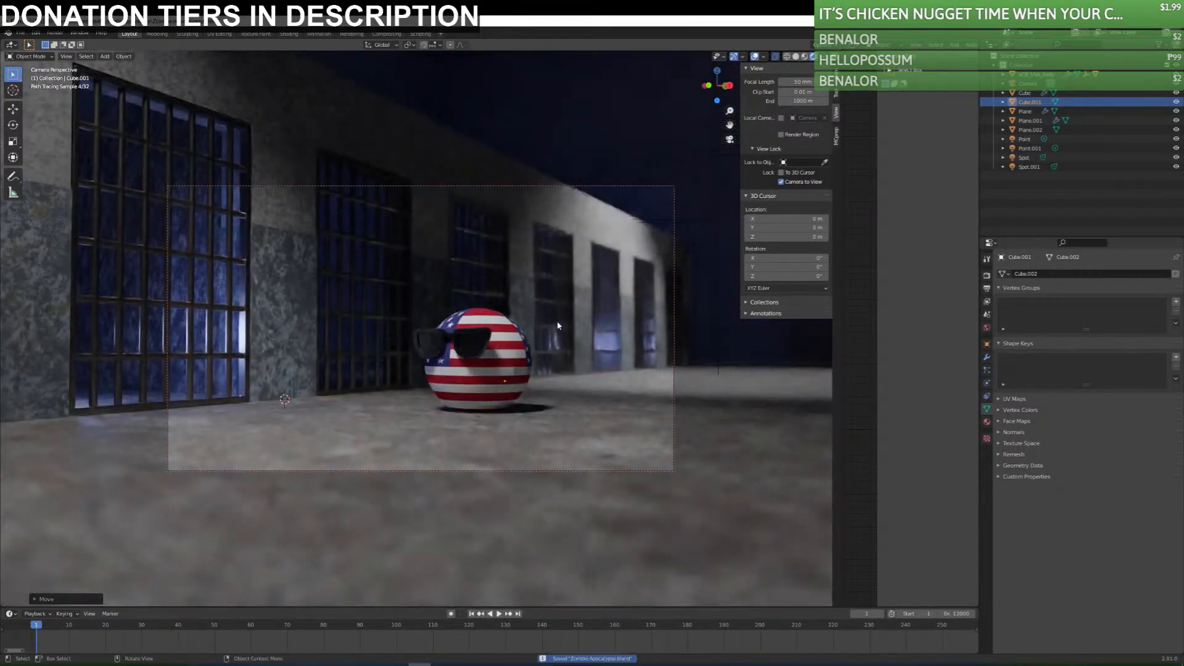
Create a new material for the enclosing cube and look through its surface settings.
left_click(987, 422)
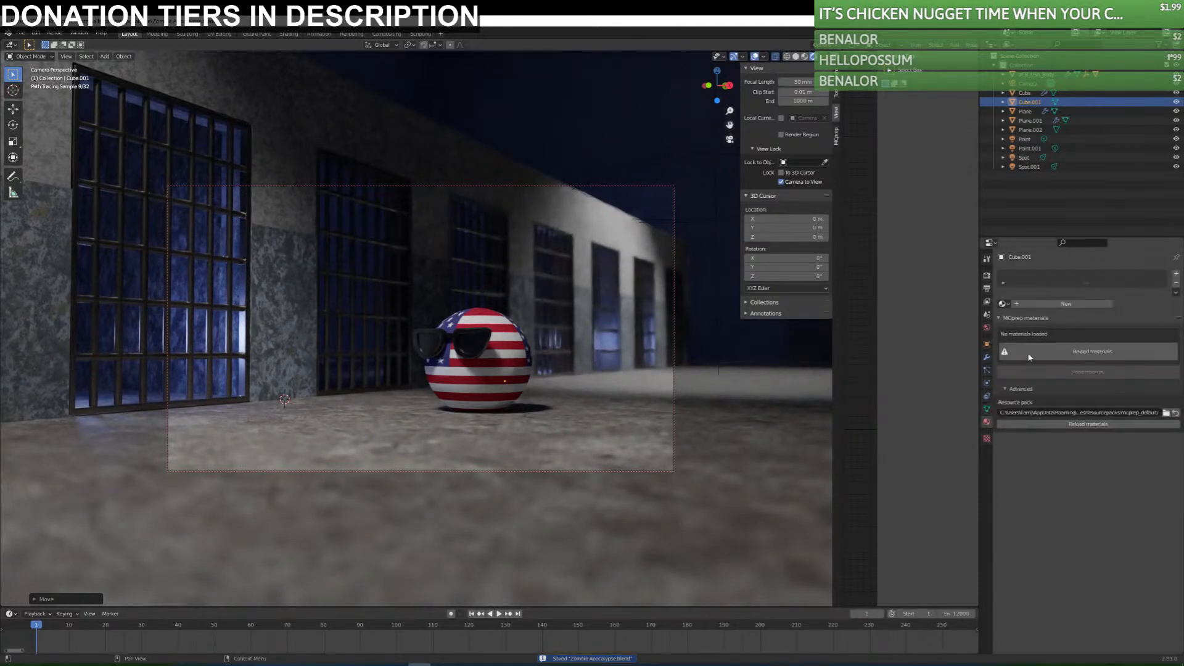
left_click(1021, 305)
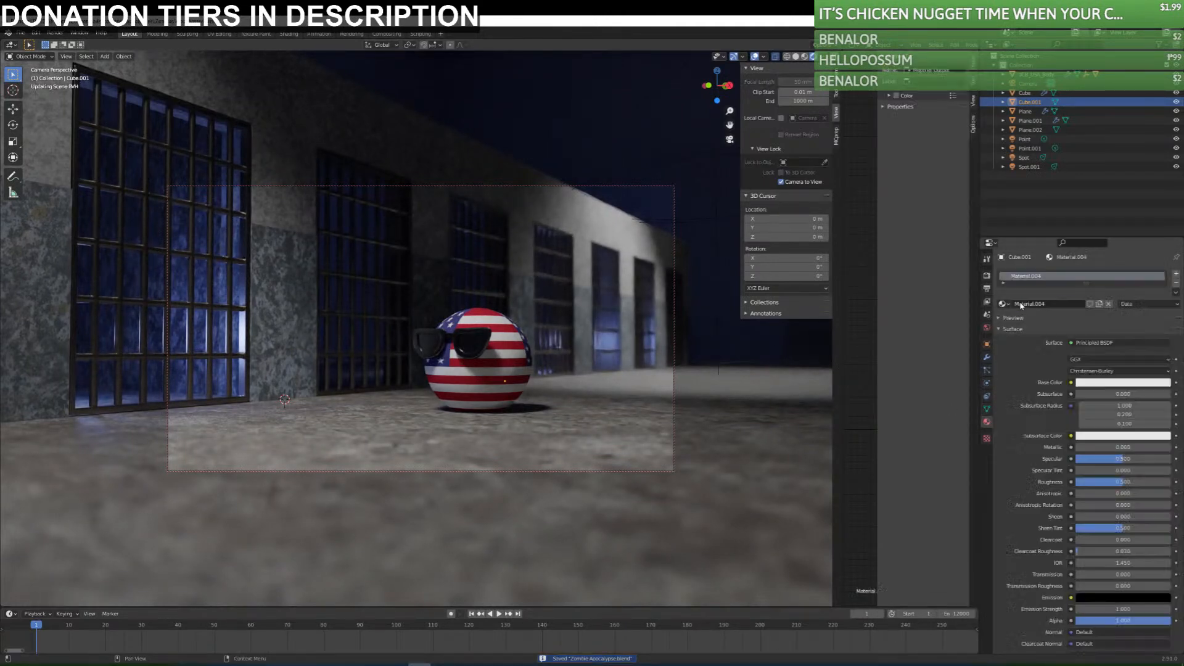
left_click(1093, 342)
left_click(1093, 343)
scroll(1054, 478, "down", 7)
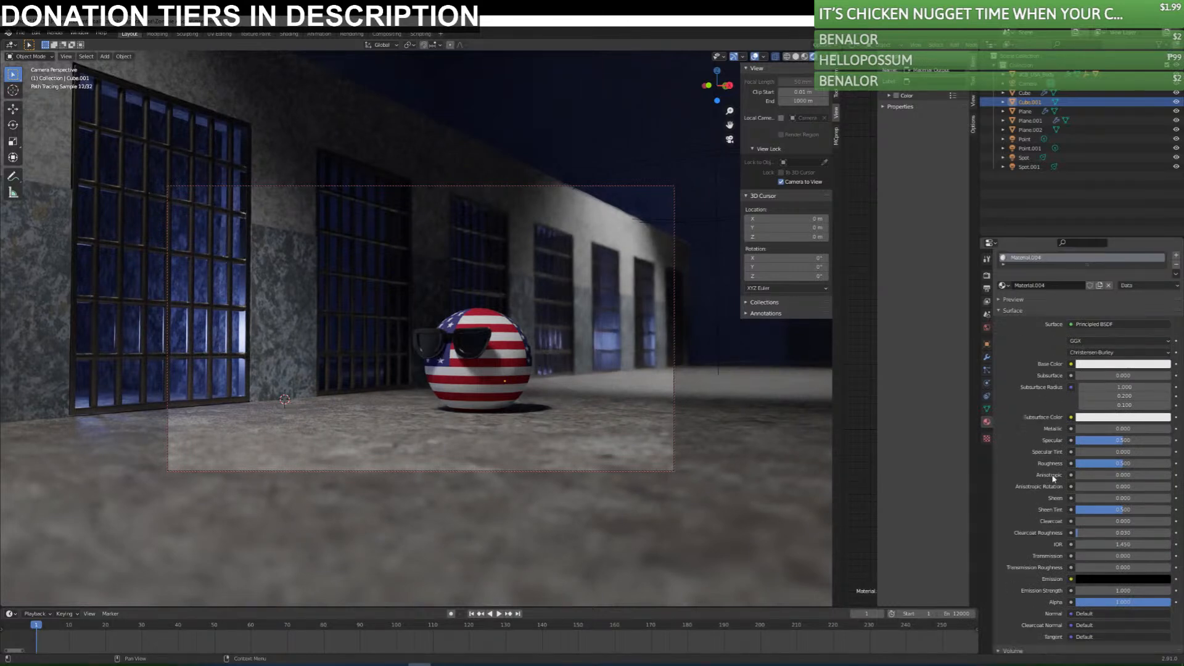
scroll(1050, 475, "down", 3)
scroll(1021, 459, "up", 1)
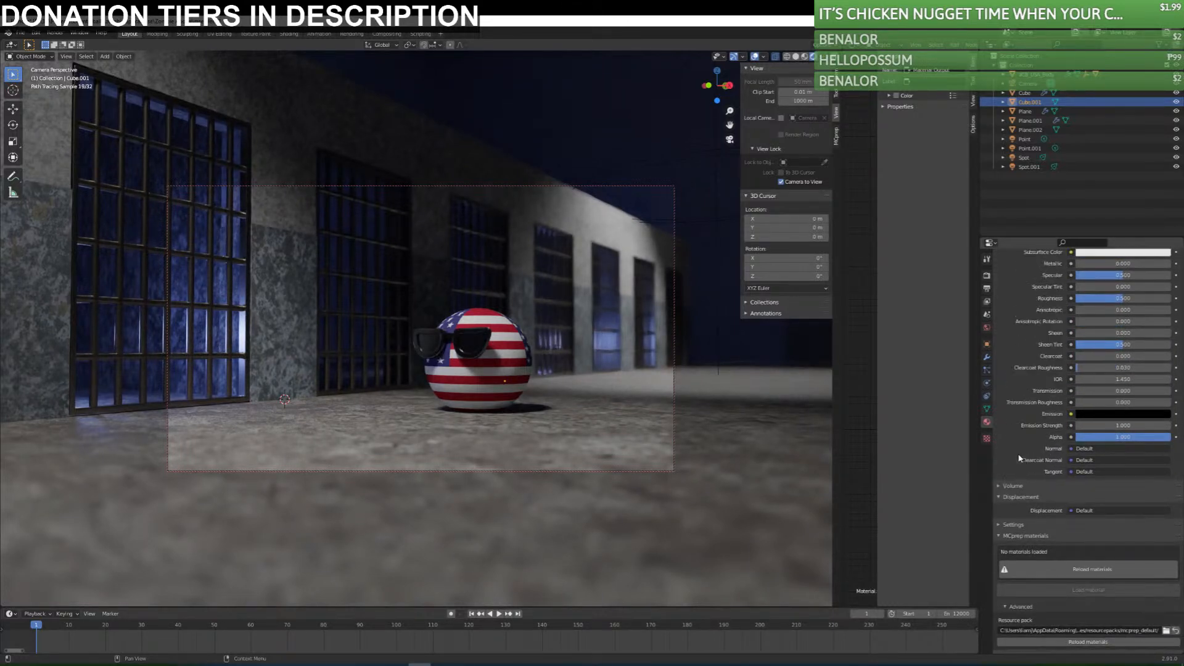
Try Volume Scatter with a density of 26.5 as the volume shader of the cube's material.
left_click(1012, 486)
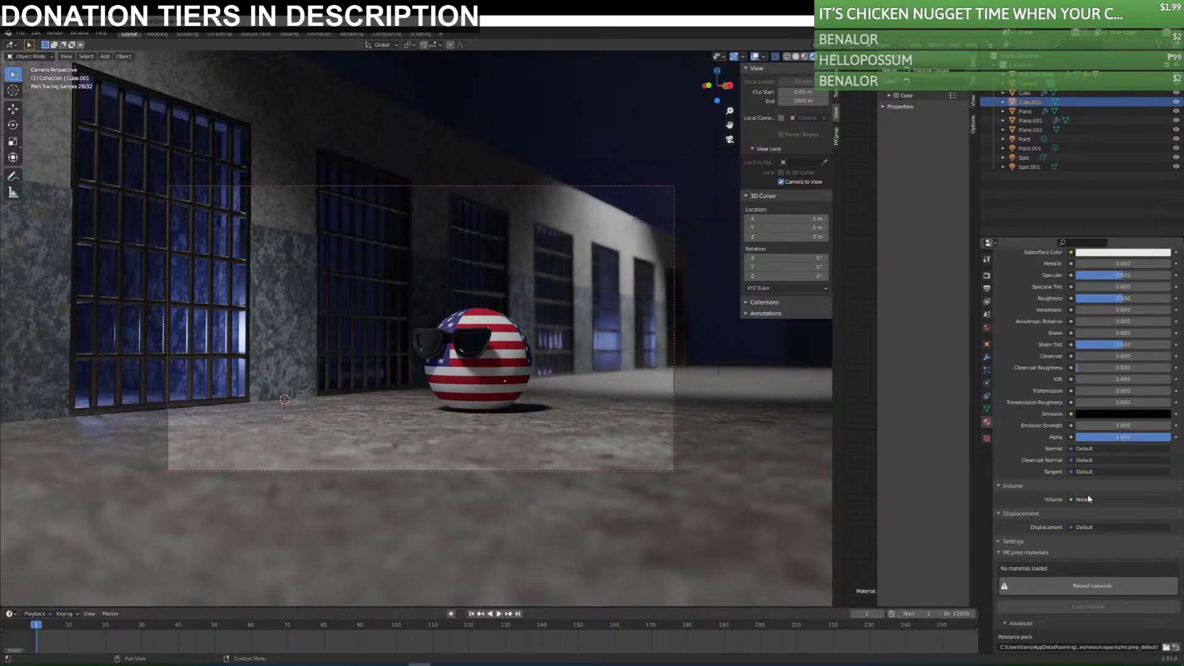
left_click(1119, 499)
scroll(1096, 87, "up", 10)
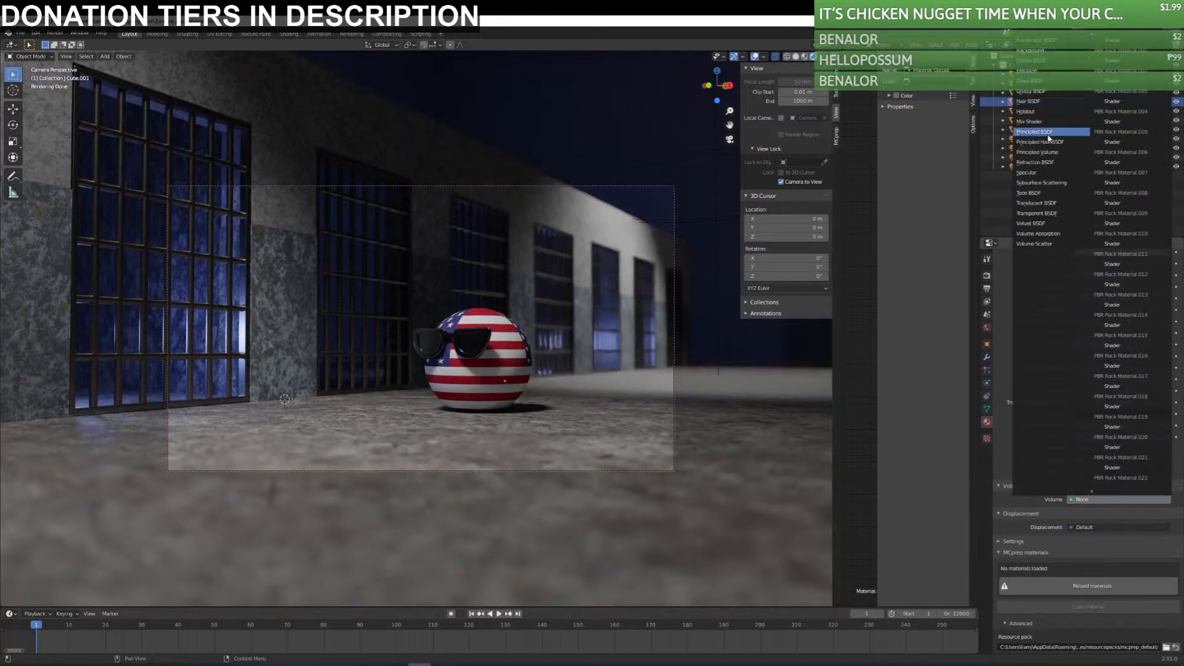
left_click(1057, 244)
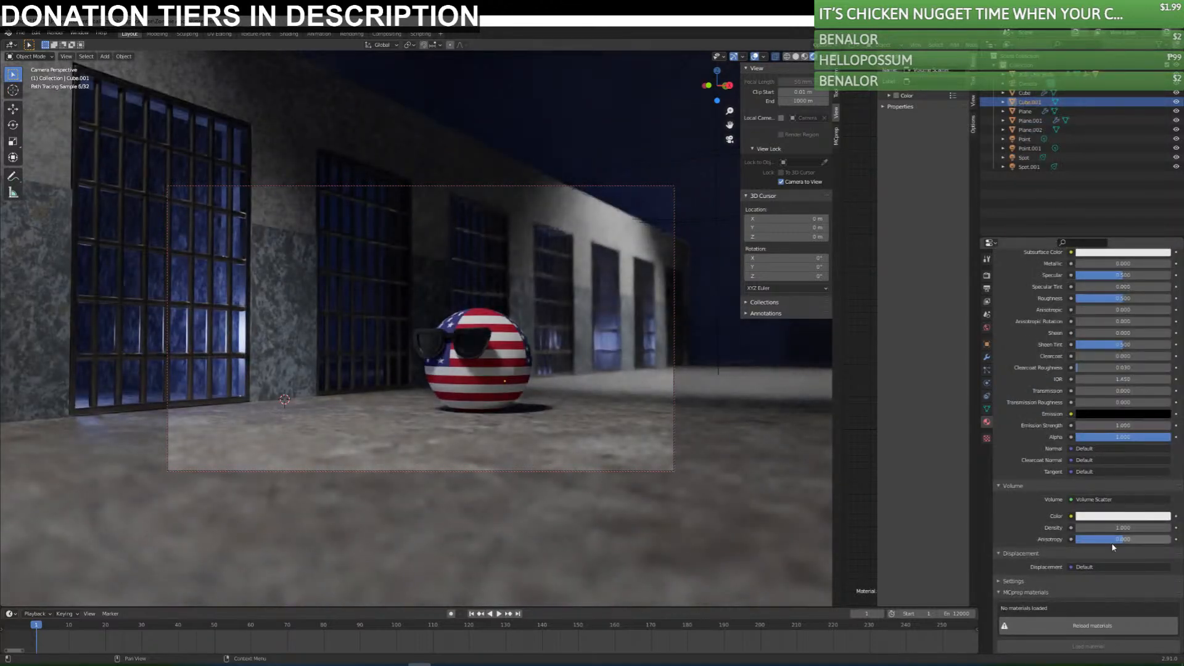
mouse_move(1123, 528)
left_mouse_down()
mouse_move(1135, 528)
mouse_move(1118, 528)
left_mouse_up()
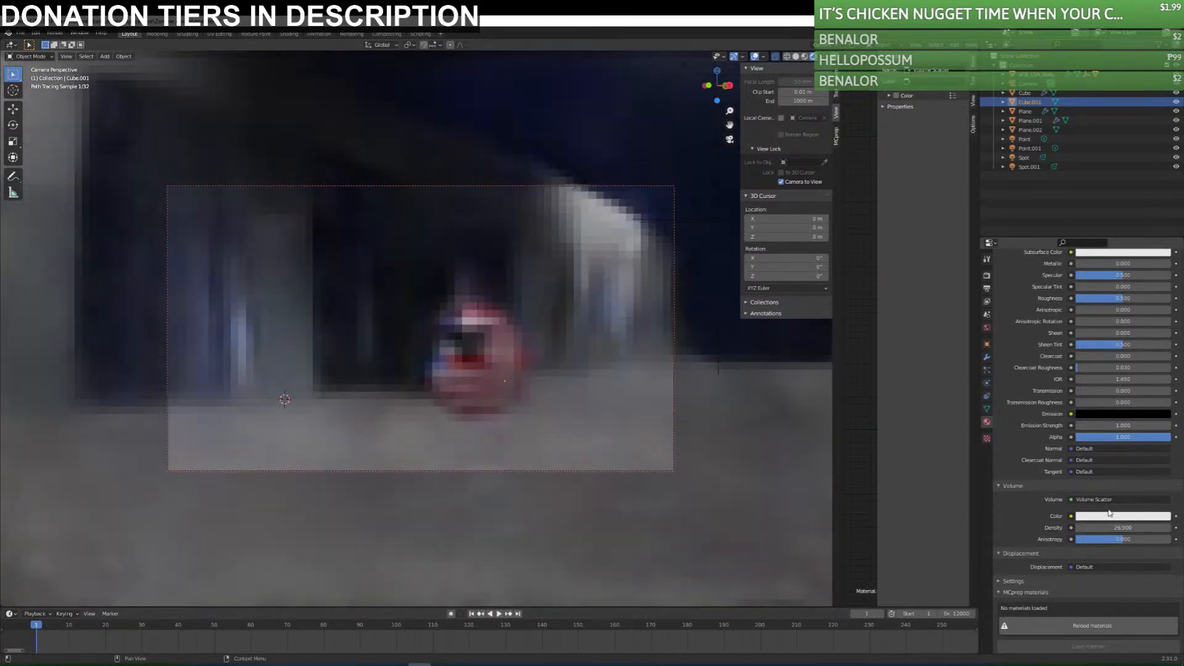
left_click(1110, 501)
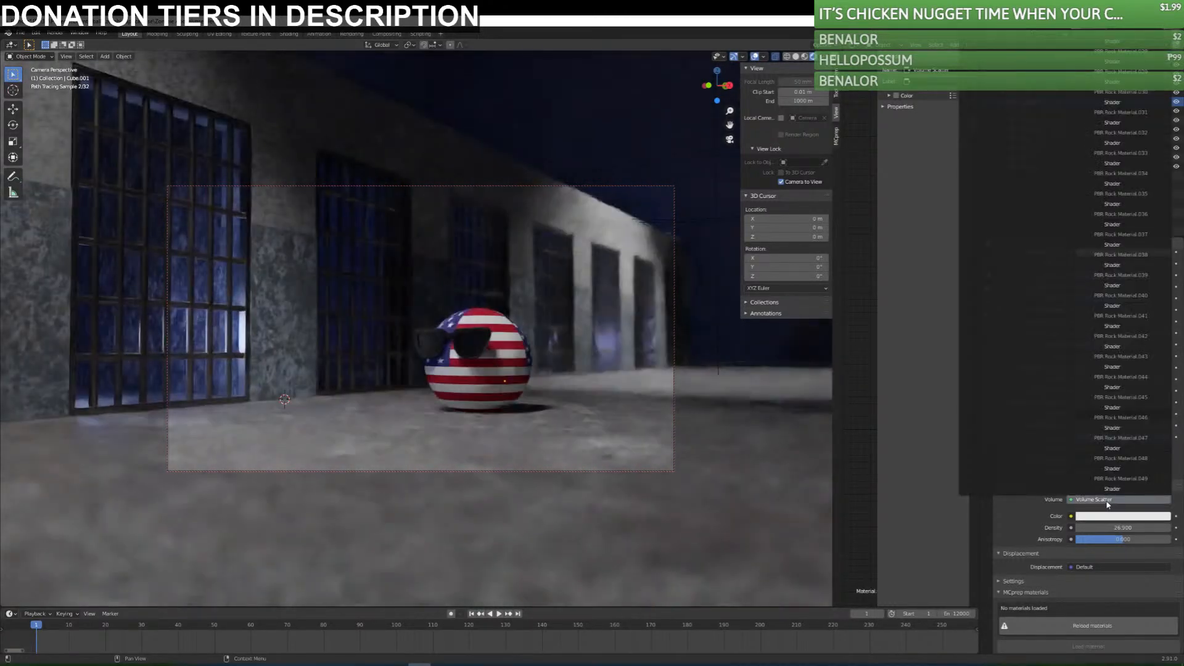
left_click(1051, 240)
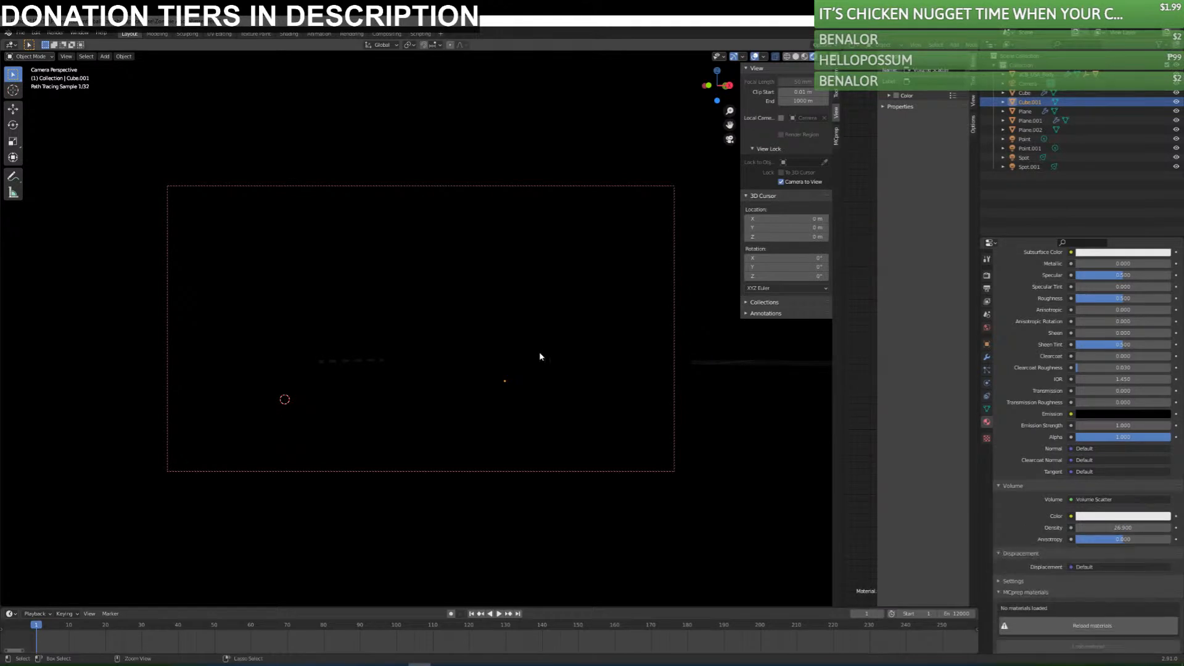
Undo the Volume Scatter and density changes on the cube's material.
left_click(346, 105)
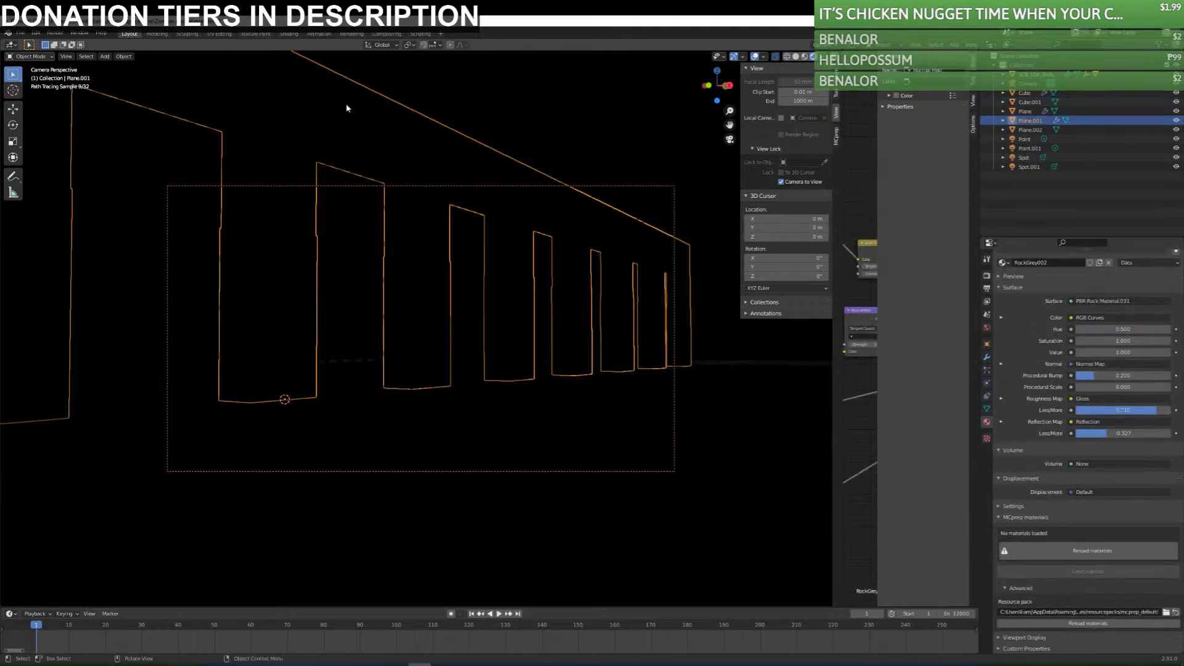
left_click(469, 92)
key("ctrl+z")
key("ctrl+z")
key("ctrl+z")
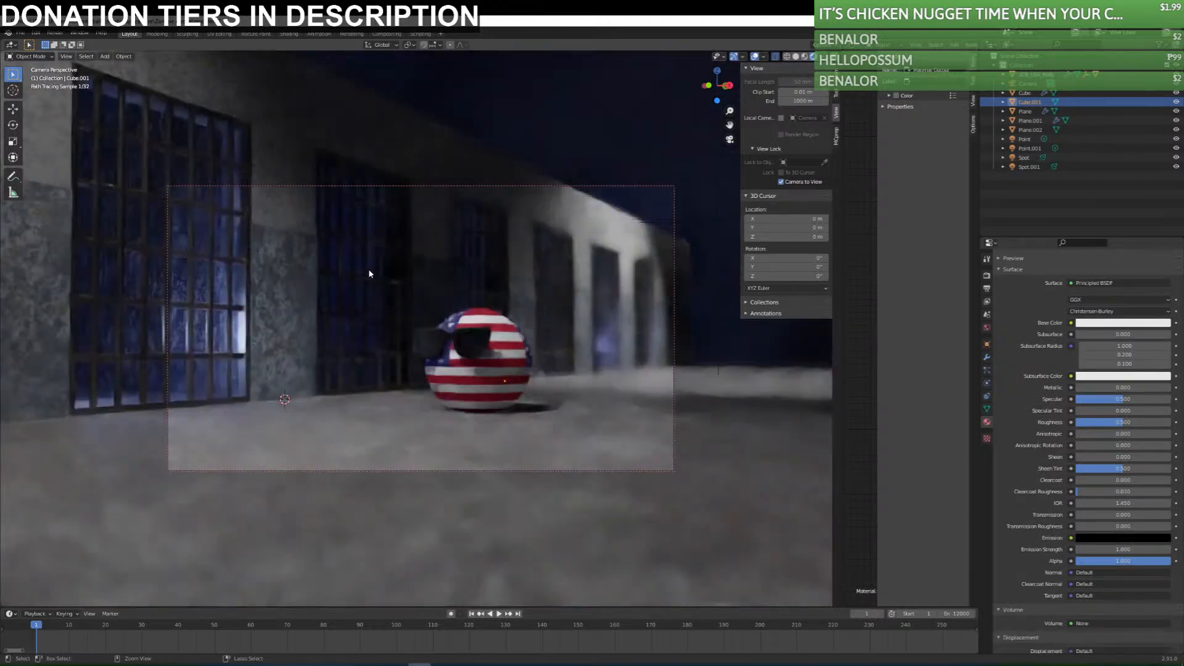
Set the volume shader of the cube's material to Subsurface Scattering and review its settings.
left_click(1081, 623)
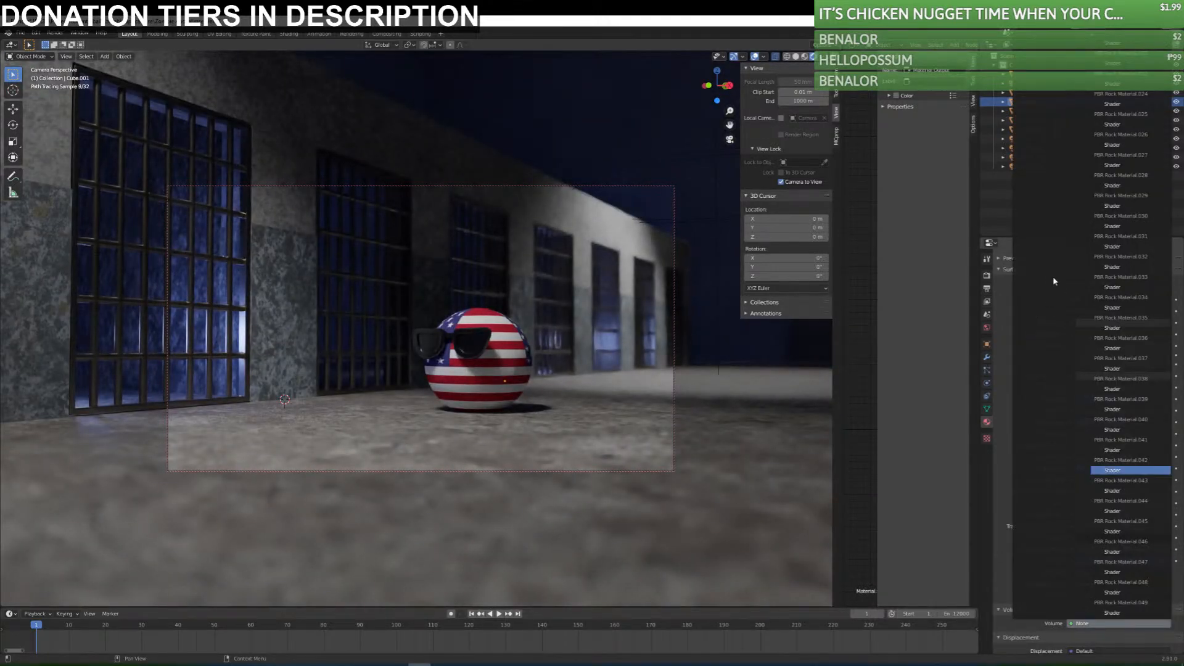
mouse_move(1095, 47)
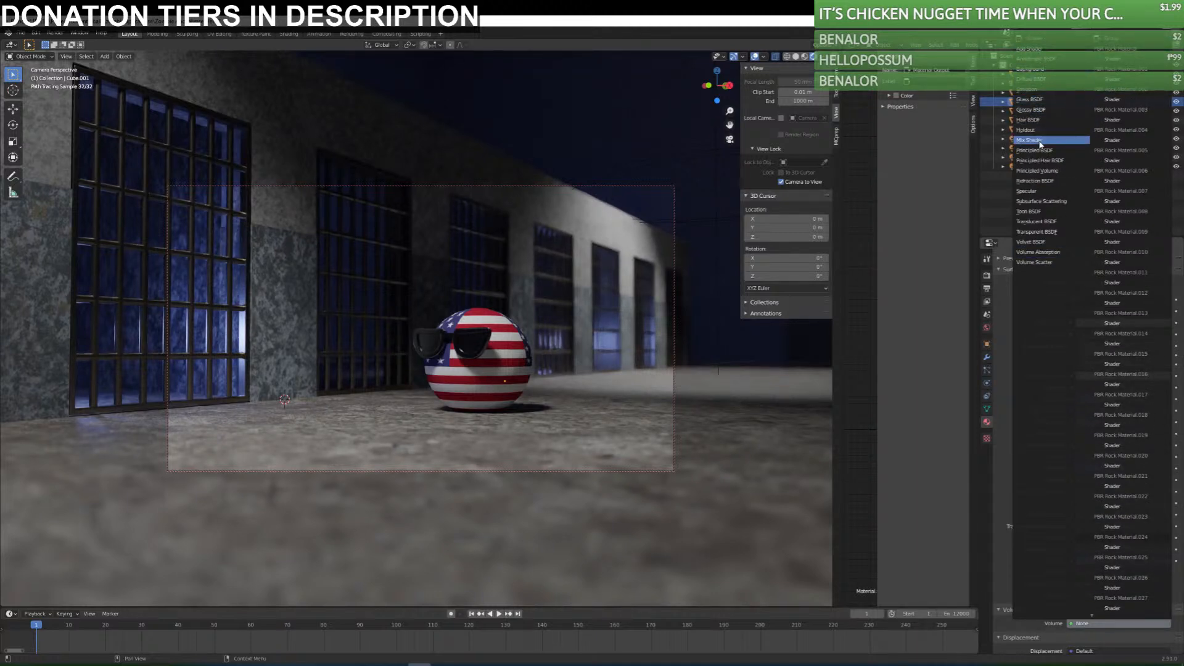
left_click(1053, 202)
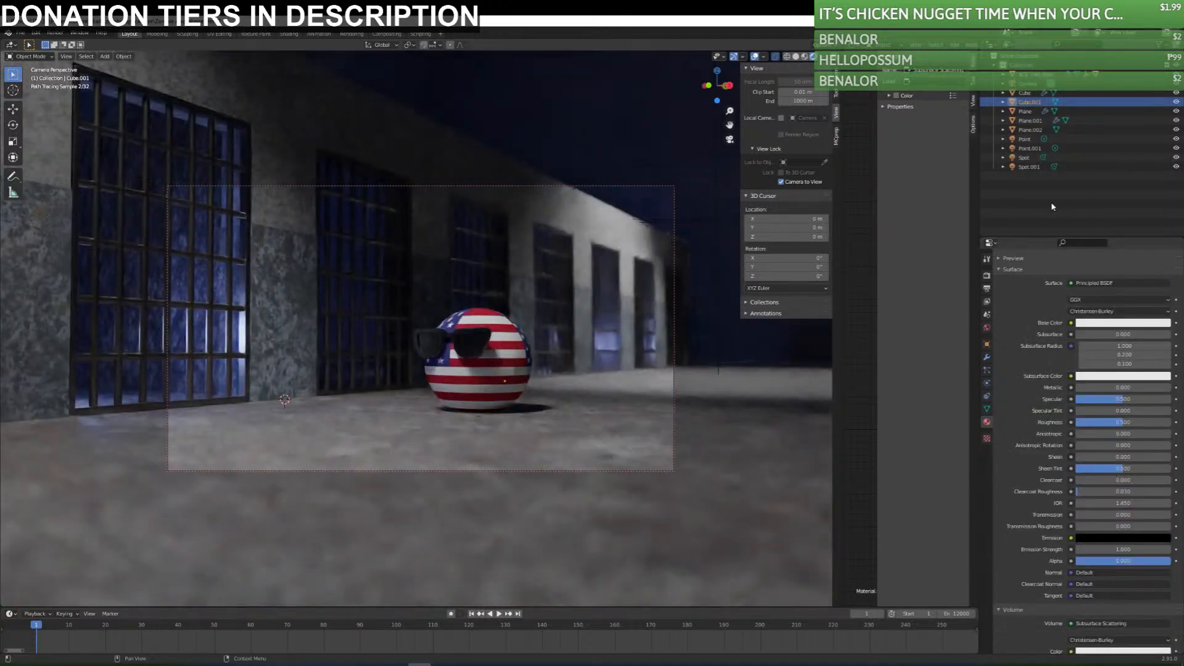
scroll(1043, 619, "down", 5)
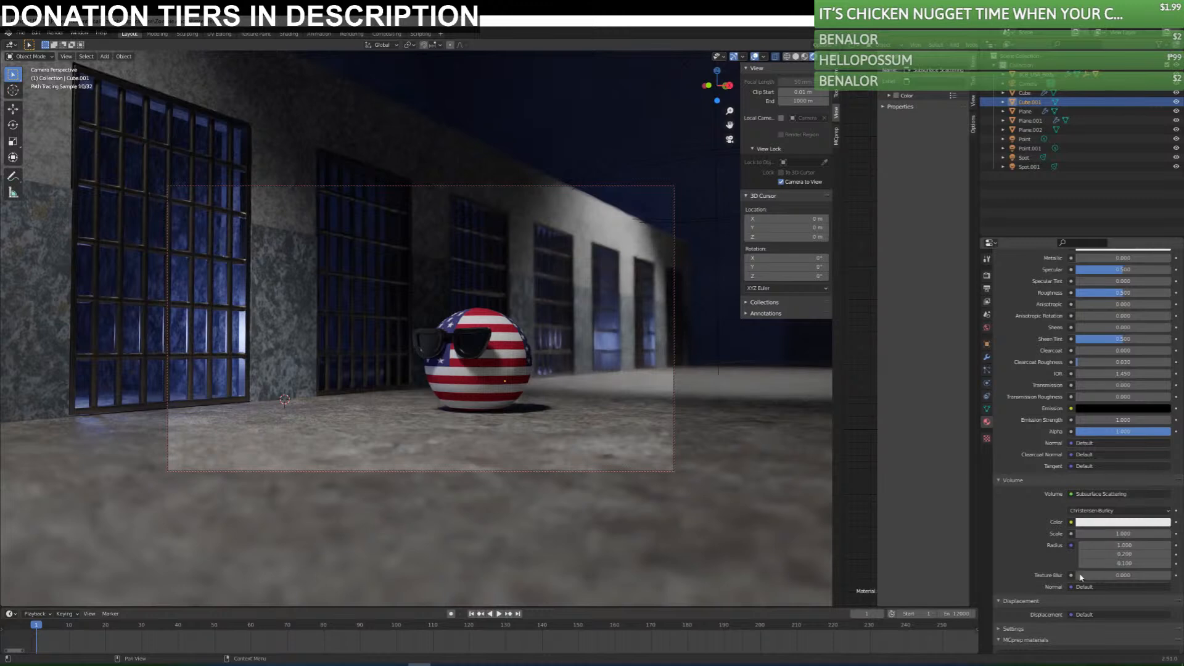
scroll(1005, 611, "up", 7)
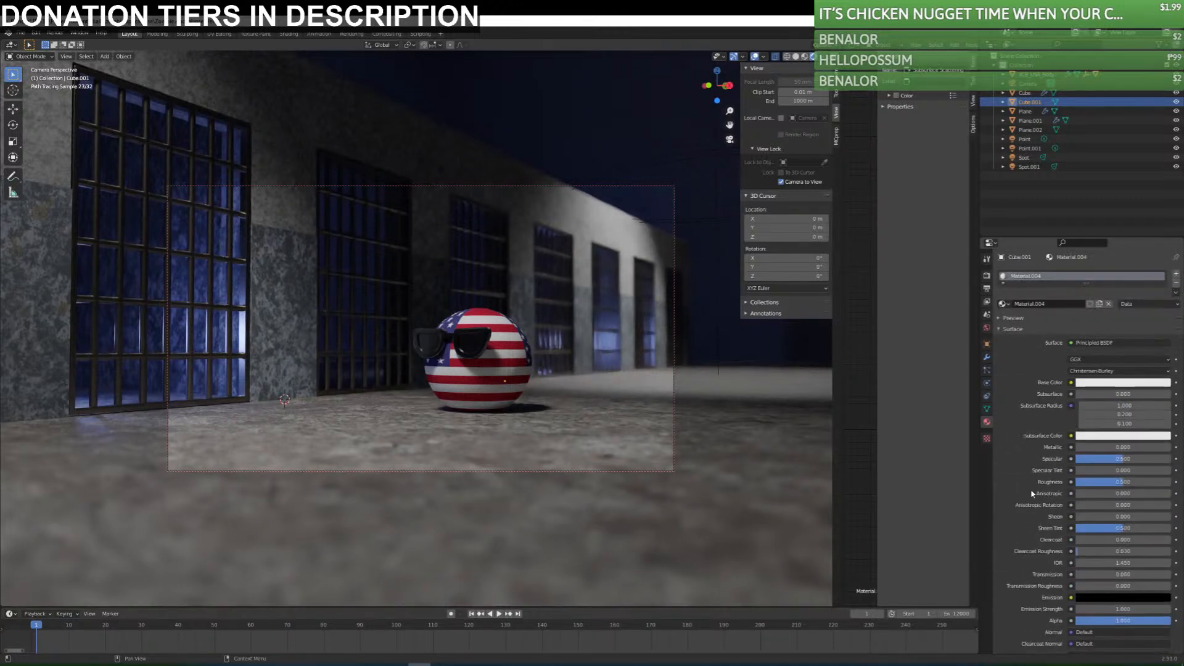
Try Volume Absorption and Volume Scatter as the surface shader of the enclosing cube's material.
left_click(1093, 342)
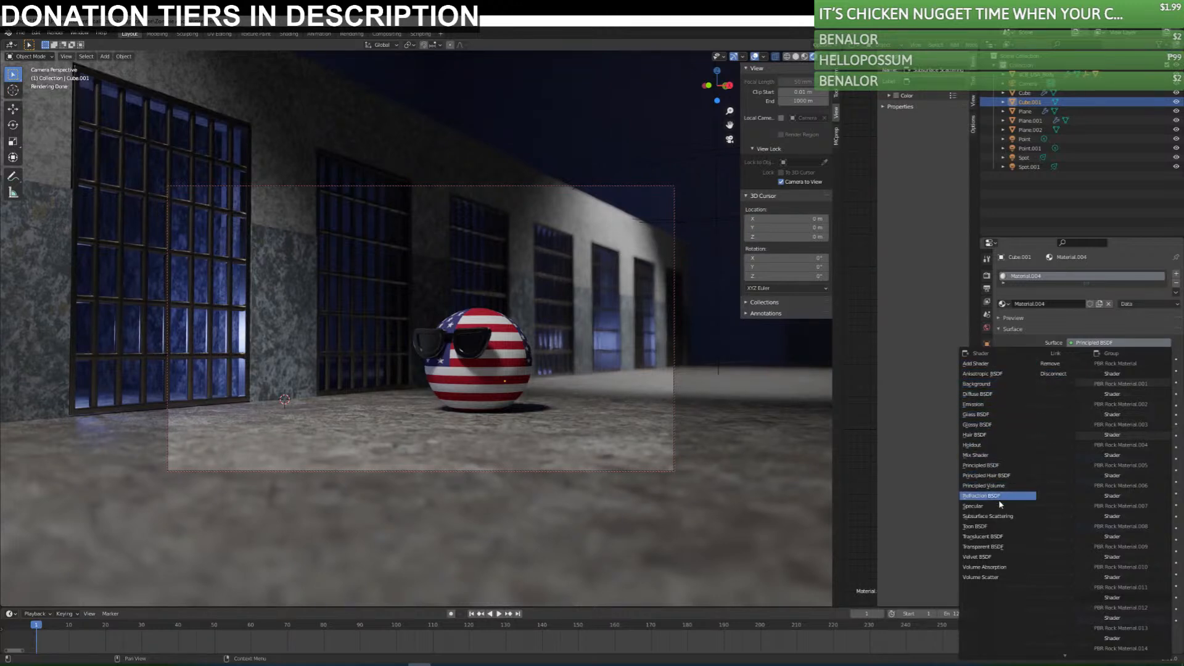
left_click(999, 568)
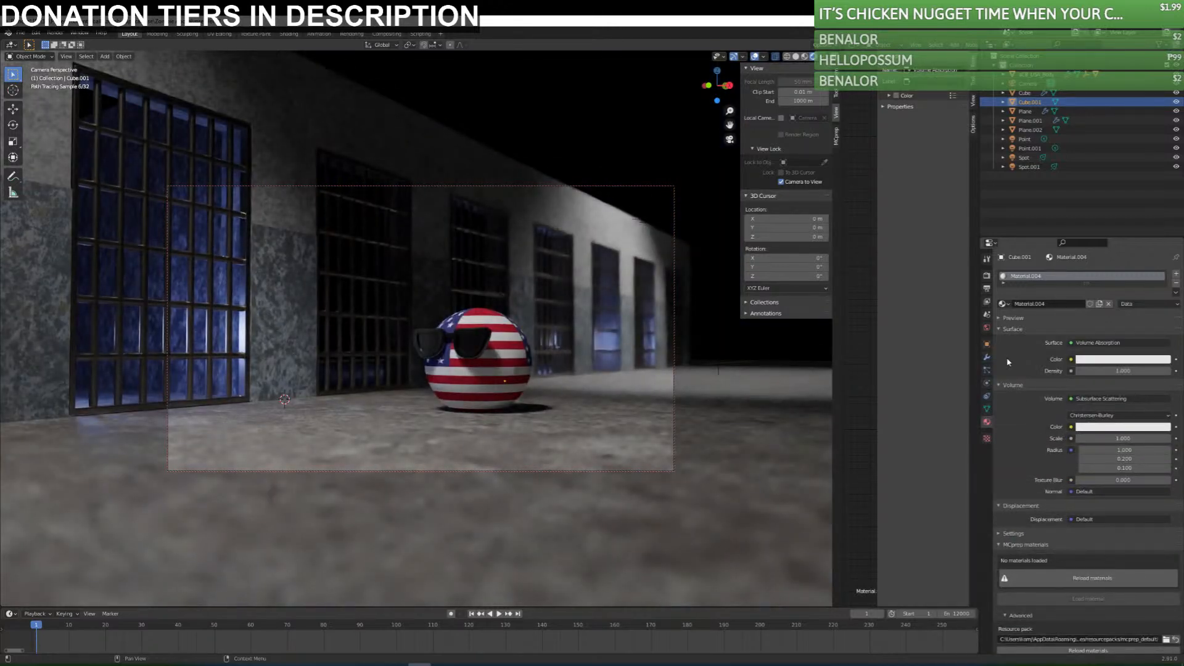
left_click(1101, 343)
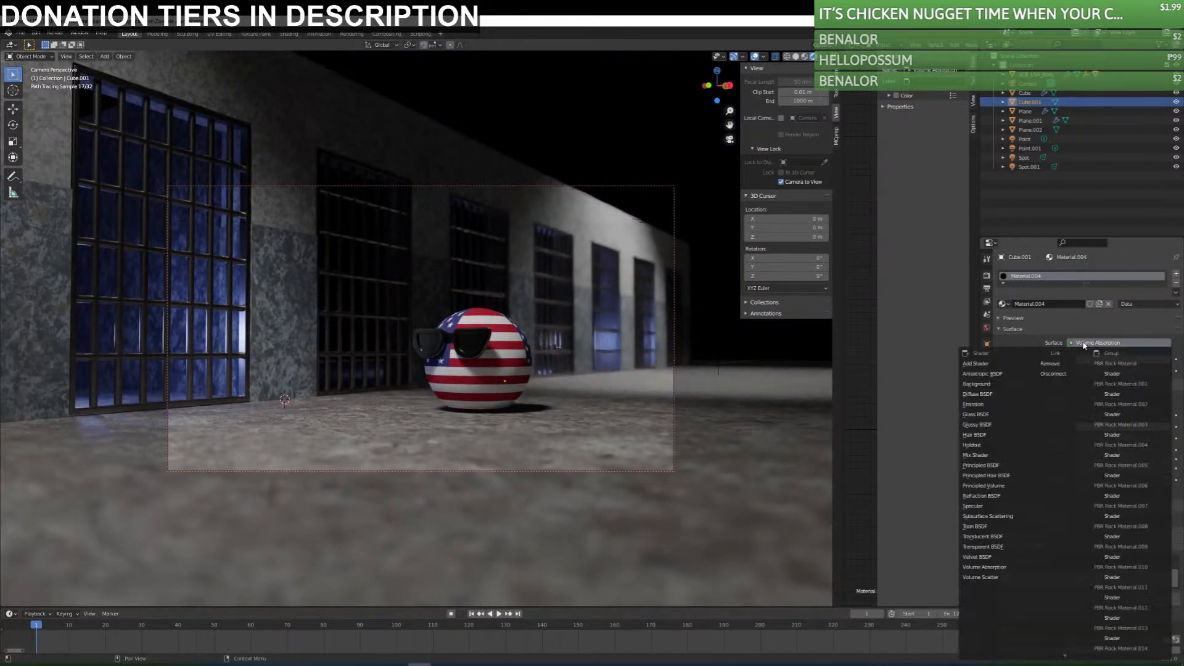
left_click(1011, 578)
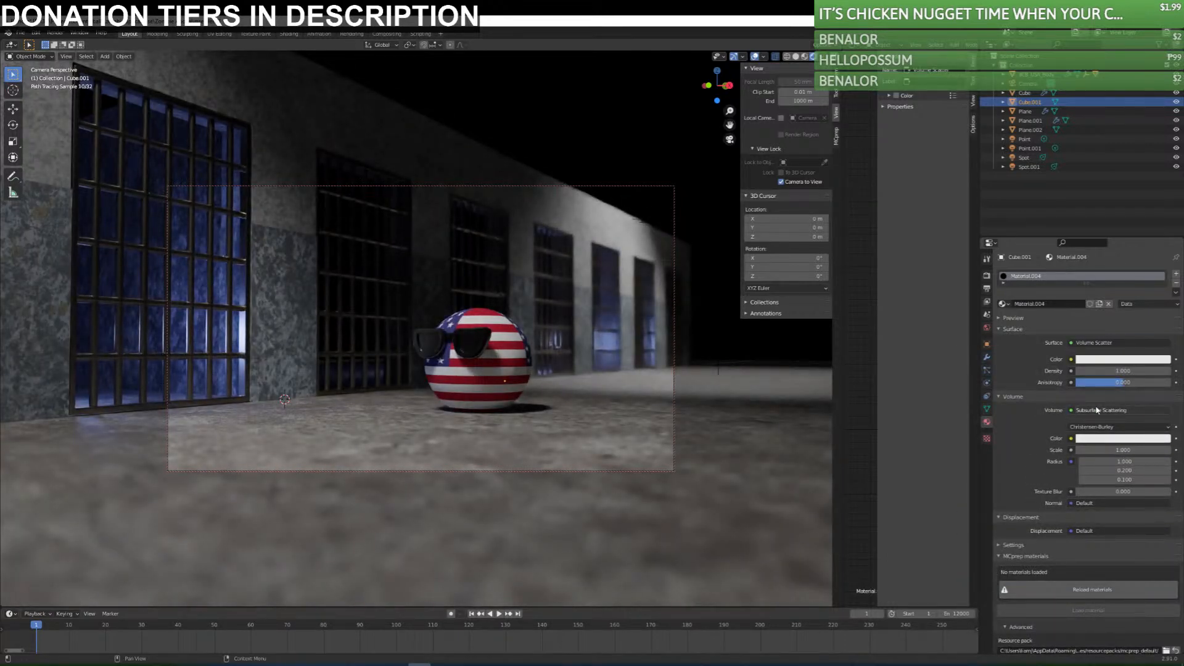
left_click(1090, 342)
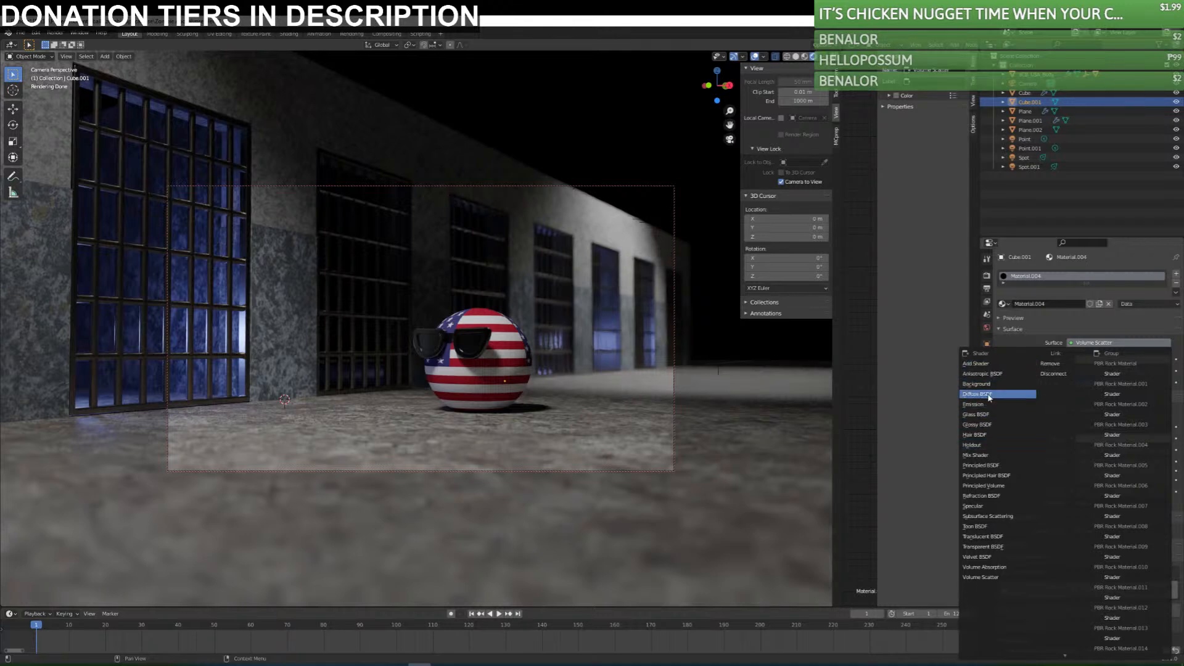
left_click(1005, 515)
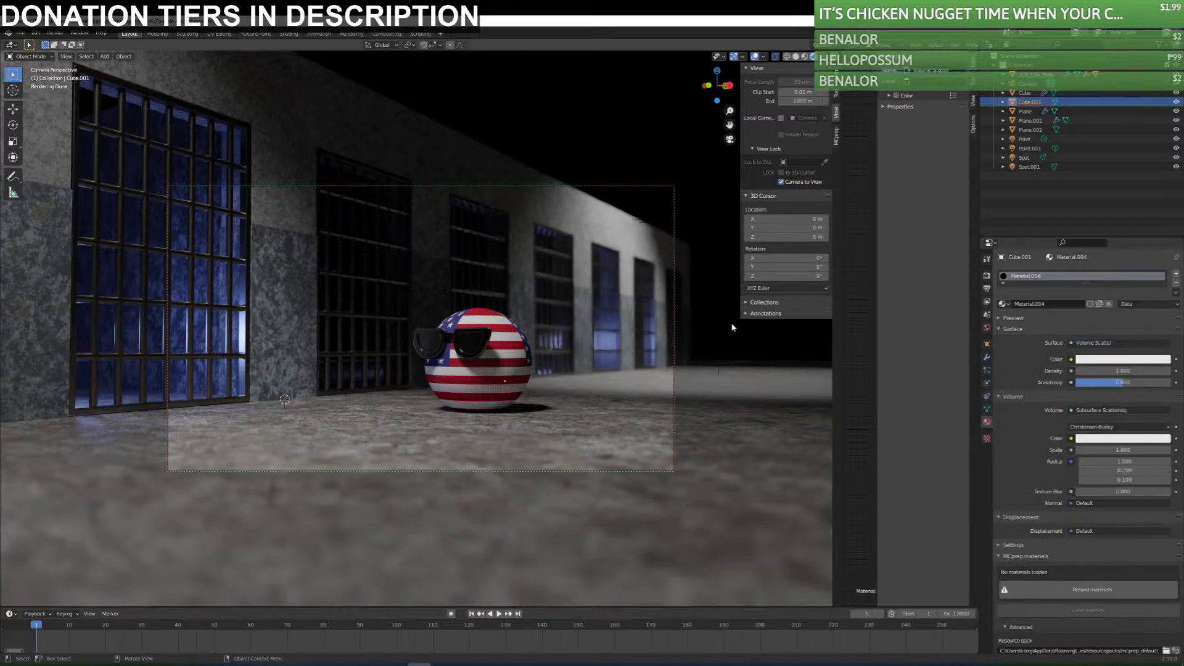
Delete the enclosing cube and save the scene.
key("Delete")
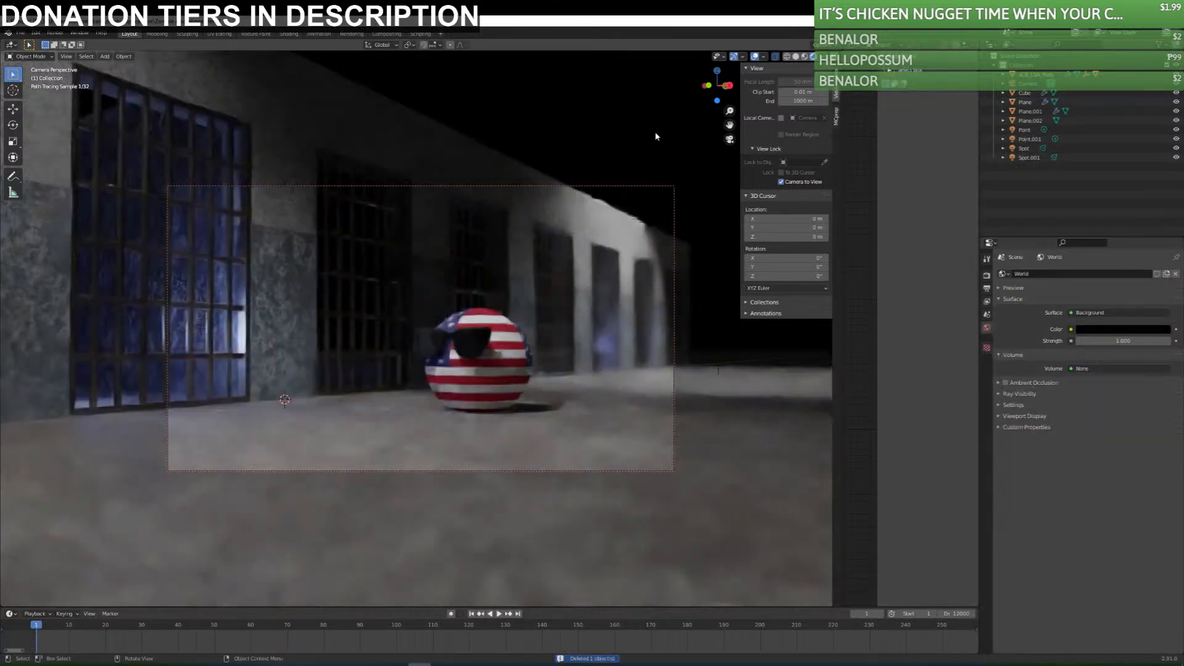
key("ctrl+s")
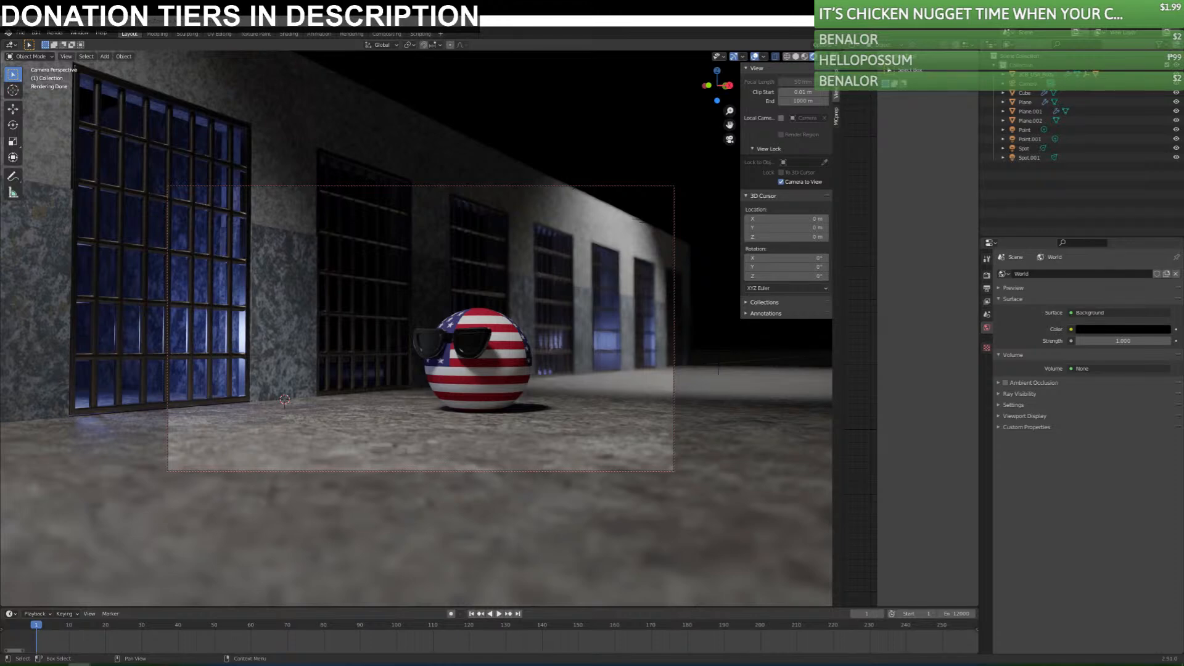
Check the volumetric lighting tutorial in the browser and move its window away from the Blender workspace.
key("shift+super+Left")
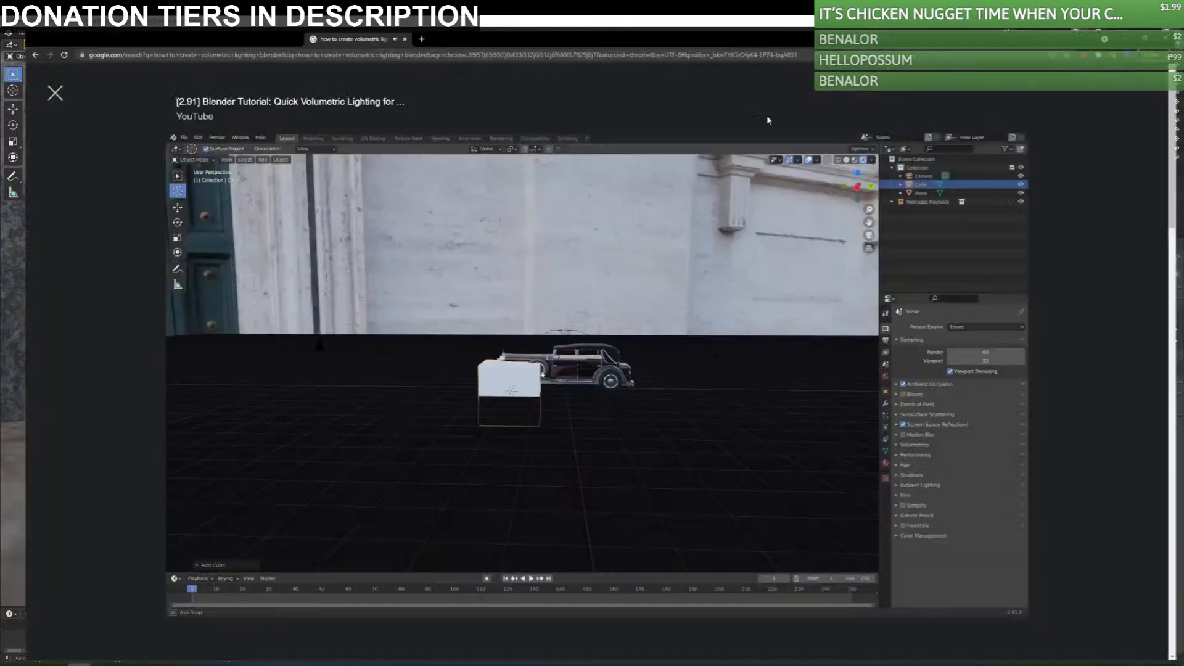
key("shift+super+Right")
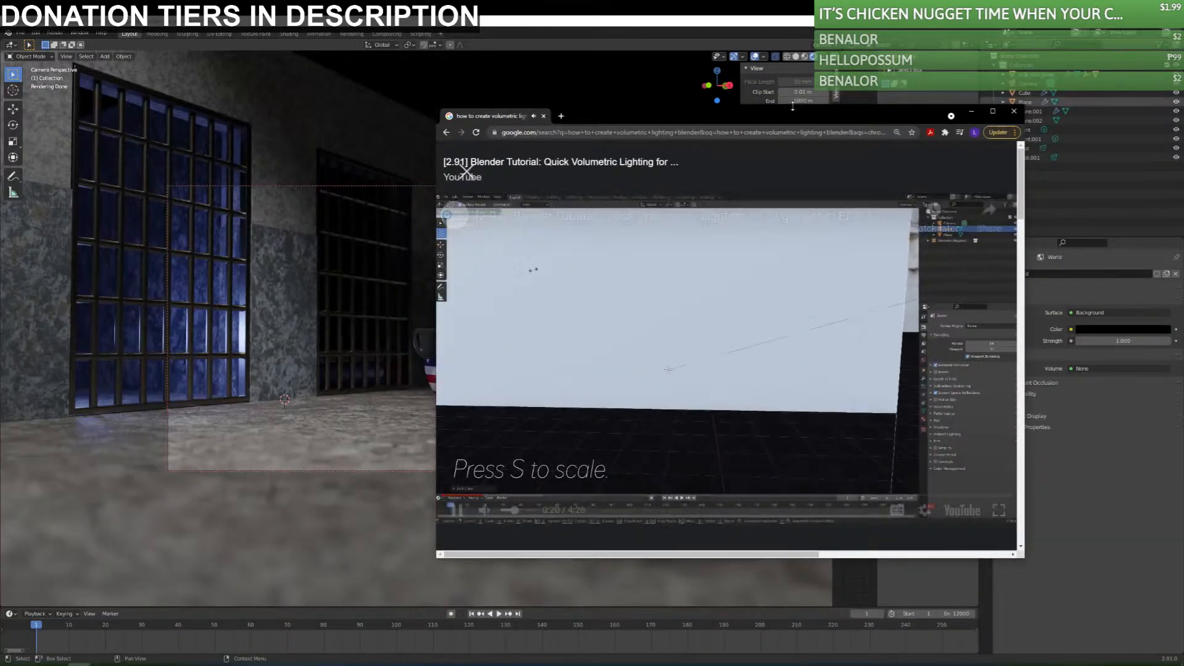
left_click_drag(770, 116, 1183, 101)
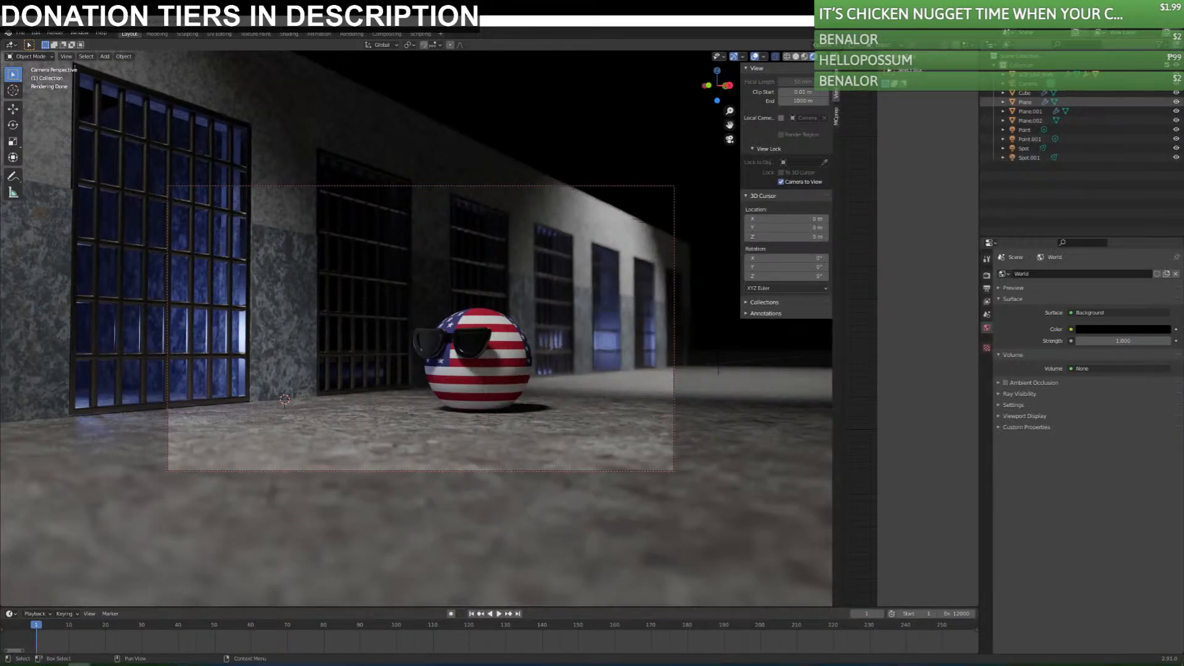
Add a new cube at the scene's center and scale it up until it surrounds the prison.
middle_click_drag(564, 308, 535, 320)
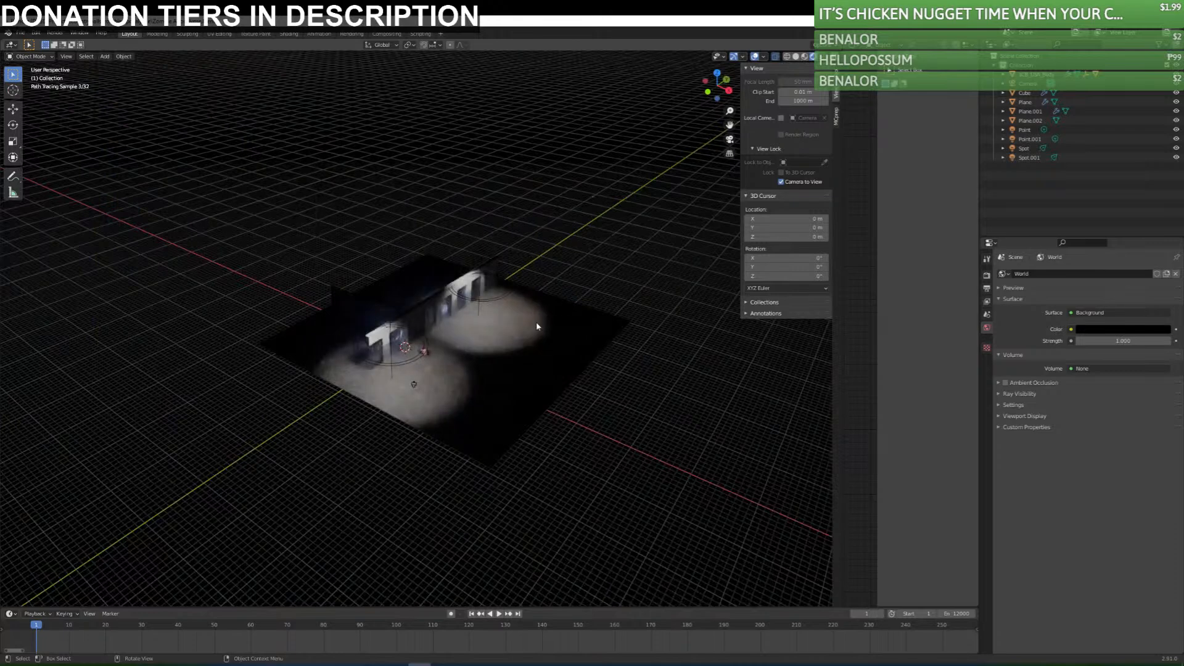
scroll(531, 322, "down", 3)
key("shift+a")
left_click(585, 318)
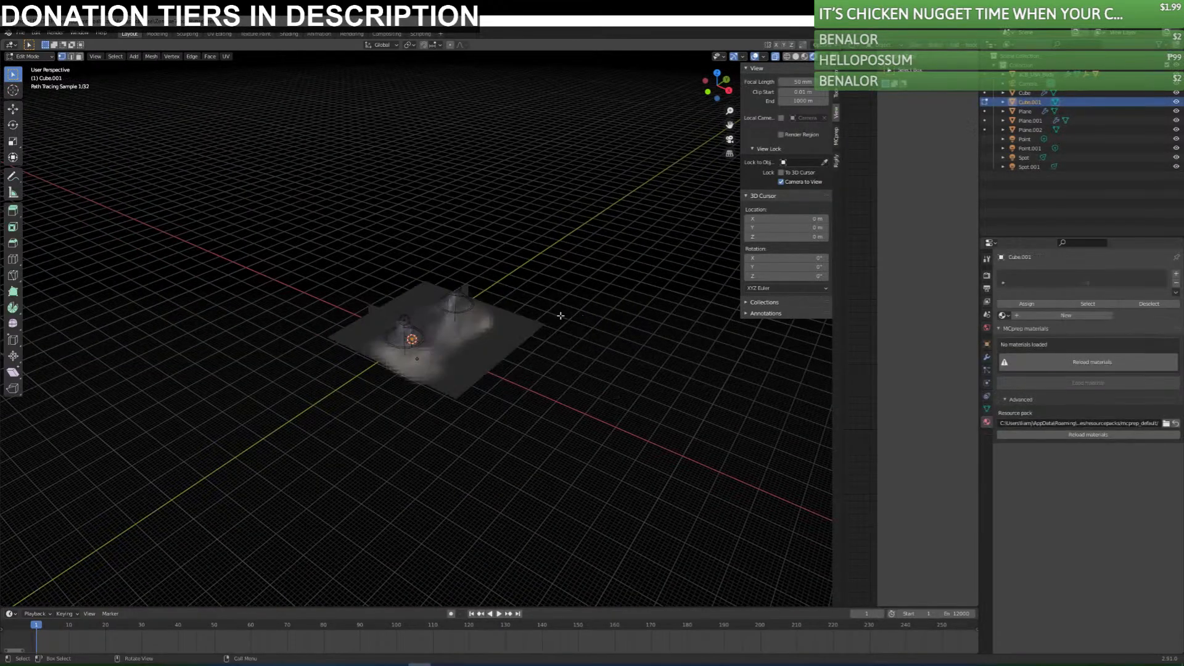
key("s")
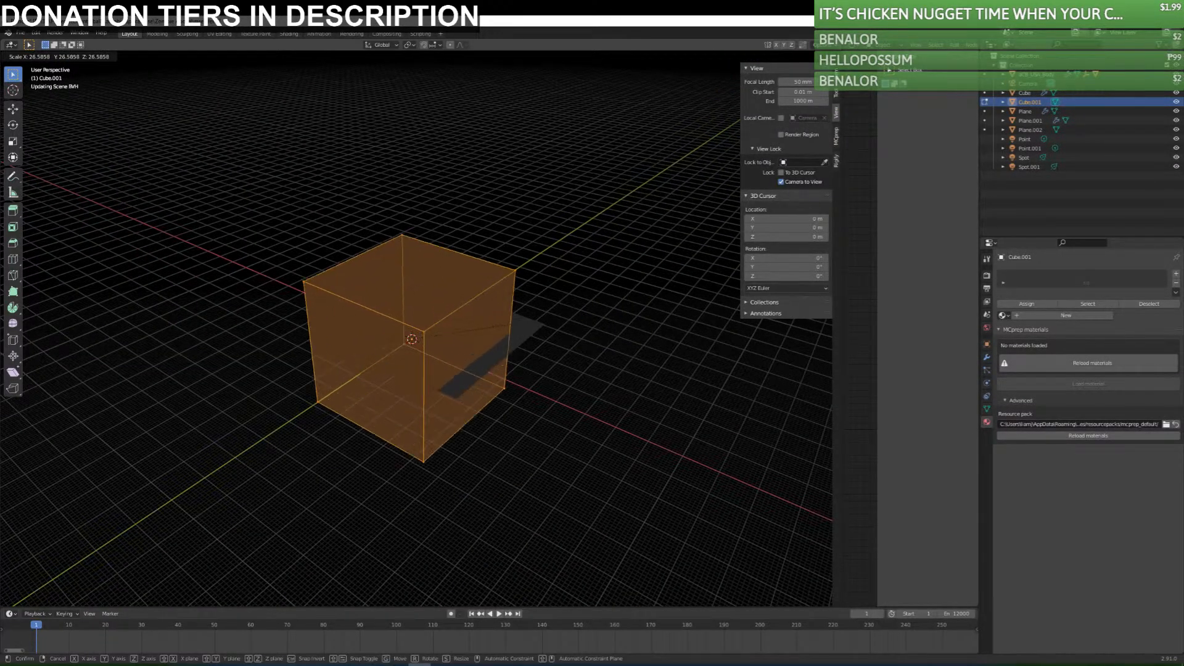
left_click(333, 475)
Stretch the new cube along the Y axis and shift it along Y to enclose the prison corridor.
key("s")
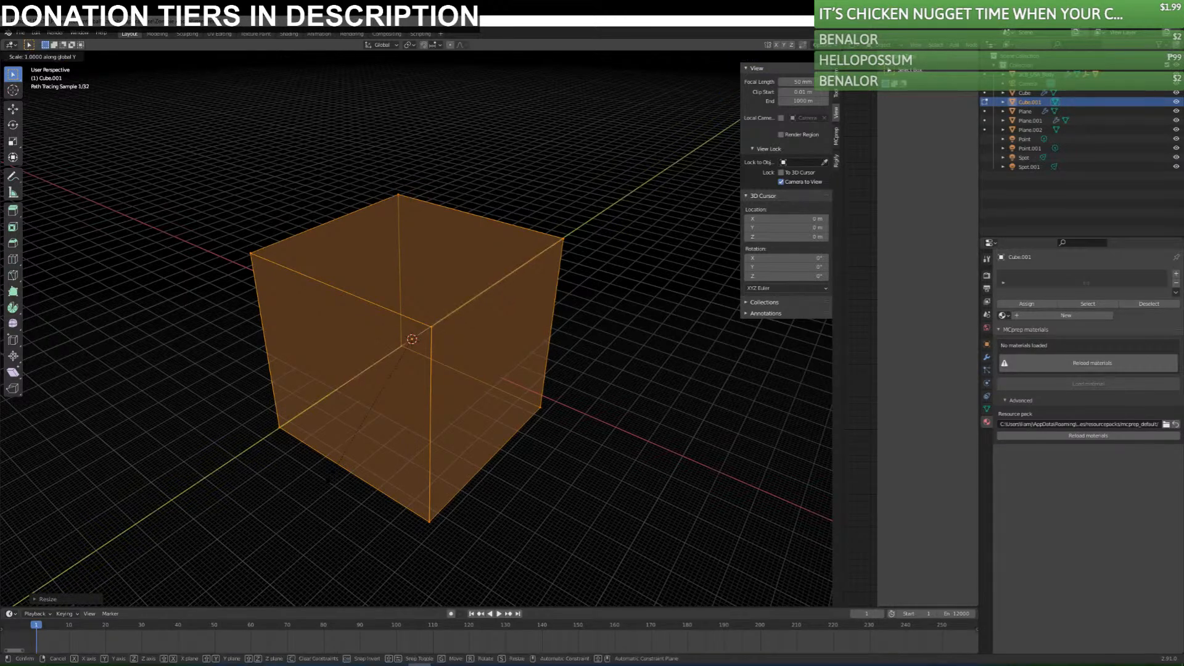
key("y")
left_click(734, 339)
key("g")
key("y")
left_click(780, 302)
key("Tab")
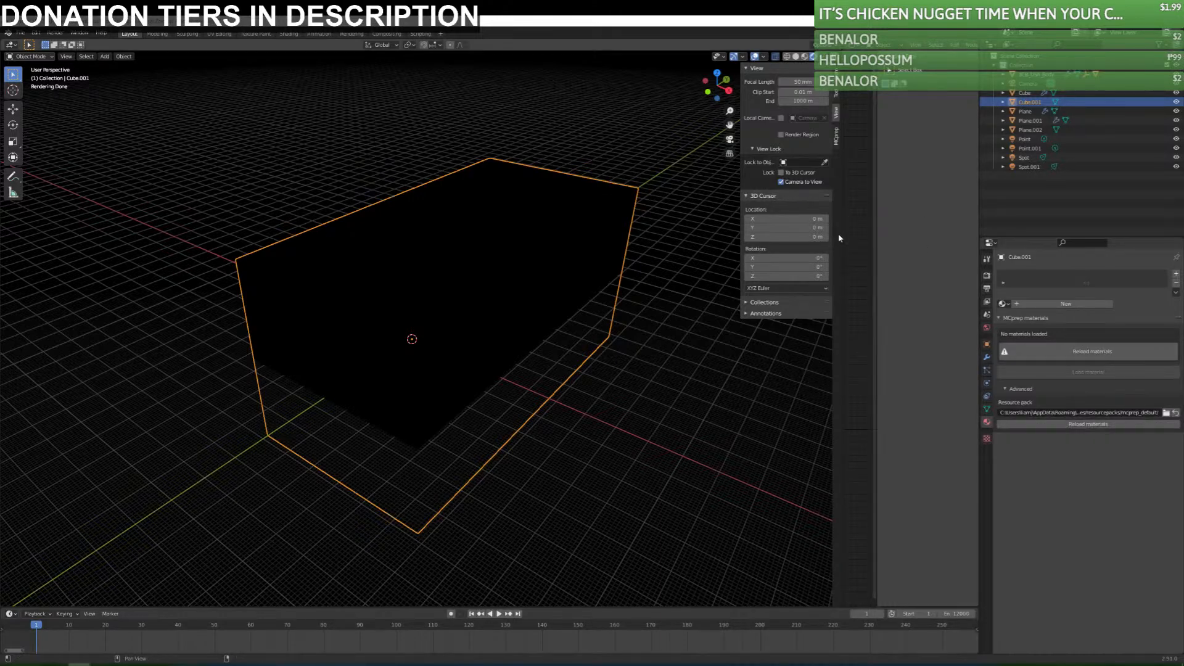
Enlarge the shader editor, create a new material for the cube and delete its default Principled BSDF node.
left_click_drag(839, 357, 594, 346)
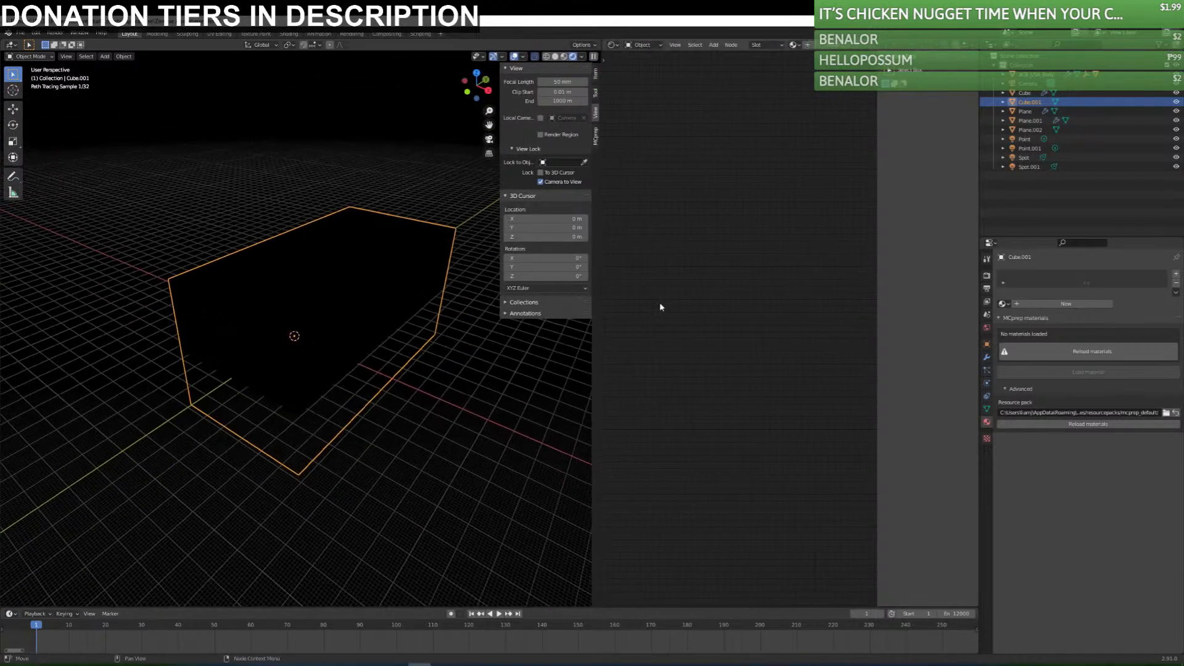
left_click(1040, 304)
middle_click_drag(812, 349, 659, 313)
left_click(695, 303)
key("x")
Add a Principled Volume node and connect its Volume output to the Surface input of the Material Output.
key("shift+a")
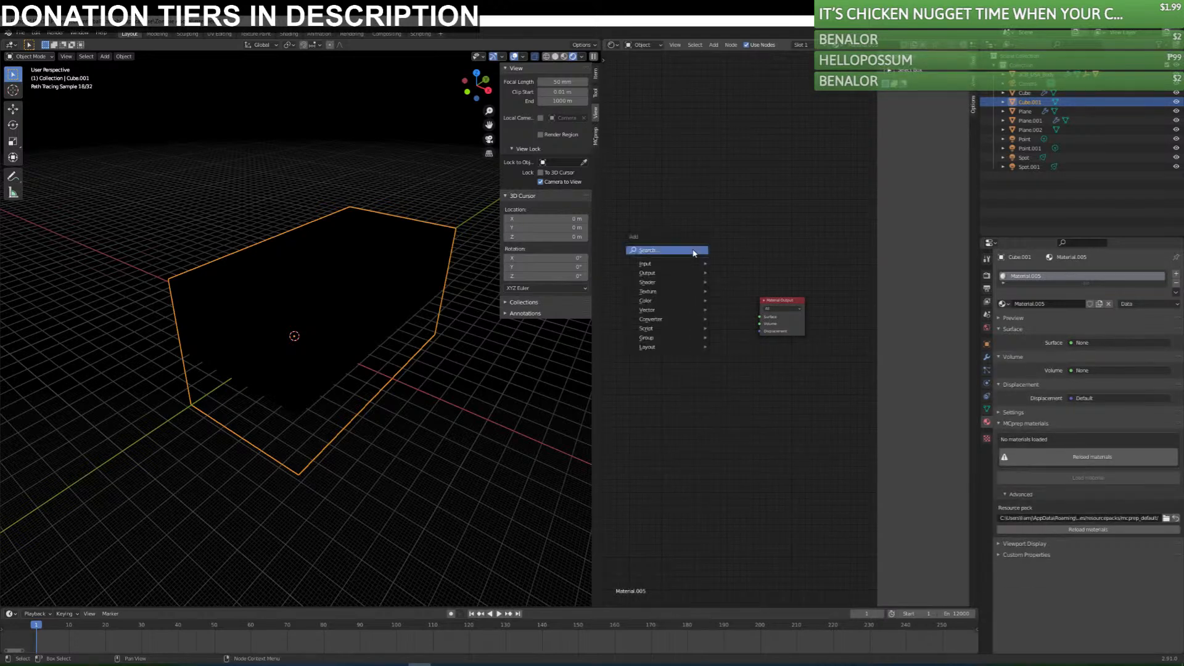
left_click(684, 250)
type("volum")
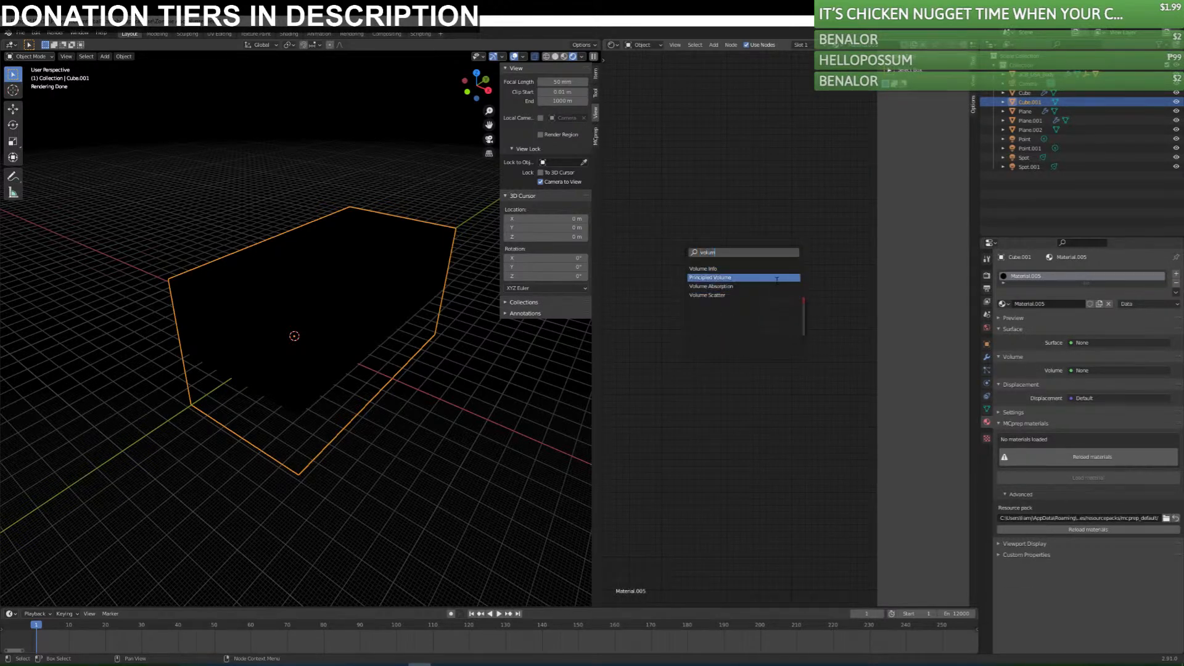
left_click(723, 279)
left_click(706, 292)
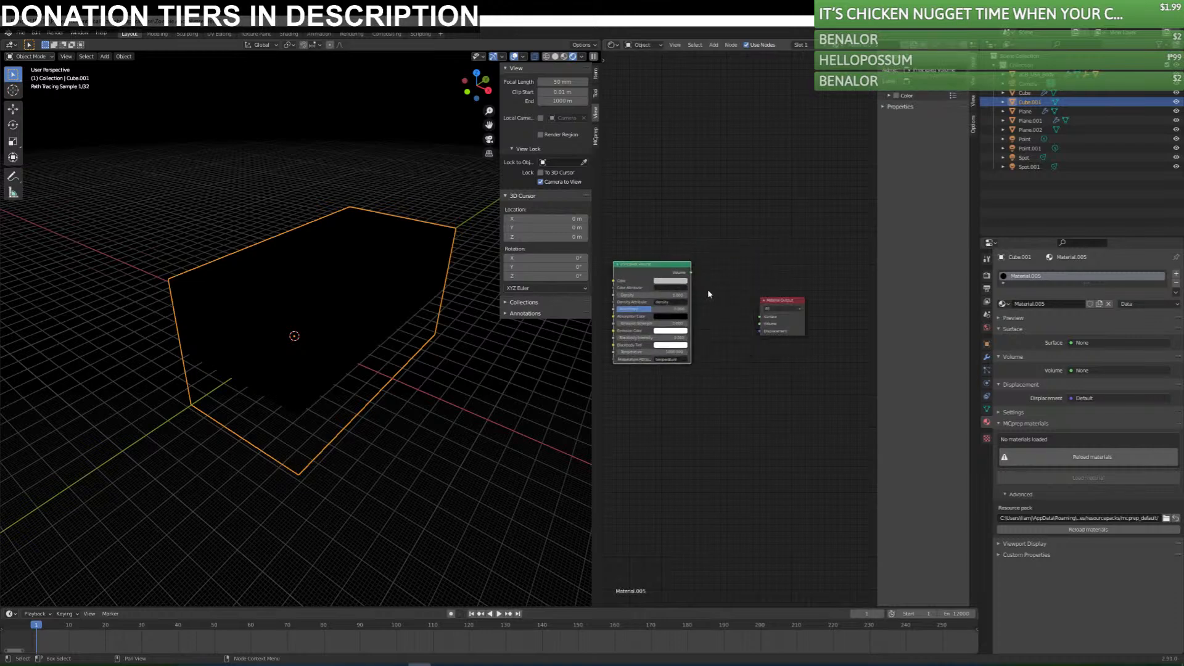
left_click_drag(692, 272, 760, 316)
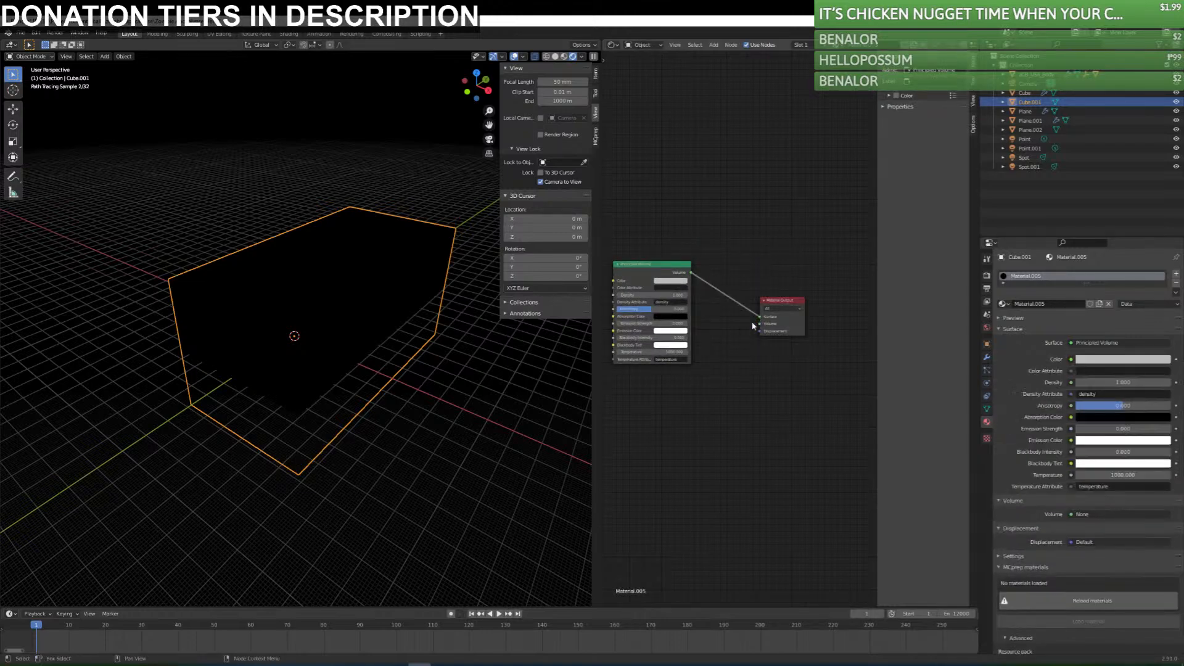
Try a Principled Volume density of about 5.8 and check the cube from inside and outside the camera view.
key("KP_0")
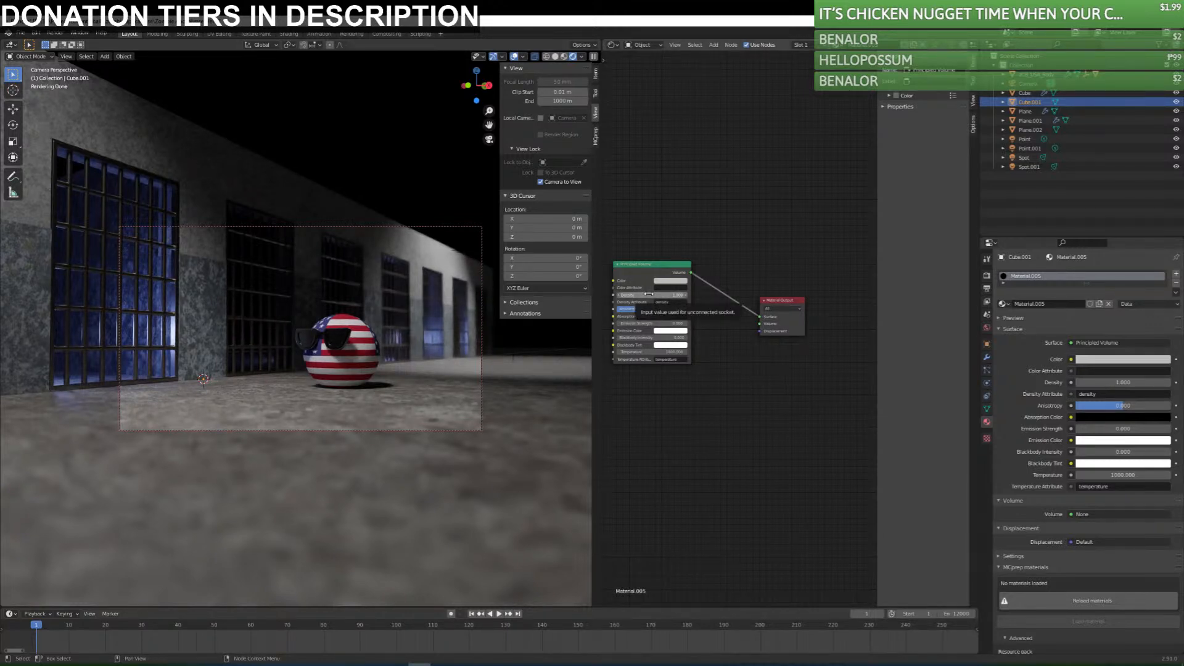
left_click_drag(649, 294, 695, 294)
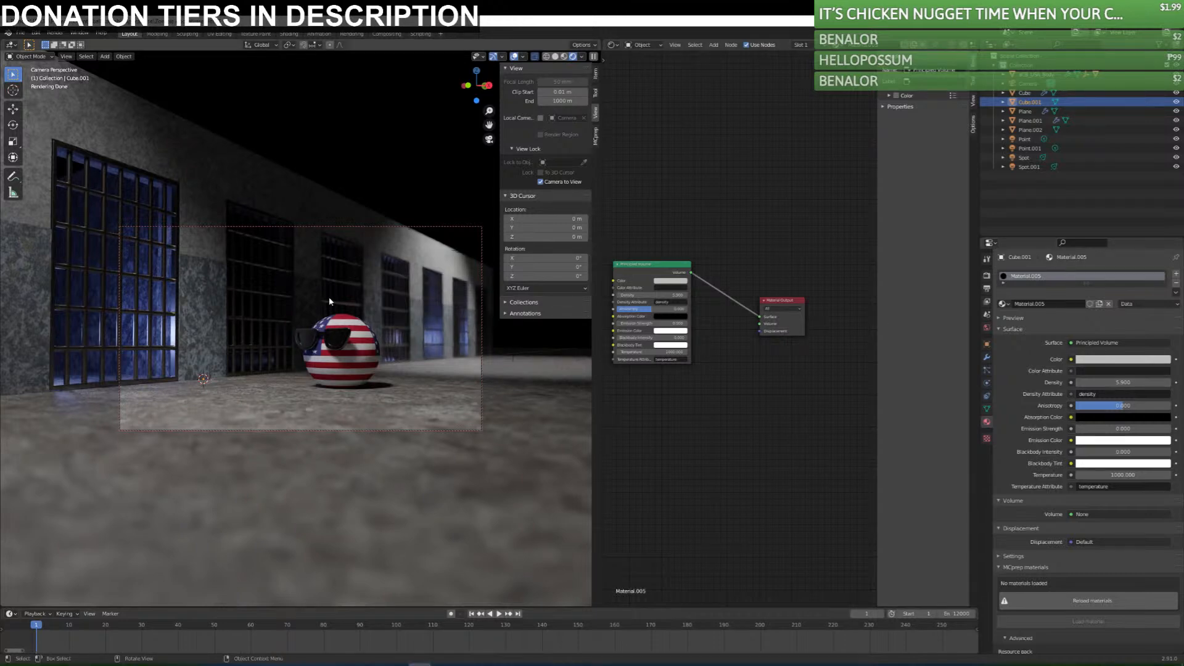
key("KP_0")
scroll(296, 339, "down", 5)
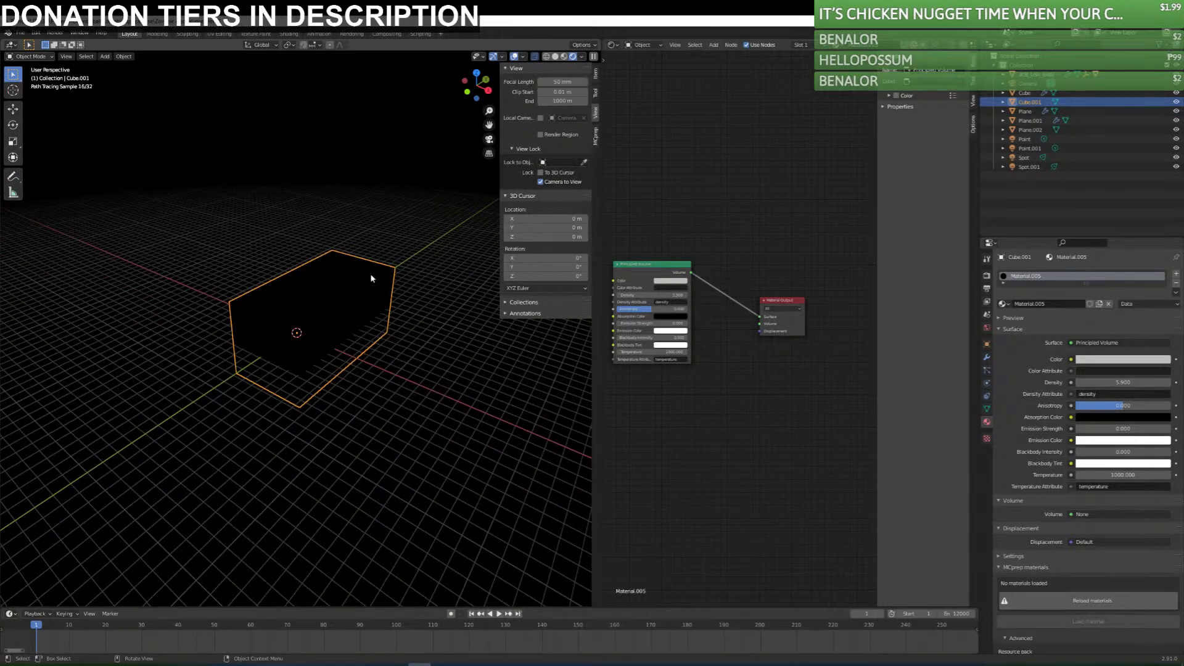
key("Tab")
key("Tab")
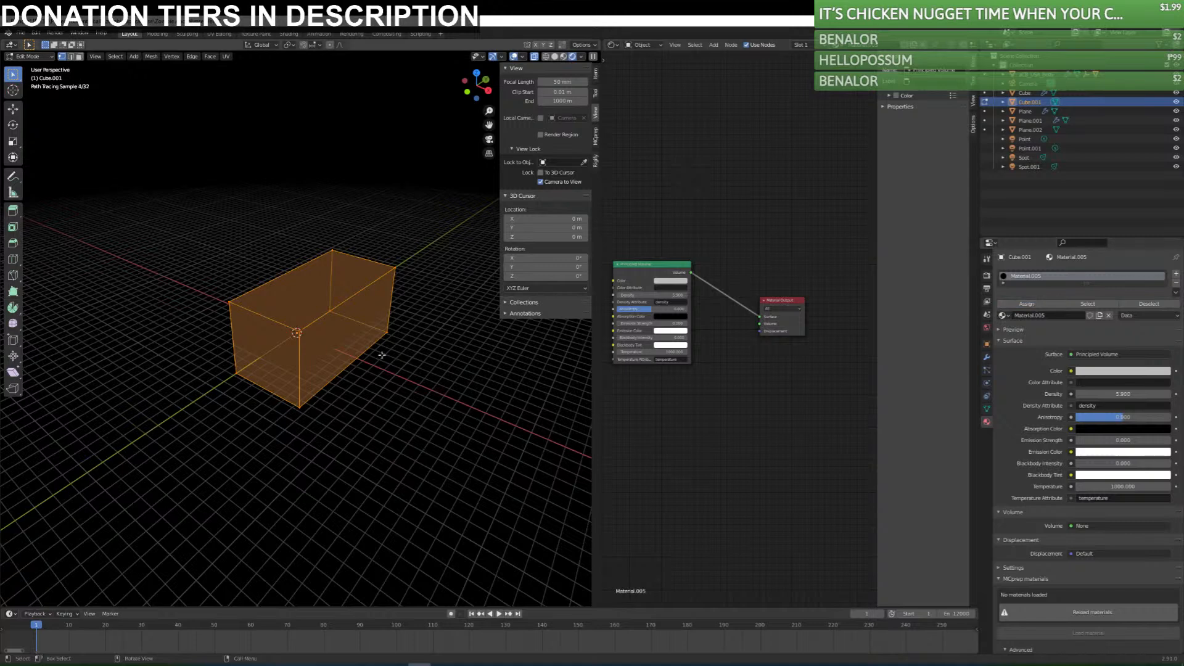
key("KP_0")
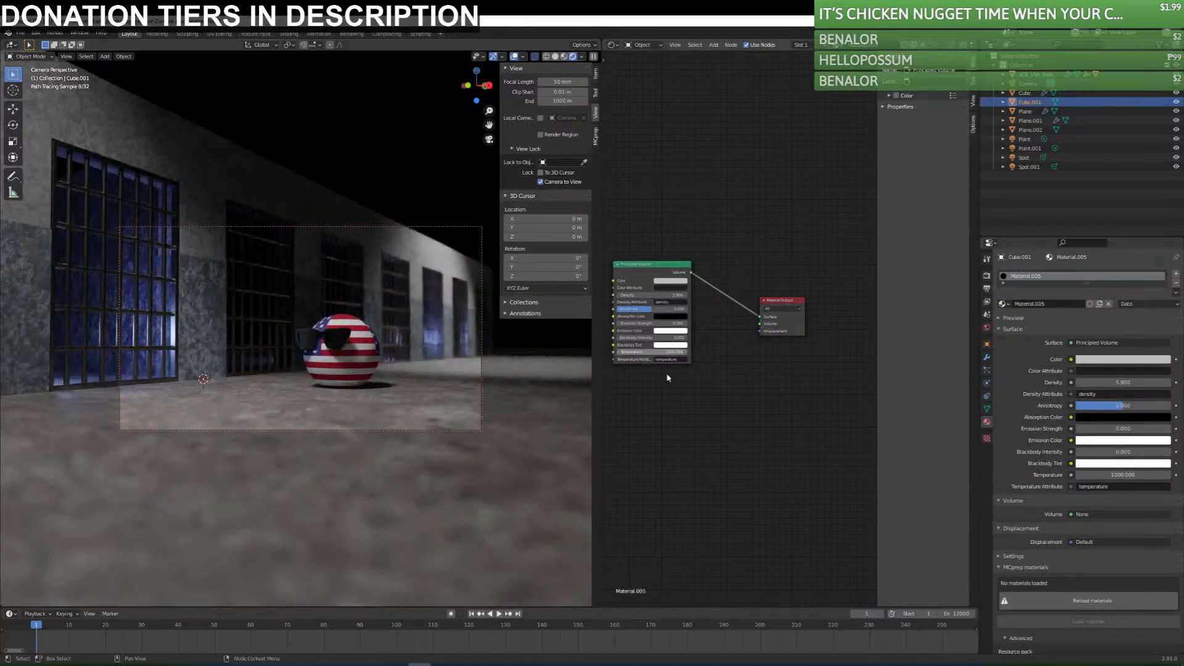
Set the density of the Principled Volume node to 0.1.
left_click_drag(665, 296, 665, 297)
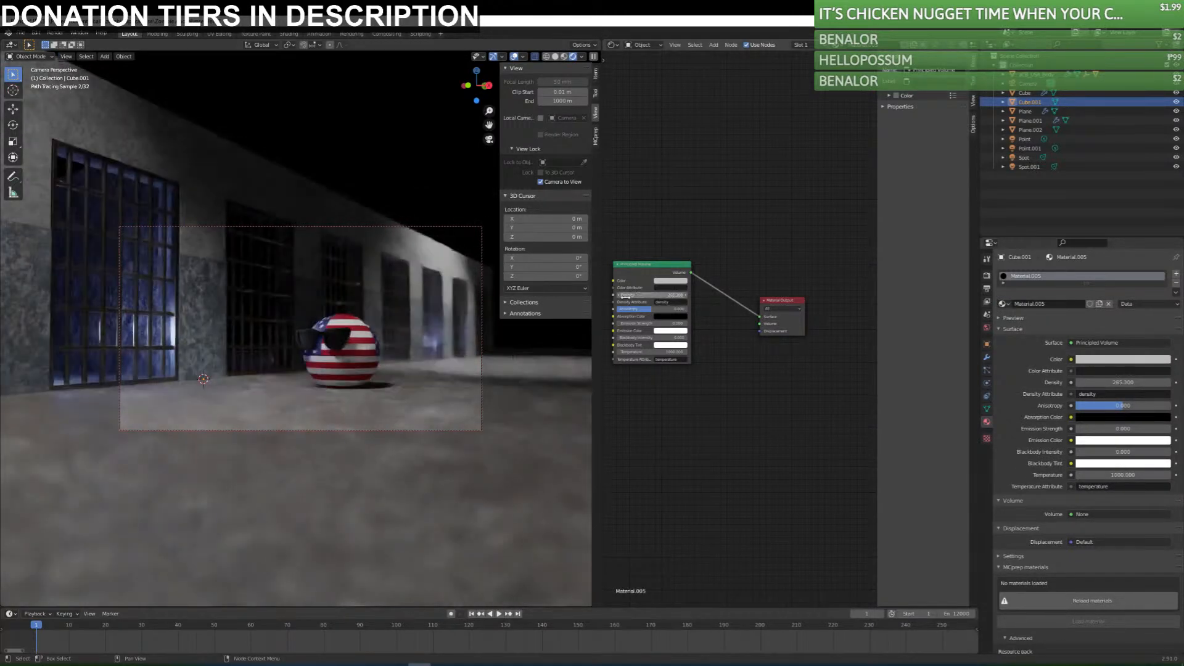
left_click(664, 297)
type("5")
key("Return")
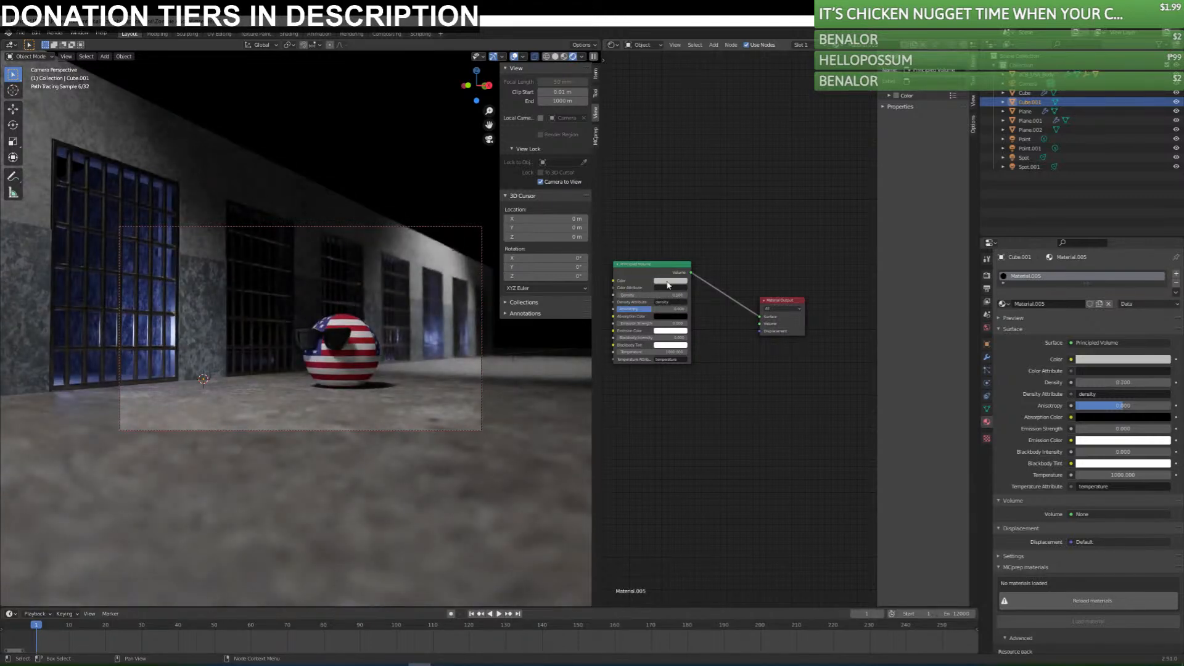
Change the Principled Volume color to a dark grey.
left_click(671, 280)
mouse_move(710, 232)
left_mouse_down()
mouse_move(710, 196)
mouse_move(710, 224)
left_mouse_up()
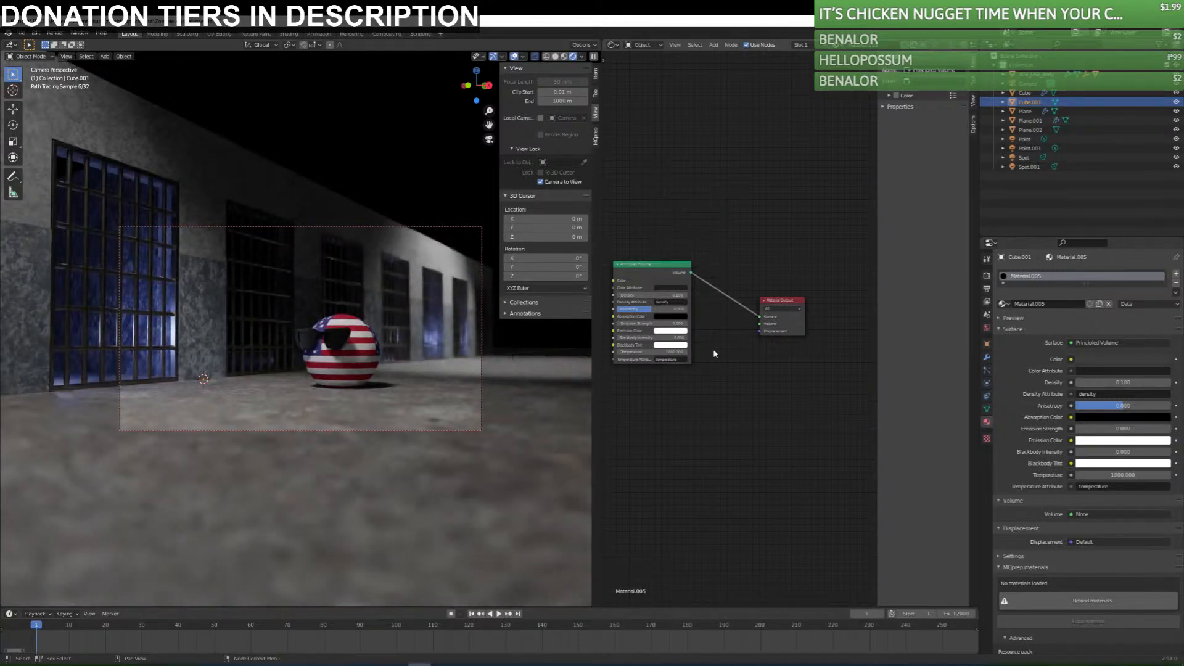
left_click(682, 279)
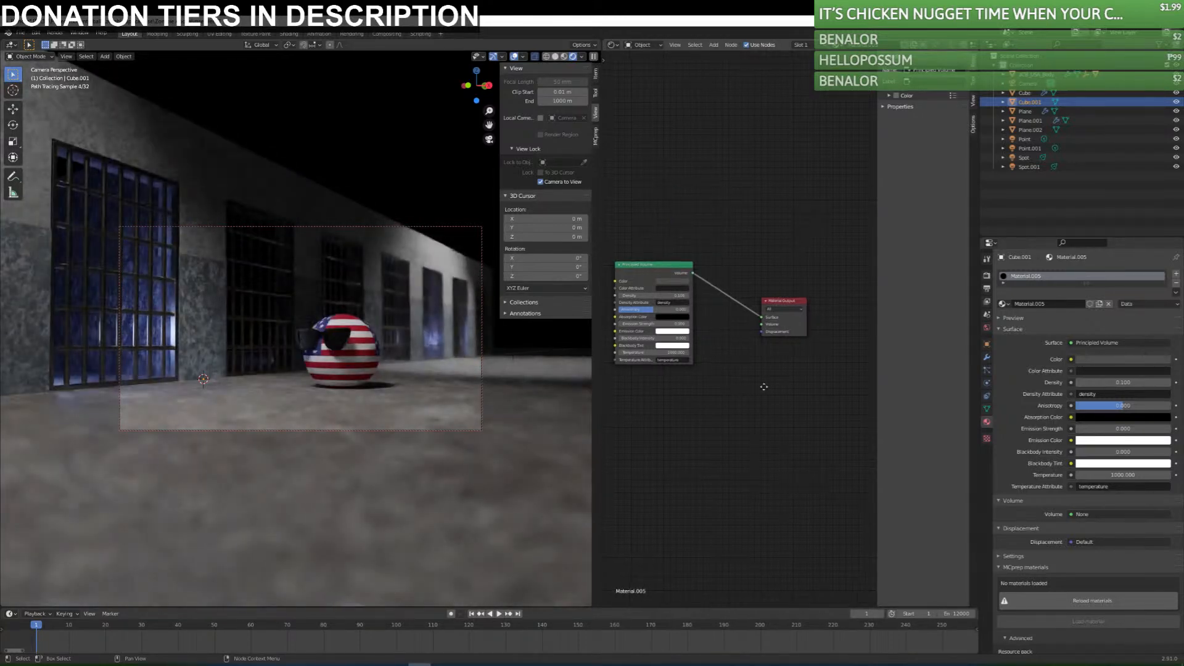
Try an emission strength of 123.4 on the Principled Volume node.
scroll(768, 374, "up", 3)
scroll(768, 387, "up", 1)
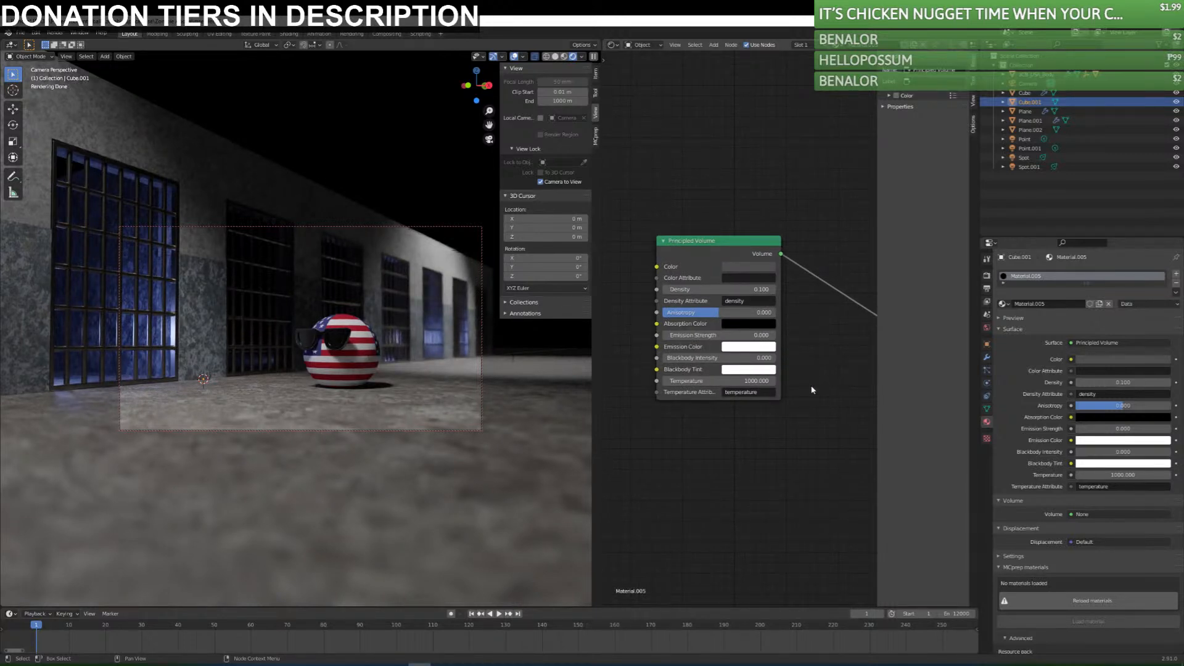
mouse_move(720, 335)
left_mouse_down()
mouse_move(758, 335)
mouse_move(711, 335)
left_mouse_up()
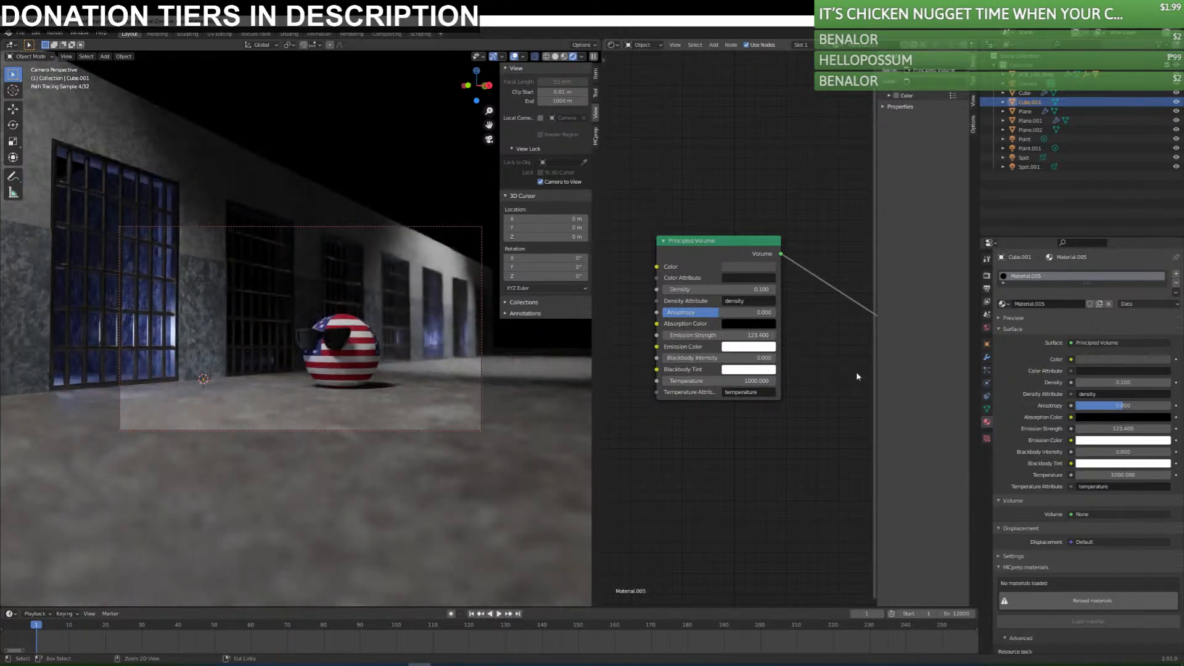
Save the scene and rescale the enclosing cube around the prison.
middle_click_drag(243, 388, 317, 345)
key("ctrl+s")
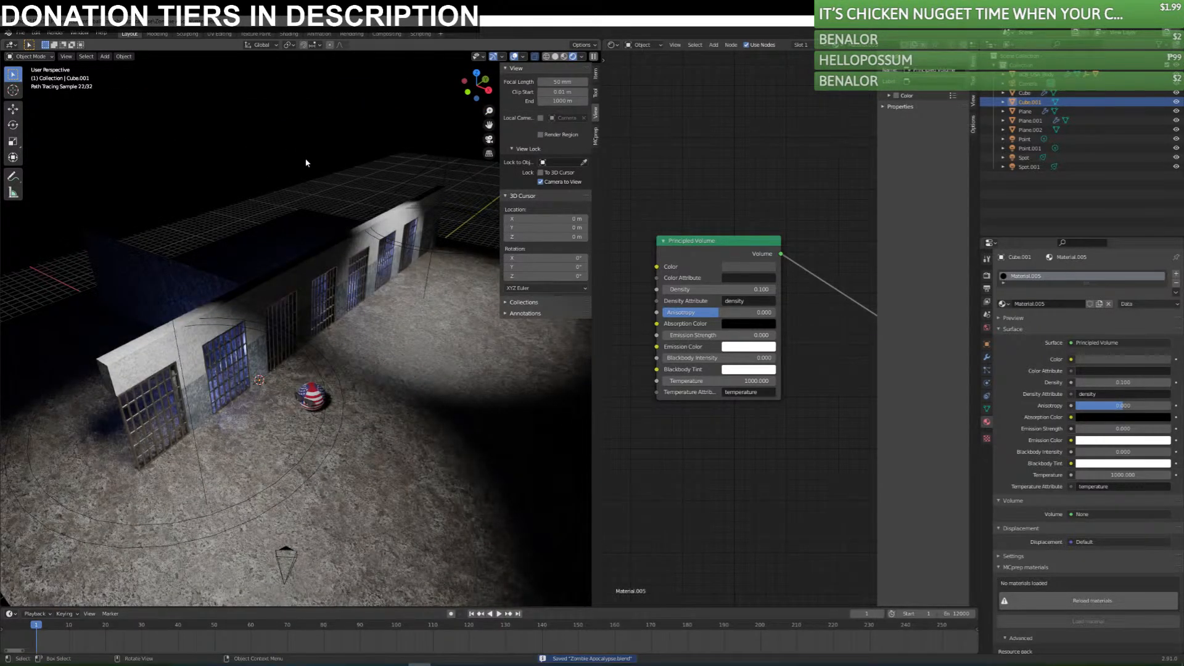
key("s")
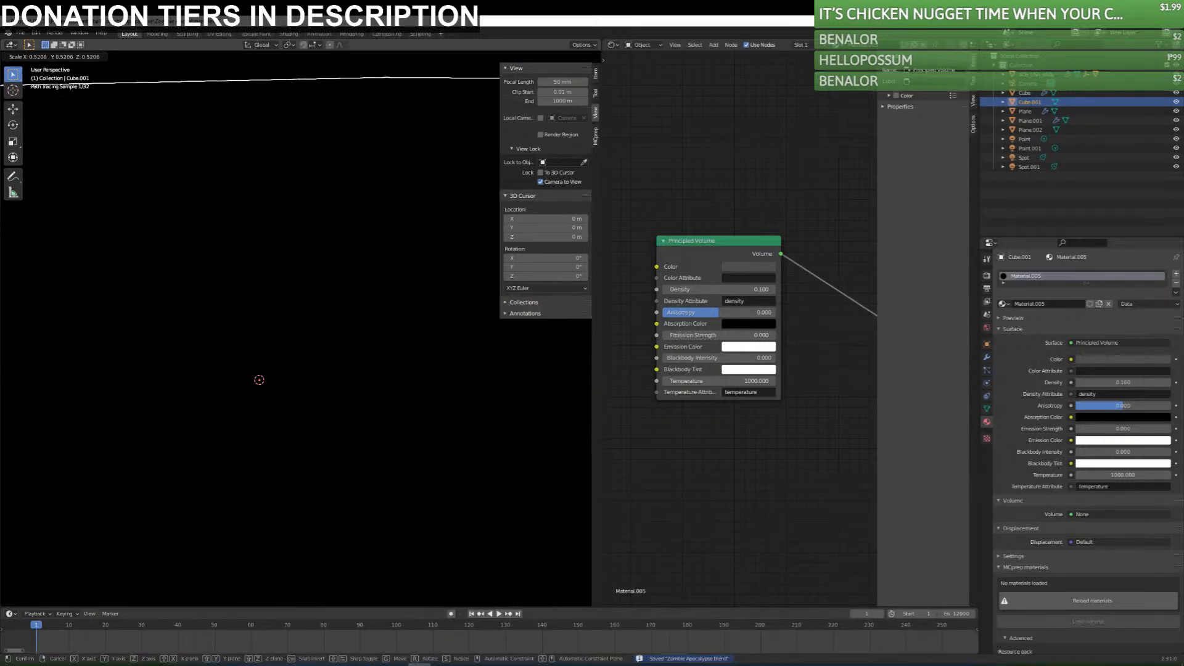
left_click(239, 242)
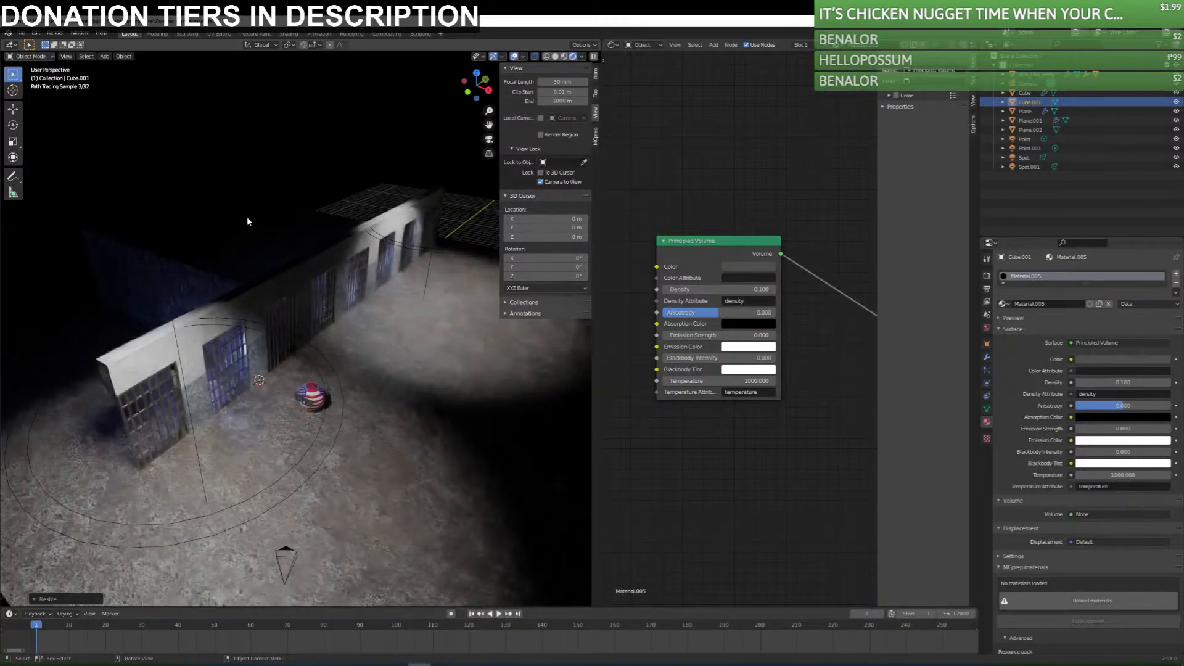
Delete the enclosing fog cube and show the scene in material preview shading.
key("KP_Decimal")
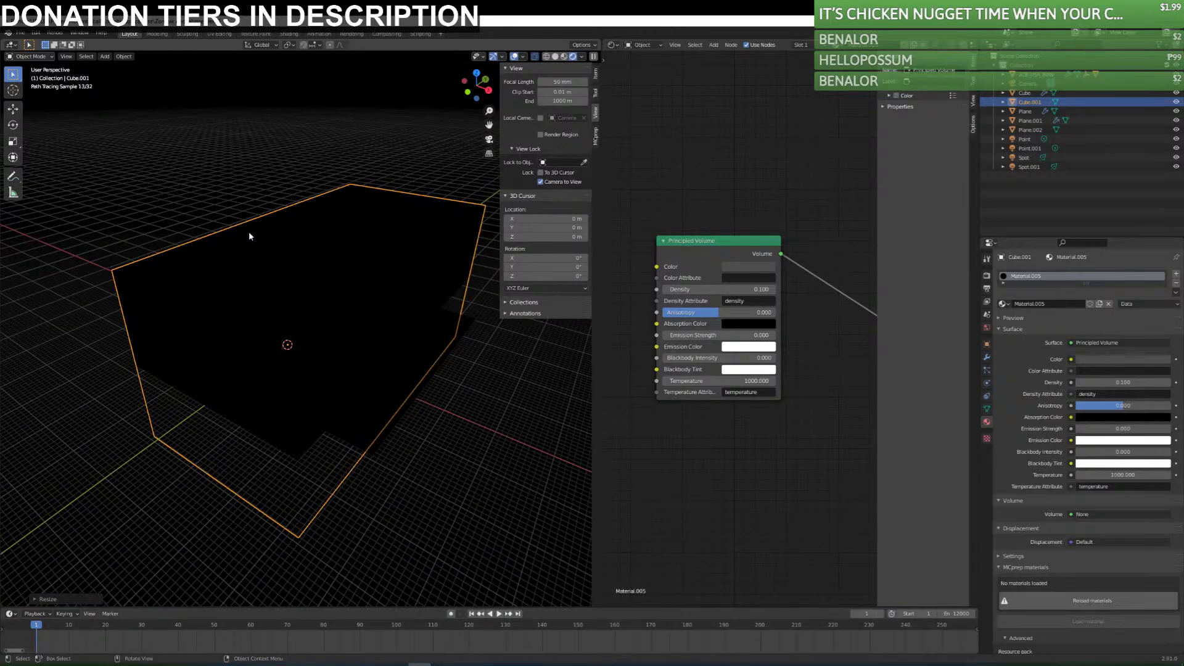
scroll(249, 234, "down", 5)
scroll(249, 234, "up", 8)
scroll(250, 236, "up", 3)
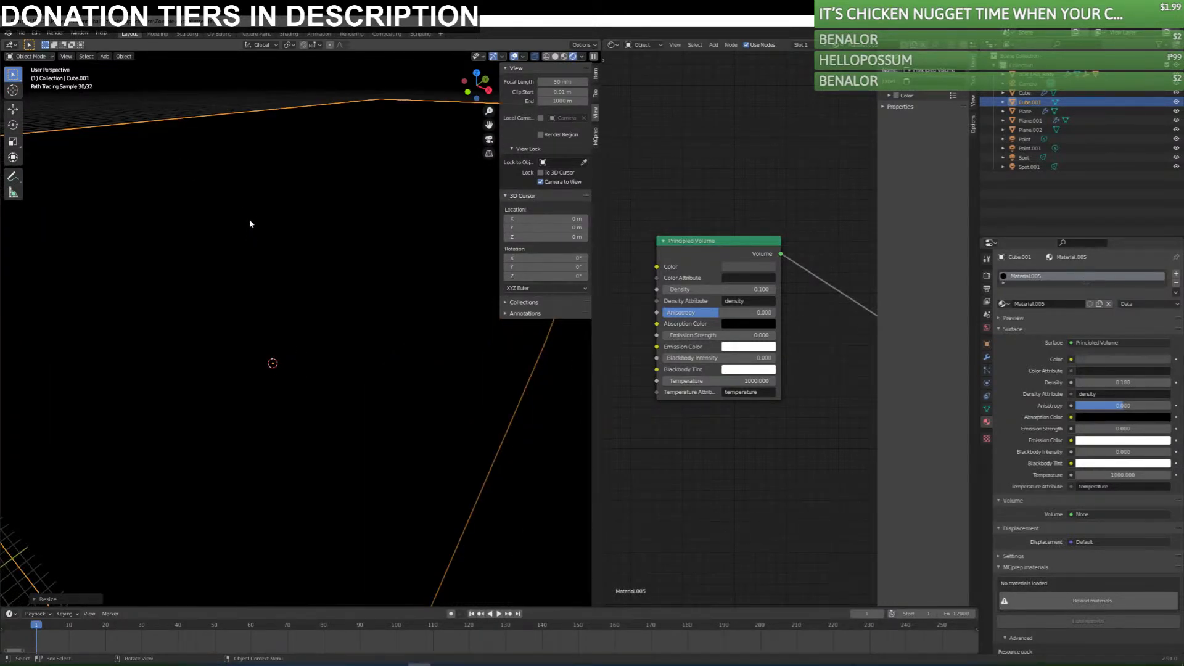
key("Delete")
right_click(394, 278)
left_click(566, 57)
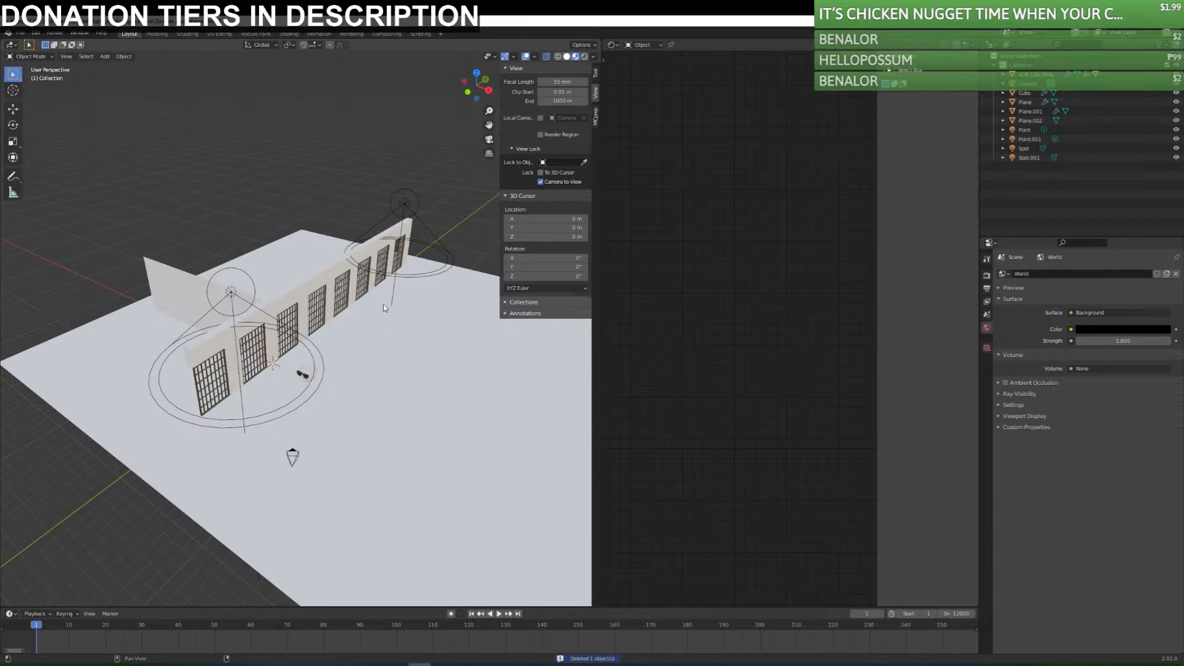
Add a new cube and scale it up until it encloses the whole prison.
key("shift+a")
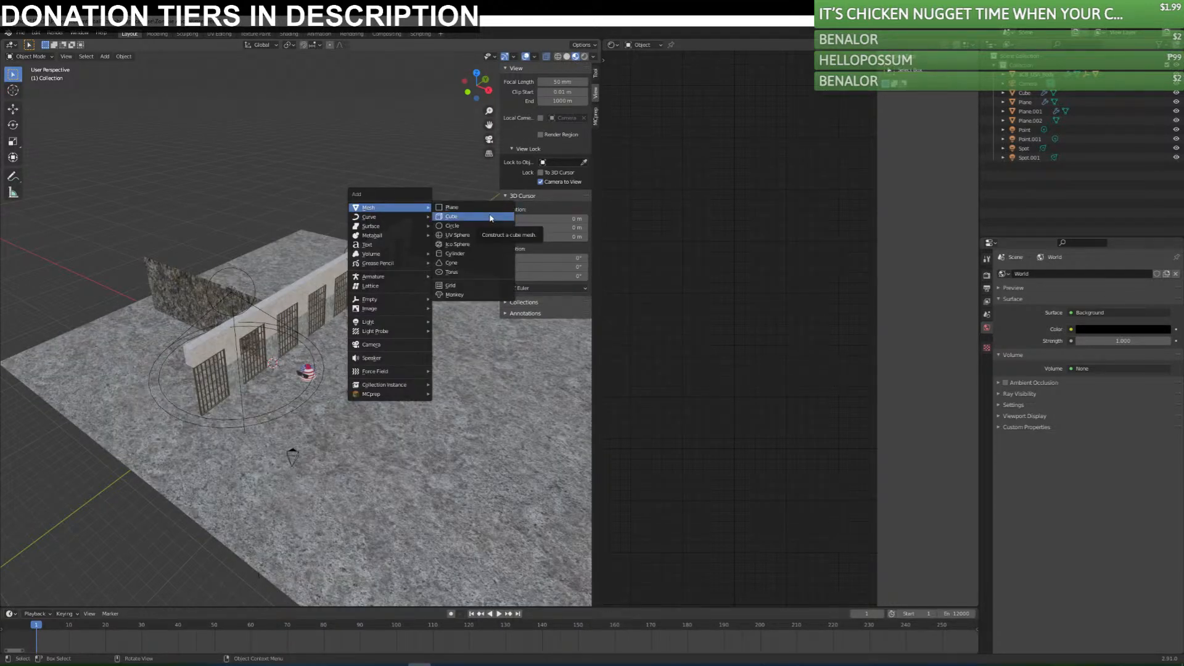
left_click(493, 219)
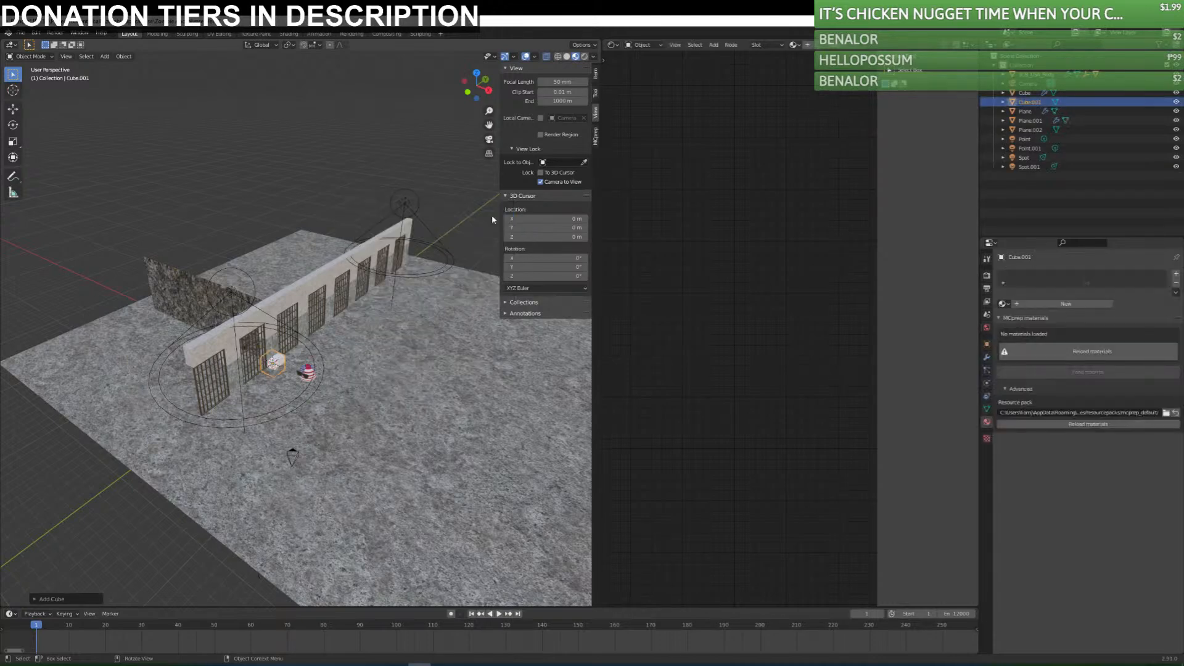
key("s")
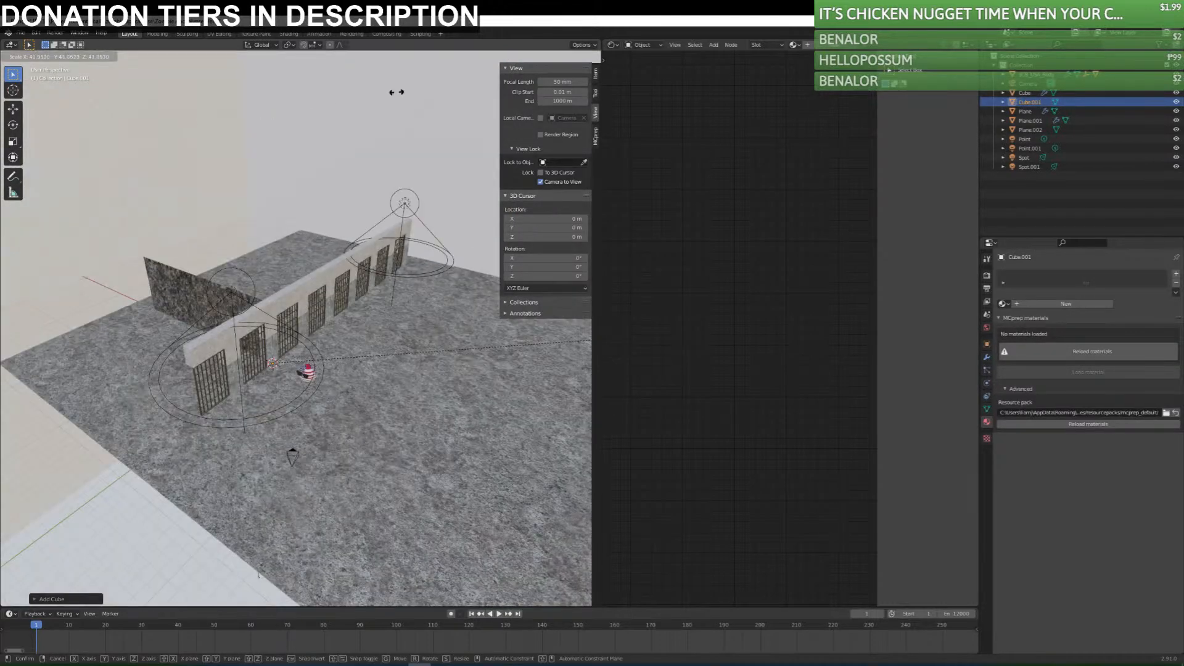
left_click(396, 92)
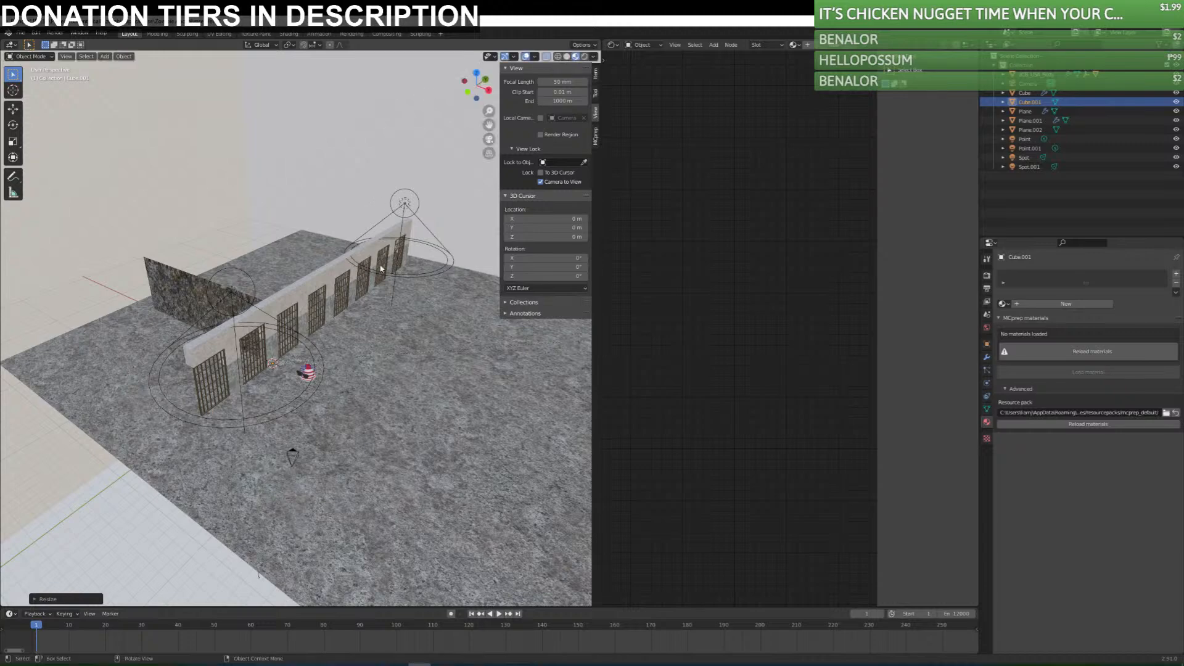
Assign a new material to the enclosing cube and delete its Principled BSDF node.
left_click(1065, 303)
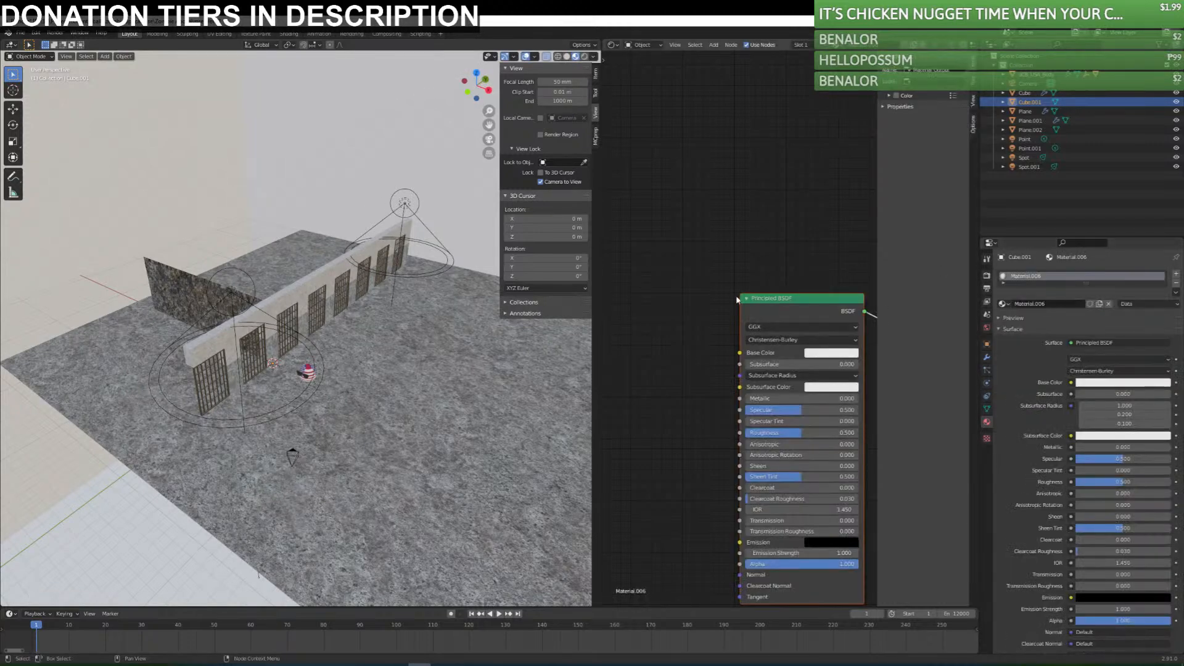
key("Tab")
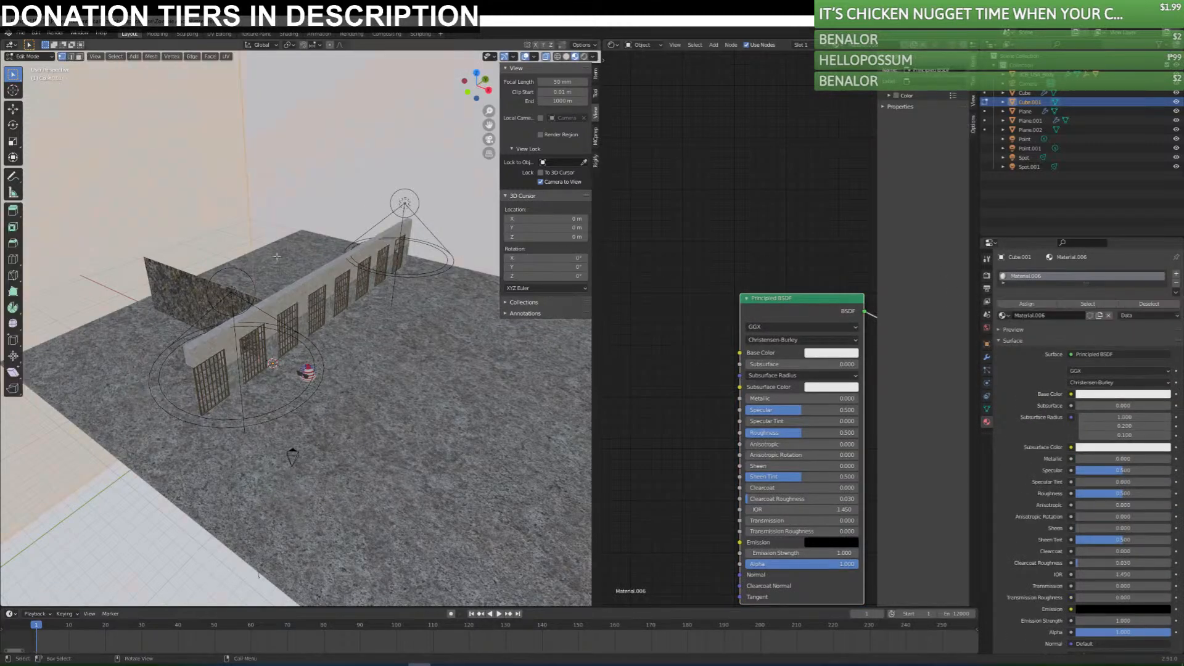
key("Tab")
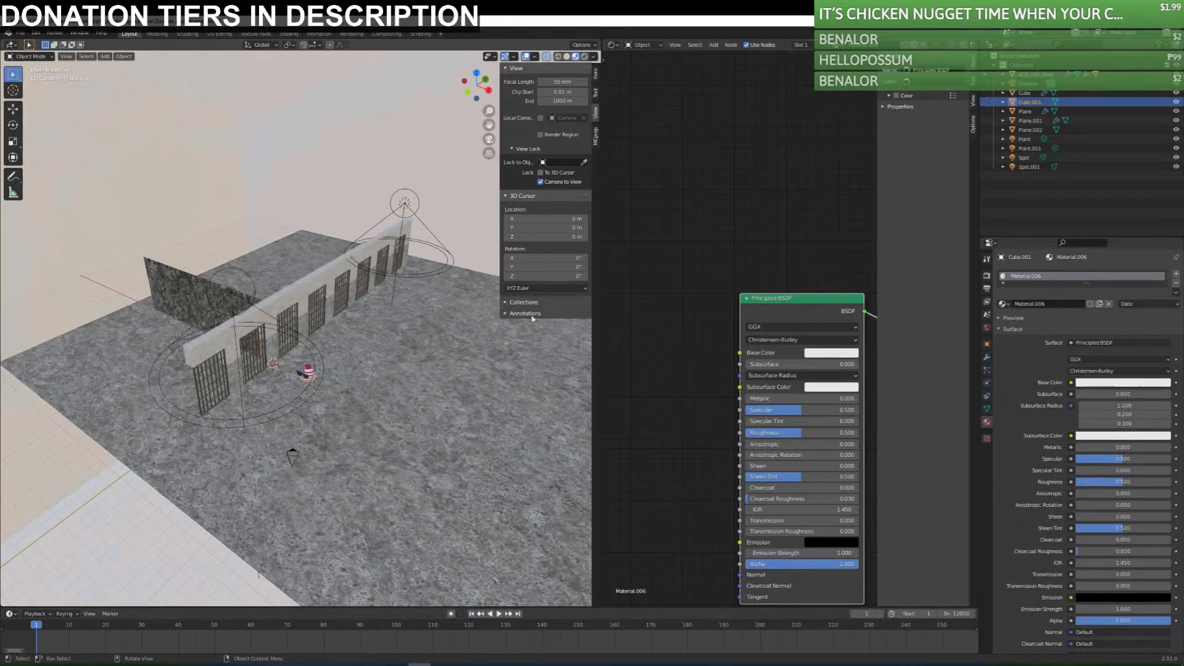
key("x")
Add a Principled Volume node to the cube's material.
key("shift+a")
left_click(679, 269)
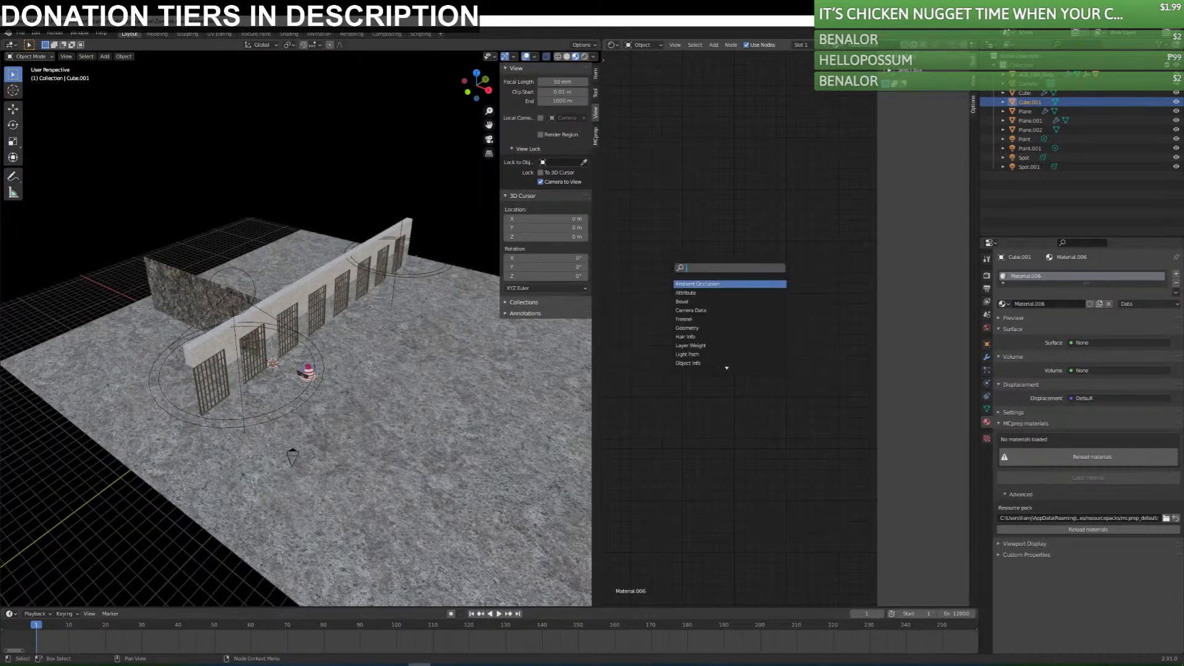
type("volum")
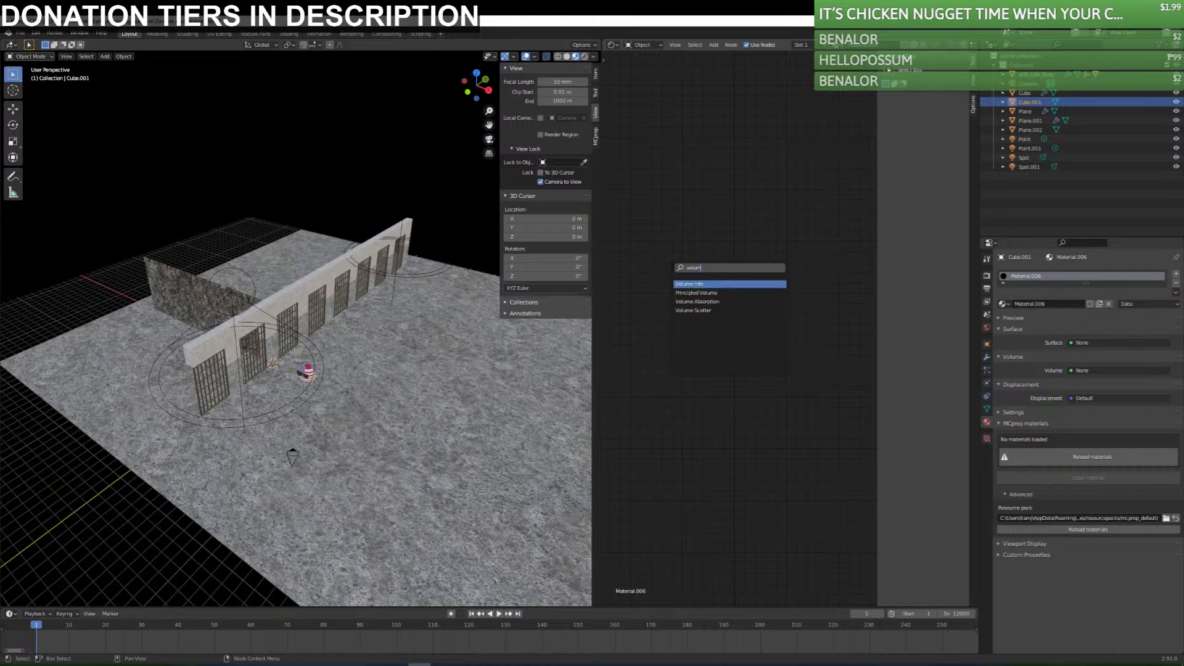
key("Down")
key("Down")
key("Down")
key("Up")
key("Up")
key("Return")
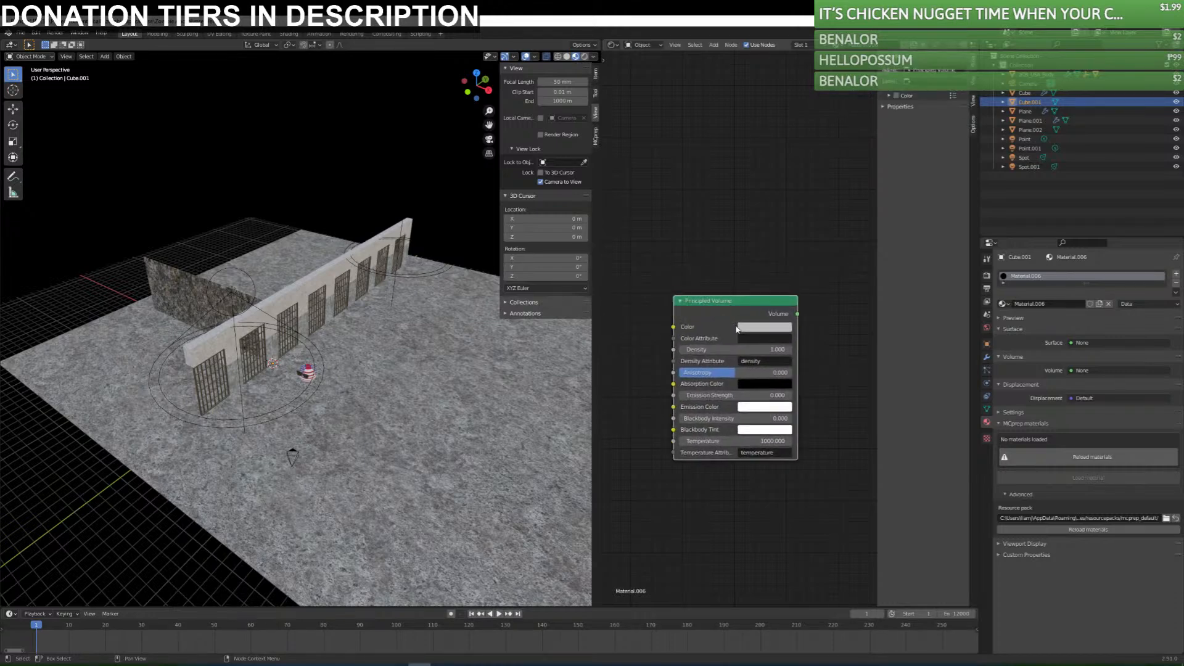
Connect the Principled Volume node to the Material Output's Volume input and show the viewport rendered.
scroll(838, 378, "down", 1)
middle_click_drag(838, 380, 751, 373)
left_click_drag(702, 314, 770, 331)
left_click(585, 57)
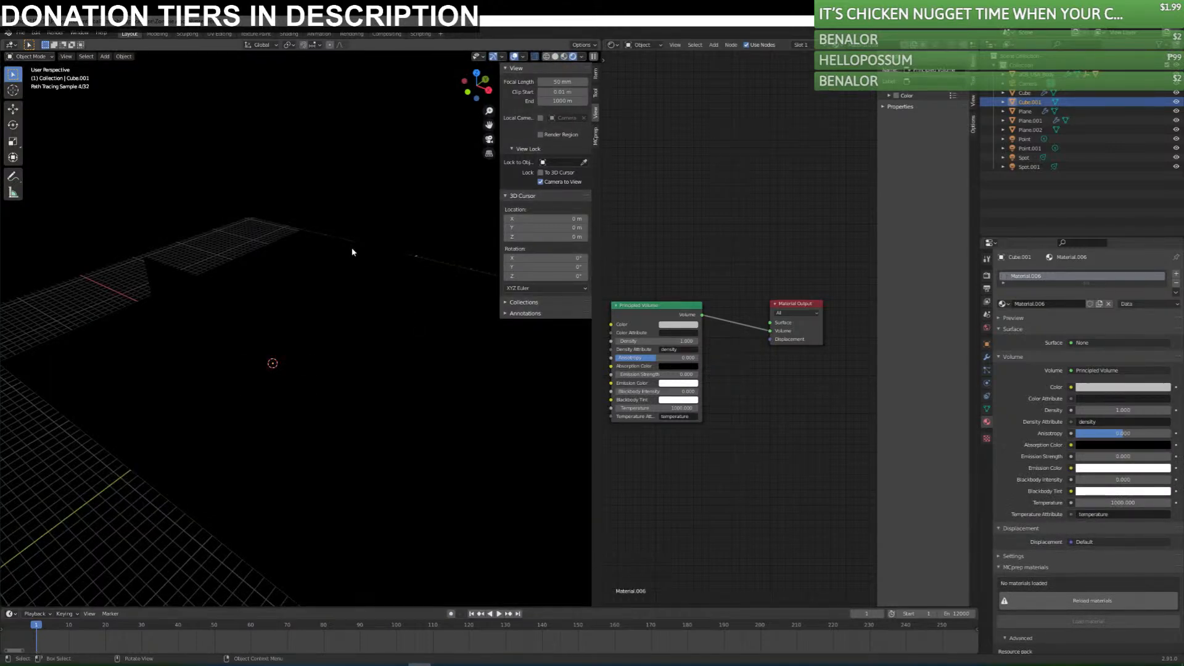
Look through the camera and try Principled Volume densities of 0.2, 0.1 and 0.02.
key("KP_0")
double_click(668, 343)
type(".2")
key("Return")
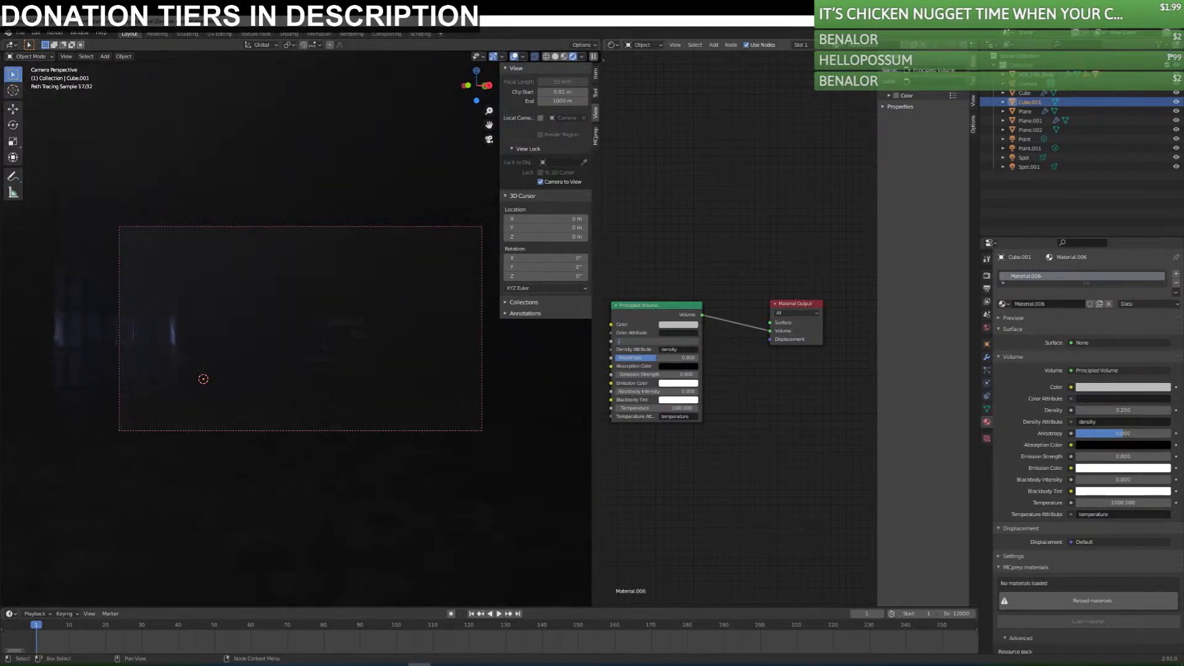
type(".1")
key("Return")
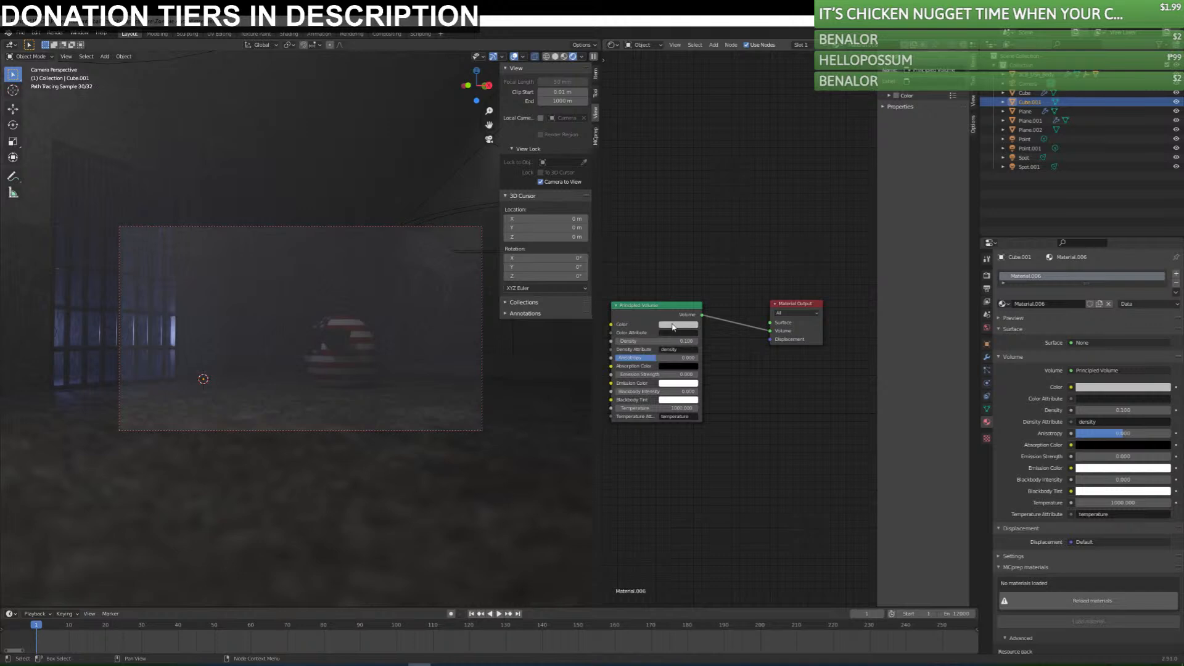
left_click(655, 341)
type(".02")
key("Return")
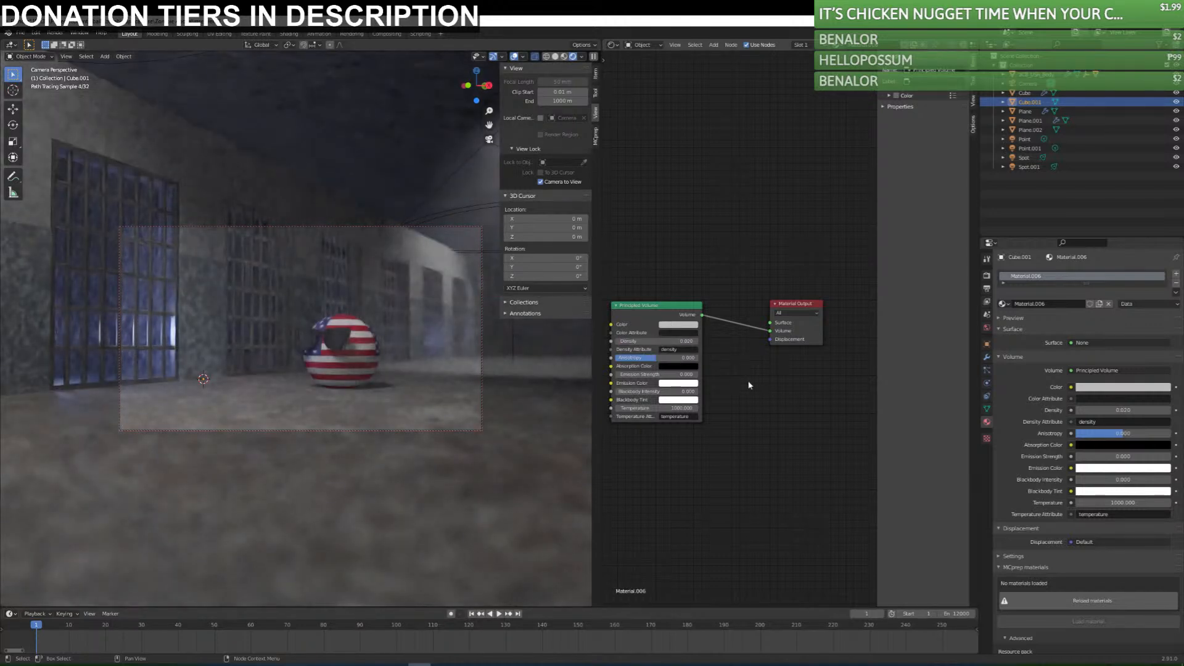
Try a darker grey and a dark blue as the Principled Volume color.
left_click(688, 325)
left_click_drag(724, 230, 724, 251)
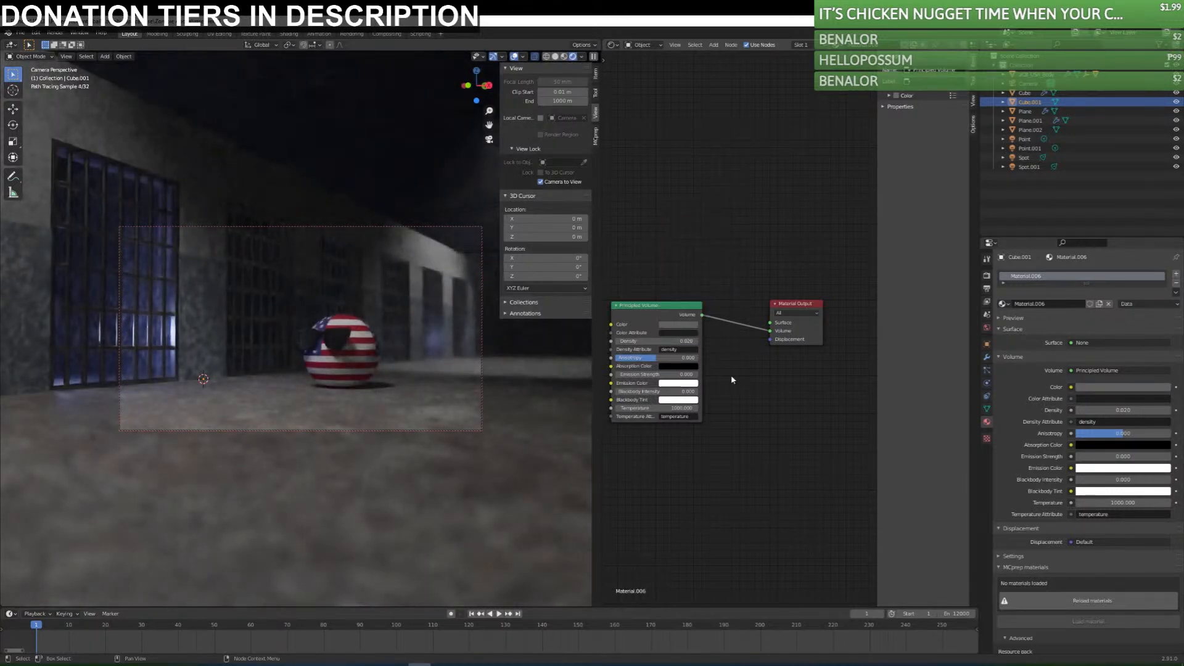
left_click(676, 325)
left_click(702, 231)
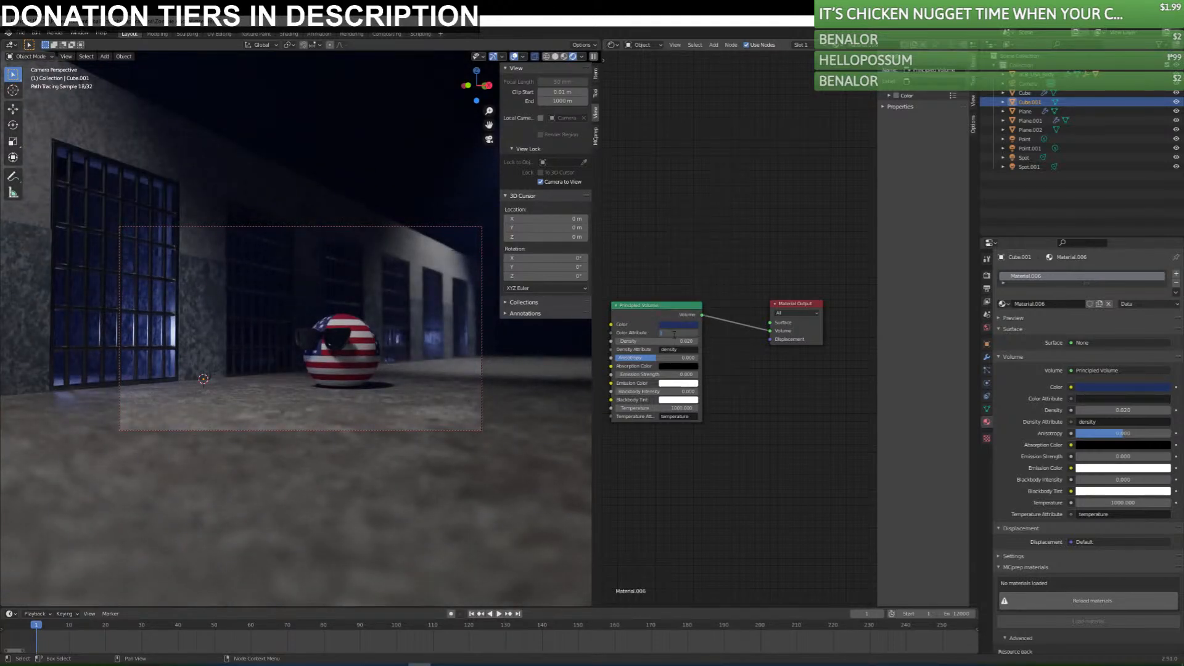
Try a fog density of 0.01 and return it to 0.02 for comparison.
left_click(645, 340)
left_click(683, 341)
key("BackSpace")
type("1")
key("Return")
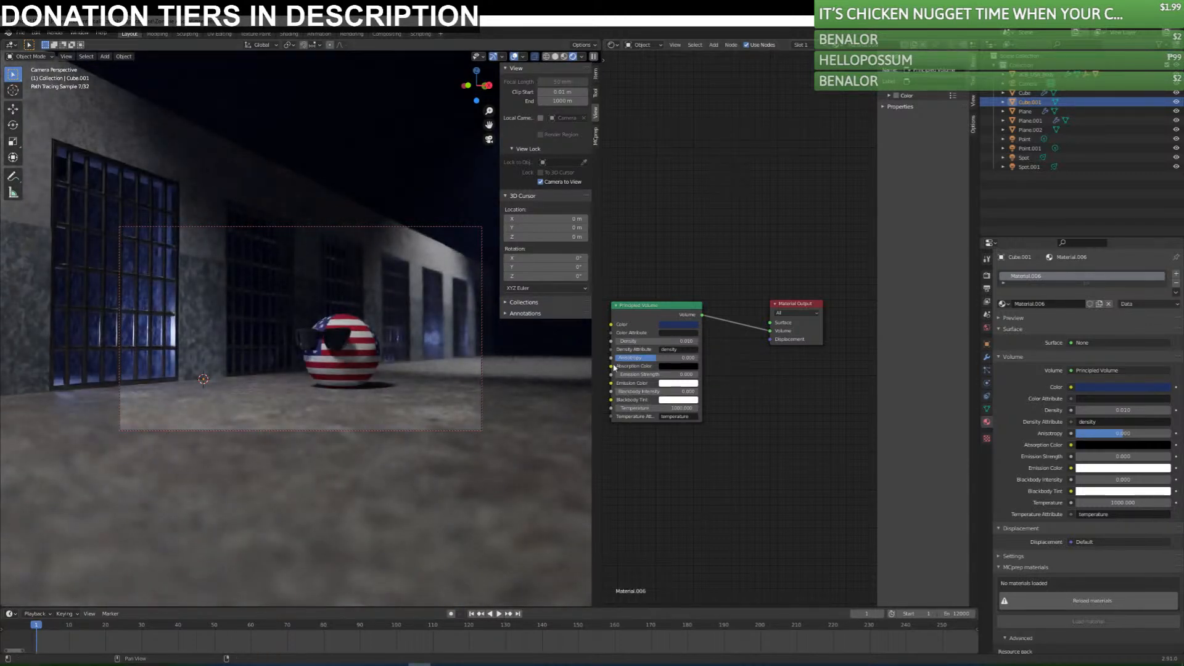
left_click(669, 341)
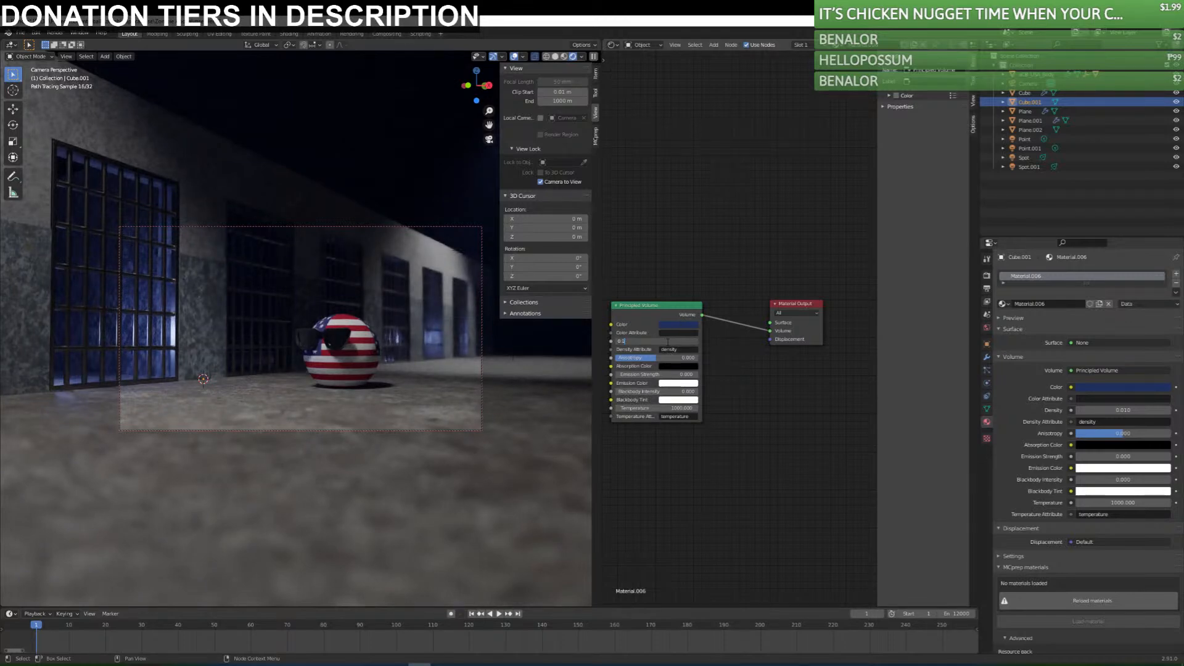
type("2")
key("Return")
Change the Principled Volume color to a lighter, less saturated blue.
left_click(677, 324)
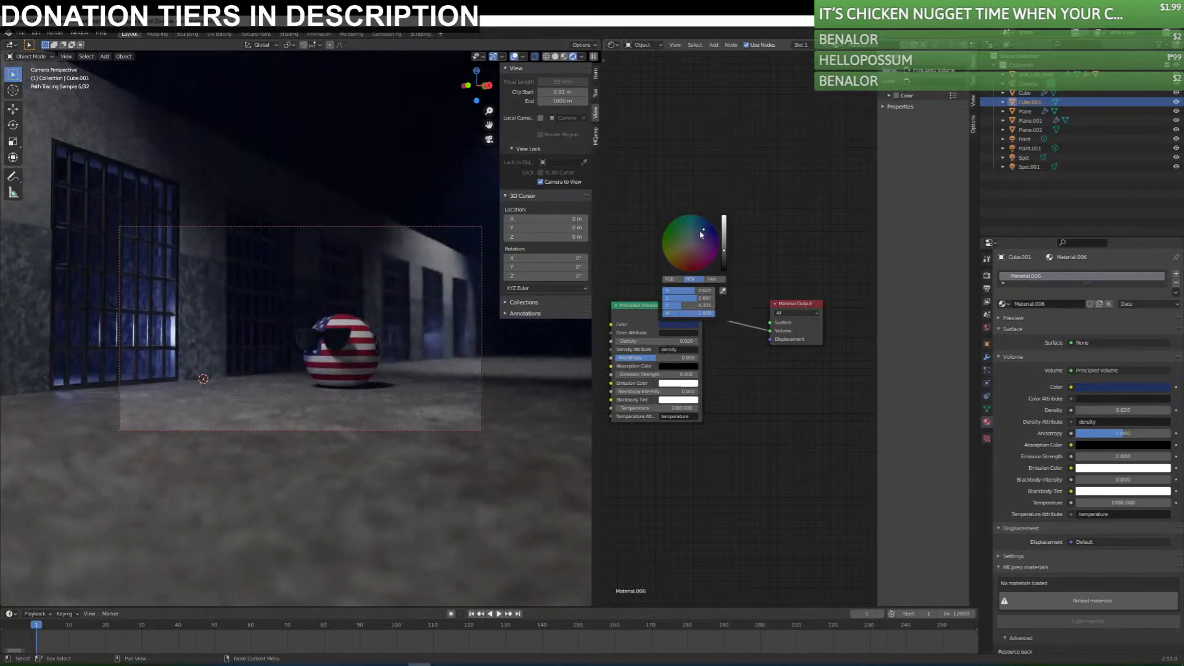
left_click_drag(701, 232, 697, 235)
left_click(725, 241)
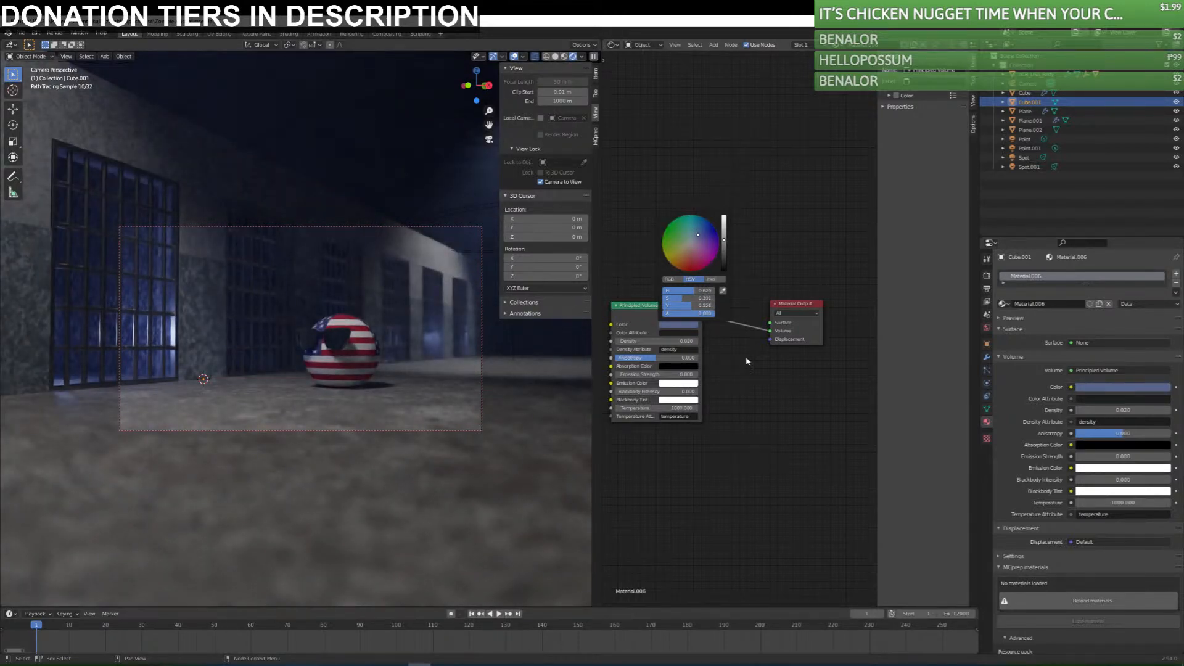
Set the Principled Volume density to 0.01 and mute its color to a greyish blue.
key("BackSpace")
type("1")
key("Return")
left_click(679, 324)
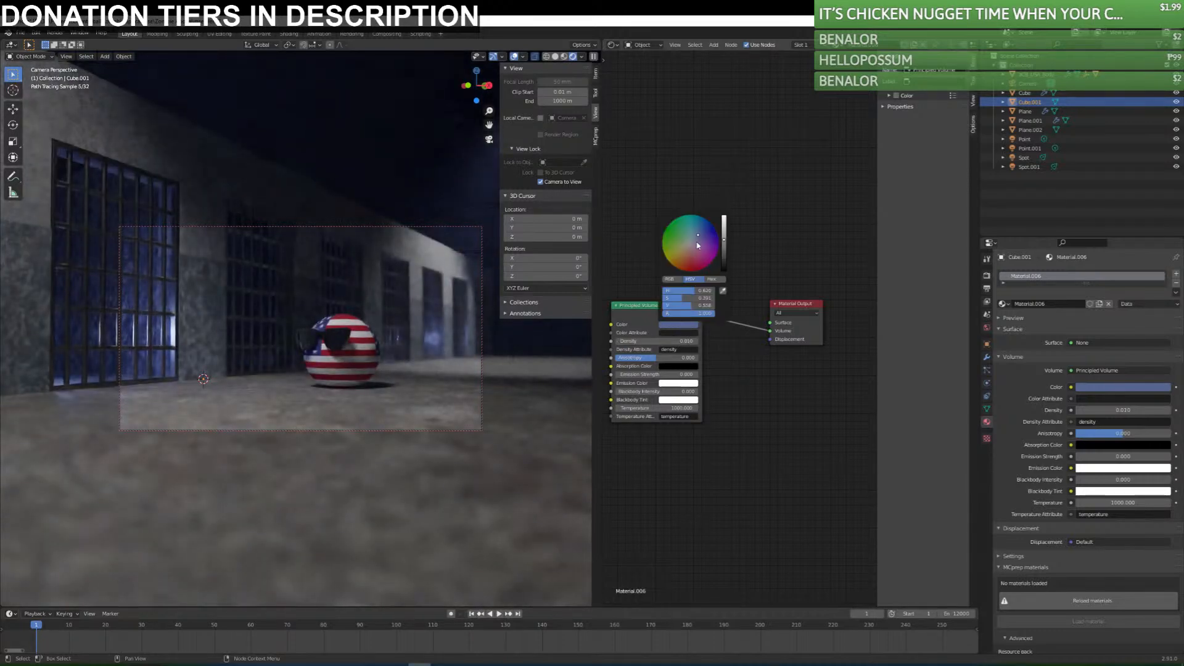
left_click(697, 237)
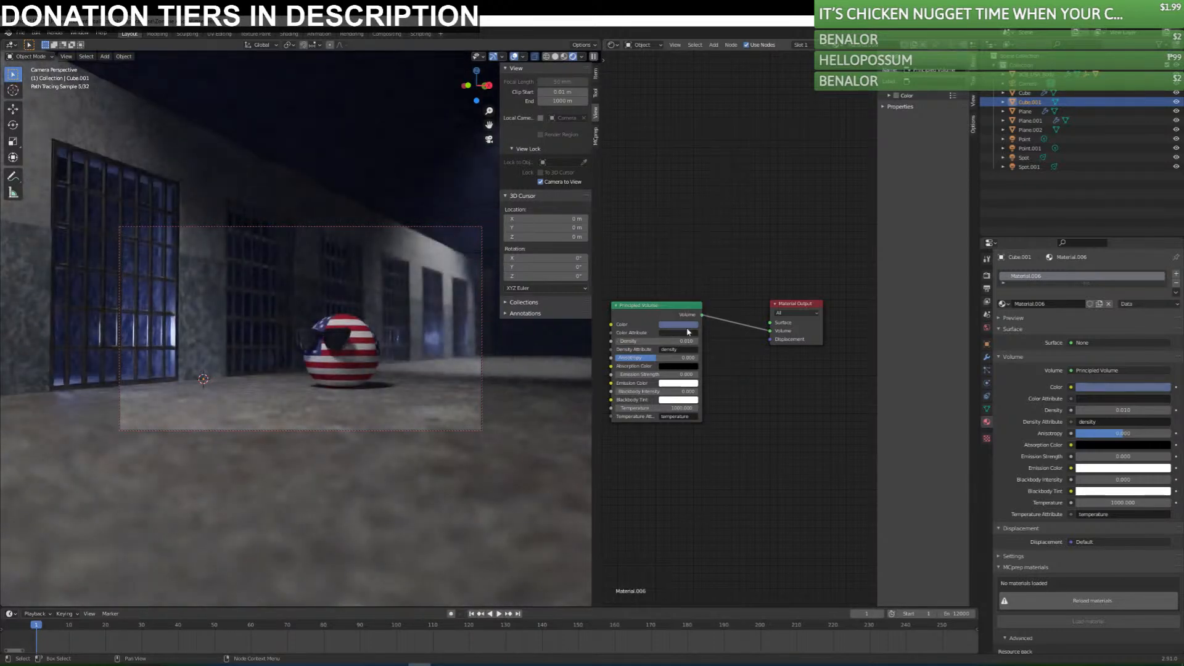
left_click(686, 325)
left_click(687, 262)
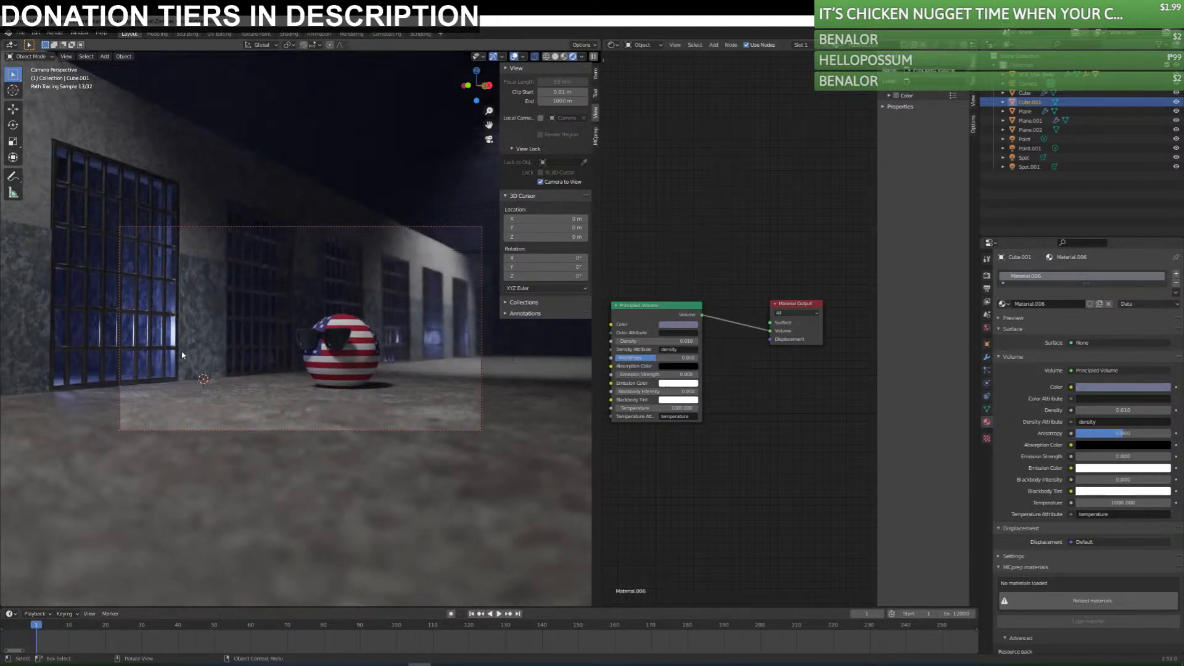
Try raising the power of the blue point light behind the nearest cells.
mouse_move(178, 364)
middle_mouse_down()
mouse_move(232, 372)
mouse_move(265, 350)
mouse_move(319, 385)
middle_mouse_up()
left_click(319, 384)
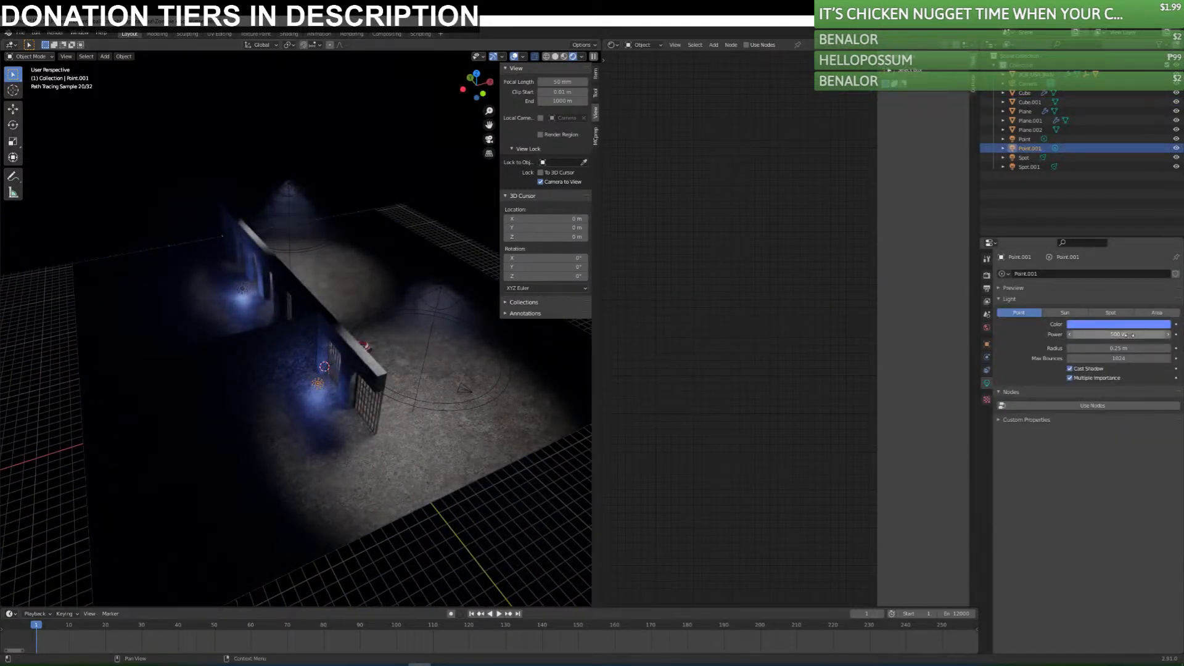
left_click_drag(1070, 334, 1104, 334)
key("KP_0")
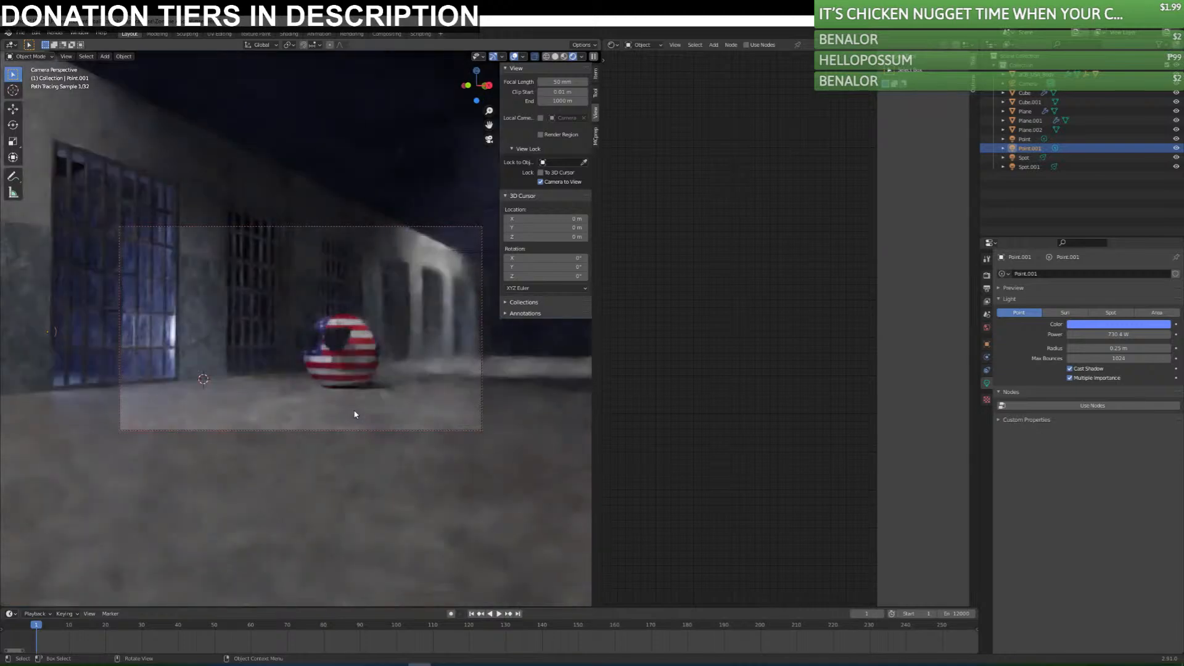
key("ctrl+z")
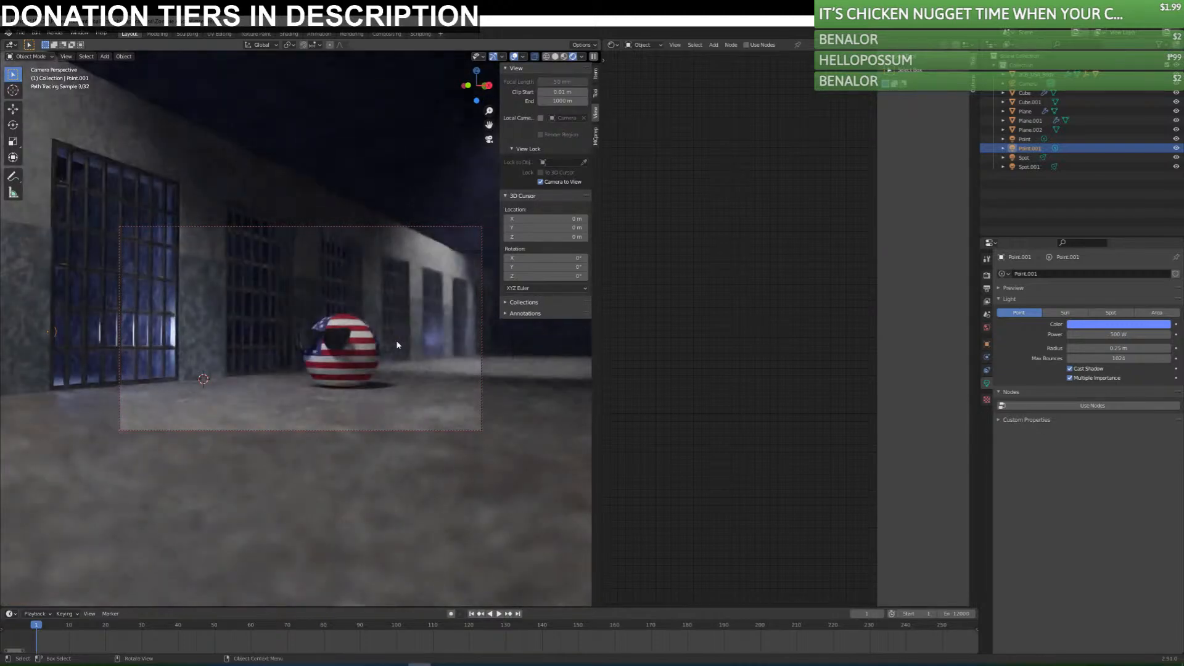
Show material preview shading and delete both blue point lights behind the cell wall.
key("KP_0")
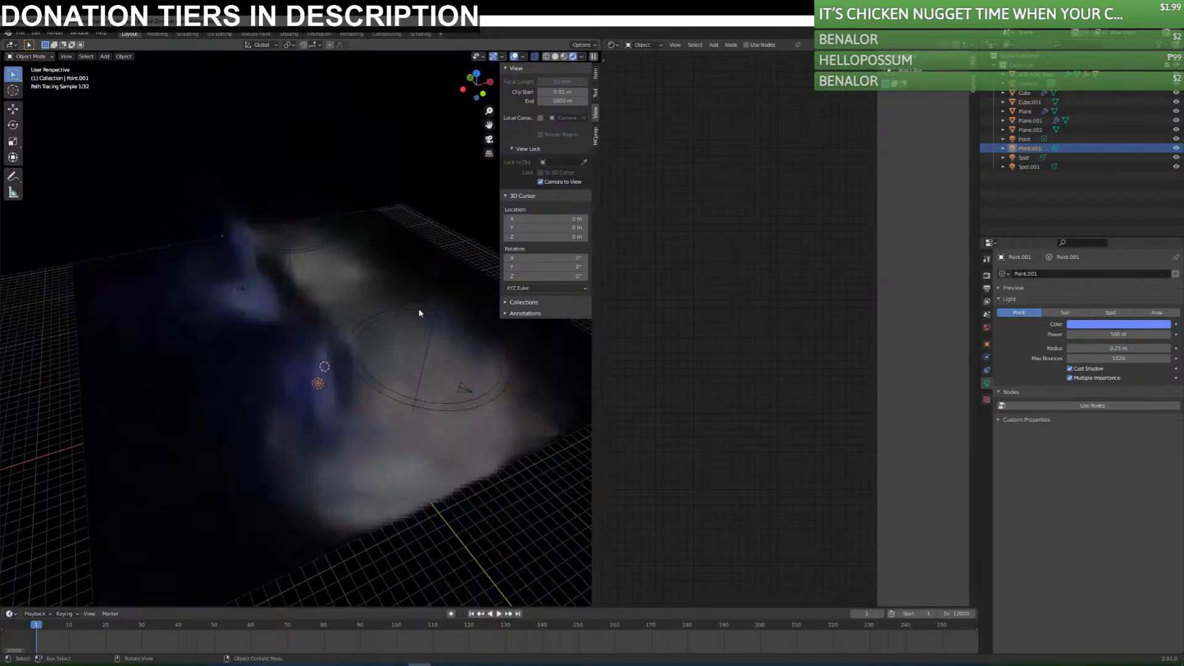
left_click(563, 57)
mouse_move(412, 370)
middle_mouse_down()
mouse_move(410, 395)
mouse_move(240, 294)
middle_mouse_up()
left_click(223, 290, "shift")
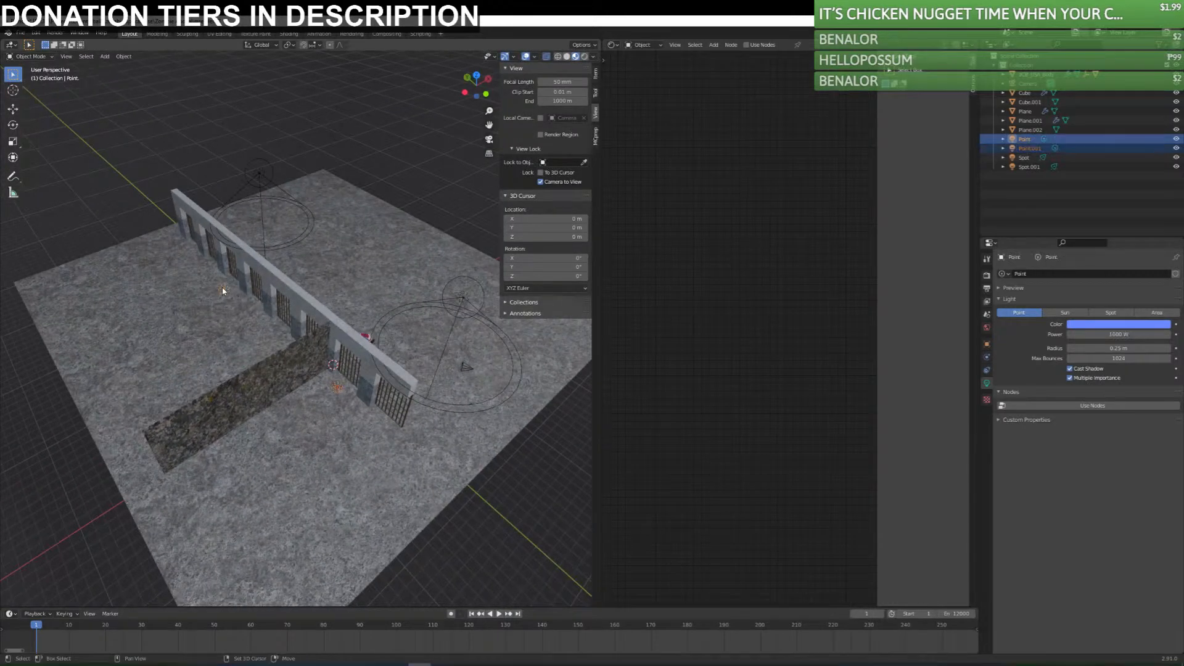
key("Delete")
Duplicate the spotlight near the USA ball, place the copy behind the cell wall and lower it.
left_click(460, 302)
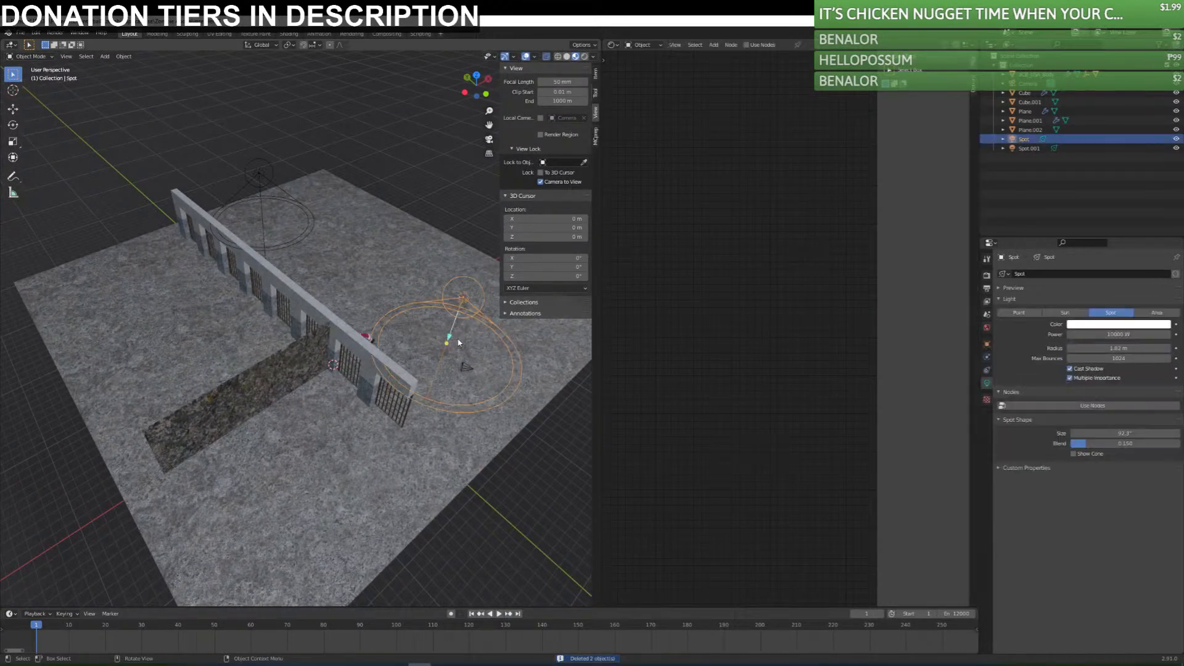
key("KP_7")
key("shift+d")
left_click(410, 388)
middle_click_drag(396, 448, 405, 354)
key("g")
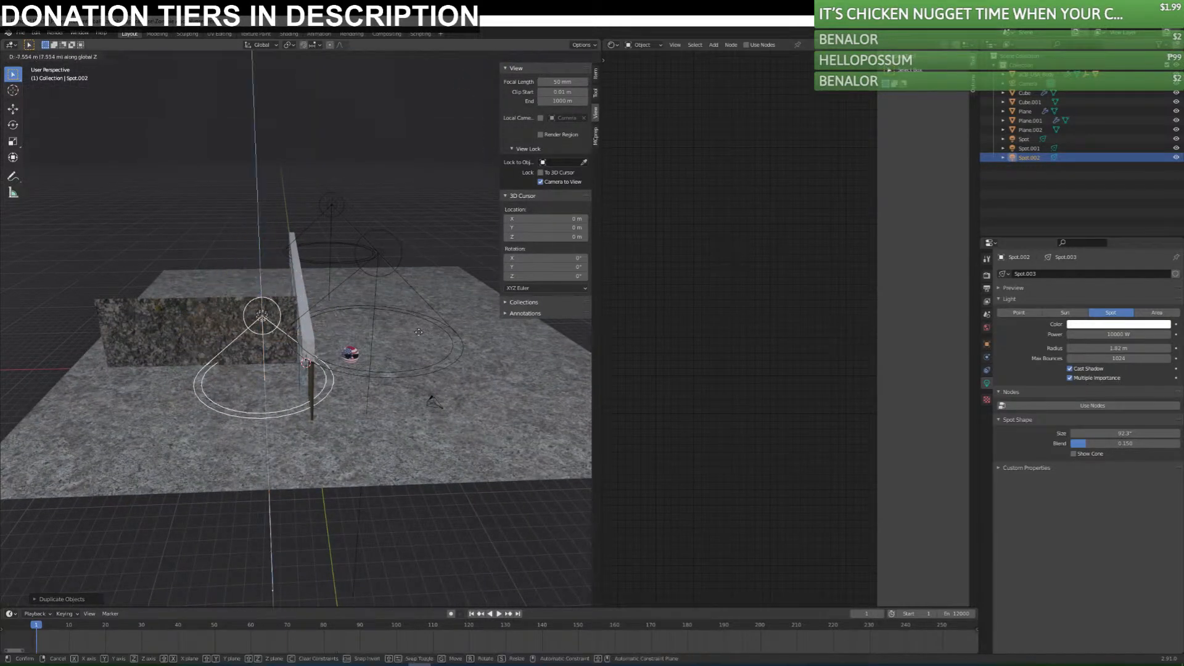
left_click(411, 364)
Rotate the duplicated spotlight sideways so it shines along the ground through the cell bars, and show the viewport rendered.
key("r")
left_click(287, 223)
mouse_move(288, 225)
middle_mouse_down()
mouse_move(291, 309)
mouse_move(244, 238)
middle_mouse_up()
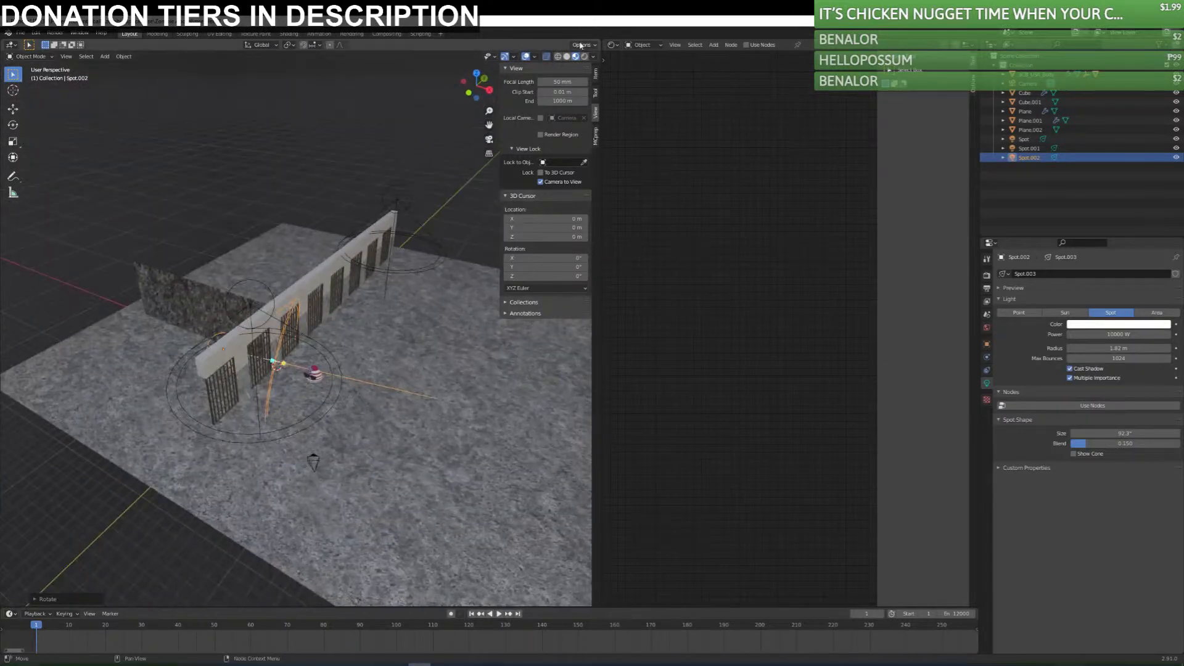
left_click(584, 56)
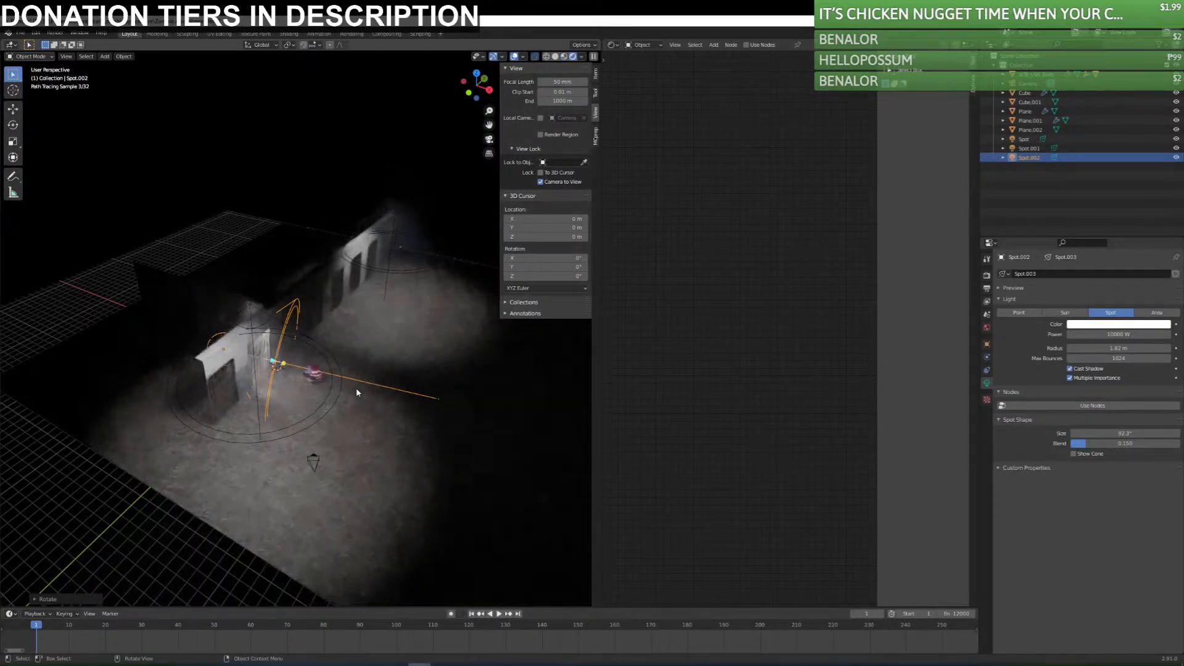
Check the scene through the camera and tint the spotlight behind the nearest cell a light violet-blue.
key("KP_0")
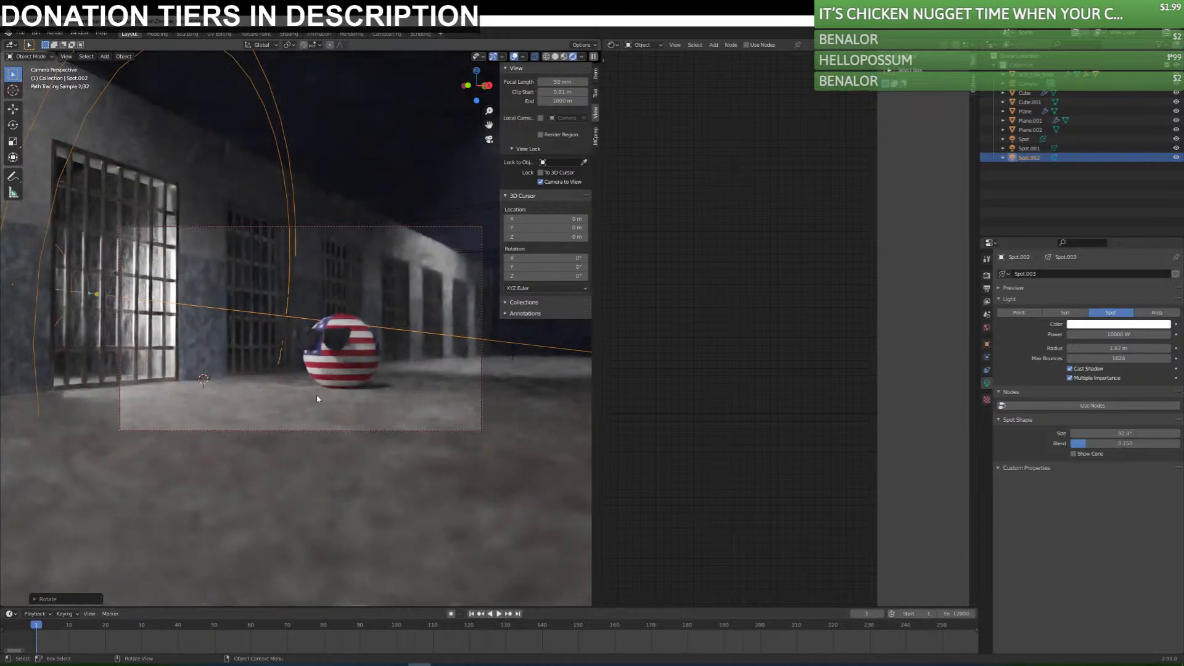
left_click(1117, 325)
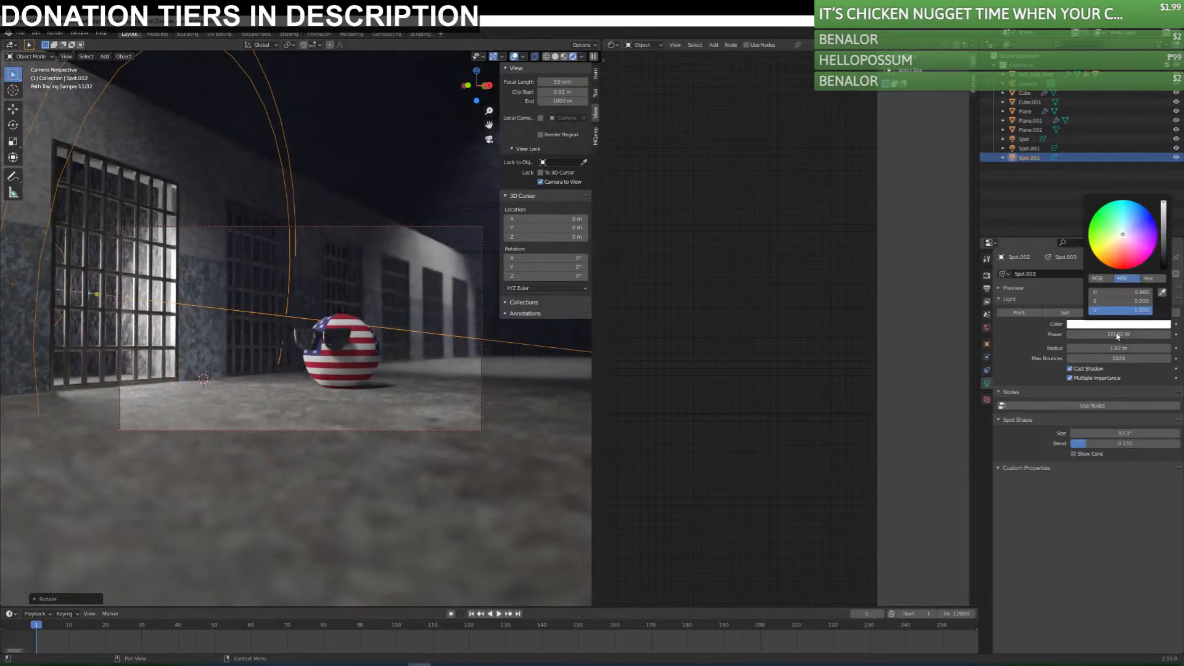
left_click(1137, 215)
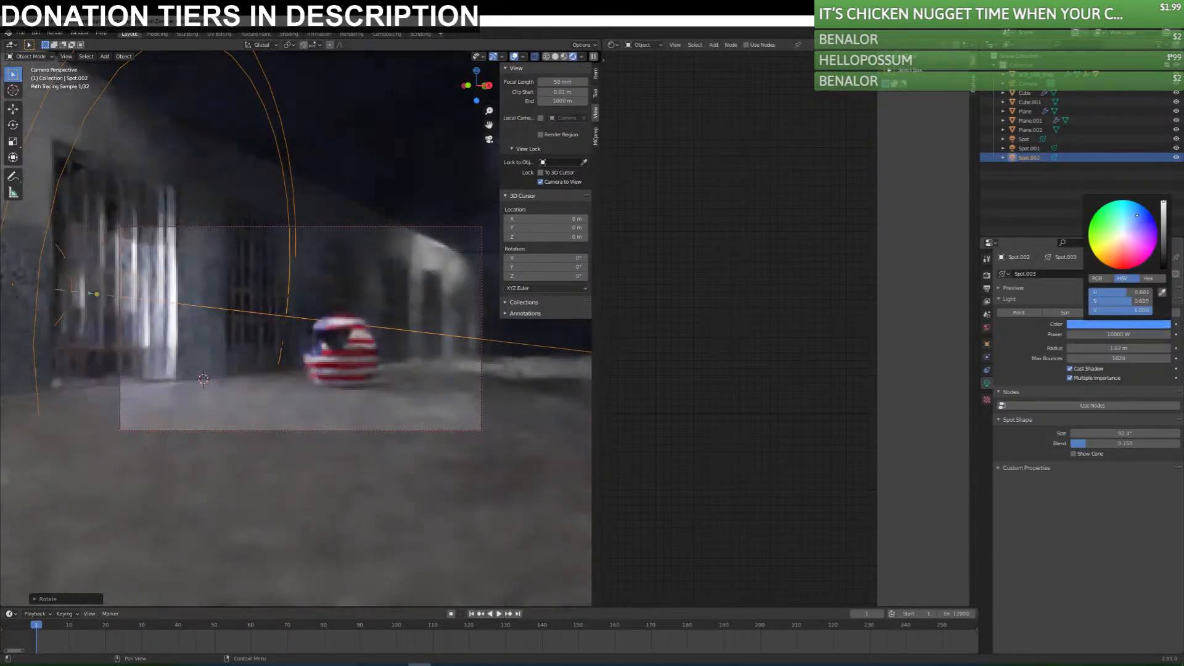
left_click(1146, 222)
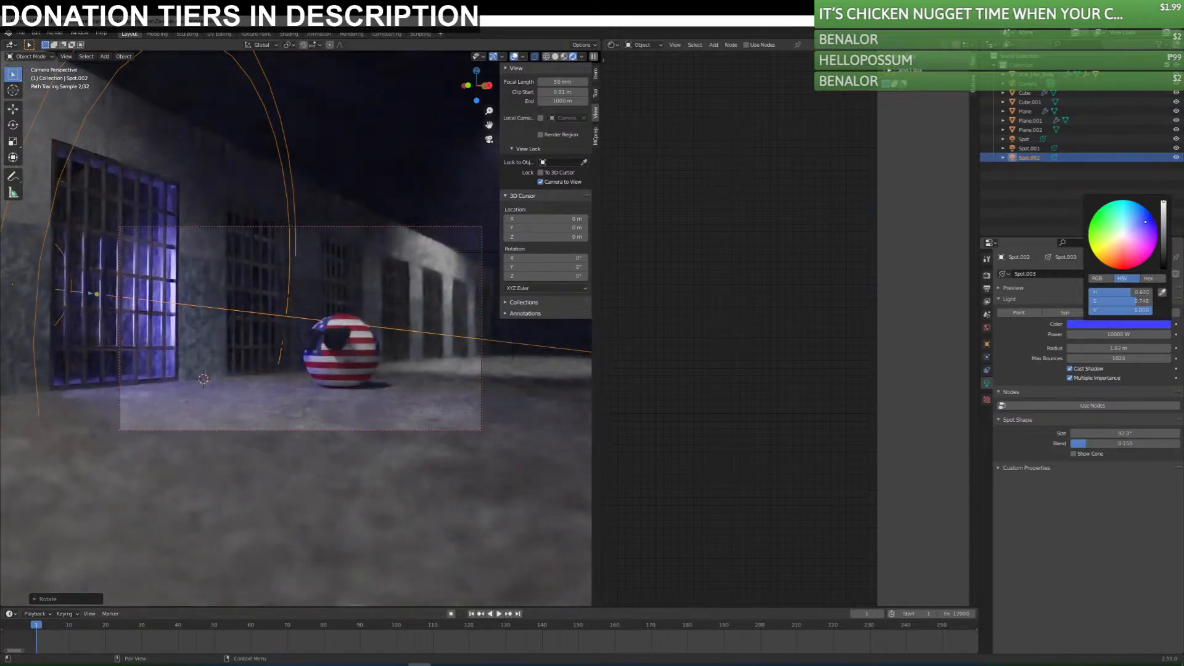
left_click(1137, 223)
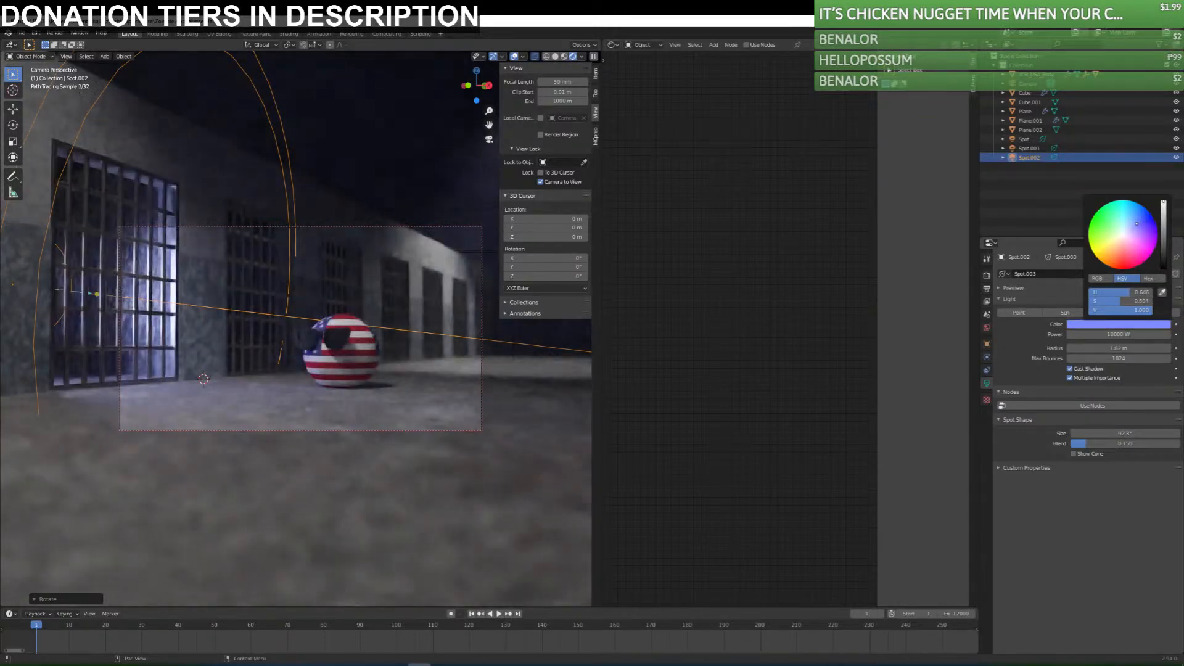
Set the power of the blue spotlight behind the nearest cell to 3000 W.
left_click(1092, 334)
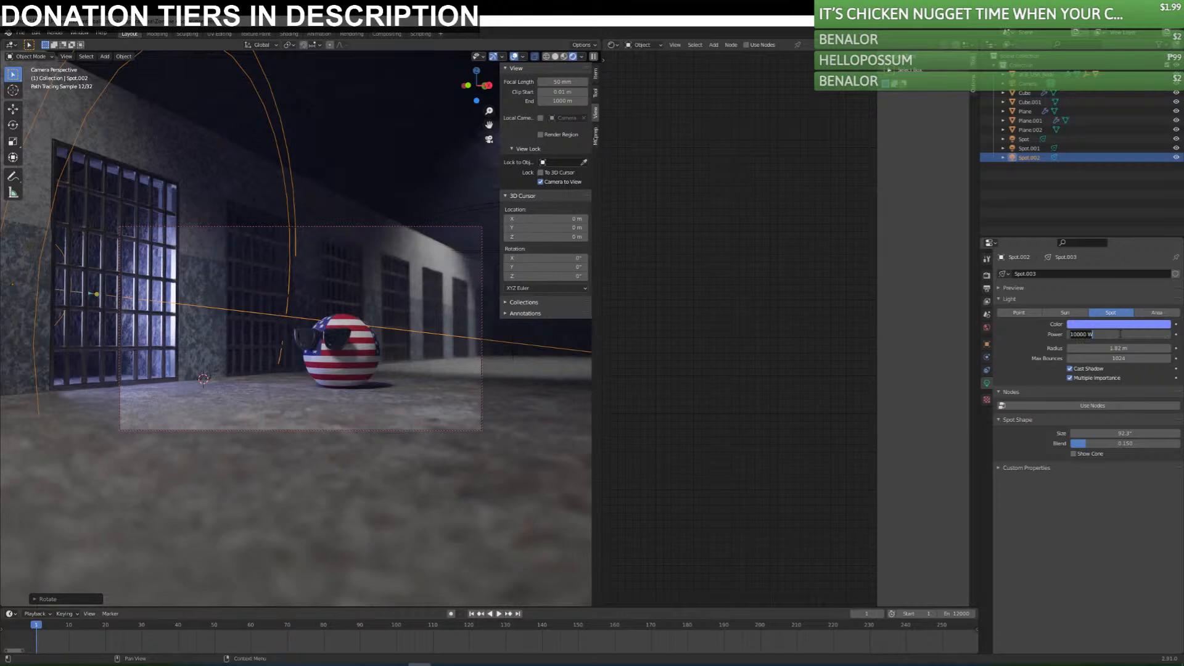
key("Return")
left_click(1120, 334)
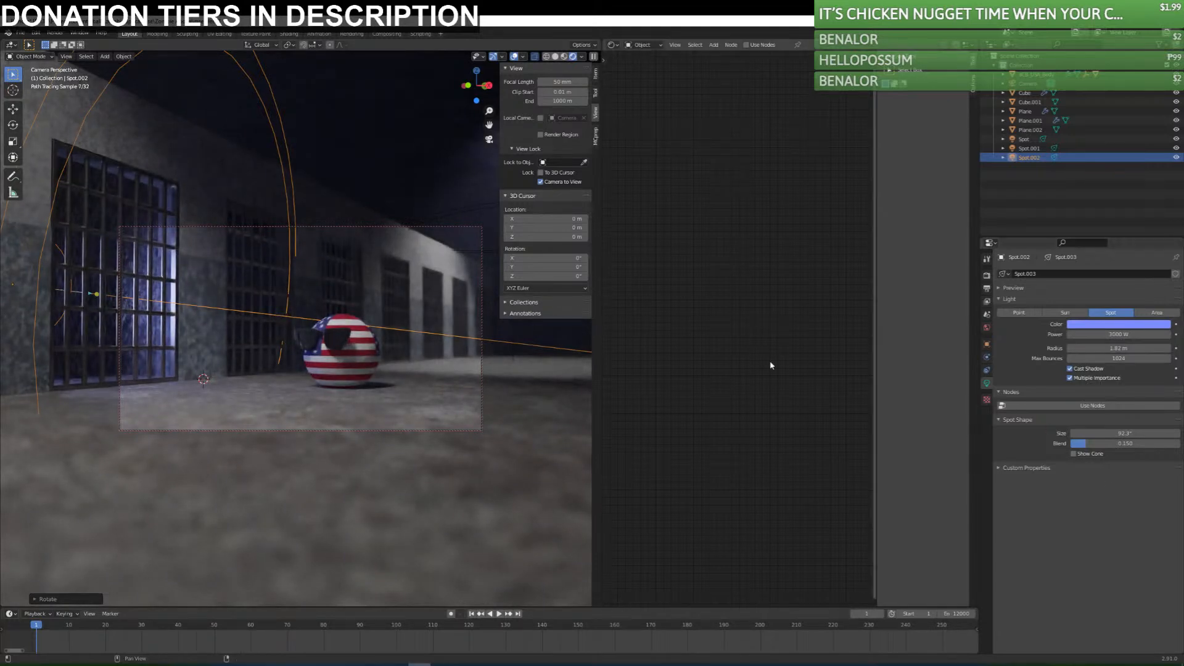
Duplicate the blue spotlight from top view, place the copy behind the farther cells, and return to the camera view.
key("KP_0")
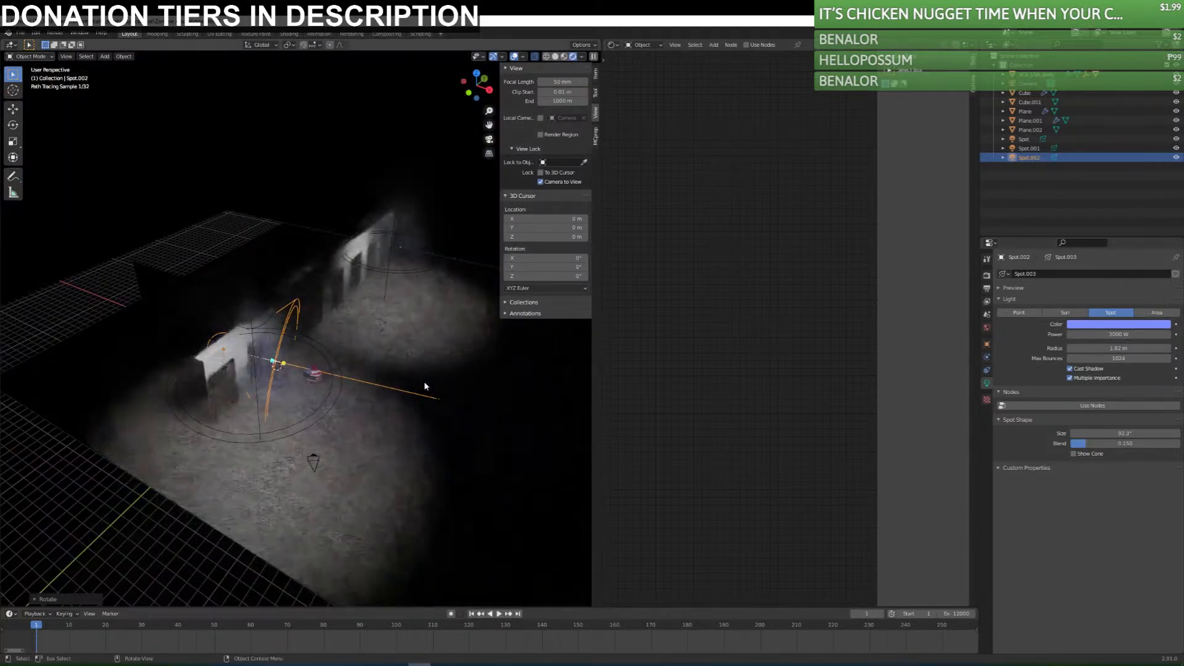
key("KP_7")
key("shift+d")
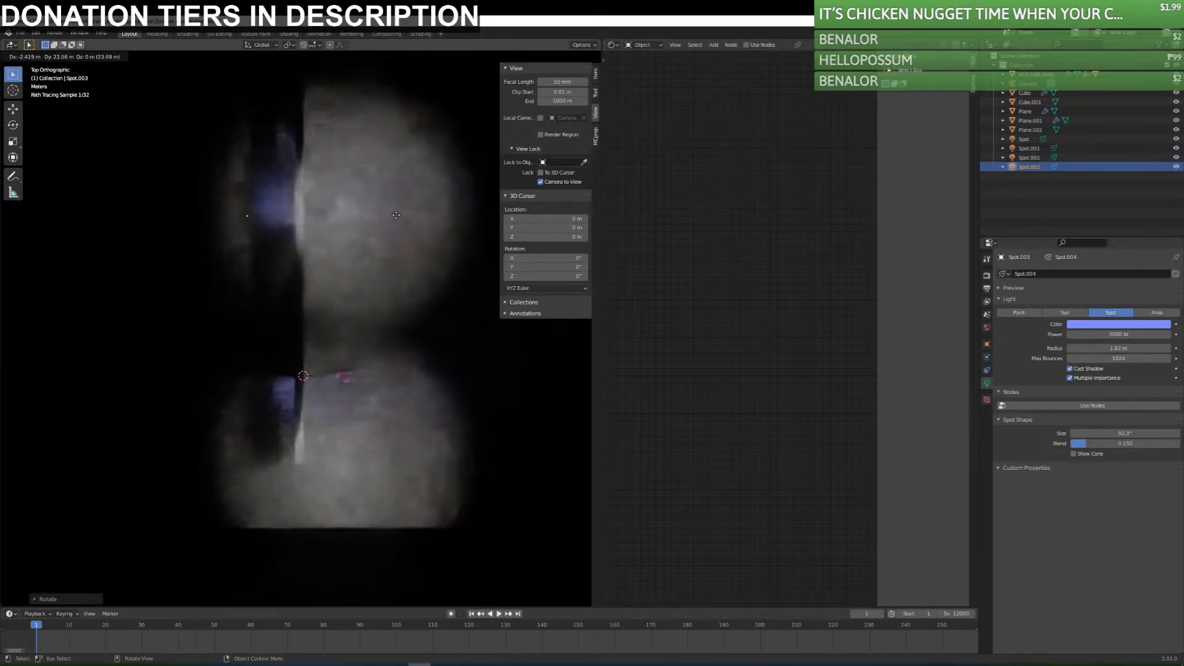
left_click(393, 232)
key("KP_0")
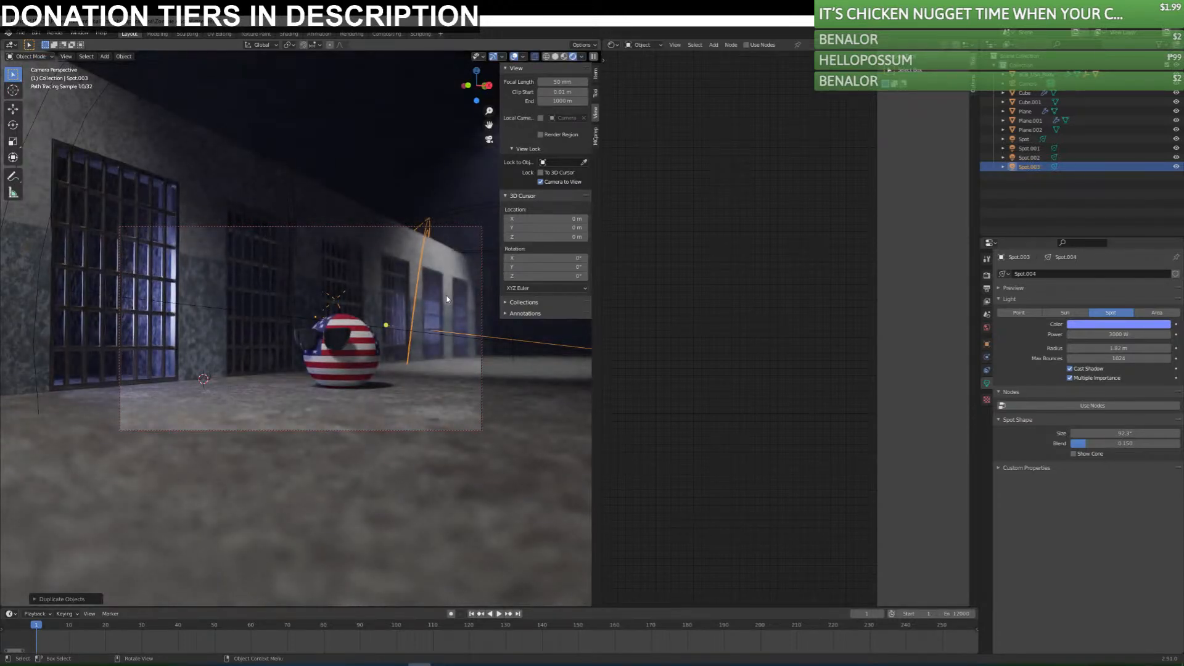
Rotate the duplicated spotlight about -33° around the global Z axis so it shines through the far cells.
key("r")
key("z")
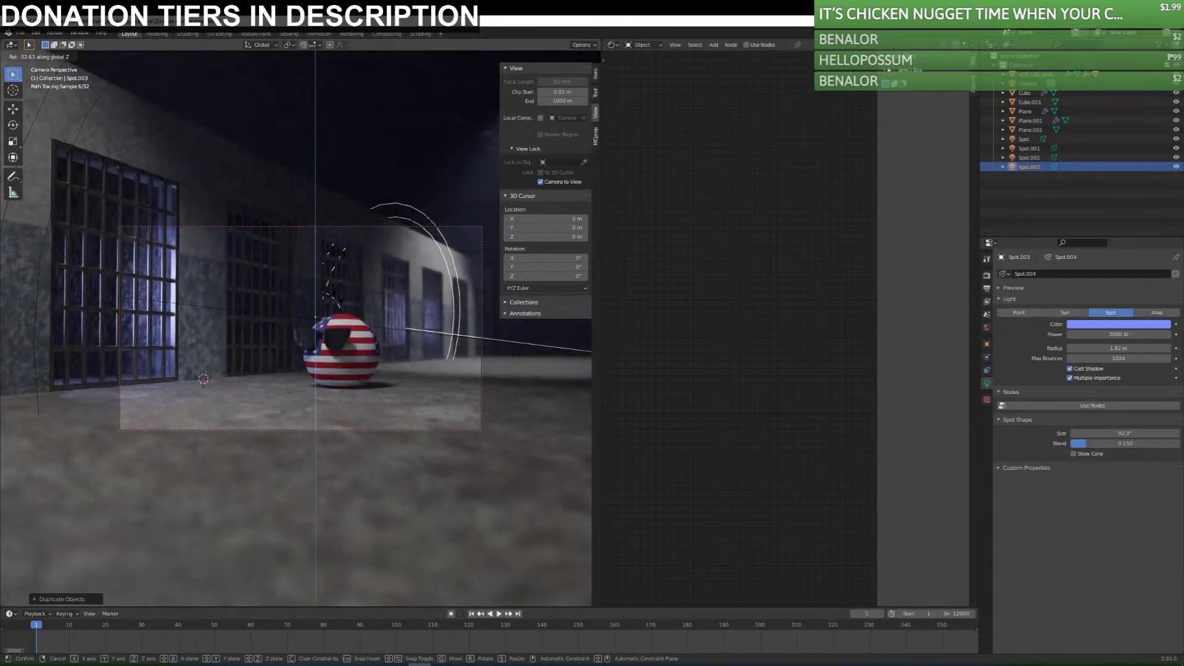
left_click(456, 276)
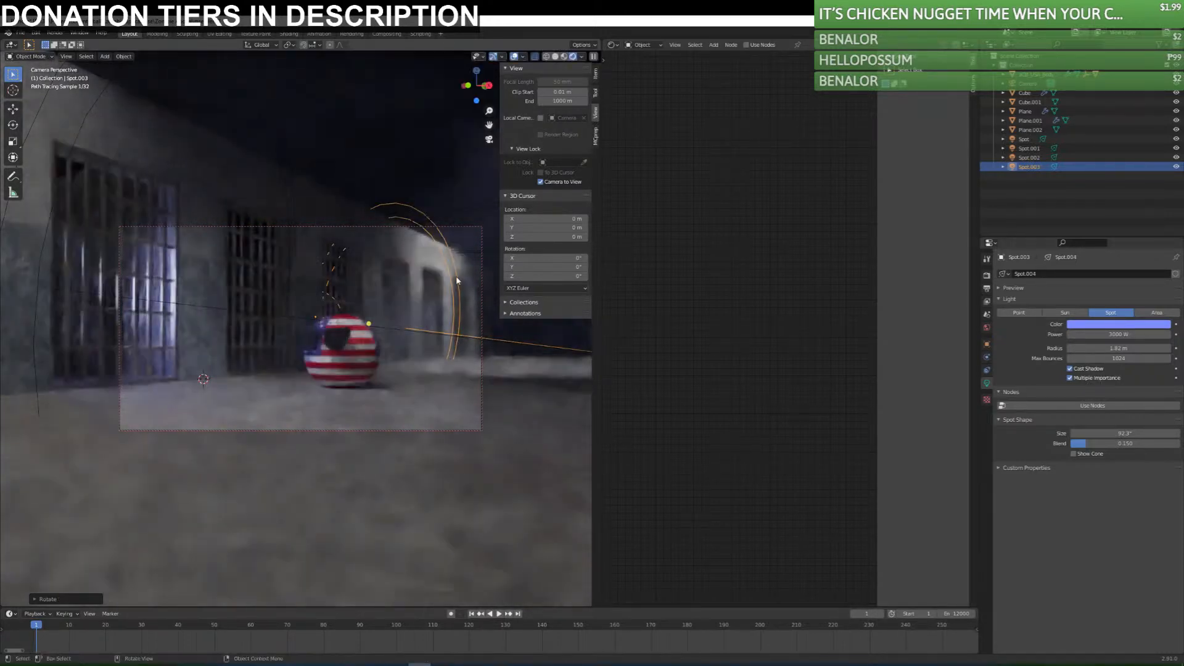
Try a Principled Volume density of 0.110 on the fog cube and set it back to 0.010.
left_click(239, 103)
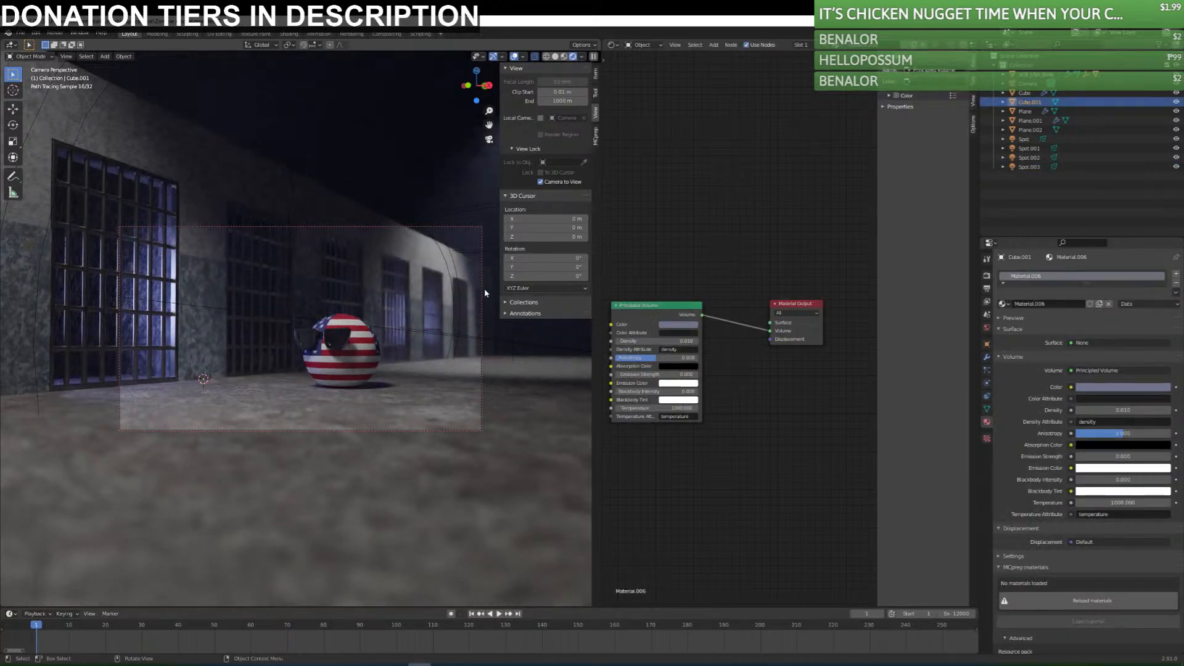
left_click_drag(657, 341, 657, 341)
left_click(697, 343)
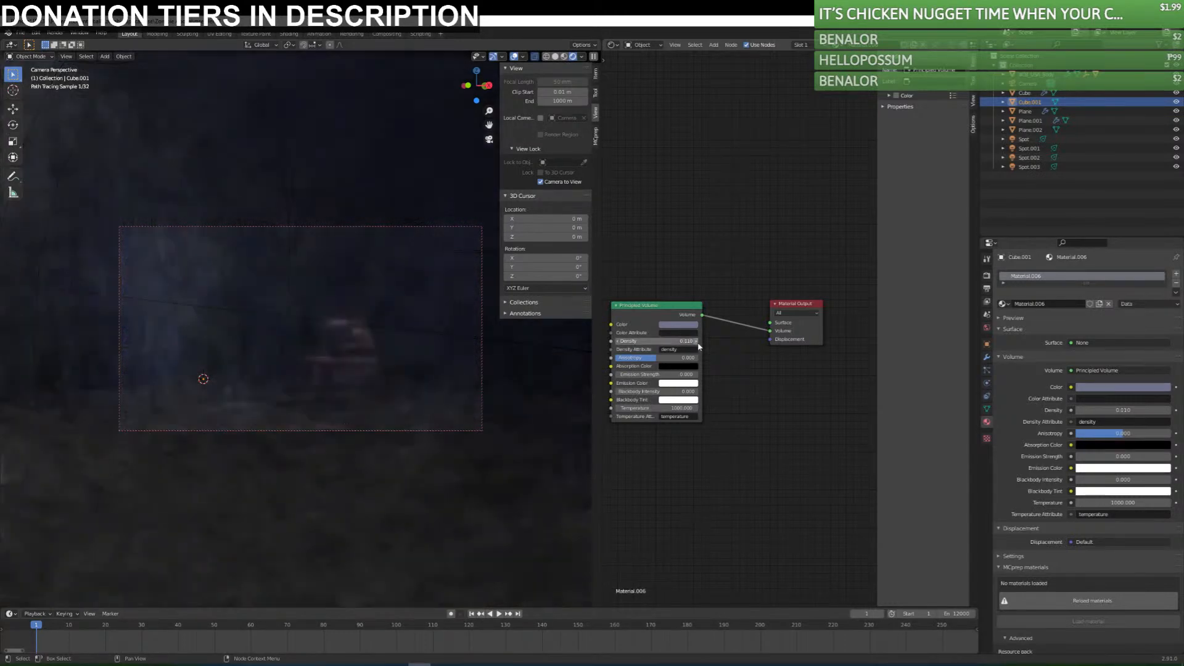
left_click(618, 341)
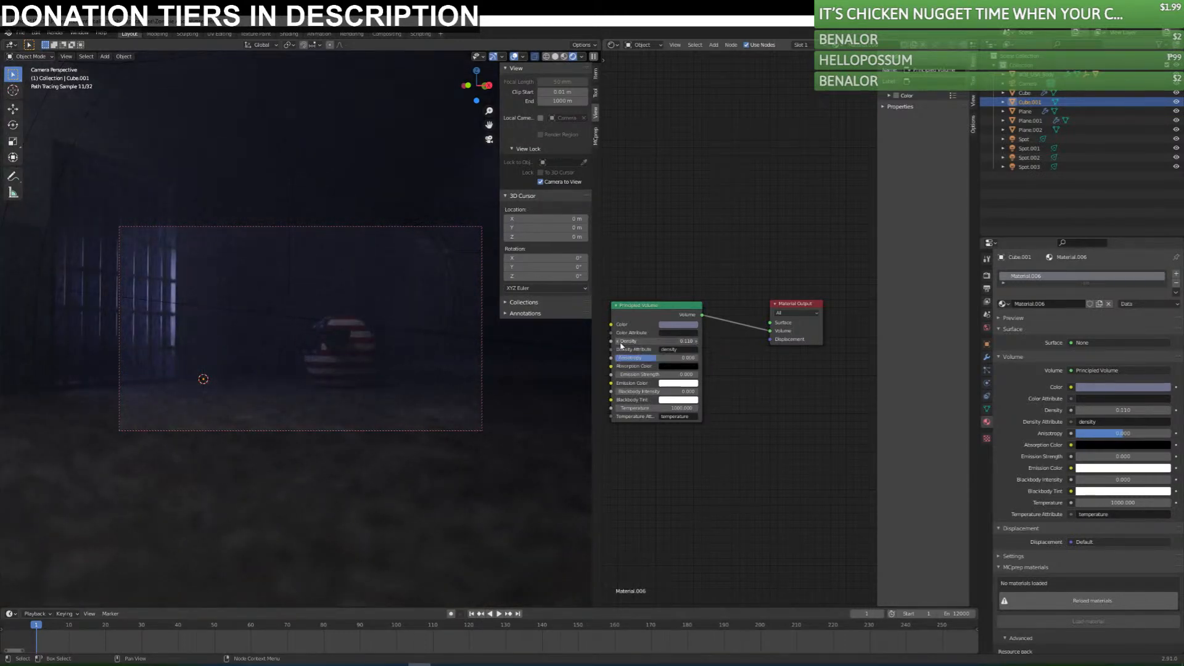
key("Return")
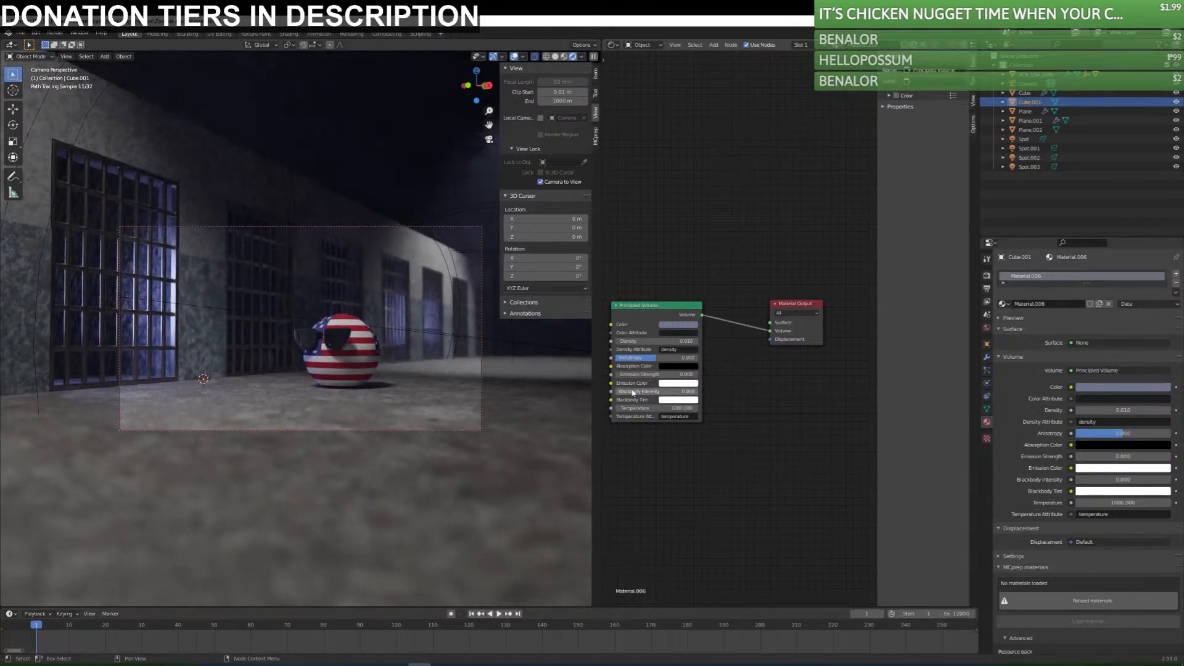
Set the fog's blackbody tint to blue, try raising its blackbody intensity and temperature, and revert both.
left_click_drag(680, 374, 678, 396)
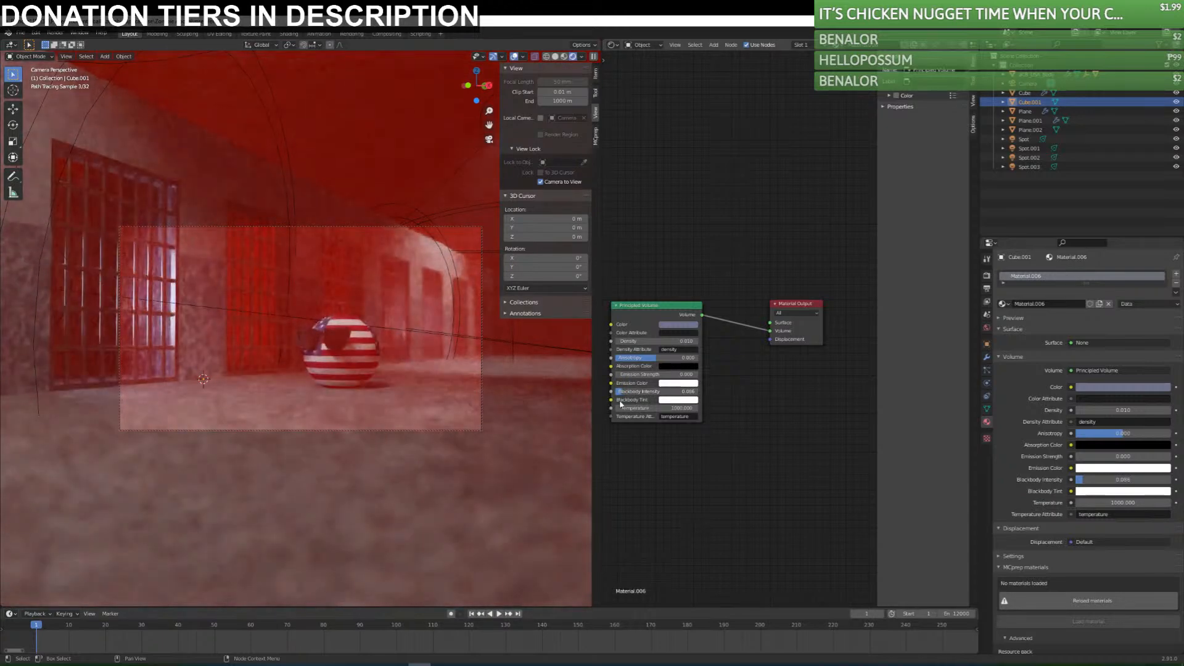
left_click(669, 401)
left_click_drag(691, 318, 714, 302)
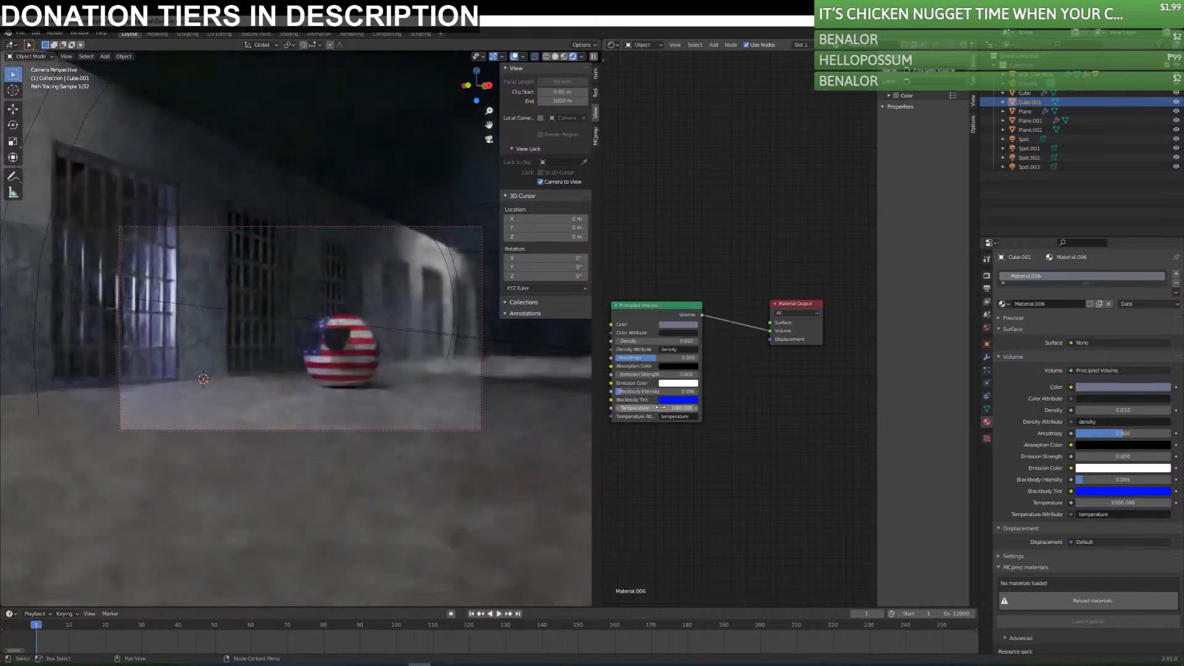
mouse_move(653, 393)
left_mouse_down()
mouse_move(712, 393)
mouse_move(645, 393)
mouse_move(651, 409)
mouse_move(641, 408)
mouse_move(669, 409)
left_mouse_up()
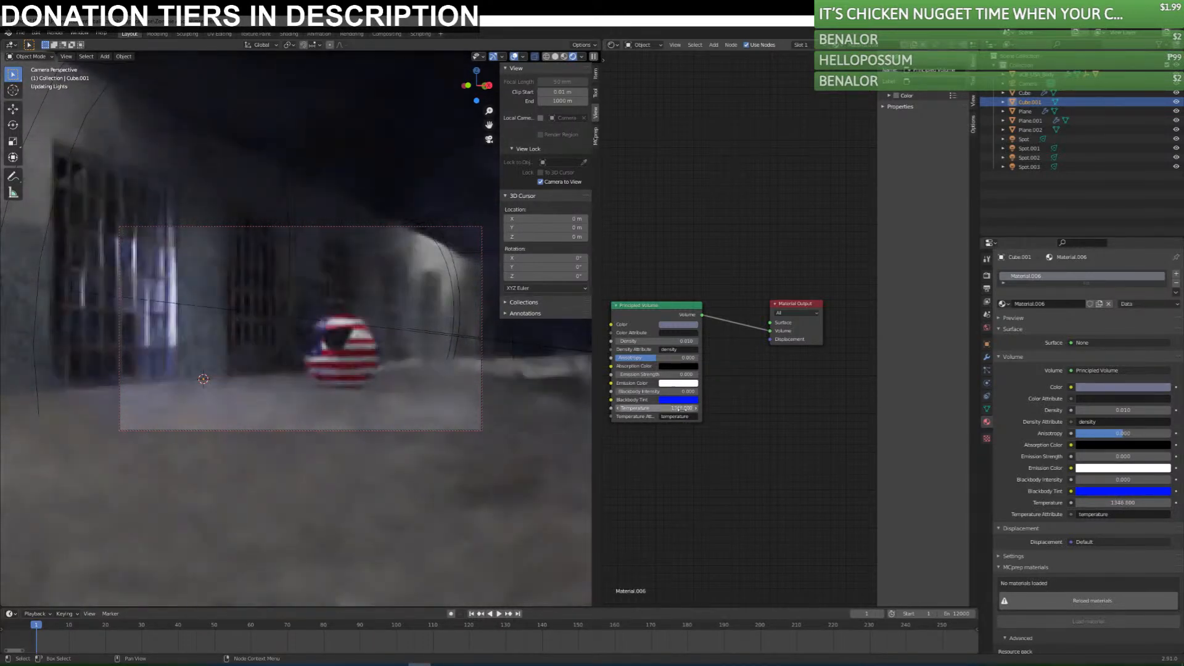
key("ctrl+z")
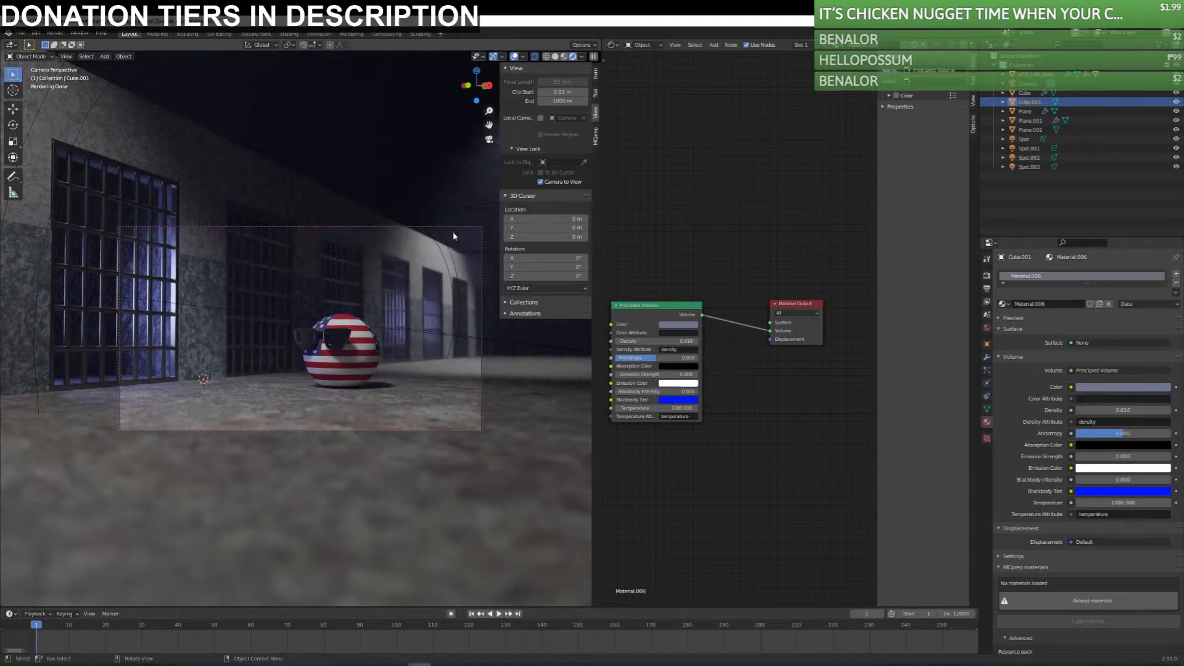
Set the camera's focal length to 58 mm and save the file.
left_click(414, 227)
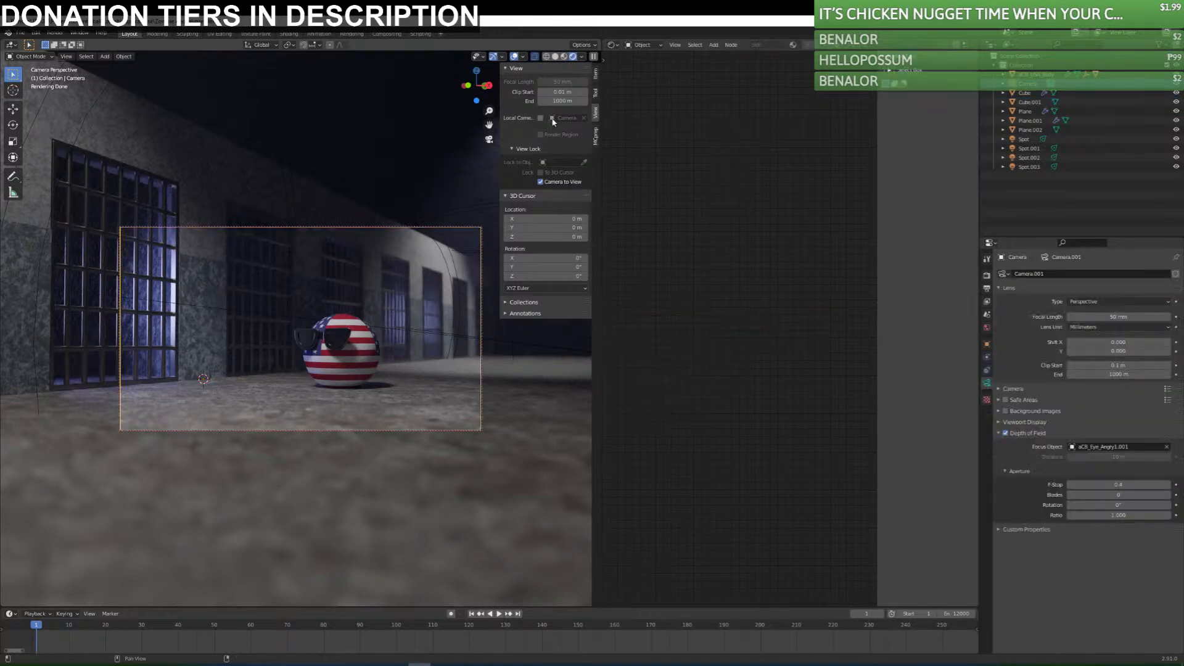
left_click_drag(1104, 318, 1166, 317)
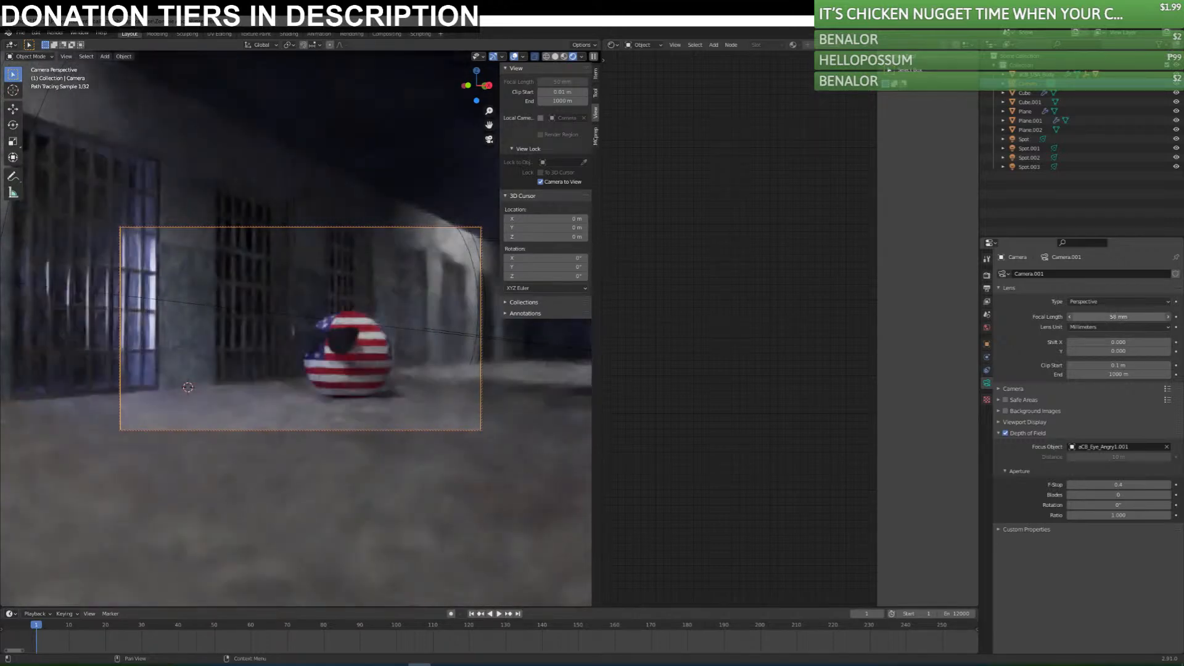
key("ctrl+s")
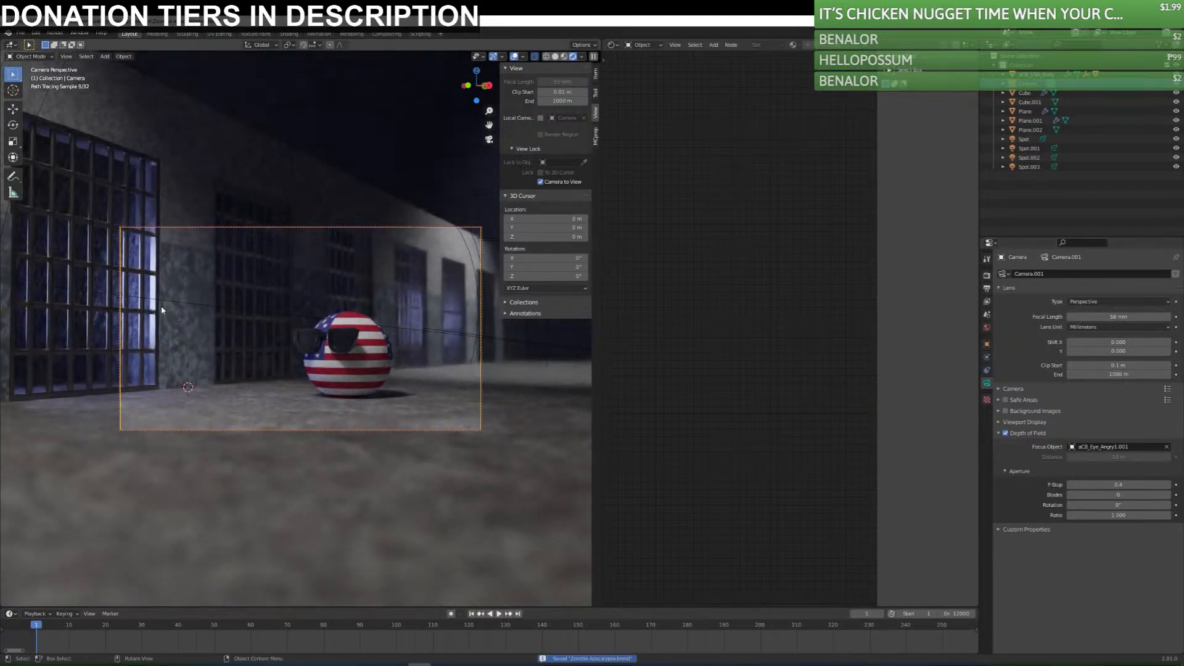
Narrow the spot size of the blue spotlight behind the nearest cell to 45.7°.
left_click(30, 256)
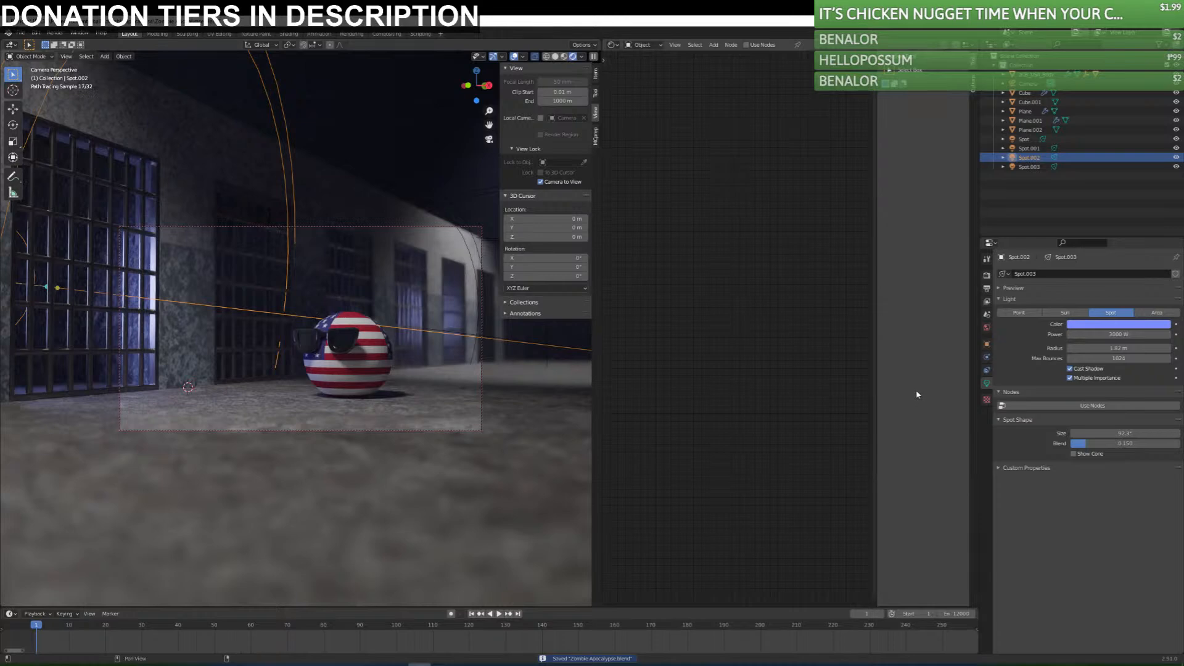
left_click_drag(1122, 433, 1081, 433)
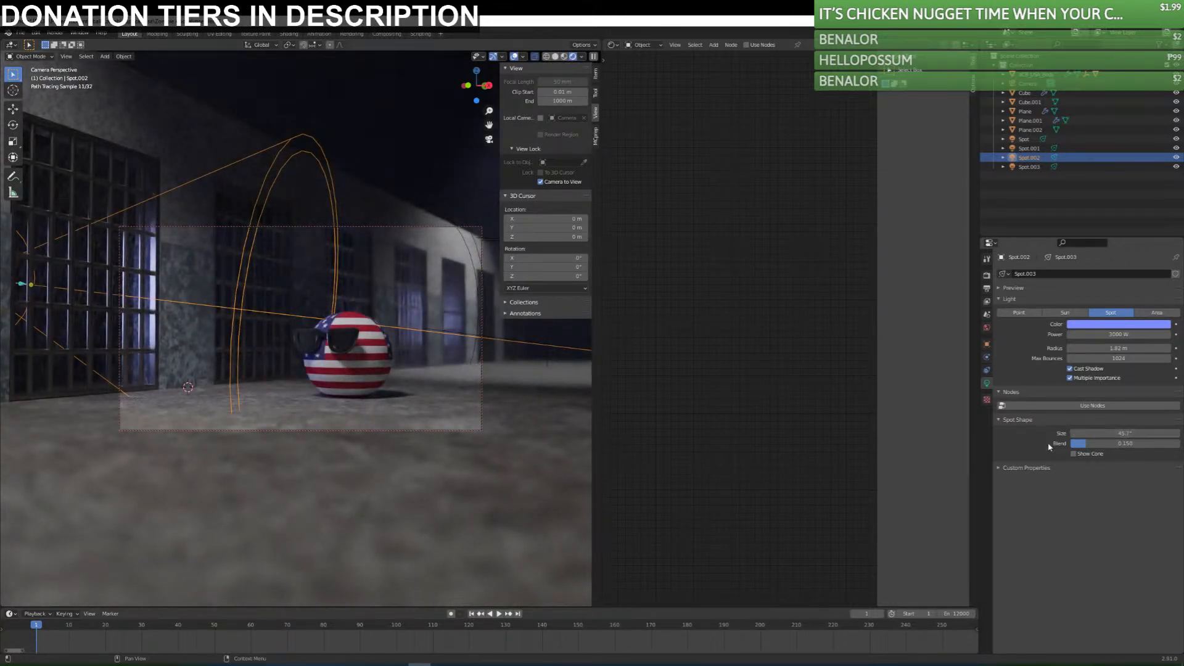
Add a custom property to the blue spotlight behind the nearest cell and open its settings.
left_click(1006, 467)
left_click(1056, 482)
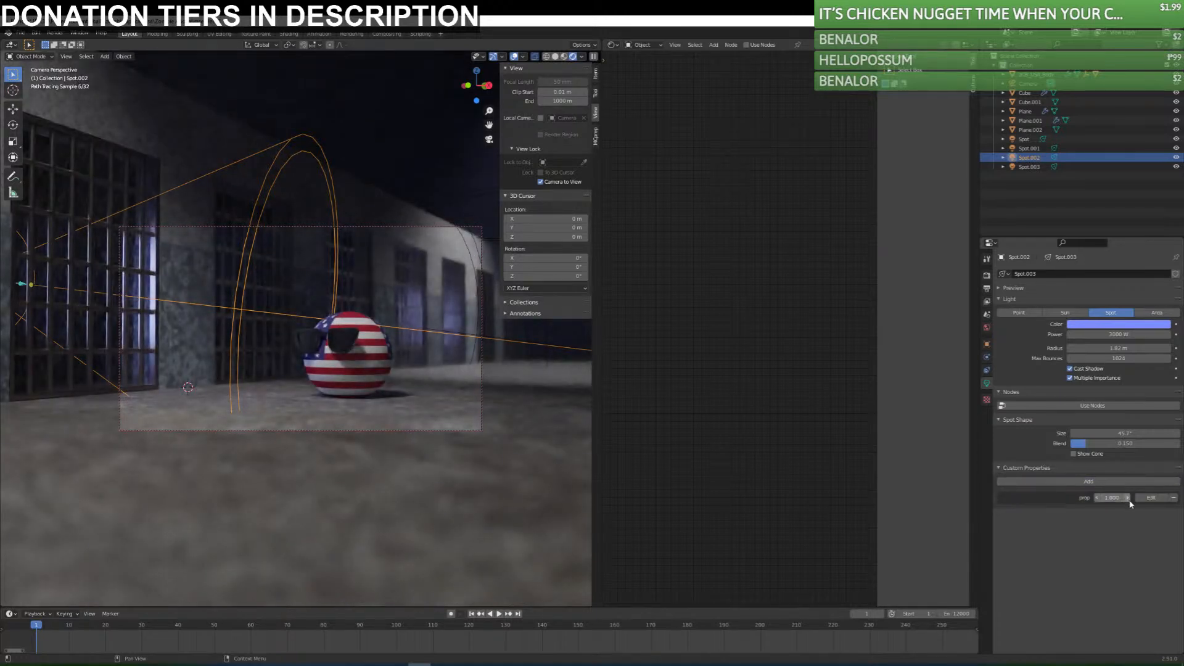
left_click(1151, 497)
left_click(1127, 516)
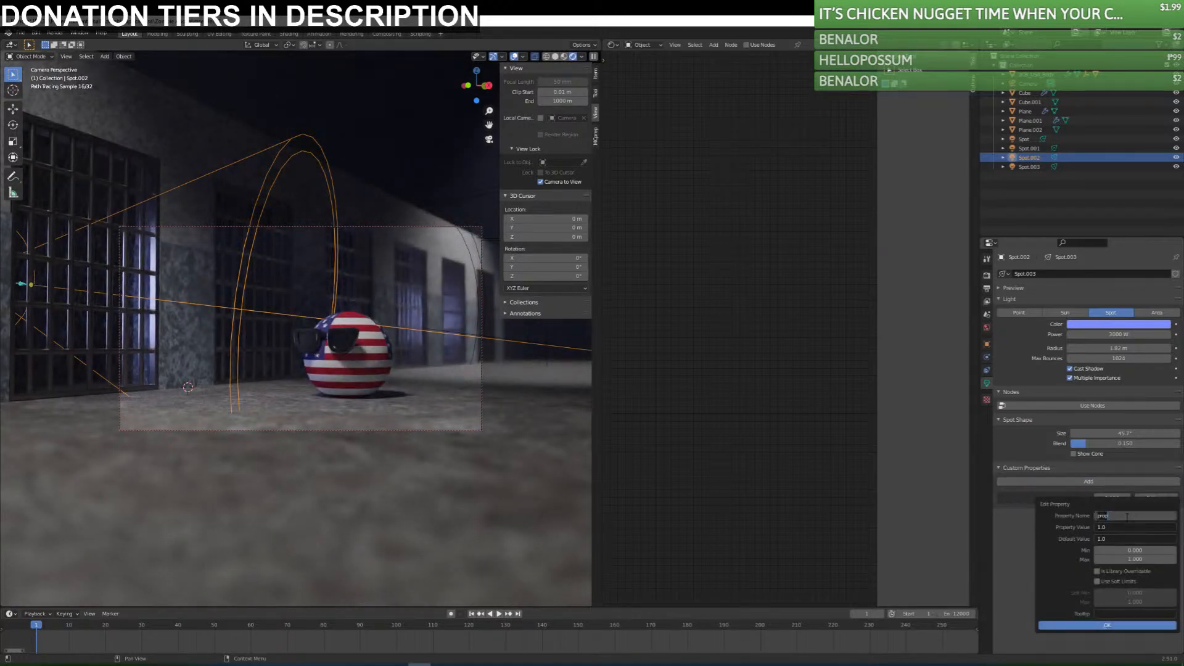
left_click(1023, 530)
left_click(1012, 520)
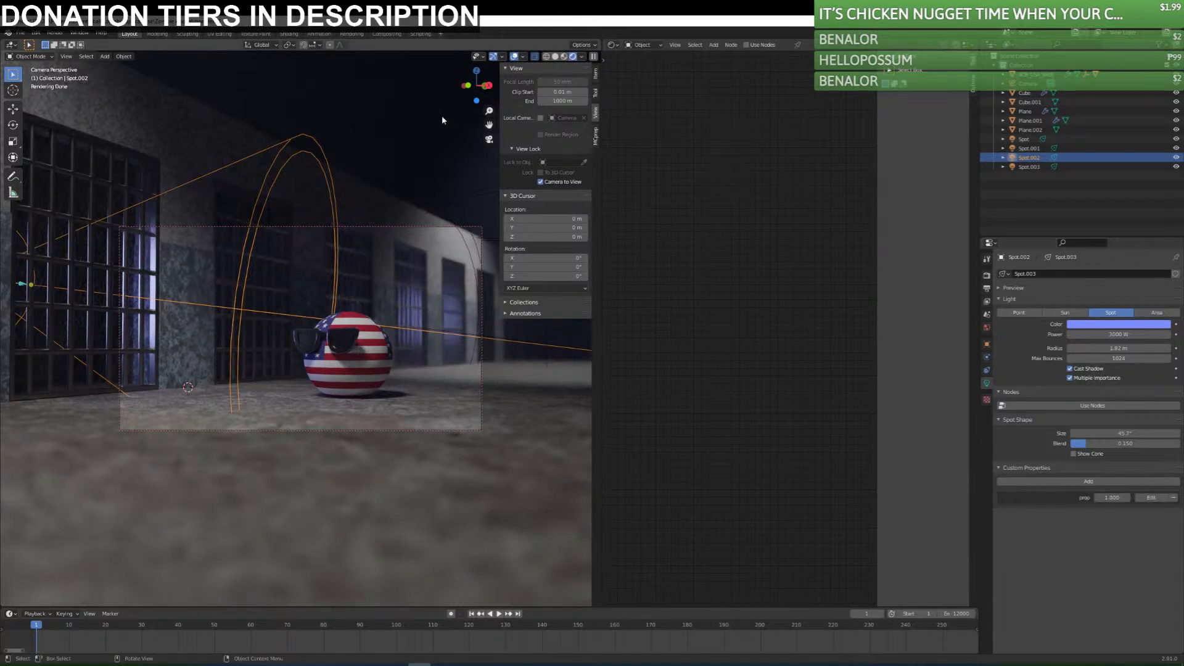
Check the fog cube's volume attributes and rename the blue spotlight's custom property as density.
left_click(427, 123)
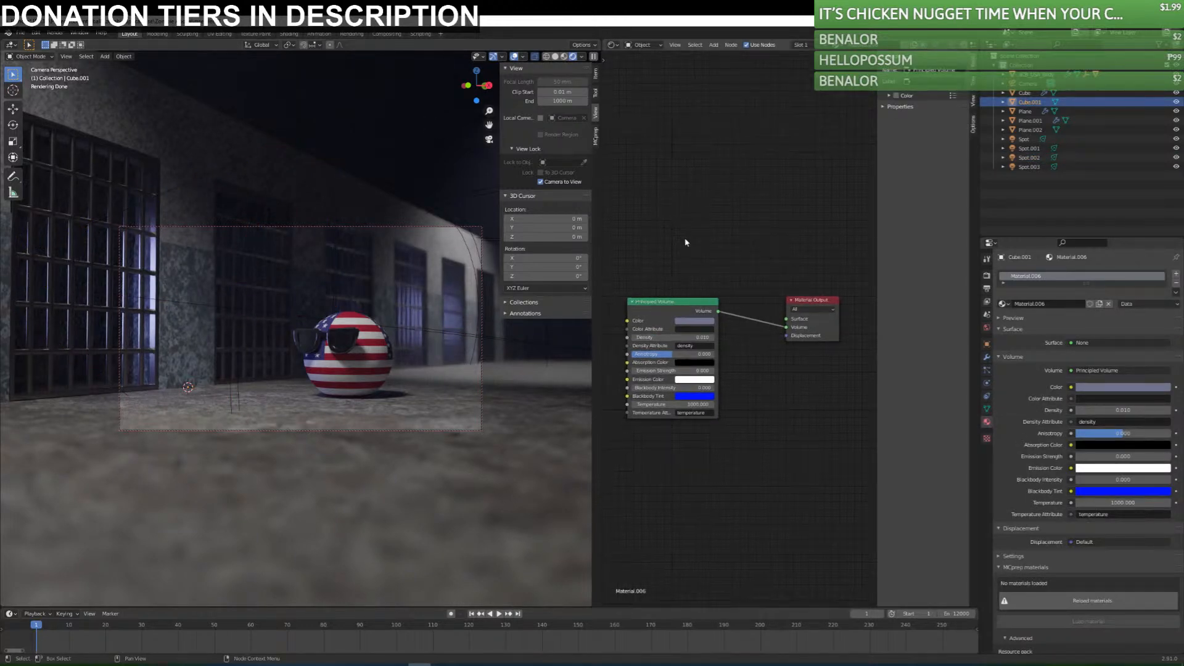
left_click(151, 309)
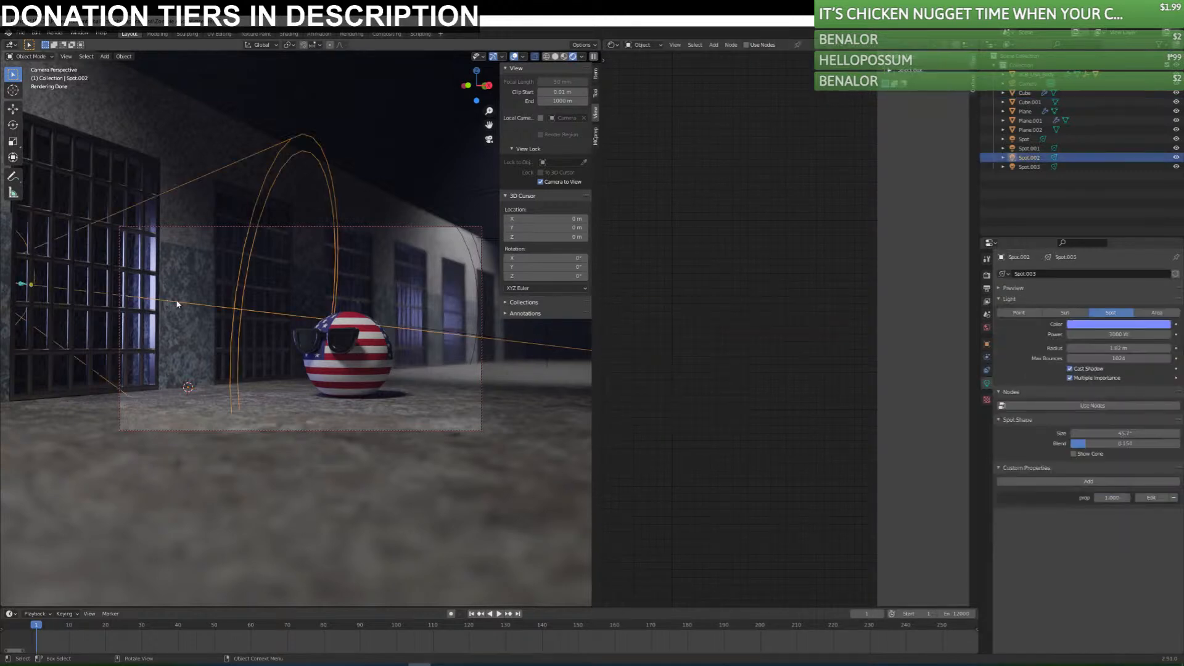
left_click(1152, 498)
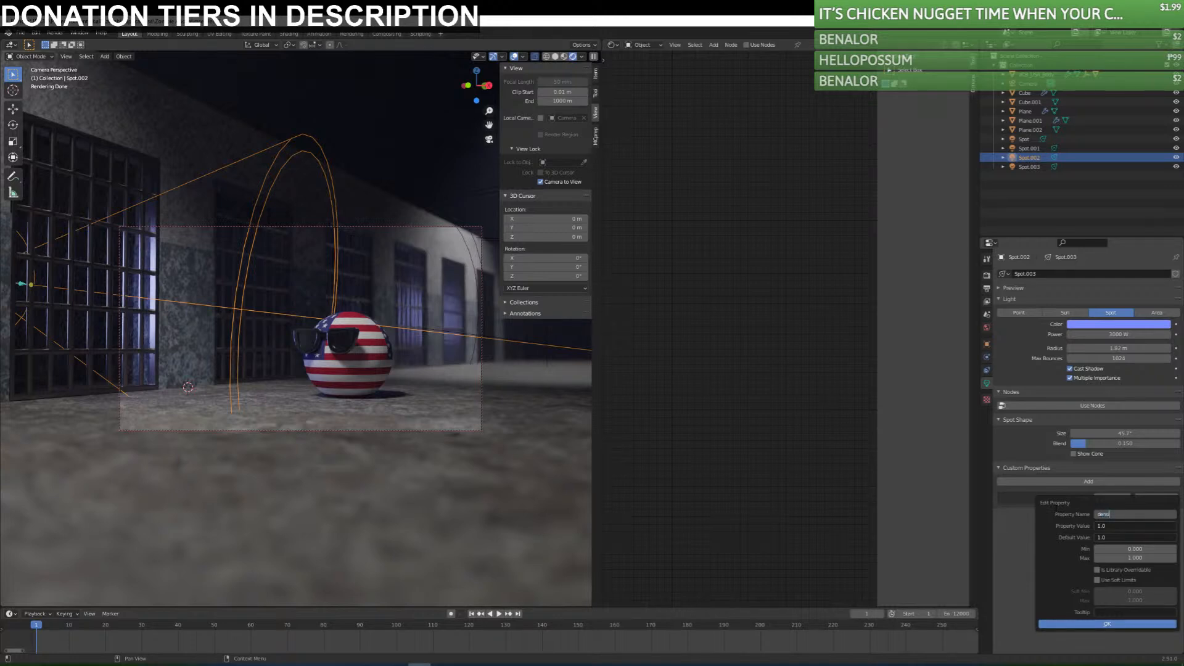
key("Return")
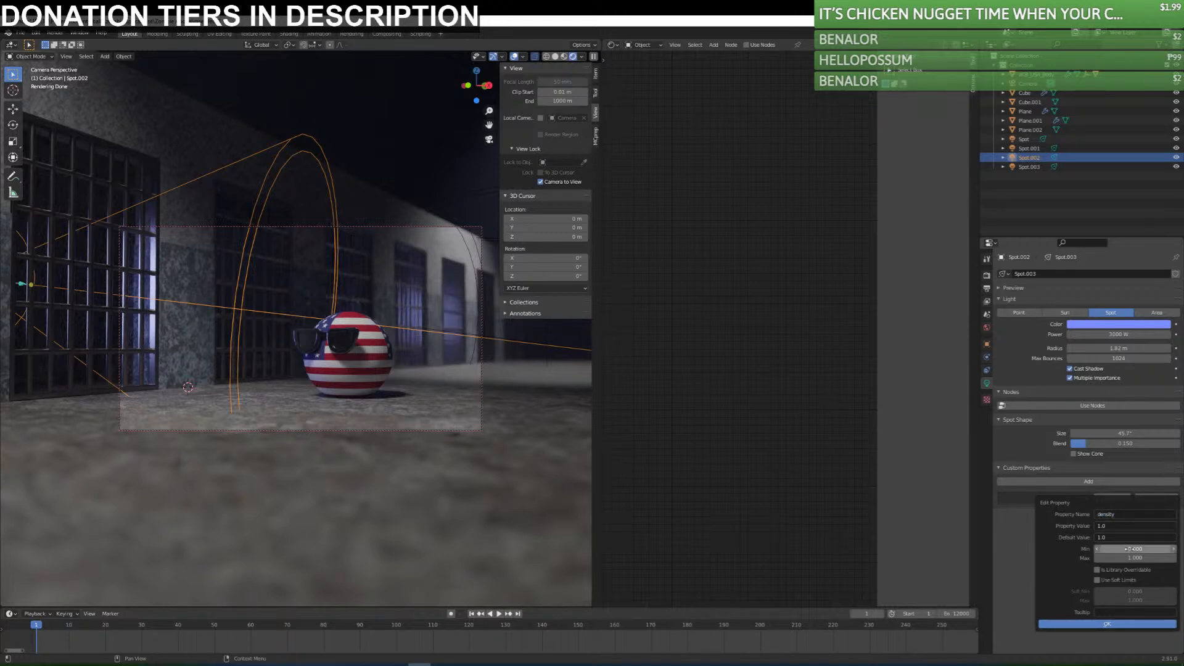
left_click(1059, 622)
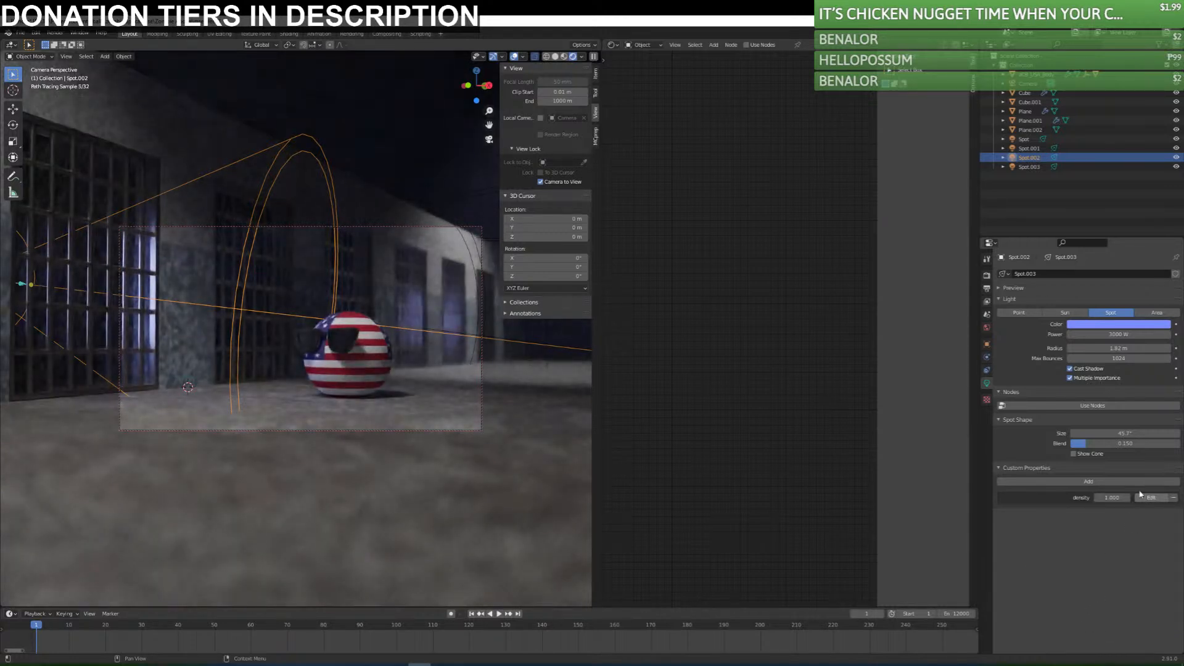
Try a value of 10 for the spotlight's density property and remove the property.
left_click(1112, 498)
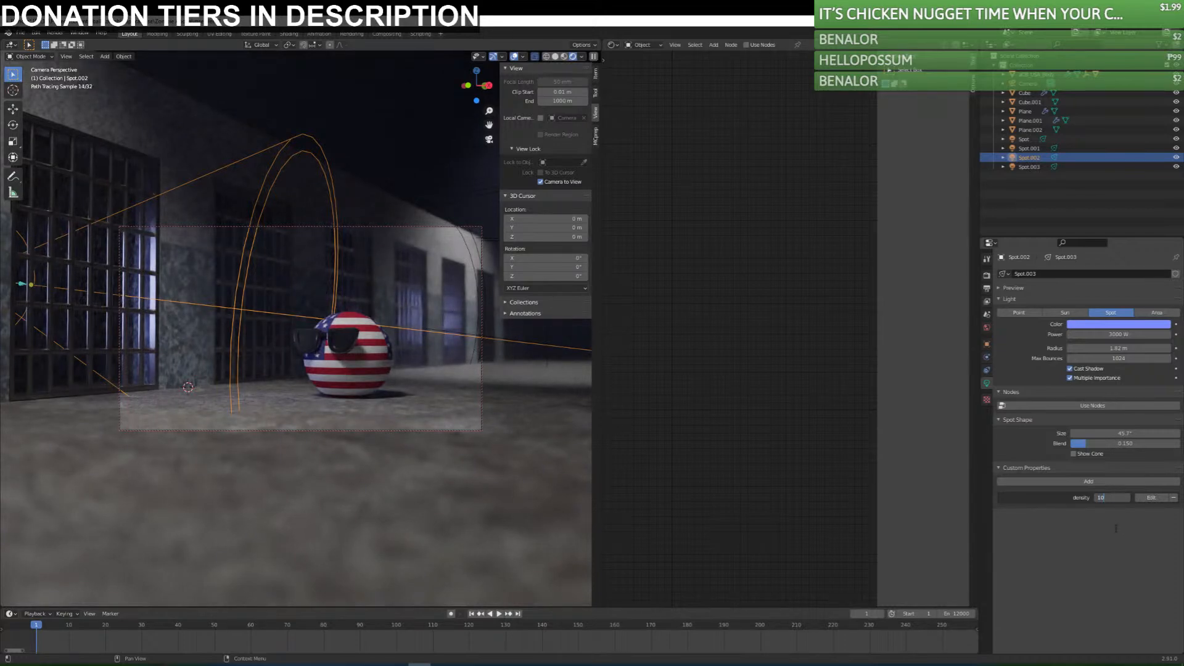
key("Return")
left_click_drag(1106, 500, 1106, 500)
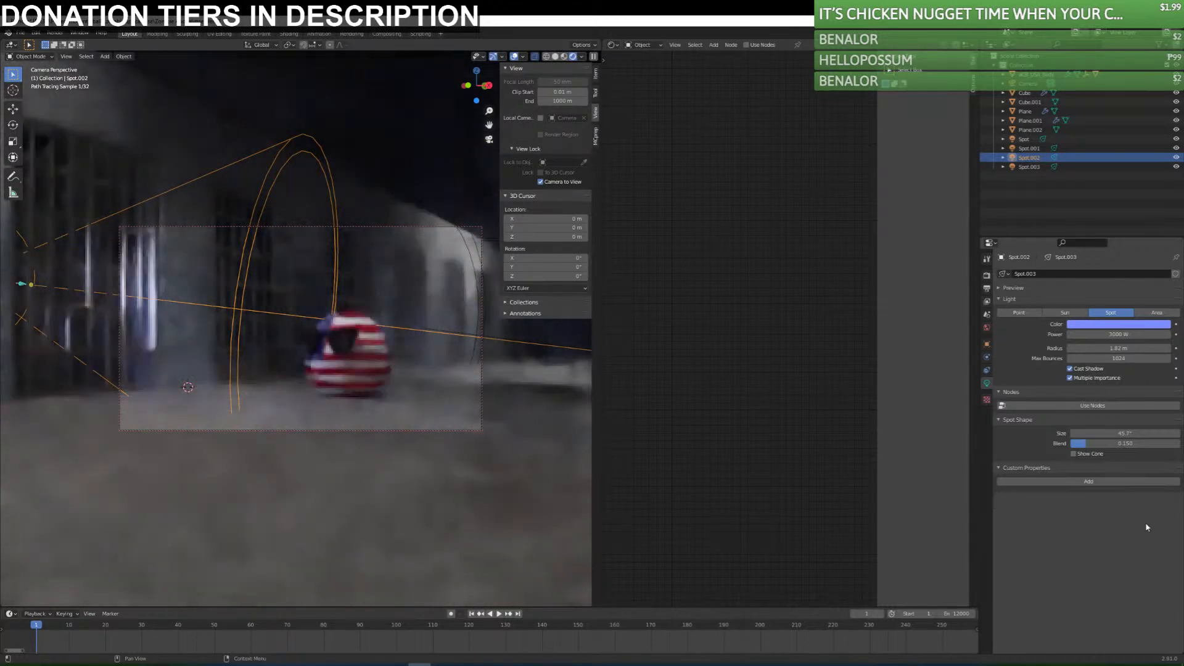
Try enabling shader nodes for the blue spotlight behind the nearest cell, browse the addable nodes, and undo it.
left_click(1005, 467)
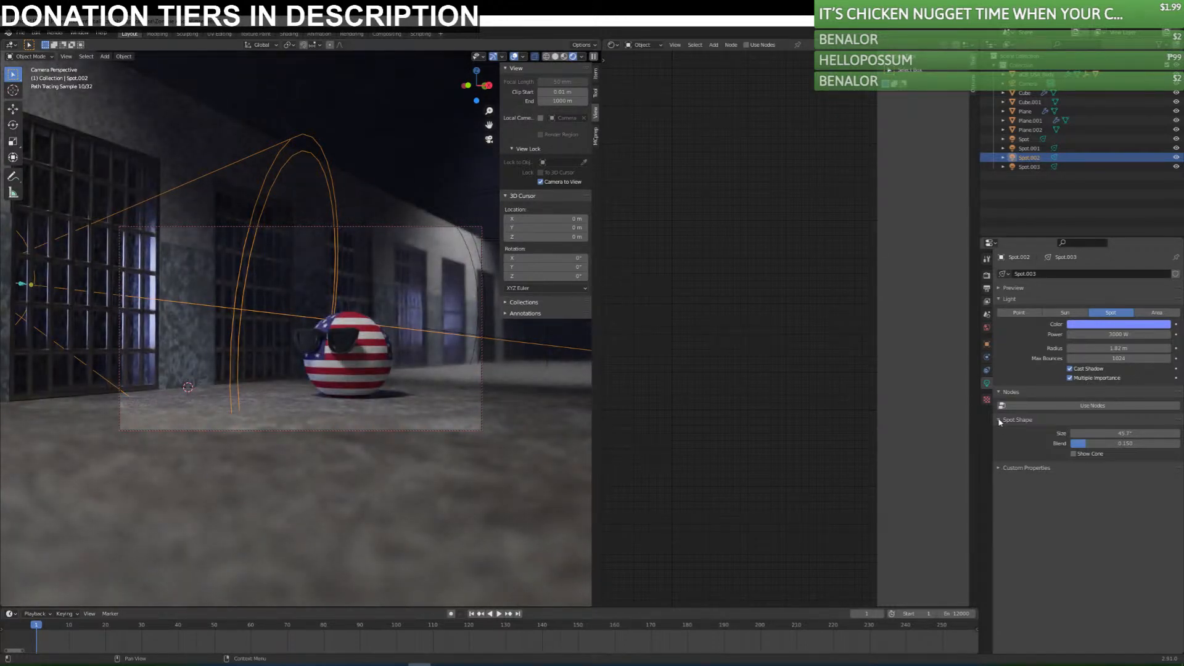
left_click(1074, 454)
left_click(1074, 454)
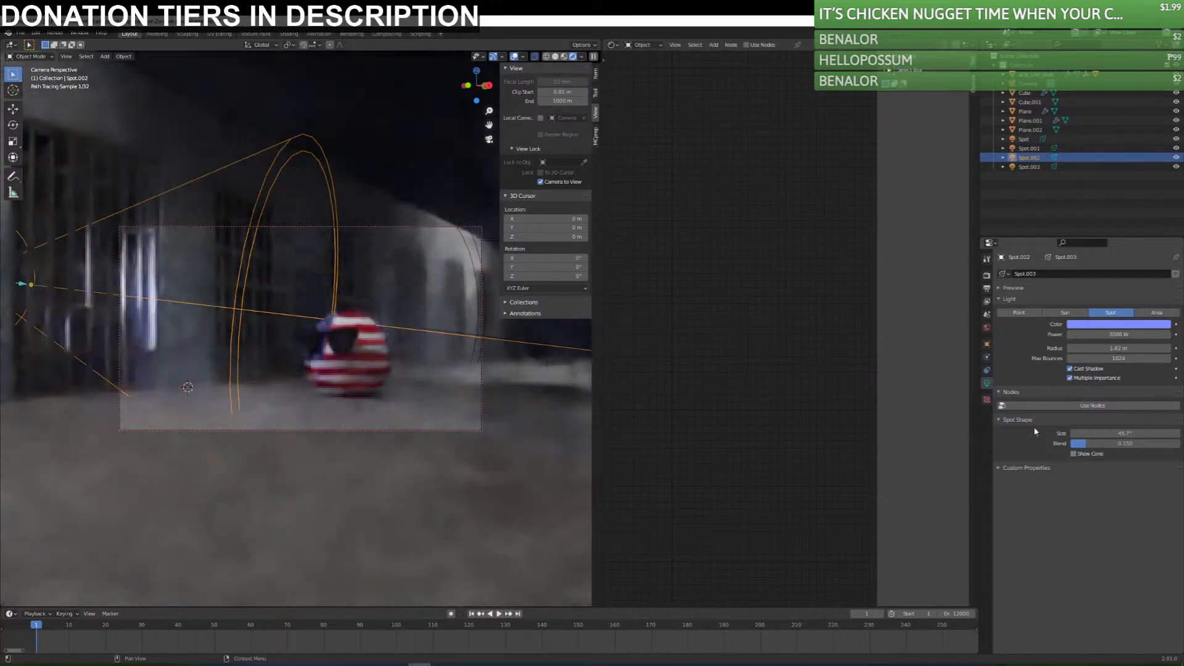
left_click(1001, 420)
left_click(1034, 405)
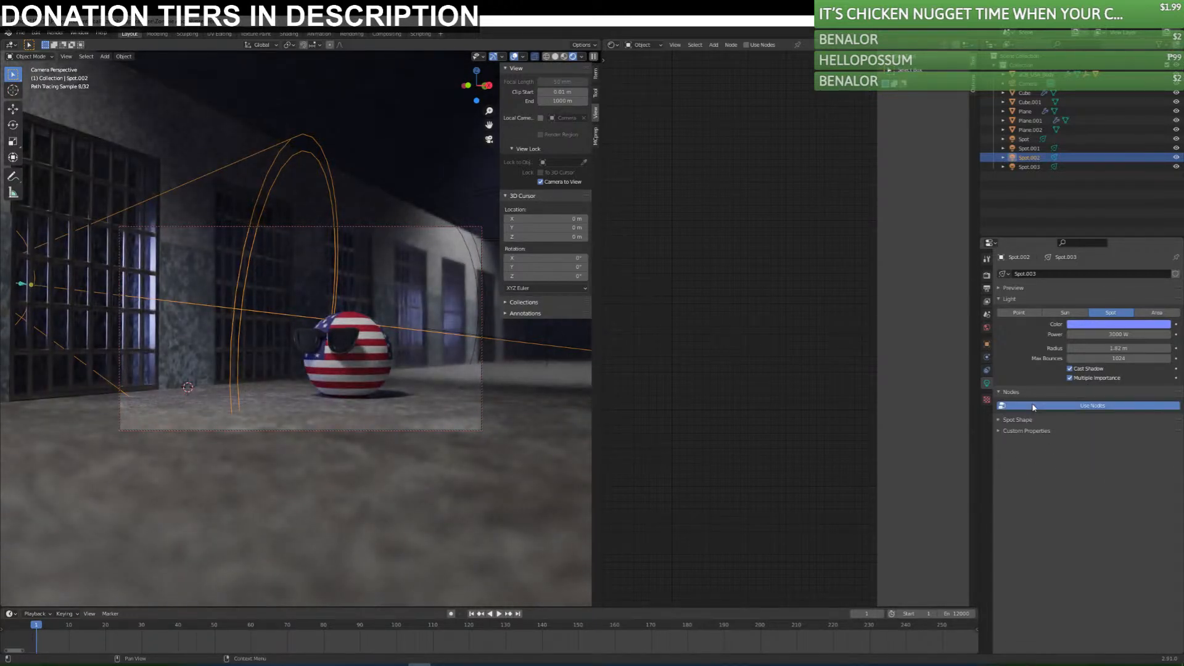
key("shift+a")
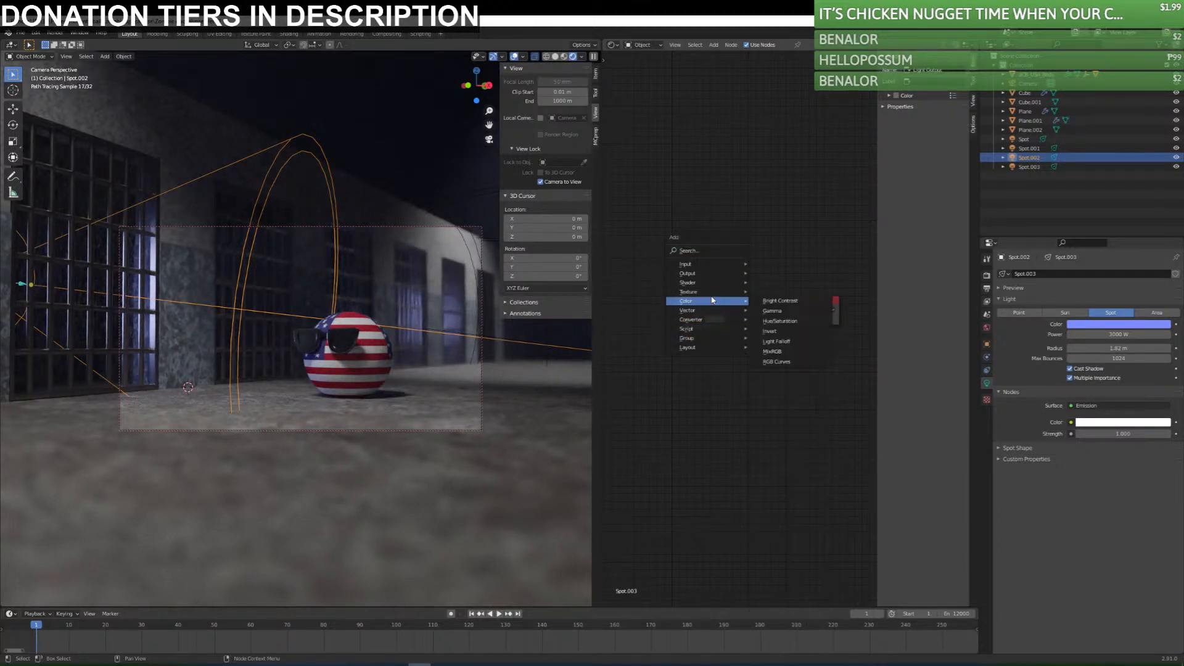
mouse_move(715, 285)
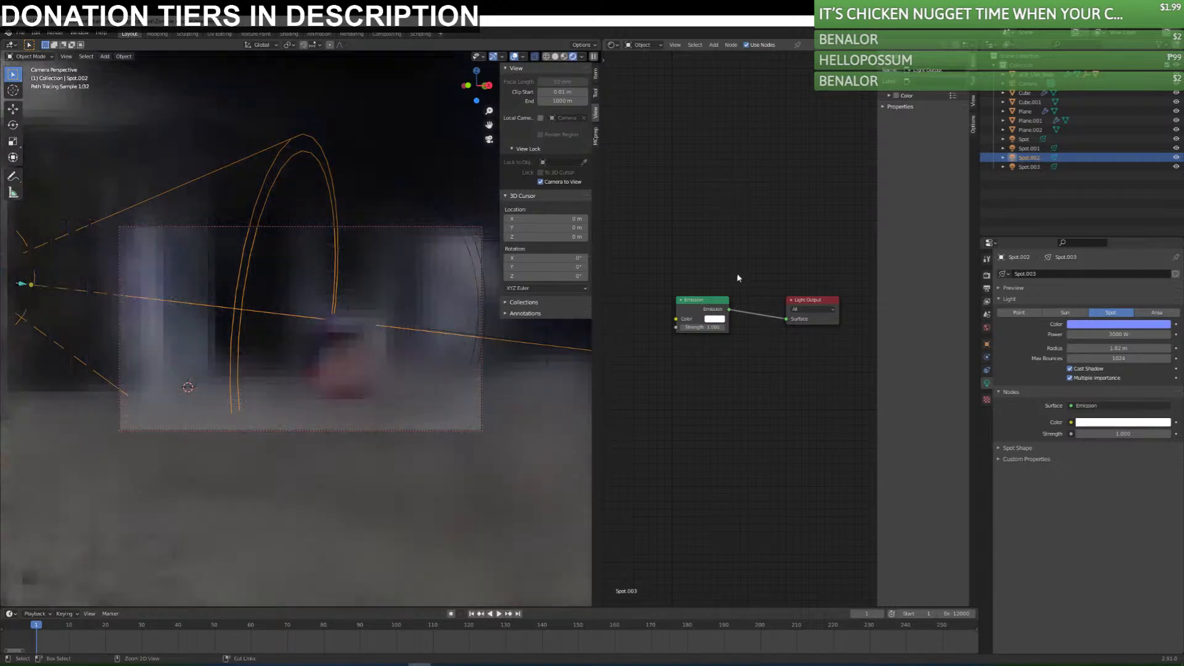
key("ctrl+z")
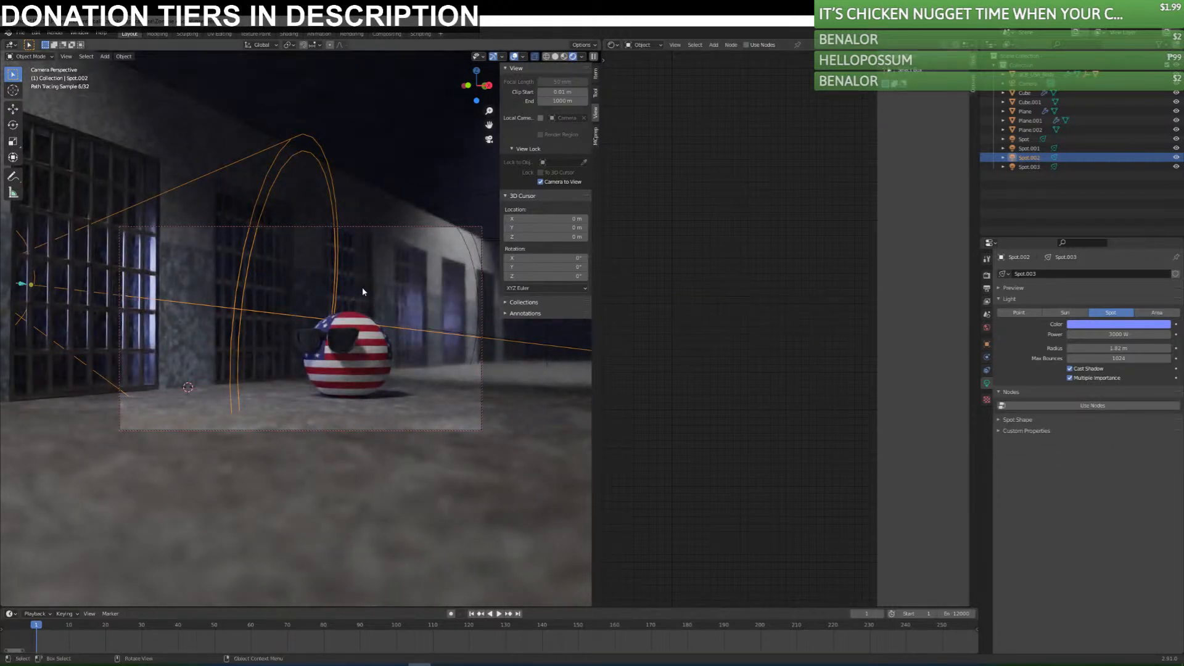
Inspect the fog cube and spotlights from above and at an angle, and save the file.
left_click(350, 154)
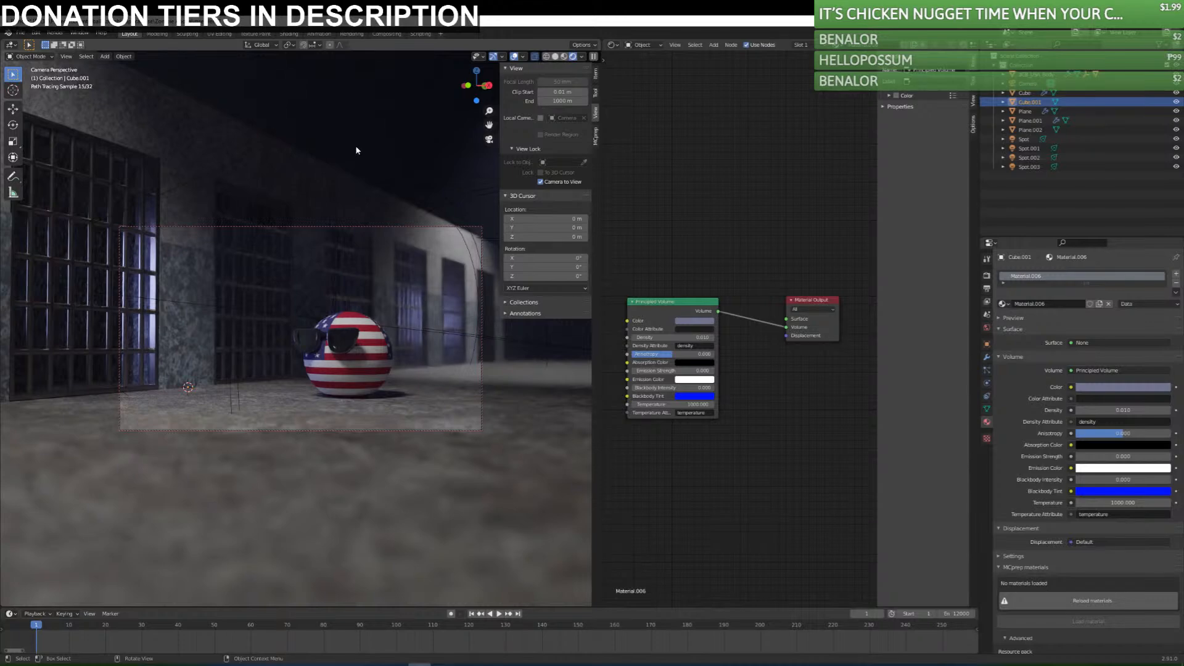
key("KP_7")
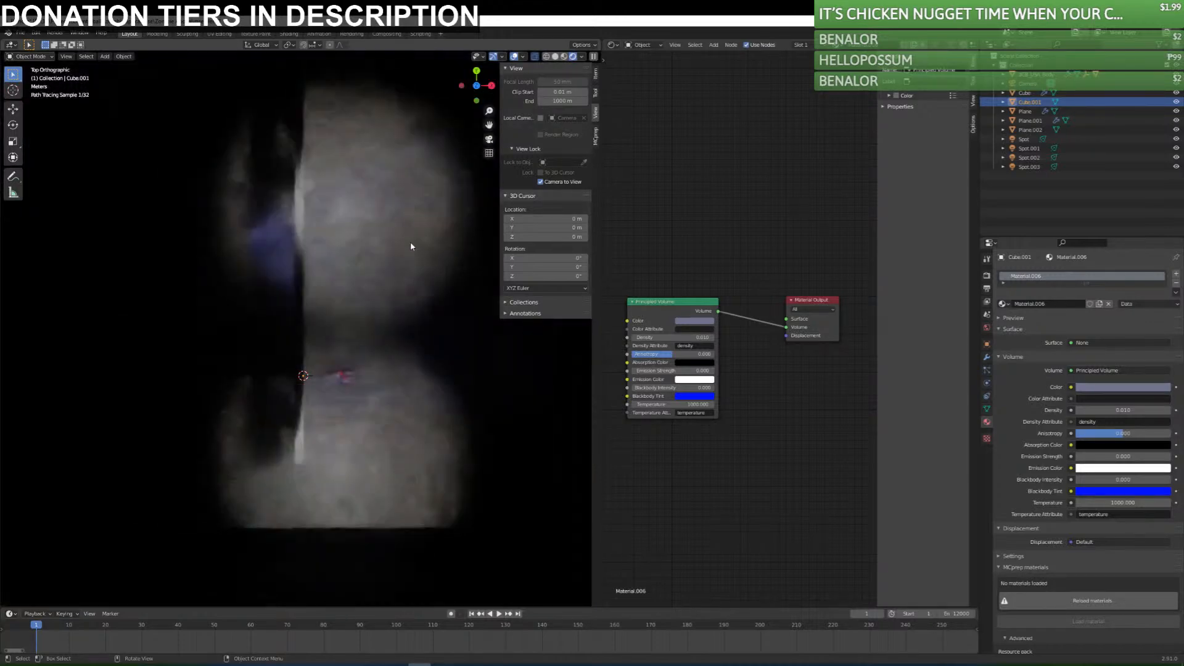
middle_click_drag(408, 353, 225, 135)
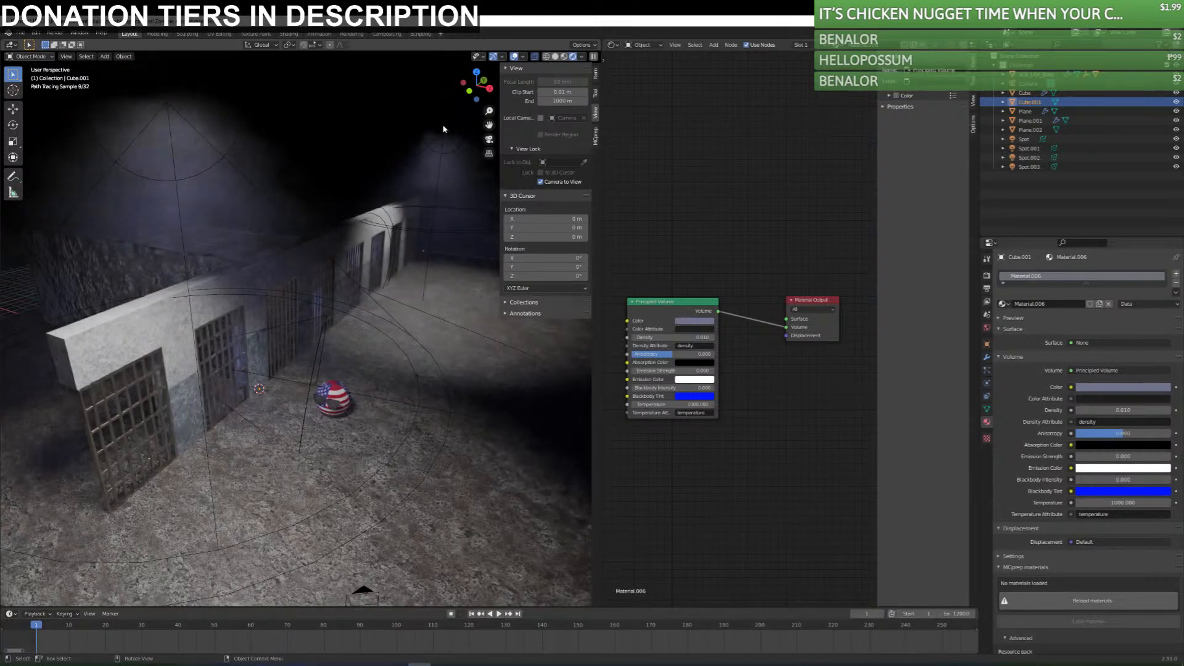
key("ctrl+s")
Try a power of 50000 W for the blue spotlight behind the nearest cell, check it through the camera, and undo it.
middle_click_drag(260, 347, 306, 332)
left_click(306, 332)
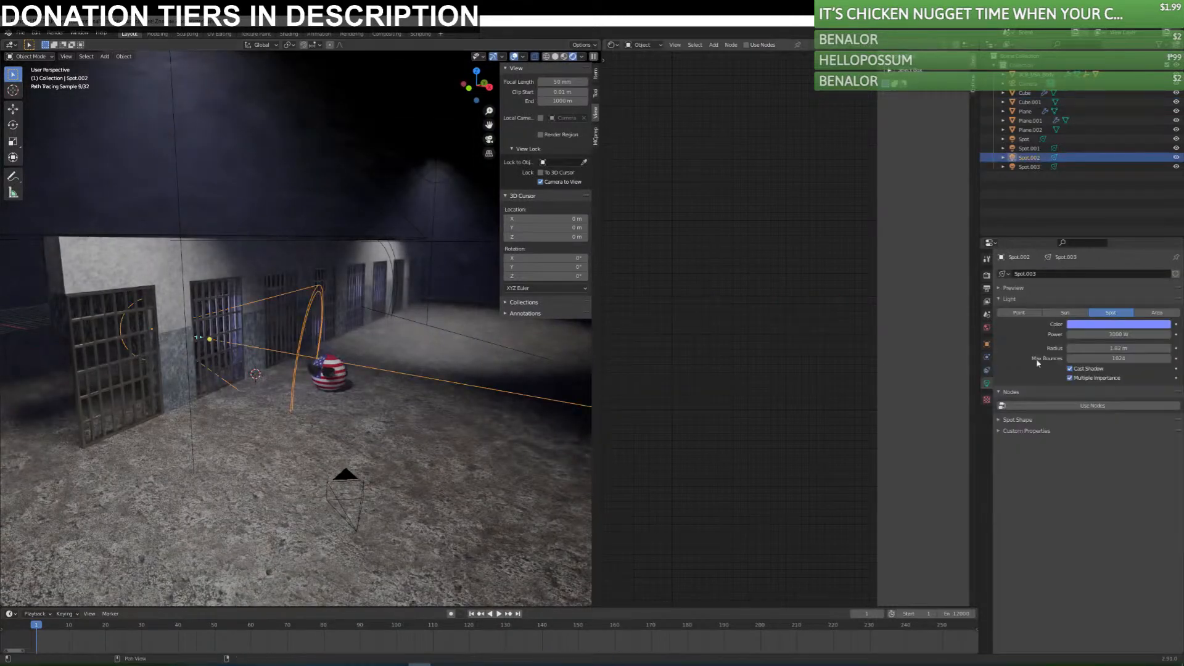
left_click_drag(1112, 334, 1132, 334)
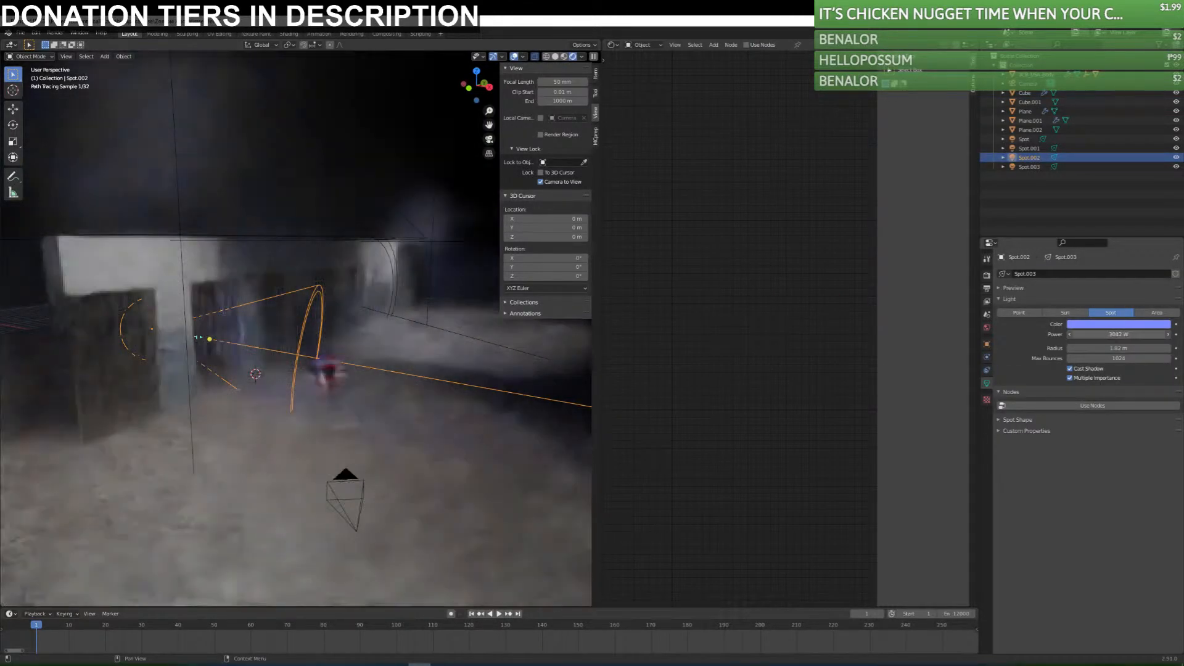
middle_click_drag(136, 427, 327, 444)
left_click(1130, 334)
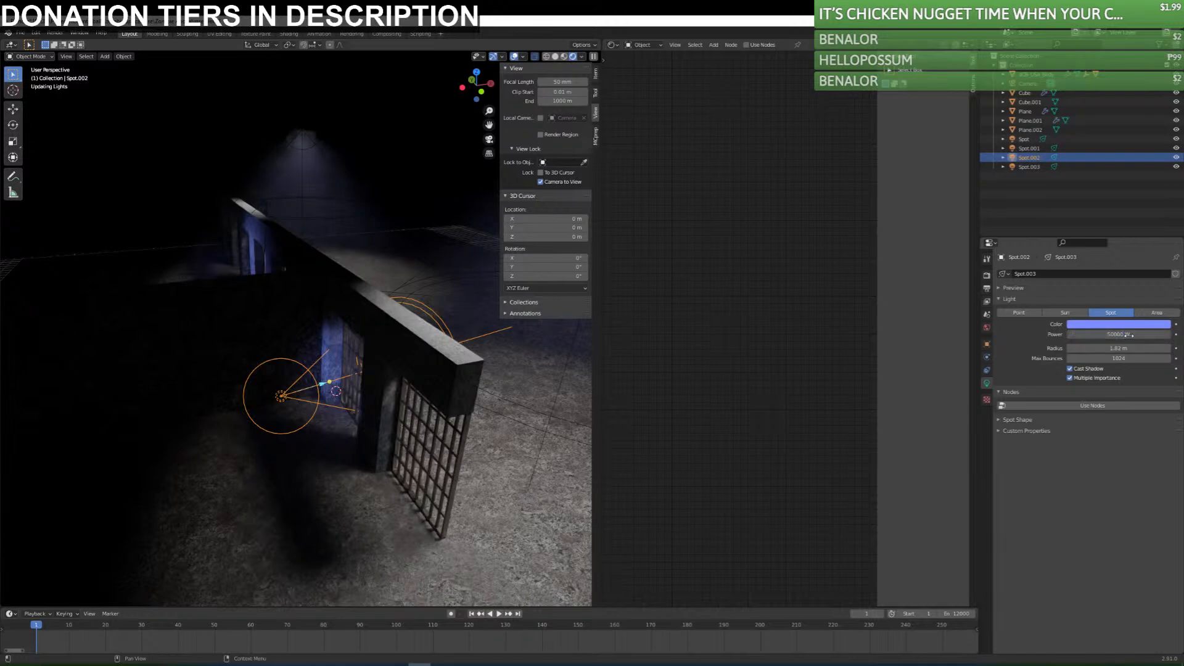
type("50000")
key("Return")
middle_click_drag(452, 377, 442, 416)
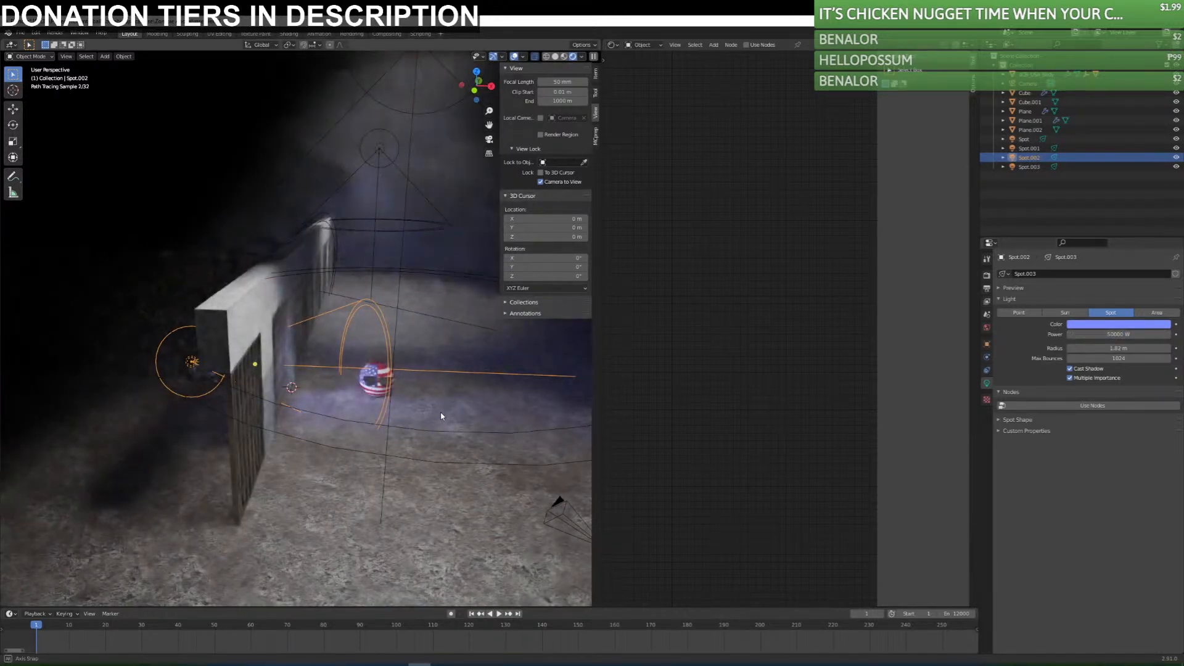
key("KP_0")
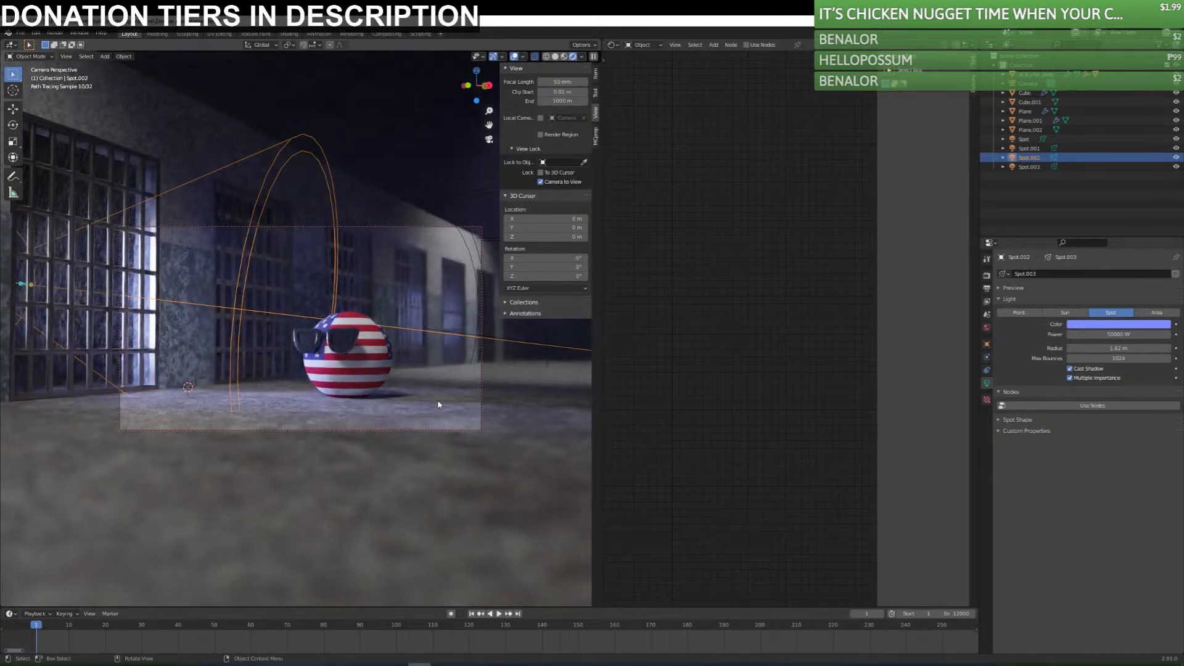
key("ctrl+z")
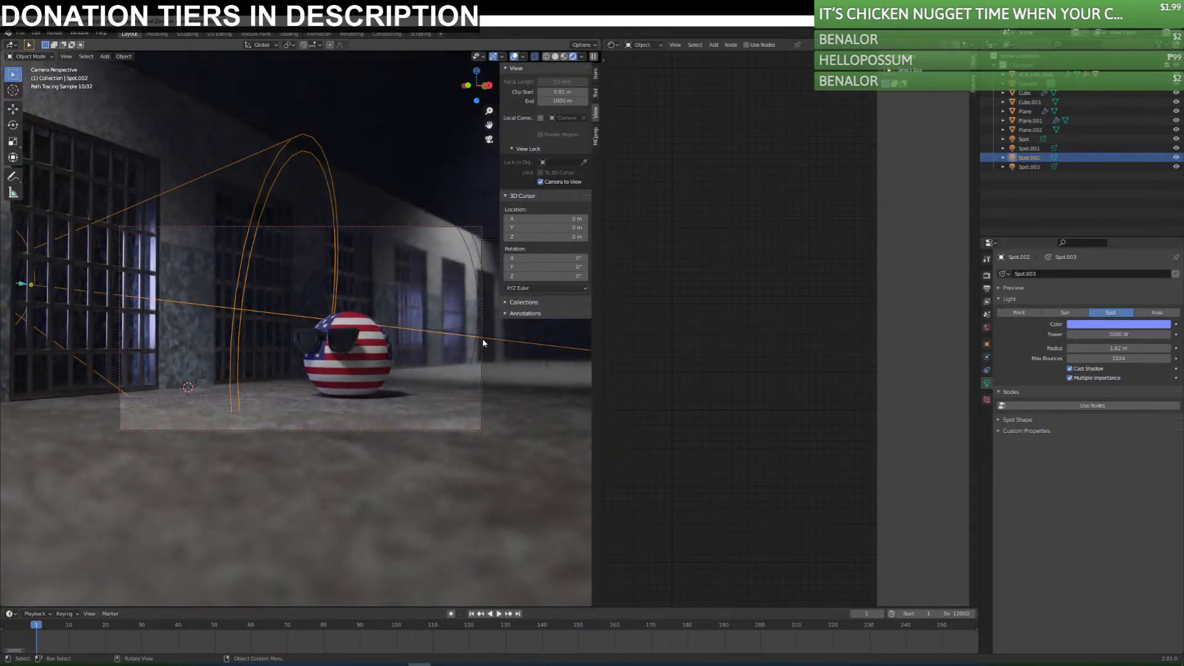
Set the density of the fog cube's Principled Volume to 0.05.
left_click(400, 118)
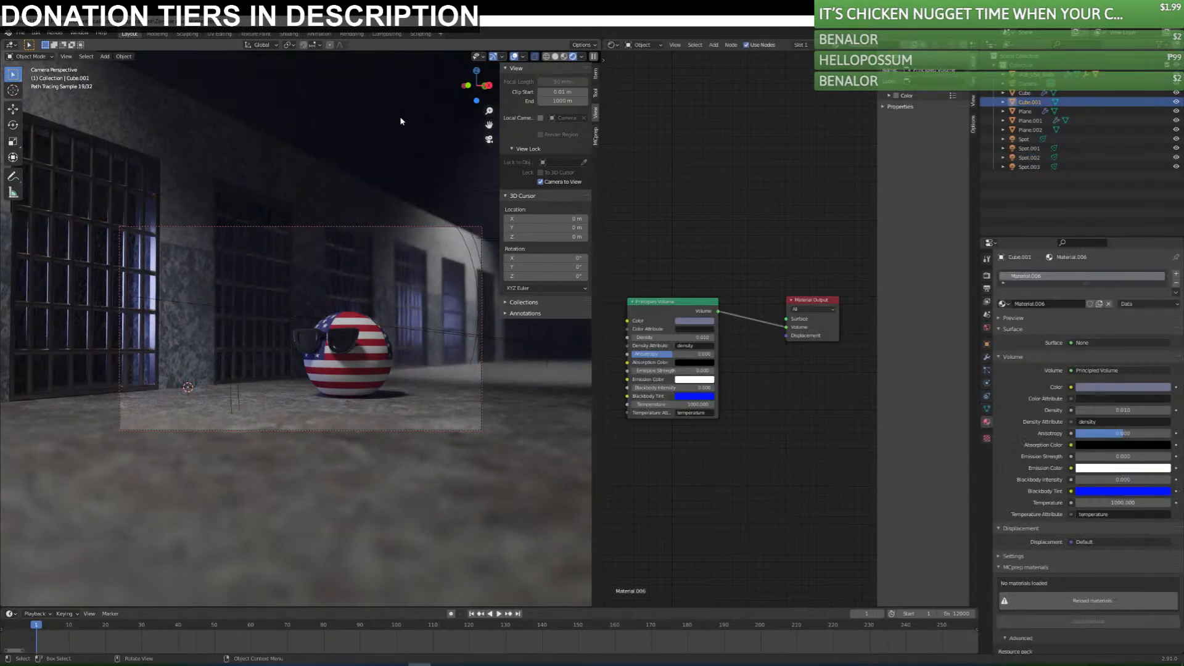
mouse_move(672, 338)
left_mouse_down()
mouse_move(658, 338)
mouse_move(671, 338)
left_mouse_up()
left_click(671, 338)
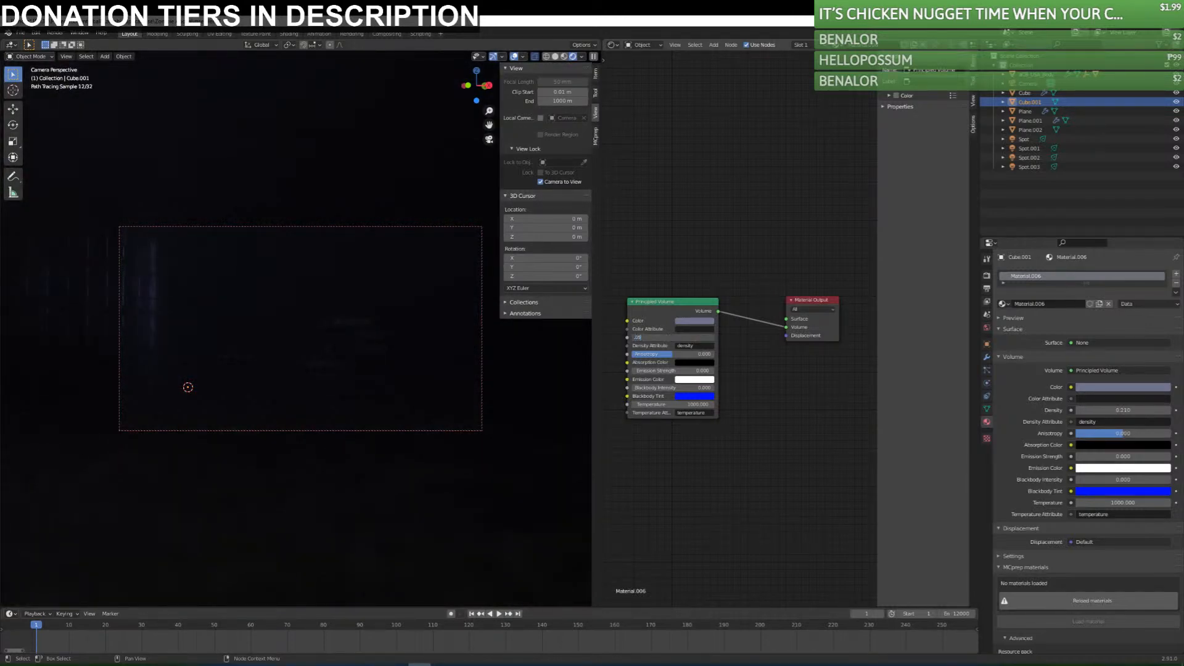
type(".05")
key("Return")
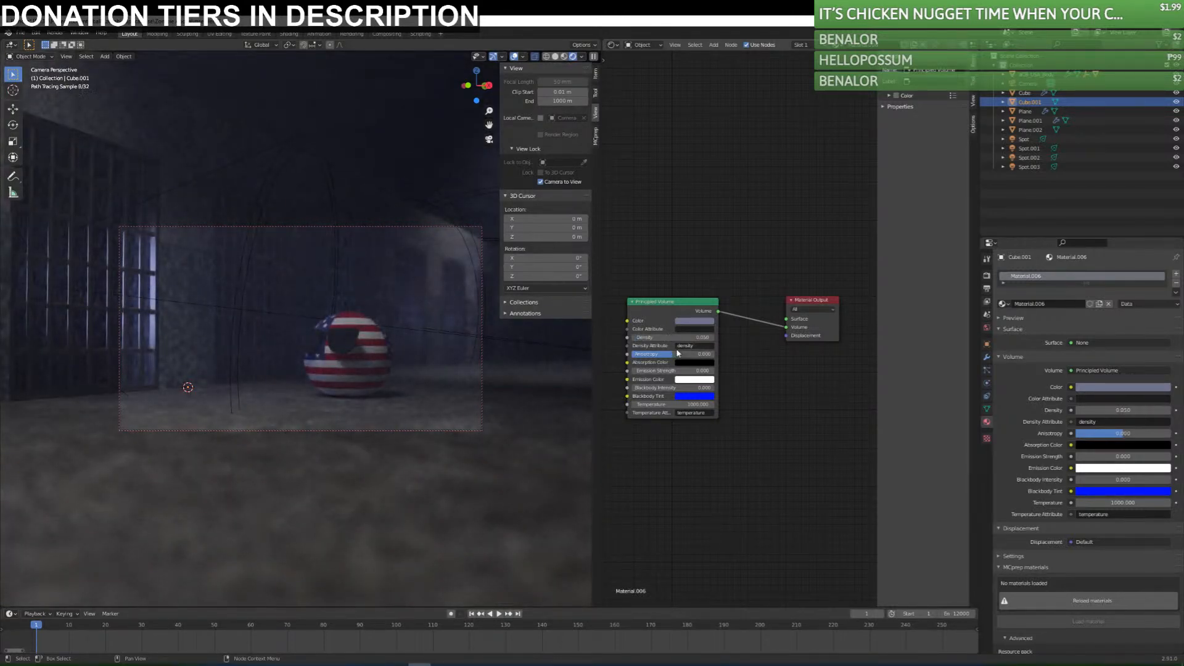
Set the fog volume's anisotropy to about 0.65 and its absorption color to dark blue.
mouse_move(673, 355)
left_mouse_down()
mouse_move(716, 355)
mouse_move(631, 355)
mouse_move(685, 355)
left_mouse_up()
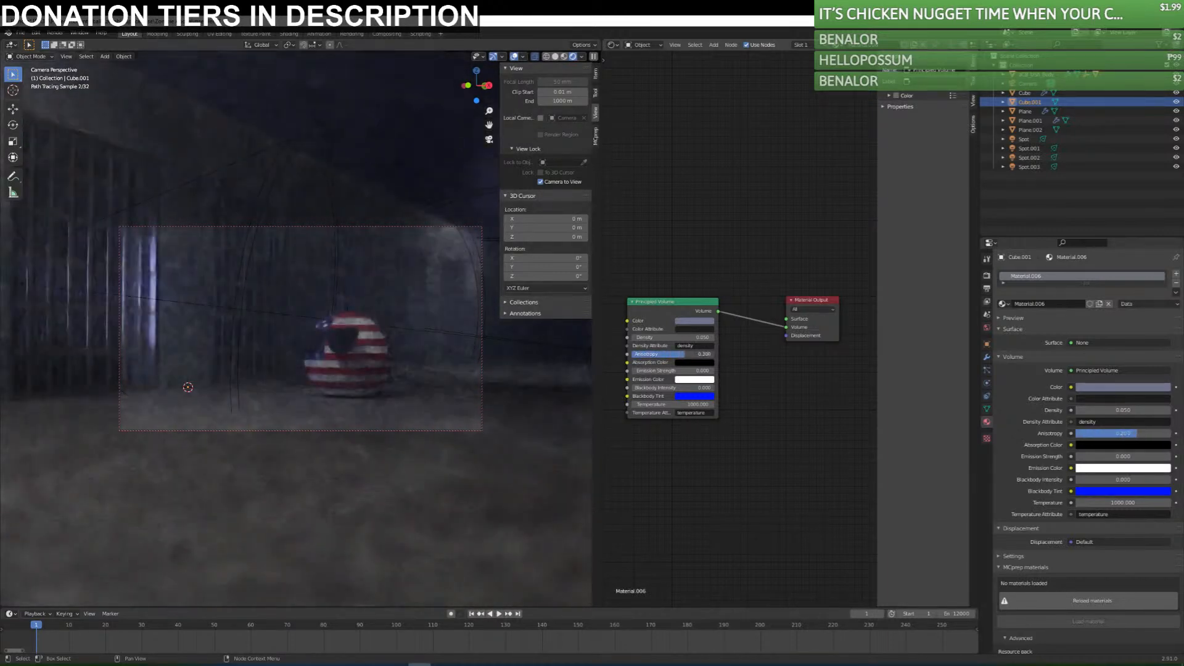
left_click(685, 355)
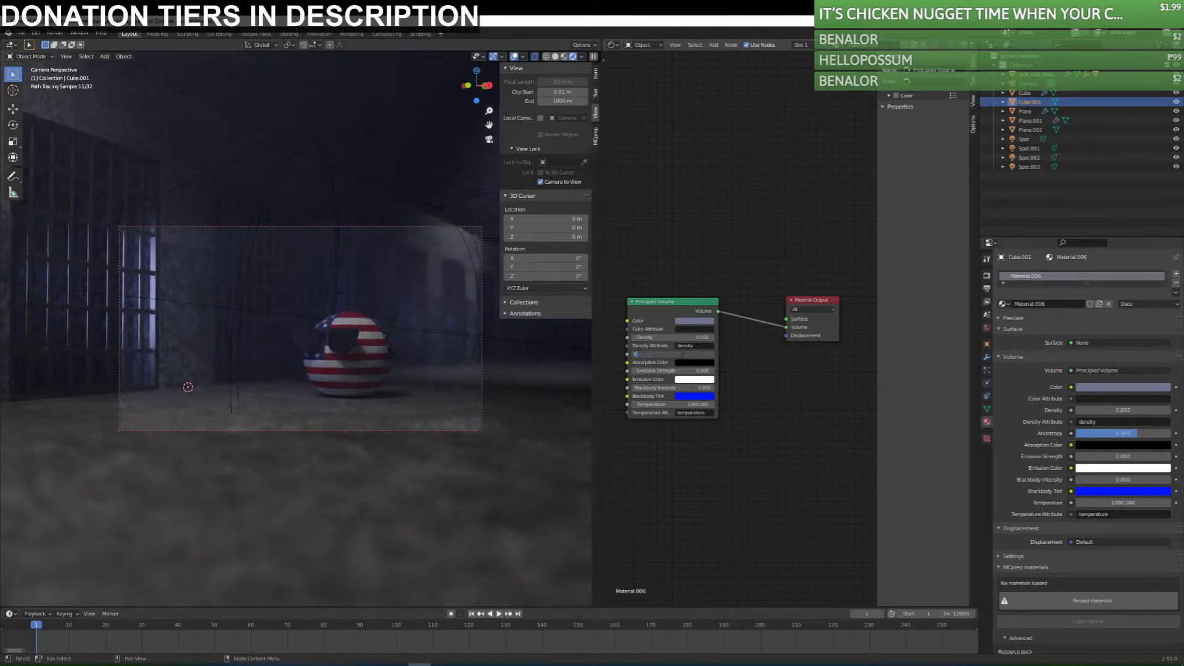
type("0")
key("Return")
left_click(685, 365)
left_click_drag(679, 356, 706, 354)
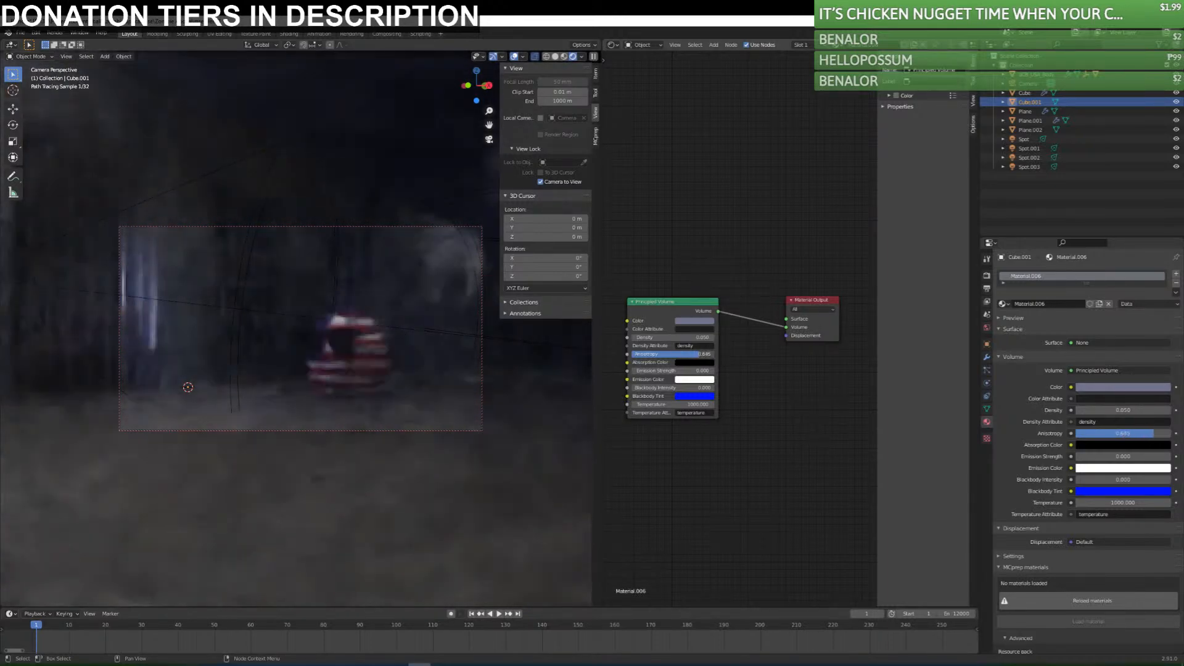
left_click(703, 364)
mouse_move(740, 304)
left_mouse_down()
mouse_move(723, 268)
mouse_move(733, 270)
mouse_move(706, 308)
mouse_move(707, 265)
mouse_move(741, 297)
left_mouse_up()
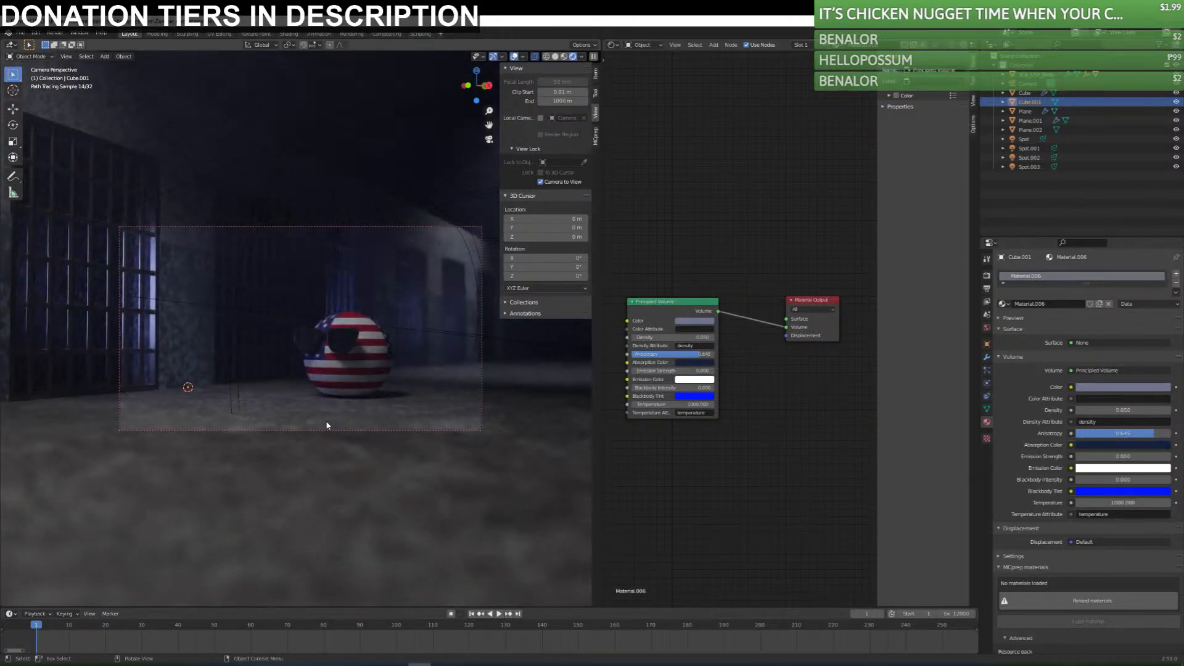
Set the power of the blue spotlight behind the nearest cell to 10000 W.
left_click(209, 310)
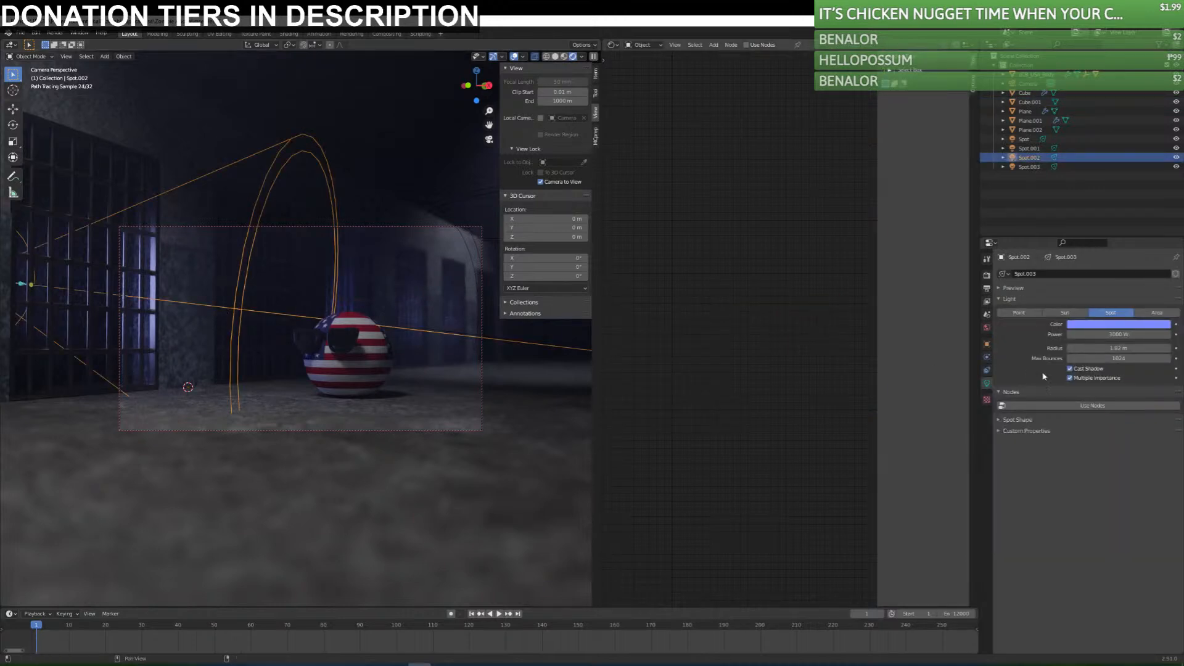
left_click(1104, 334)
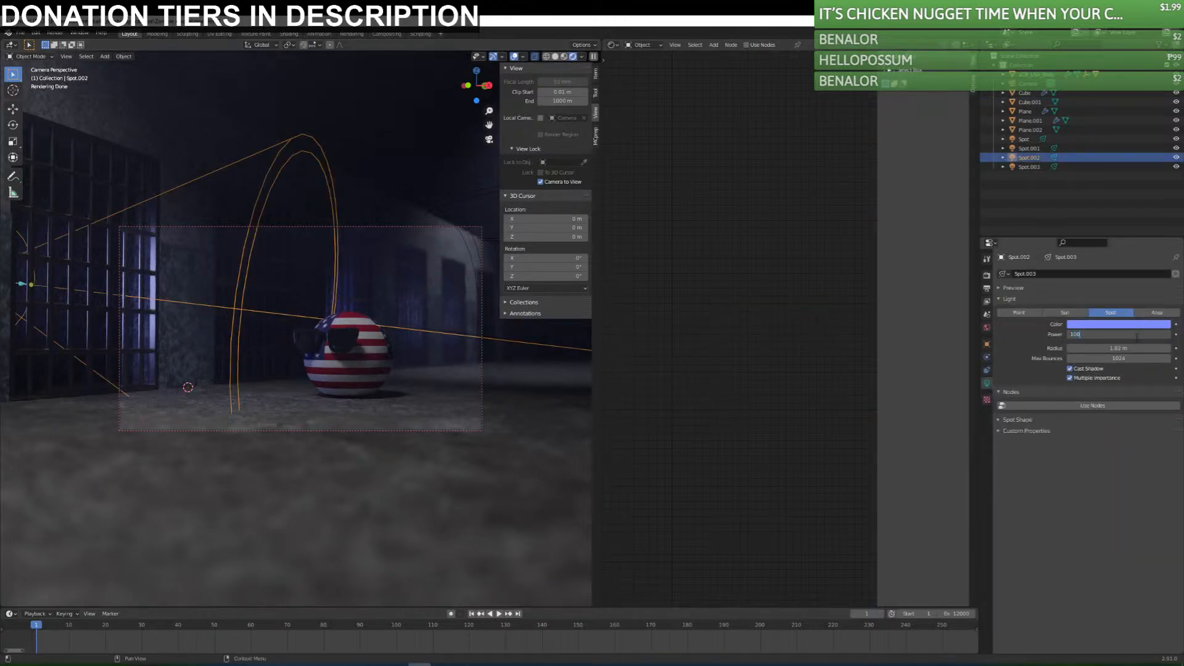
type("10000")
key("Return")
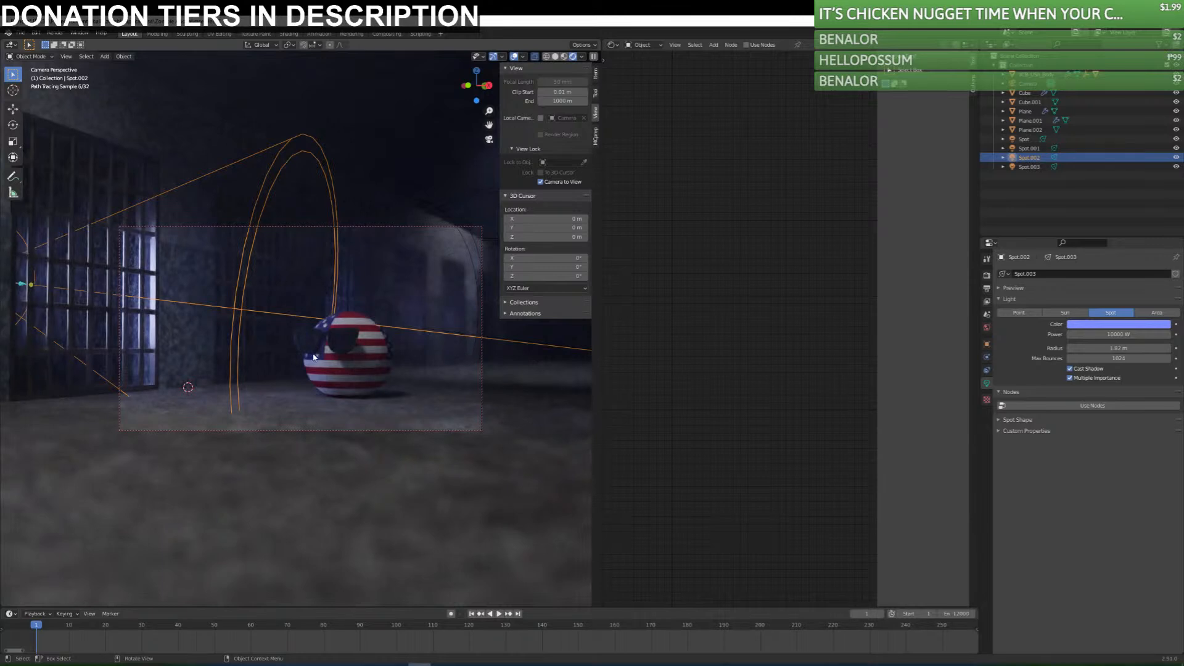
Try 50000 W for the blue spotlight farther down the corridor, and reduce its power to 20000 W.
left_click(477, 262)
left_click(470, 266)
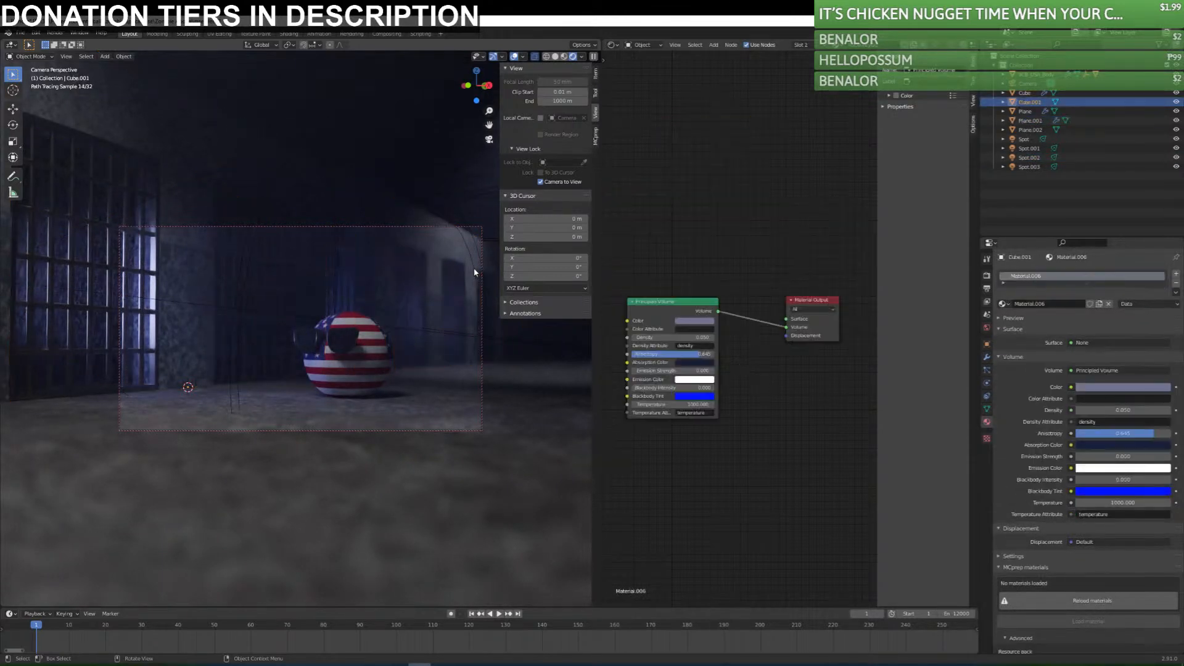
left_click(475, 268)
left_click(1129, 335)
type("50000")
key("Return")
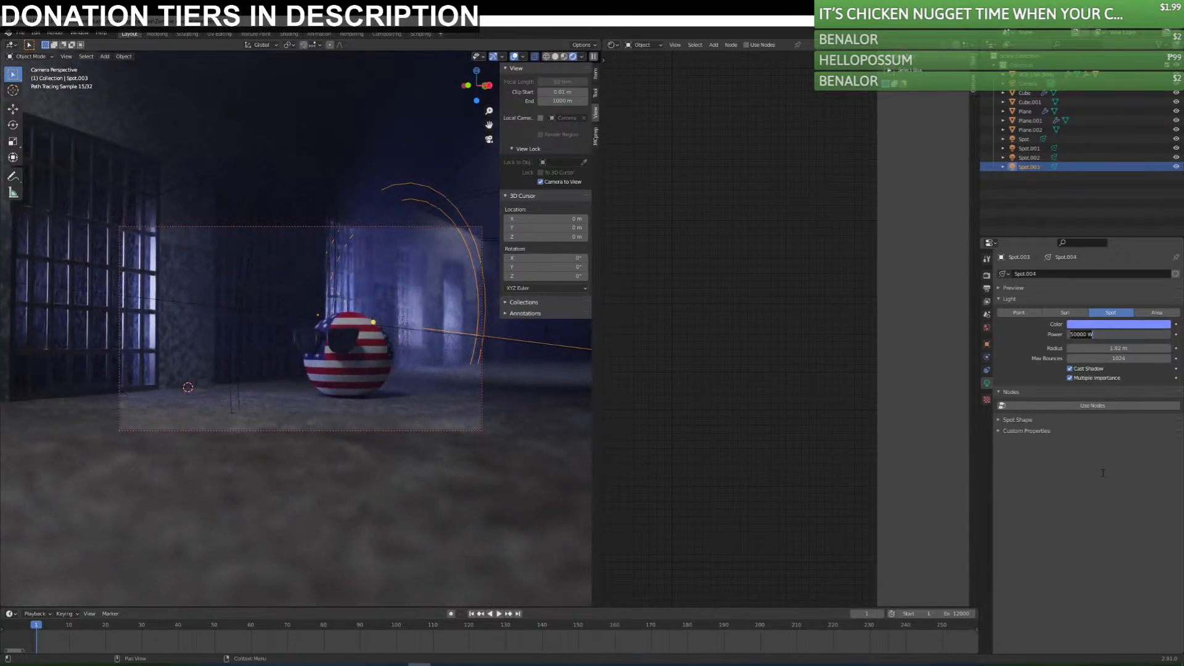
key("Return")
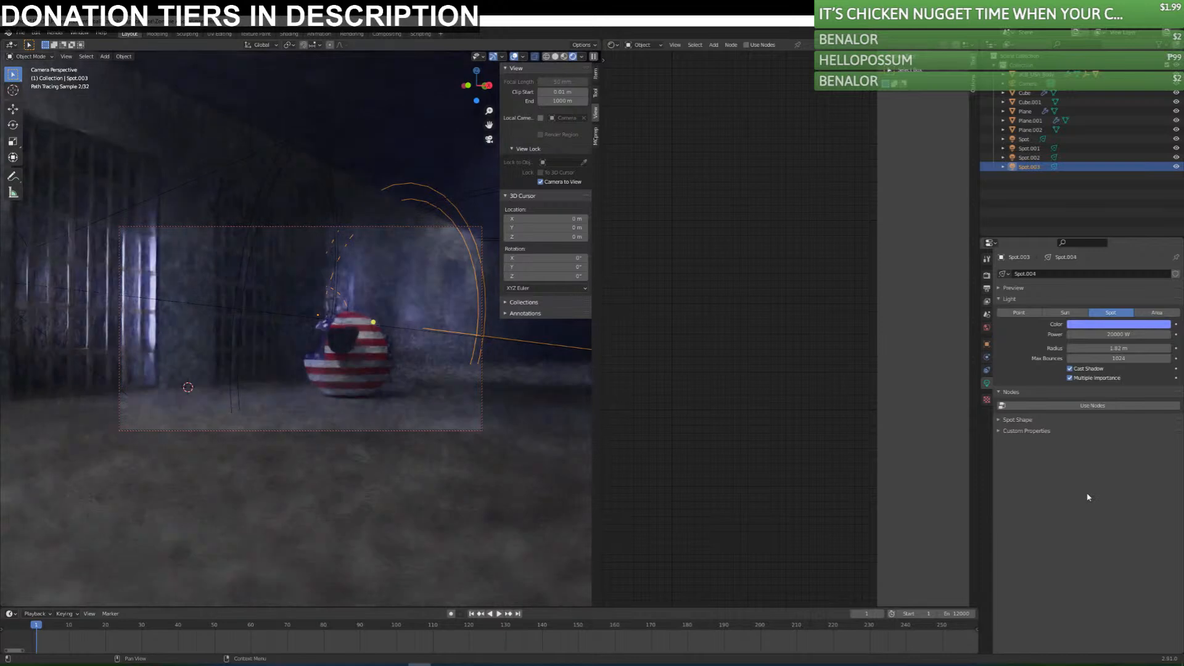
Try 30000 W for the white overhead spotlight, check it through the camera, and reduce its power to 20000 W.
left_click(435, 431)
left_click(346, 108)
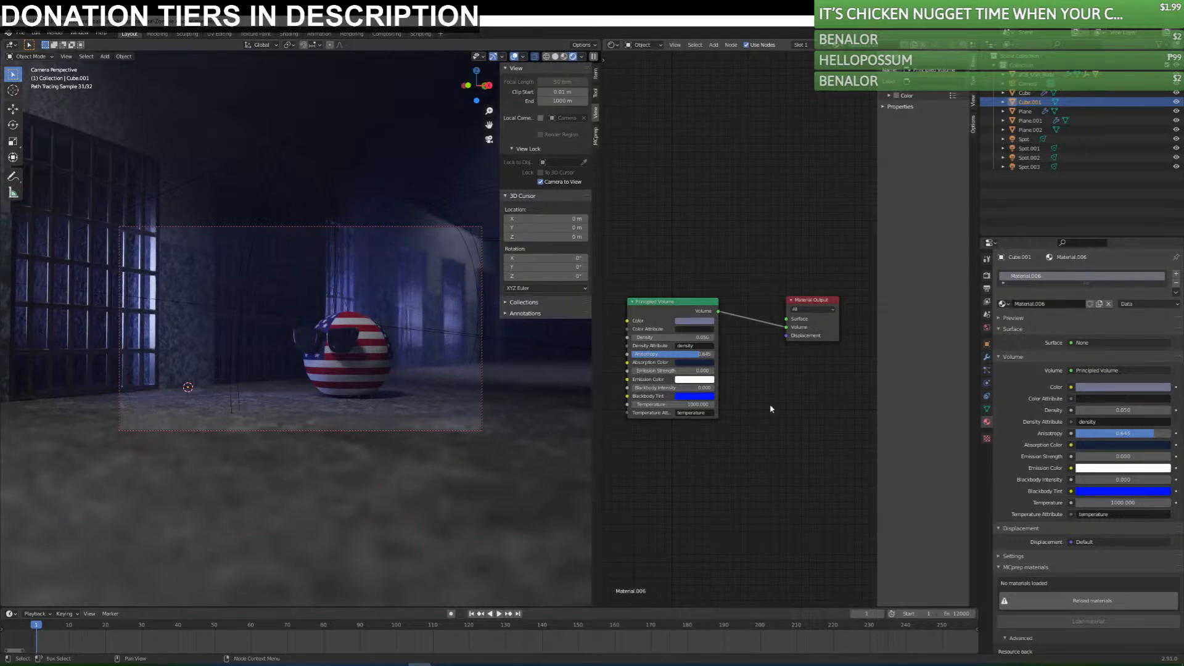
mouse_move(275, 338)
middle_mouse_down()
mouse_move(368, 187)
mouse_move(367, 199)
middle_mouse_up()
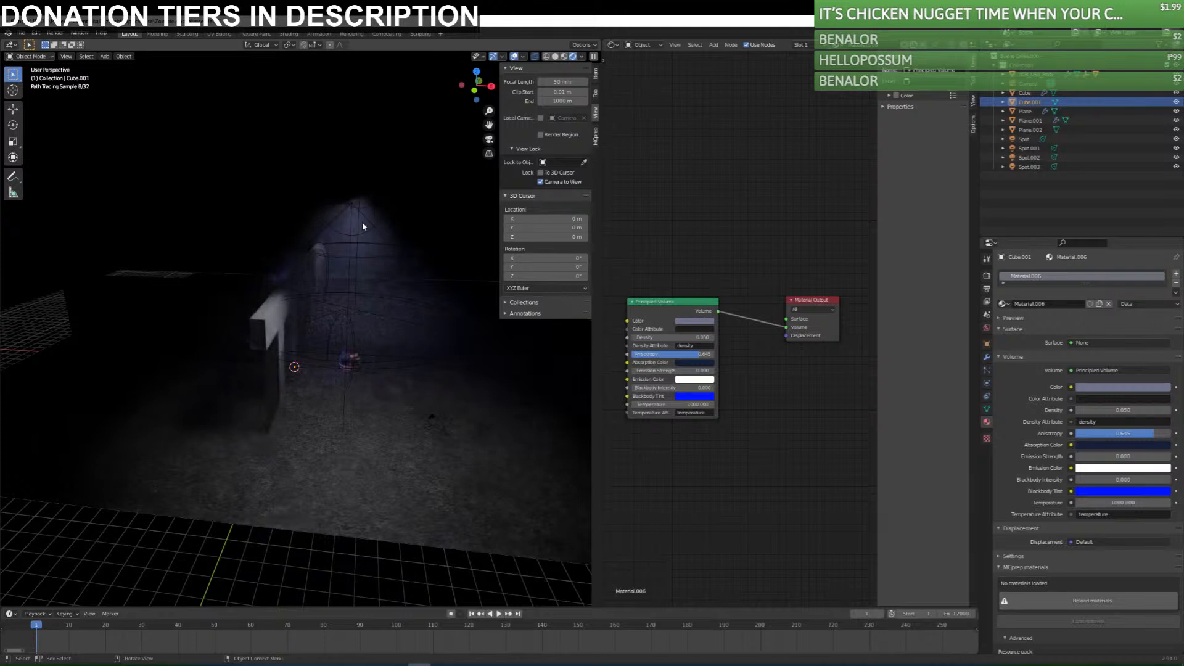
left_click(351, 221)
left_click(1126, 334)
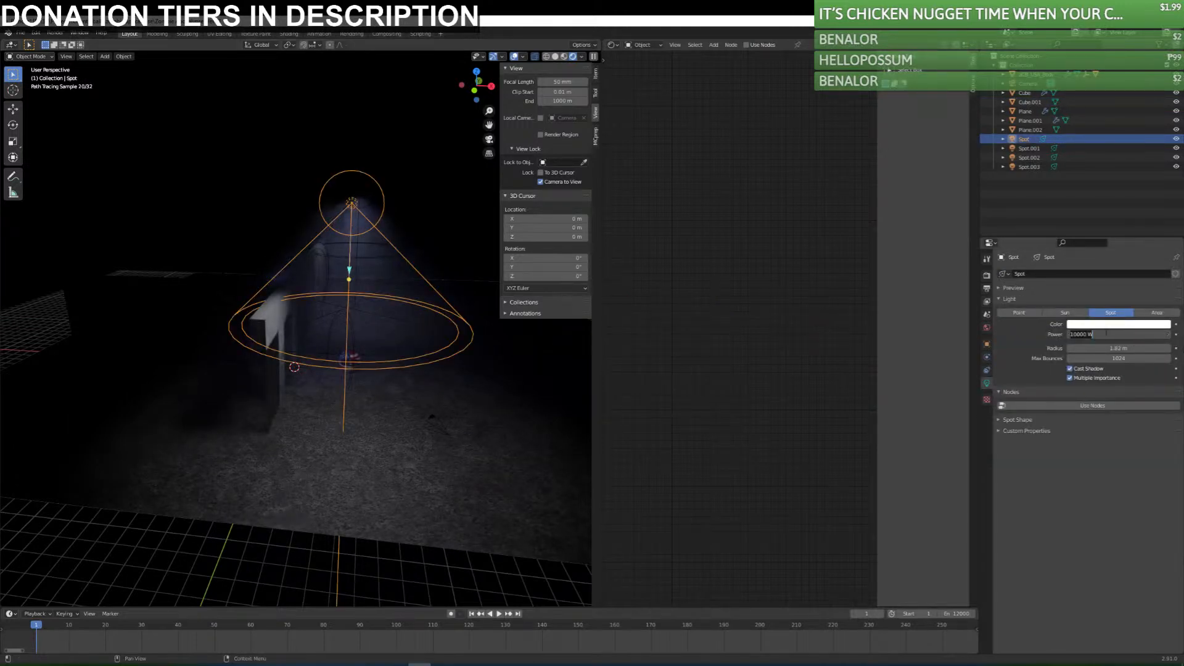
key("Return")
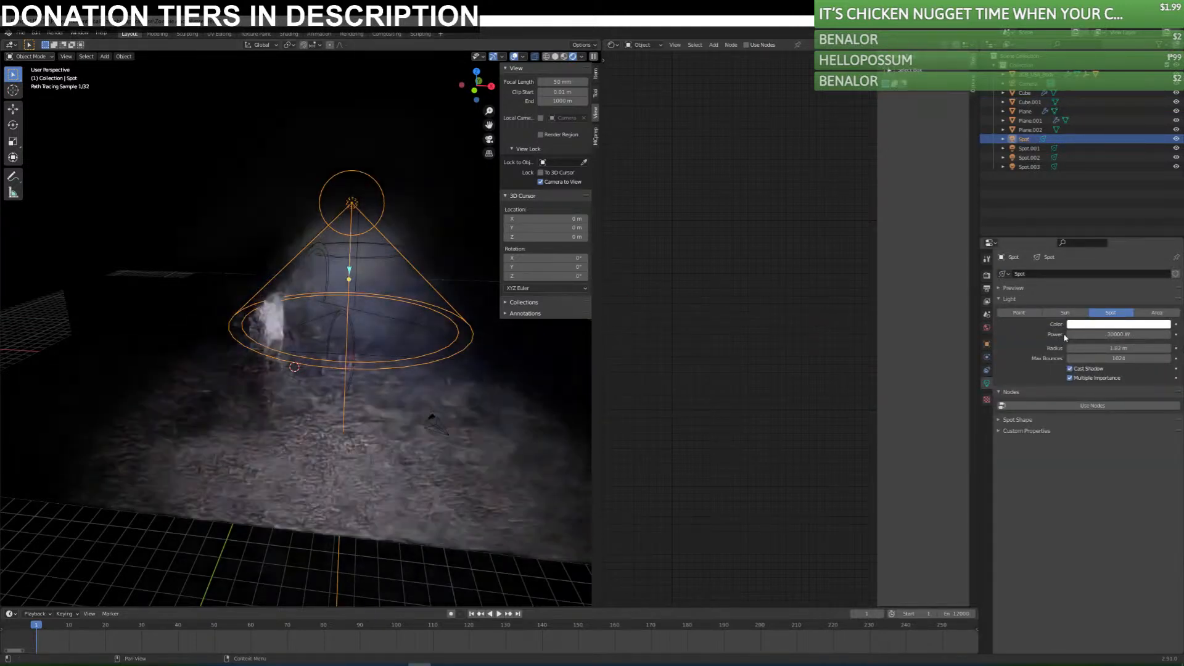
key("KP_0")
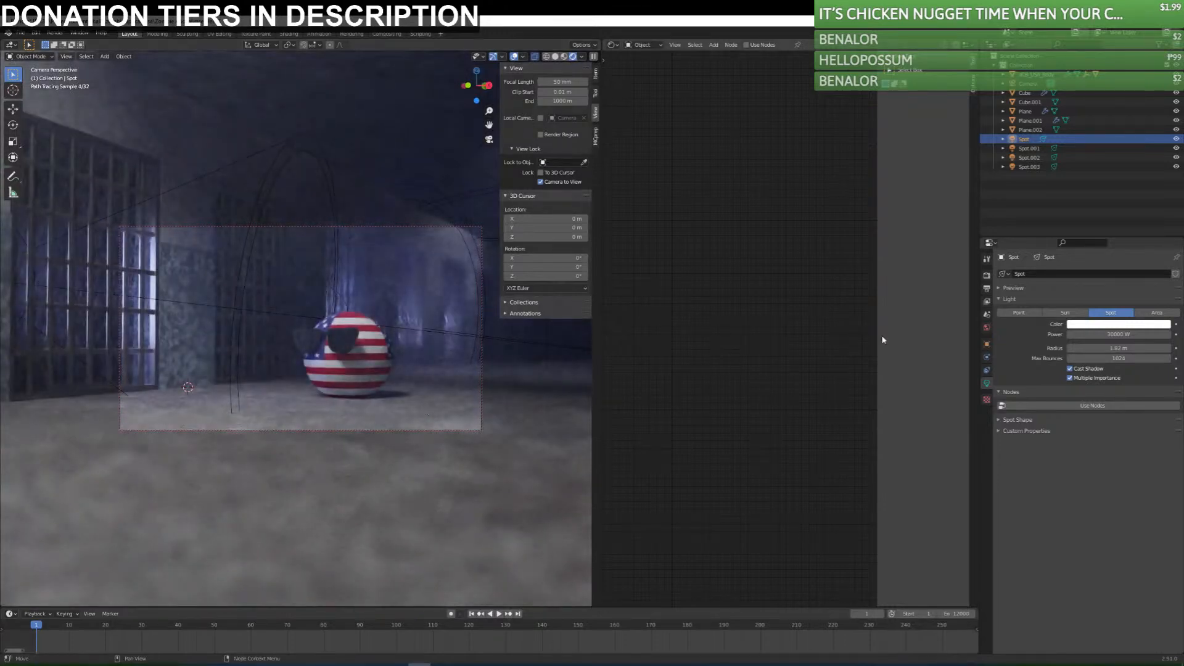
left_click(1104, 334)
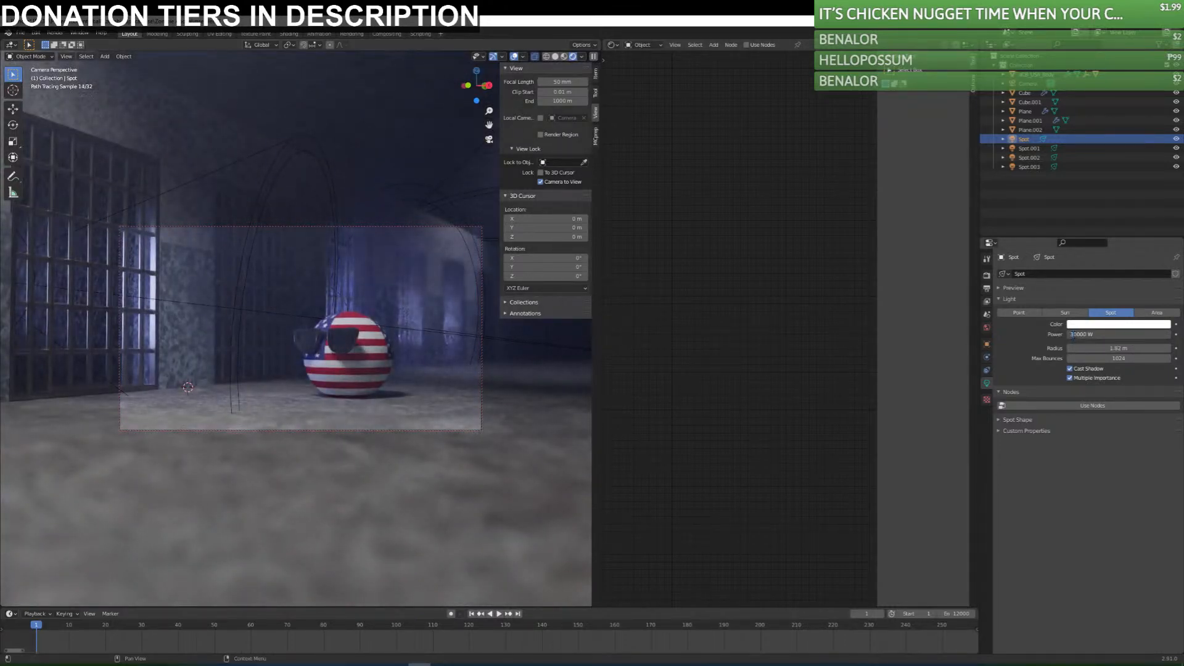
key("Return")
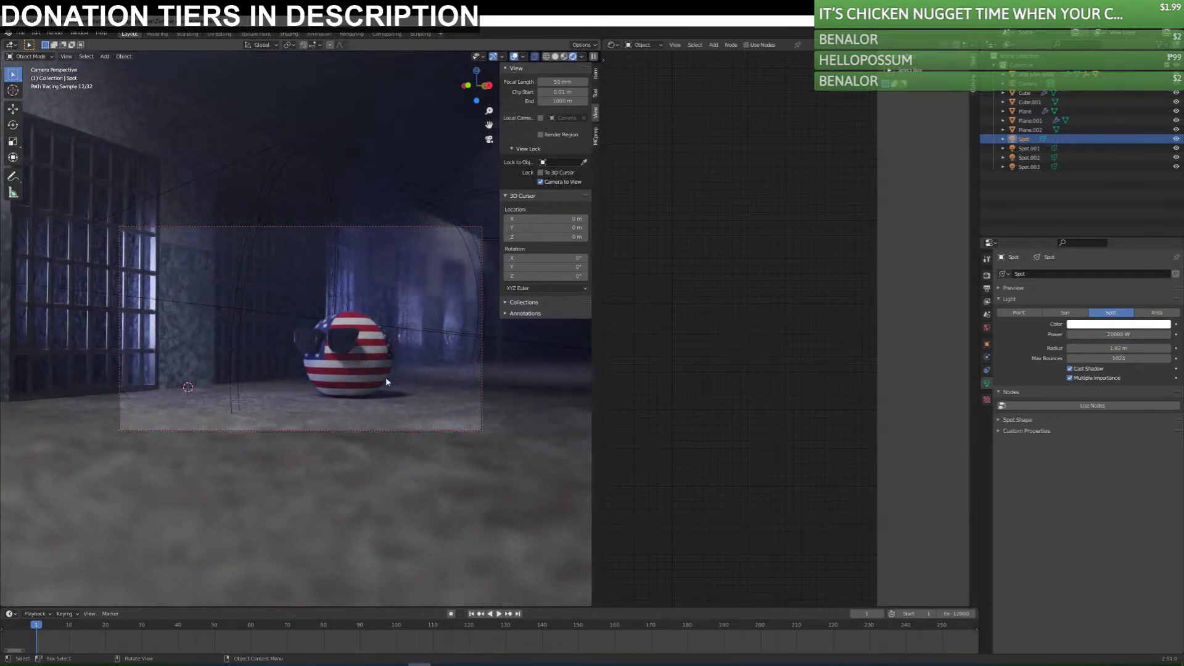
Try a density of 0.03 for the fog cube's volume material, and raise it to 0.04.
left_click(381, 431)
left_click(384, 430)
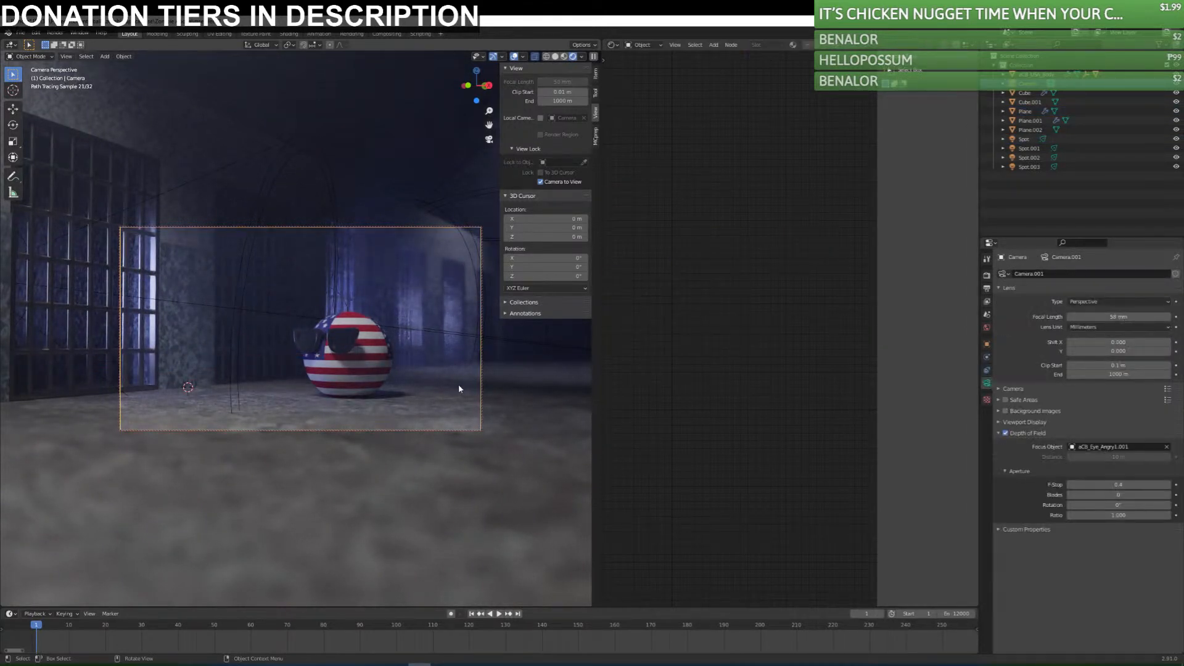
left_click(416, 159)
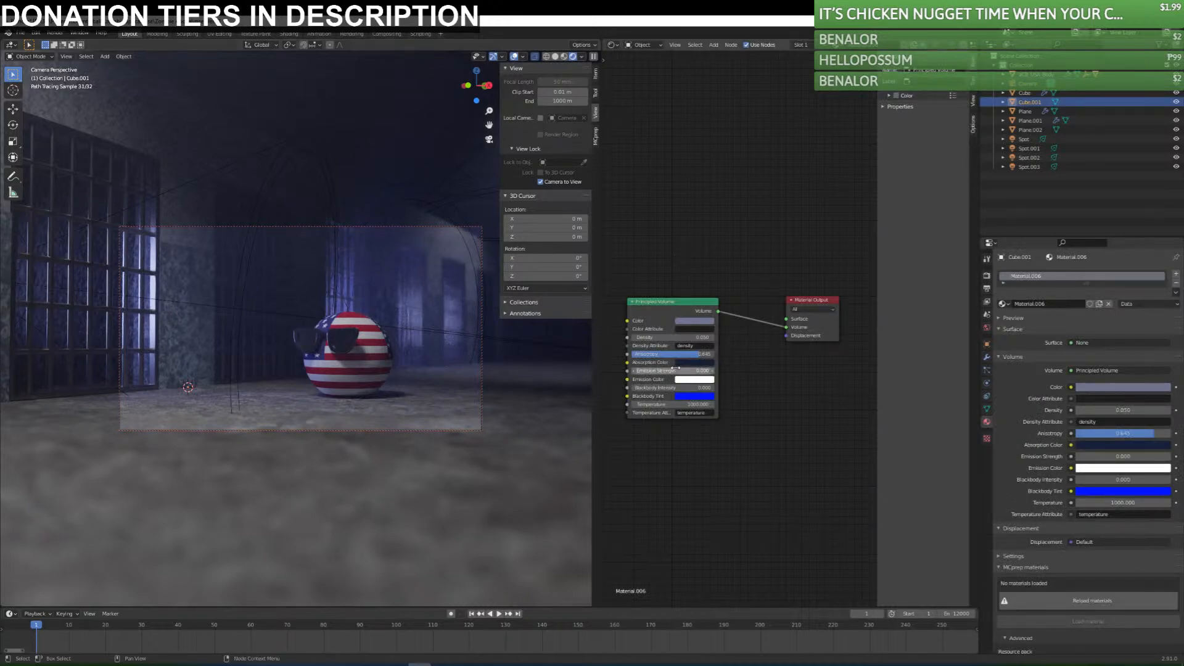
left_click(688, 337)
type("0.0")
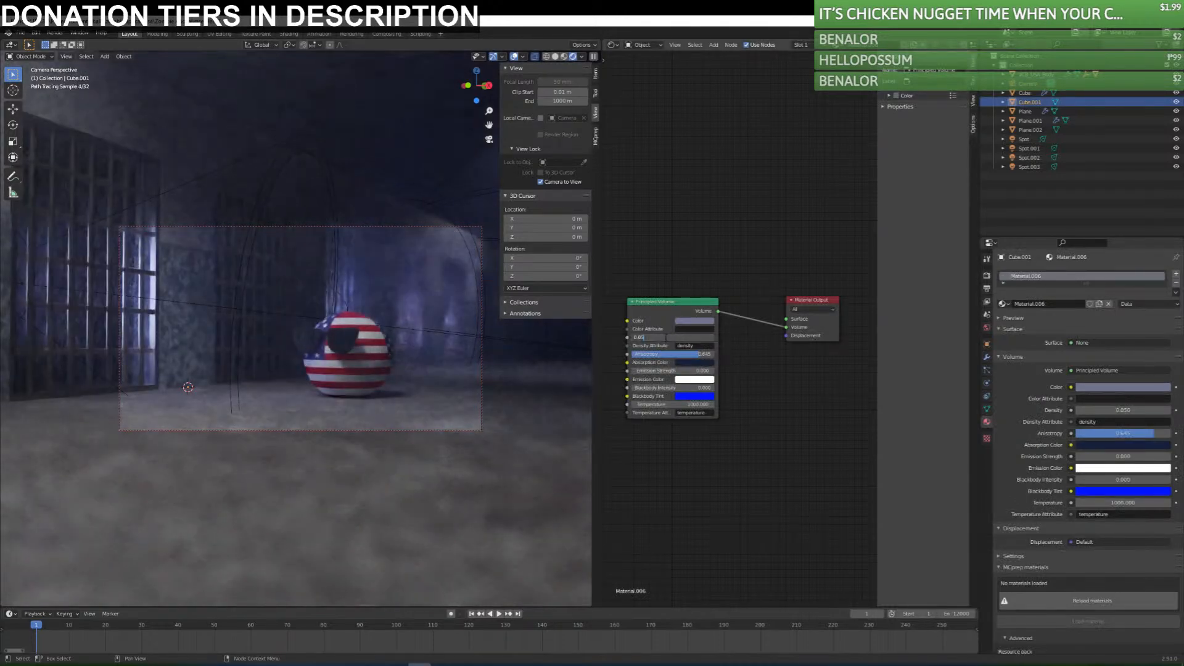
type("3")
key("Return")
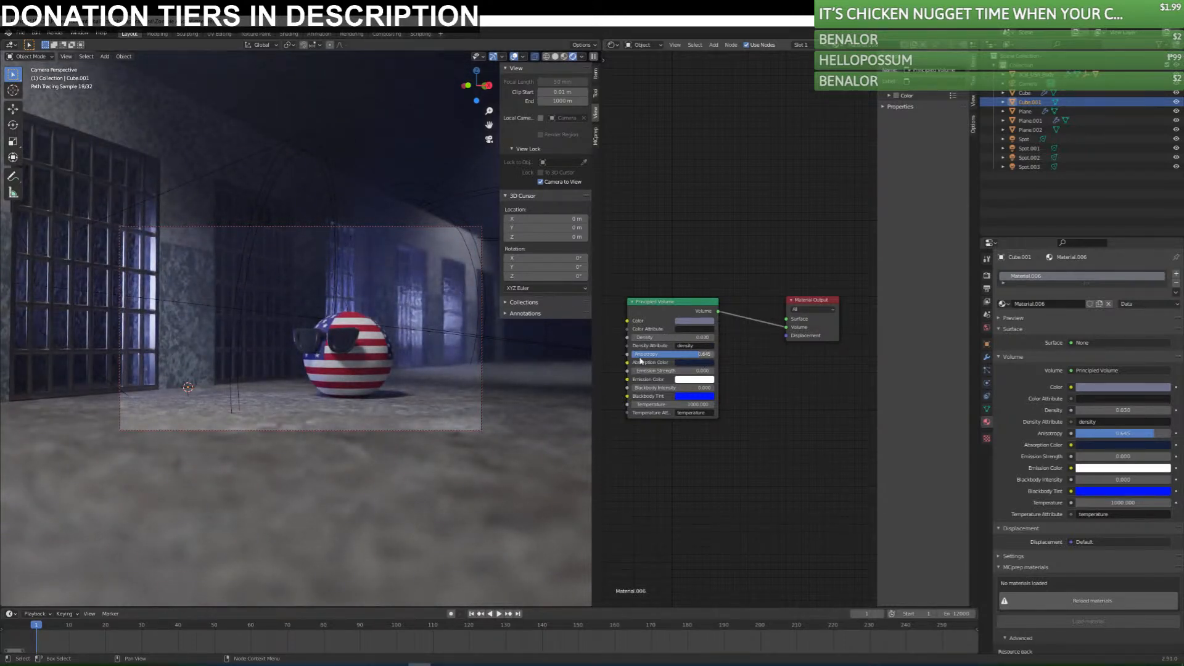
left_click(667, 337)
key("Return")
Try a black absorption color for the fog volume with its anisotropy raised to 1.
mouse_move(688, 355)
left_mouse_down()
mouse_move(719, 355)
mouse_move(629, 355)
mouse_move(715, 356)
mouse_move(676, 356)
mouse_move(703, 356)
left_mouse_up()
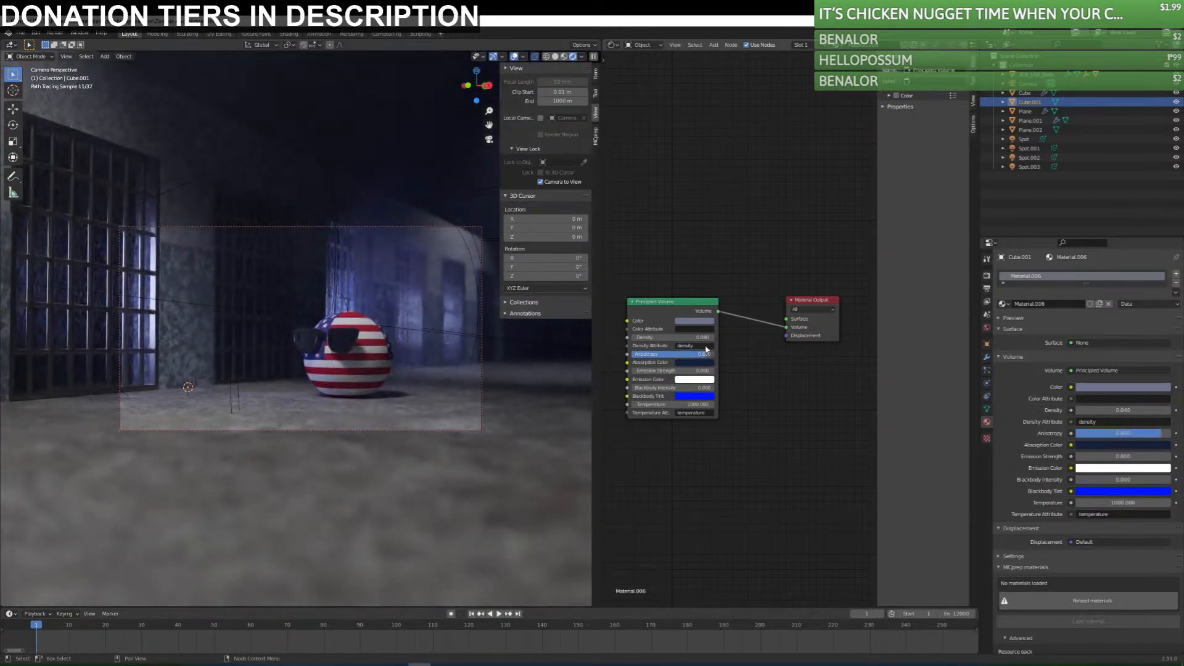
left_click(693, 363)
left_click(739, 300)
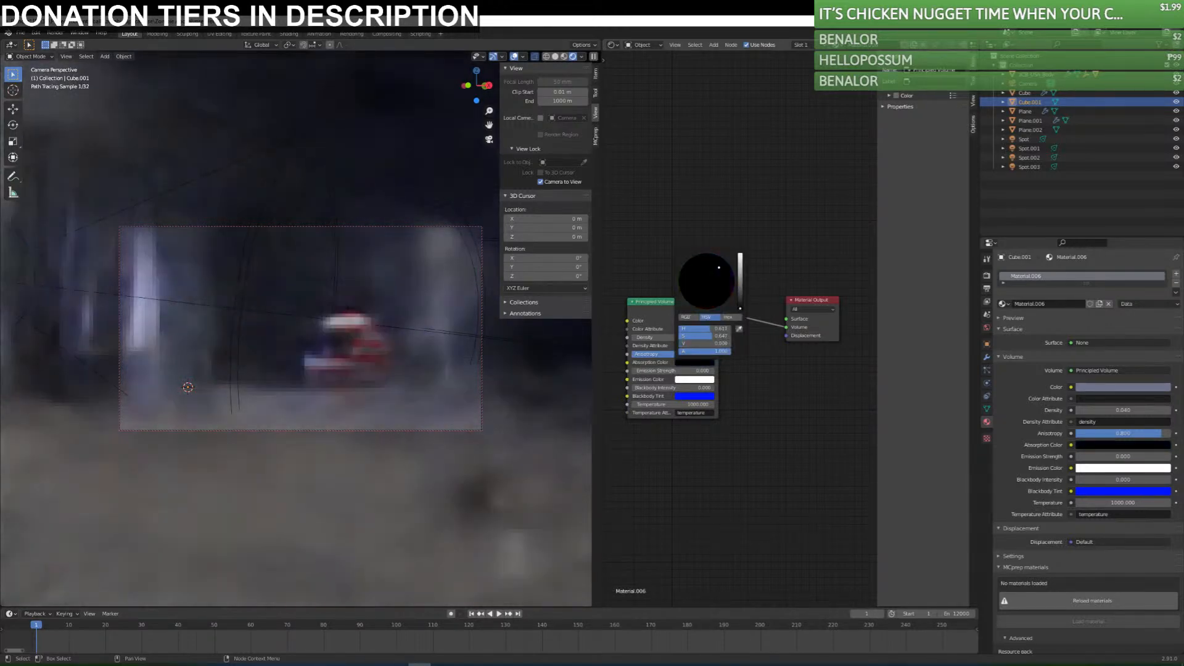
left_click_drag(688, 355, 719, 356)
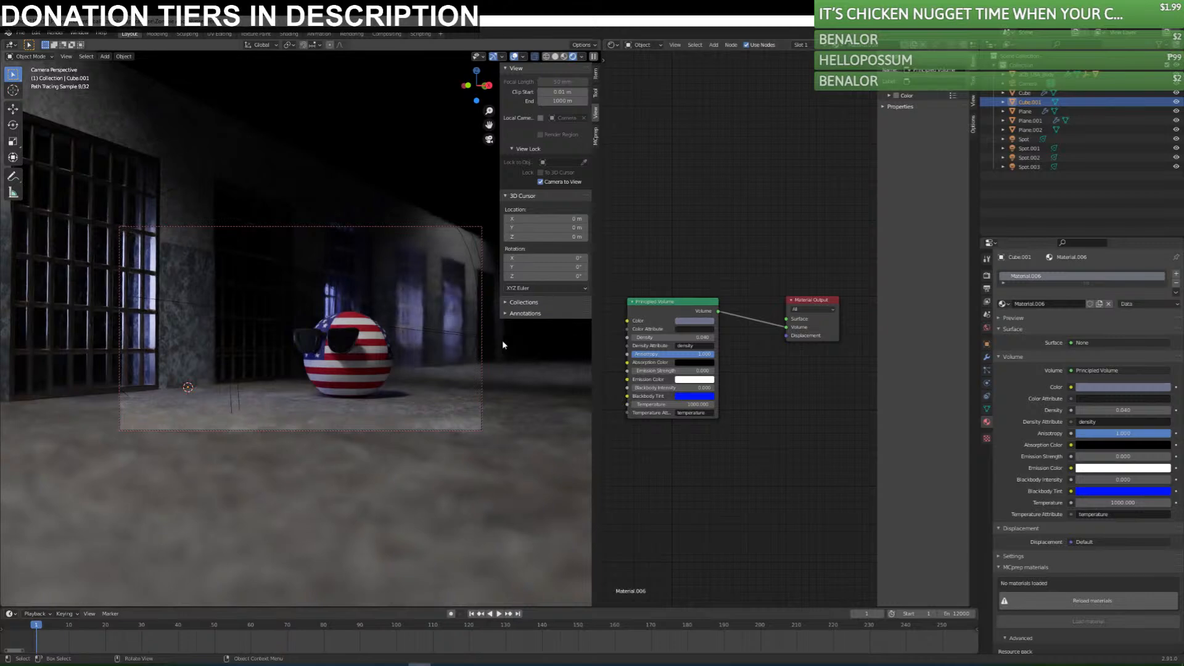
Try 200000 W for the blue spotlight farther down the corridor.
left_click(426, 328)
left_click(1111, 334)
type("0000 W")
key("Return")
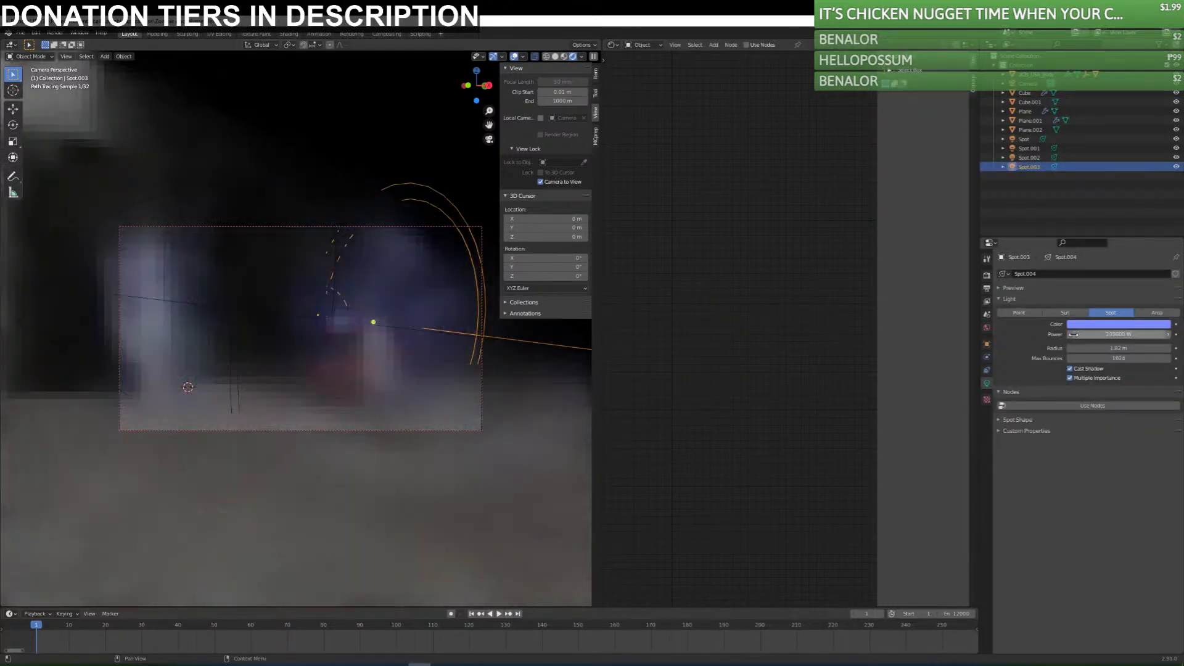
Set the fog volume's absorption color back to dark blue and its anisotropy to about 0.83.
left_click(458, 386)
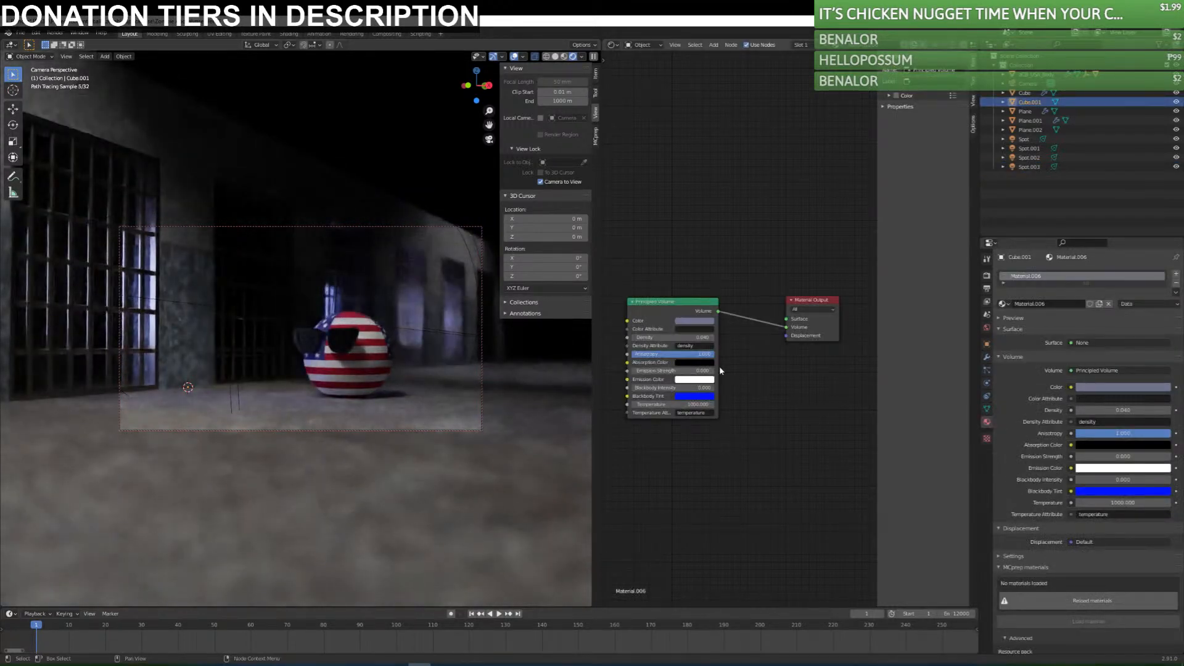
left_click_drag(699, 355, 672, 355)
left_click(740, 295)
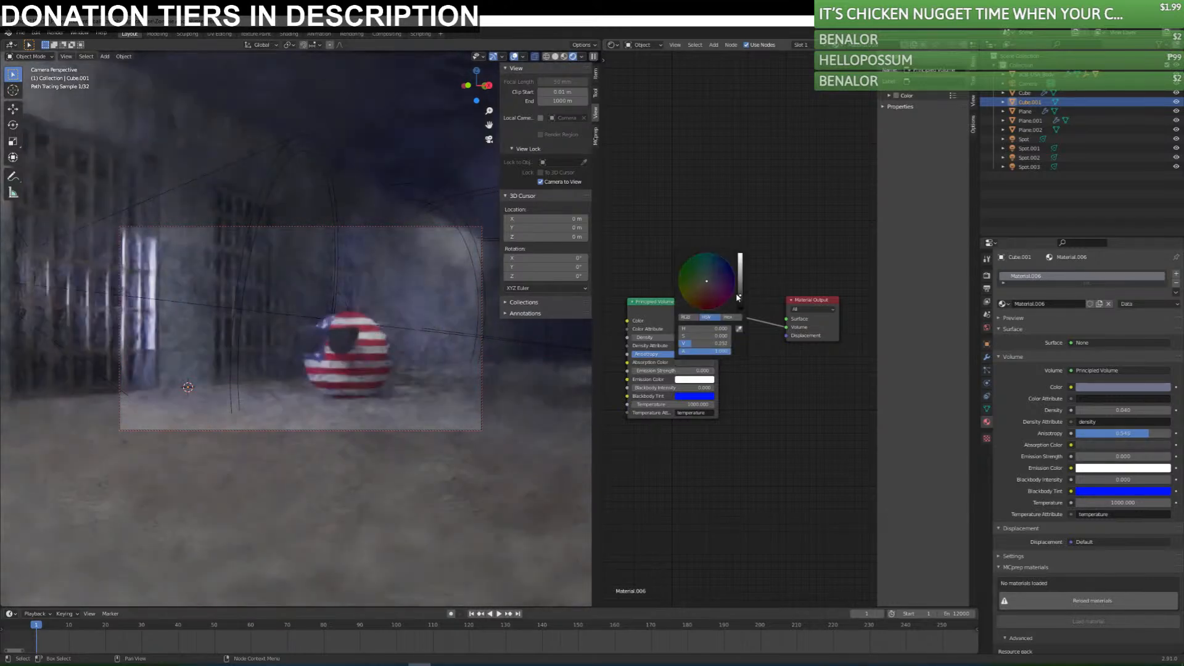
left_click(724, 271)
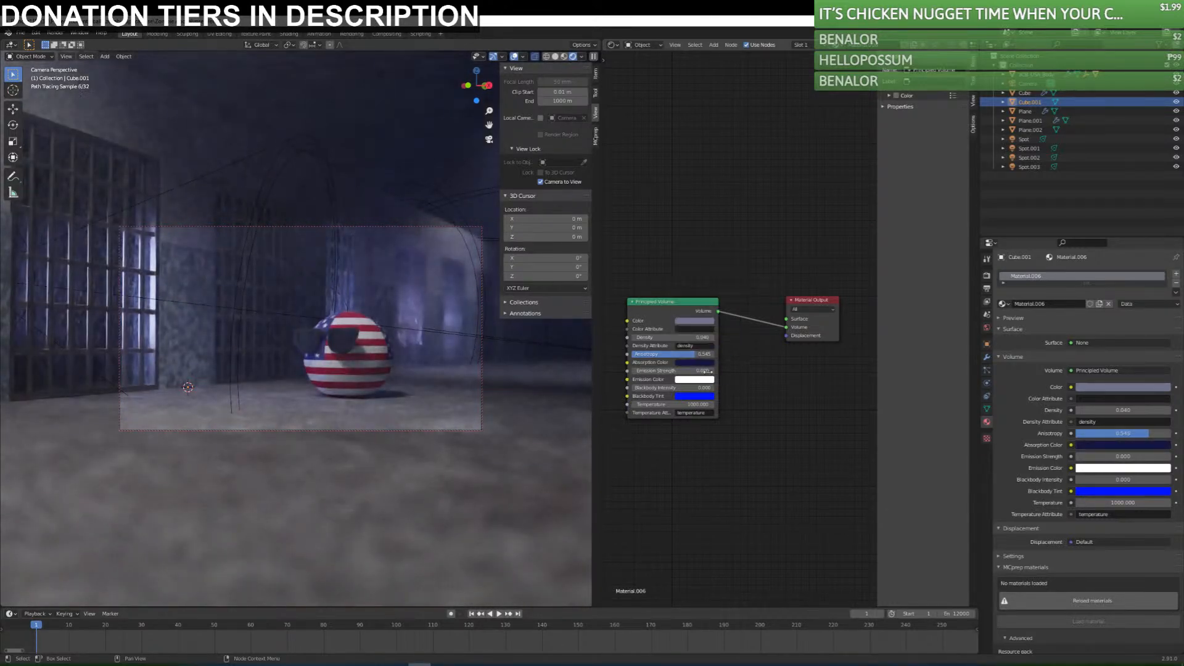
left_click_drag(697, 356, 703, 355)
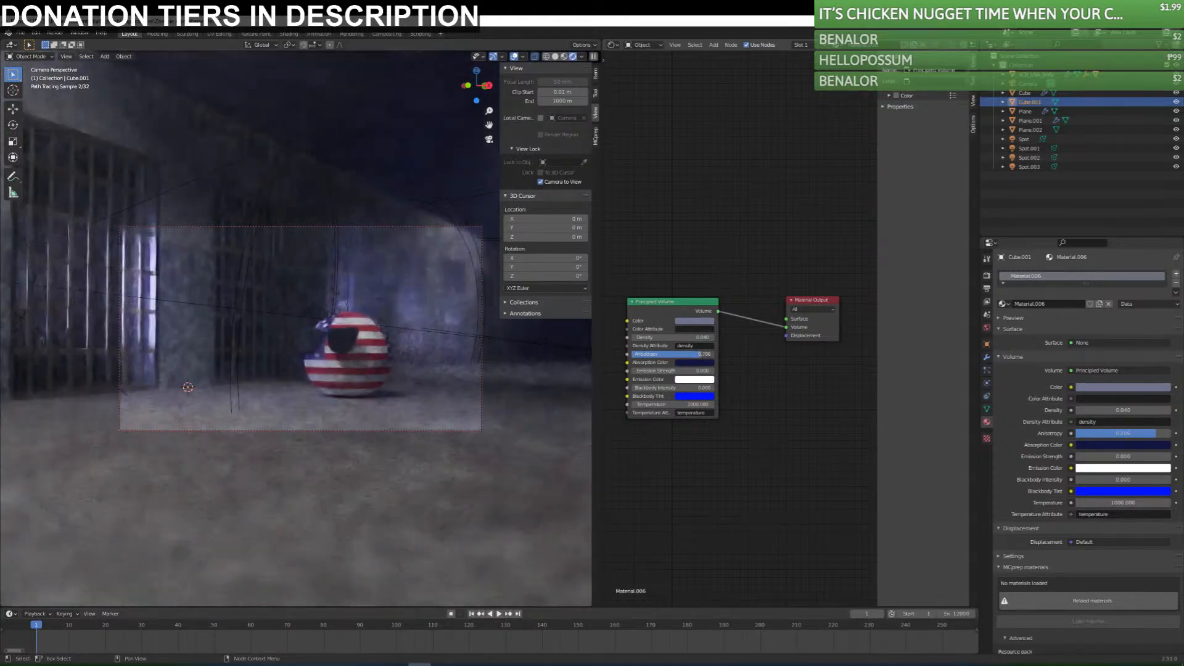
key("ctrl+z")
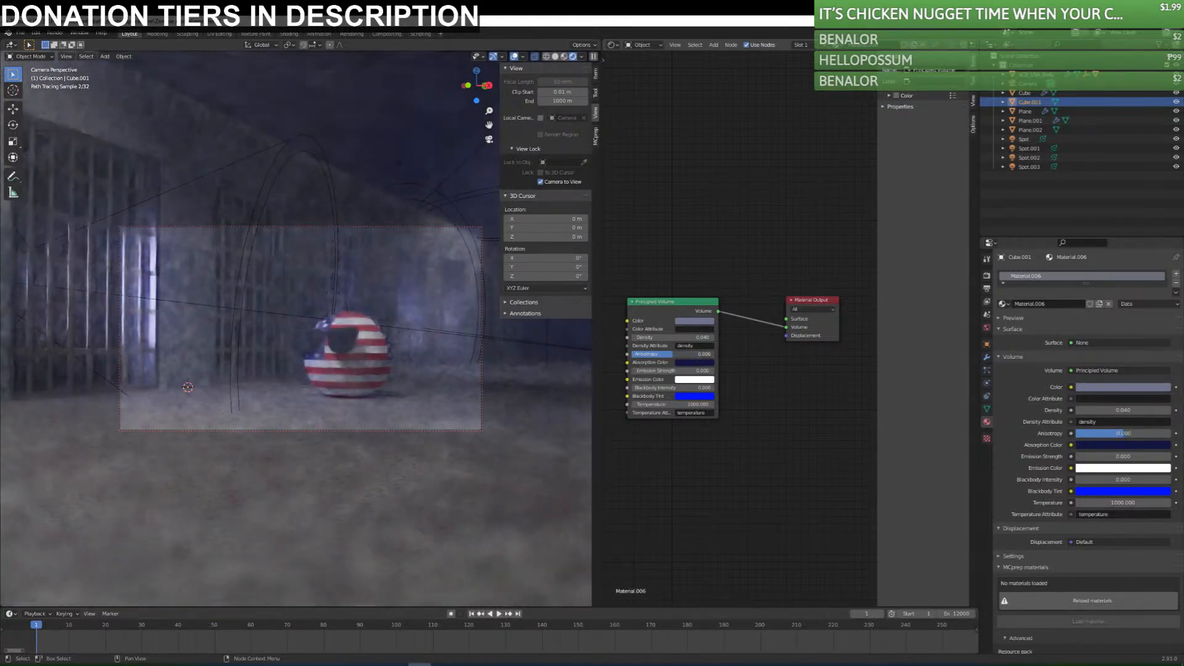
left_click_drag(672, 354, 707, 354)
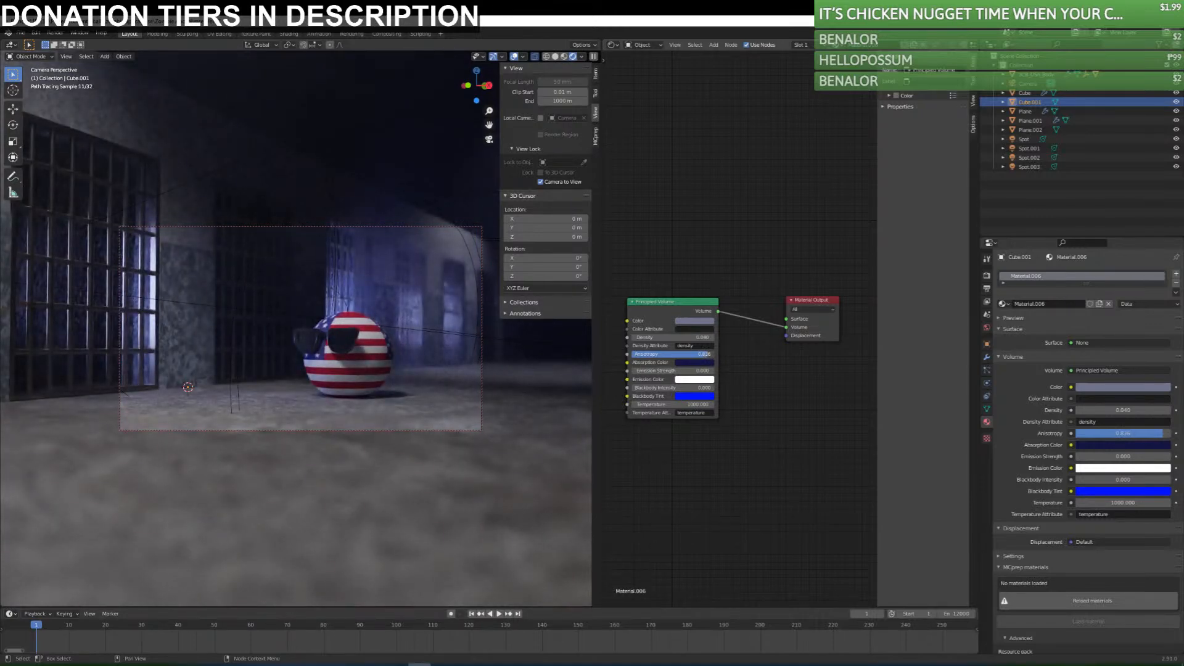
Check the fog from outside the camera, lower its anisotropy to about 0.58, and return to the camera view.
middle_click_drag(413, 313, 276, 220)
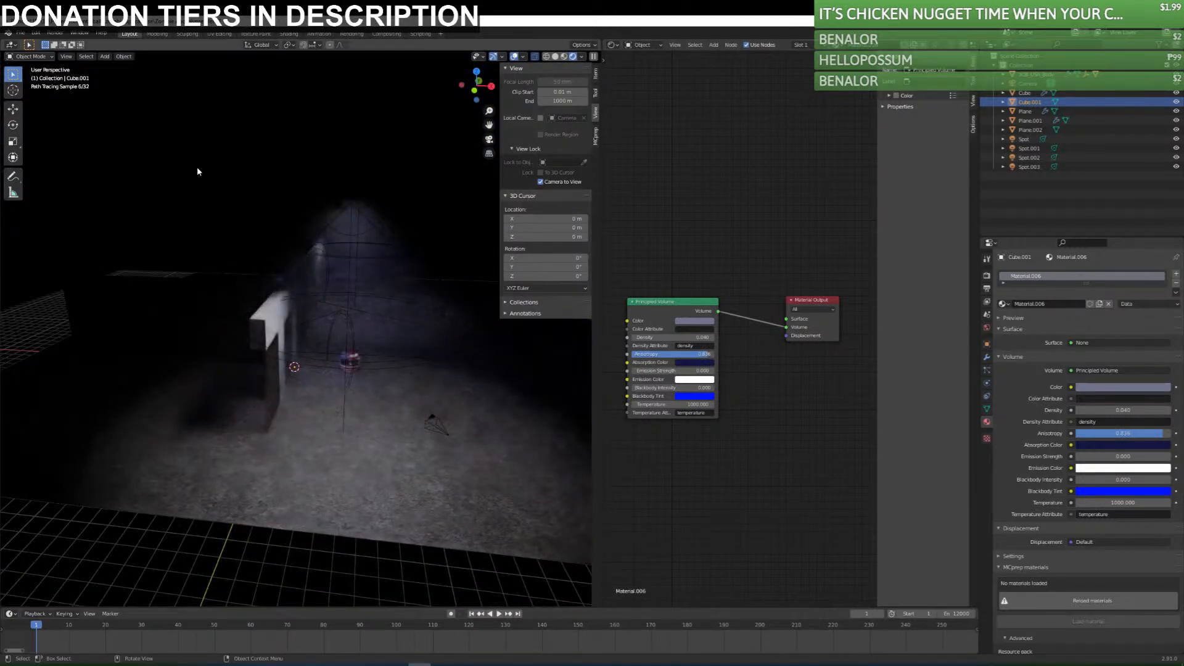
scroll(379, 405, "up", 4)
middle_click_drag(402, 404, 379, 390)
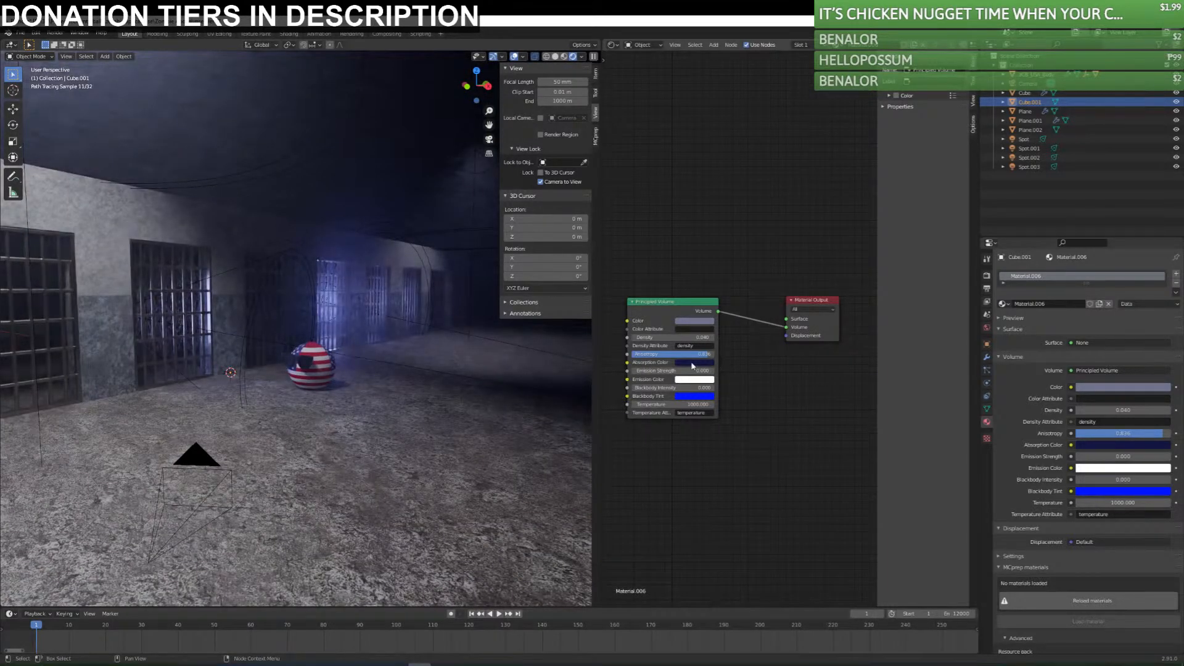
mouse_move(703, 355)
left_mouse_down()
mouse_move(673, 355)
mouse_move(682, 356)
mouse_move(671, 338)
left_mouse_up()
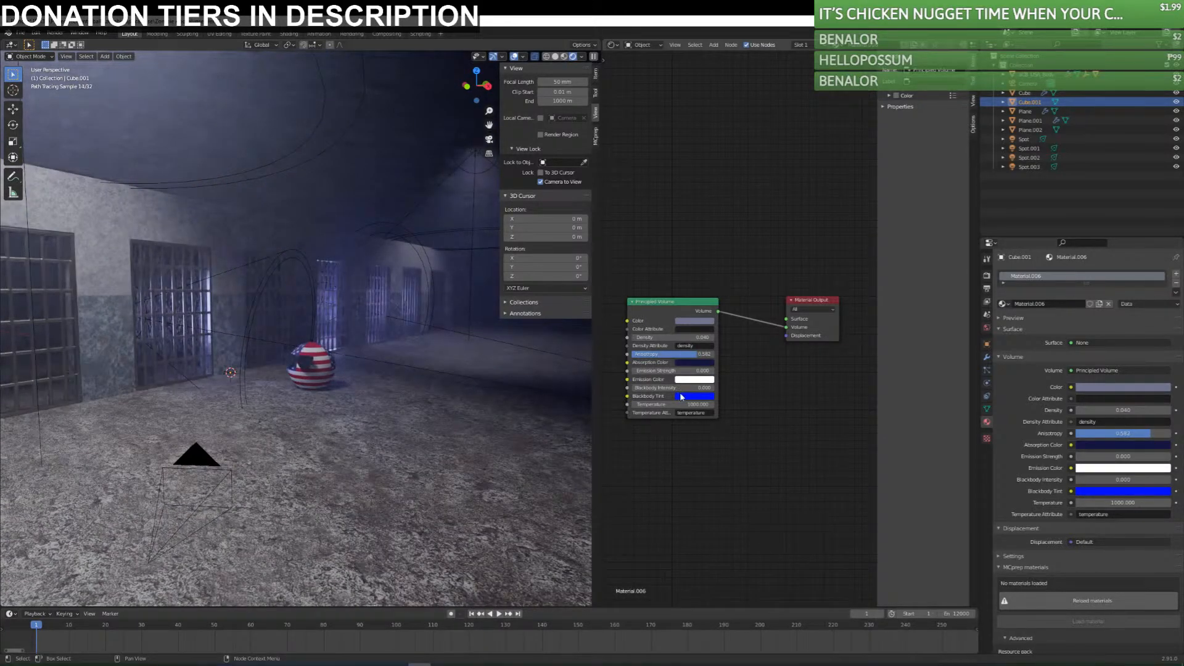
left_click_drag(682, 389, 631, 391)
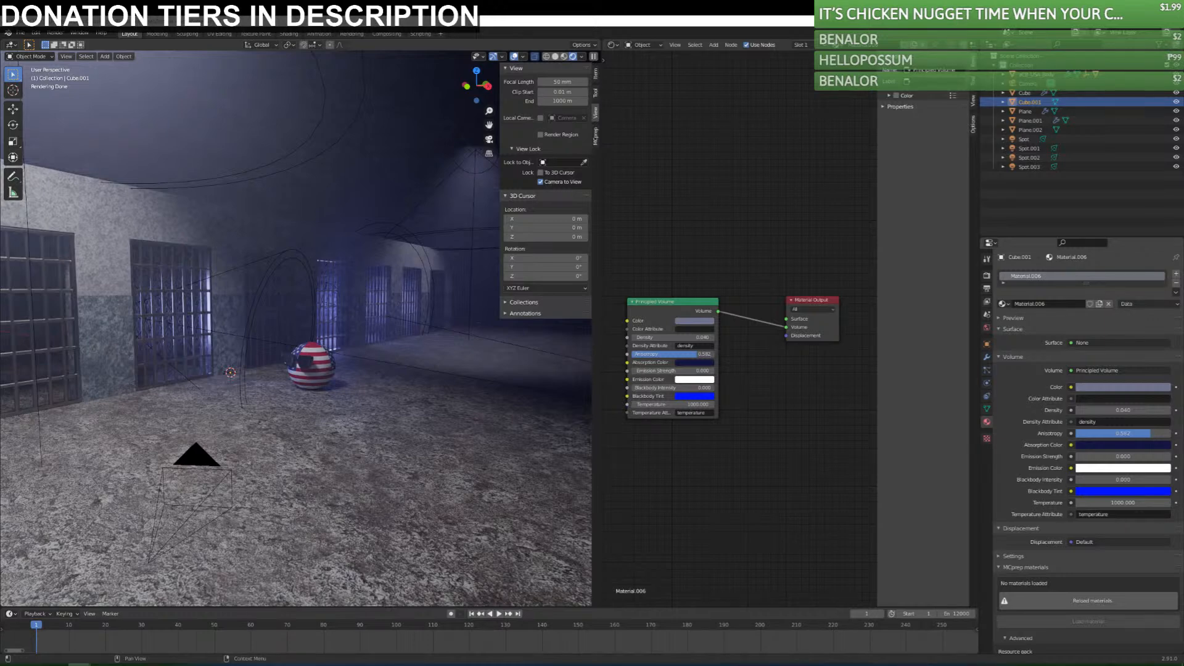
left_click(334, 150)
left_click(355, 175)
key("KP_0")
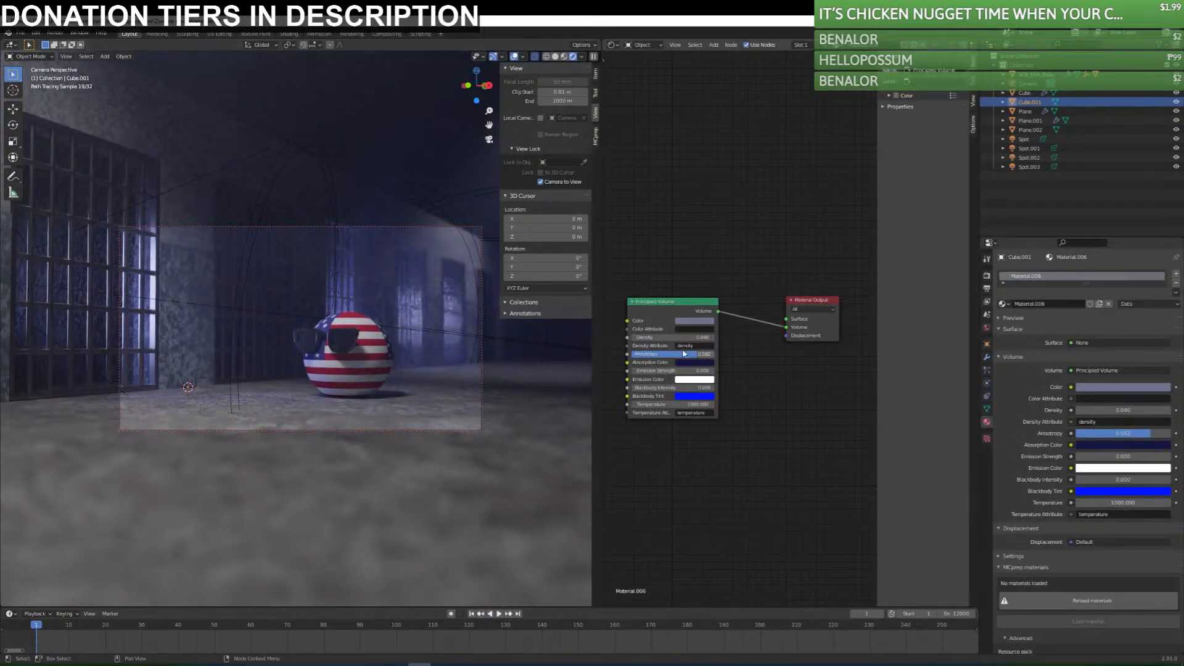
Hide the fog cube in the viewport.
left_click(444, 431)
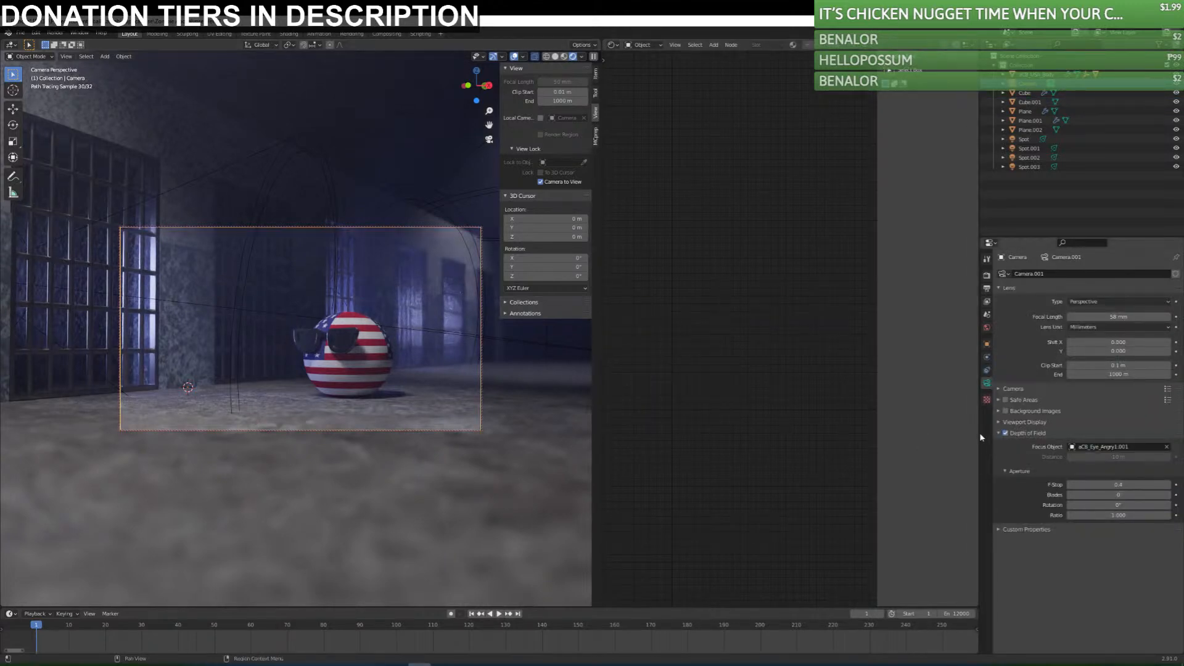
left_click(987, 315)
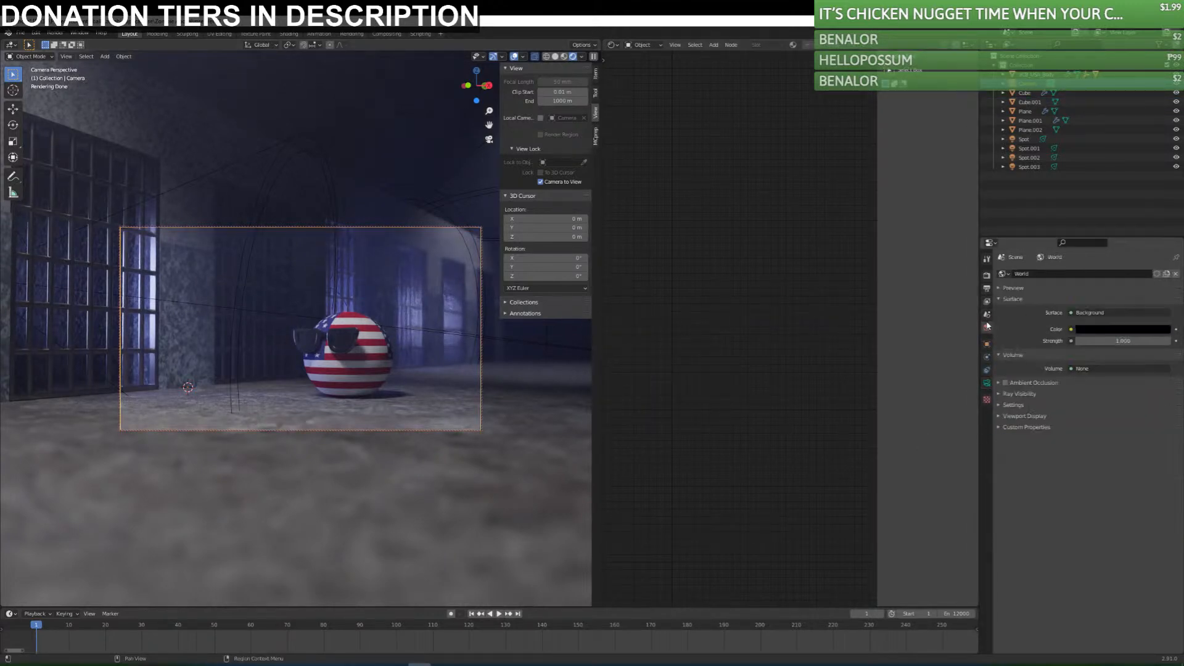
left_click(1097, 368)
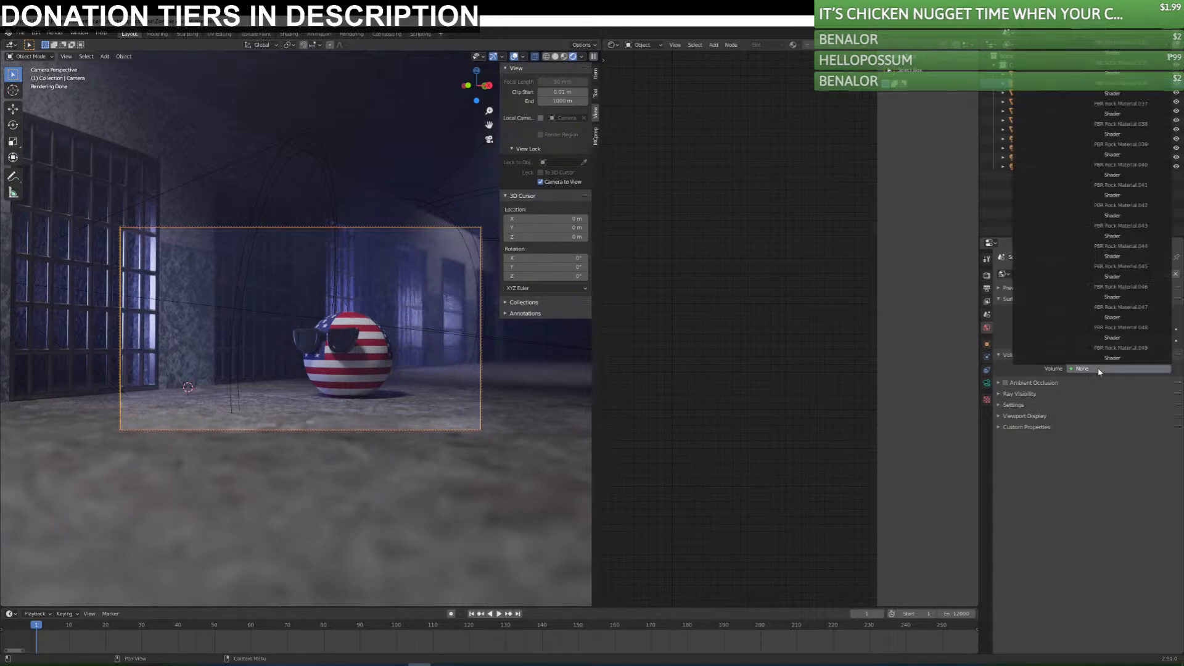
left_click(1098, 372)
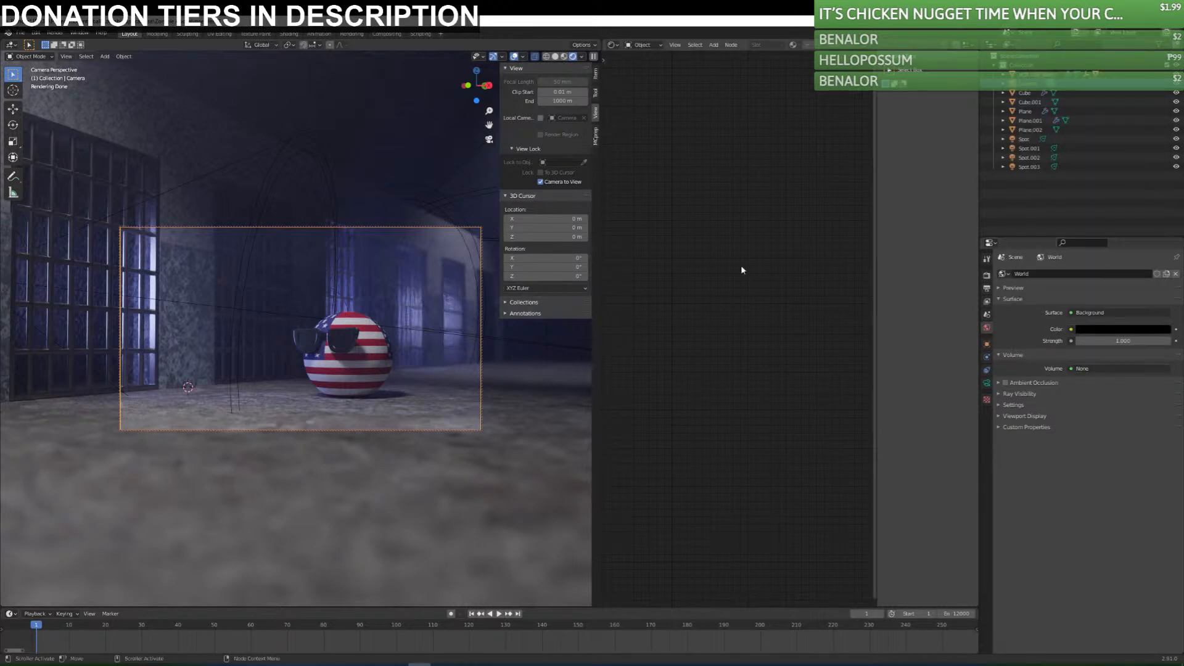
left_click(383, 127)
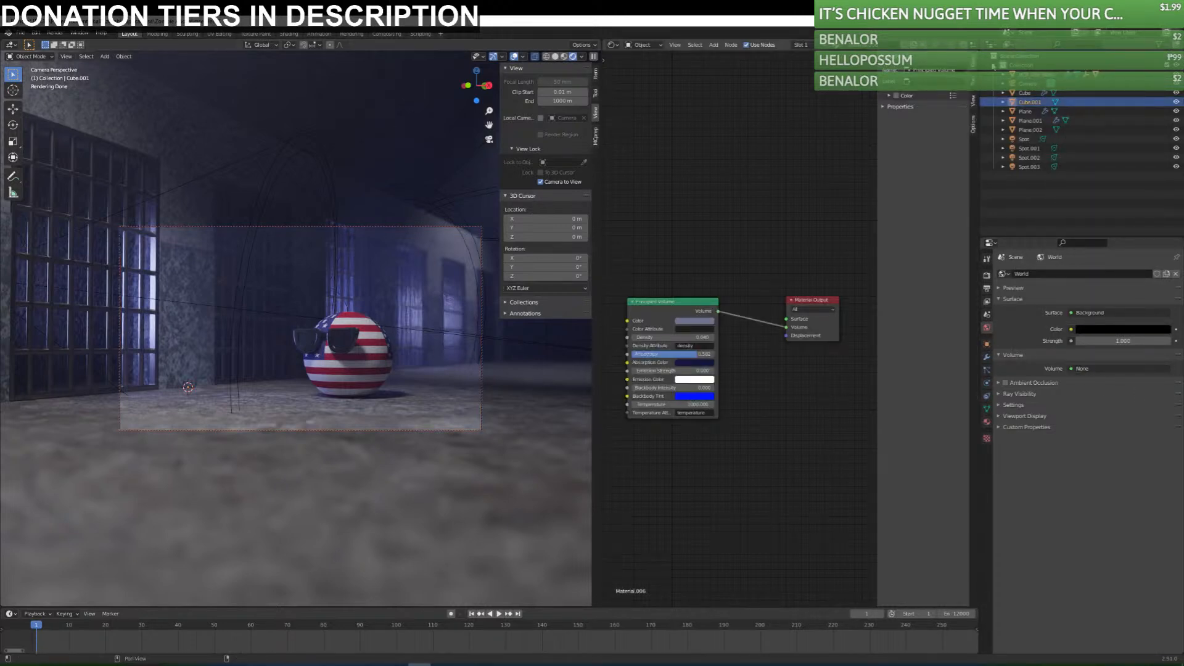
left_click(1177, 103)
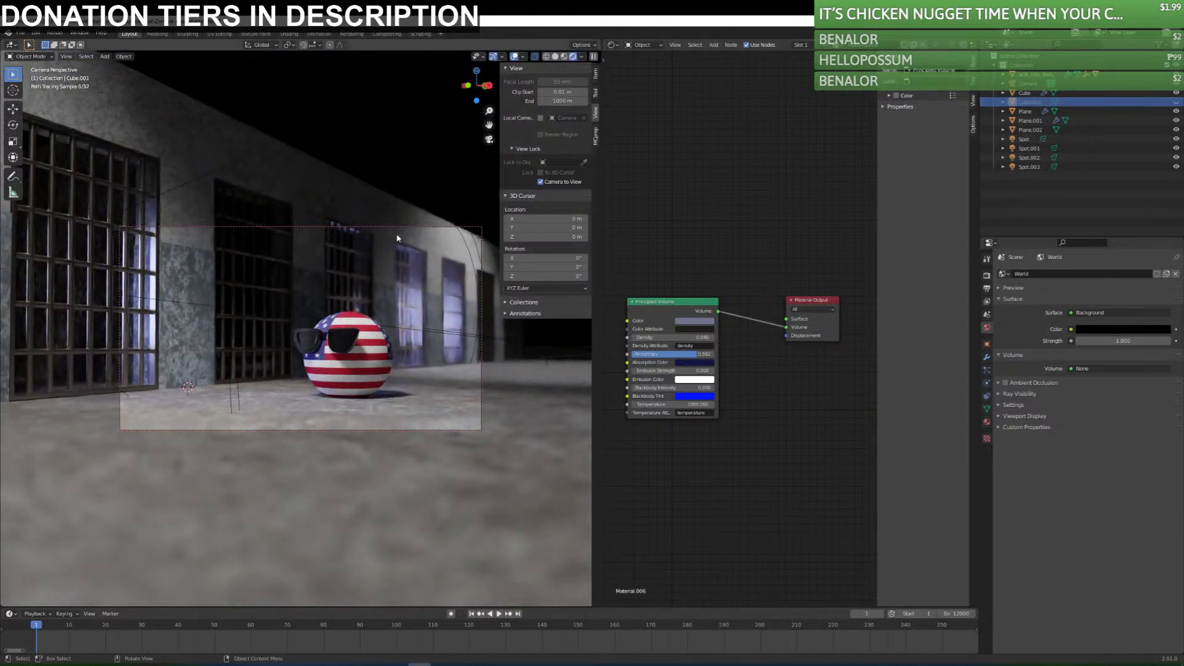
Assign a Principled Volume shader to the world's volume.
left_click(1091, 368)
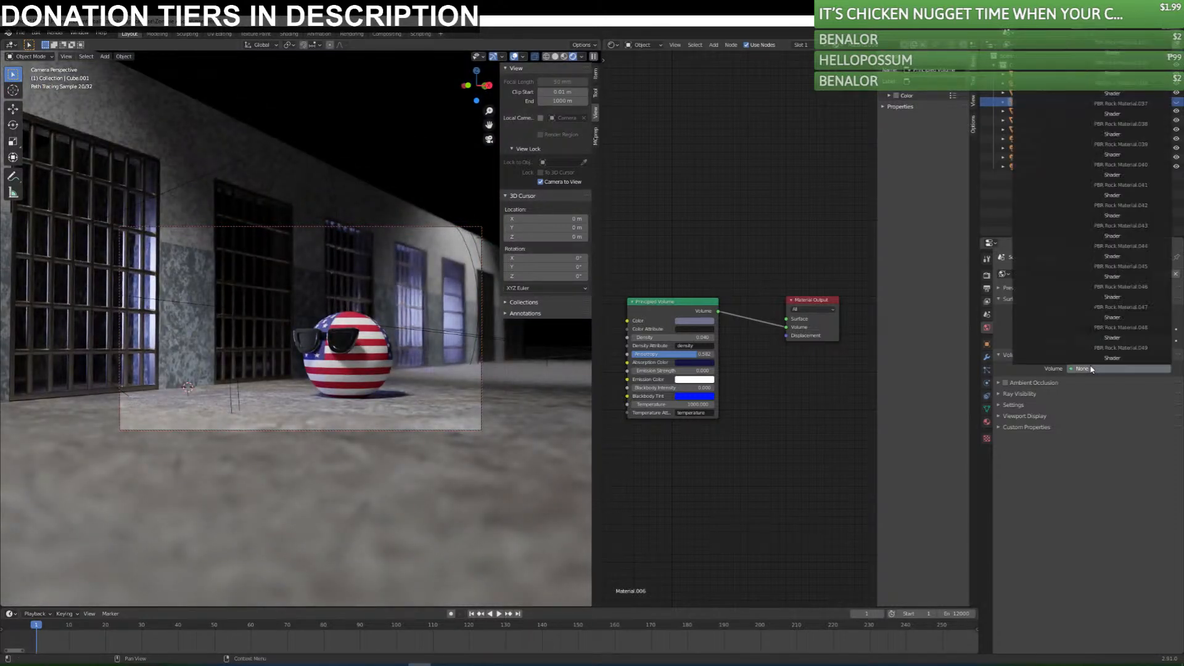
scroll(1045, 113, "up", 20)
scroll(1055, 59, "up", 15)
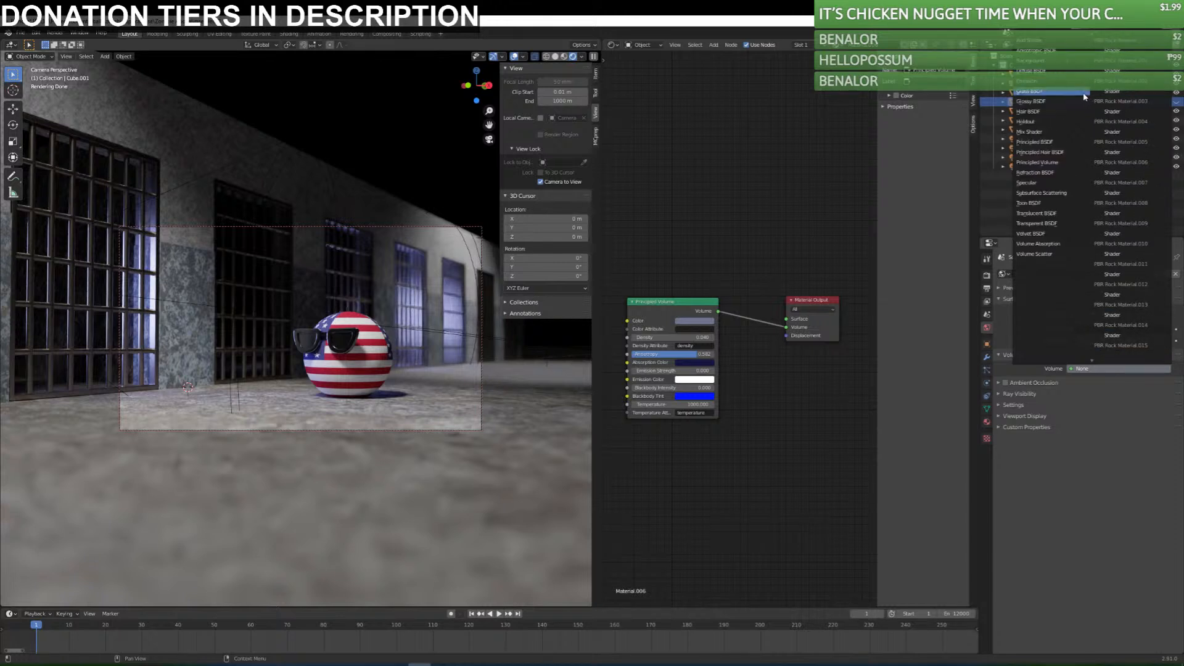
left_click(1060, 165)
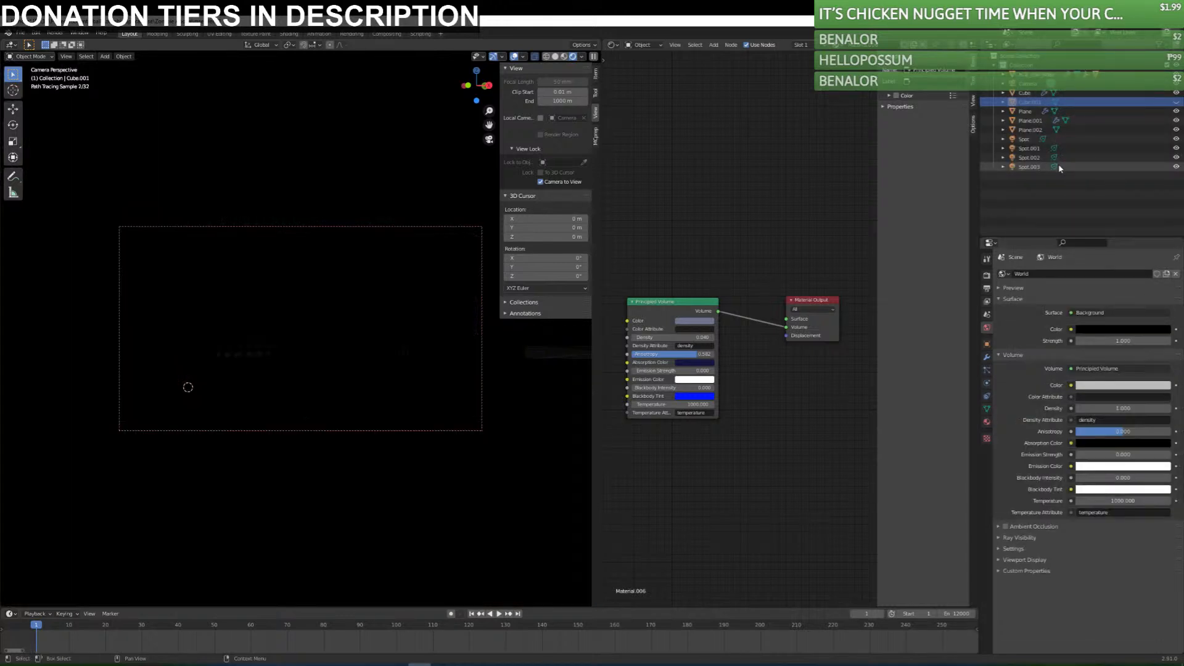
Try a density of 0.05 for the world volume, and reduce it to 0.02.
left_click(1116, 408)
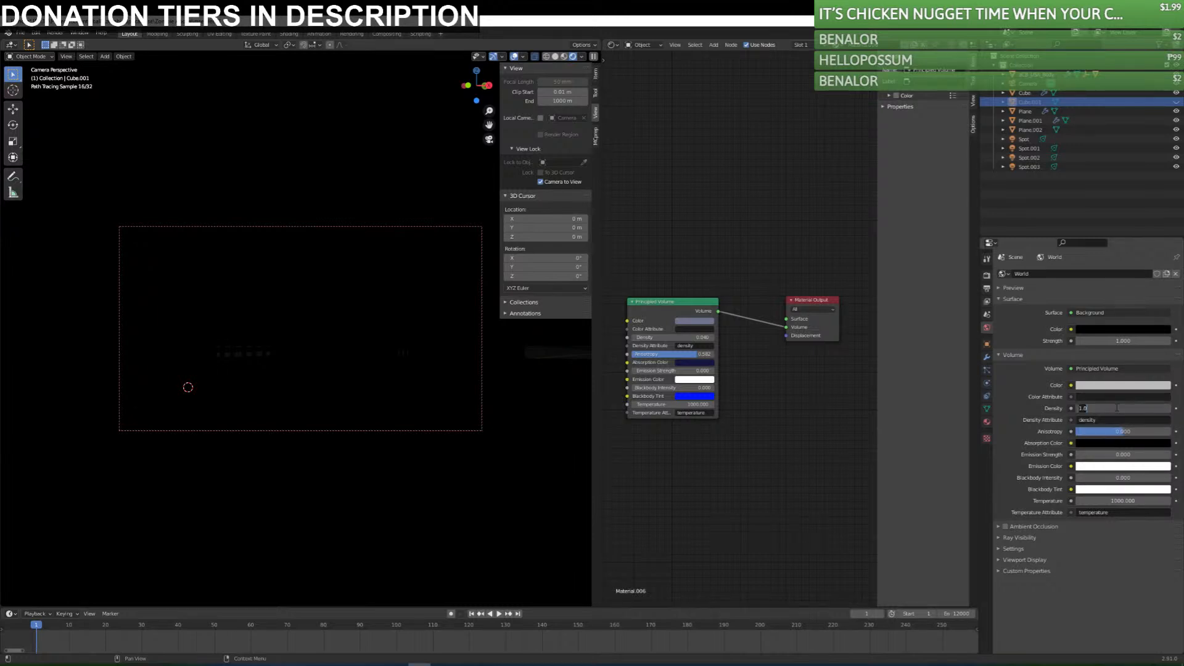
type("0.05")
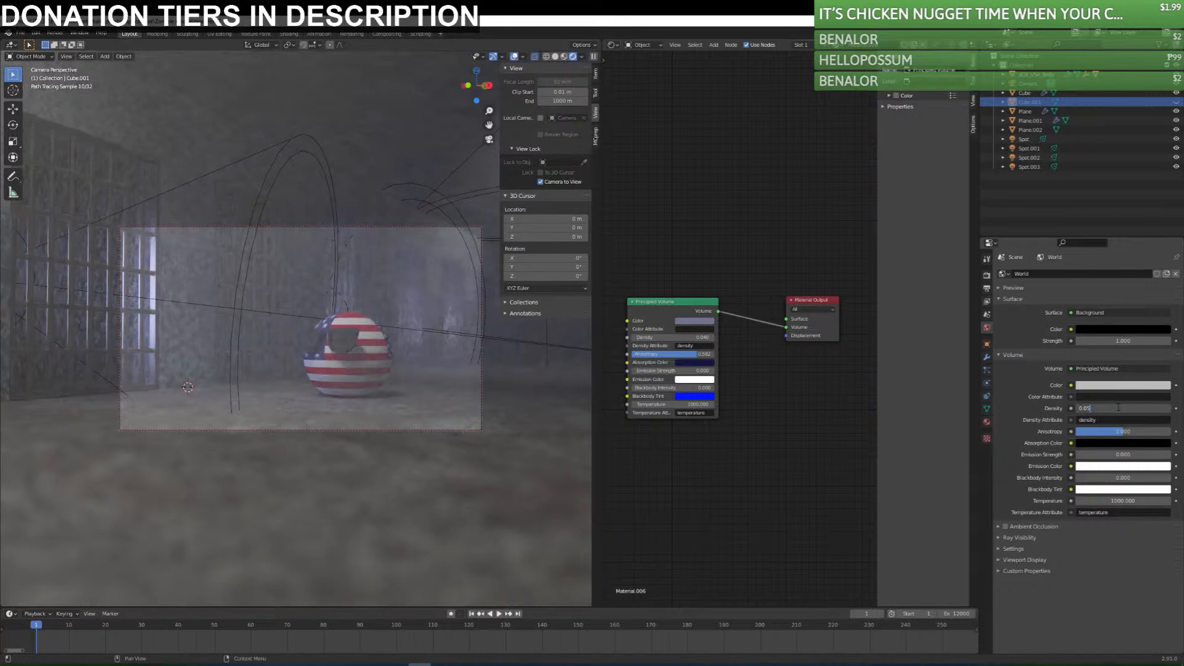
key("Return")
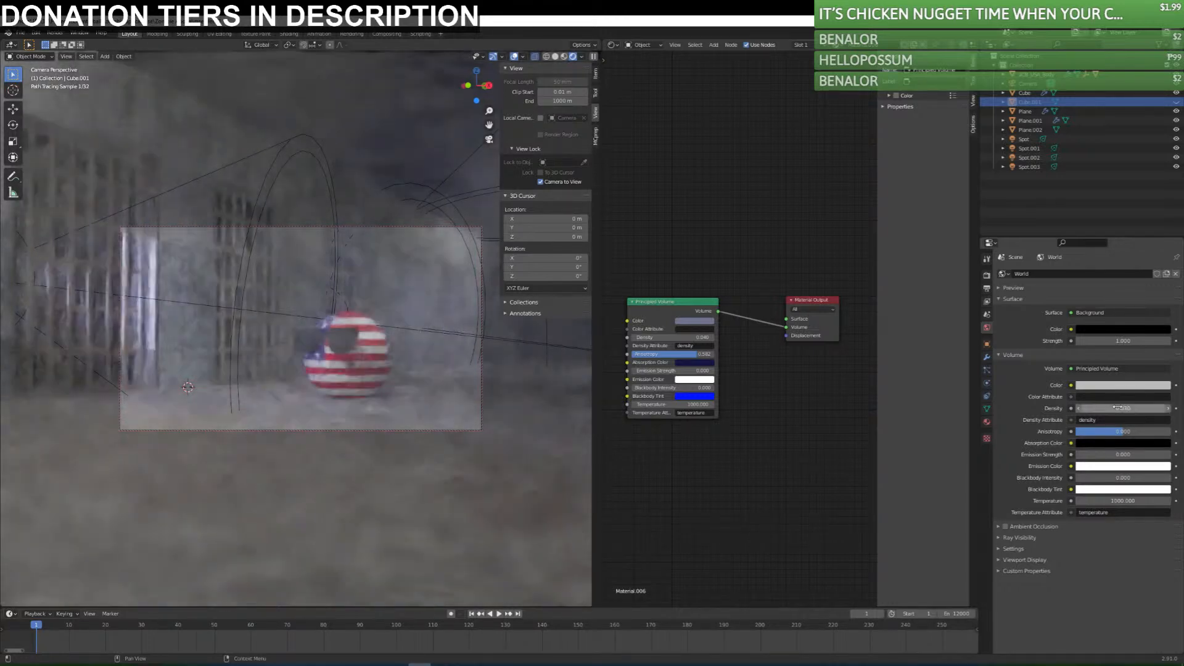
left_click(1118, 407)
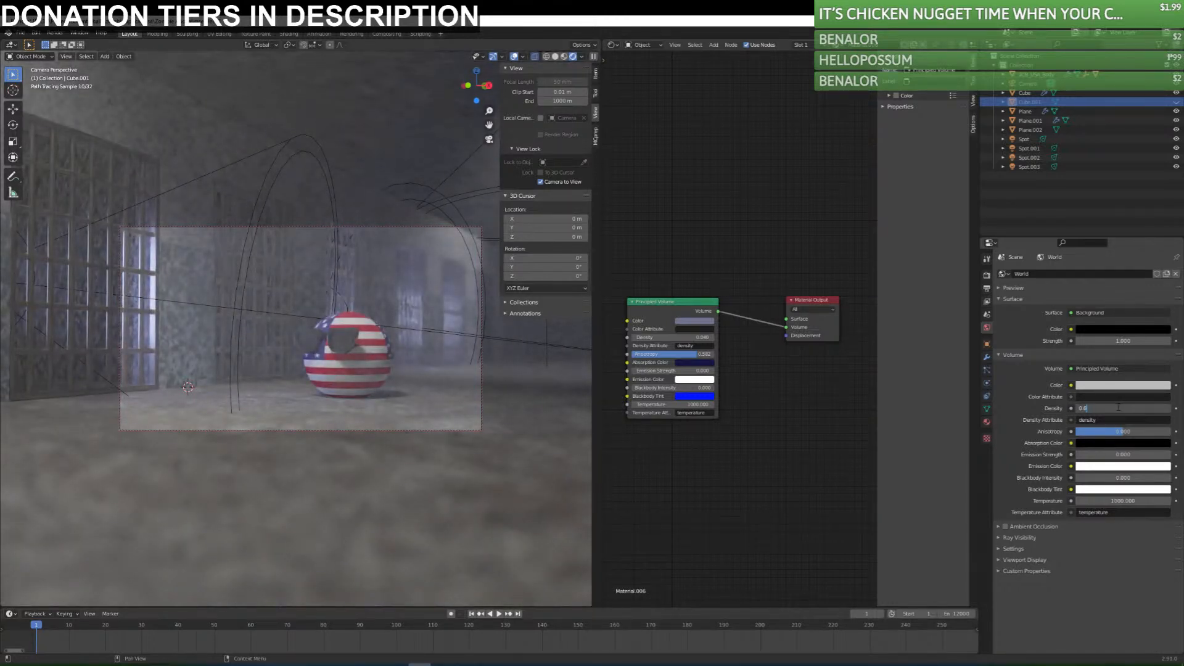
type("0.02")
key("Return")
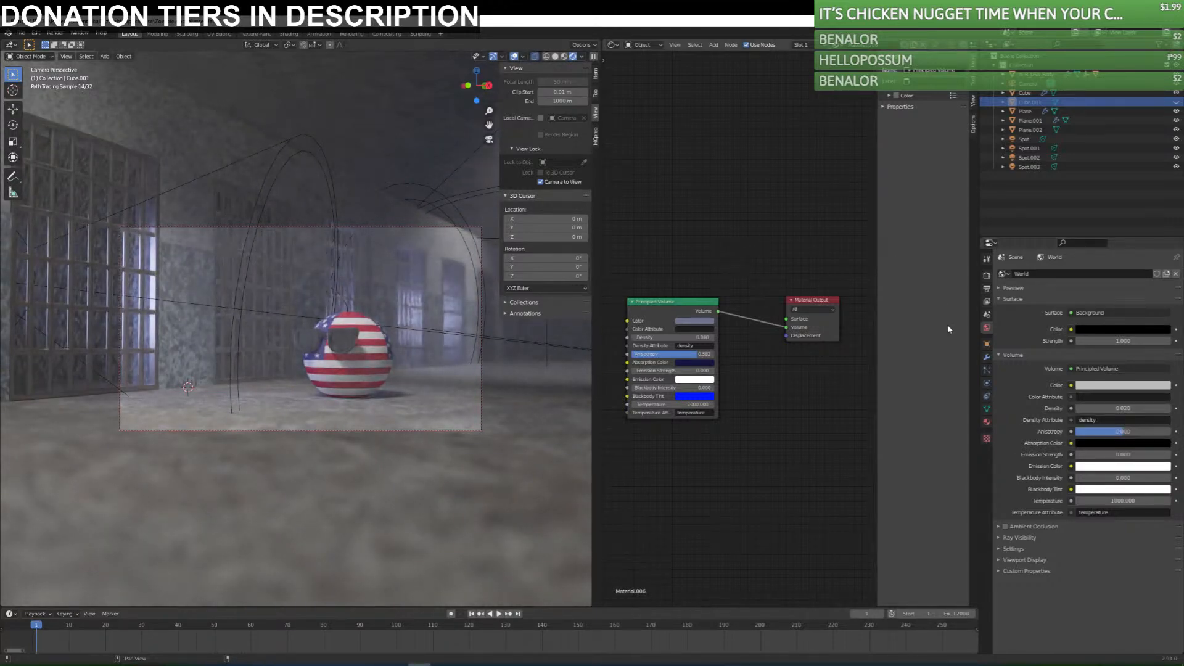
left_click(987, 313)
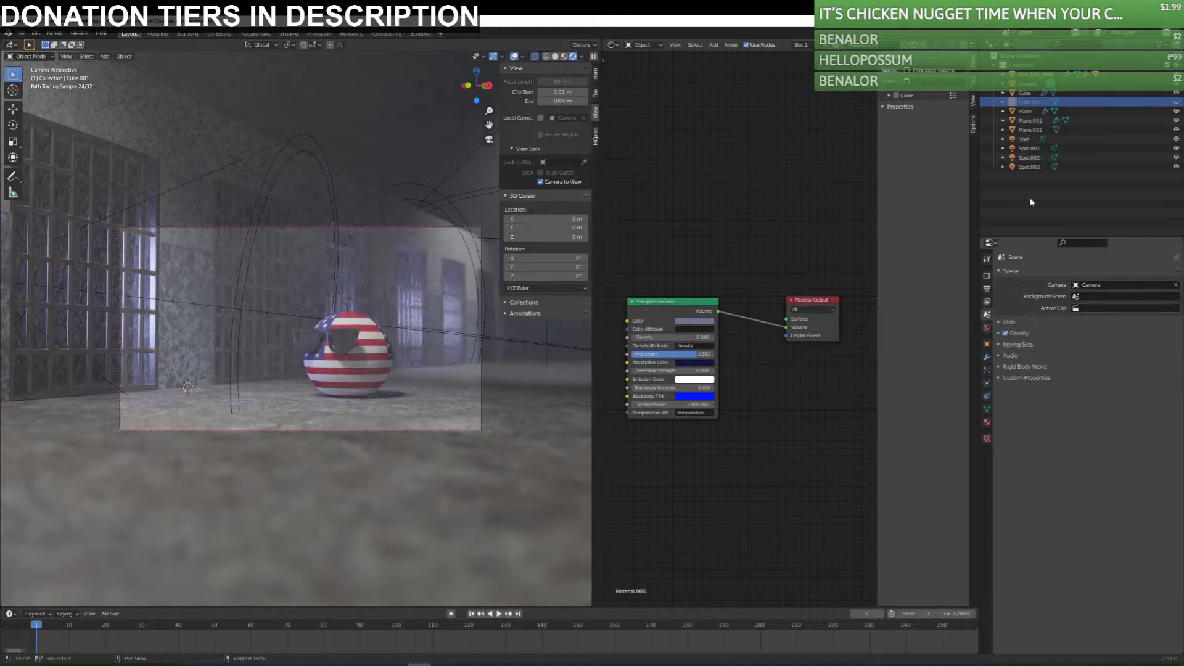
left_click(1034, 204)
left_click(987, 328)
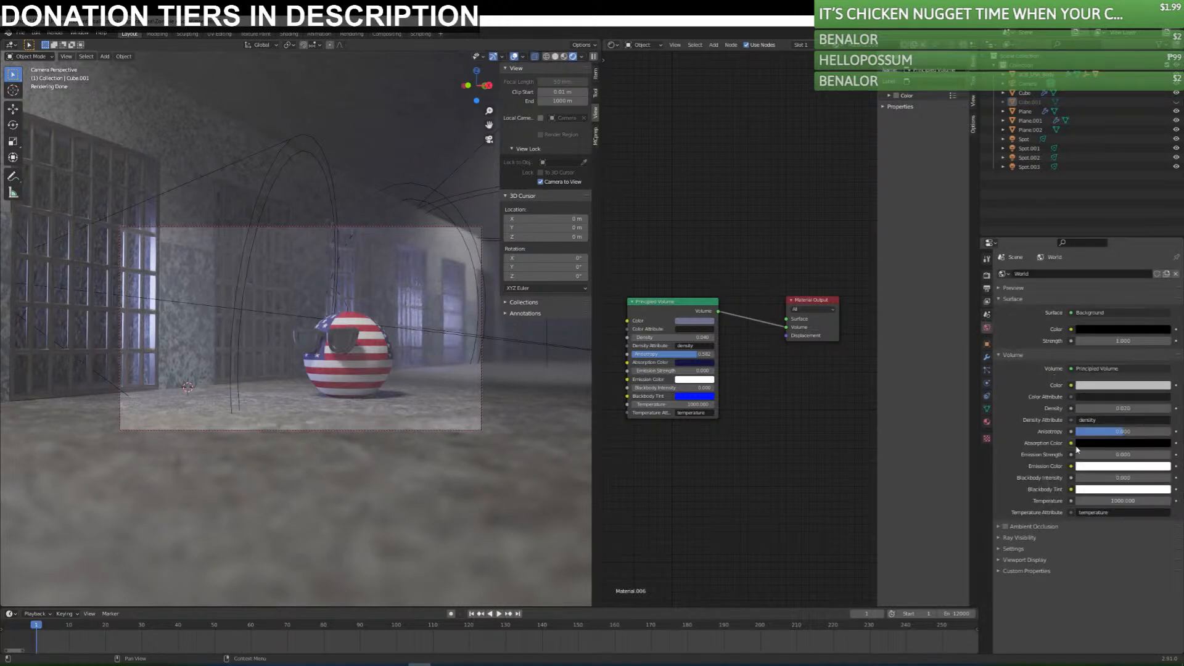
Raise the world volume's anisotropy to about 0.57 and tint its absorption color dark blue.
left_click_drag(1120, 435, 1150, 435)
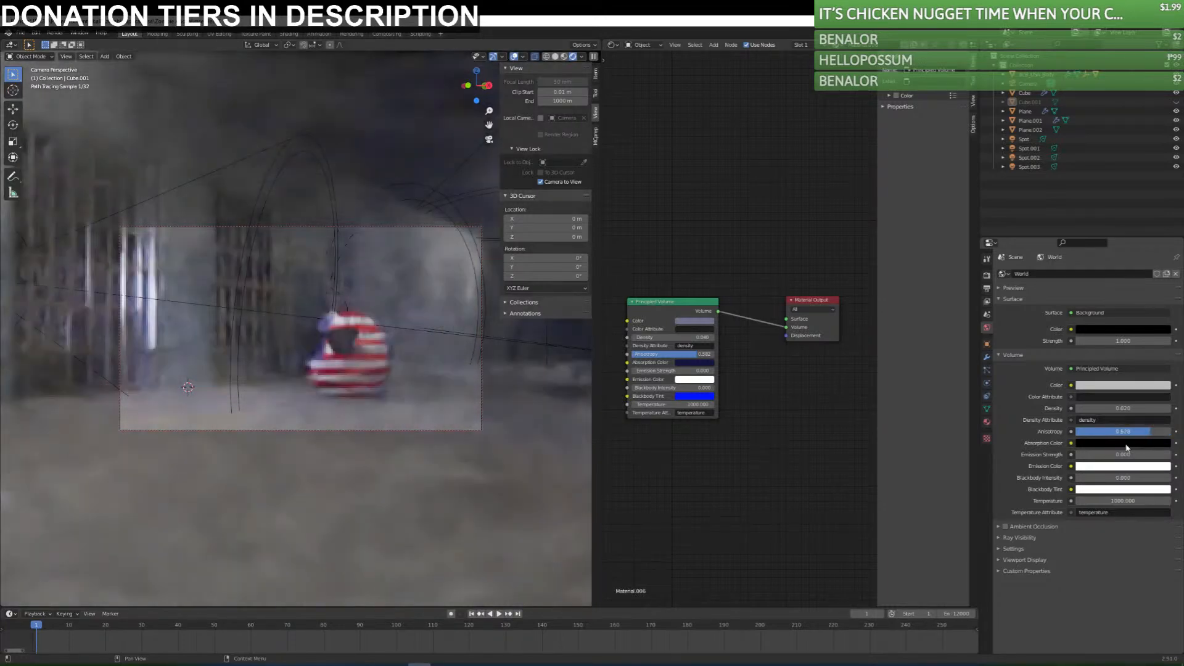
left_click(1126, 444)
left_click_drag(1164, 361, 1164, 359)
left_click(1132, 335)
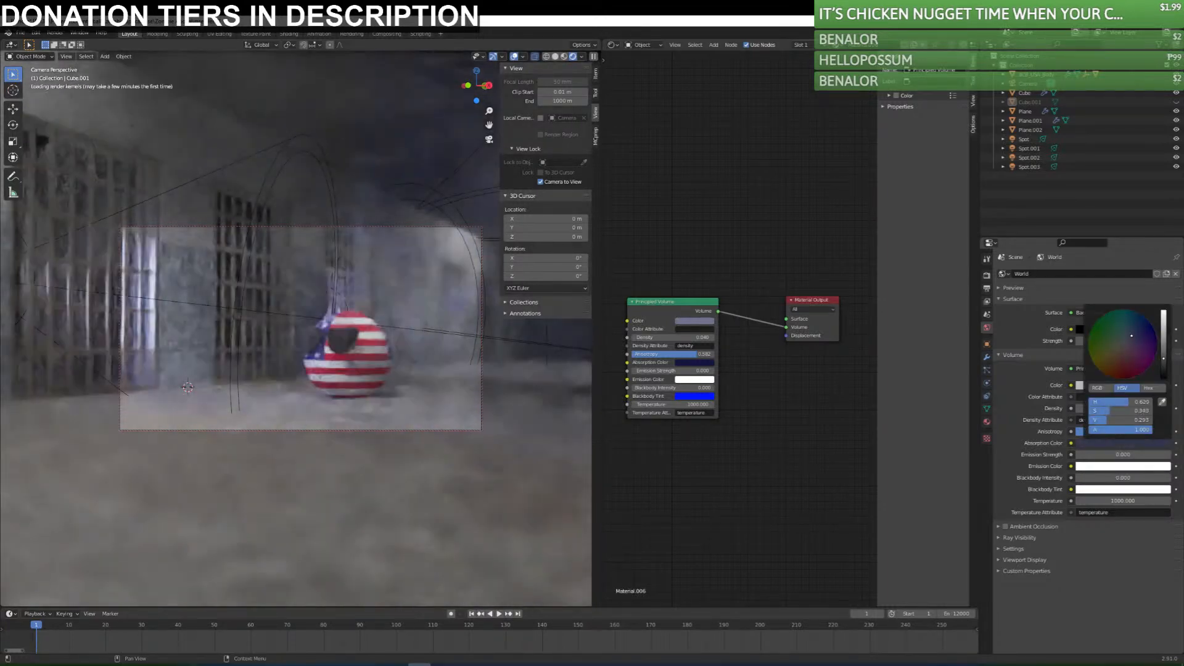
left_click_drag(1164, 358, 1164, 367)
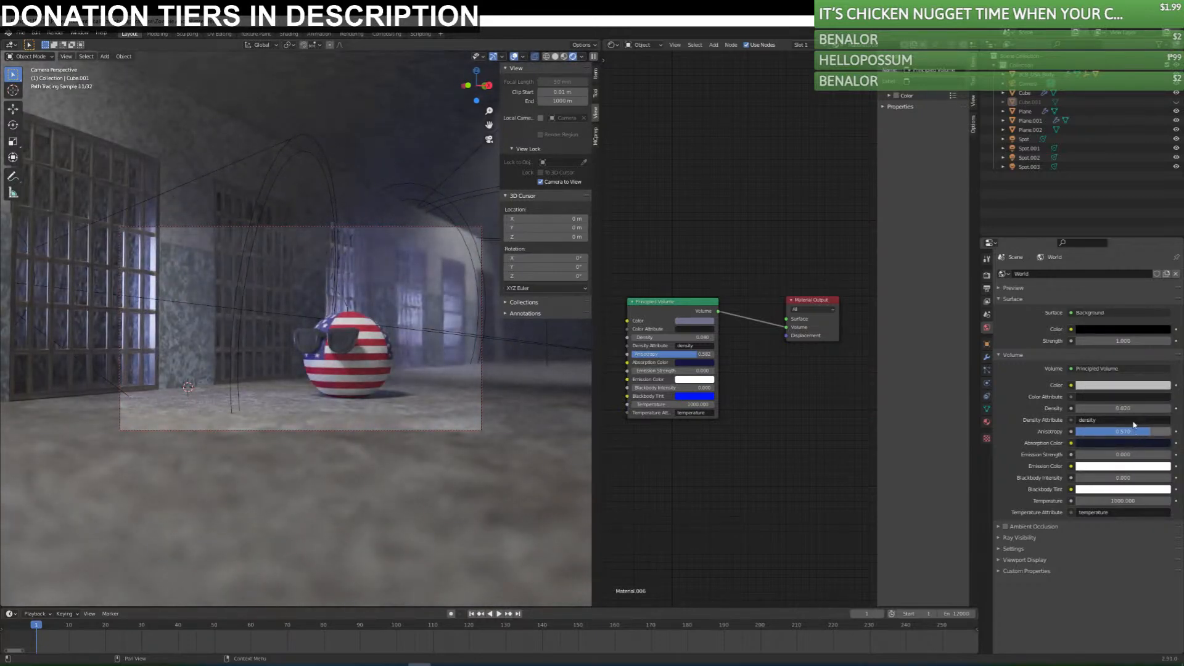
Set the world volume's density to 0.05 and raise its anisotropy to about 0.85.
left_click(1121, 408)
type("5")
key("Return")
left_click_drag(1123, 432, 1137, 432)
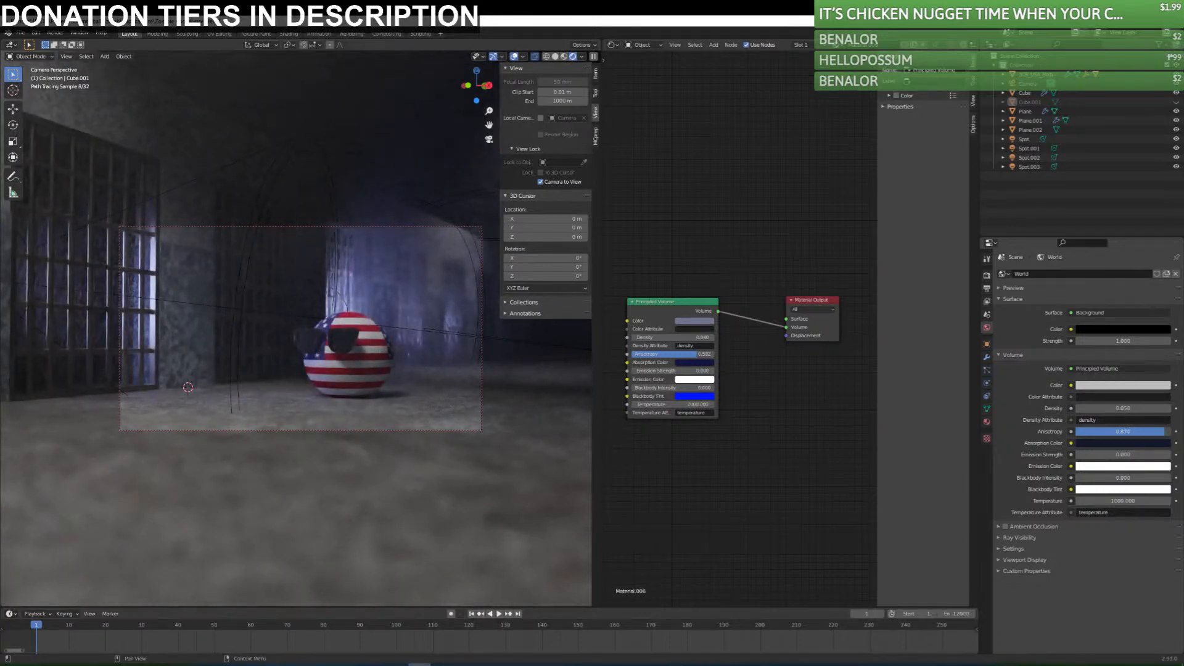
mouse_move(1137, 432)
left_mouse_down()
mouse_move(1116, 432)
mouse_move(1136, 432)
left_mouse_up()
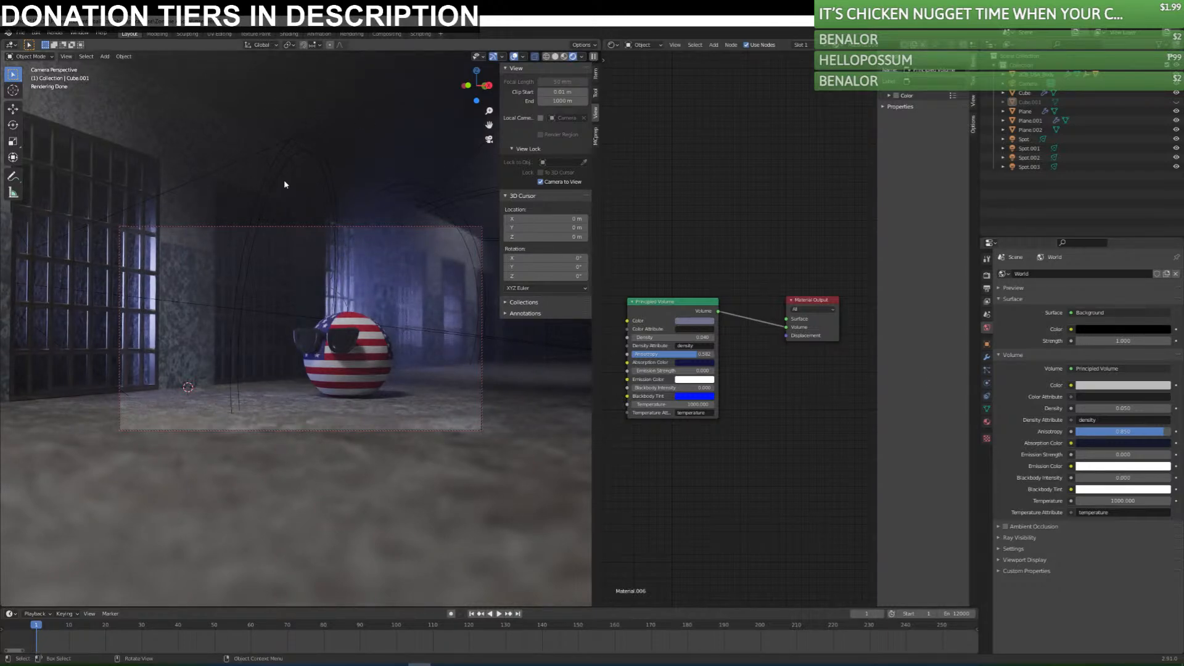
Swing the locked camera around the USA ball to frame it at an angle with the barred cells behind, and deselect the scene planes.
middle_click_drag(335, 361, 398, 338)
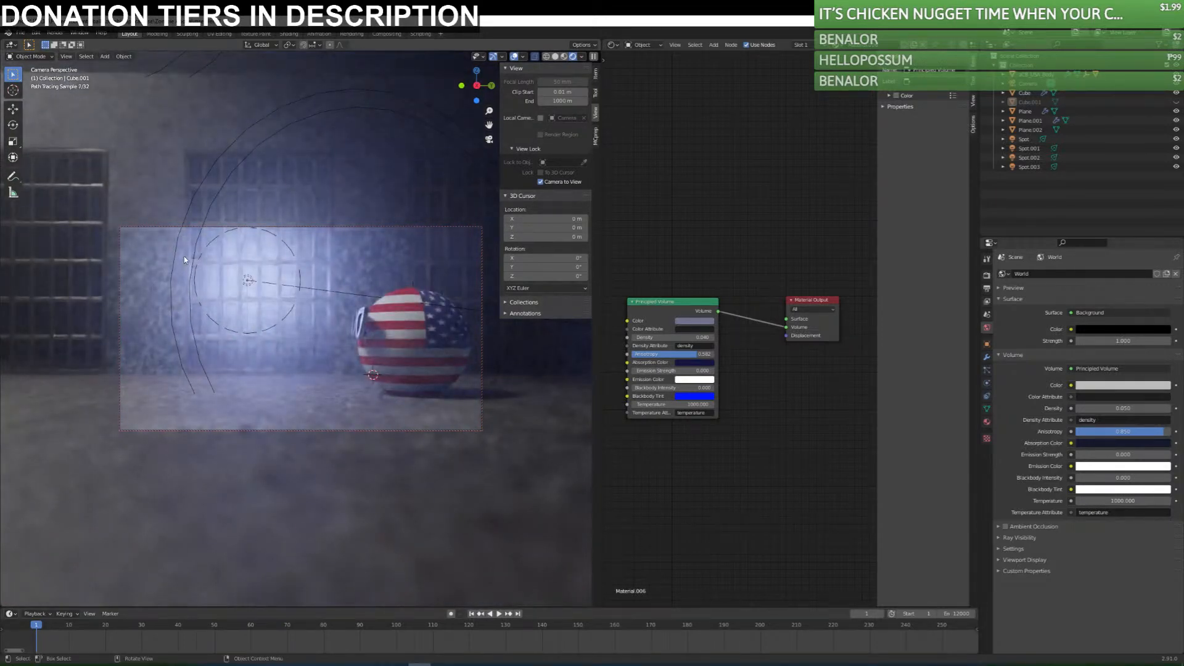
left_click(172, 154)
left_click(364, 124)
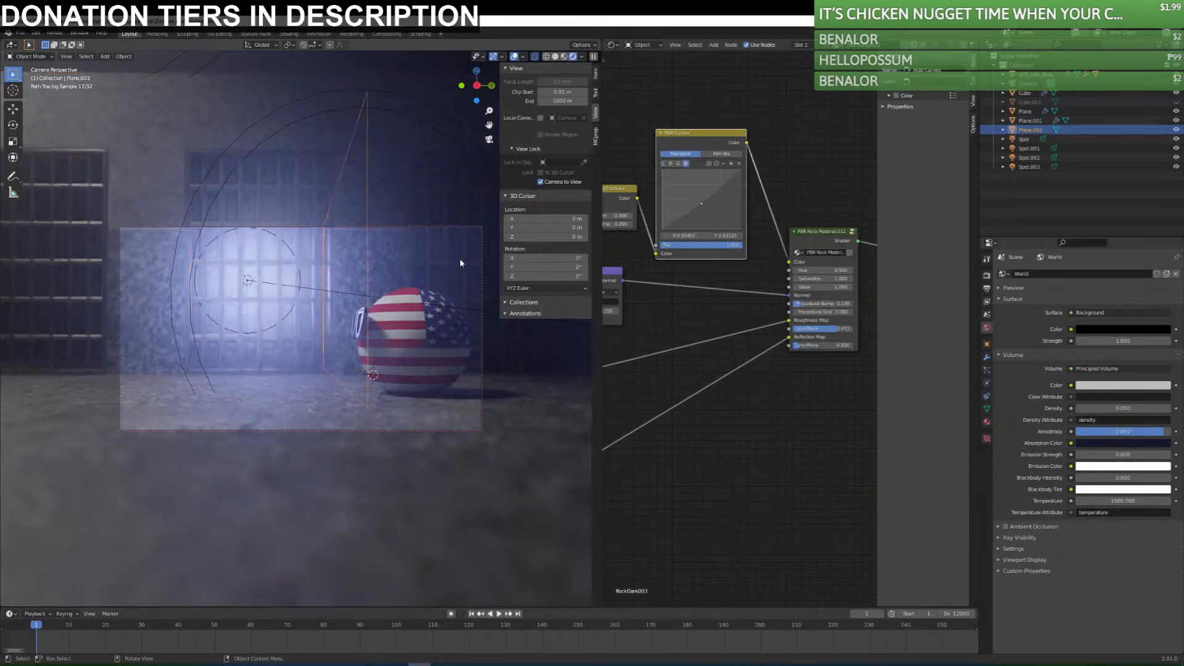
middle_click_drag(398, 380, 307, 398)
left_click(399, 422)
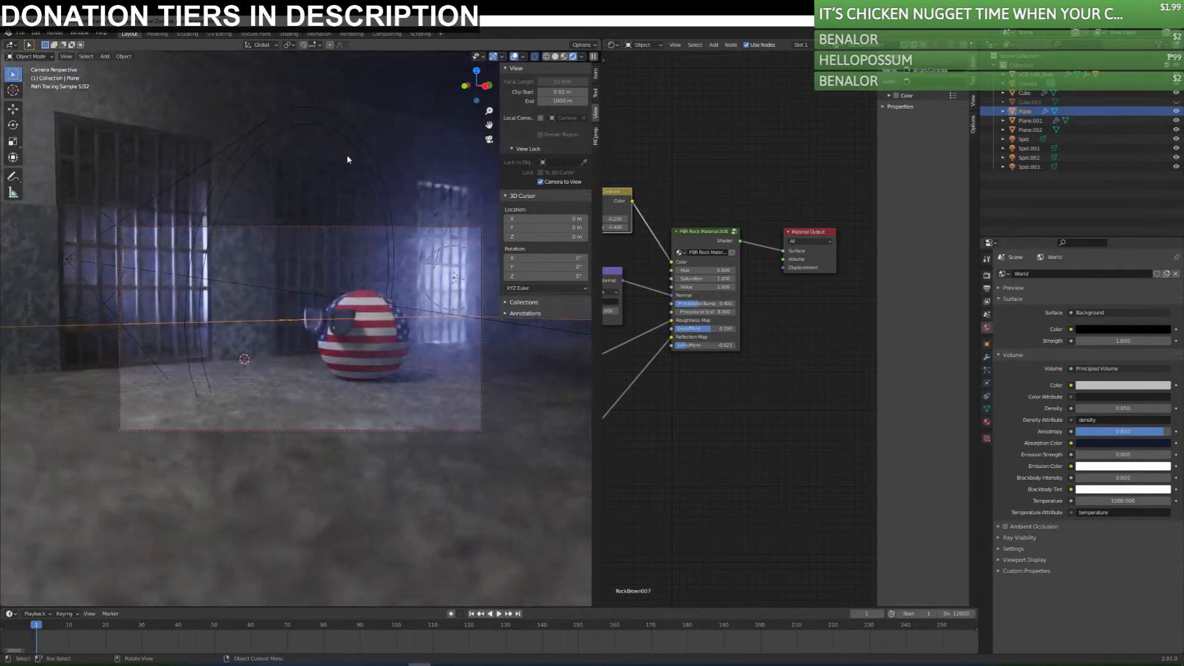
left_click(349, 142)
left_click(388, 80)
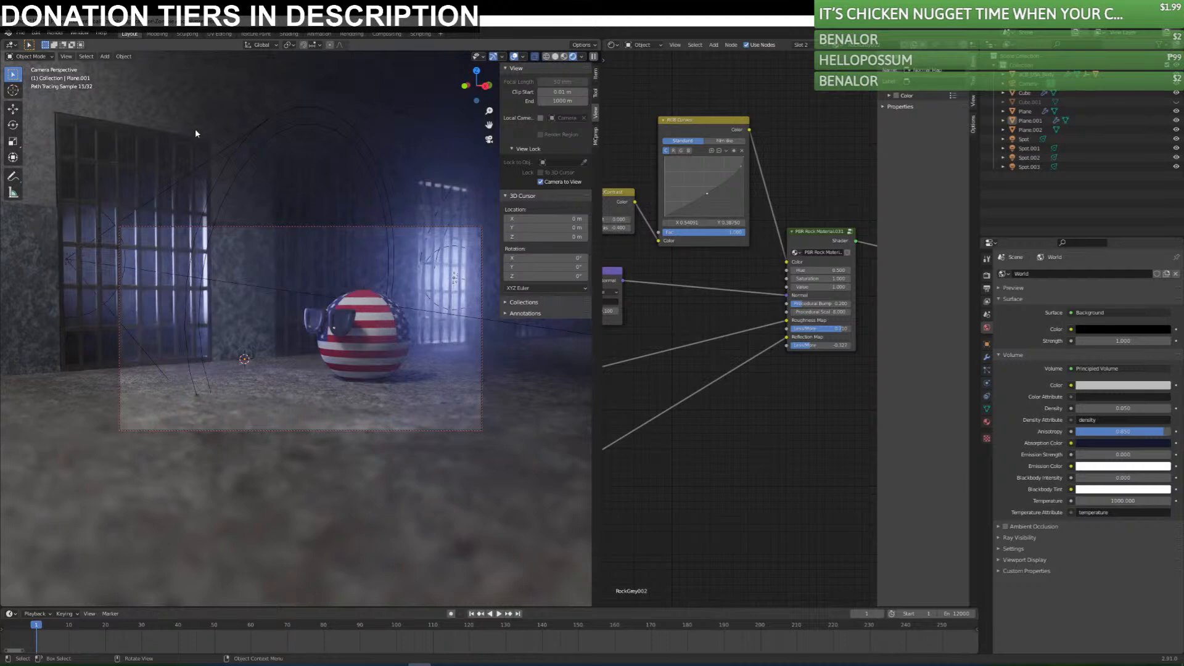
Render the current frame, inspect the fog and blue light in the image at different zoom levels, and close the render.
left_click(55, 33)
left_click(65, 44)
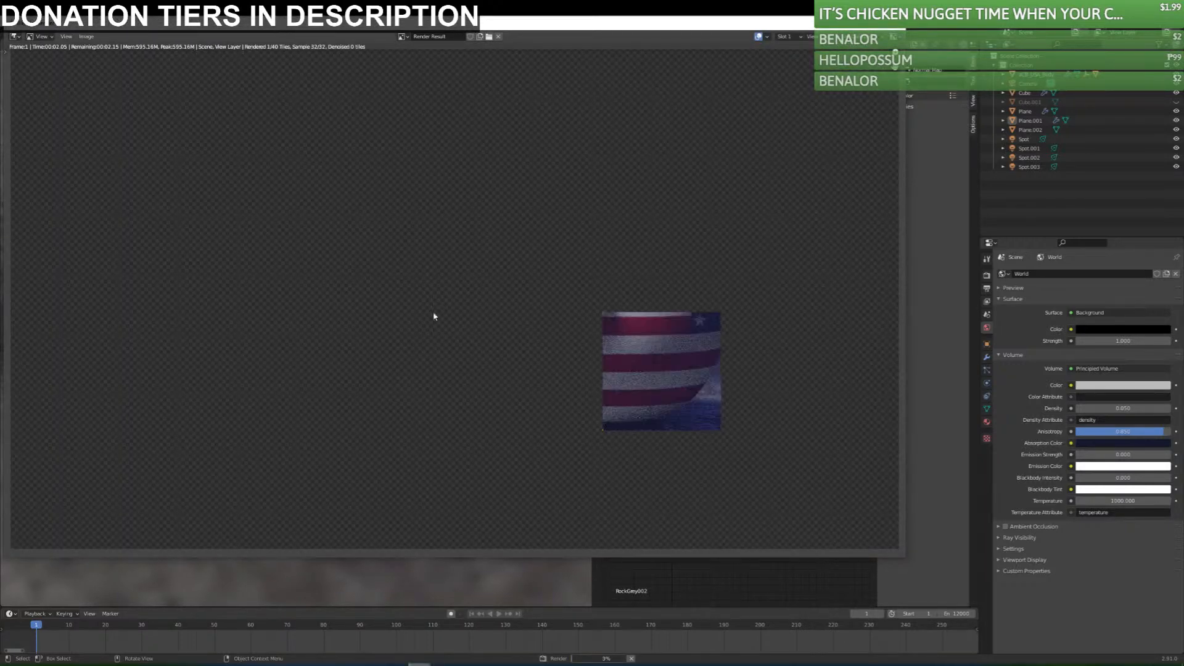
scroll(388, 317, "down", 1)
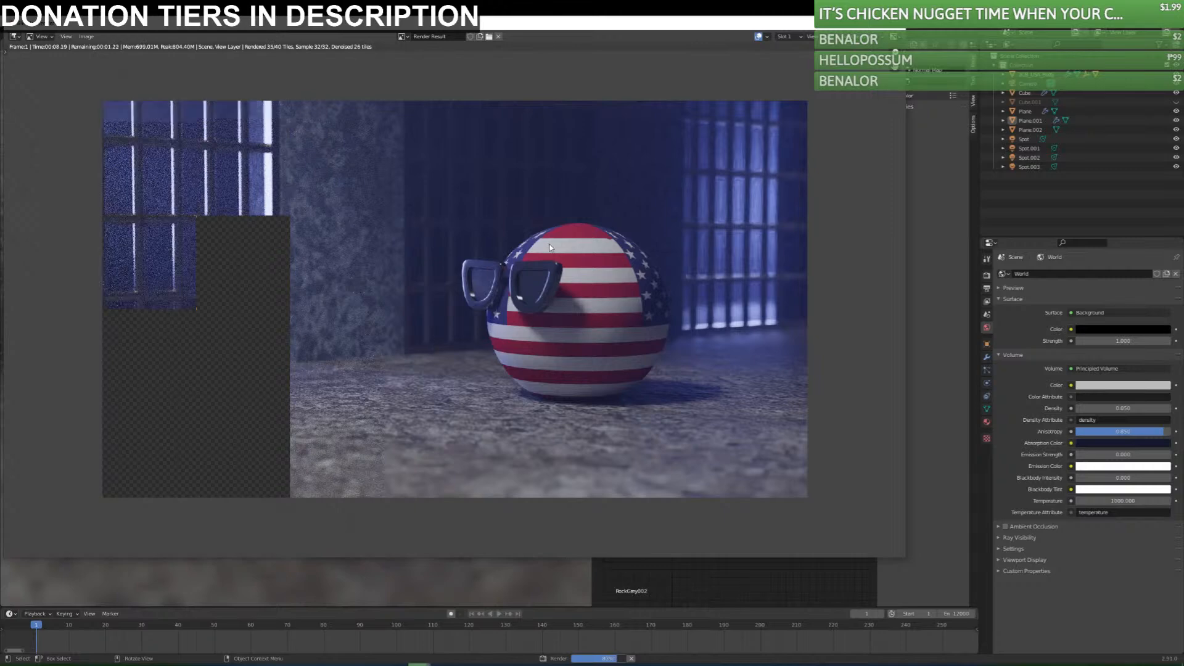
scroll(261, 397, "down", 3)
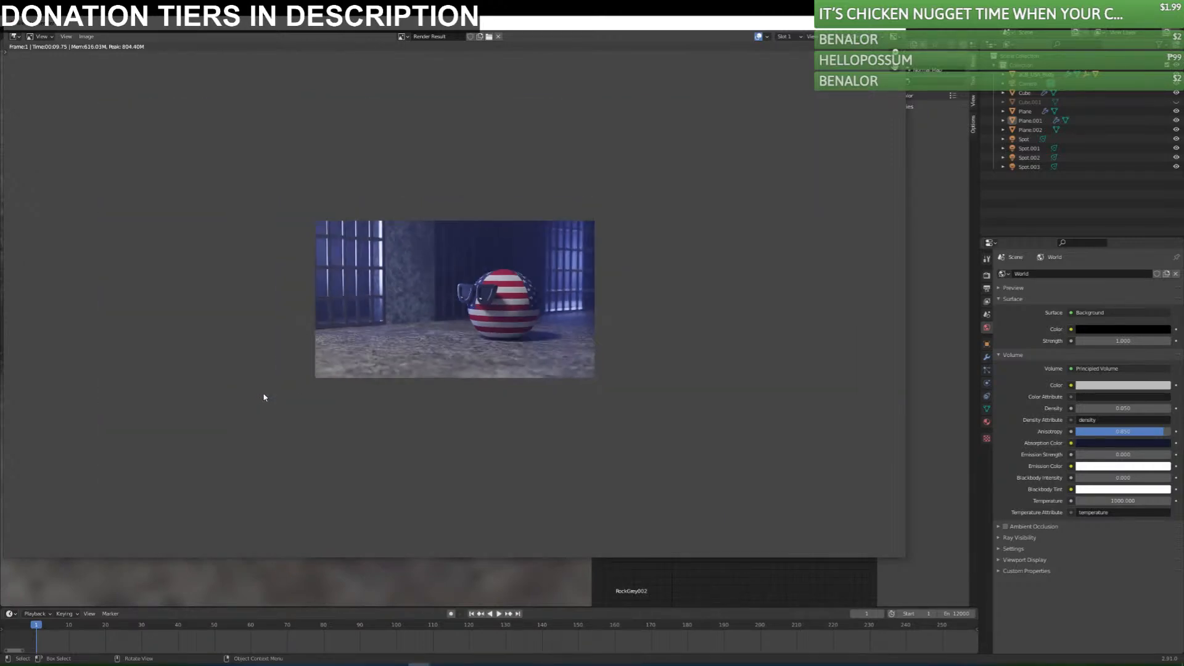
scroll(476, 351, "up", 3)
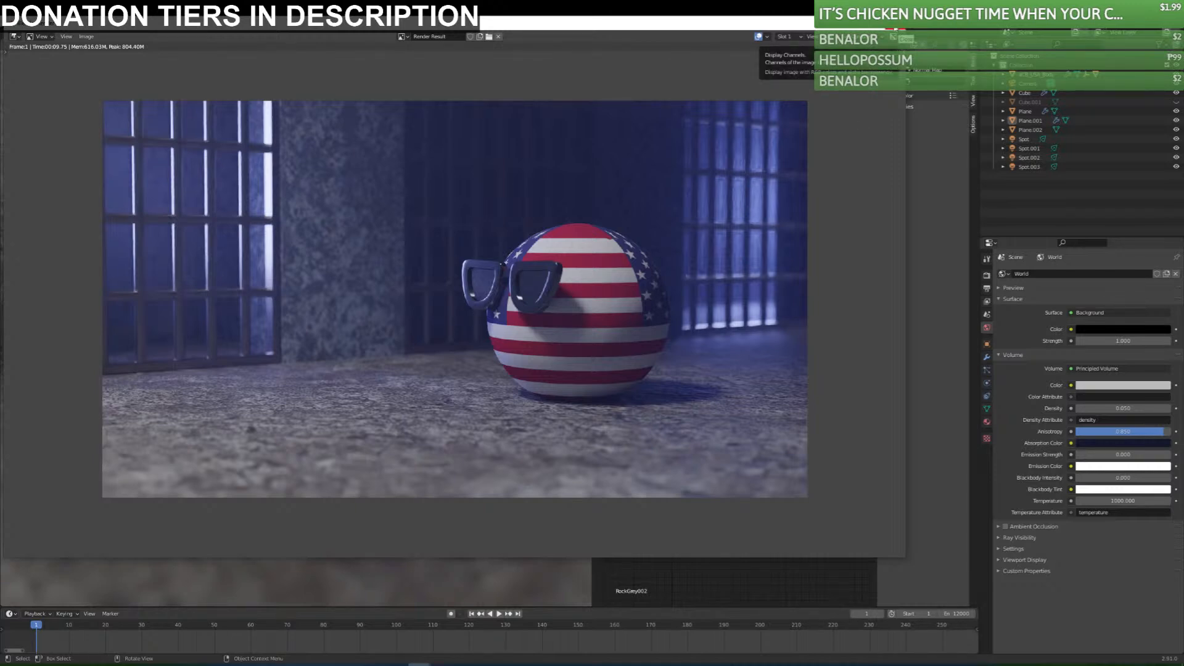
key("Escape")
Save the blend file and switch the viewport to material preview shading.
key("ctrl+s")
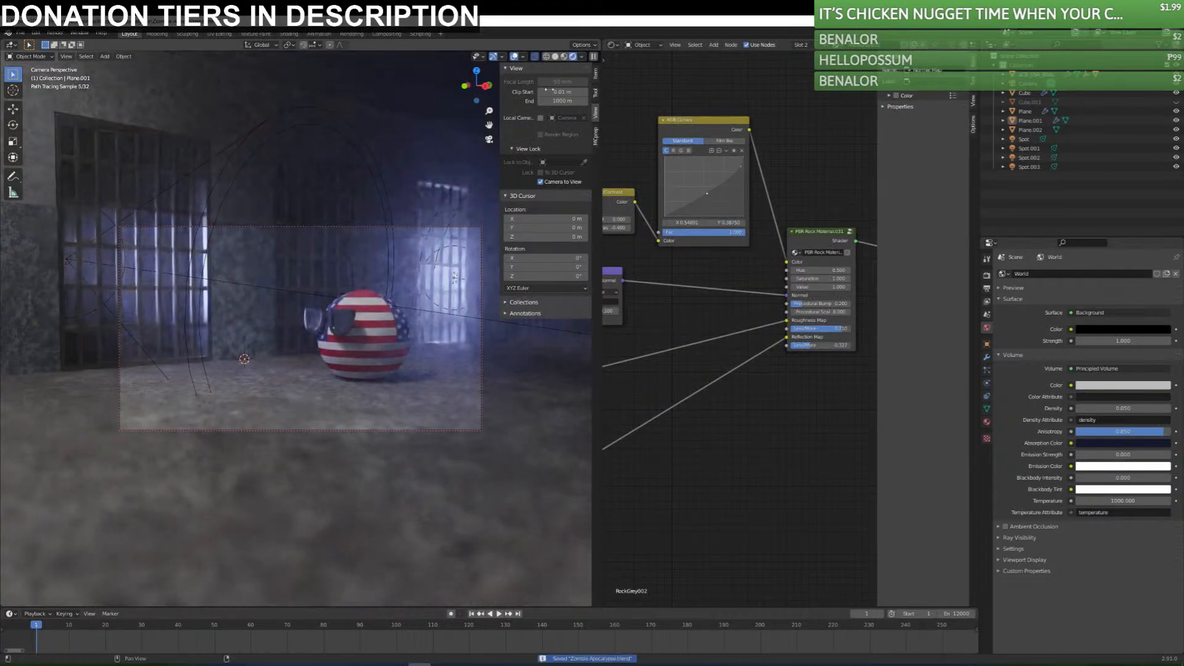
left_click(563, 58)
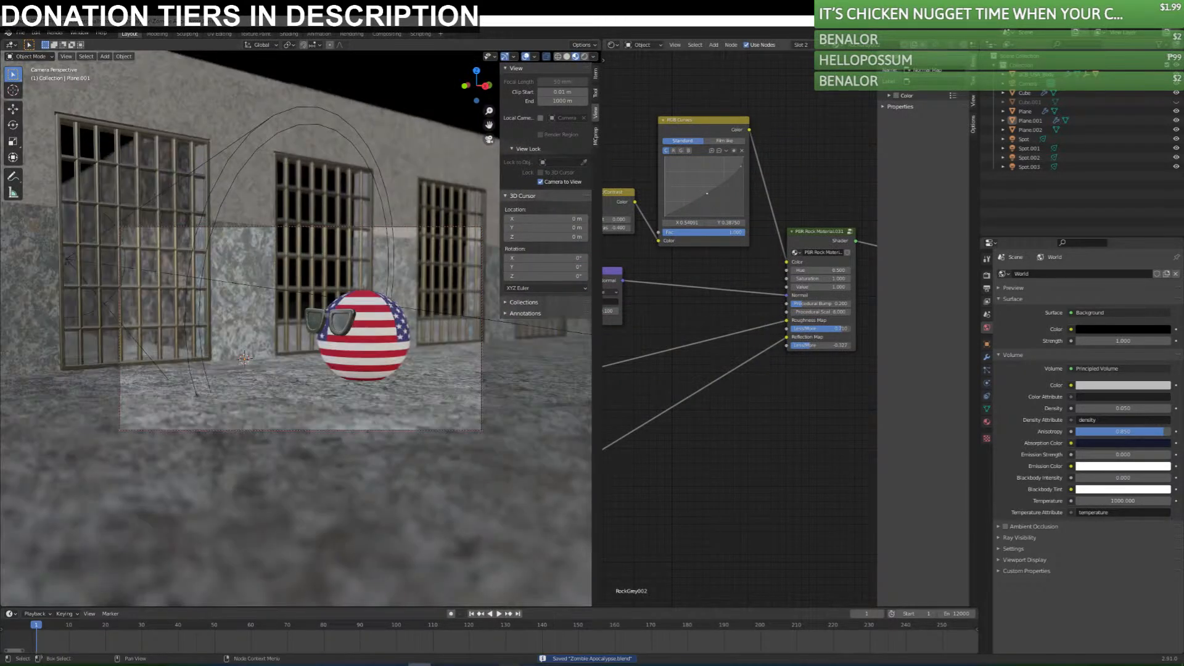
Bring up the "new ideas" notes in Notepad to review the Zombie Apocalypse story ideas, and return to the scene.
mouse_move(533, 664)
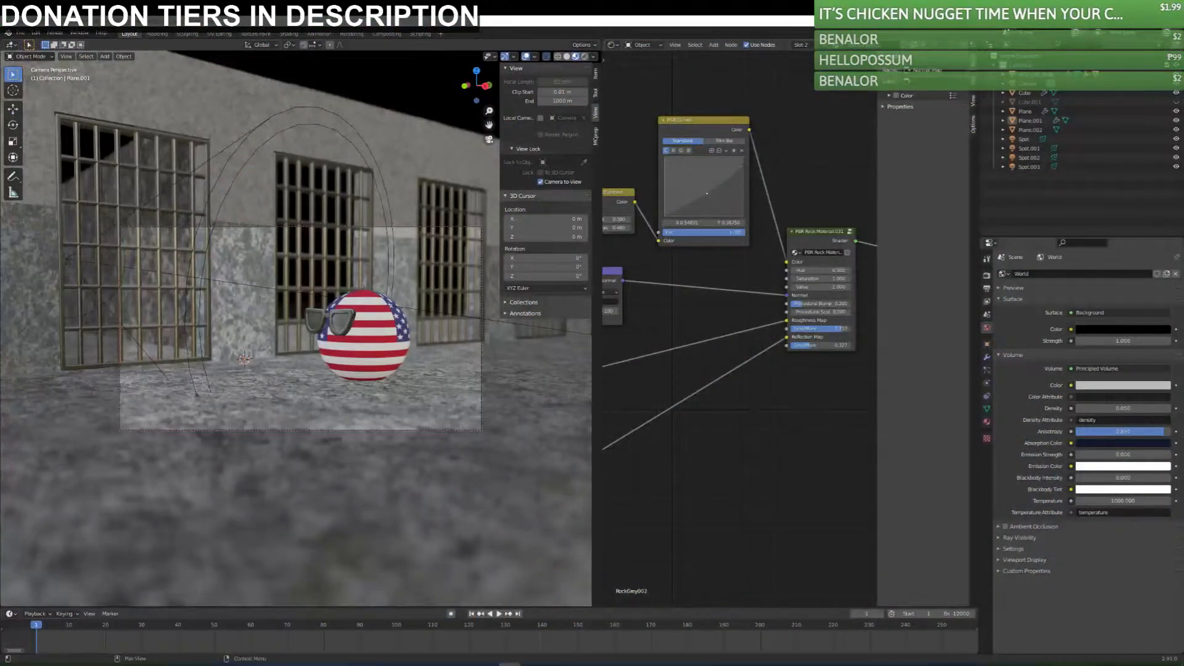
left_click_drag(1183, 180, 383, 181)
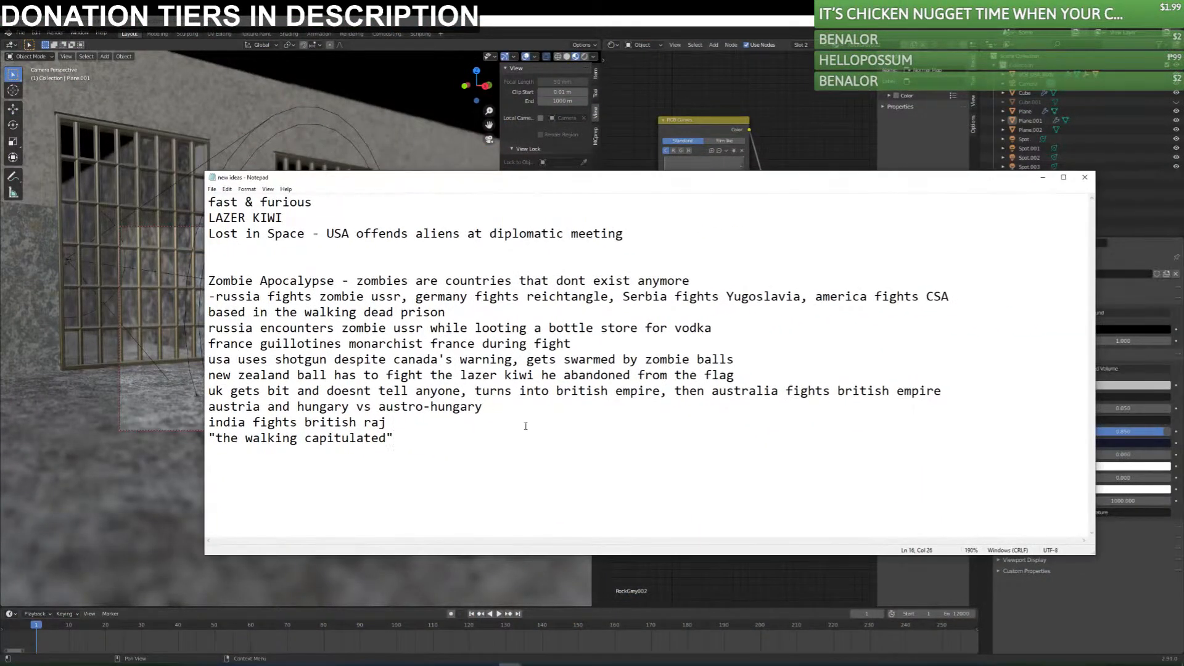
left_click(1042, 177)
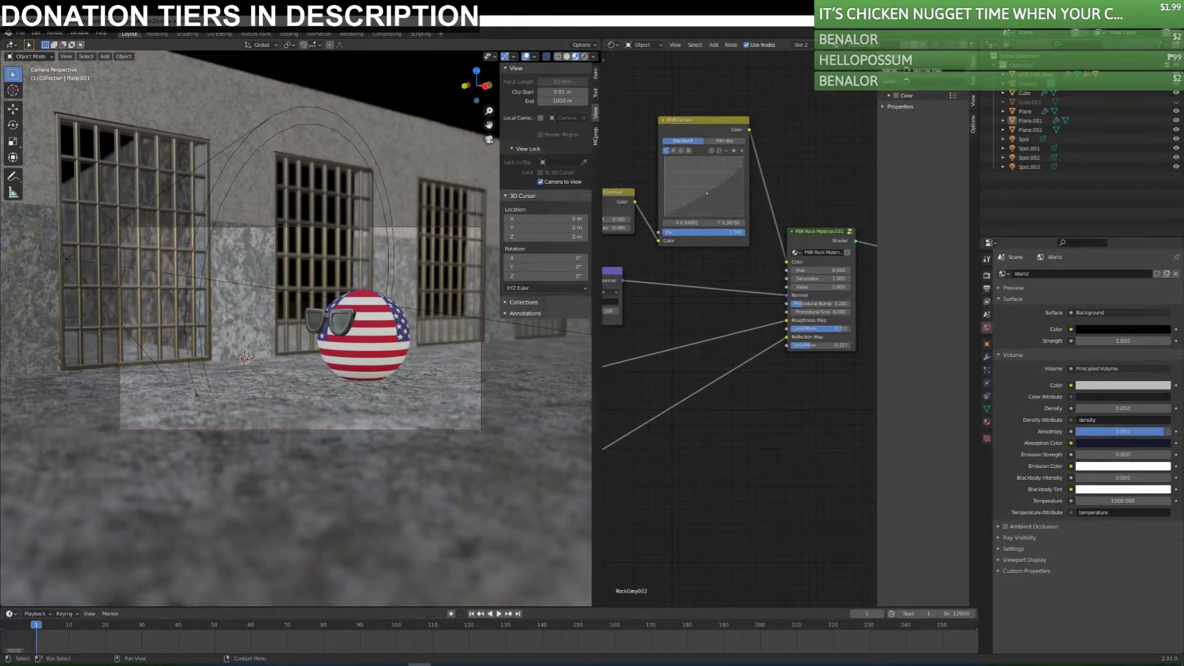